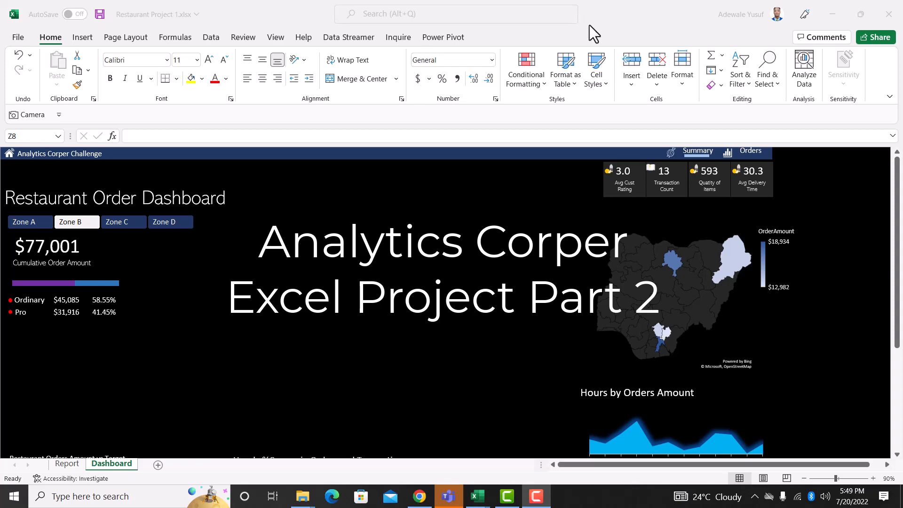
Look over the dashboard's charts and switch to the Report sheet
scroll(422, 312, down, 6)
scroll(423, 315, down, 1)
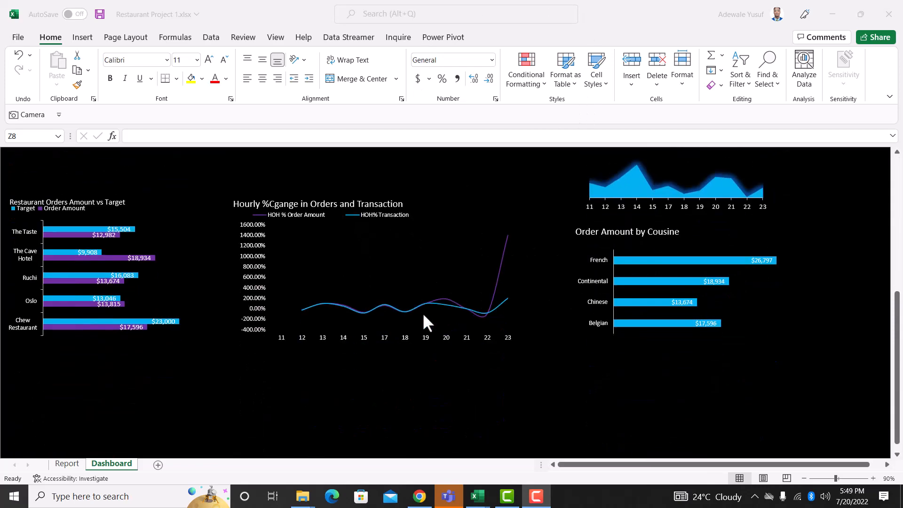
scroll(423, 316, up, 6)
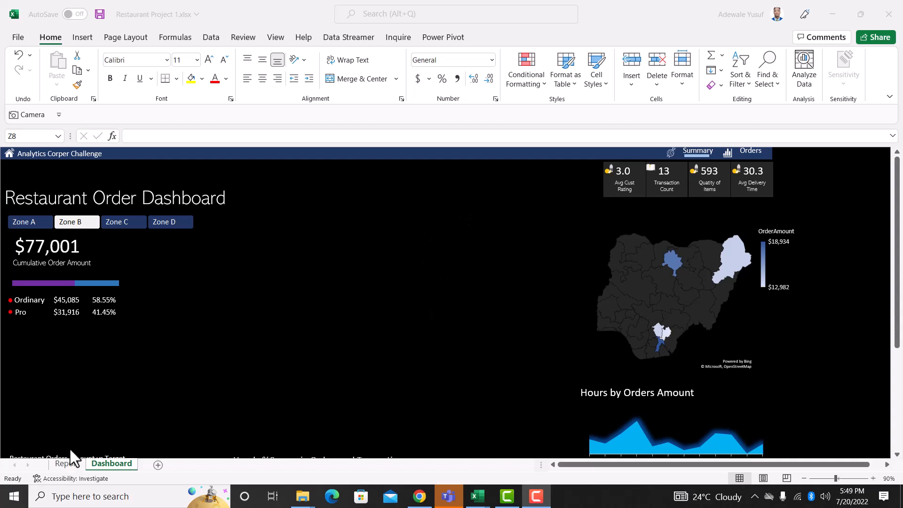
click(70, 465)
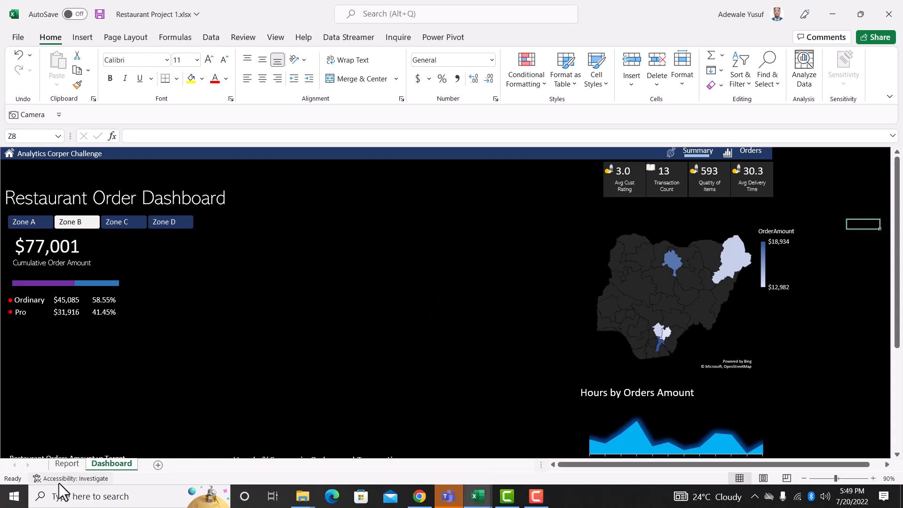
click(67, 464)
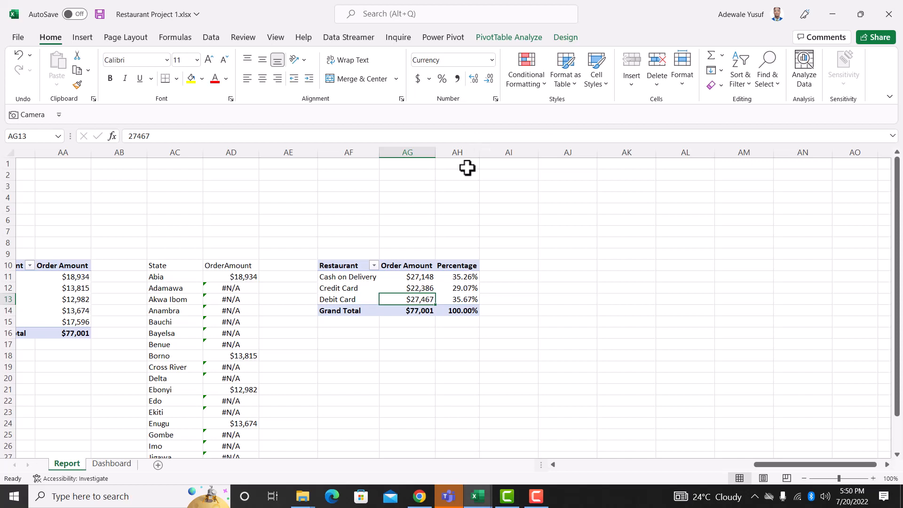
Copy the three payment method labels from AF11:AF13 of the pivot table to AJ11:AJ13
drag(348, 277, 351, 295)
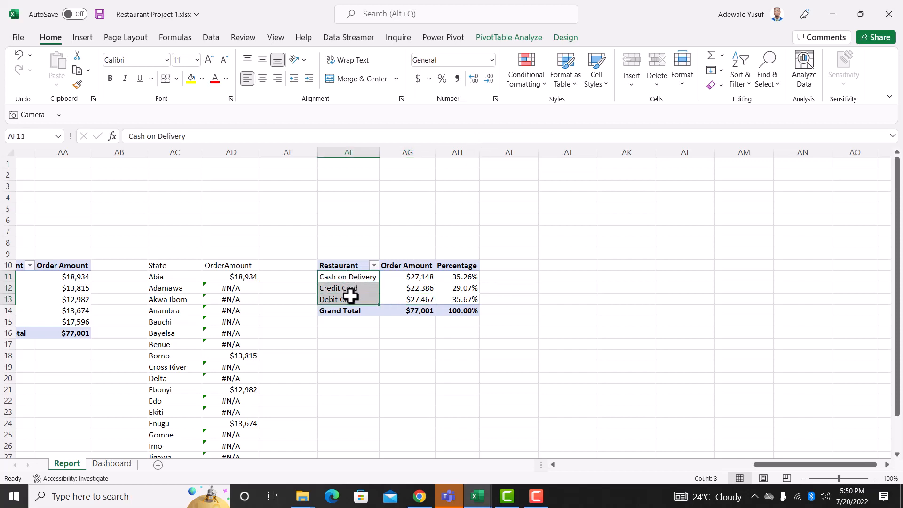
key(ctrl+c)
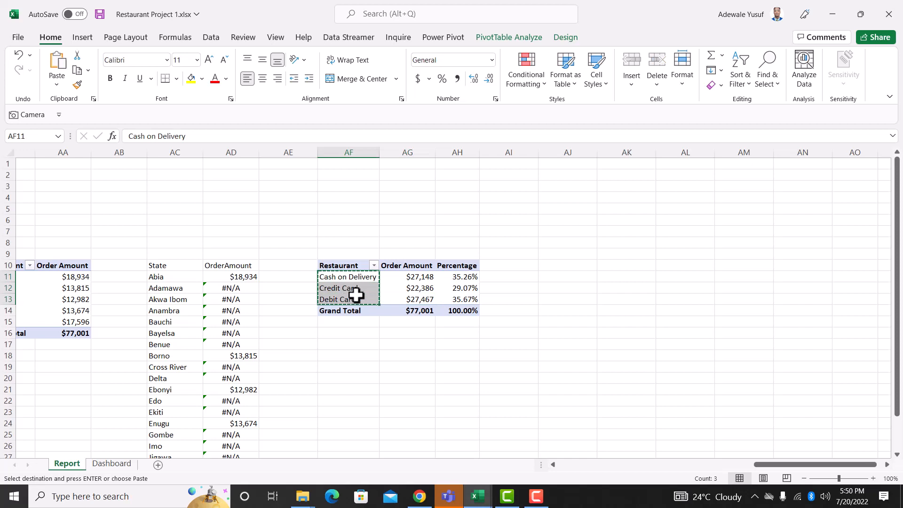
click(547, 277)
key(ctrl+v)
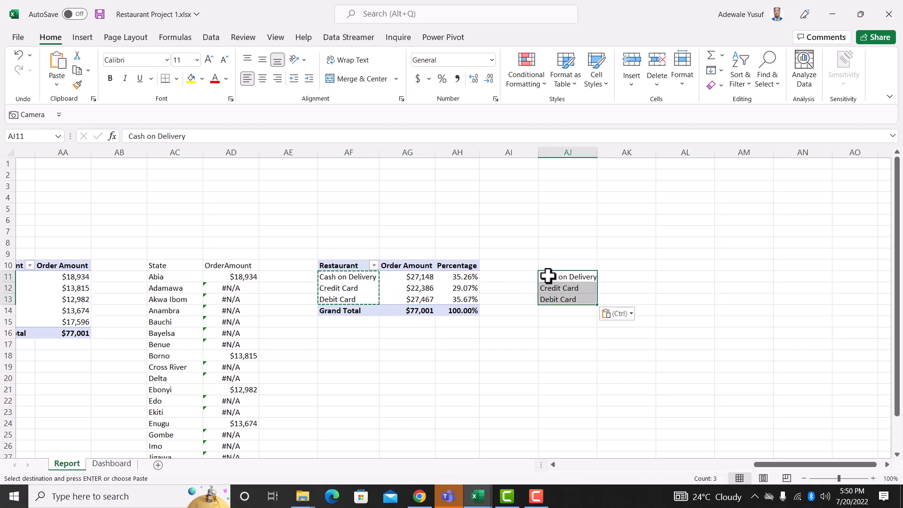
Enter the column headers X in AK10 and Y in AL10 beside the copied labels
click(620, 266)
text(X)
key(Tab)
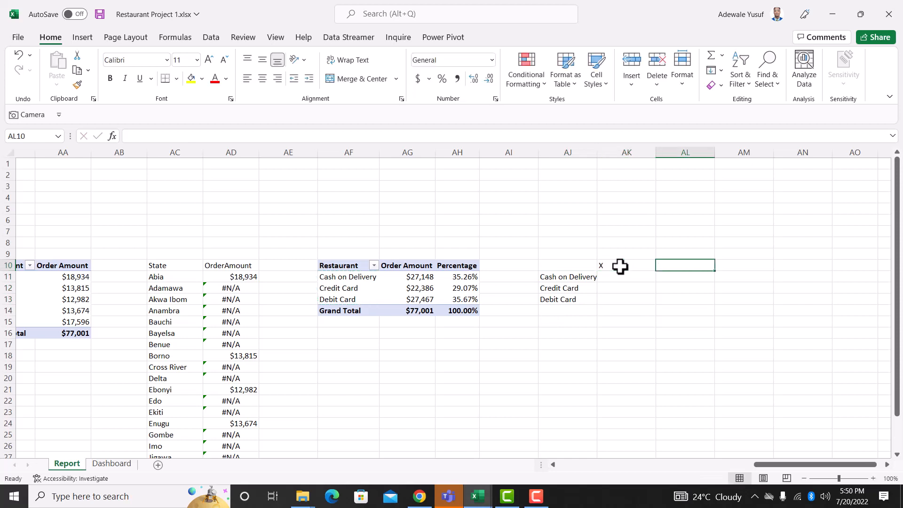
text(Y)
key(Return)
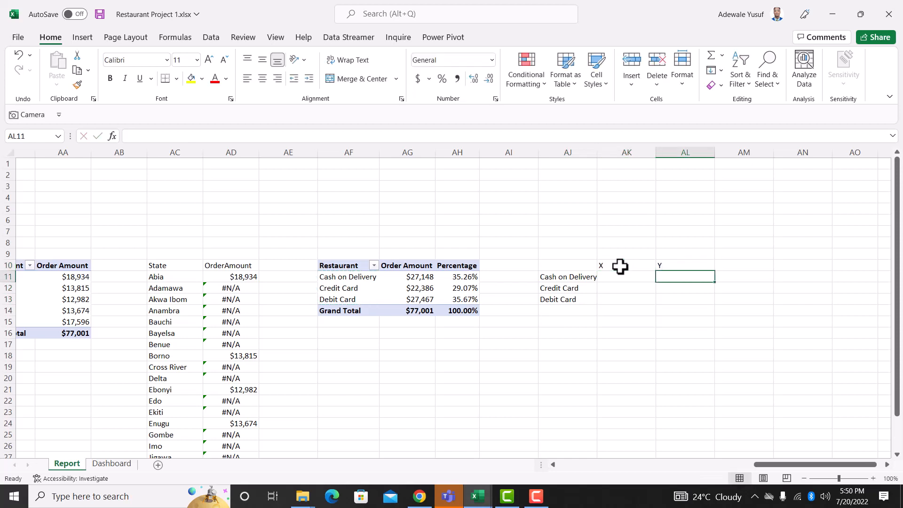
Widen column AJ slightly and enter the X values 1, 7 and 4 in AK11:AK13
key(Left)
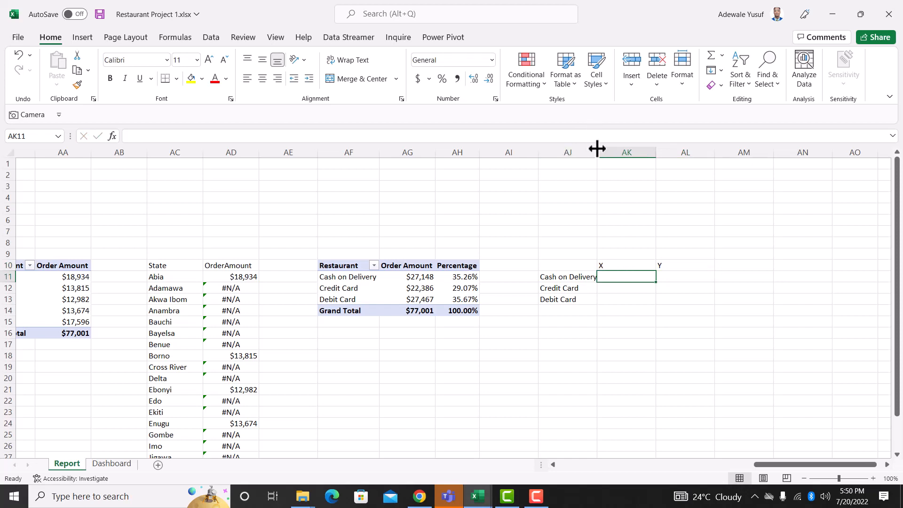
drag(596, 148, 599, 148)
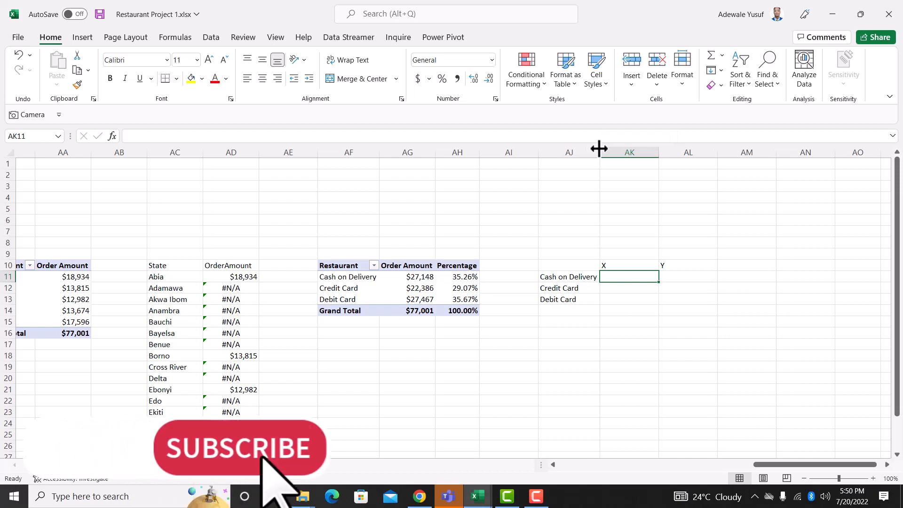
text(1)
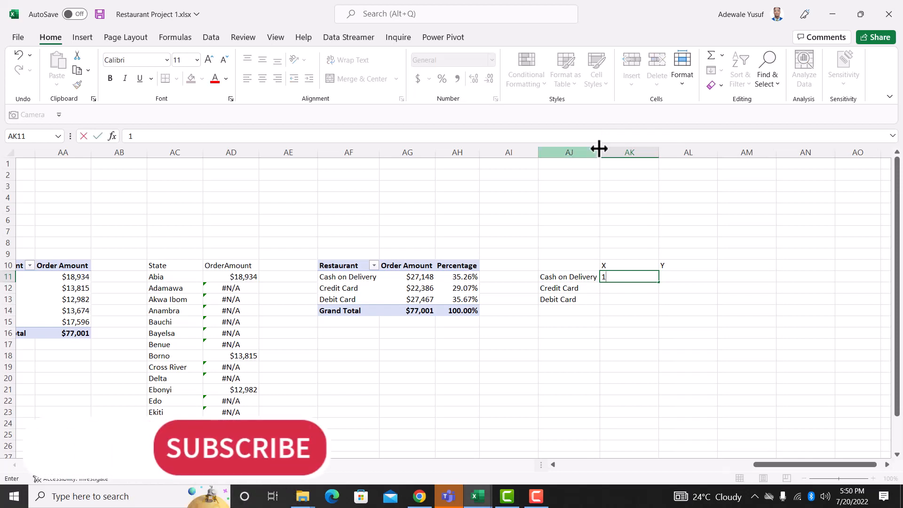
key(Return)
text(7)
key(Return)
text(4)
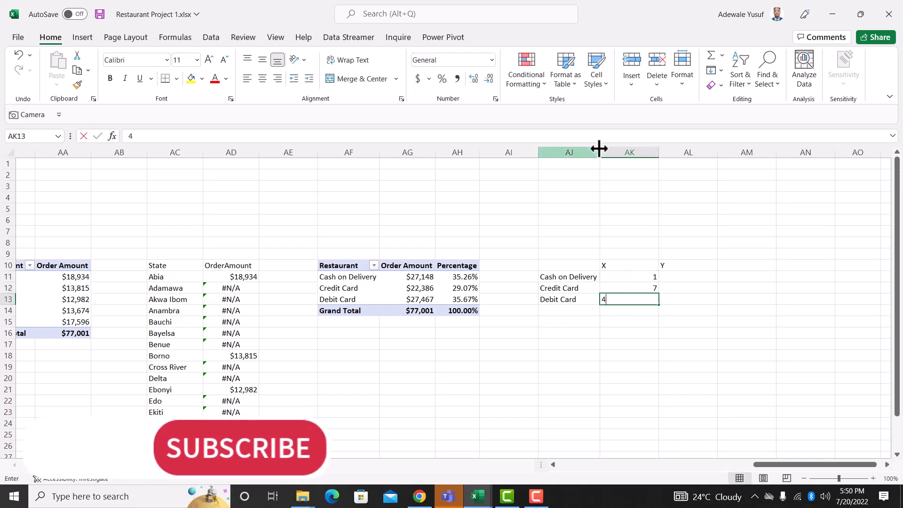
key(Tab)
Enter the Y values 6, 4 and 2 in AL11:AL13
key(Up)
key(Up)
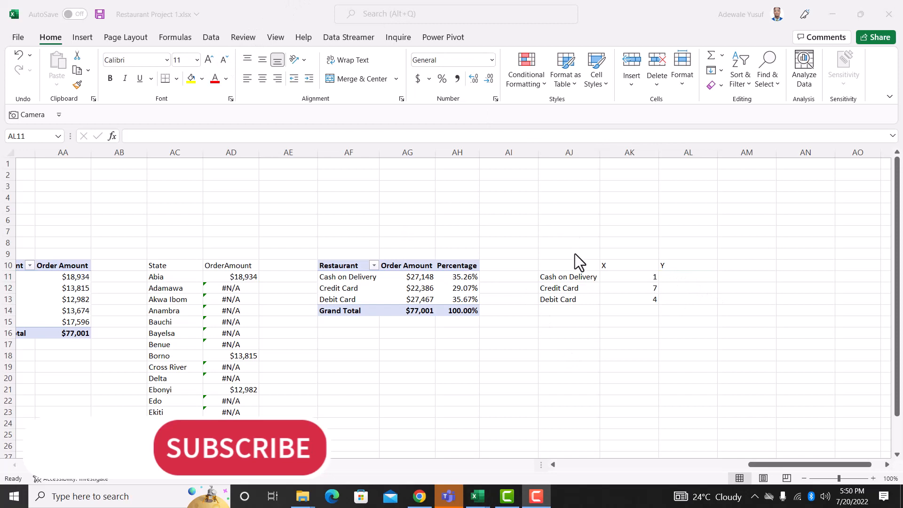
click(661, 278)
text(6)
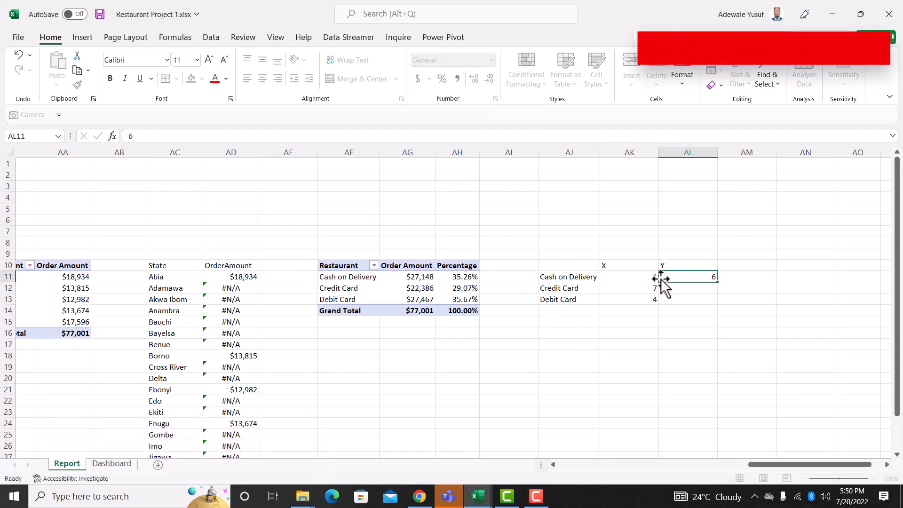
key(Return)
text(4)
key(Return)
text(2)
key(Return)
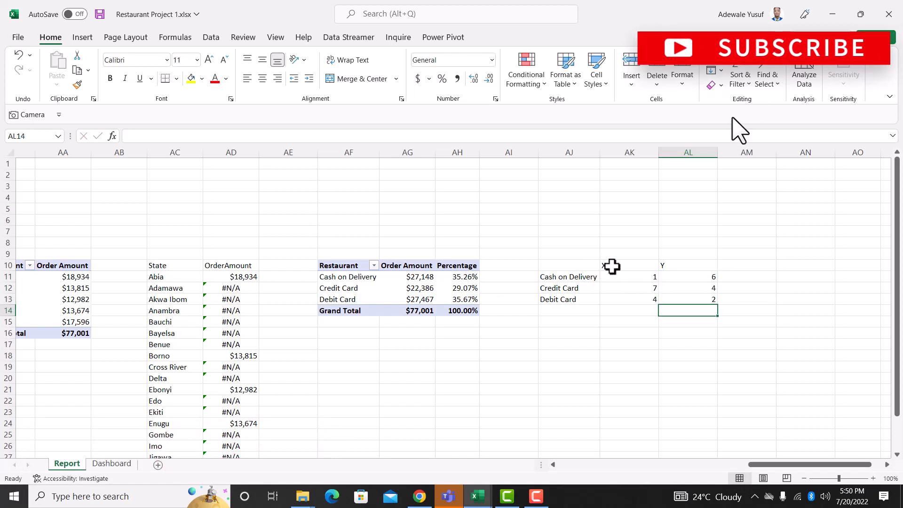
Make the X and Y headers in AK10:AL10 bold
drag(612, 267, 677, 264)
key(ctrl+b)
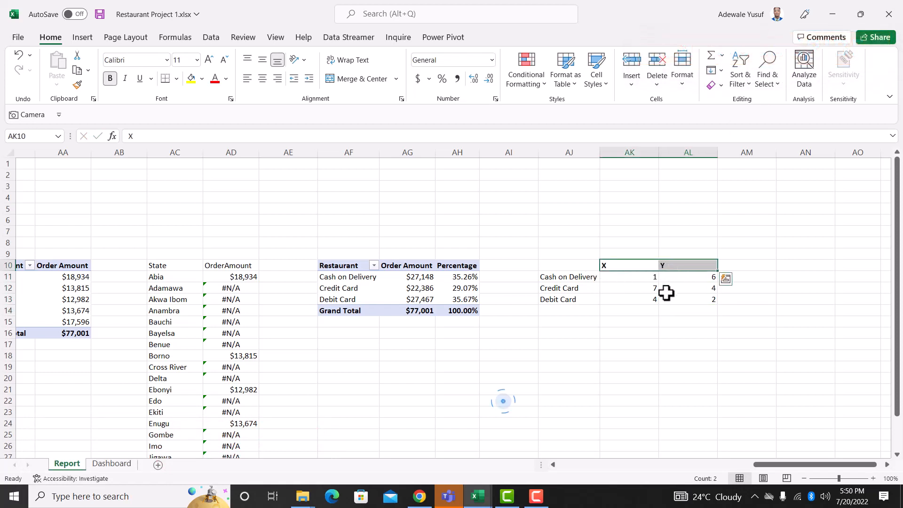
click(677, 333)
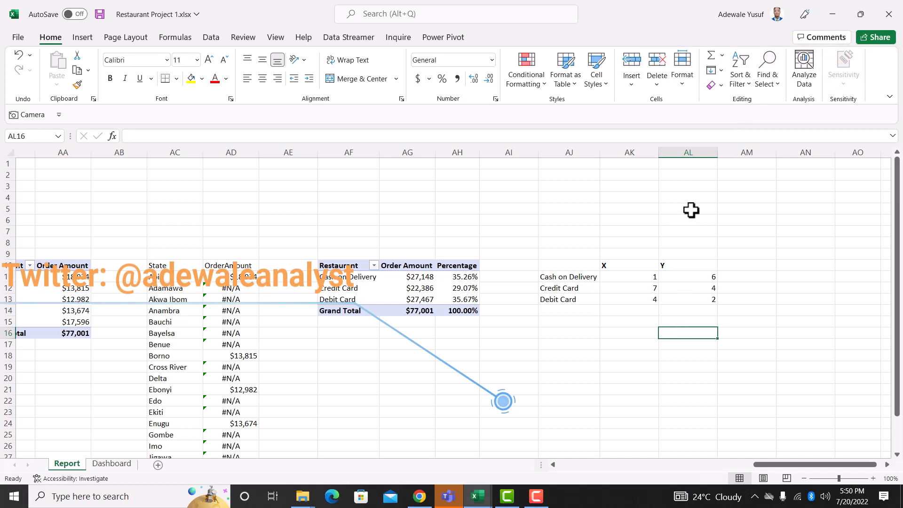
Insert an empty marker-only scatter chart from blank cell AN6 and move it clear of the X/Y table
click(820, 219)
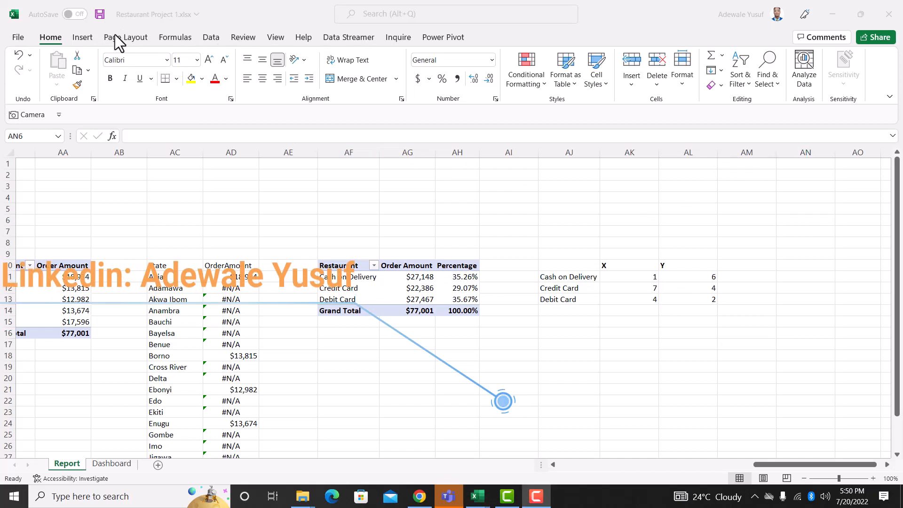
click(86, 40)
click(84, 38)
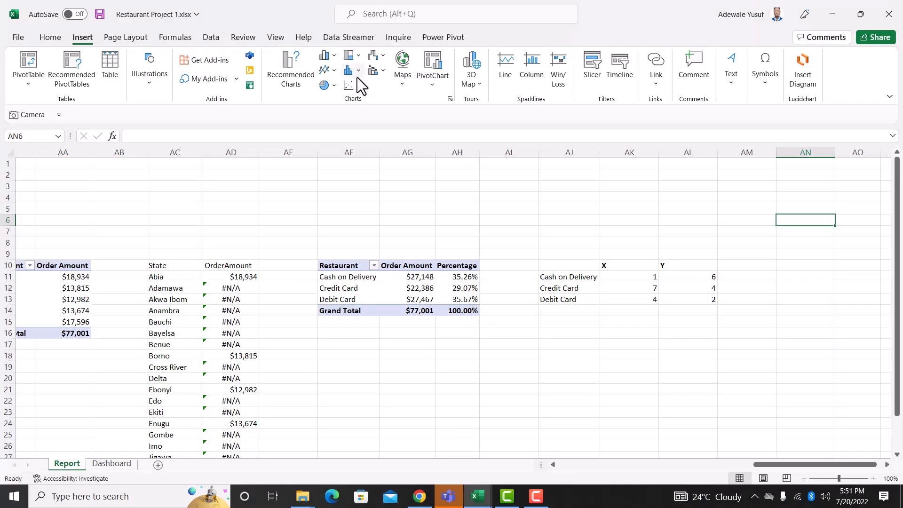
click(356, 83)
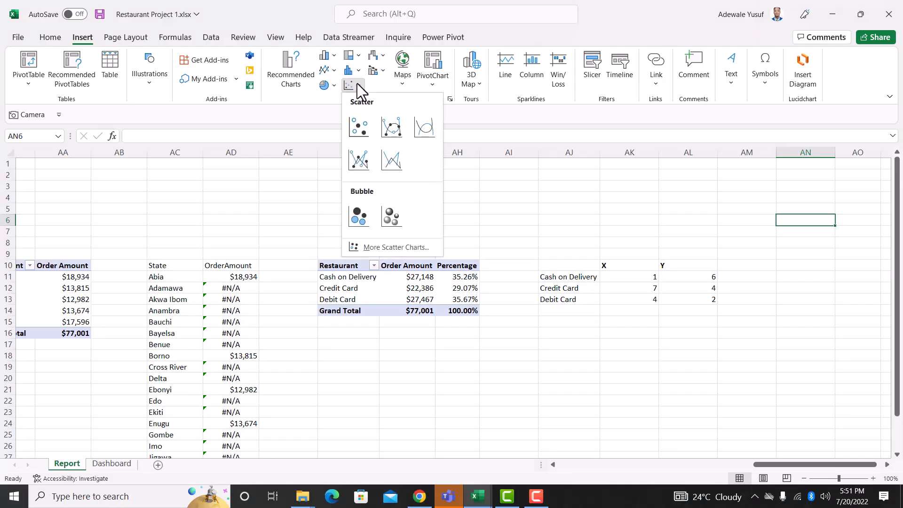
click(364, 135)
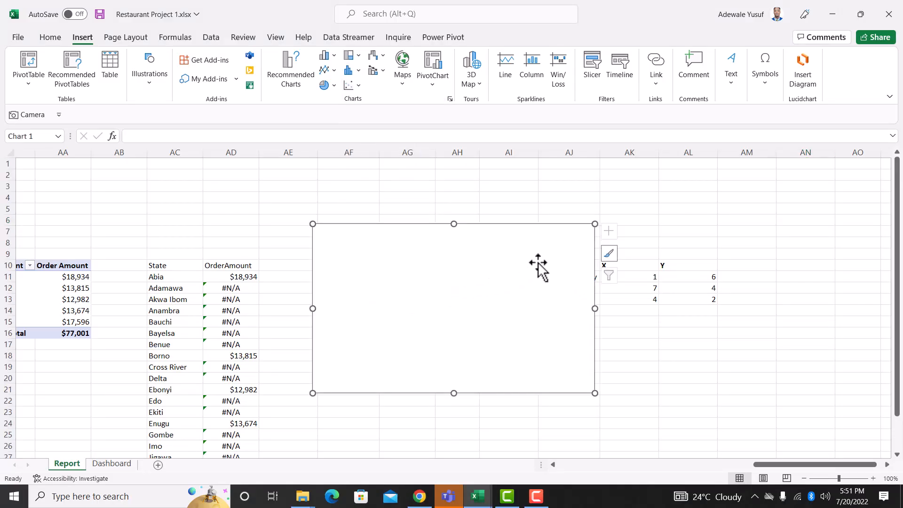
drag(512, 235, 445, 201)
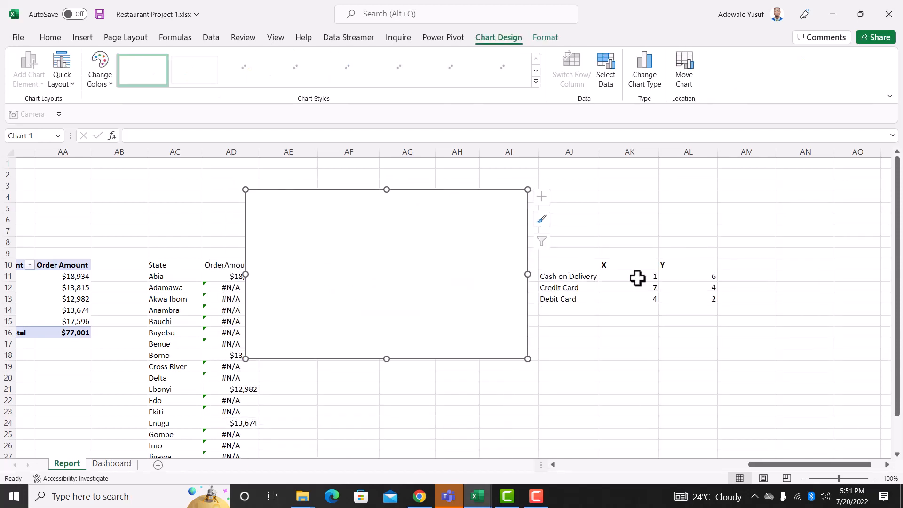
Add a chart series named ChartPosition with X values from AK11:AK13 and Y values from AL11:AL13
right_click(439, 242)
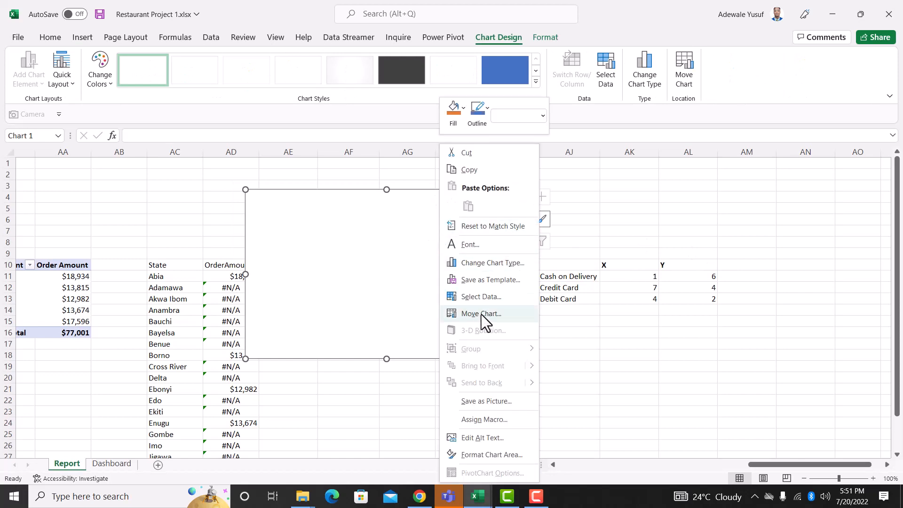
click(482, 296)
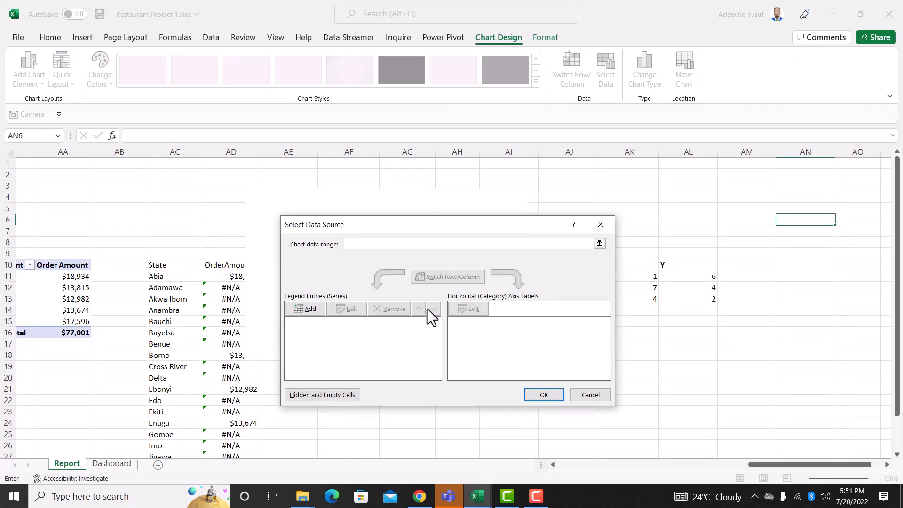
click(313, 308)
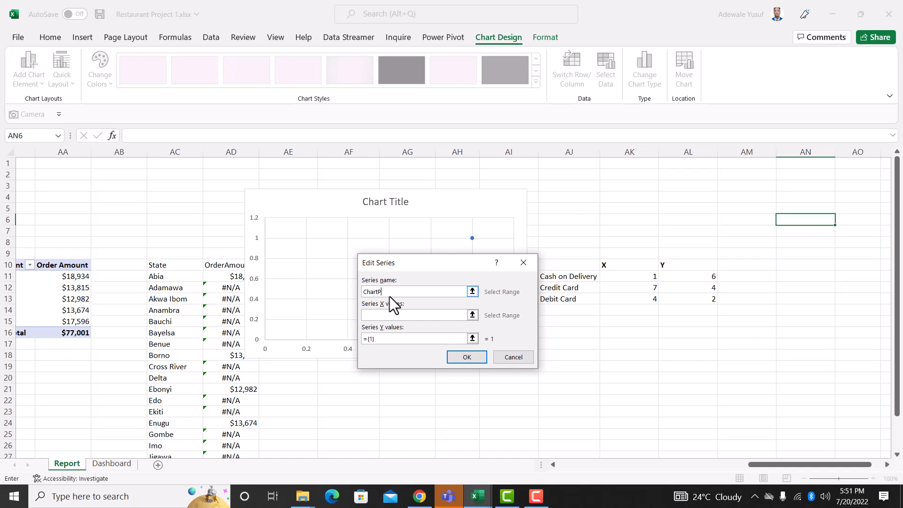
text(ChartPosition)
click(394, 316)
drag(628, 276, 634, 297)
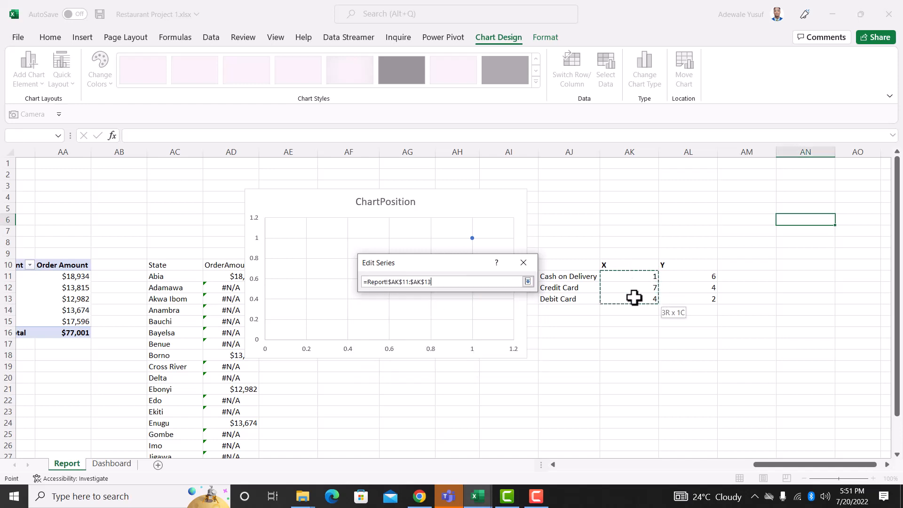
click(444, 339)
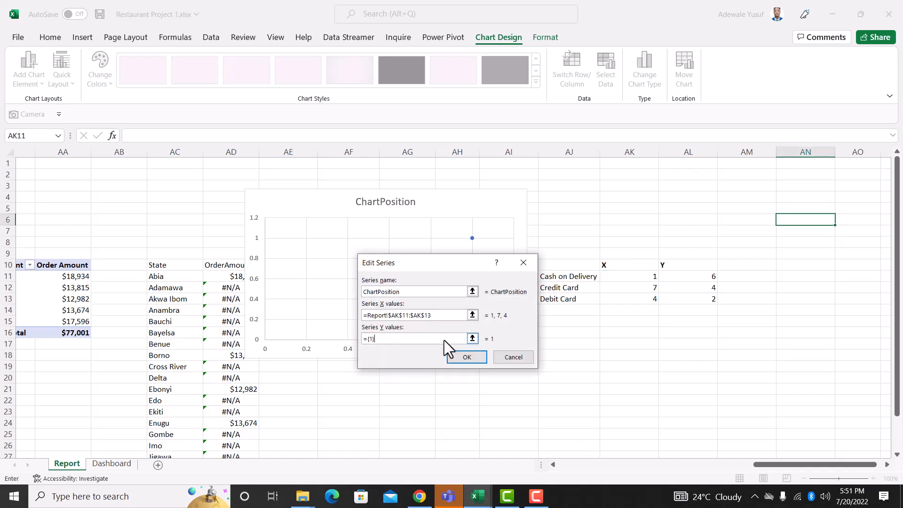
drag(680, 272, 683, 299)
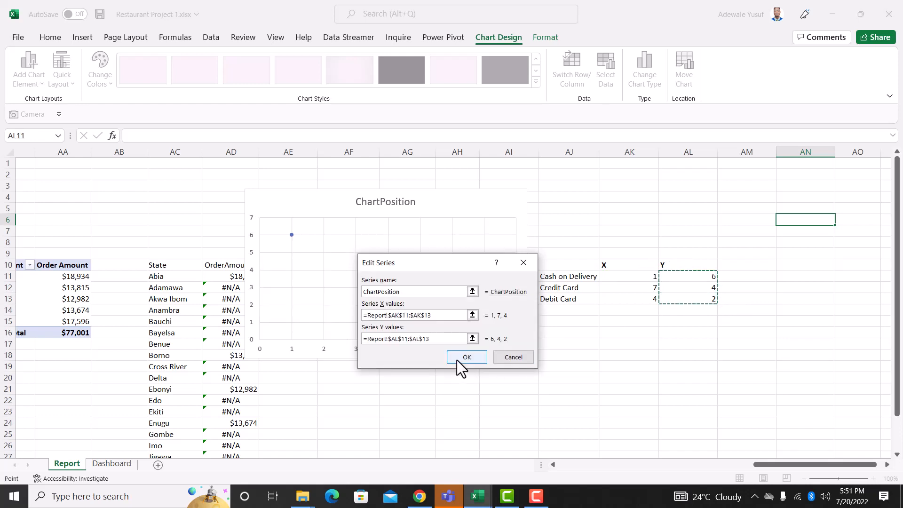
click(456, 357)
click(543, 394)
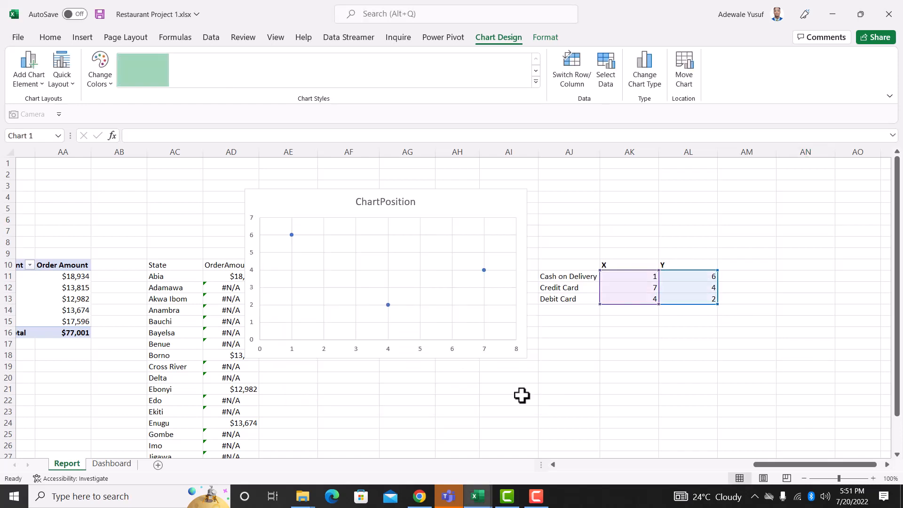
Move the scatter chart to the right of the X/Y table, starting at about column AN, and enlarge it slightly
drag(437, 194, 846, 217)
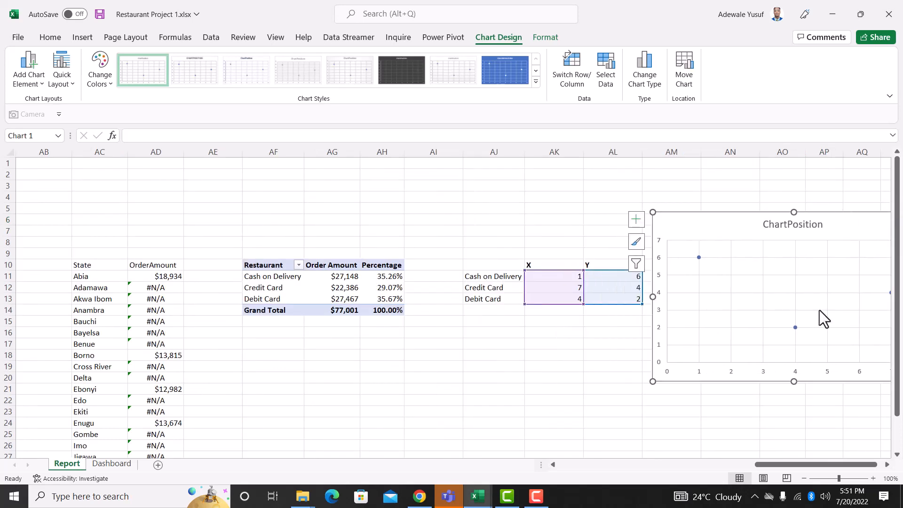
click(887, 464)
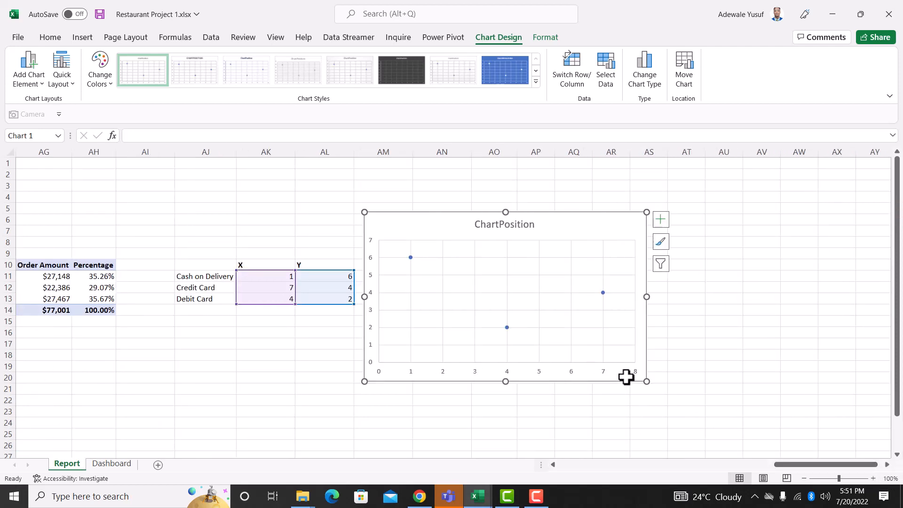
drag(646, 381, 685, 398)
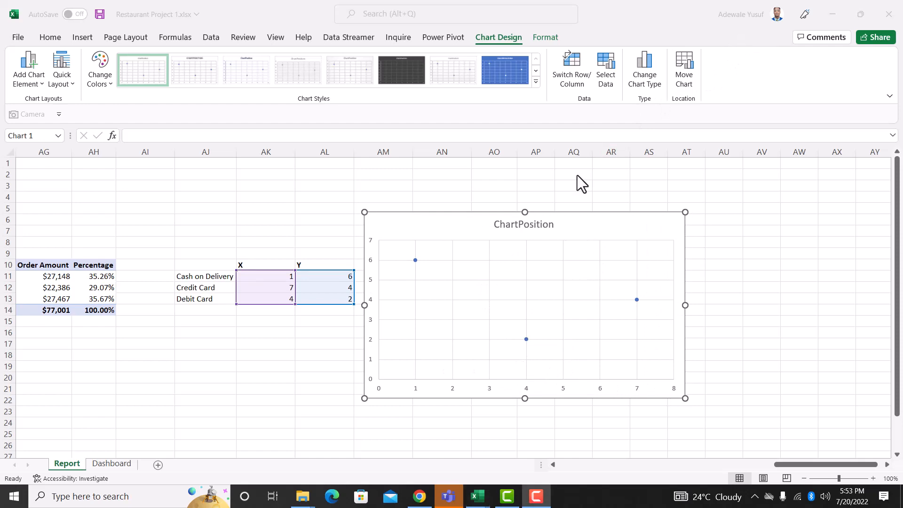
click(557, 220)
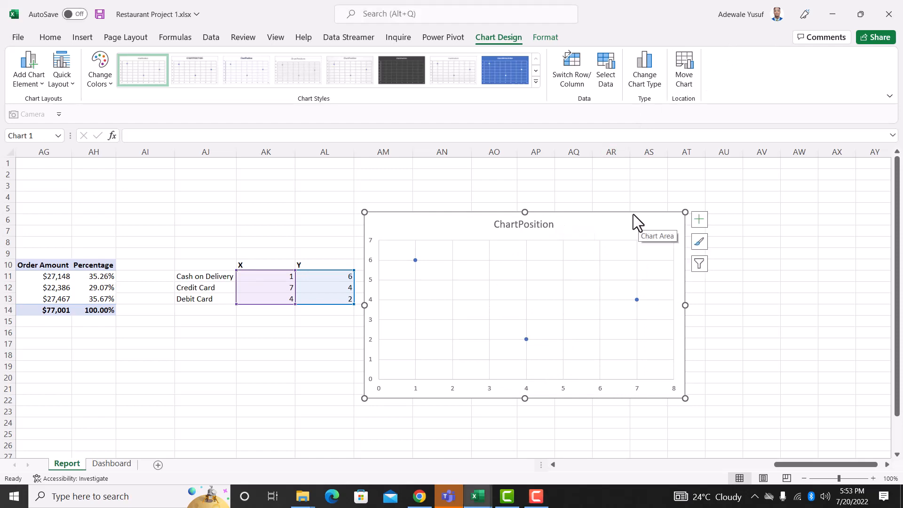
drag(633, 213, 691, 210)
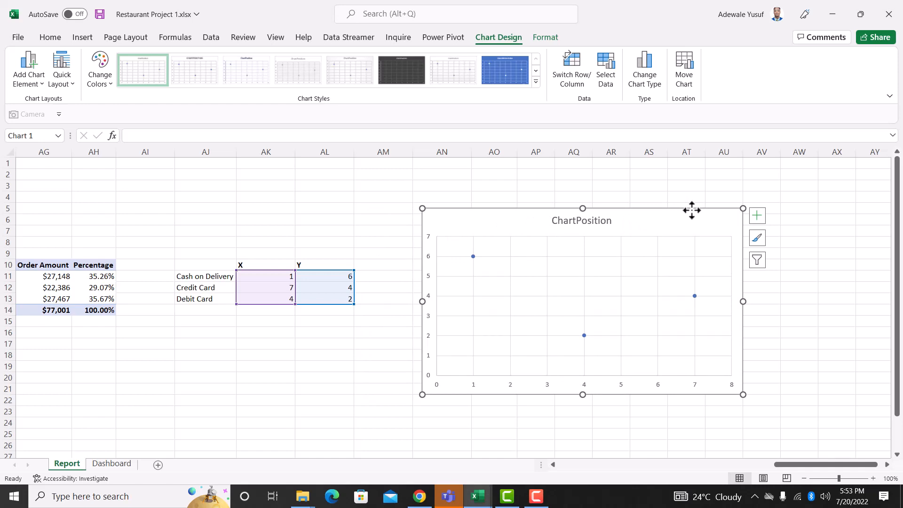
Change the ChartPosition scatter chart to the first Bubble chart variant
click(648, 87)
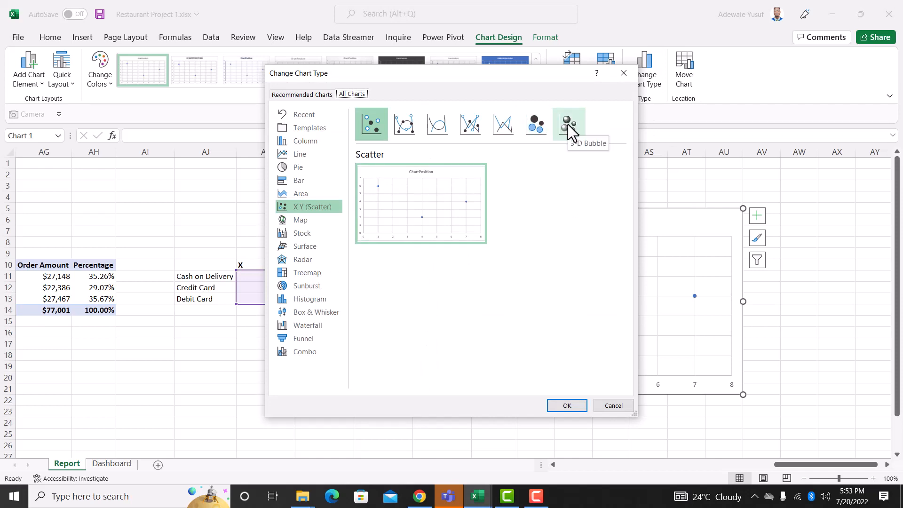
click(537, 128)
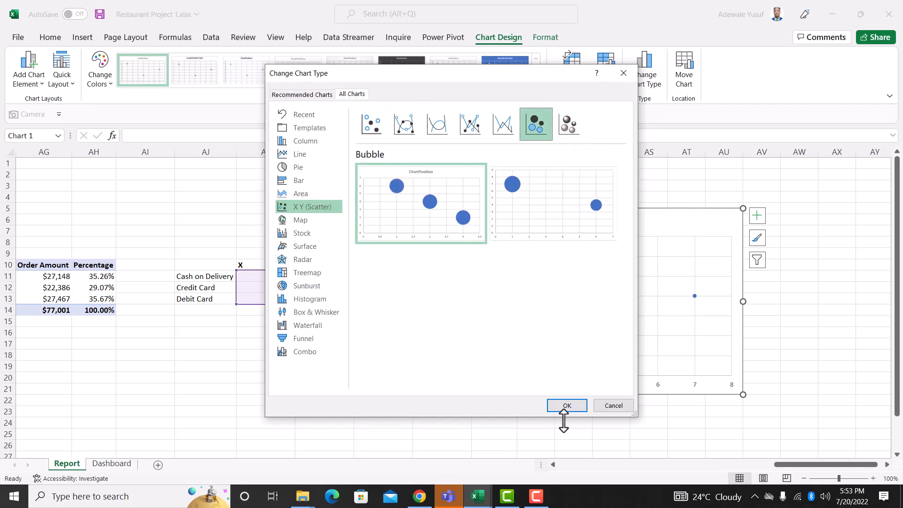
click(564, 405)
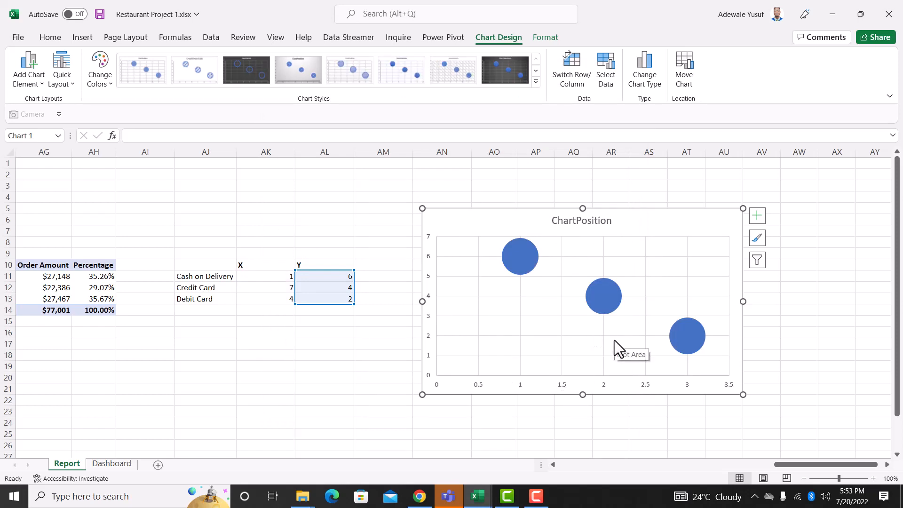
click(641, 70)
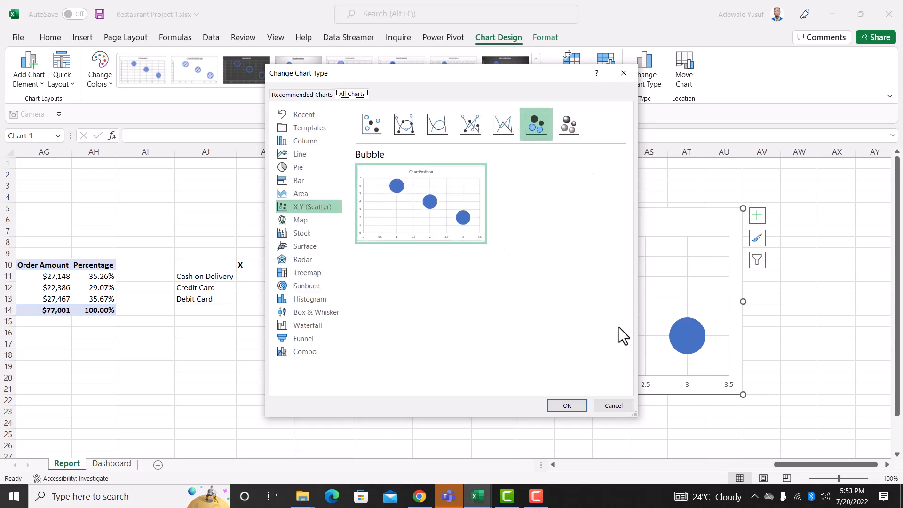
click(613, 407)
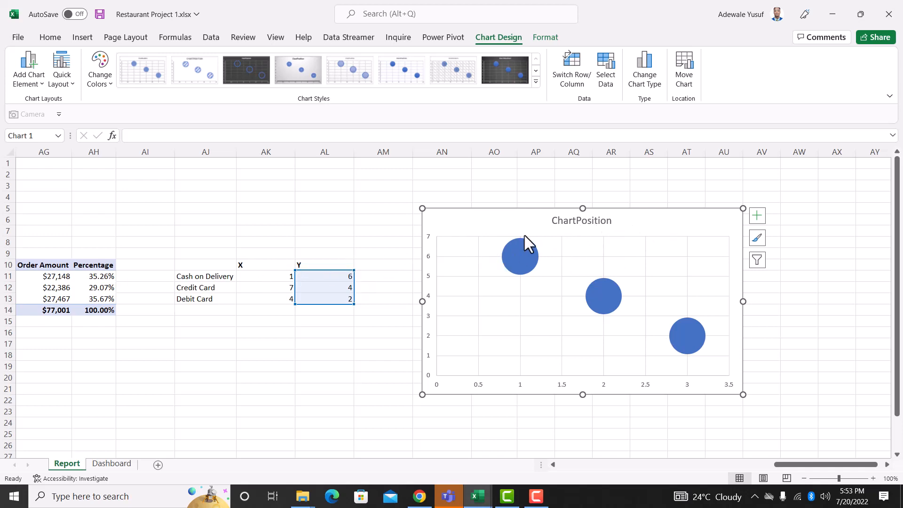
Move the bubble chart clear of column AM and enter the header Amount in AM10
drag(498, 220, 584, 212)
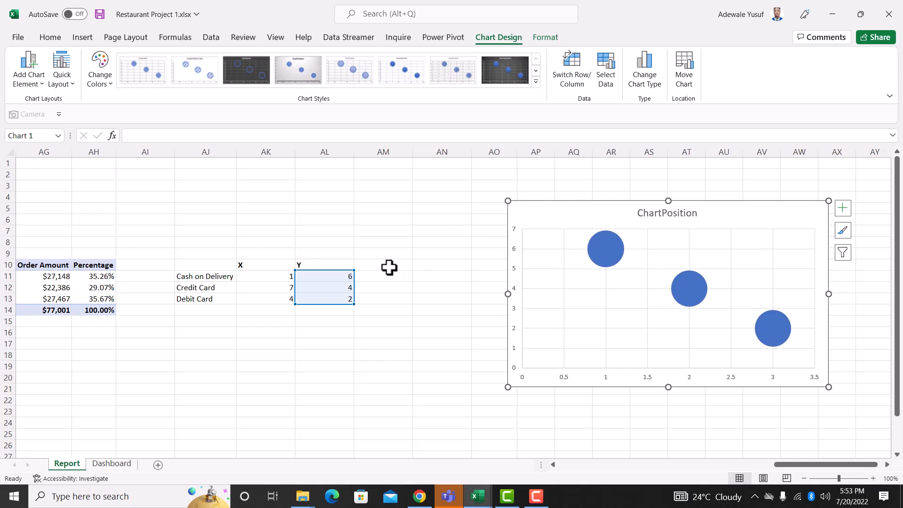
click(390, 266)
text(Amount)
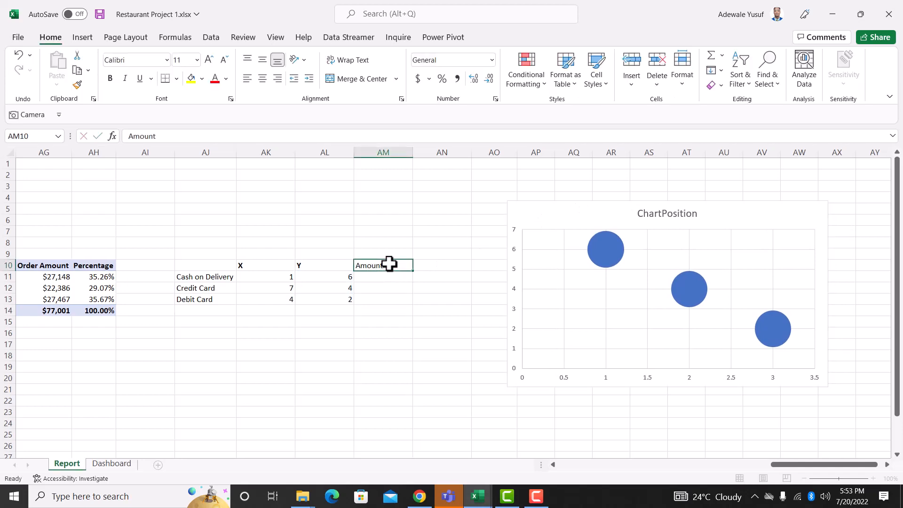
key(Return)
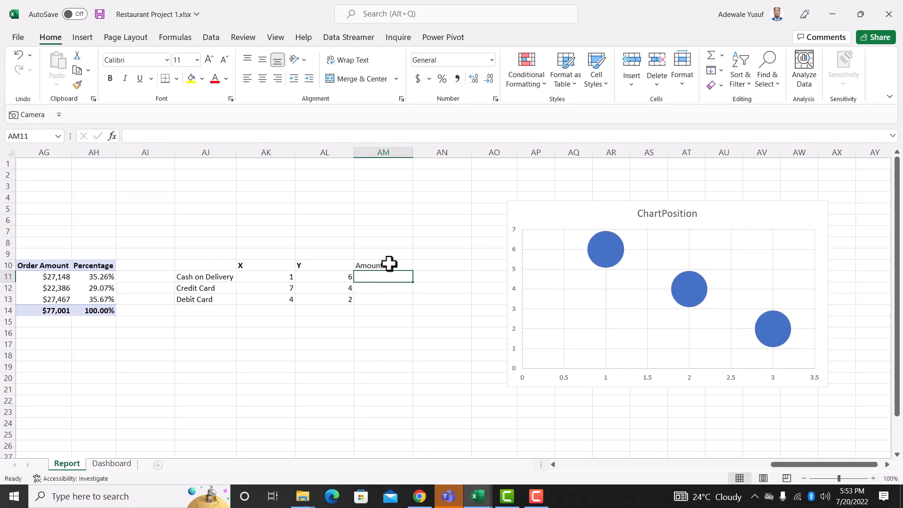
Enter =VLOOKUP(AJ11,$AF$11:$AG$13,2,0) in AM11 and fill the formula down to AM13
key(Left)
key(Left)
key(Left)
key(Left)
key(Left)
key(Left)
key(Left)
key(Left)
key(Right)
key(Right)
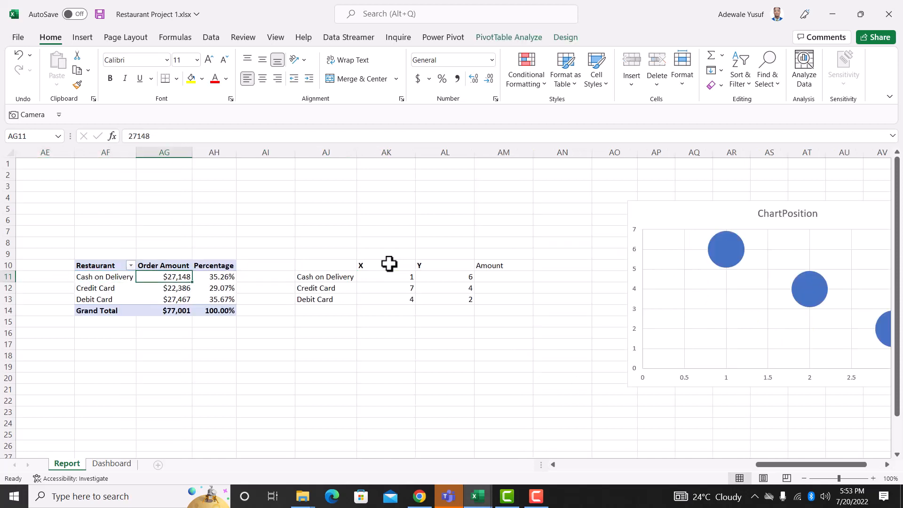
key(Right)
key(Right)
key(Right)
key(Right)
key(Right)
key(Right)
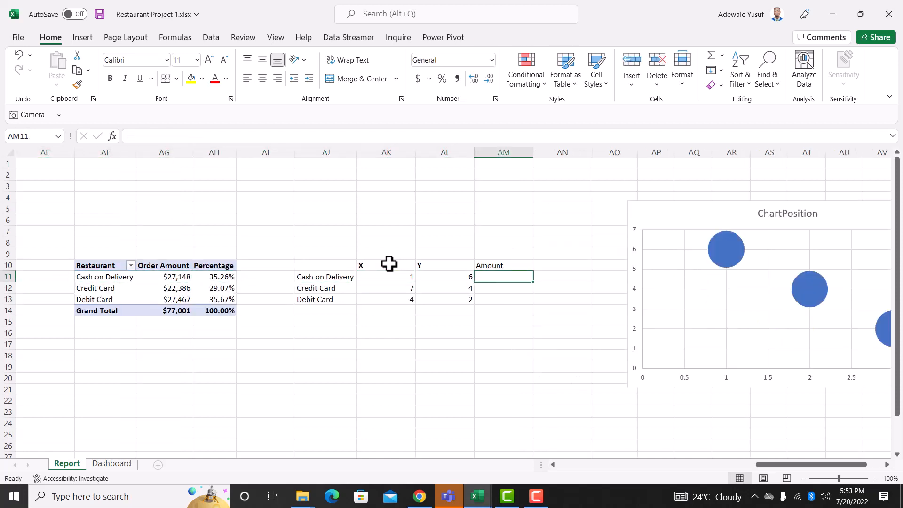
text(=vlo)
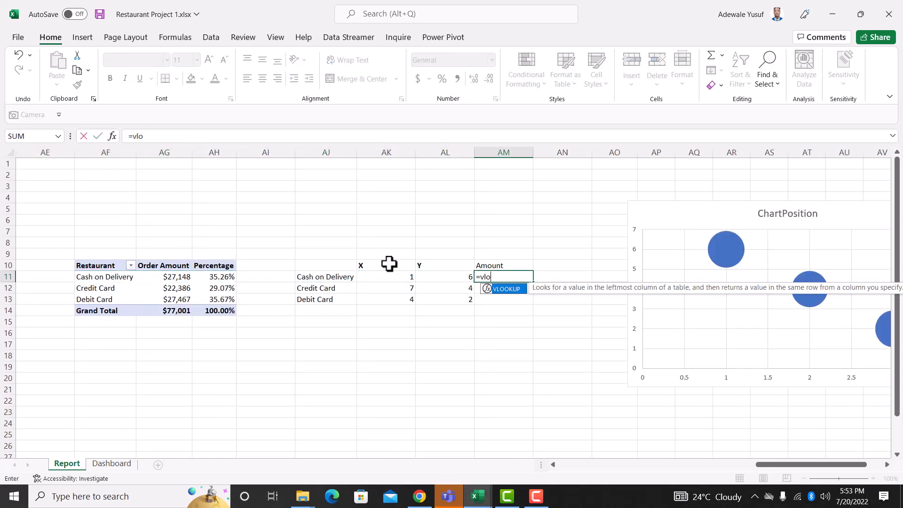
key(Tab)
key(Left)
key(Left)
key(Left)
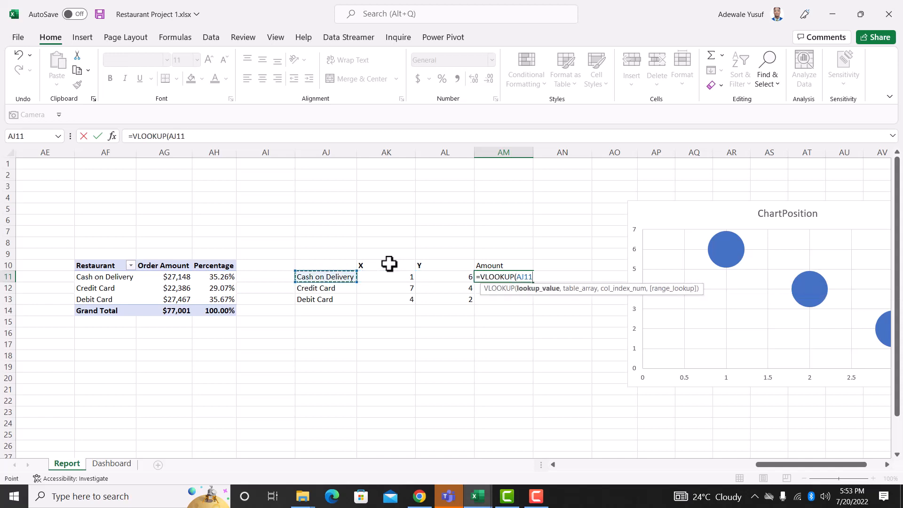
text(,)
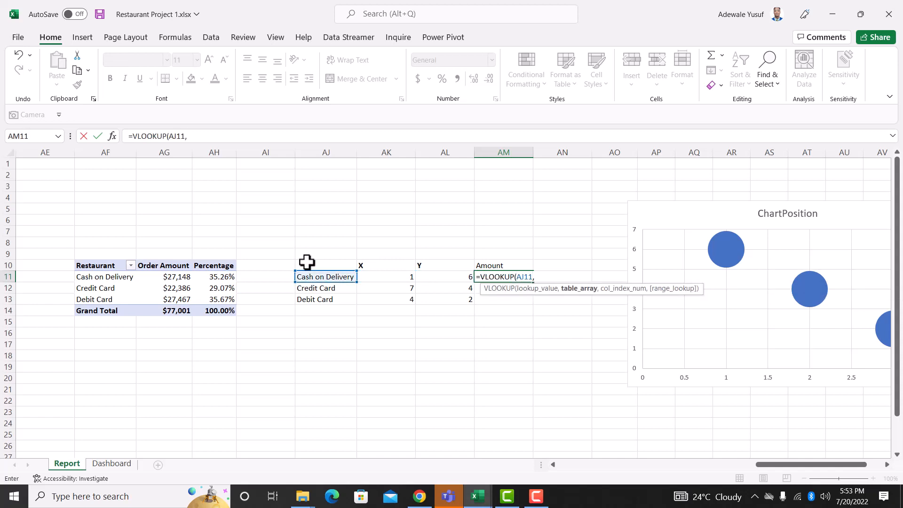
drag(112, 276, 168, 298)
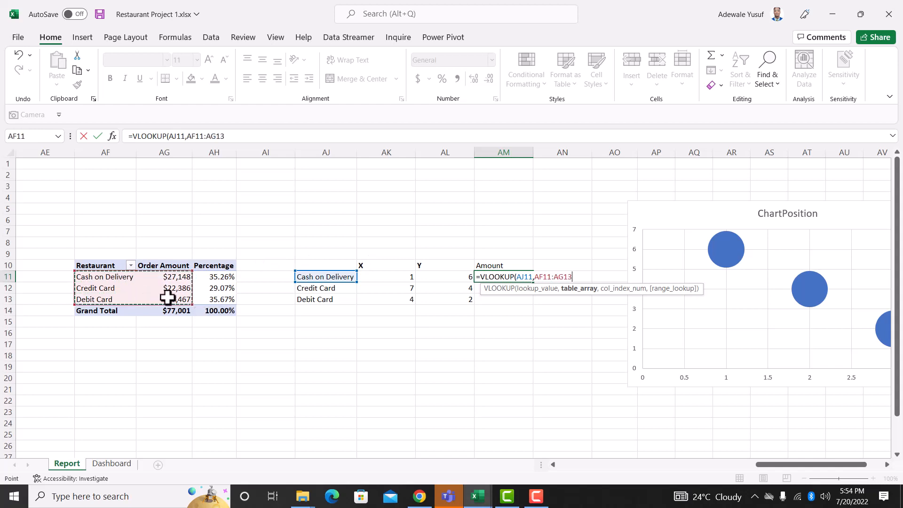
key(F4)
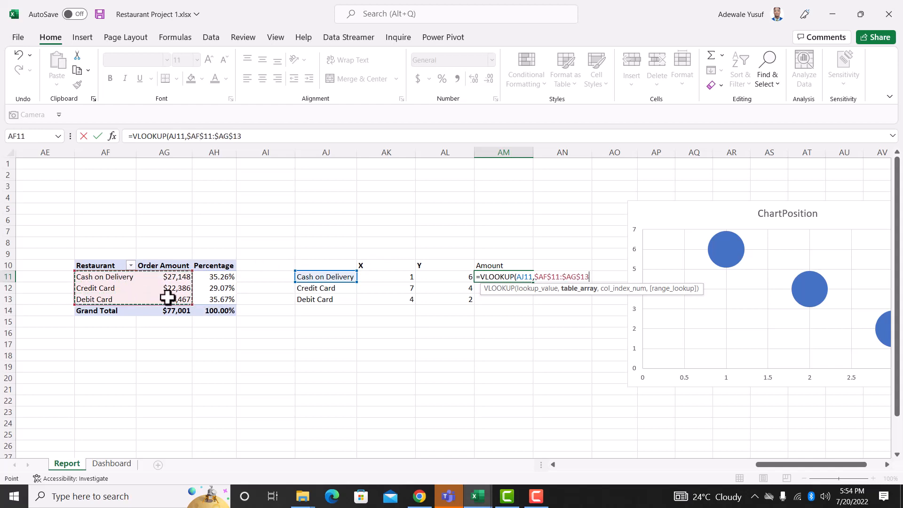
text(,)
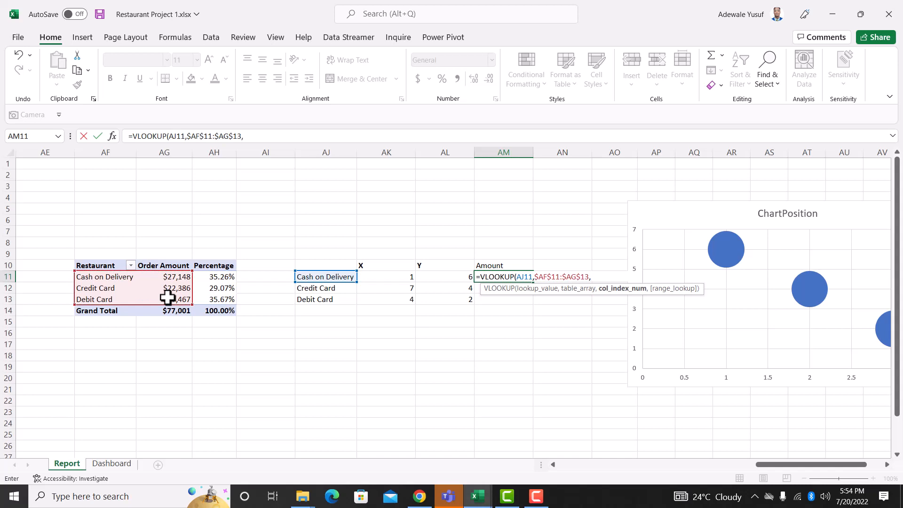
text(2,0))
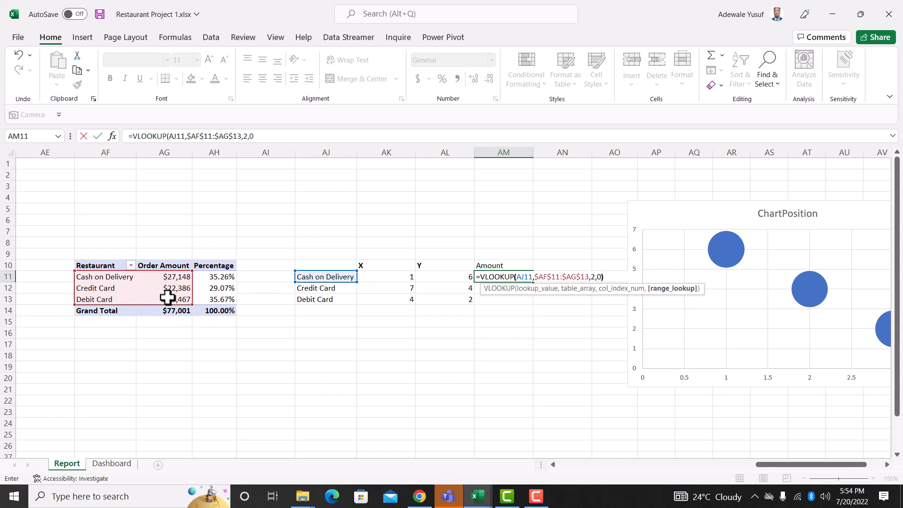
key(Return)
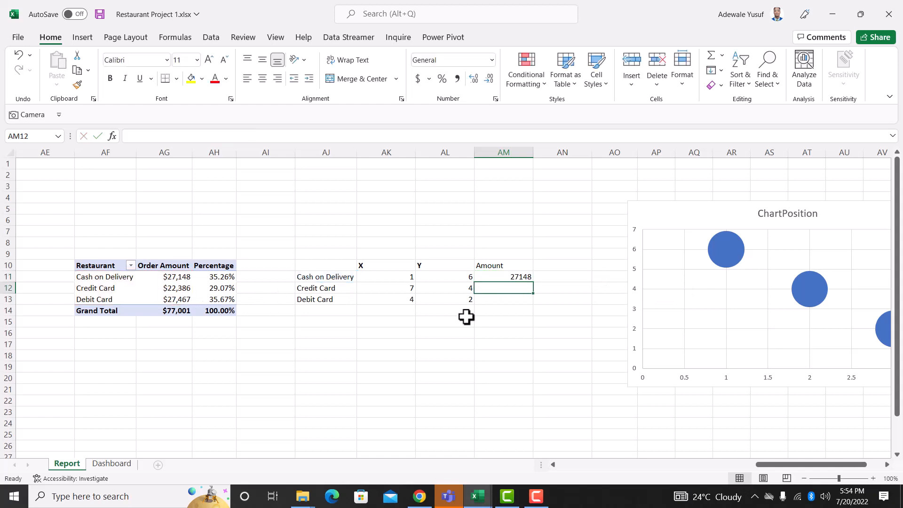
click(513, 276)
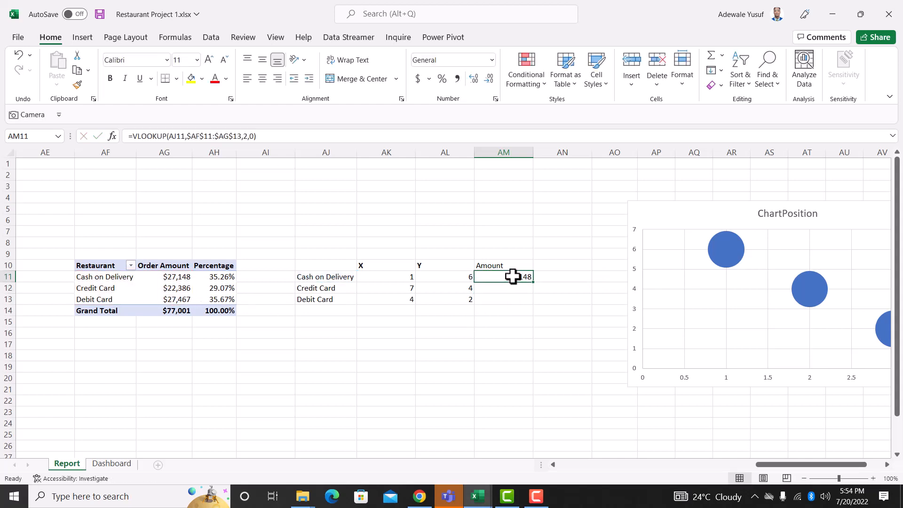
drag(535, 282, 534, 300)
Move the chart beside the Amount column and set the ChartPosition series' X values to AK11:AK13 and bubble size to AM11:AM13
drag(714, 203, 629, 205)
right_click(629, 205)
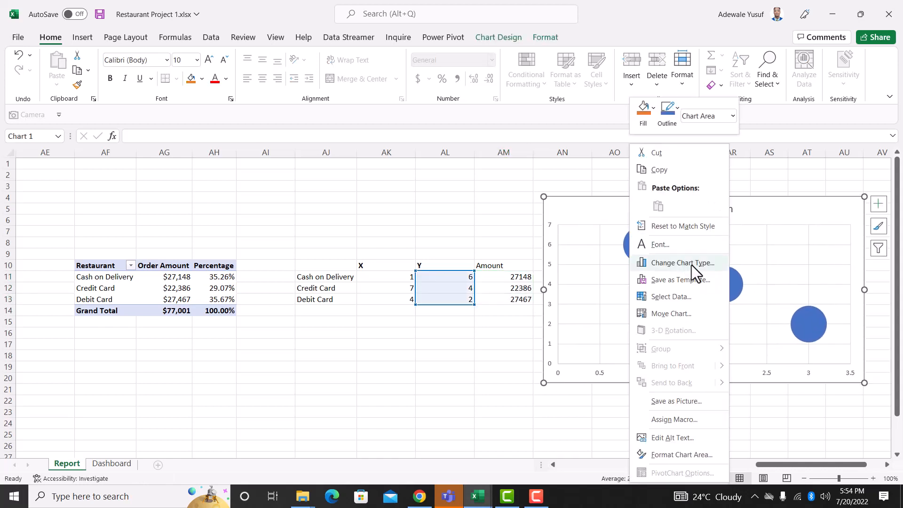
click(673, 297)
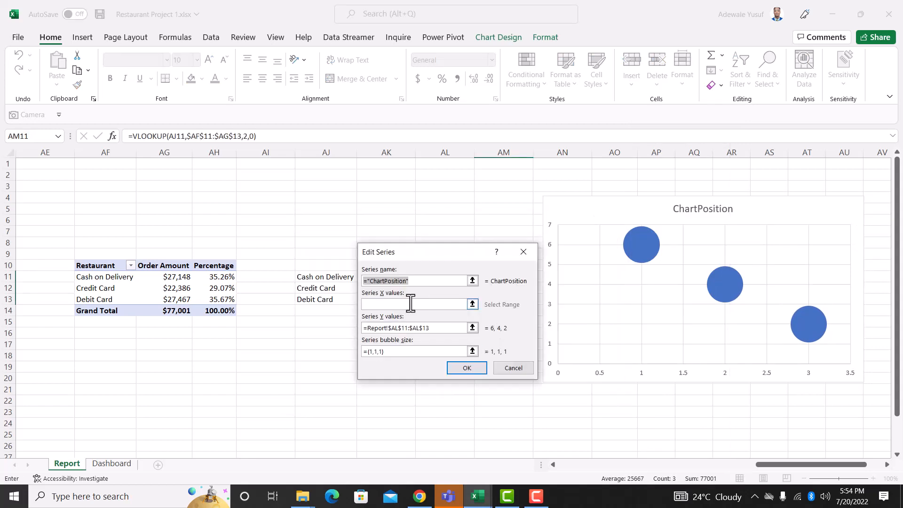
click(409, 304)
drag(437, 253, 699, 188)
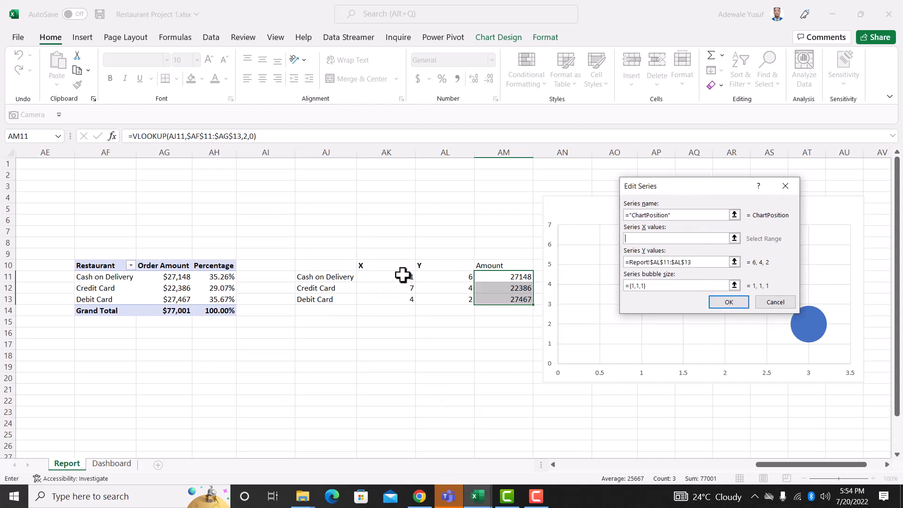
drag(402, 276, 403, 301)
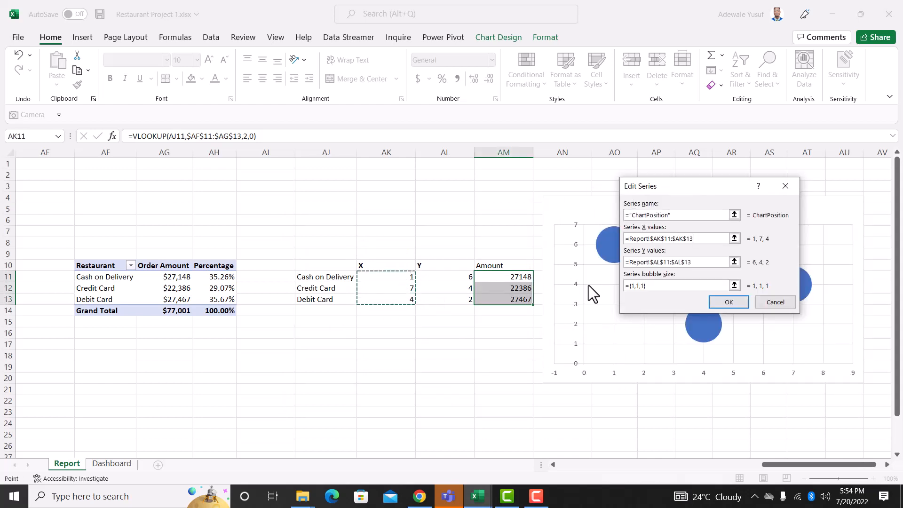
click(658, 286)
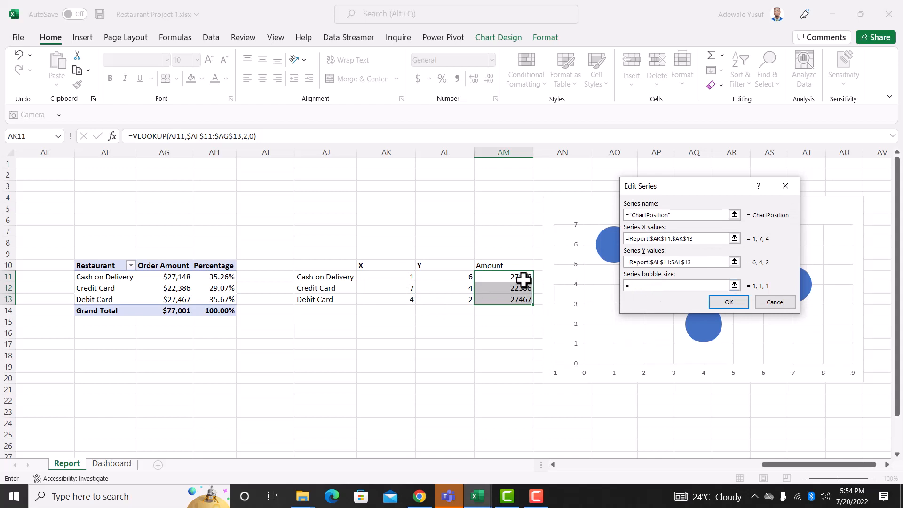
drag(520, 278, 521, 303)
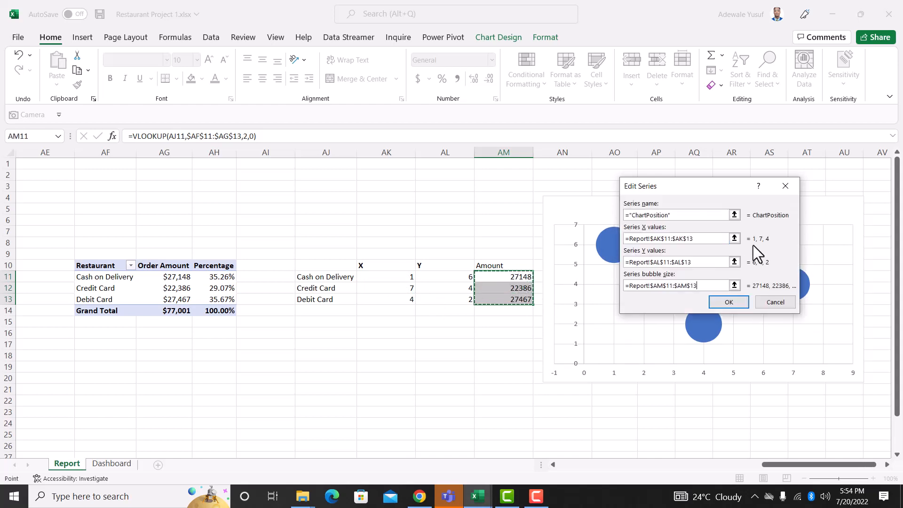
click(730, 302)
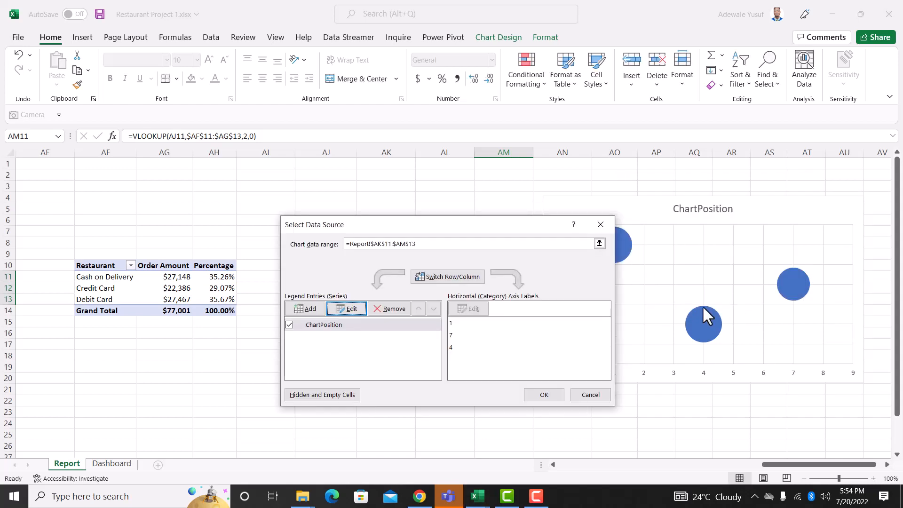
click(556, 399)
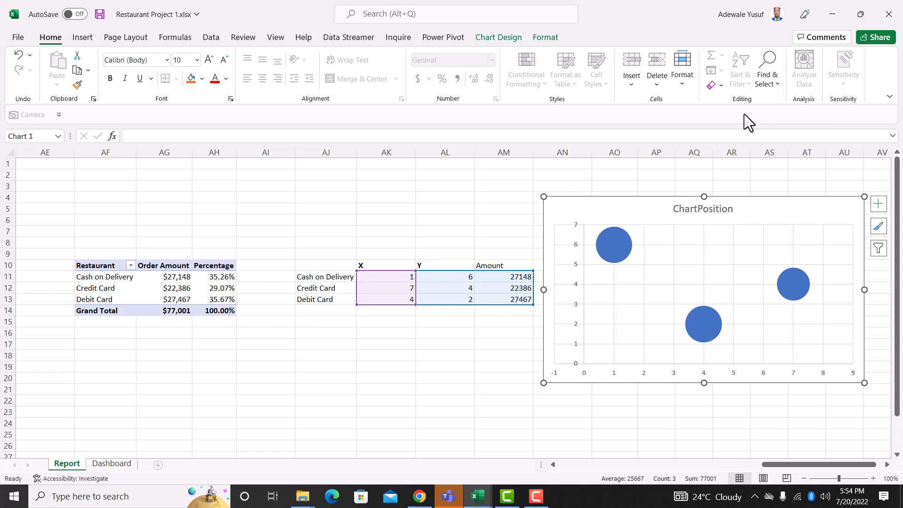
Set the chart's vertical axis bounds to a minimum of 0 and a maximum of 10
key(ctrl+1)
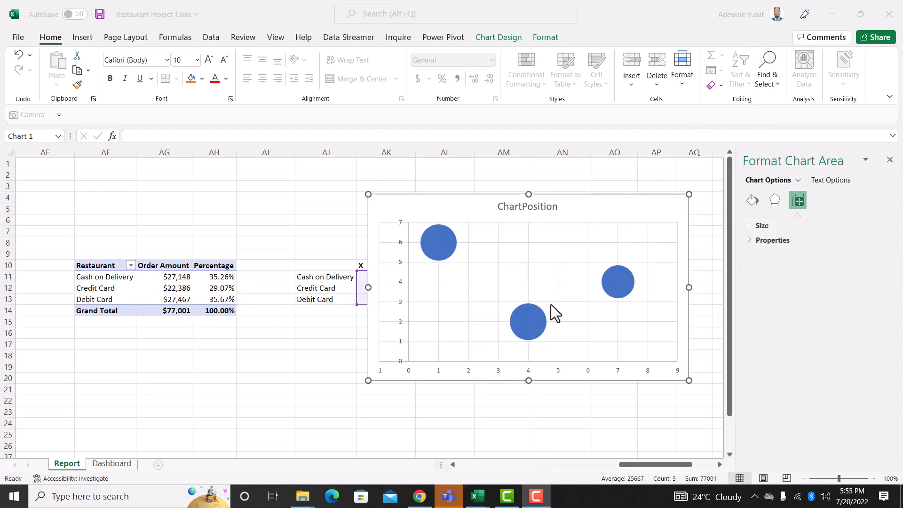
click(399, 221)
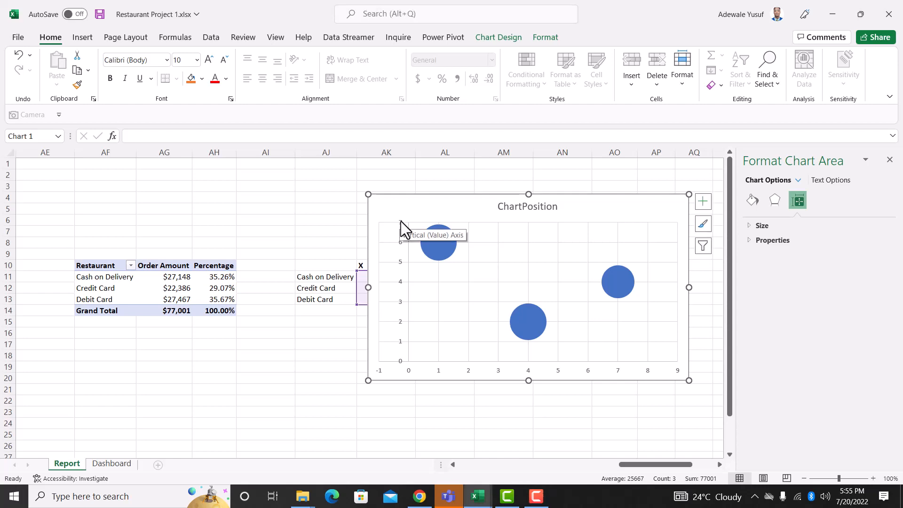
click(401, 221)
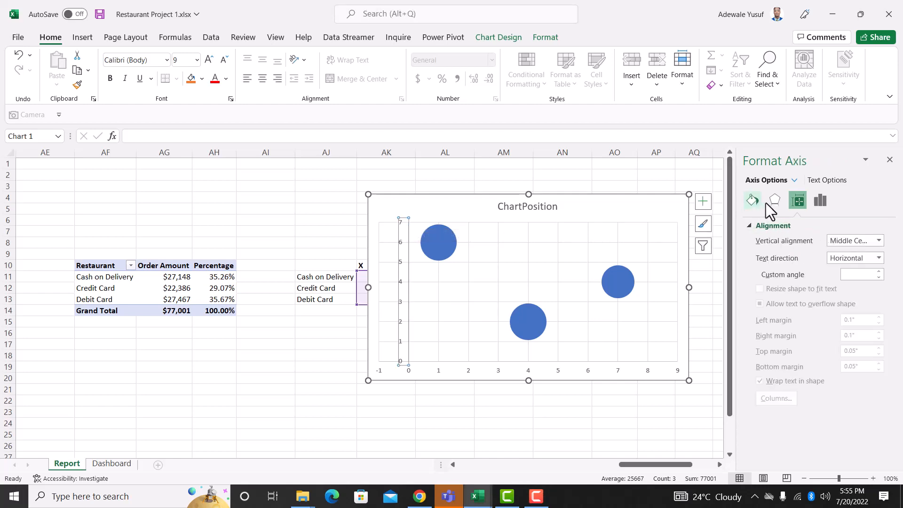
click(821, 201)
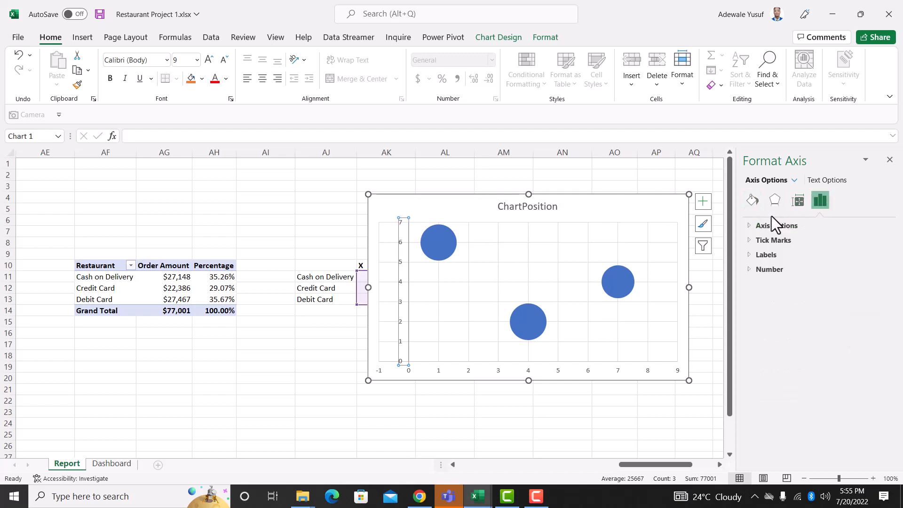
click(752, 226)
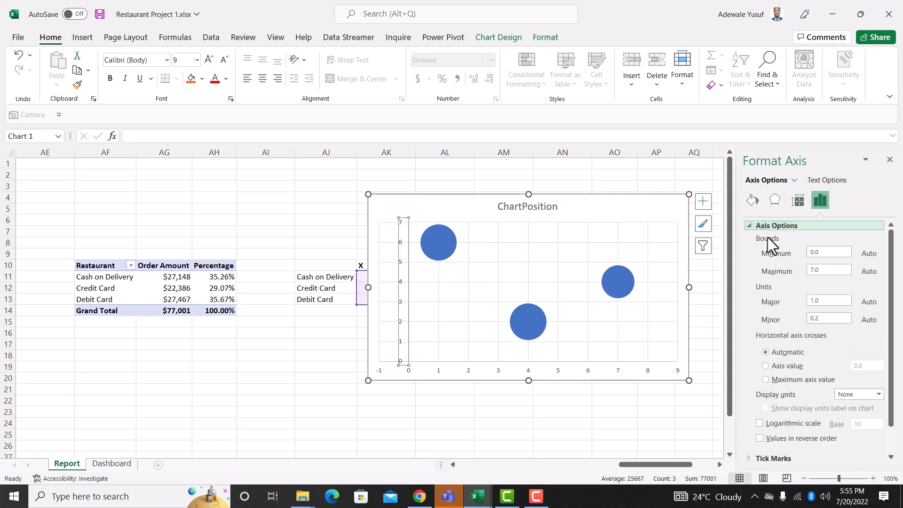
double_click(828, 253)
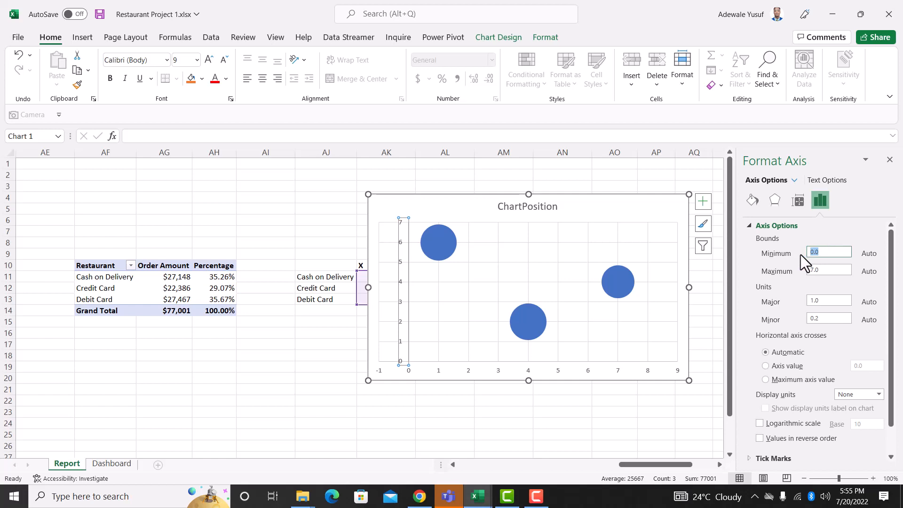
double_click(827, 269)
text(10)
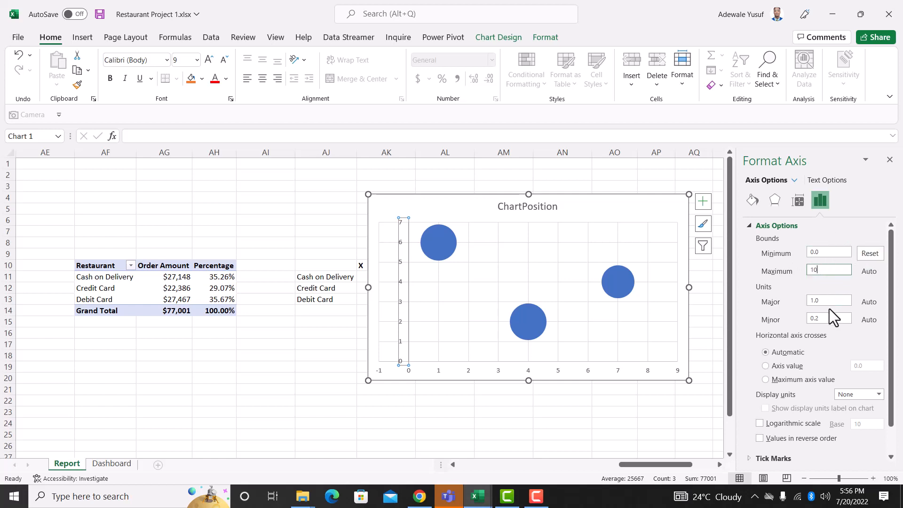
key(Tab)
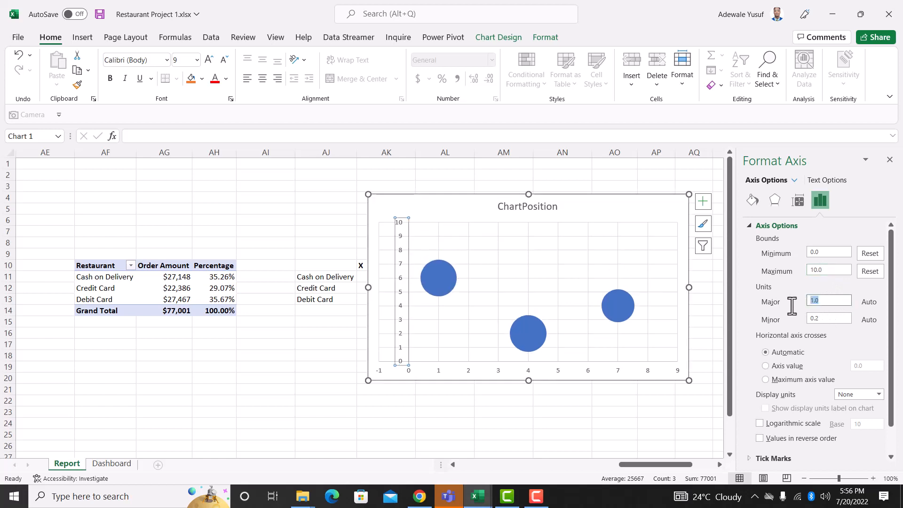
Set the chart's horizontal axis bounds to a minimum of 0 and a maximum of 10
click(617, 369)
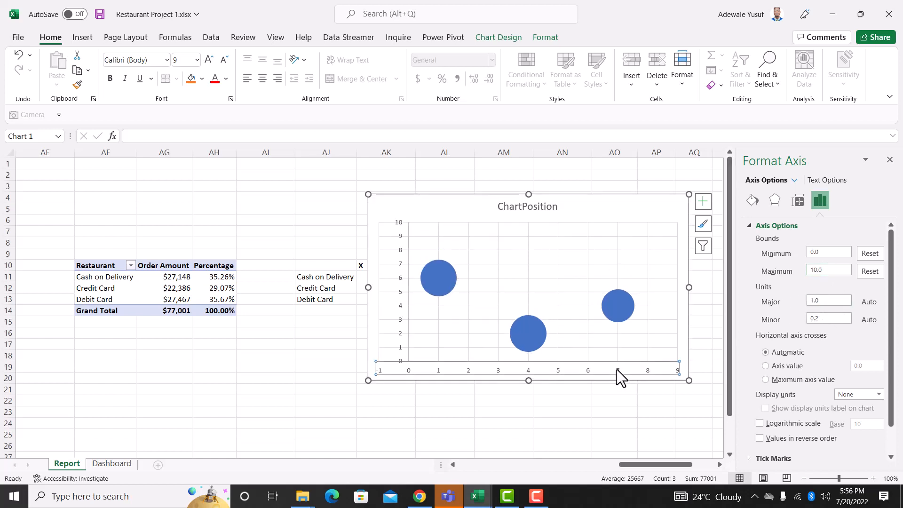
drag(826, 251, 792, 253)
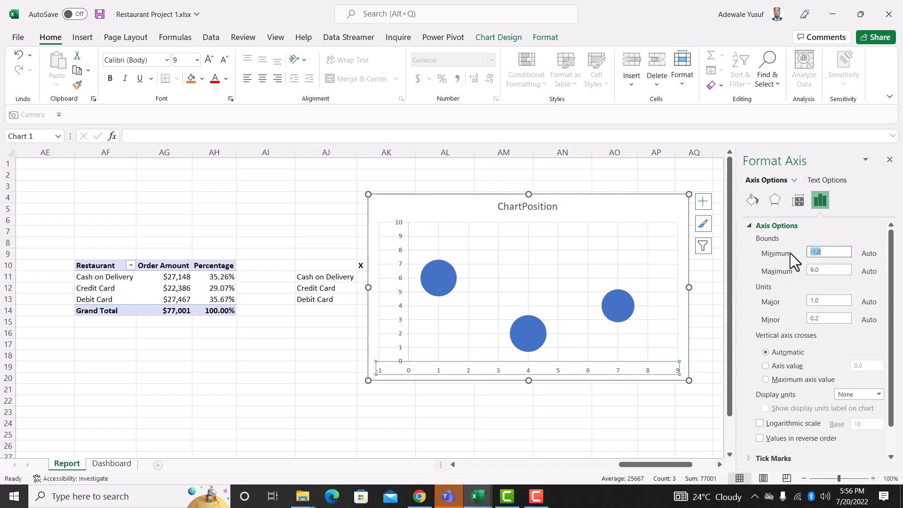
text(0)
key(Tab)
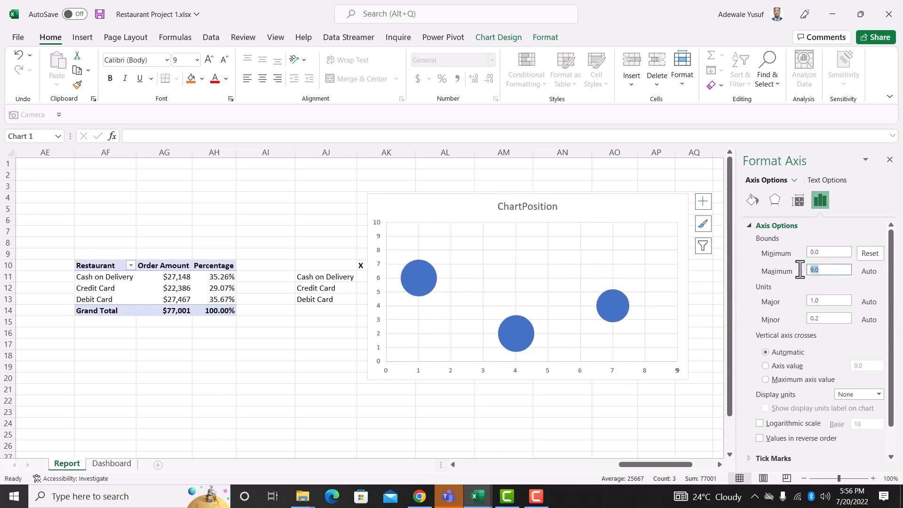
text(10)
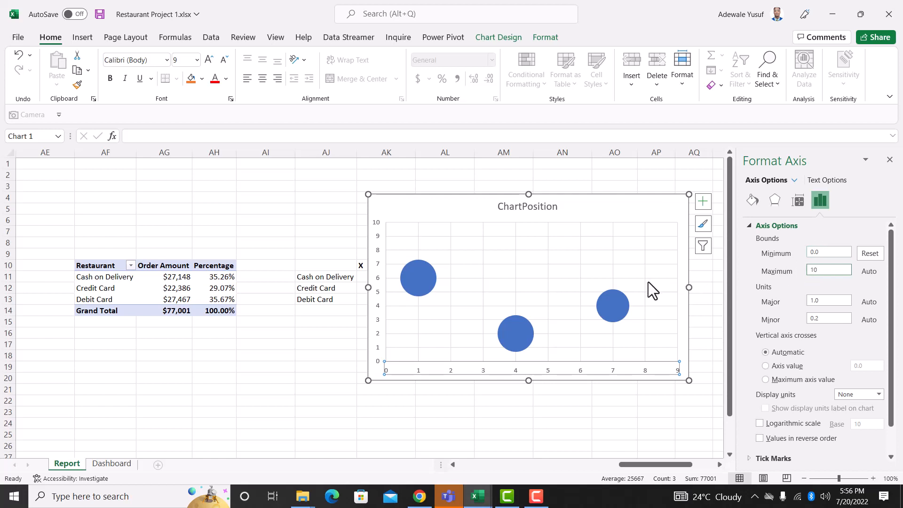
scroll(829, 336, down, 1)
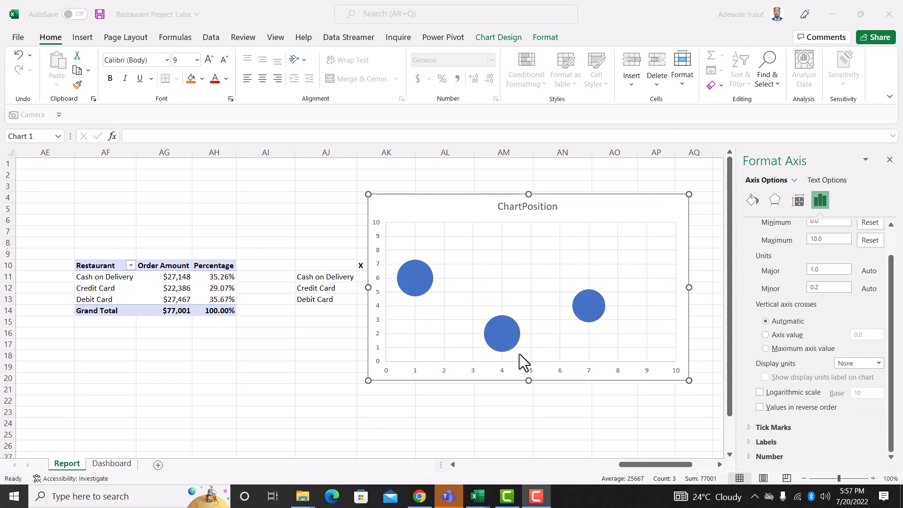
Try bubble size scales of 80 and 70 for the ChartPosition series, and settle on a scale of 90
click(483, 245)
click(419, 280)
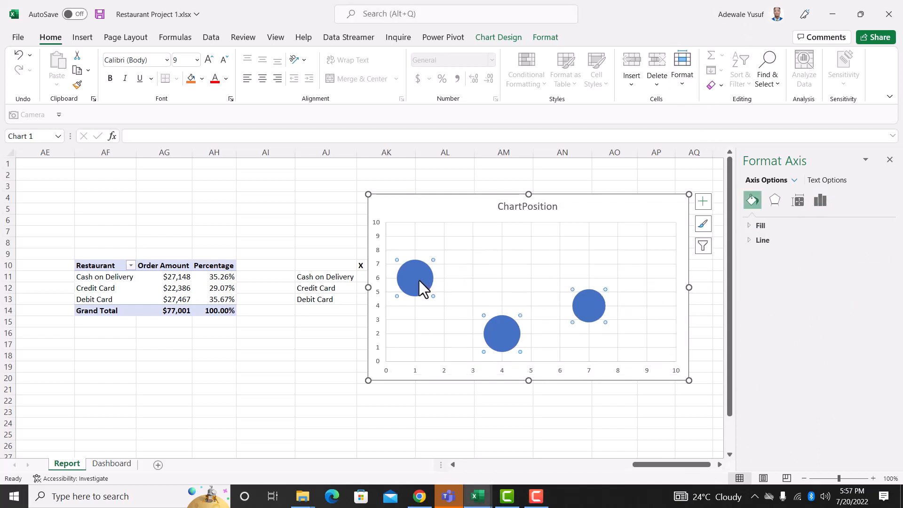
click(796, 203)
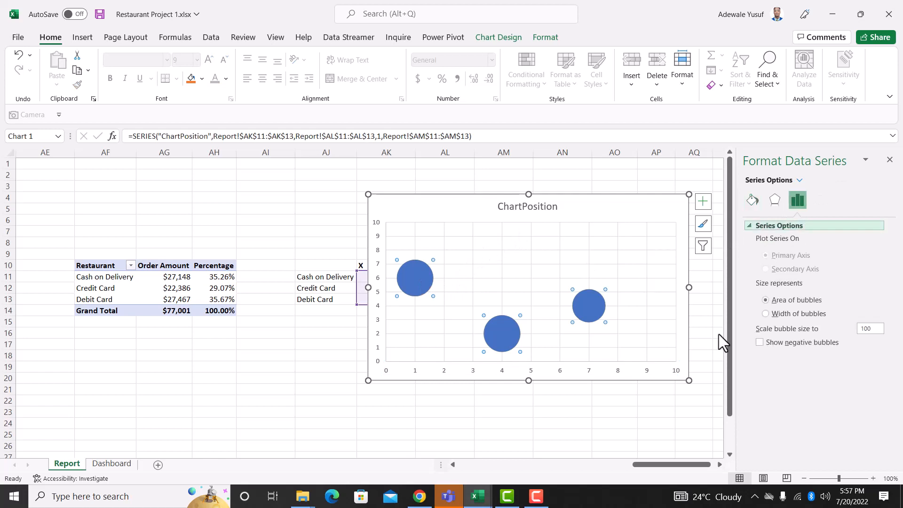
drag(871, 329, 861, 329)
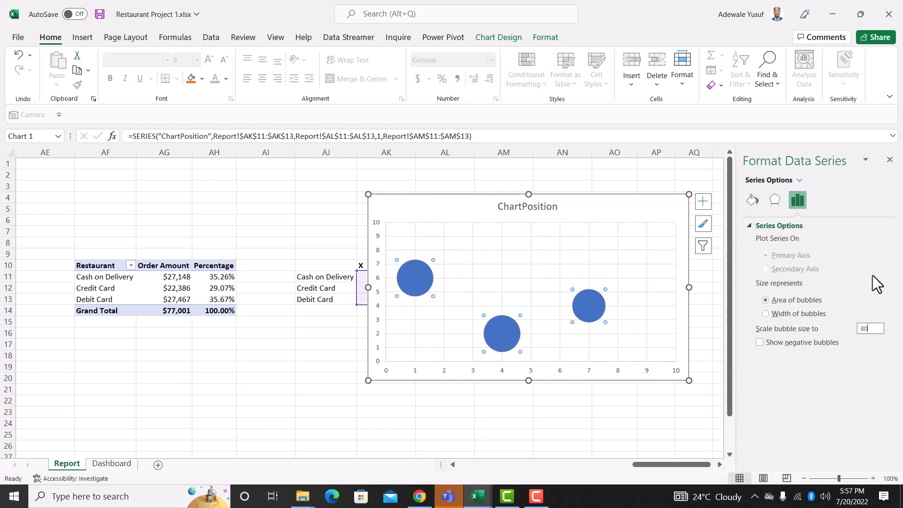
text(80)
drag(871, 328, 854, 329)
text(7)
key(Return)
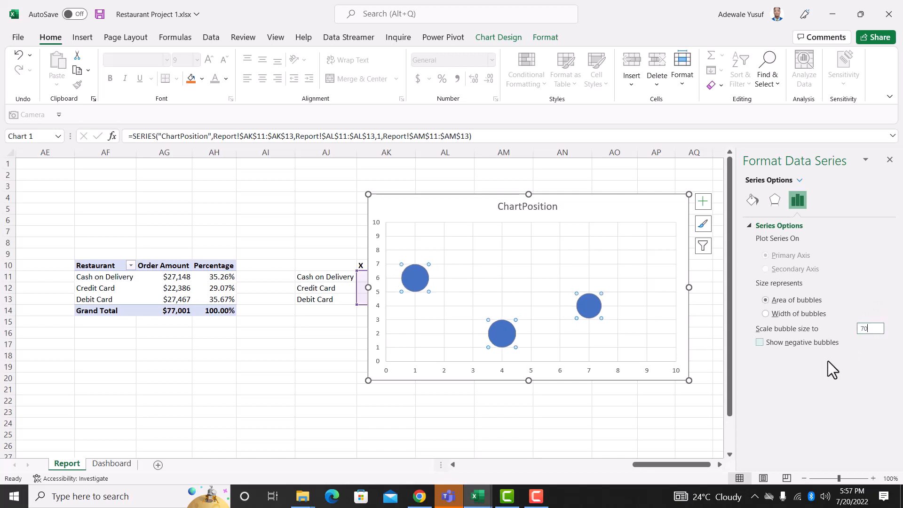
drag(871, 329, 840, 332)
text(90)
key(Return)
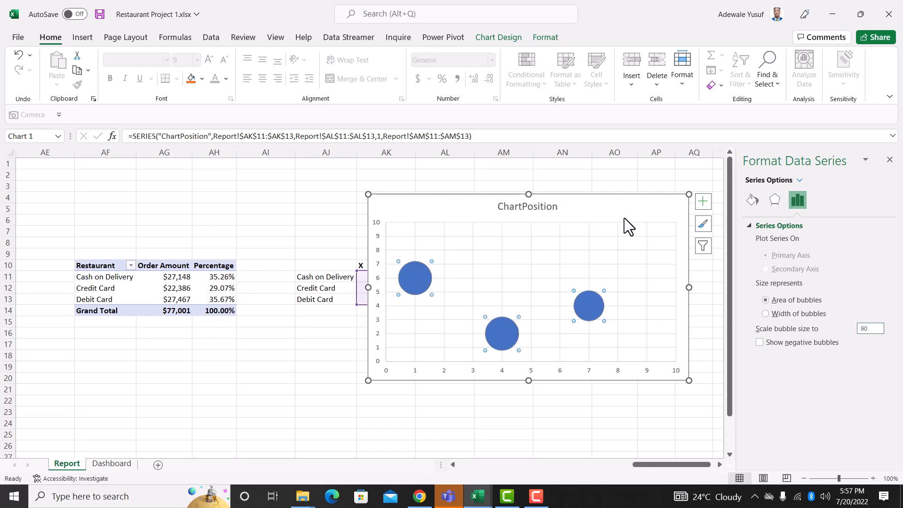
Move the bubble chart to start over column AJ and delete its vertical and horizontal axes
click(599, 208)
drag(599, 207, 537, 205)
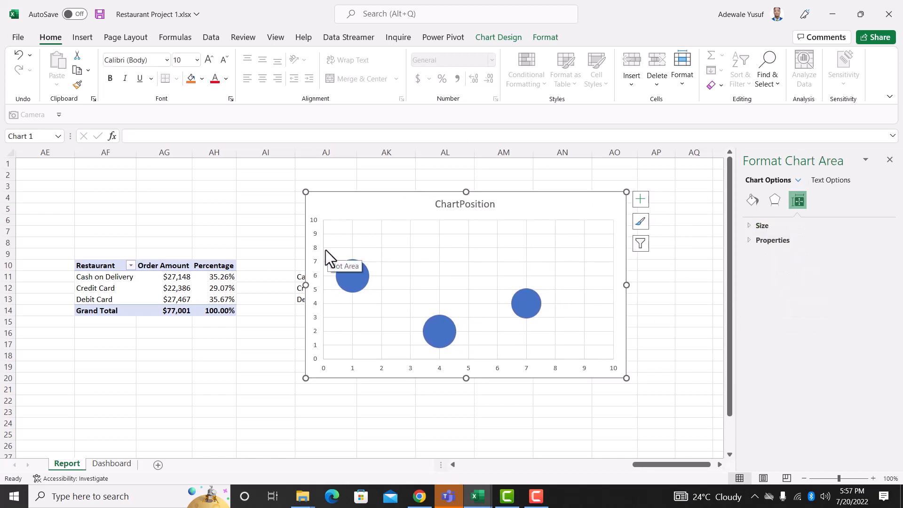
click(312, 235)
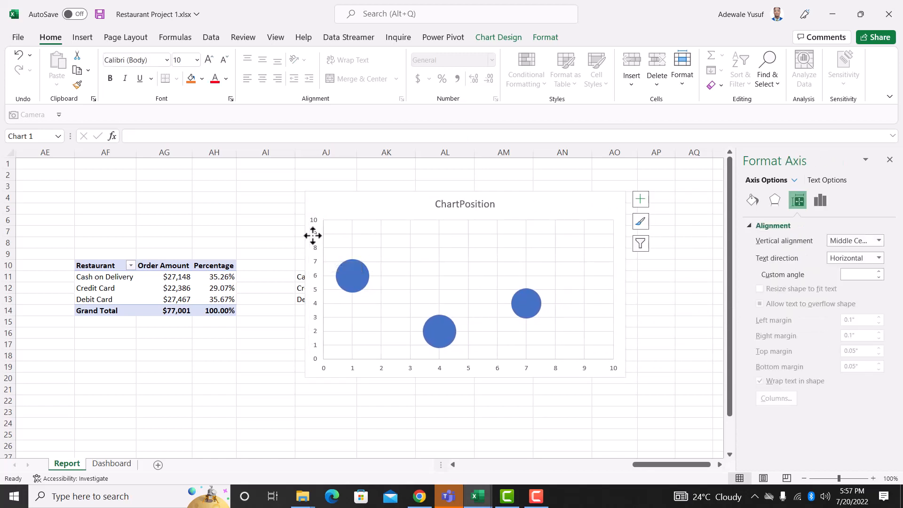
key(Delete)
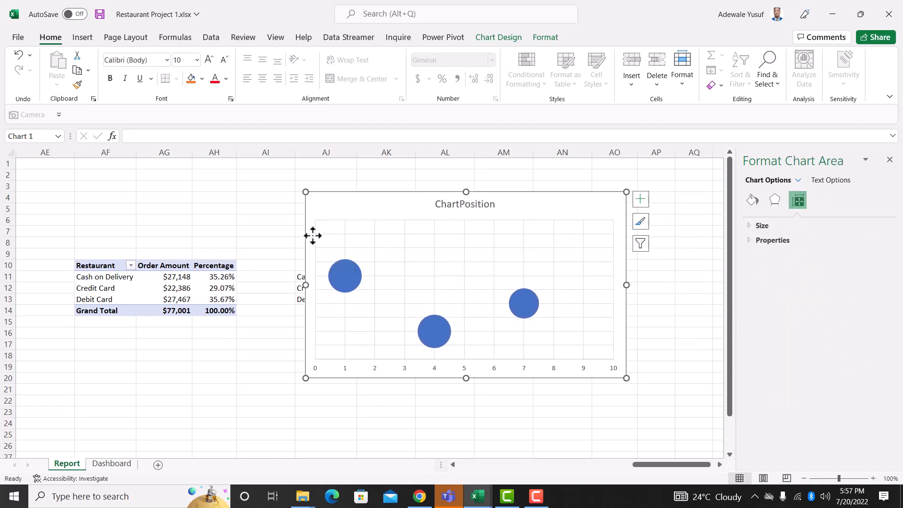
click(374, 366)
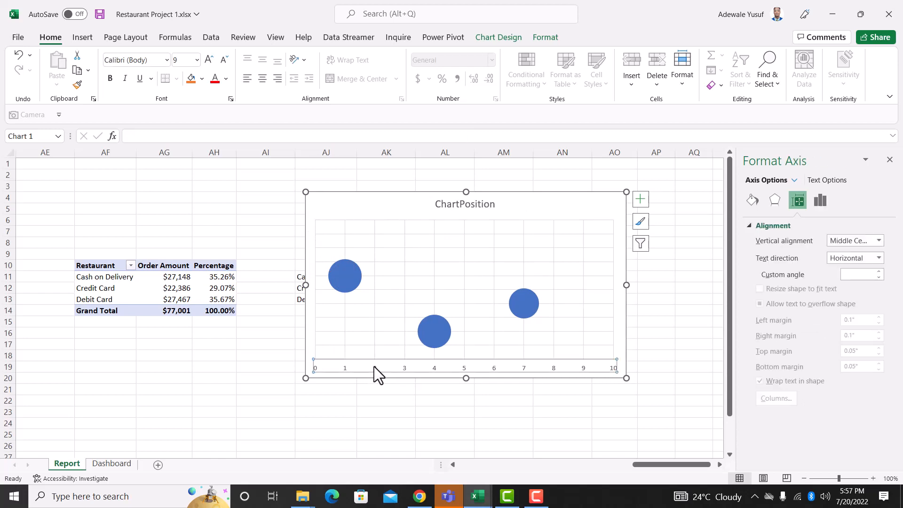
key(Delete)
Delete the chart's title and both its horizontal and vertical major gridlines
click(456, 249)
key(Delete)
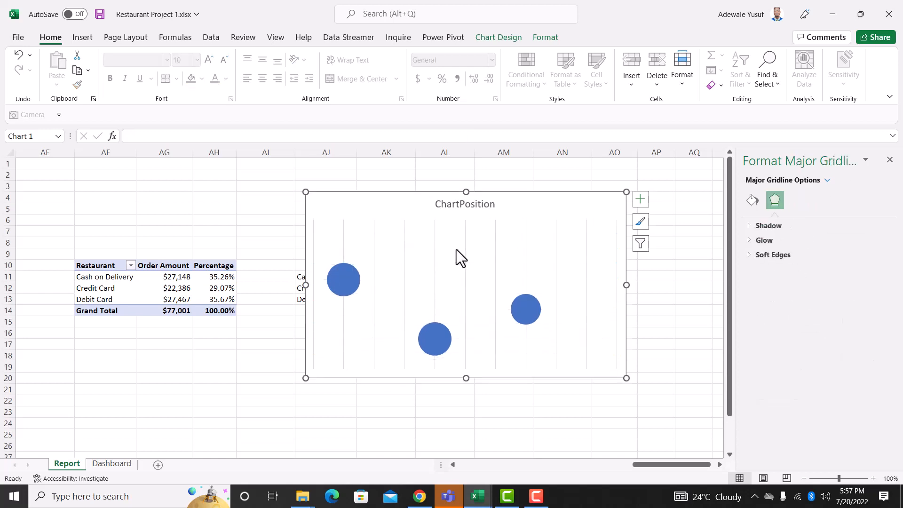
click(475, 205)
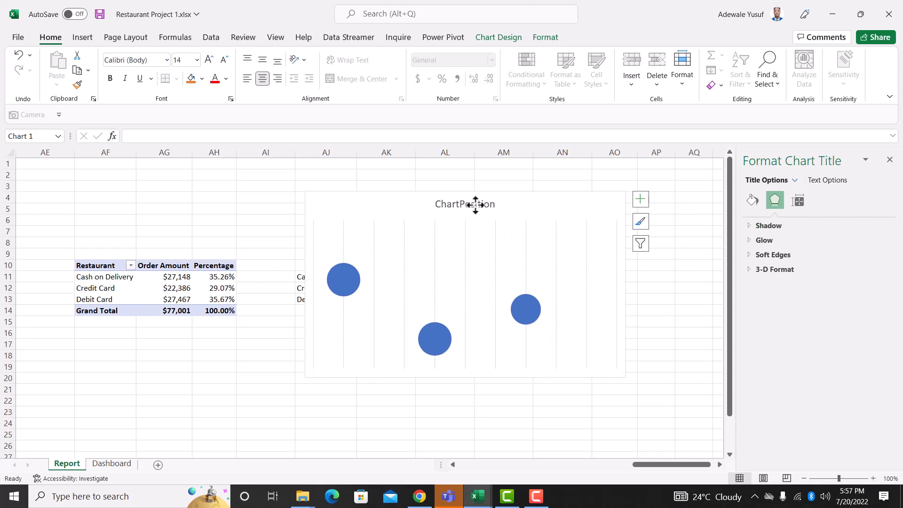
key(Delete)
click(467, 210)
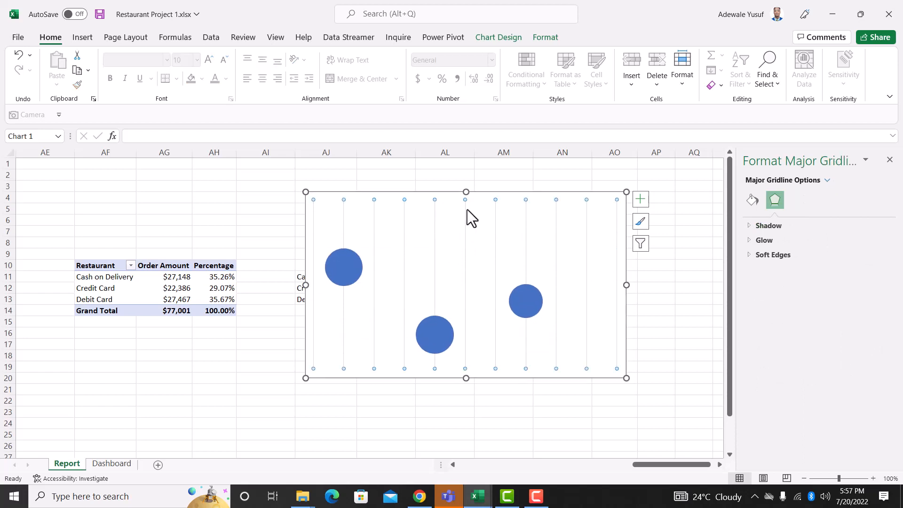
key(Delete)
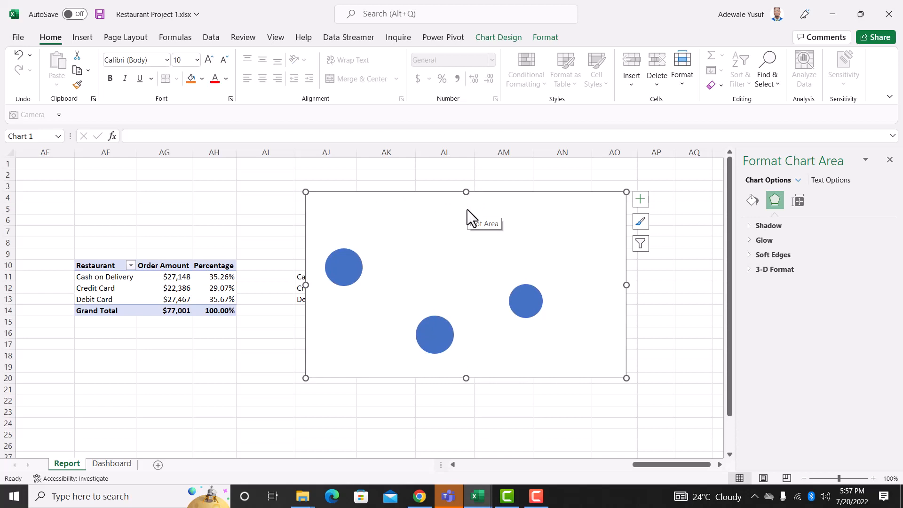
Move the bubble chart clear of the X, Y and Amount table so that it starts at column AQ
drag(459, 200, 521, 199)
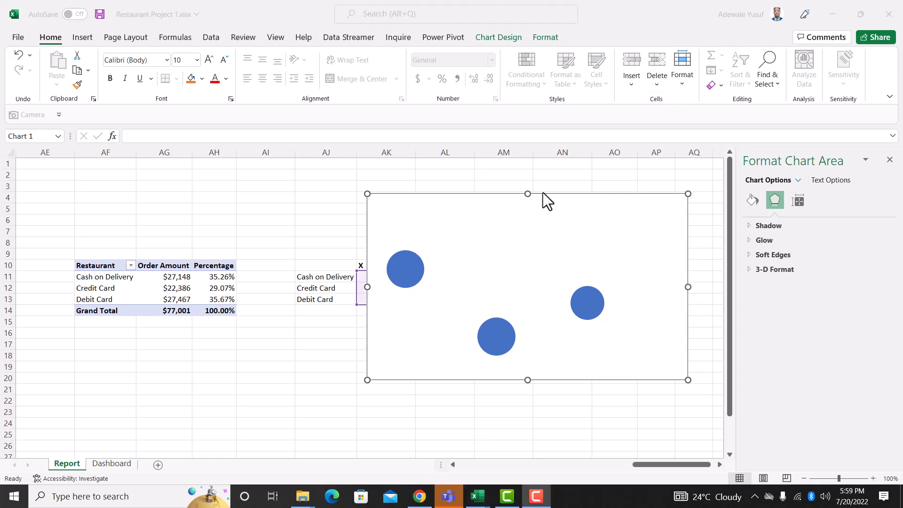
click(431, 193)
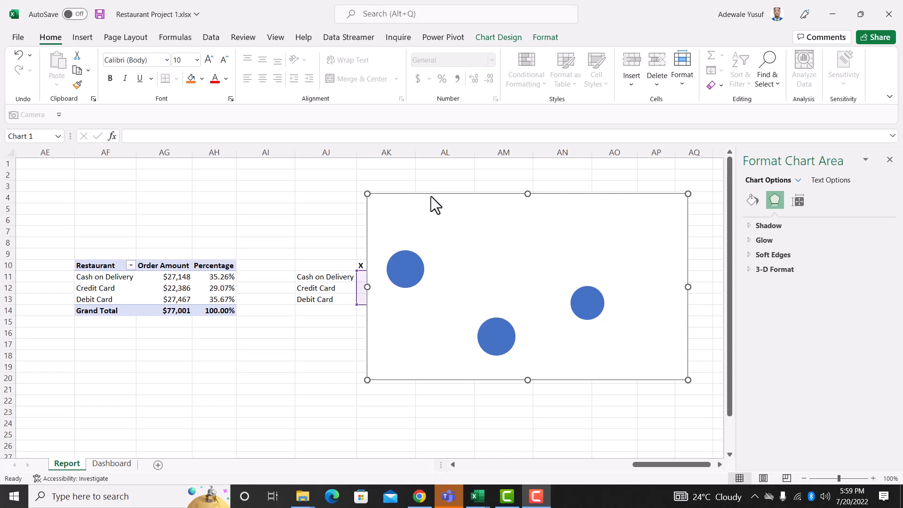
drag(476, 193, 729, 190)
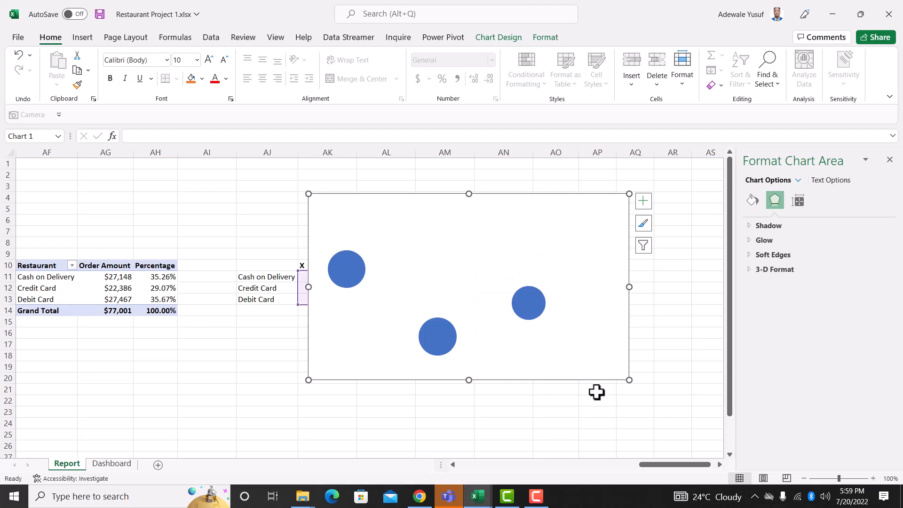
drag(544, 381, 710, 374)
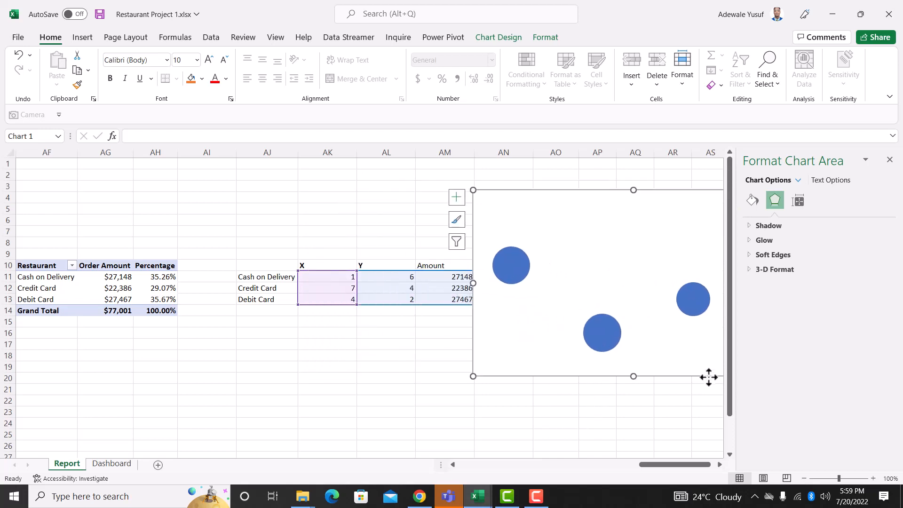
click(438, 368)
key(Right)
key(Right)
key(Right)
key(Right)
key(Right)
key(Right)
key(Right)
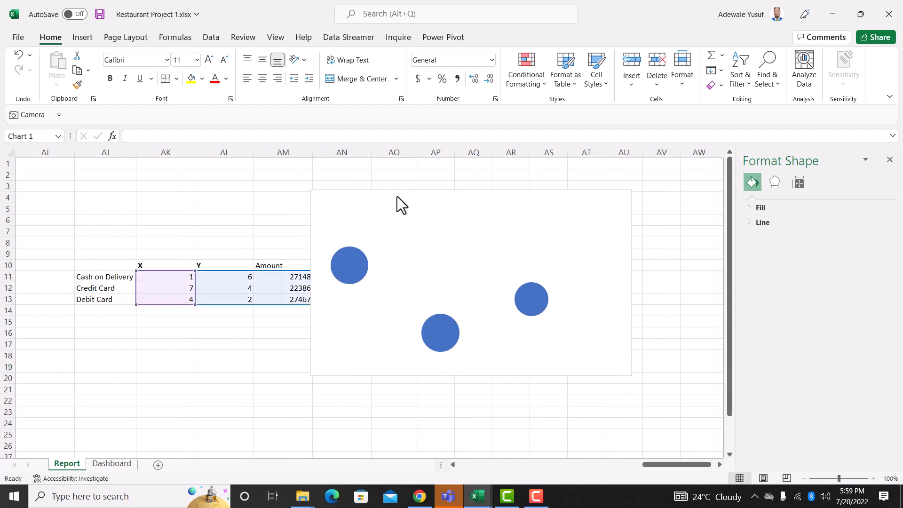
drag(396, 203, 560, 202)
Enter the header Max in AN10, beside the Amount header
click(354, 255)
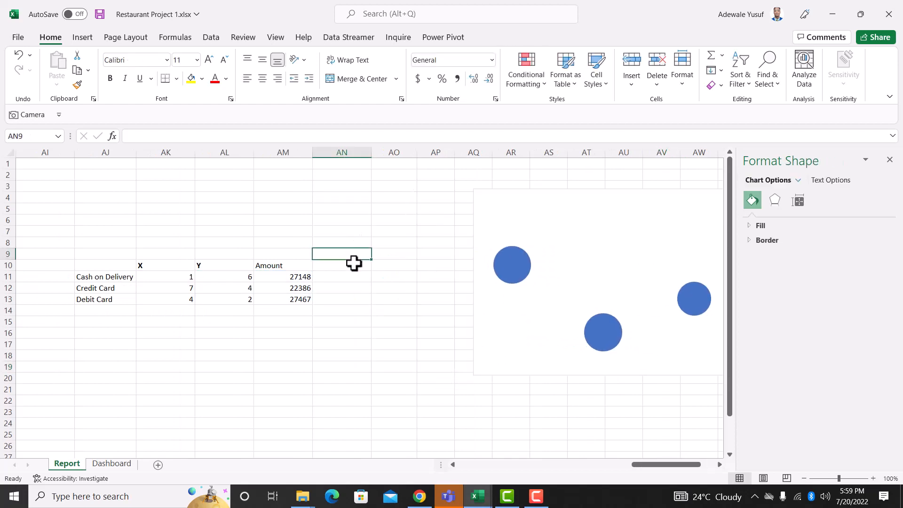
text(MAX)
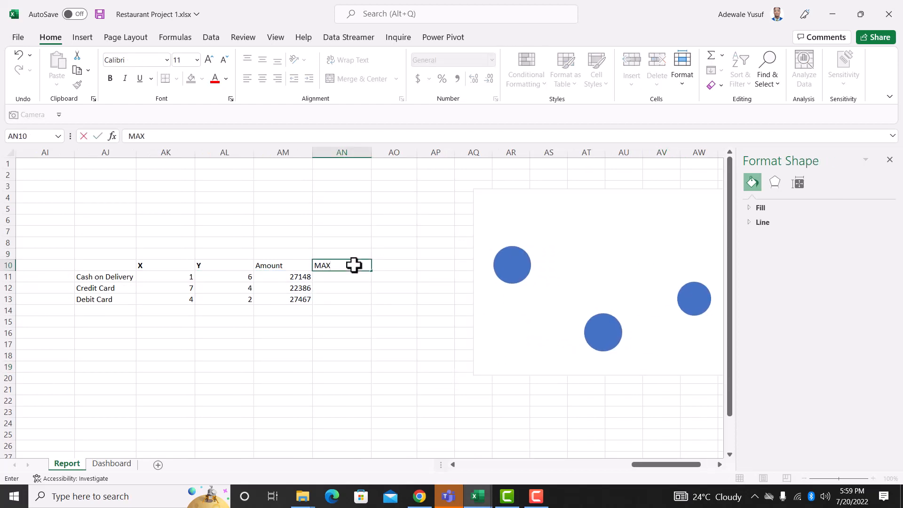
key(BackSpace)
key(BackSpace)
text(ax)
key(Return)
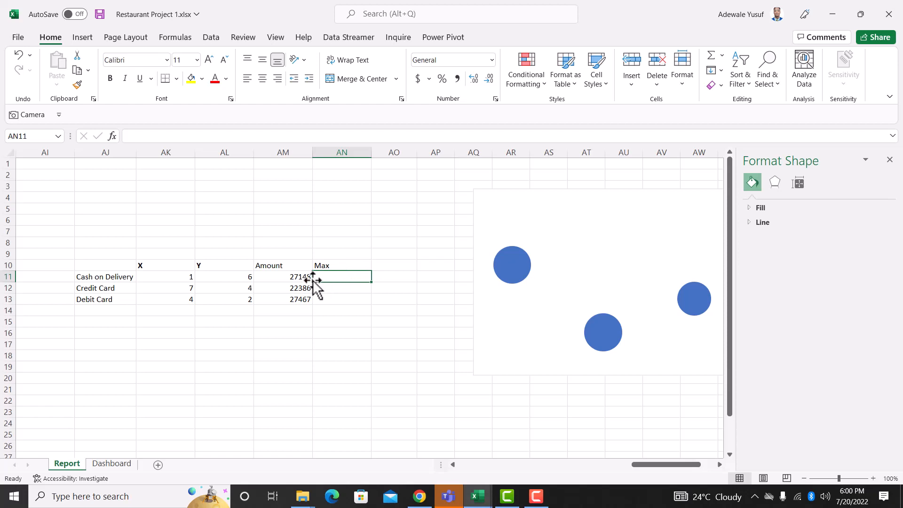
Enter =IF(AM11=MAX(AM11:AM13),AM11,"") in AN11 under the Max header and fill it down to AN13
click(298, 278)
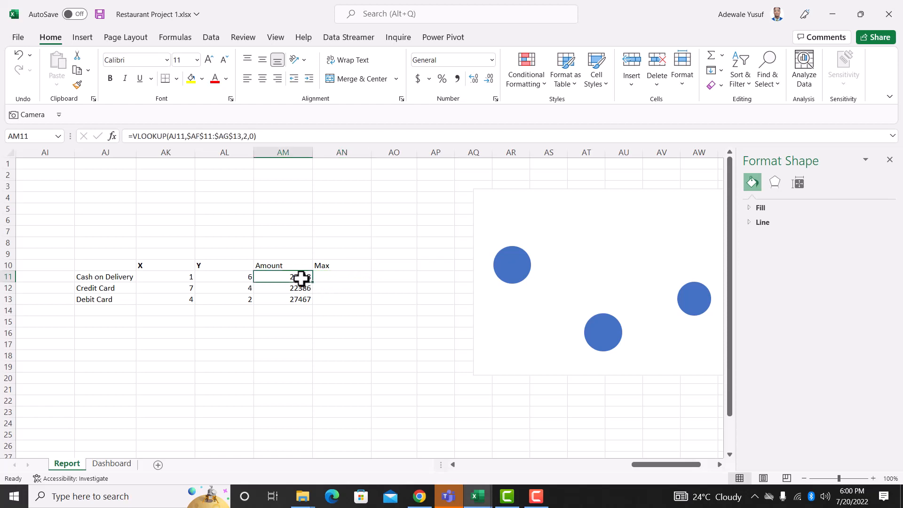
click(329, 277)
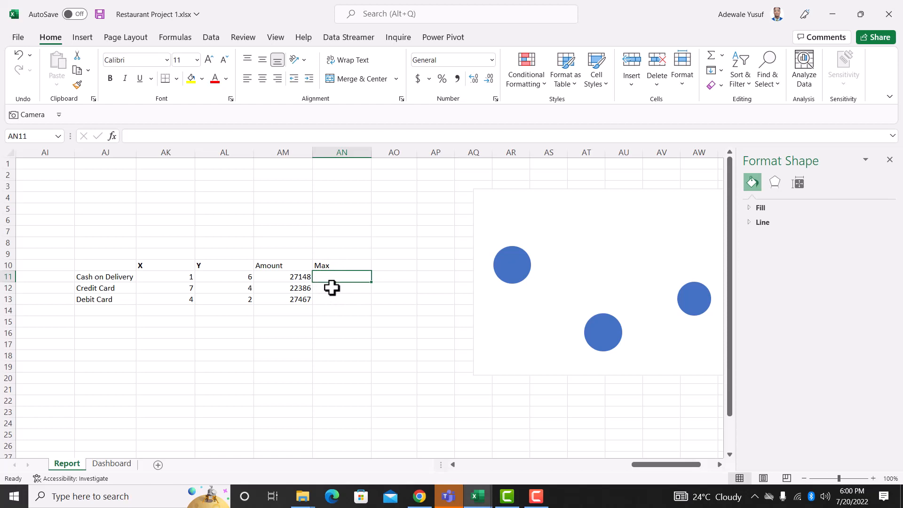
text(=if)
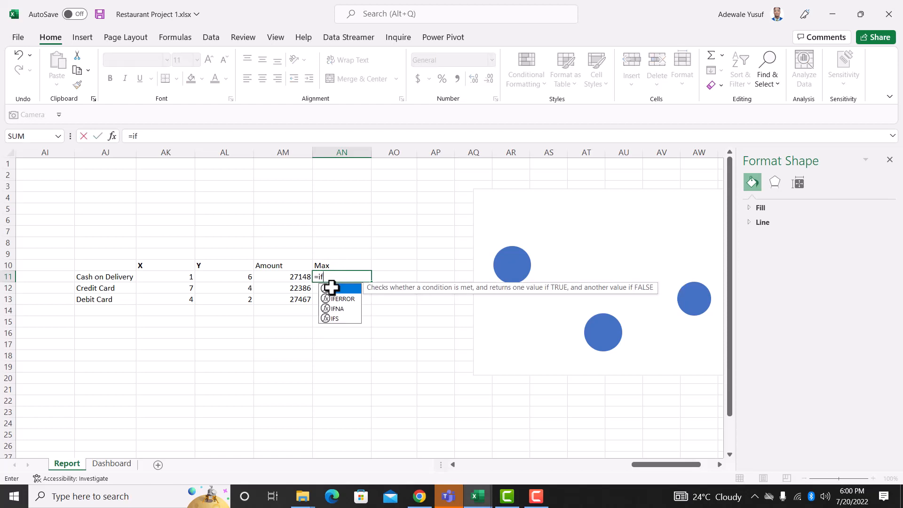
double_click(332, 287)
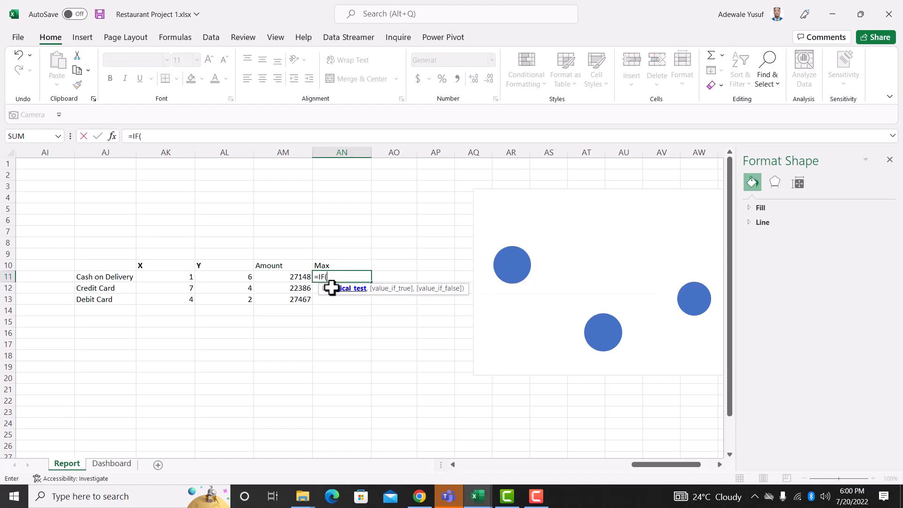
click(303, 275)
text(=)
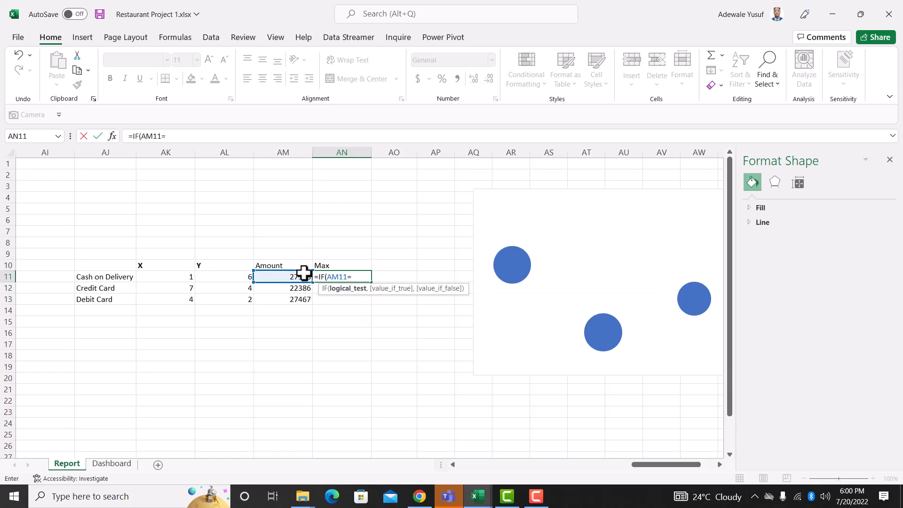
text(max()
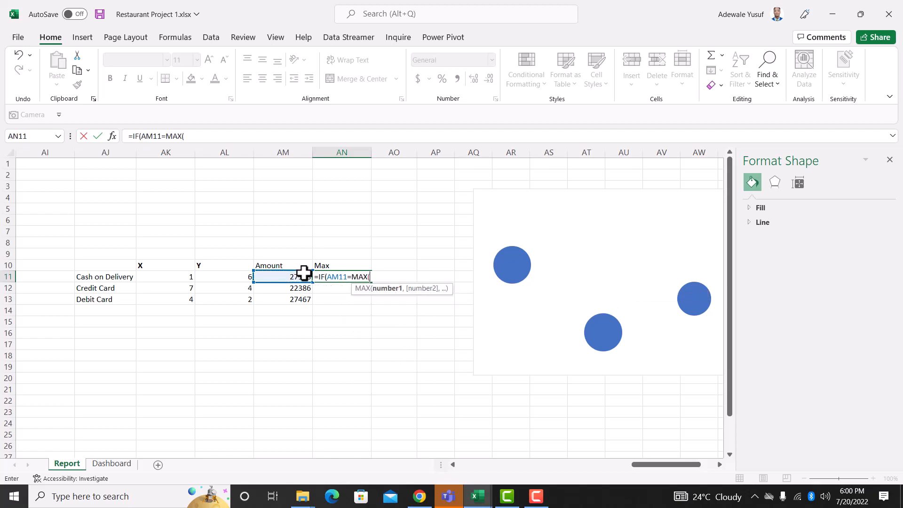
drag(276, 276, 281, 297)
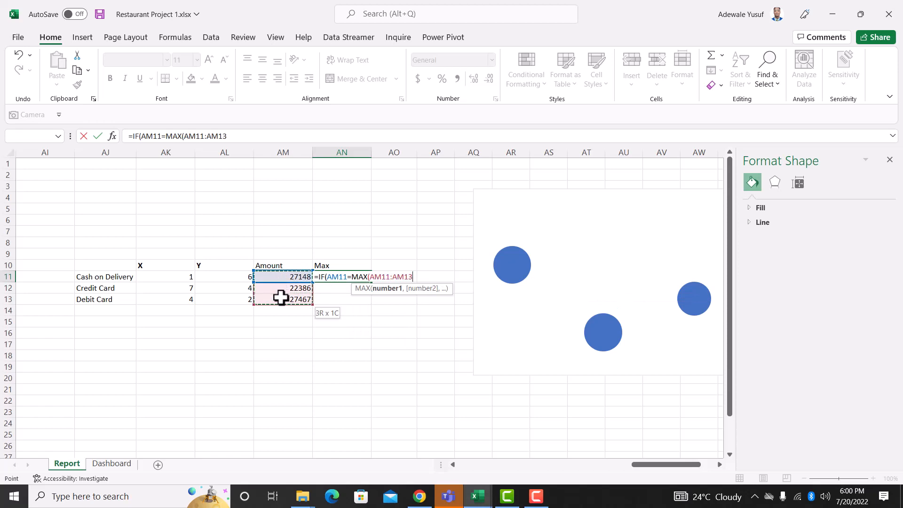
text())
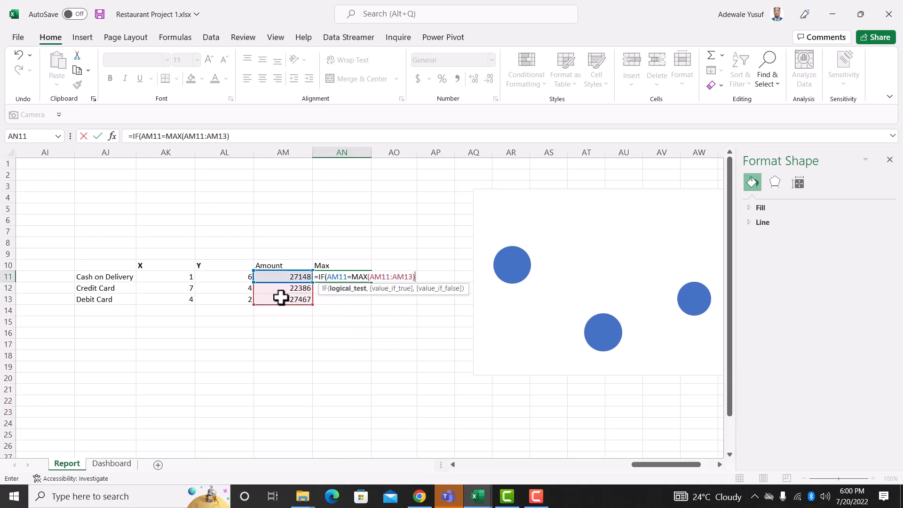
text(,)
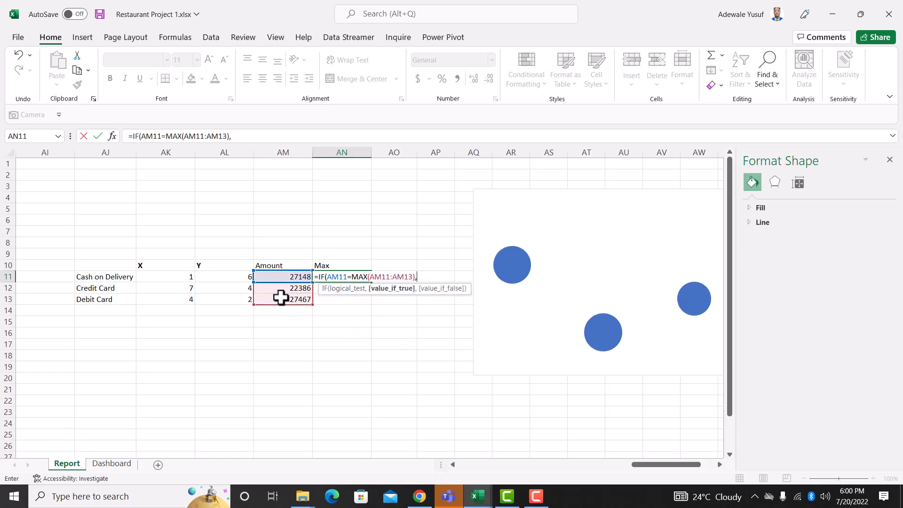
click(279, 277)
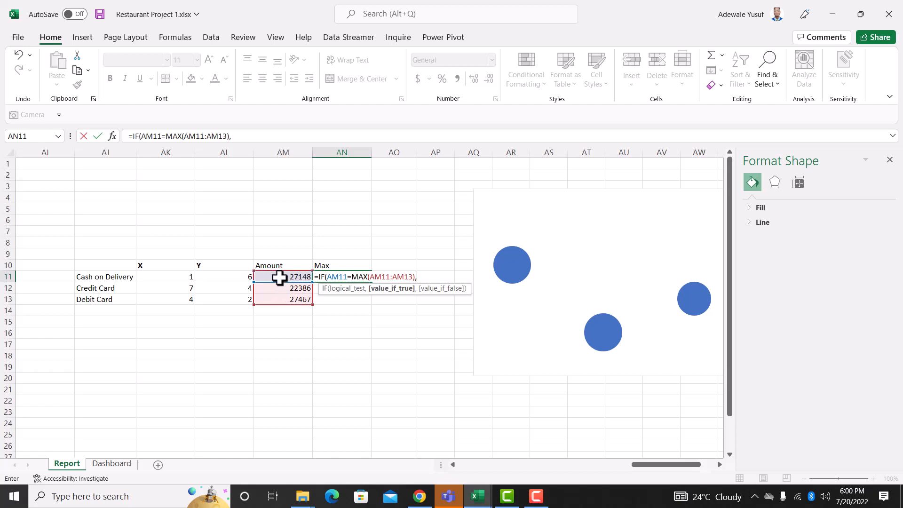
text(,)
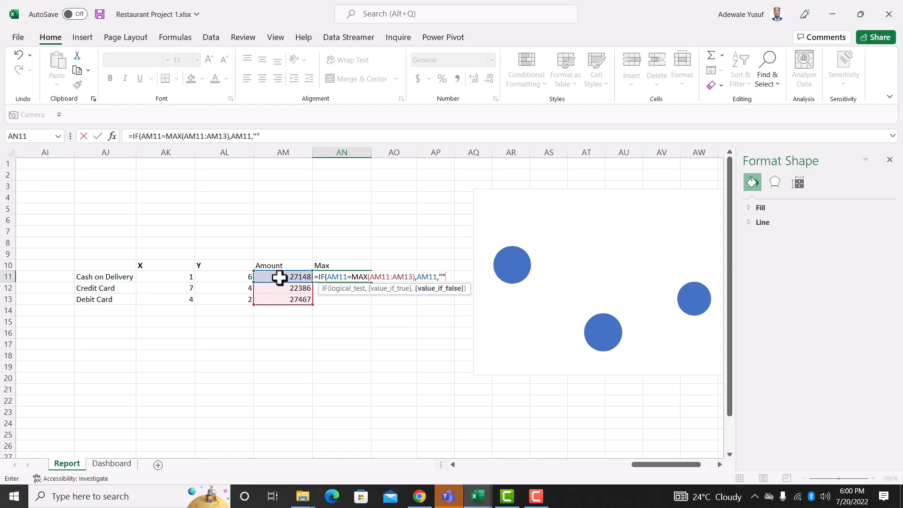
text(""))
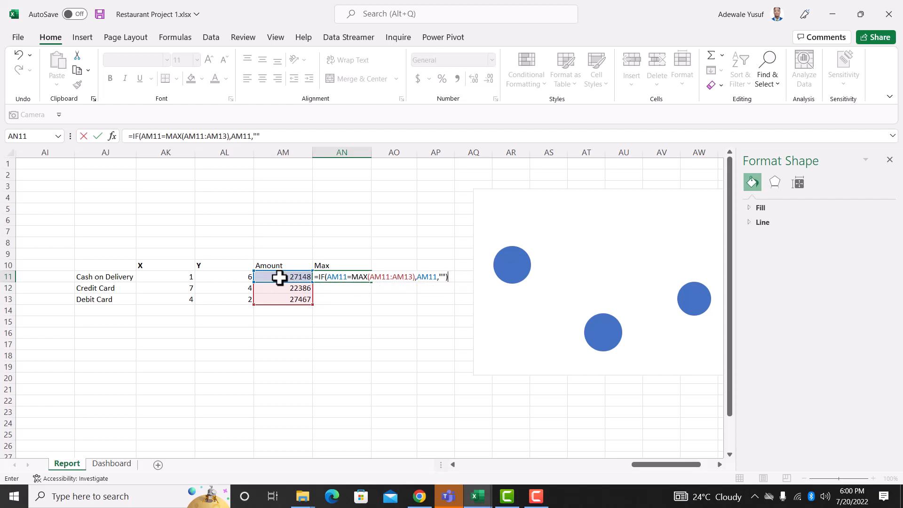
key(ctrl+Return)
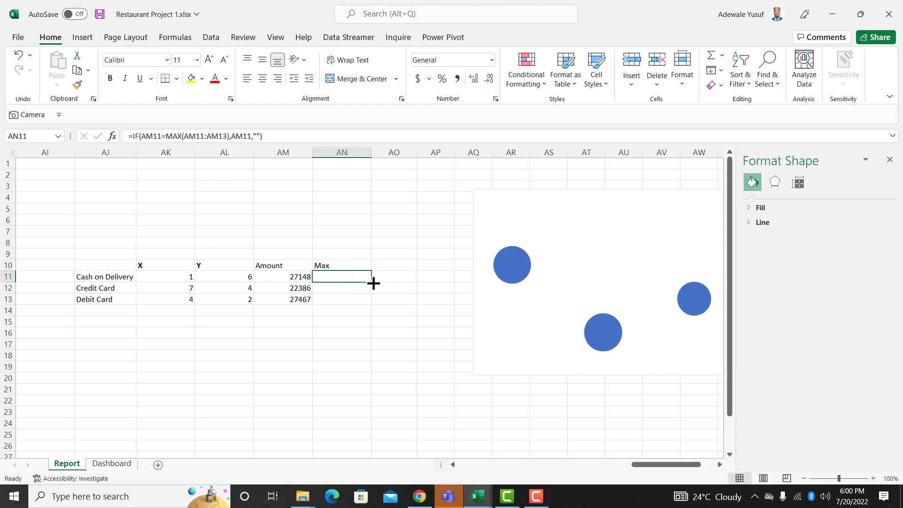
drag(372, 281, 372, 301)
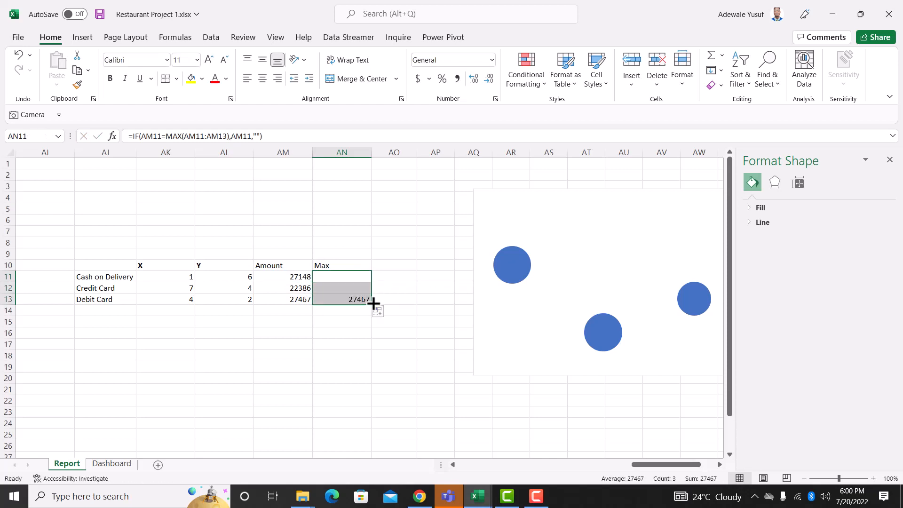
click(343, 302)
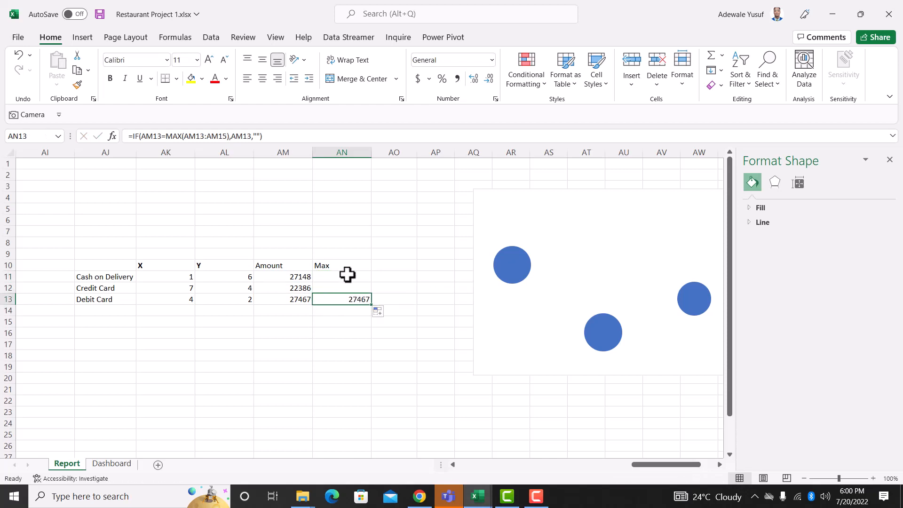
Add a data series named MAX to the bubble chart, using AK11:AK13 as its X values
click(478, 257)
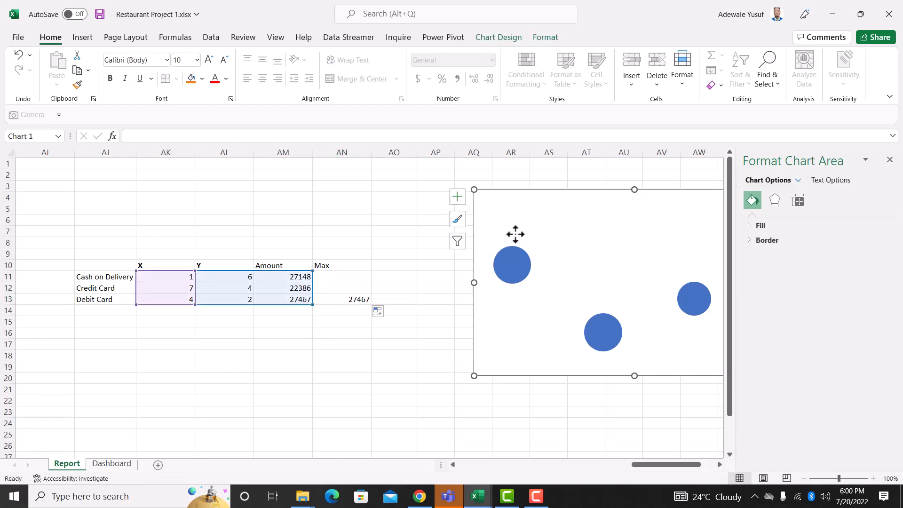
drag(526, 189, 466, 191)
right_click(519, 194)
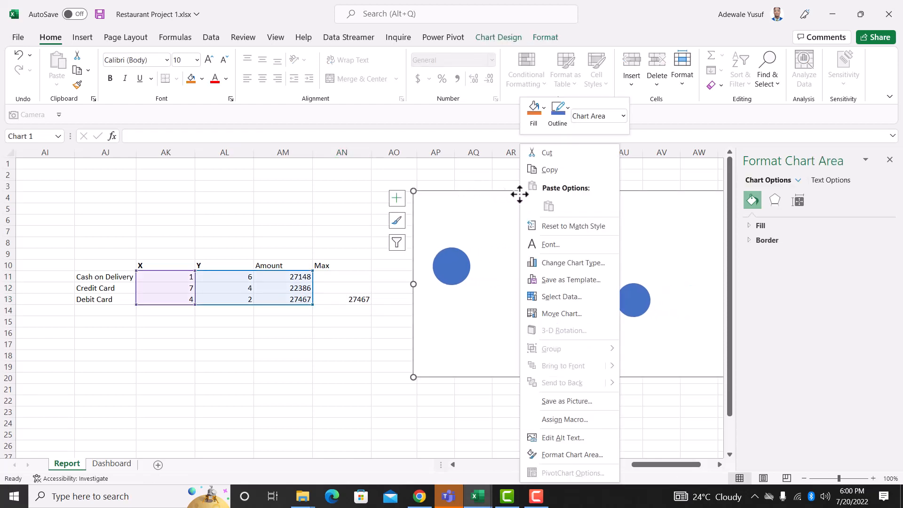
click(573, 300)
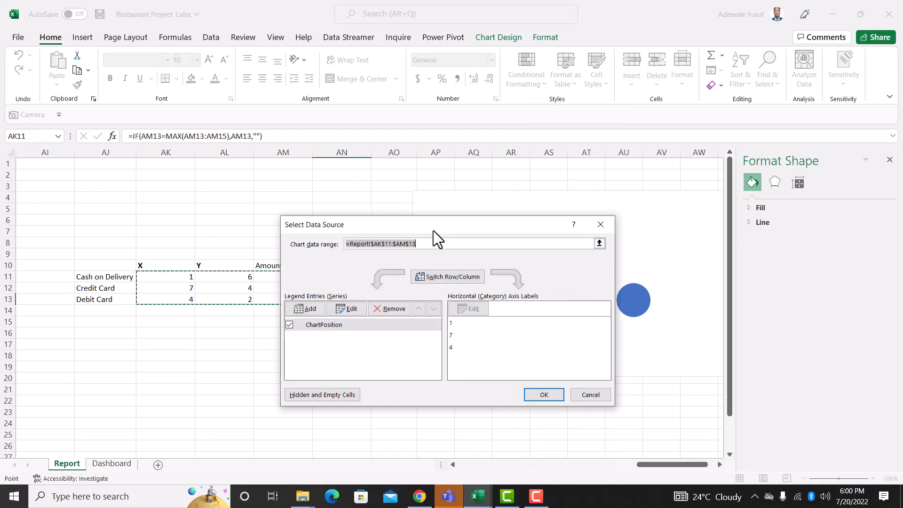
drag(457, 217, 647, 132)
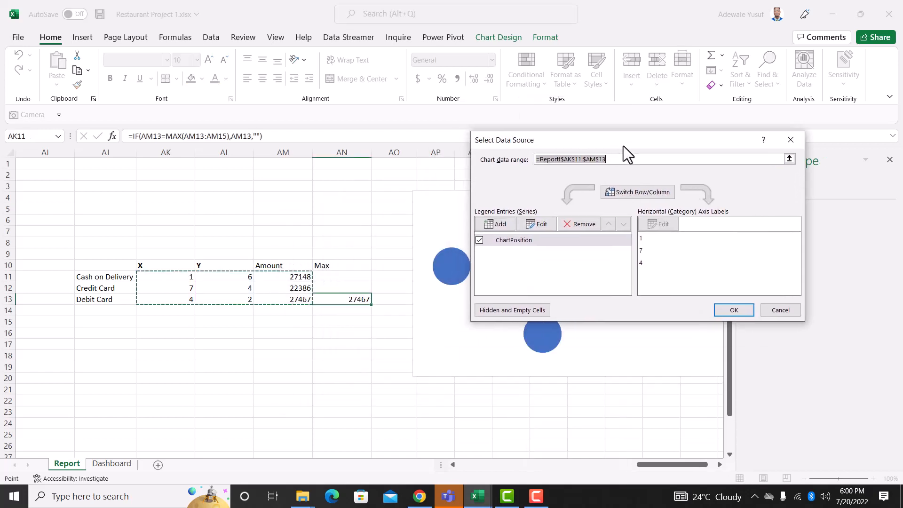
click(498, 223)
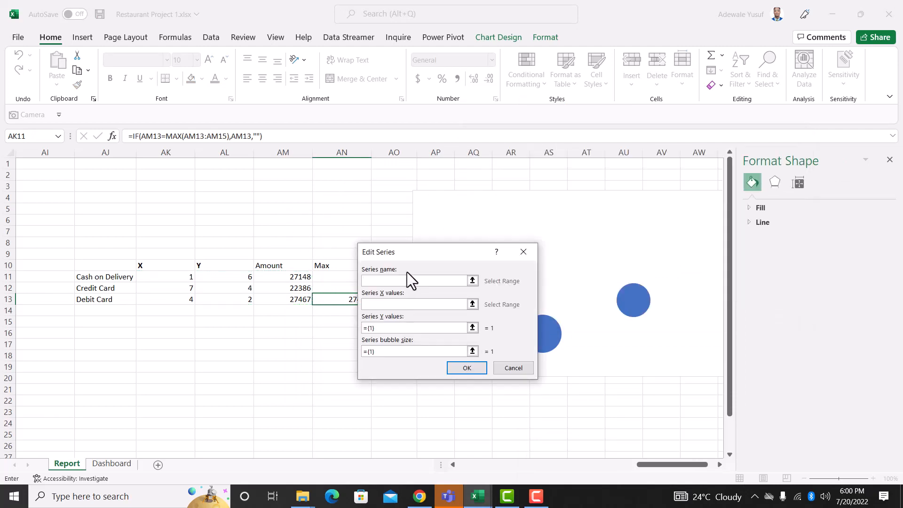
text(MAX)
click(394, 304)
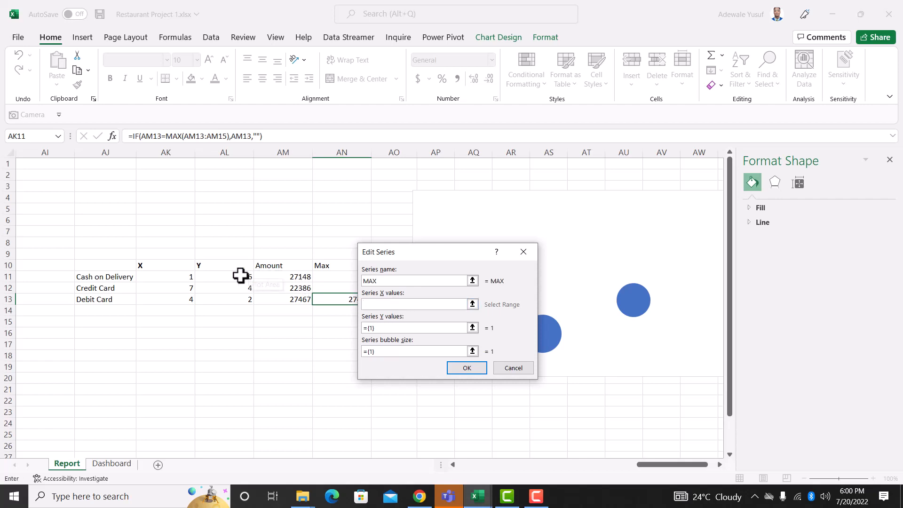
drag(178, 276, 176, 306)
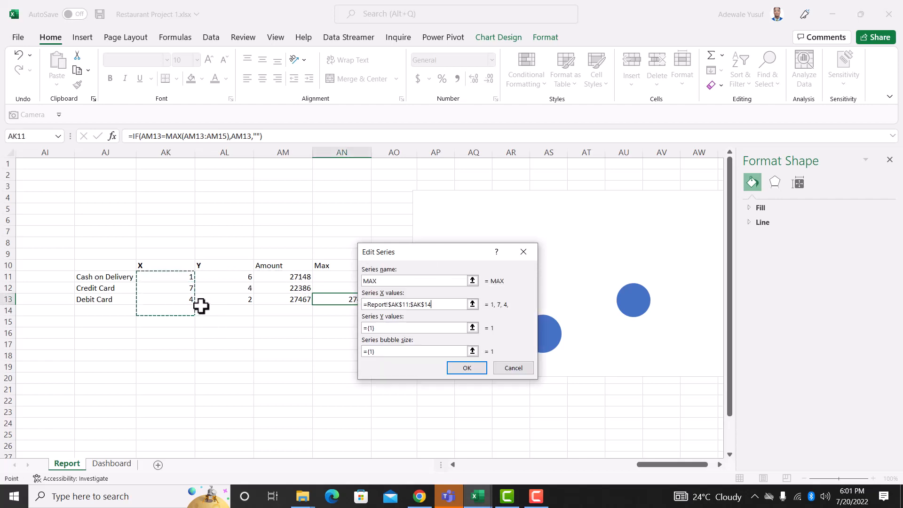
Set the MAX series' Y values to AL11:AL13 and its bubble sizes to AN11:AN13, and apply the data source changes
click(402, 328)
key(BackSpace)
key(BackSpace)
key(BackSpace)
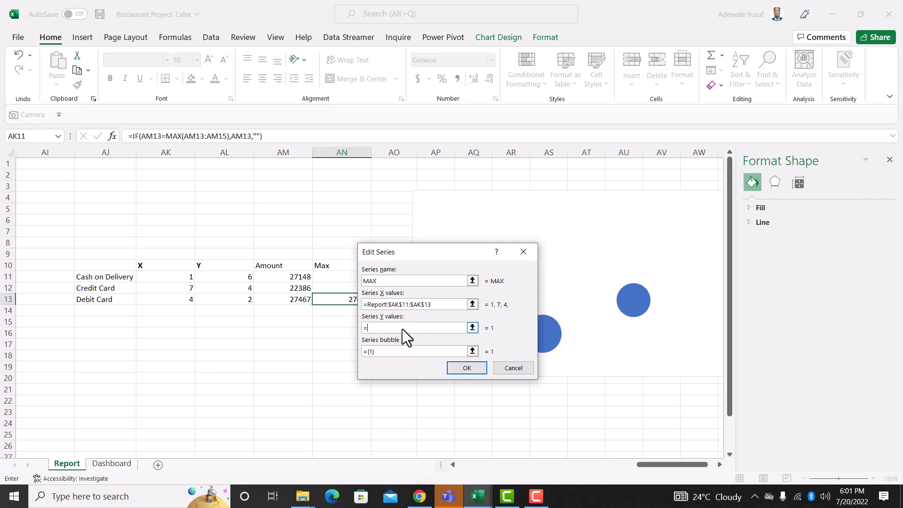
drag(245, 277, 245, 299)
key(BackSpace)
key(BackSpace)
key(BackSpace)
drag(324, 275, 335, 300)
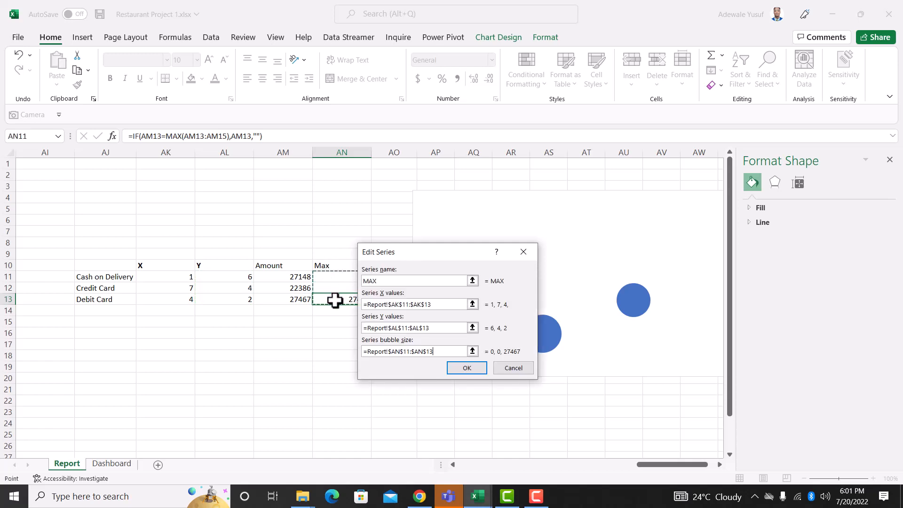
click(466, 367)
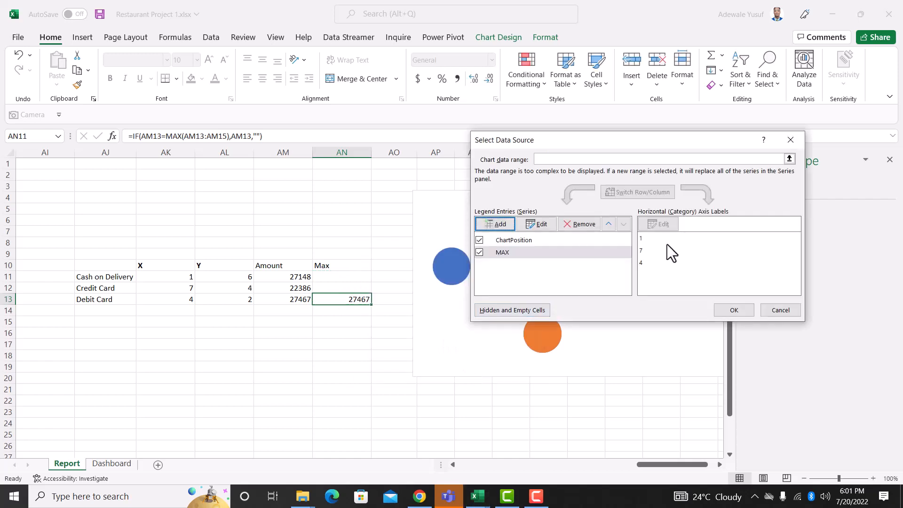
click(740, 306)
Move the bubble chart beside the Max column so that it starts at column AO, near row 3
click(578, 205)
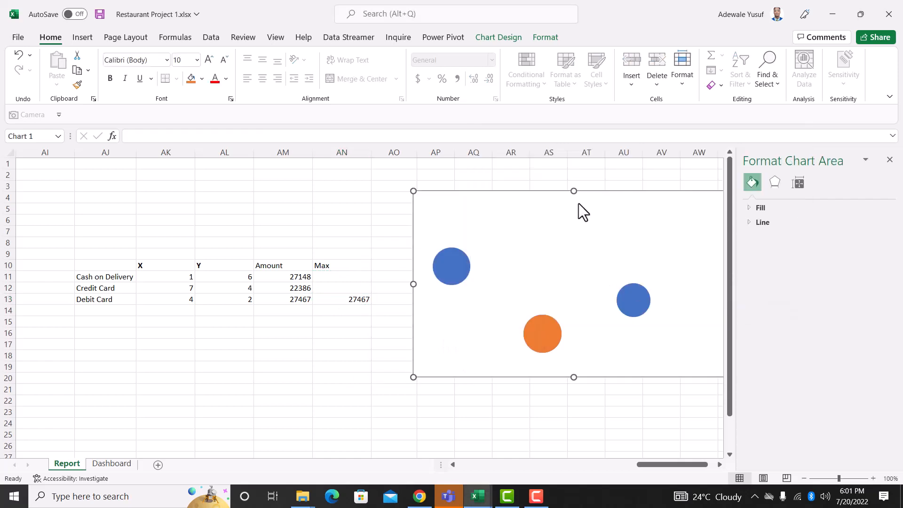
drag(564, 194, 491, 194)
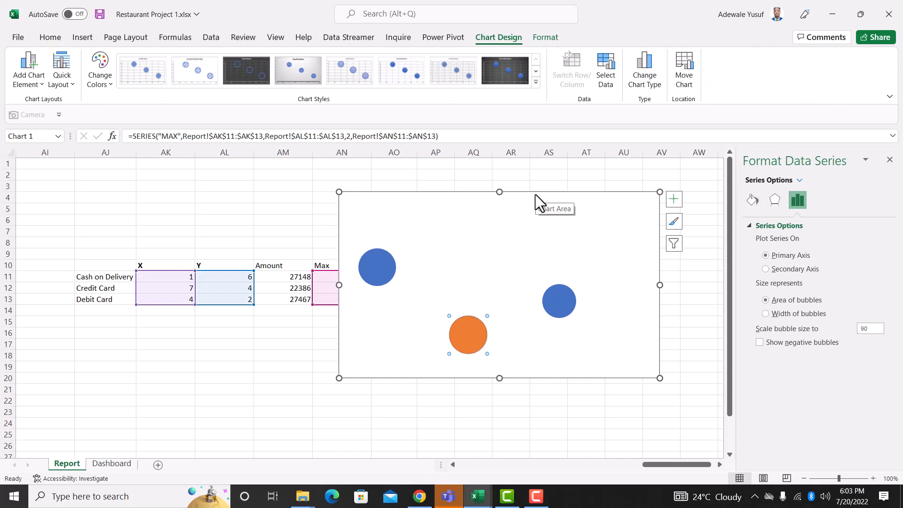
drag(536, 194, 572, 188)
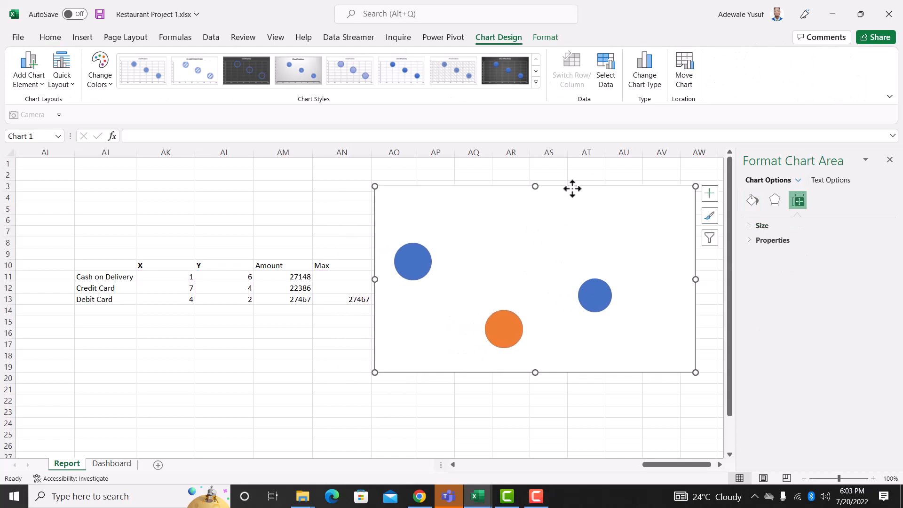
Add centered data labels to the orange MAX series bubble
click(512, 341)
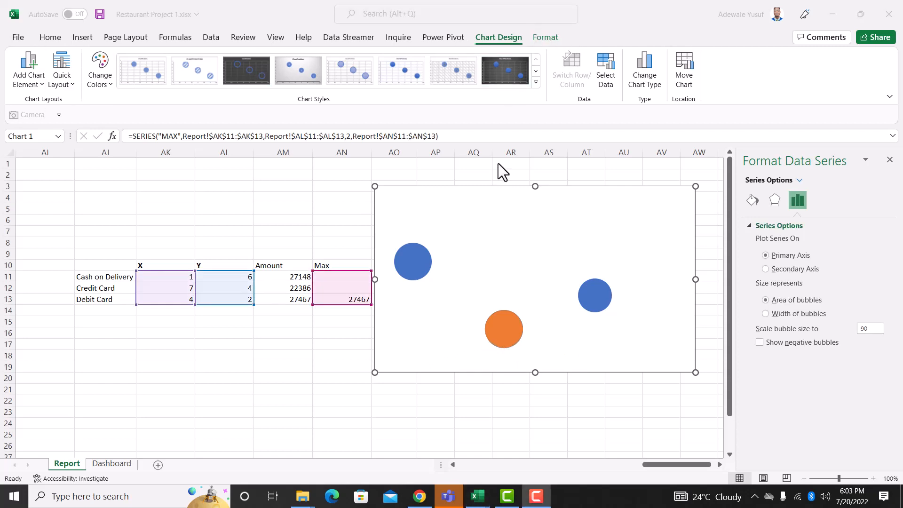
click(504, 340)
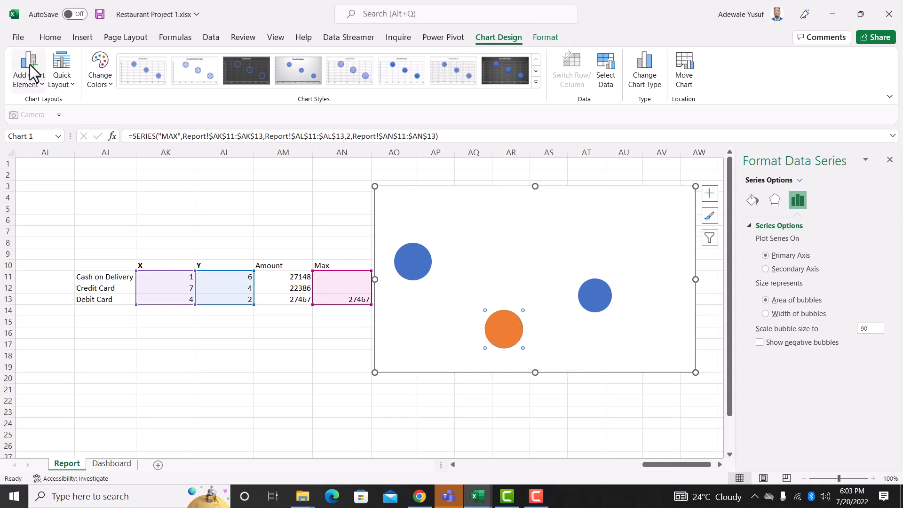
click(40, 92)
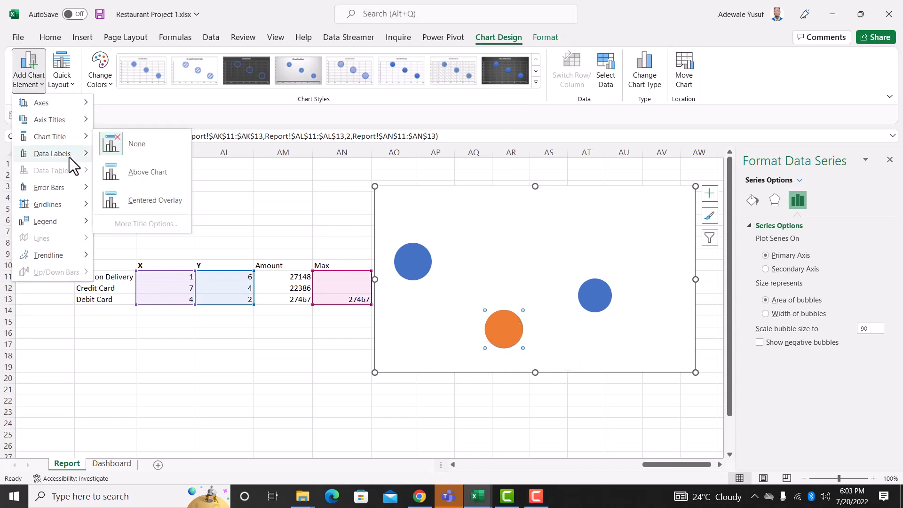
mouse_move(71, 157)
click(152, 192)
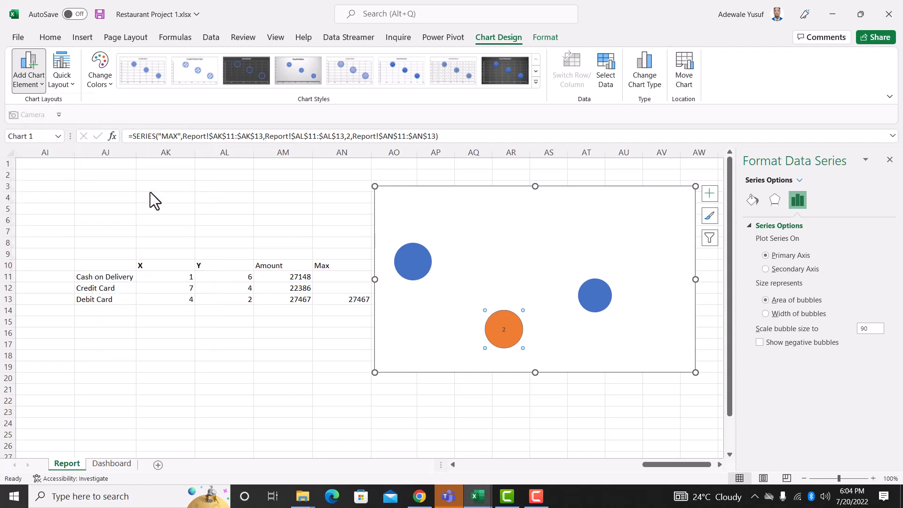
Set the orange MAX bubble's data label to take its value from cells AN11:AN13
click(503, 329)
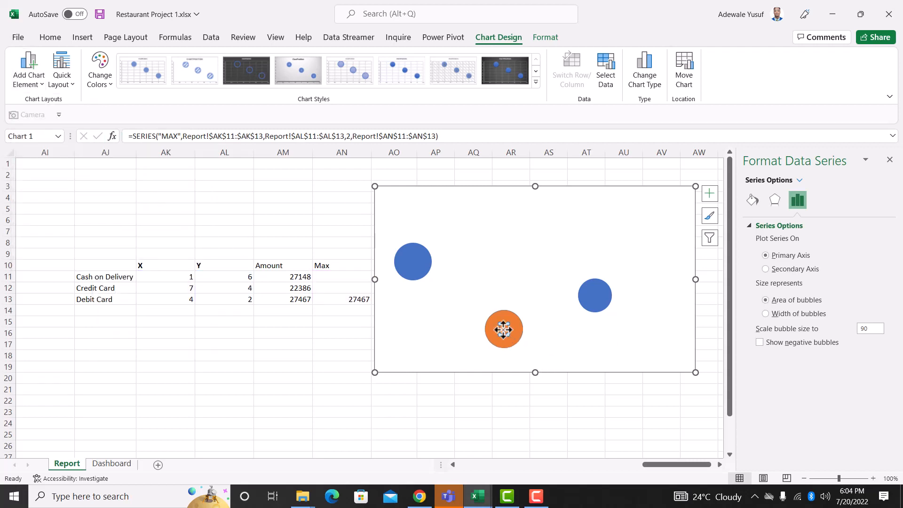
click(823, 201)
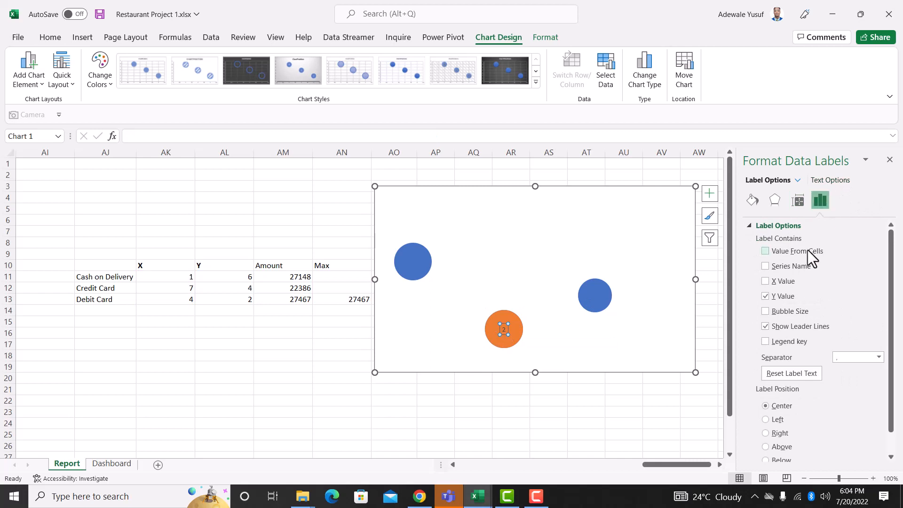
click(783, 252)
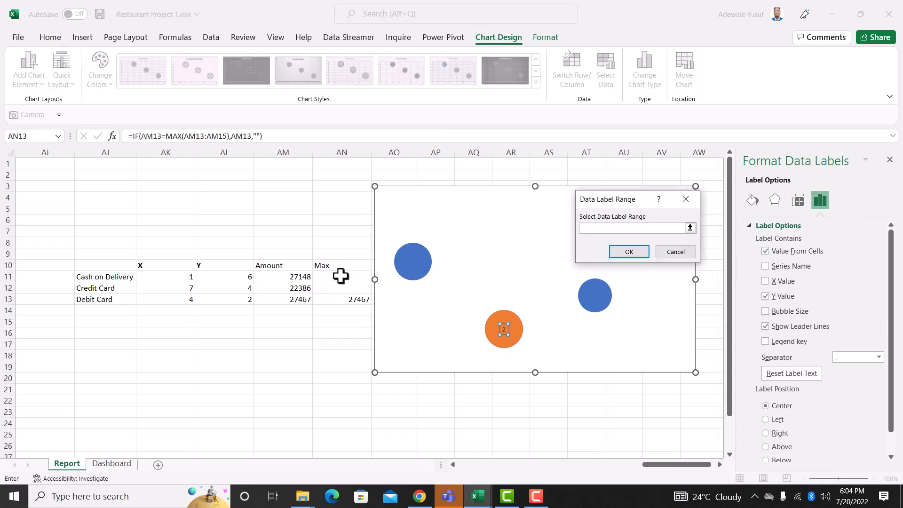
drag(342, 276, 340, 304)
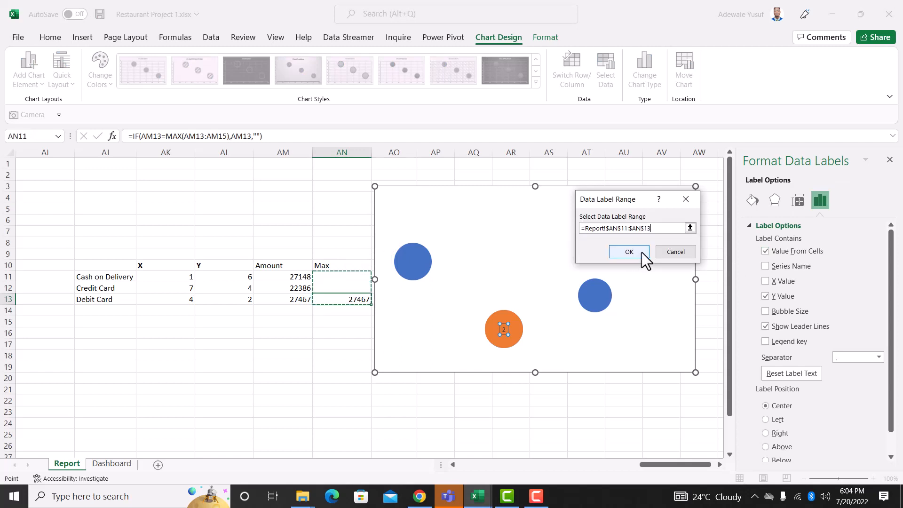
click(635, 252)
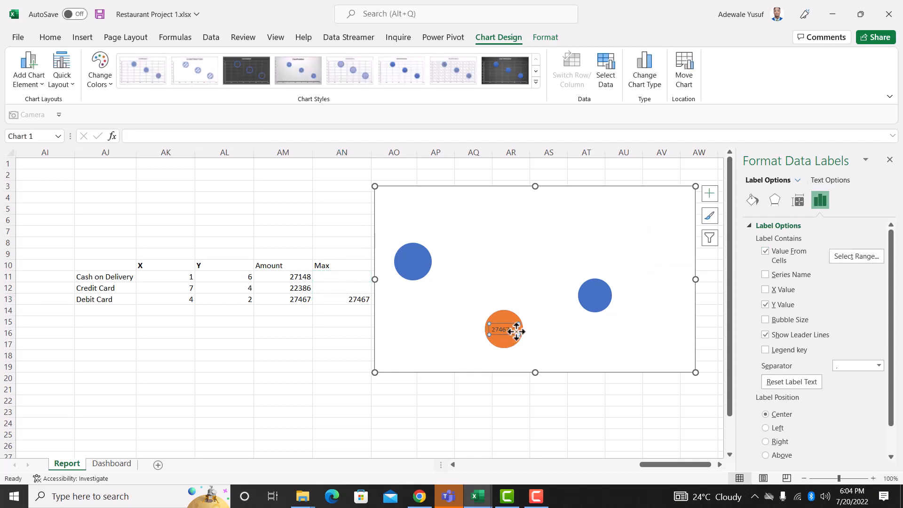
Format the Amount and Max values in AM11:AN13 with comma style and no decimal places
drag(292, 278, 343, 298)
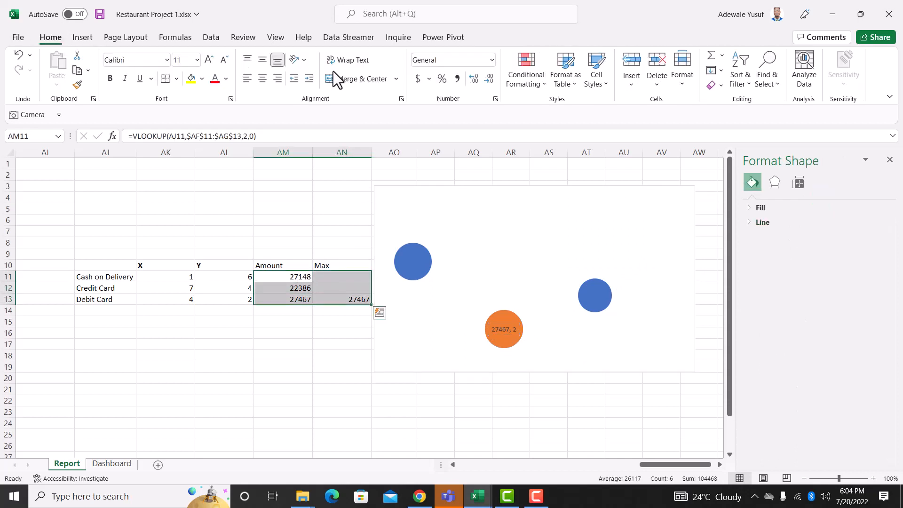
click(457, 78)
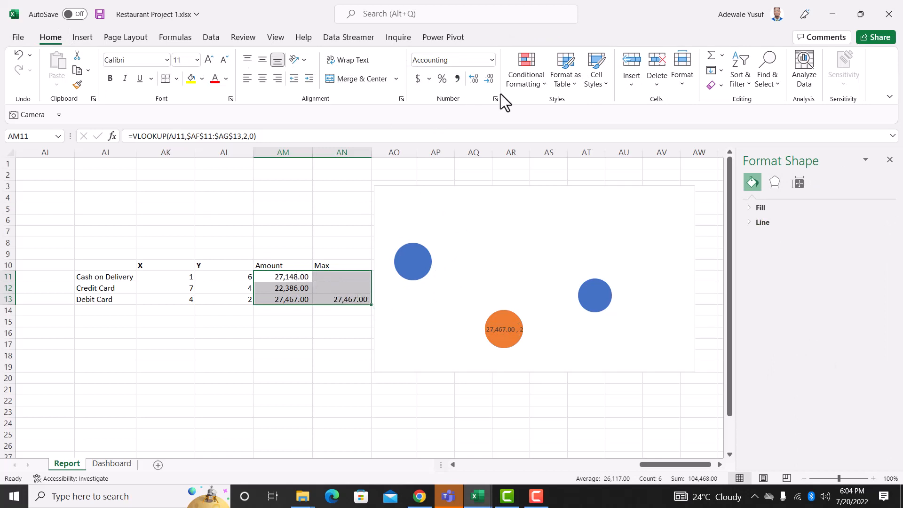
click(489, 79)
click(490, 80)
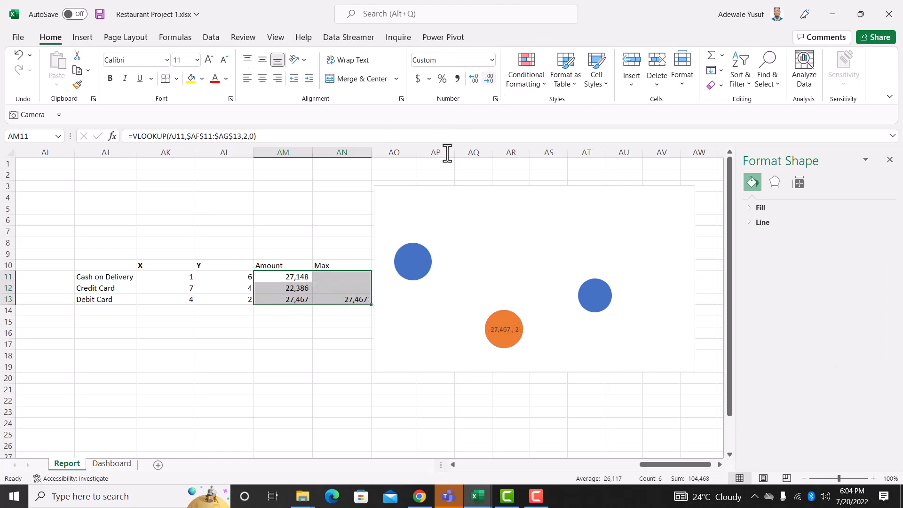
Remove the Y value from the MAX bubble's data label and deselect the label
click(518, 329)
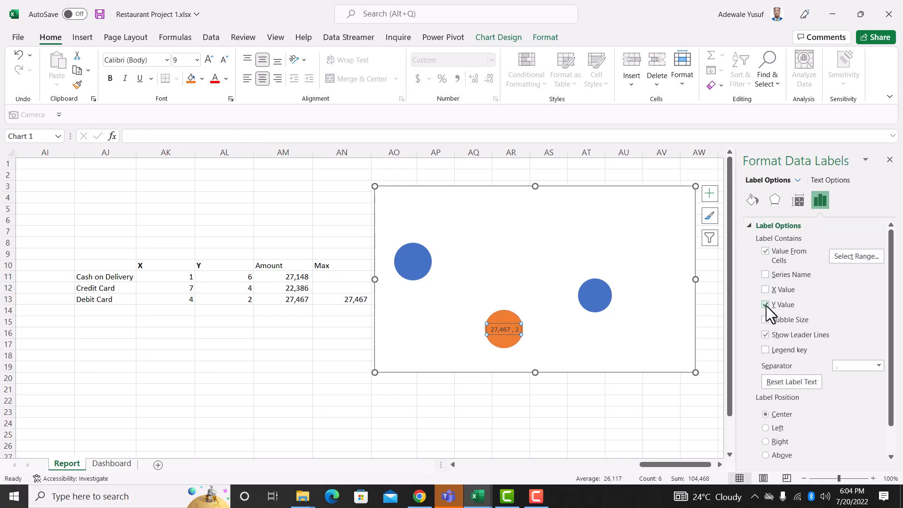
click(765, 305)
click(328, 227)
click(528, 236)
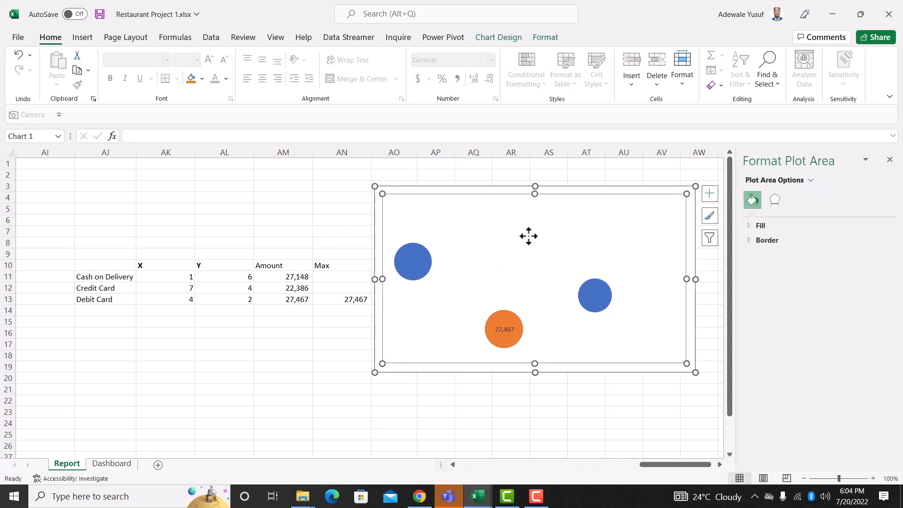
click(604, 187)
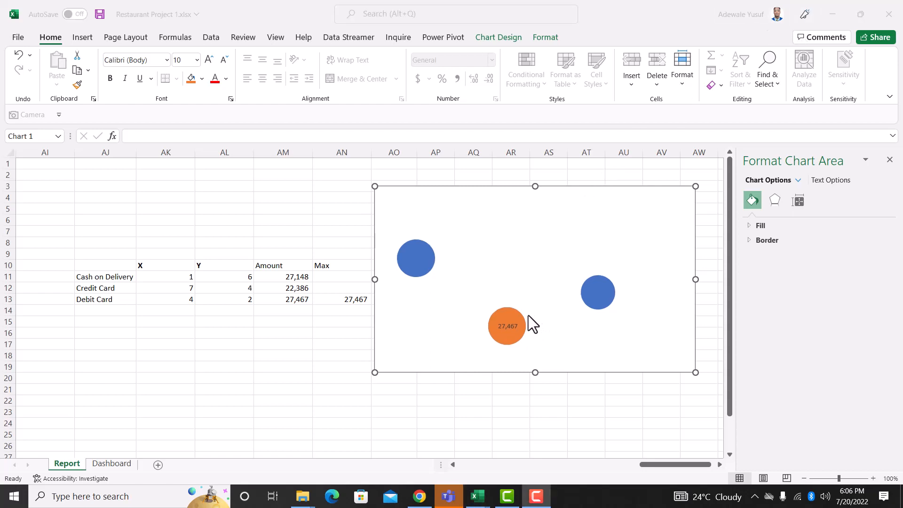
Review which label contents are enabled for the MAX bubble's data label
click(517, 324)
click(509, 327)
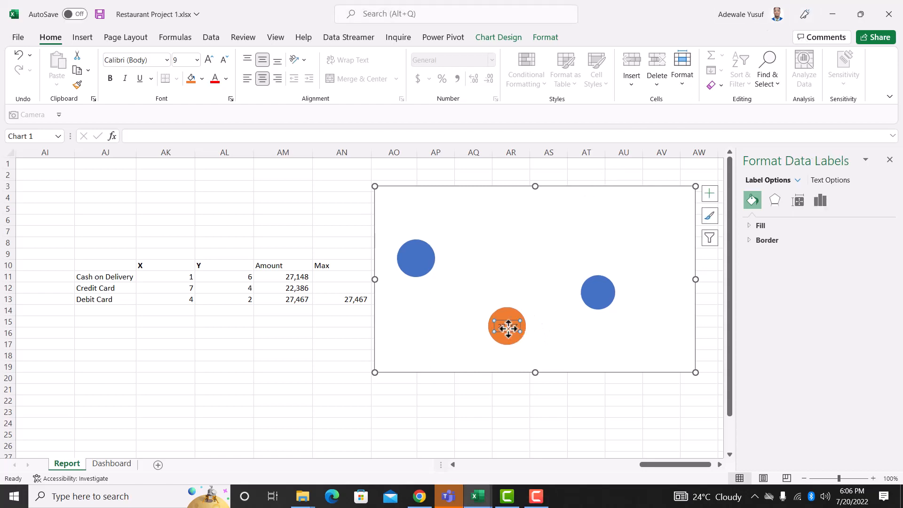
click(820, 201)
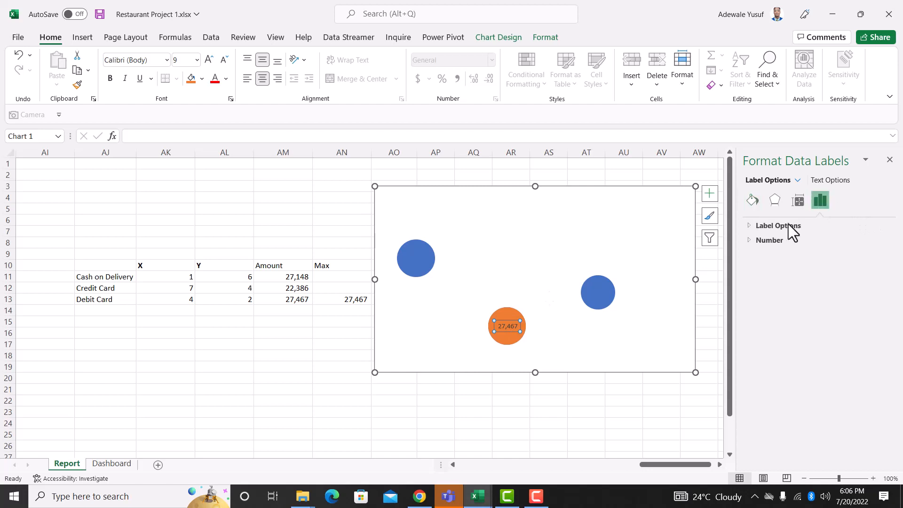
click(758, 226)
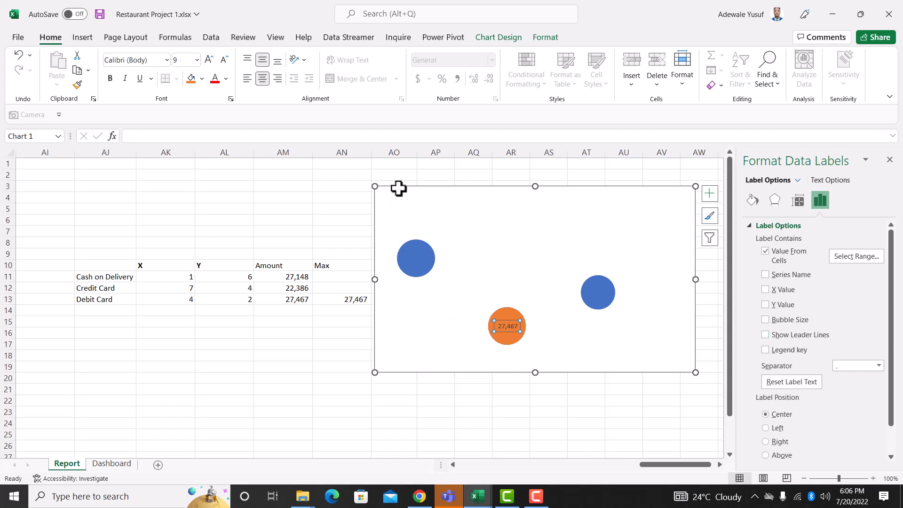
Move the bubble chart right to clear column AO, and enter the header "Without Max" in AO10
click(398, 188)
drag(399, 188, 507, 191)
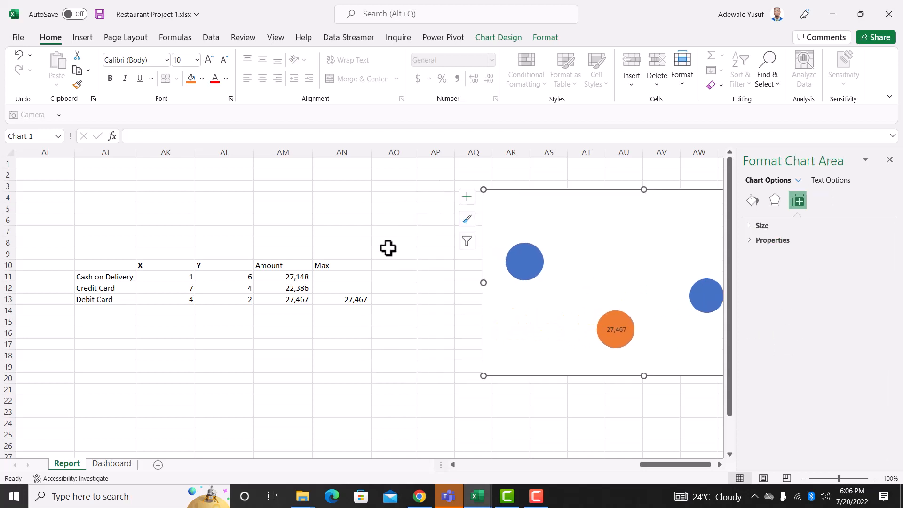
click(385, 265)
text(With)
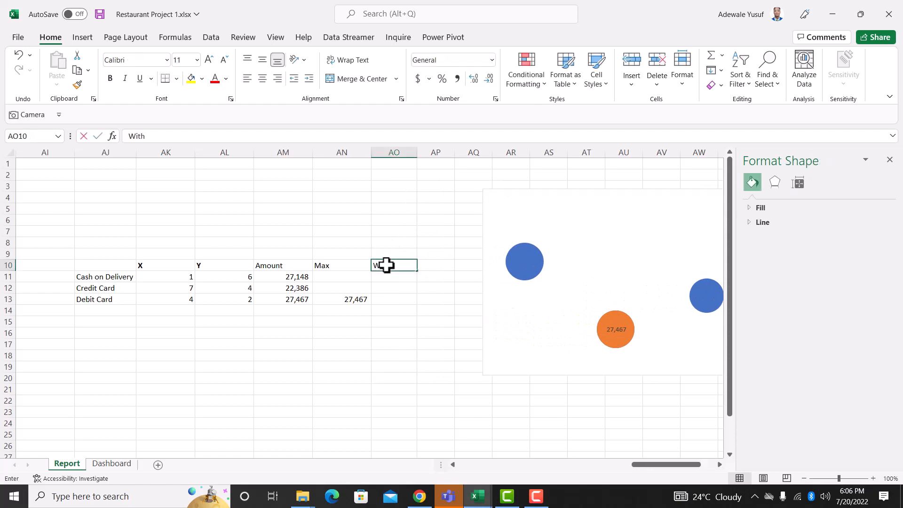
text(out Max)
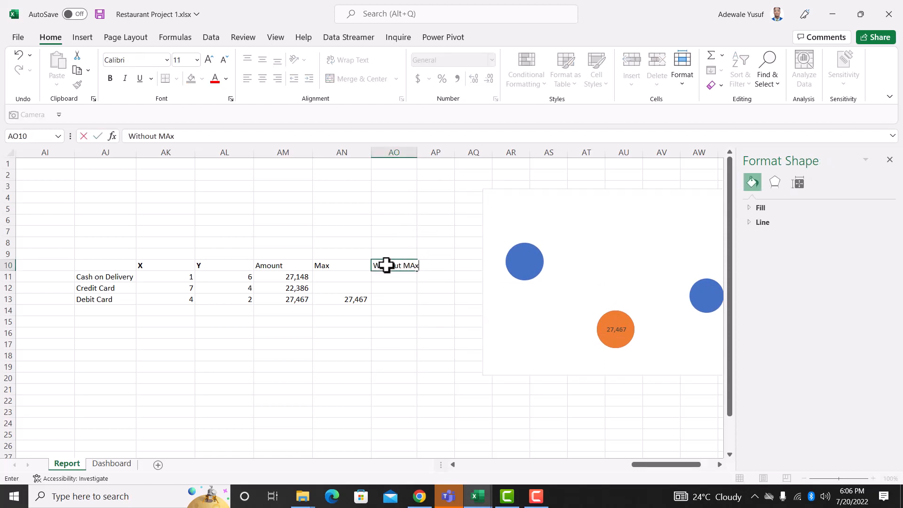
key(Return)
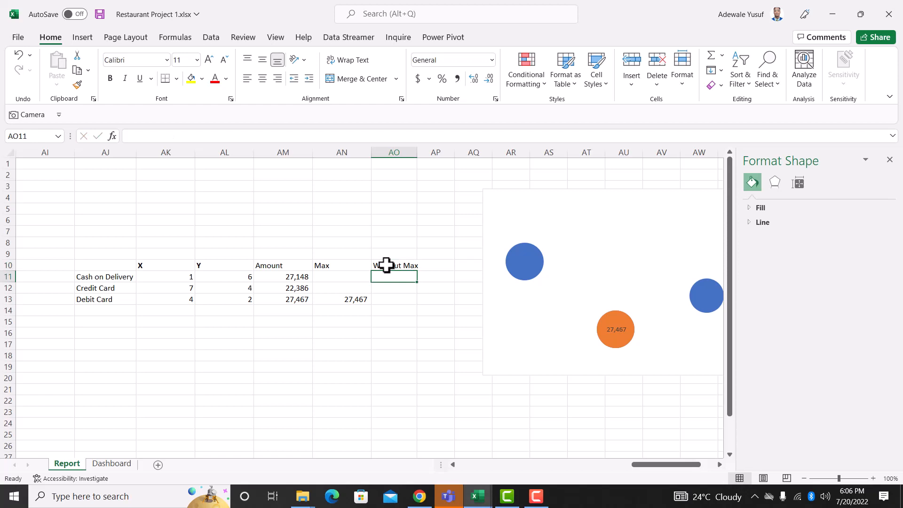
Enter the formula =IF(AM11=MAX($AM$11:$AM$13),"",AM11) in AO11
text(=if)
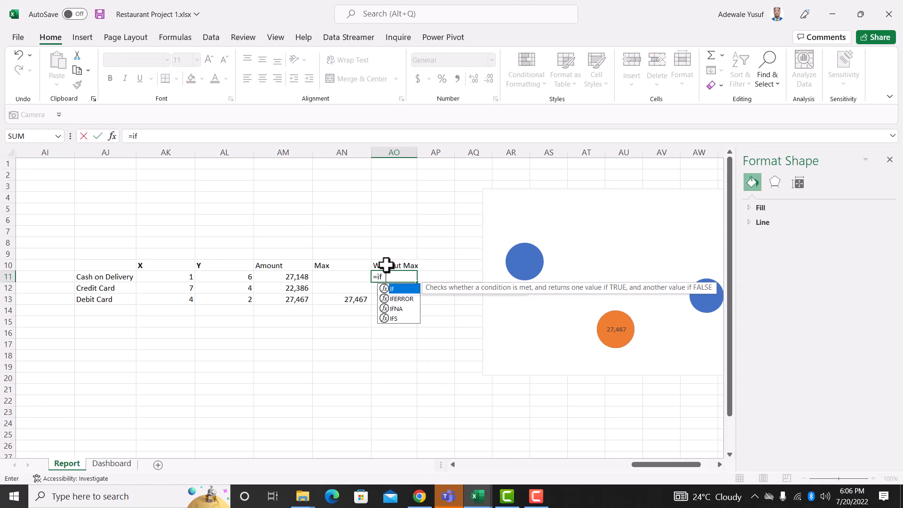
key(Tab)
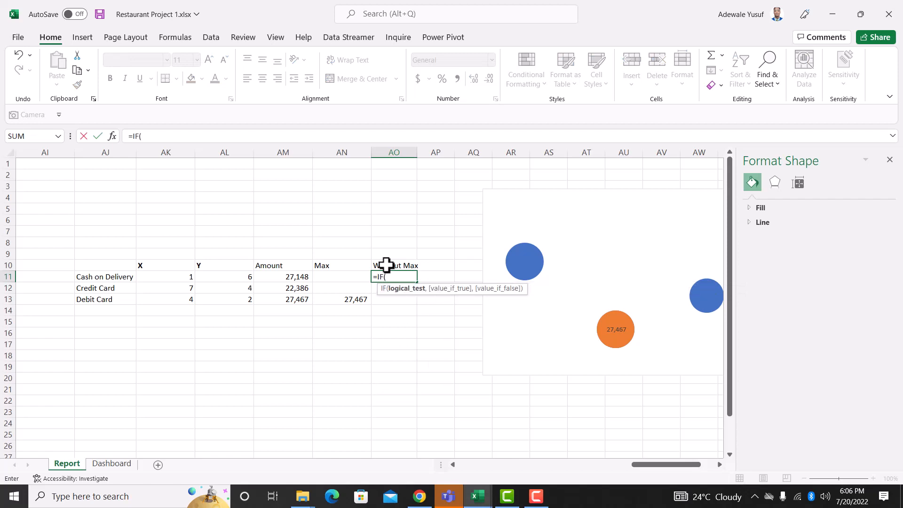
key(Left)
key(Left)
text(=max)
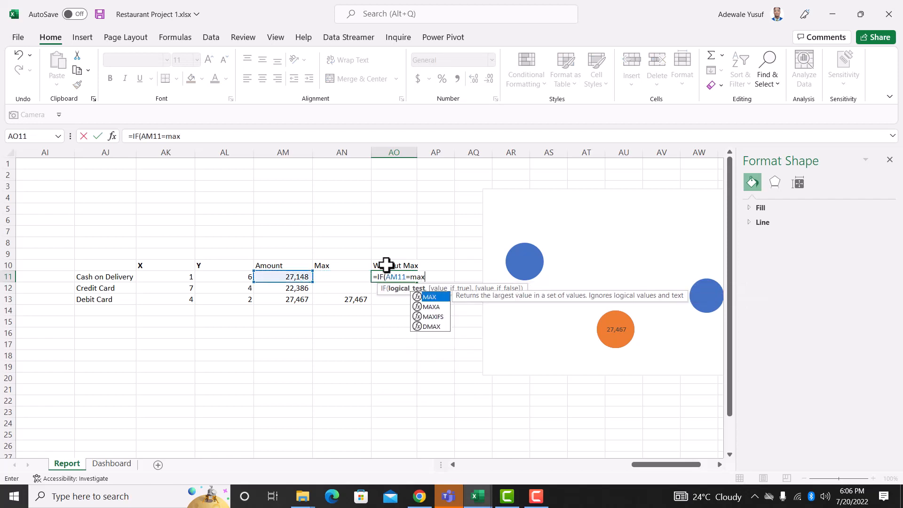
key(Tab)
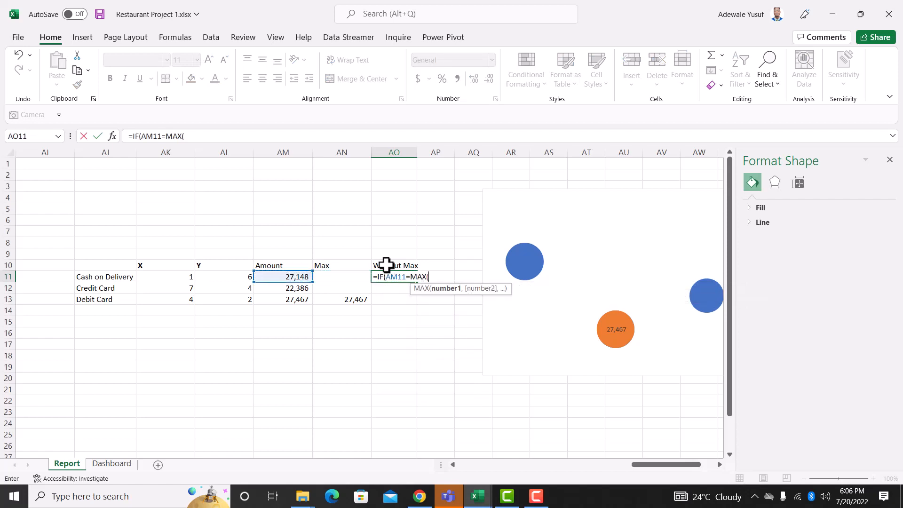
key(Left)
key(Left)
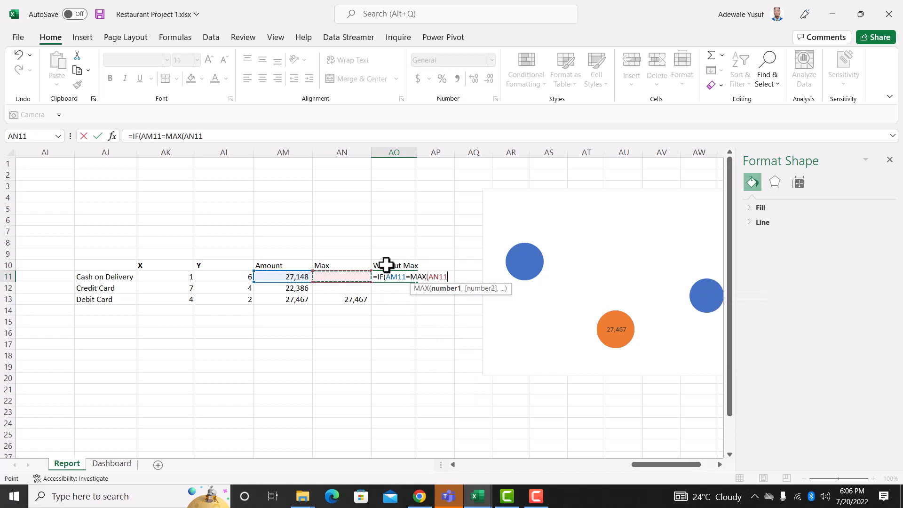
key(shift+Down)
key(shift+Down)
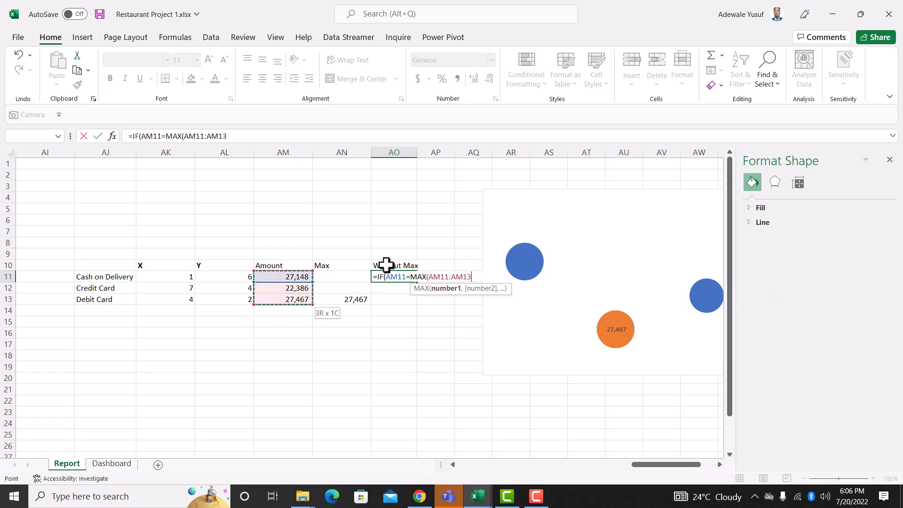
key(F4)
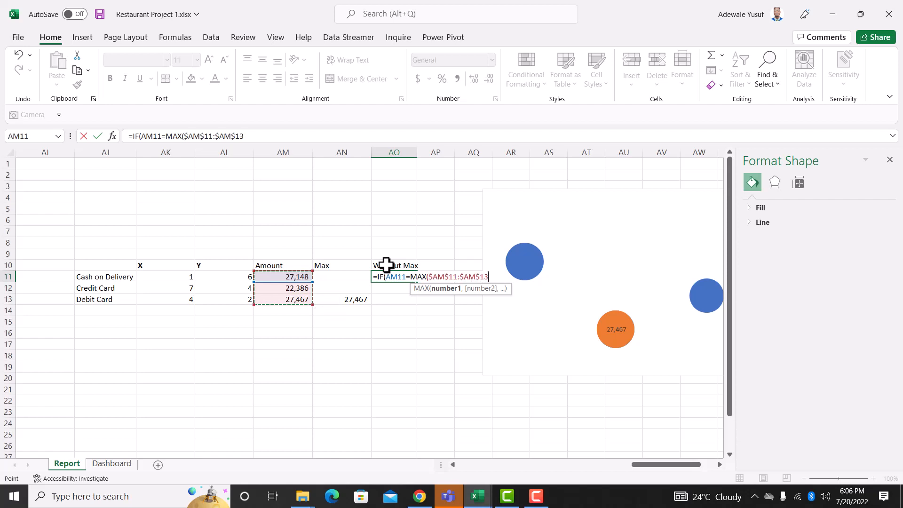
text(),)
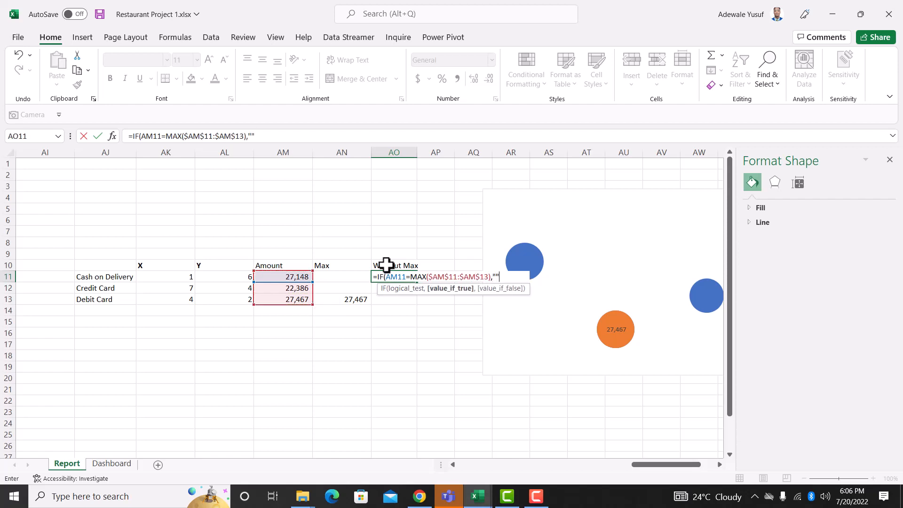
text("",)
key(Left)
key(Left)
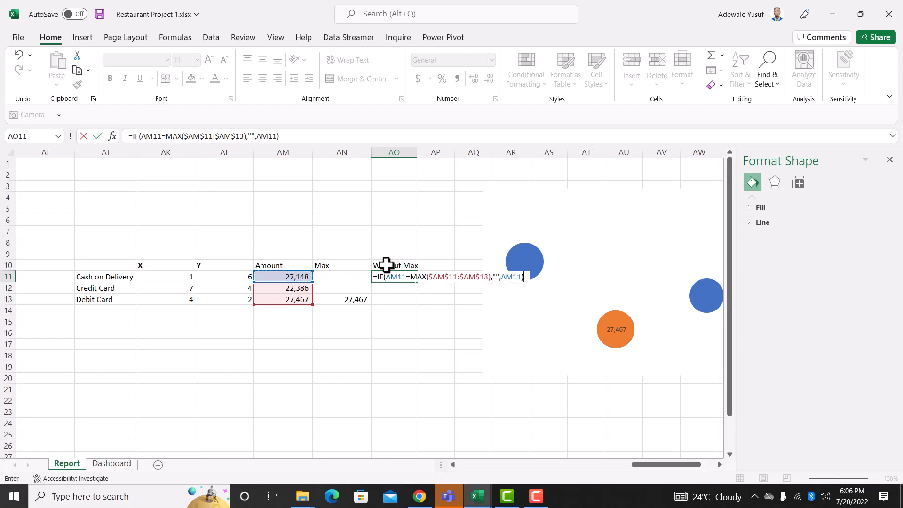
key(Return)
Fill the AO11 formula down to AO13 and format the range with comma style and no decimal places
click(410, 276)
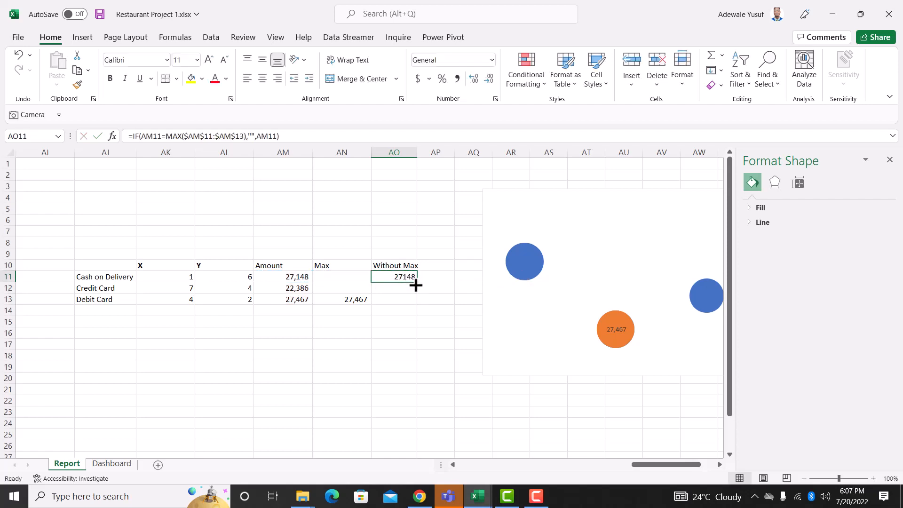
drag(416, 282, 416, 303)
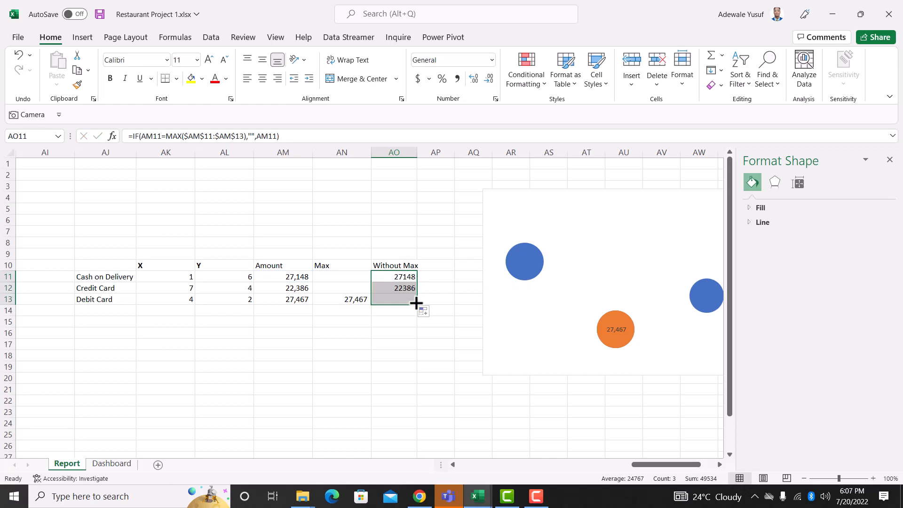
click(457, 78)
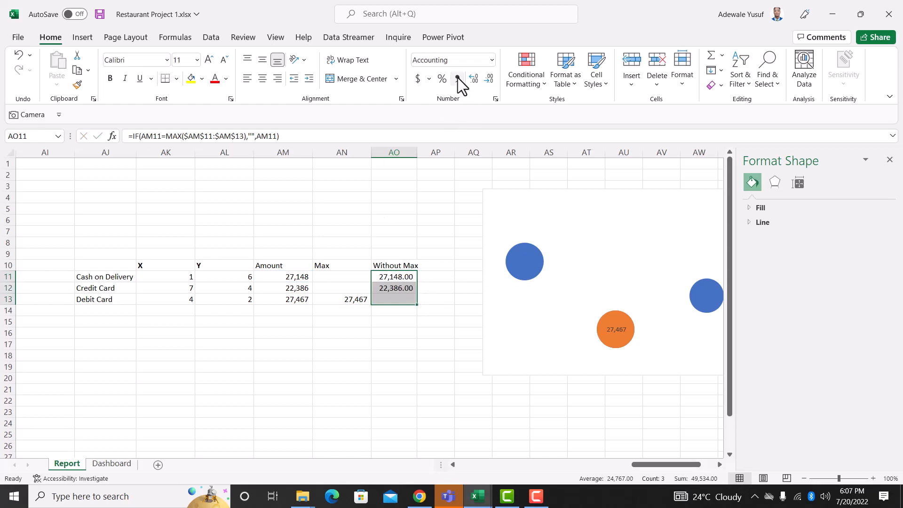
click(489, 84)
click(488, 85)
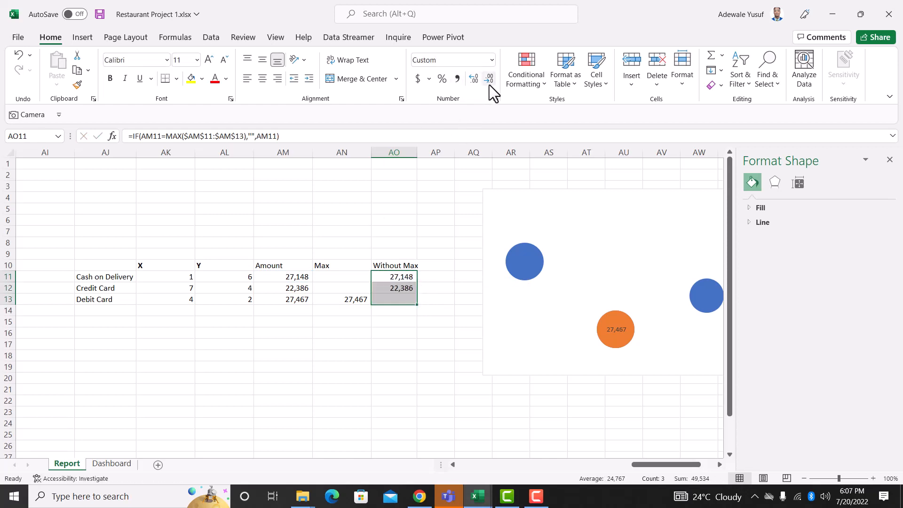
Move the bubble chart back left so that it starts within column AO, near row 4
click(551, 193)
drag(551, 192, 471, 189)
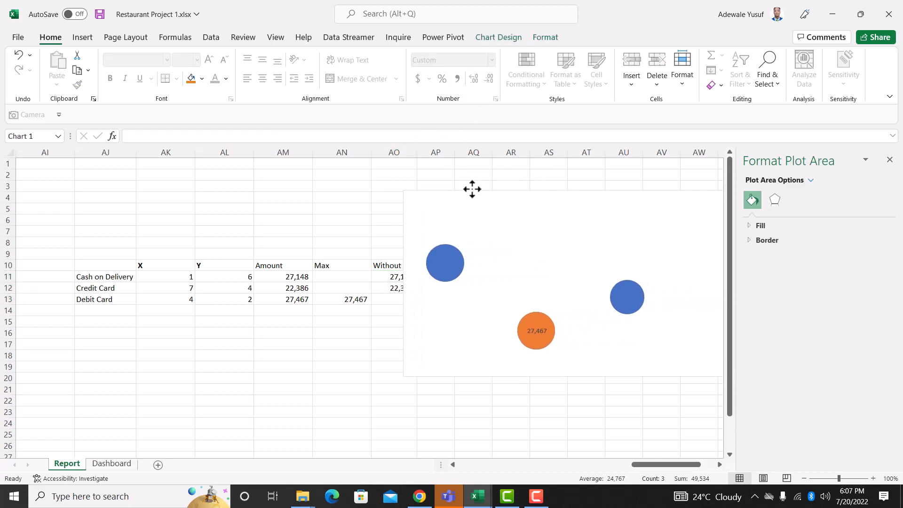
Add centered data labels to the ChartPosition series of the bubble chart
click(447, 266)
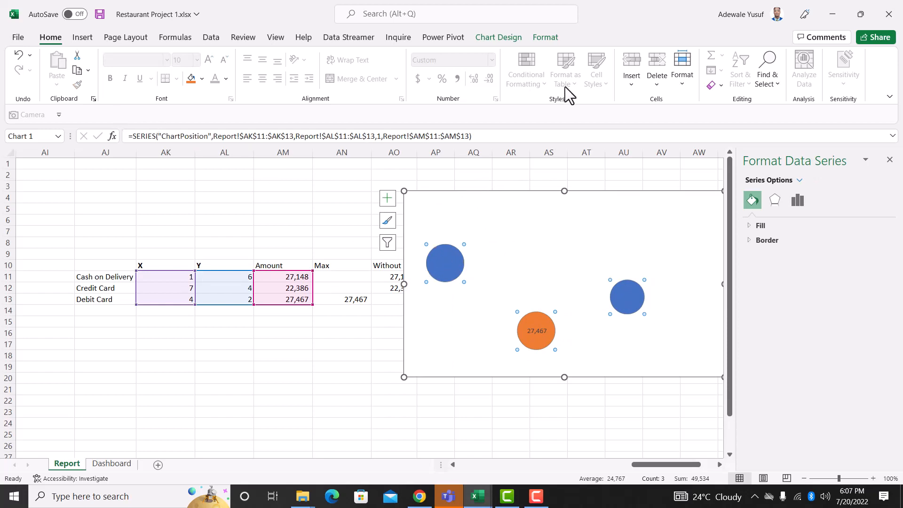
key(F9)
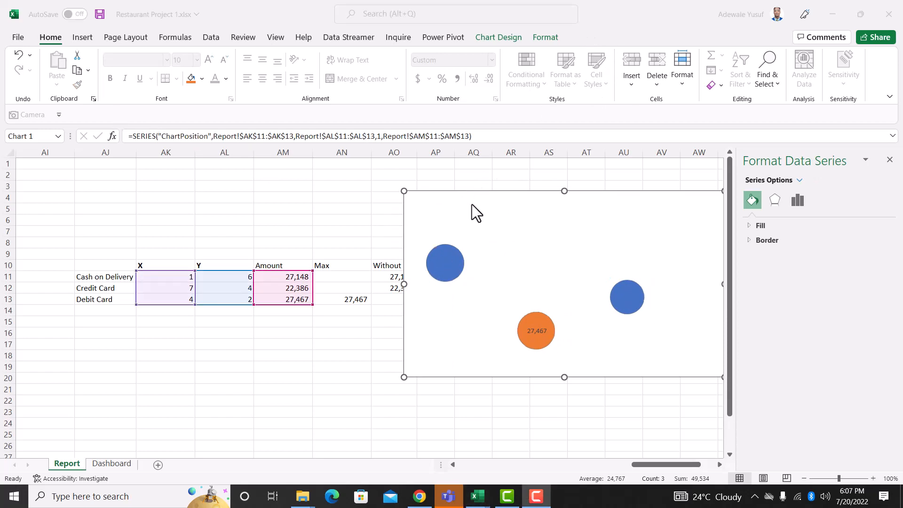
key(F9)
click(503, 39)
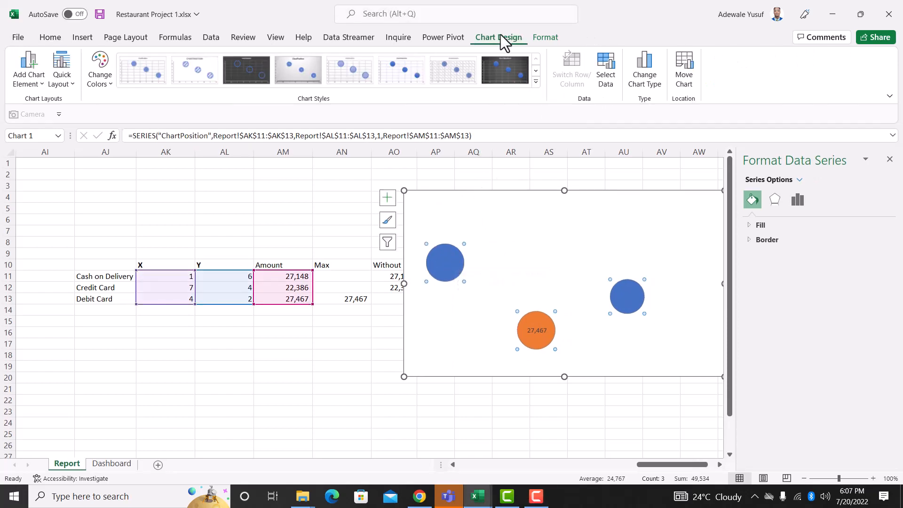
click(29, 70)
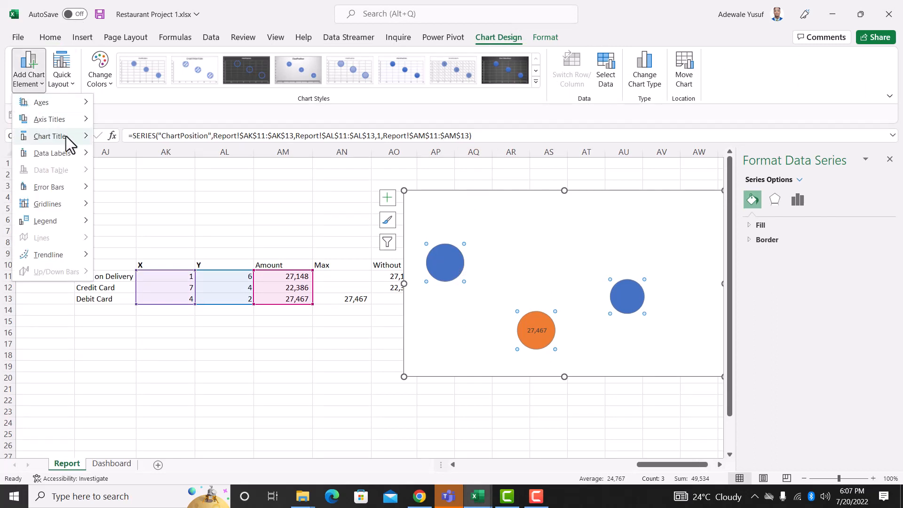
mouse_move(66, 154)
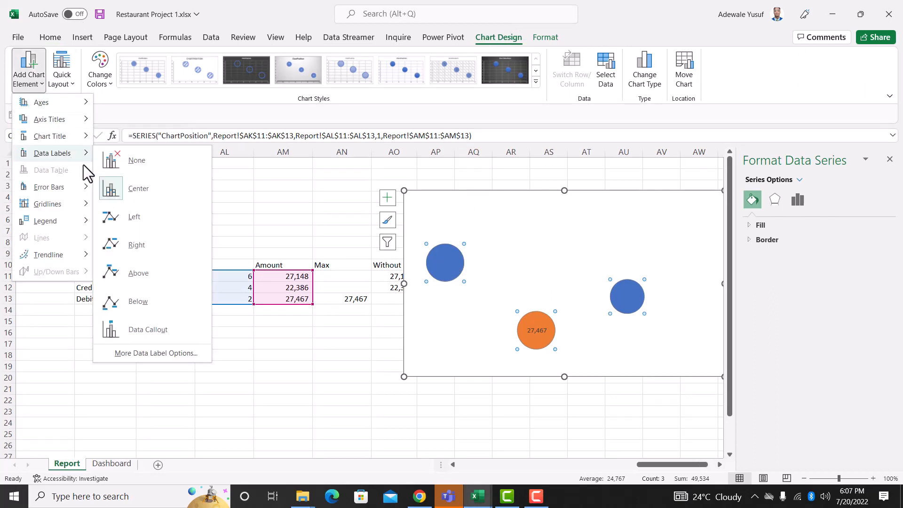
click(142, 194)
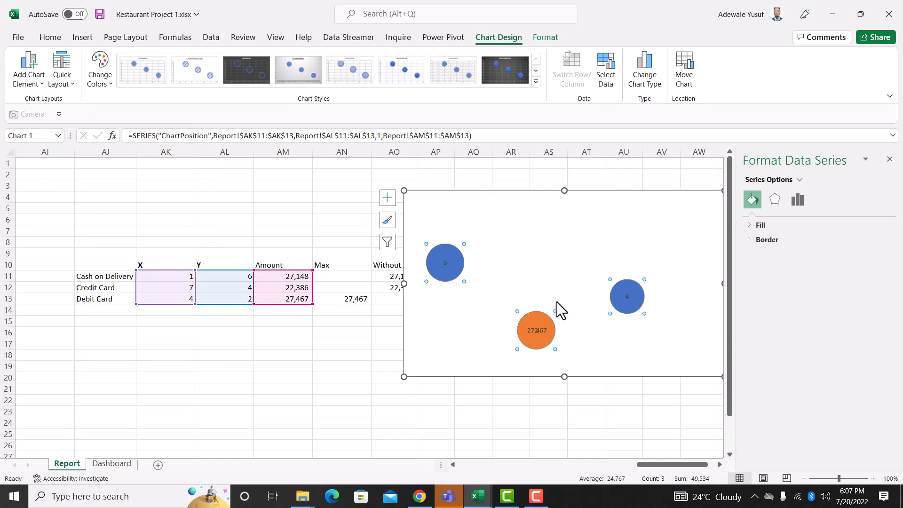
Make the ChartPosition labels take their values from cells AO11:AO13 and stop showing the Y value
click(445, 261)
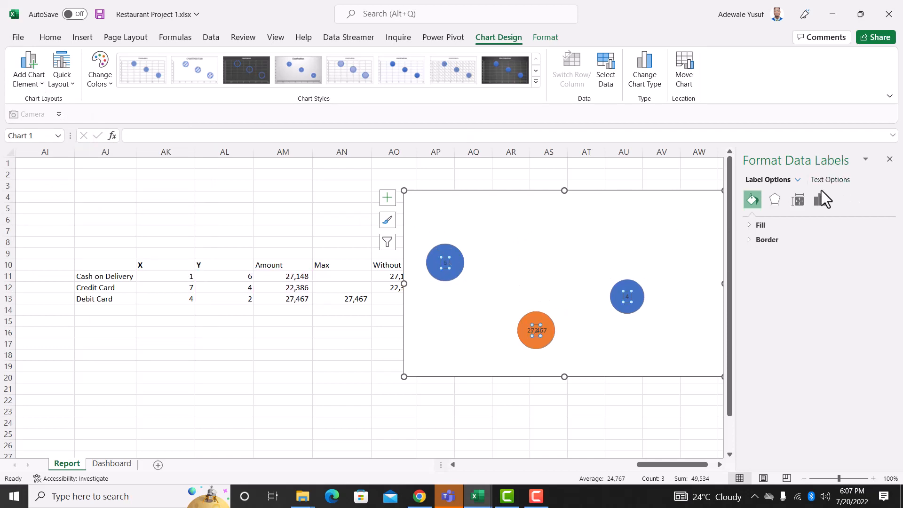
click(821, 207)
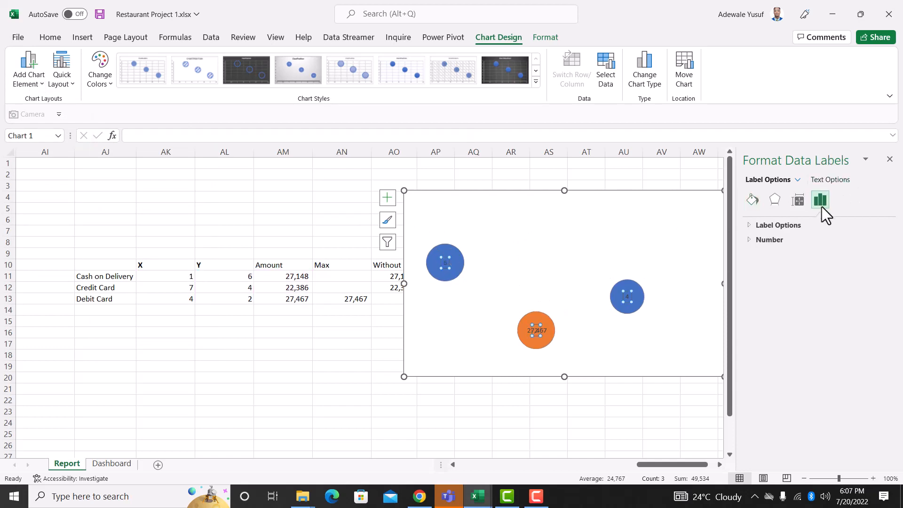
click(751, 225)
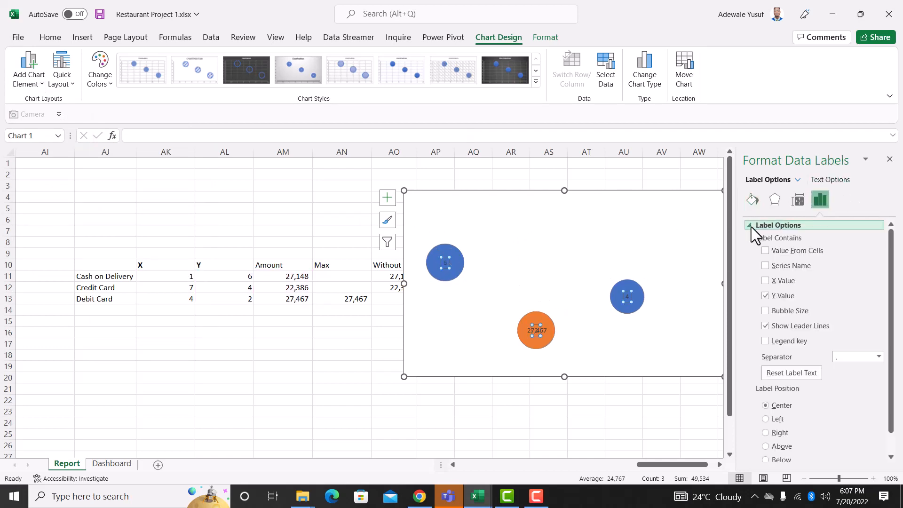
click(766, 250)
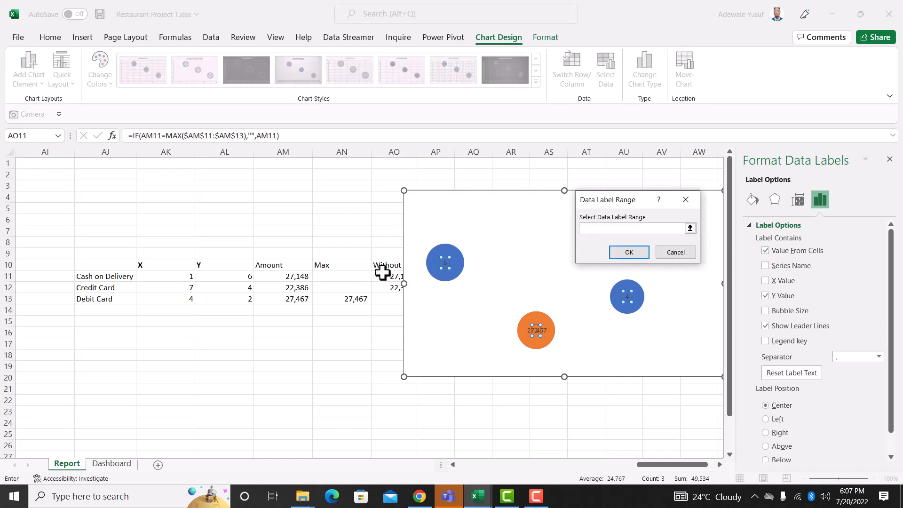
drag(383, 274, 385, 298)
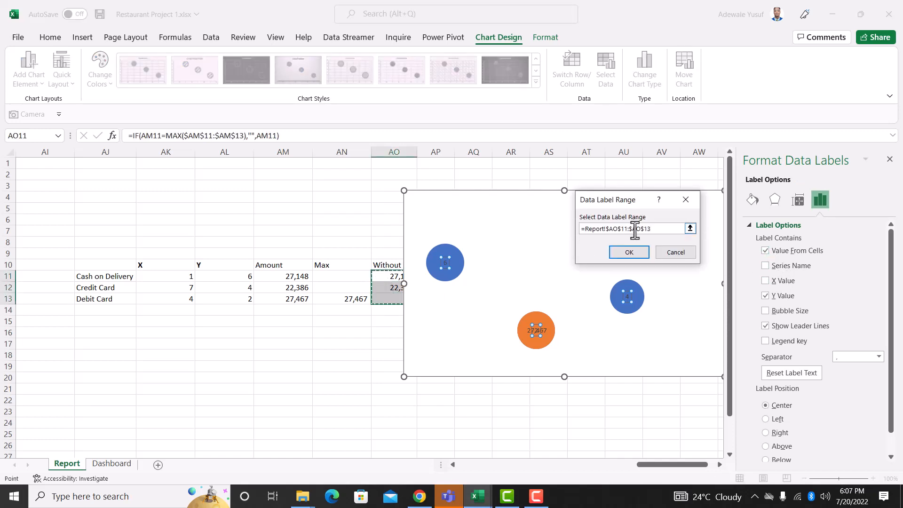
click(632, 253)
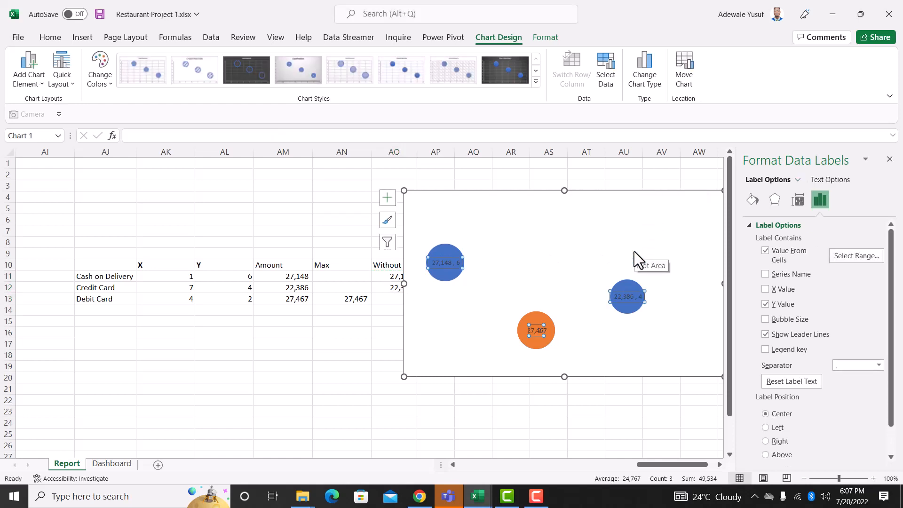
click(765, 304)
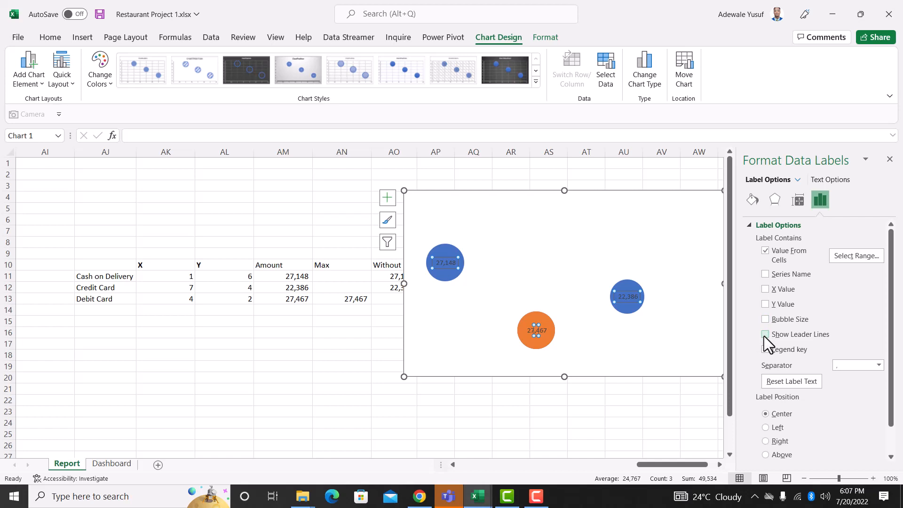
Shift the plot area slightly down and to the right inside the chart
click(530, 195)
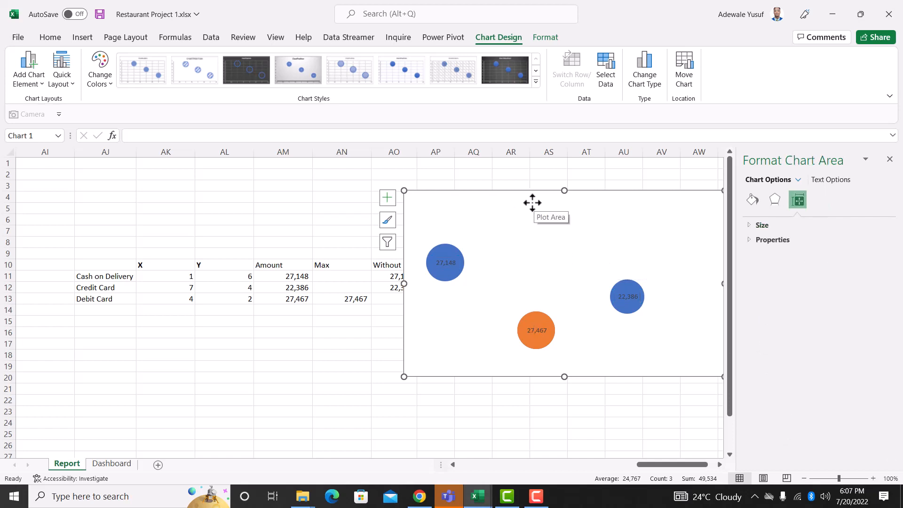
drag(532, 203, 556, 207)
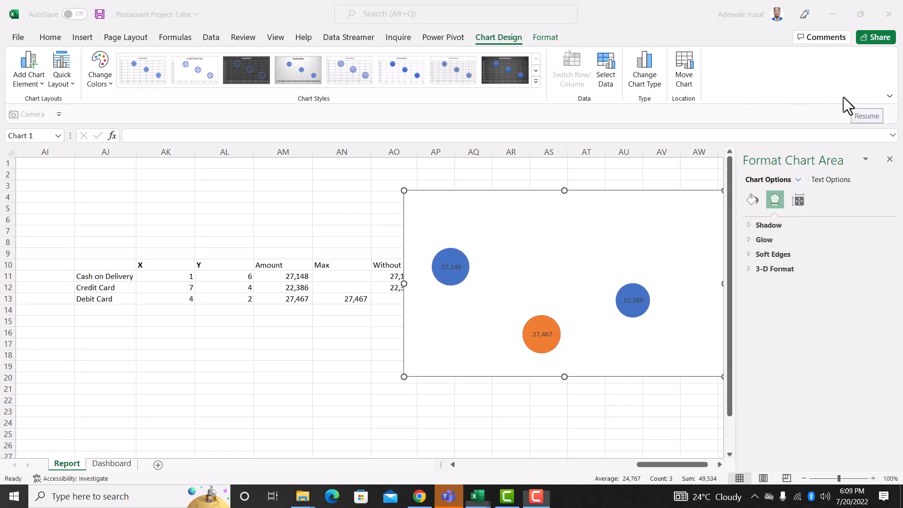
Make the data labels on the blue bubbles white and enlarge their font by two steps
click(459, 267)
click(459, 267)
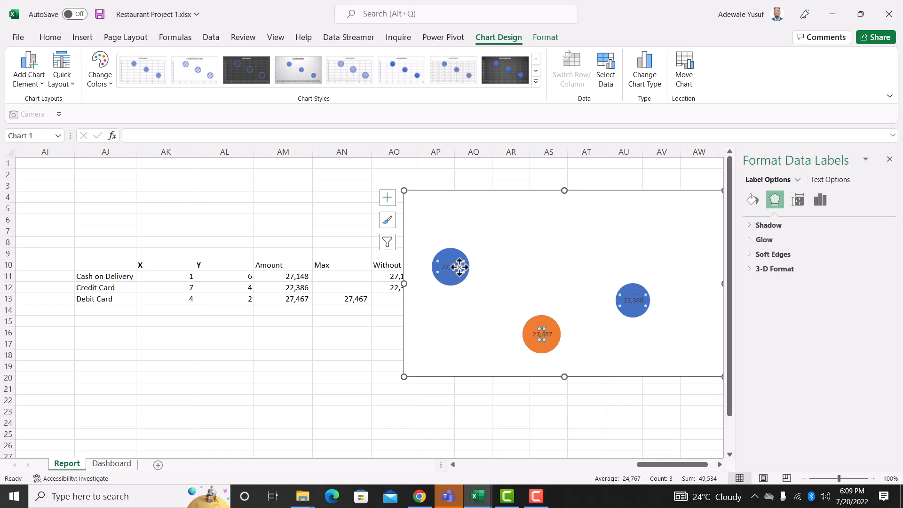
click(52, 37)
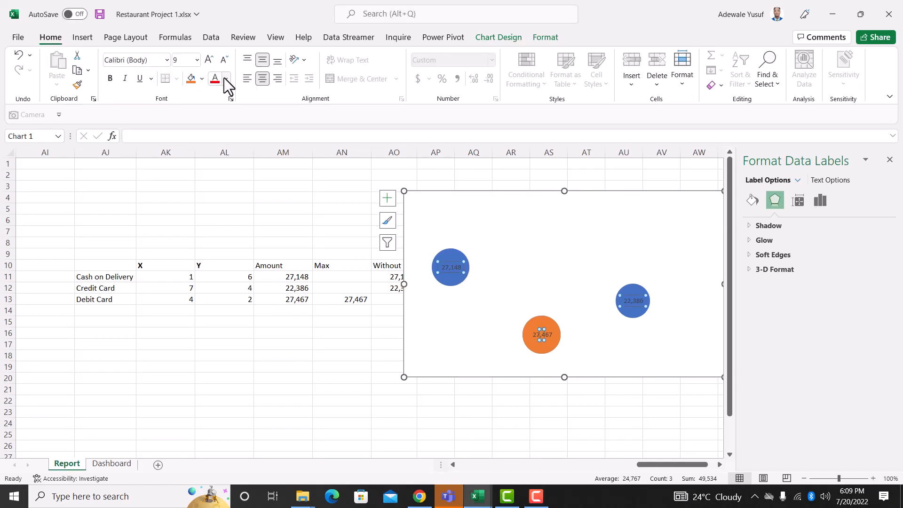
click(226, 79)
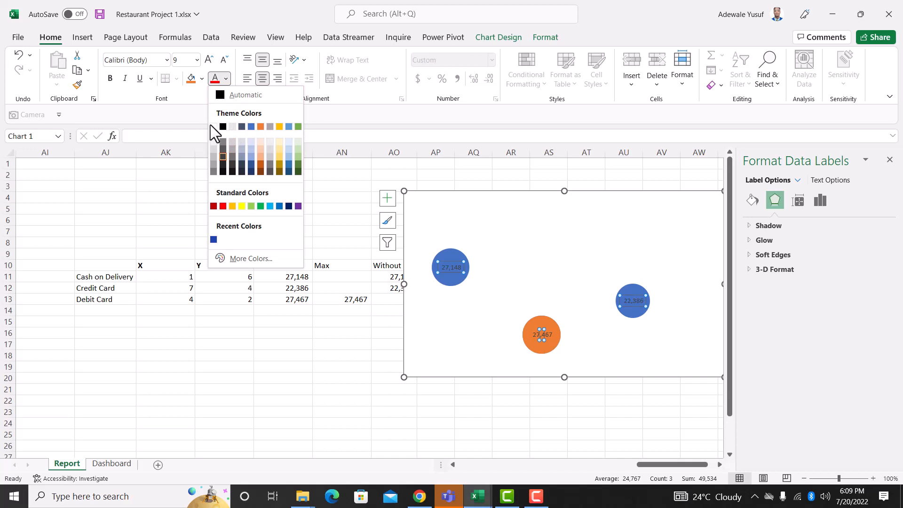
click(214, 127)
click(208, 60)
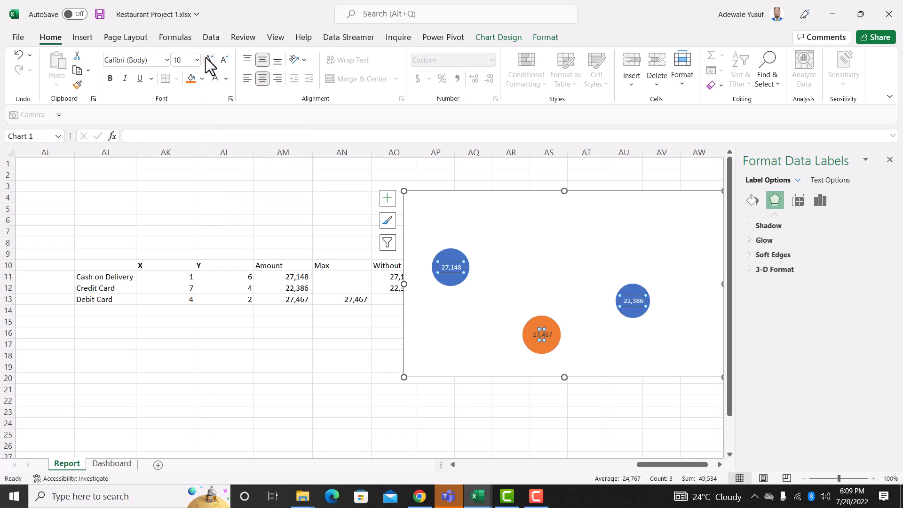
click(209, 60)
Make the data label on the orange bubble white and enlarge its font by four steps
click(546, 334)
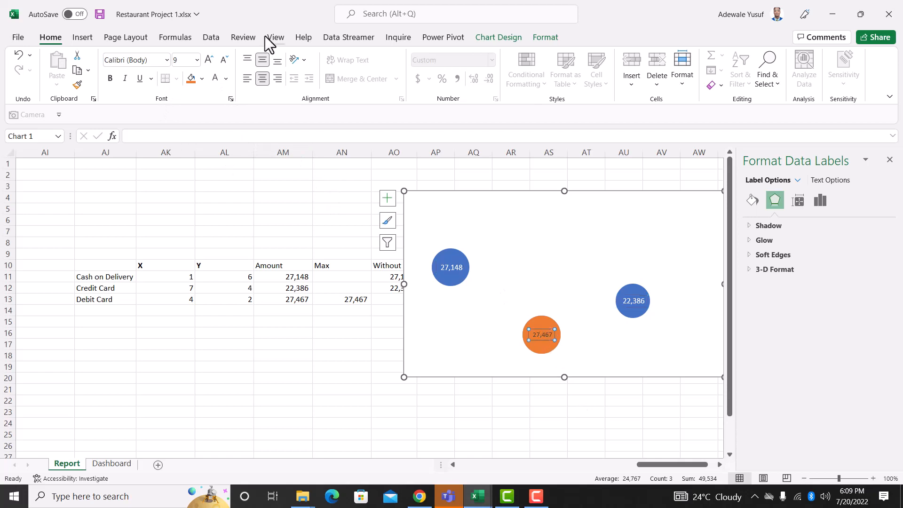
click(208, 60)
click(208, 60)
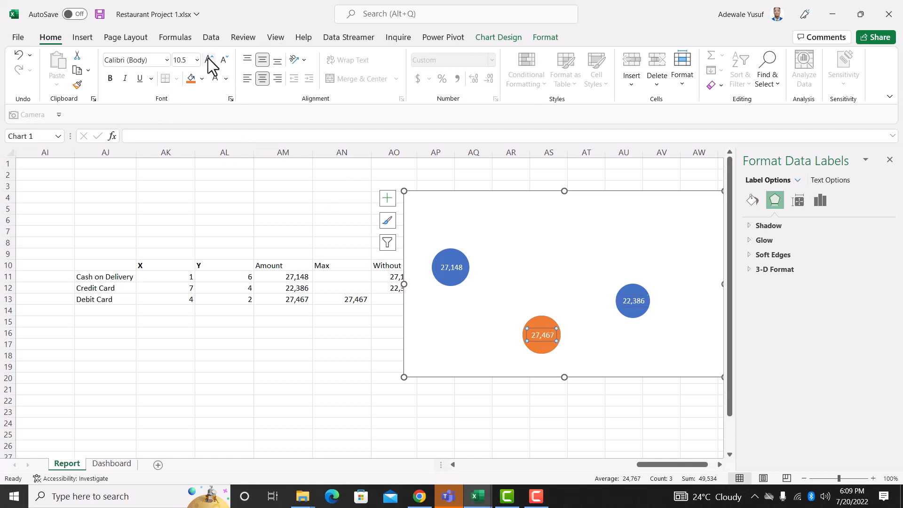
click(208, 61)
click(208, 60)
click(489, 195)
Give the ChartPosition bubbles a gradient fill and remove two of its gradient stops
click(450, 256)
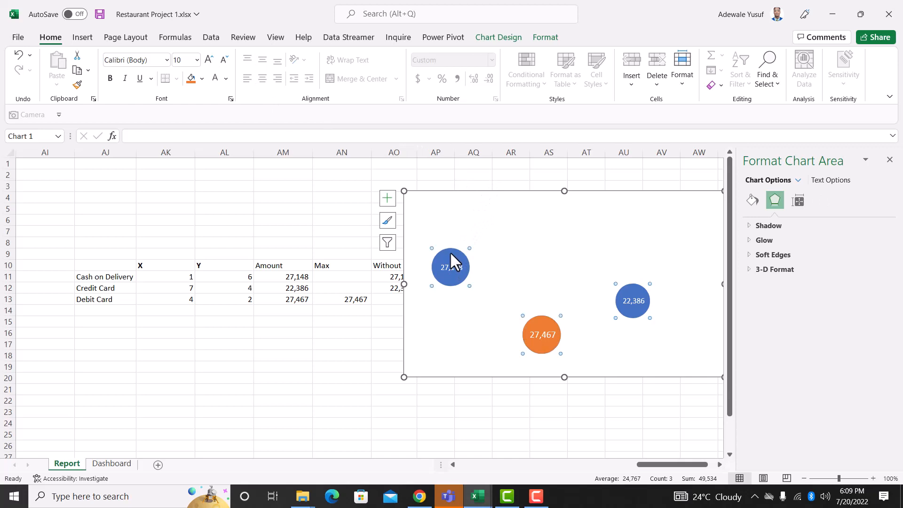
click(751, 200)
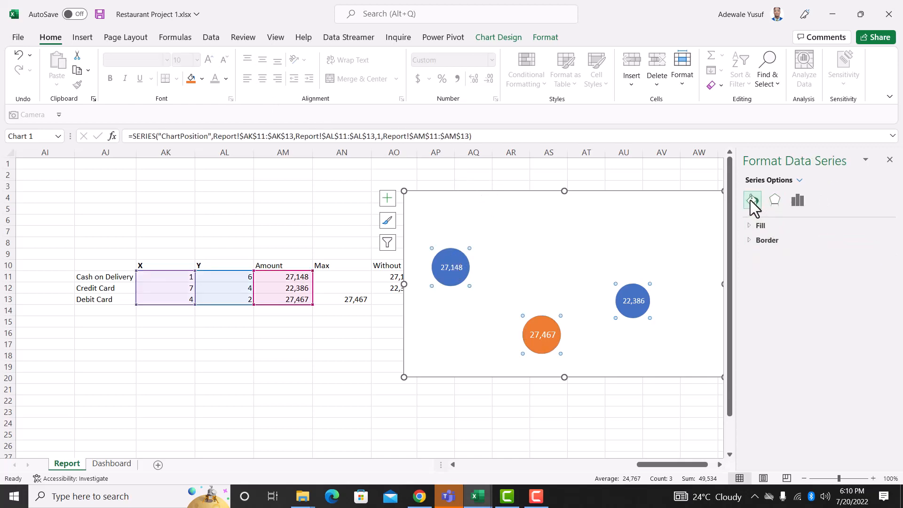
click(747, 227)
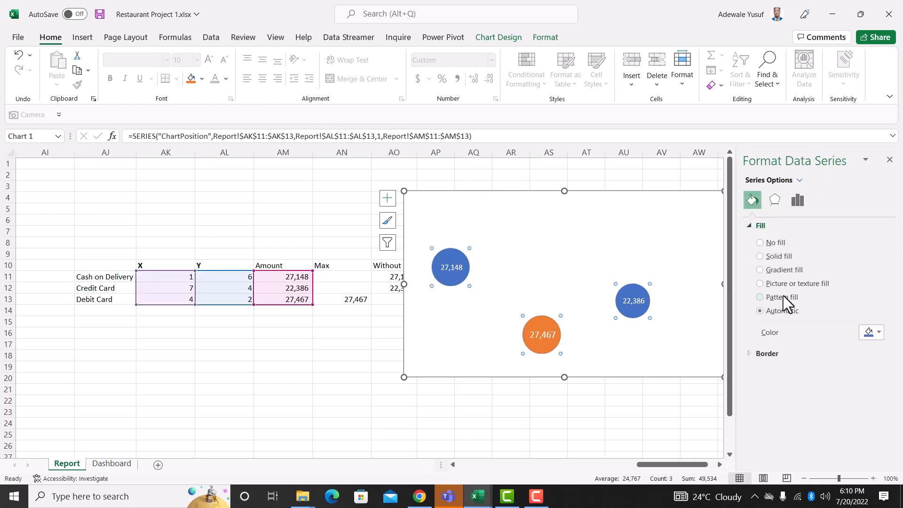
click(774, 272)
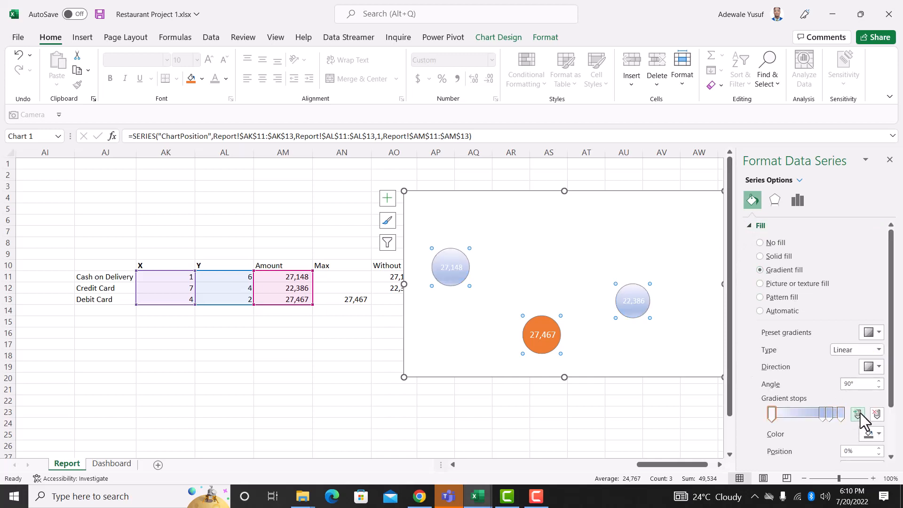
click(875, 414)
click(875, 413)
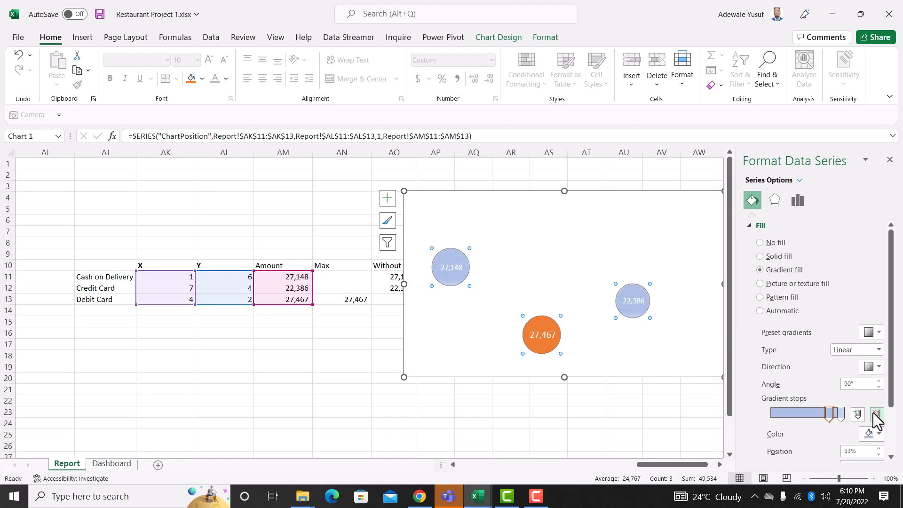
Move the first remaining gradient stop to about 73% in the recently used dark blue, and color the 100% stop purple
drag(829, 419, 822, 419)
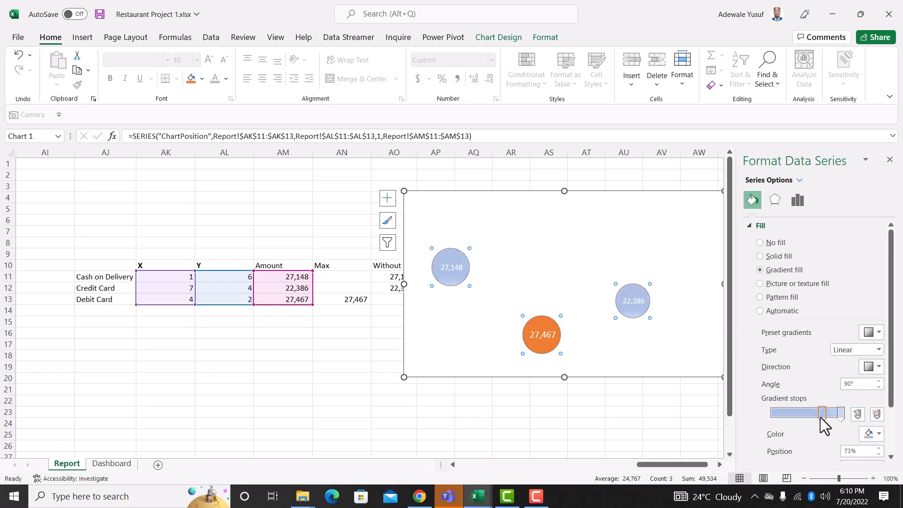
click(876, 434)
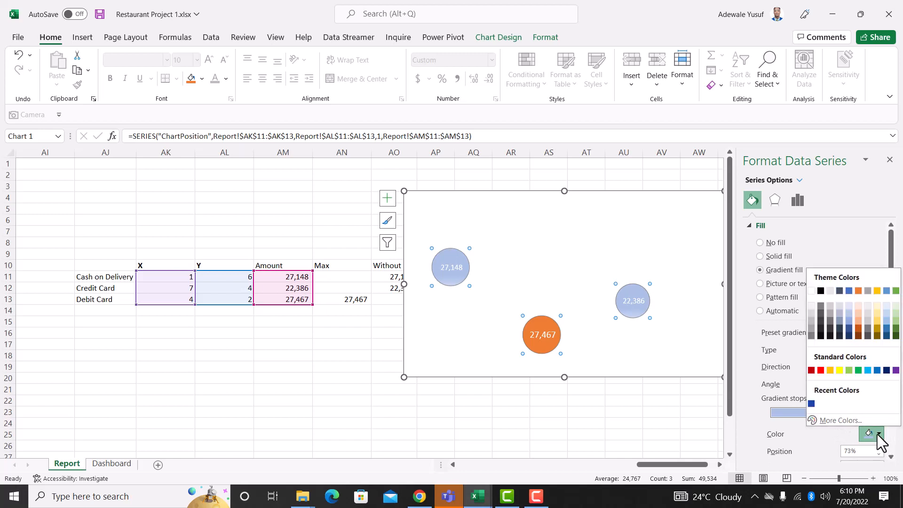
click(812, 404)
click(841, 414)
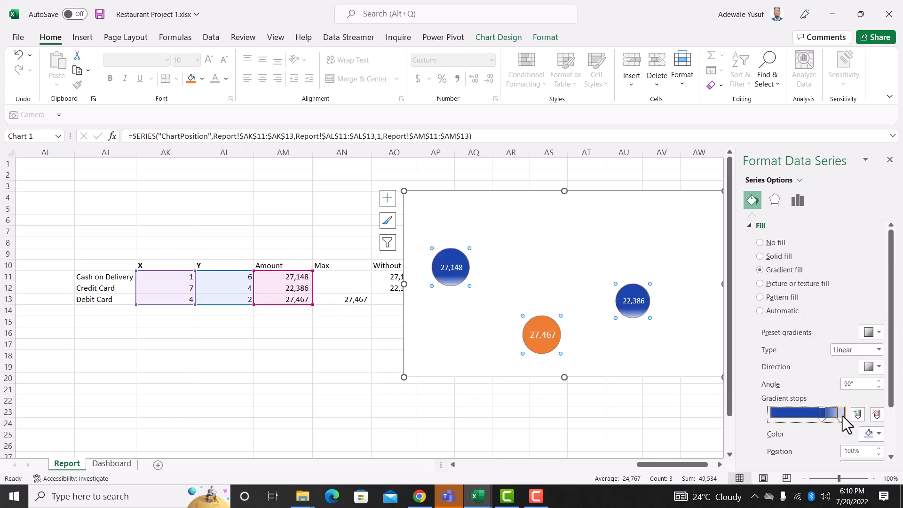
click(877, 433)
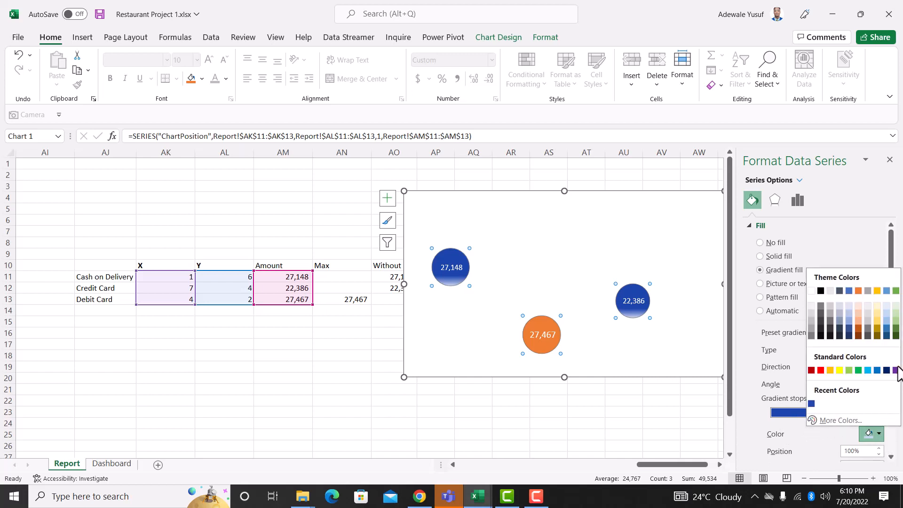
click(896, 370)
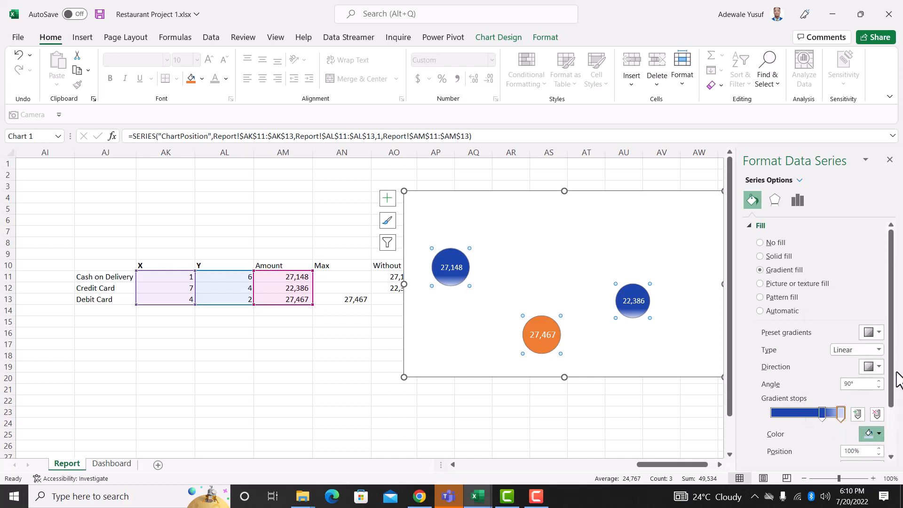
Change the bubbles' gradient type to Radial with the direction starting from the bottom-right corner
click(858, 349)
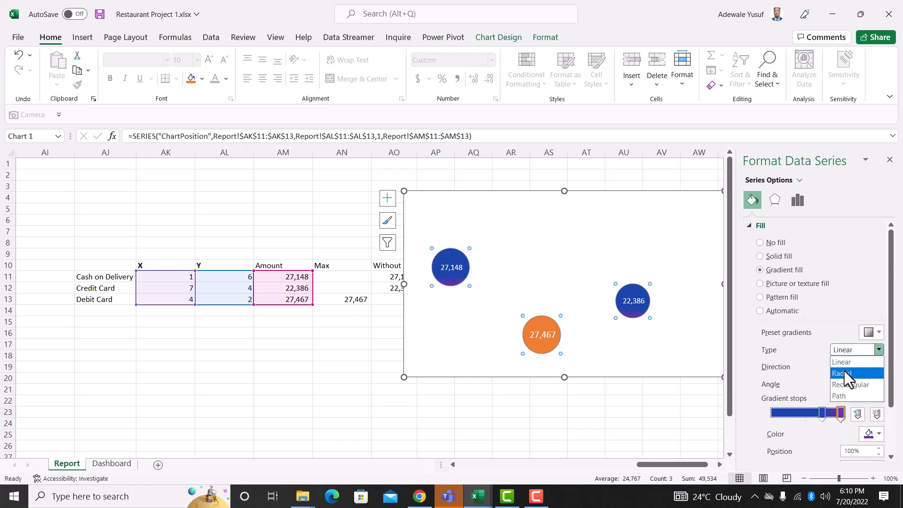
click(844, 372)
click(873, 365)
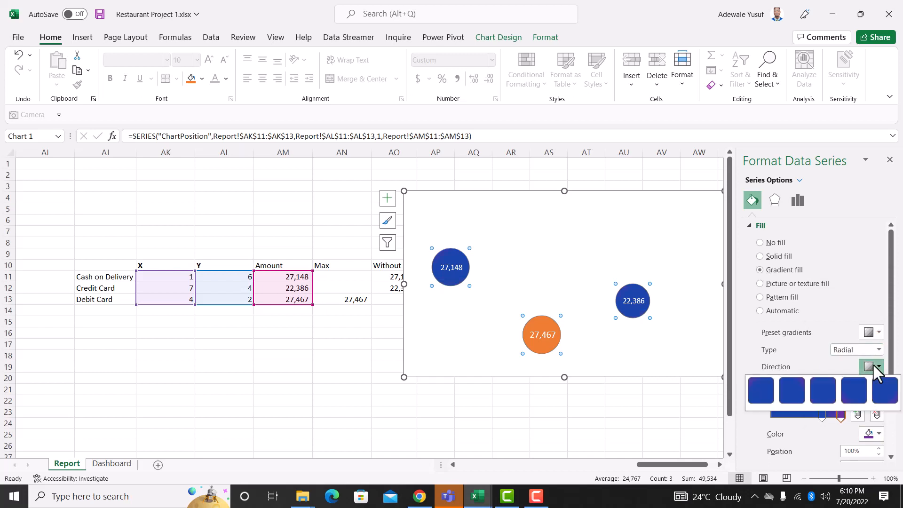
click(769, 389)
Move the purple gradient stop closer to the blue one and the blue stop to about 59%
click(822, 413)
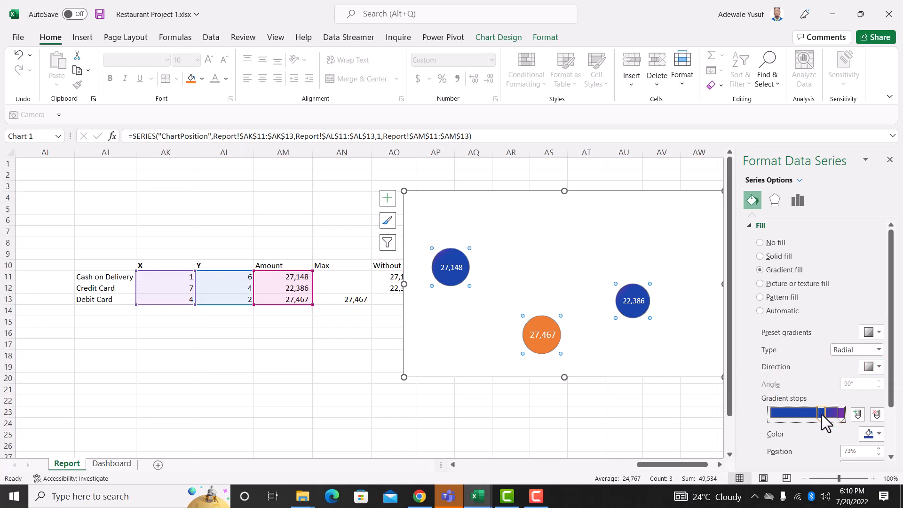
drag(840, 415, 805, 417)
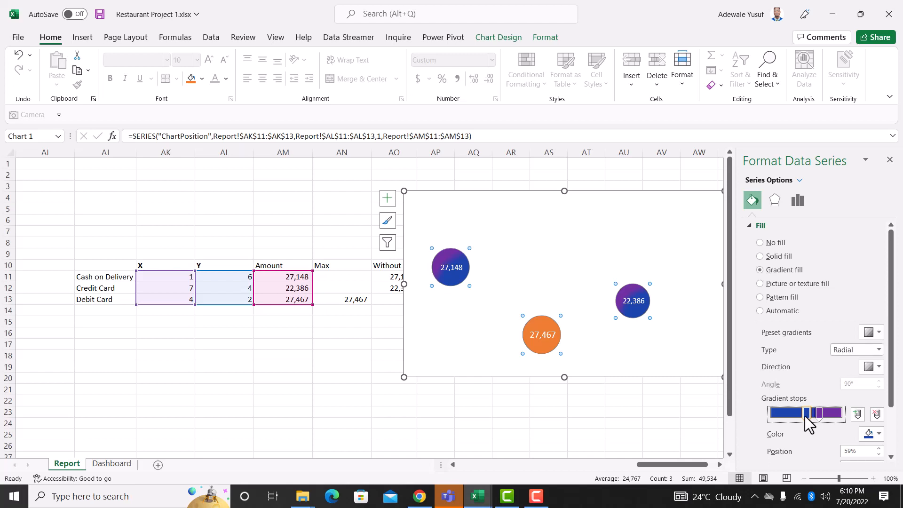
Set the blue gradient stop to 48% and change the bubbles' radial gradient direction to start from the top-left corner
click(857, 347)
click(865, 372)
click(871, 369)
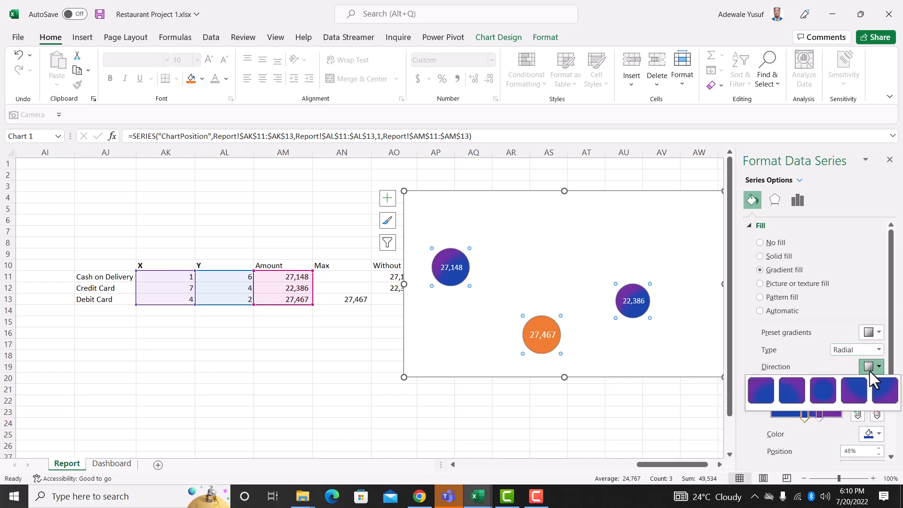
click(885, 391)
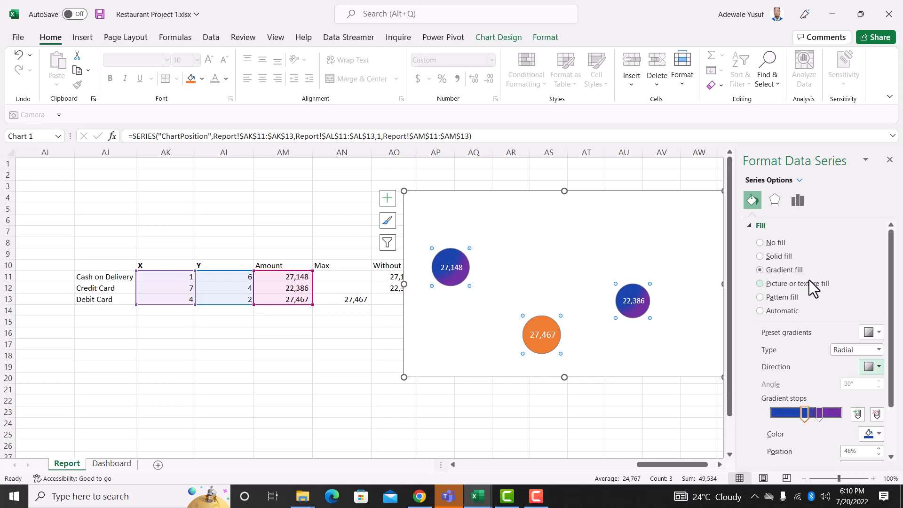
Add an outer center-offset shadow to the ChartPosition bubbles and color it with the recently used dark blue
scroll(809, 281, down, 3)
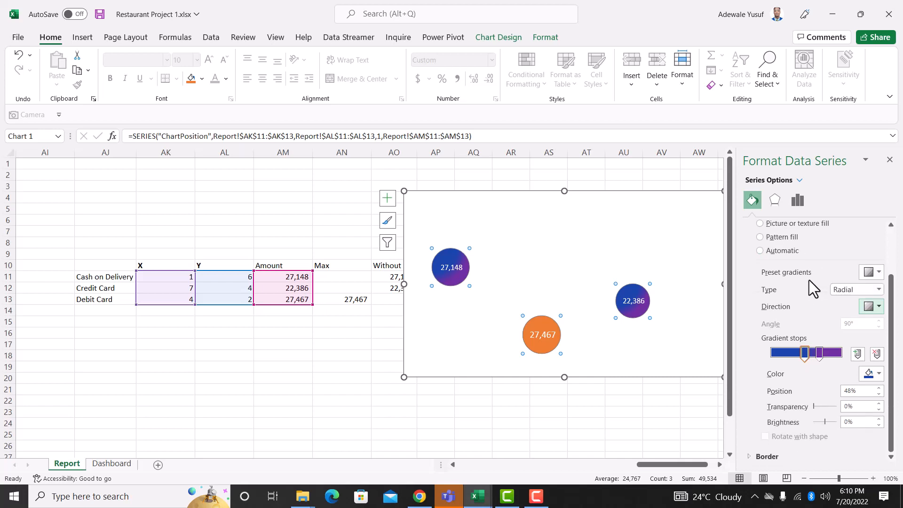
scroll(809, 280, up, 5)
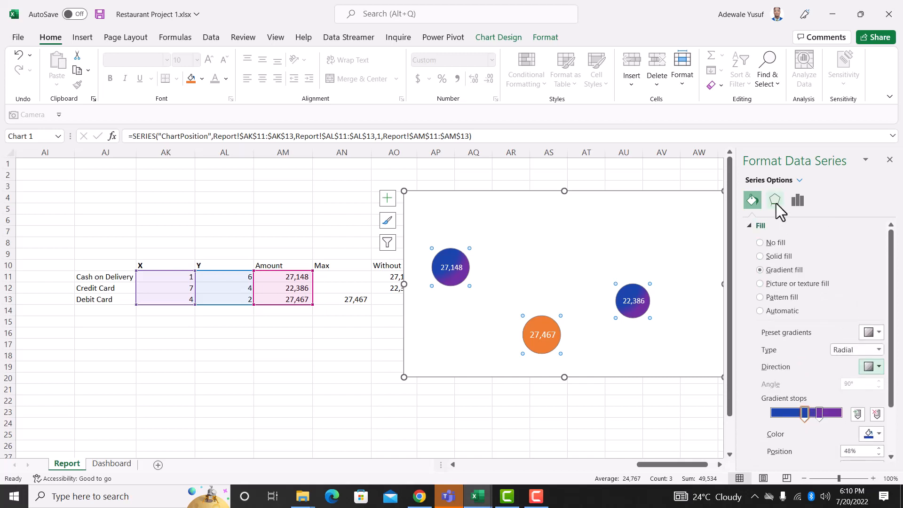
click(775, 201)
click(751, 226)
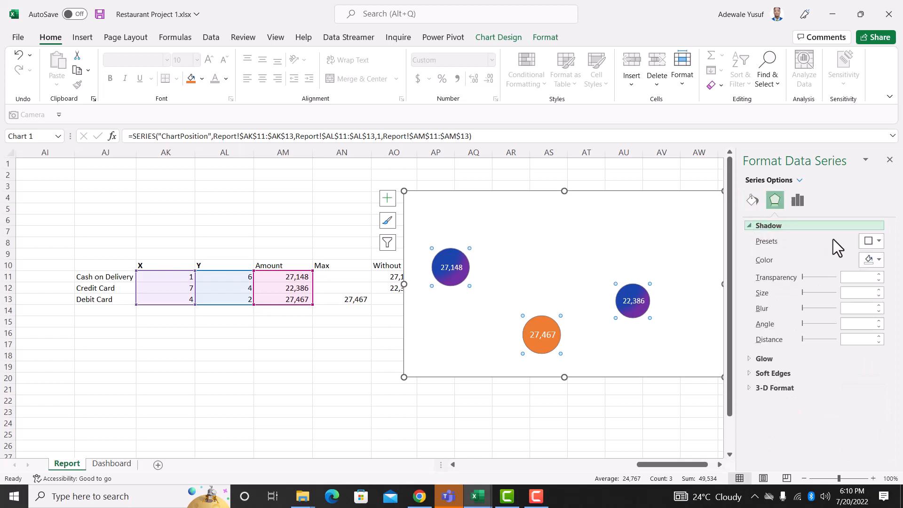
click(870, 240)
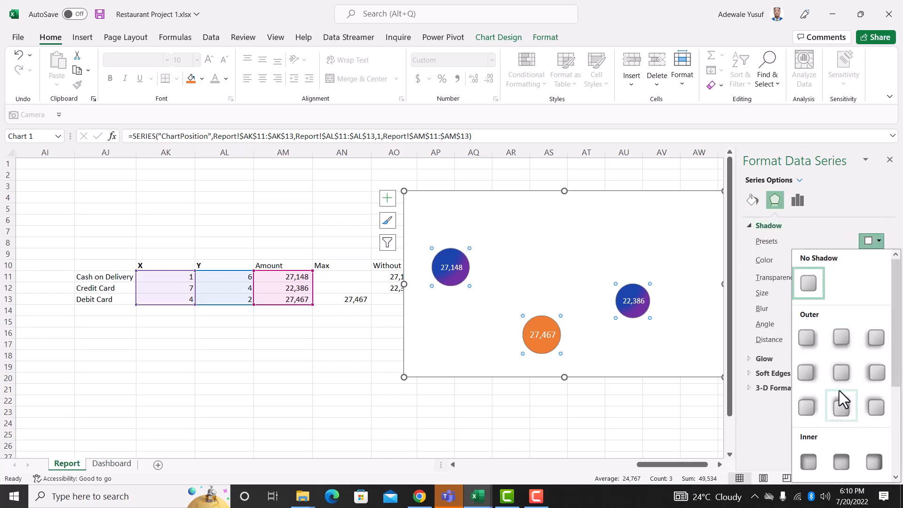
click(833, 373)
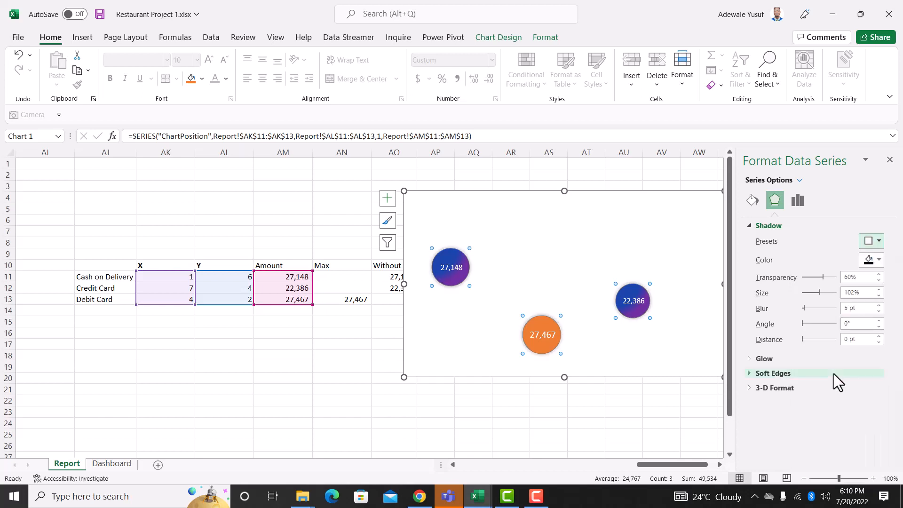
click(875, 262)
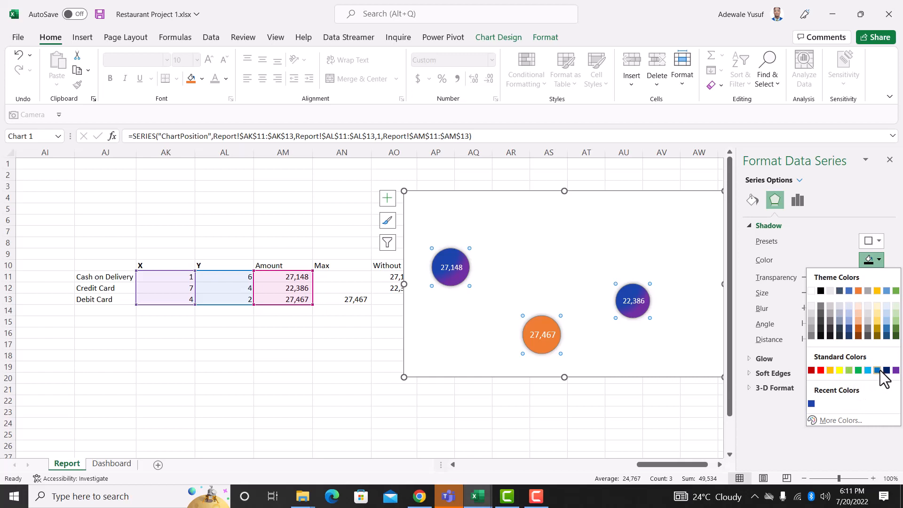
click(810, 404)
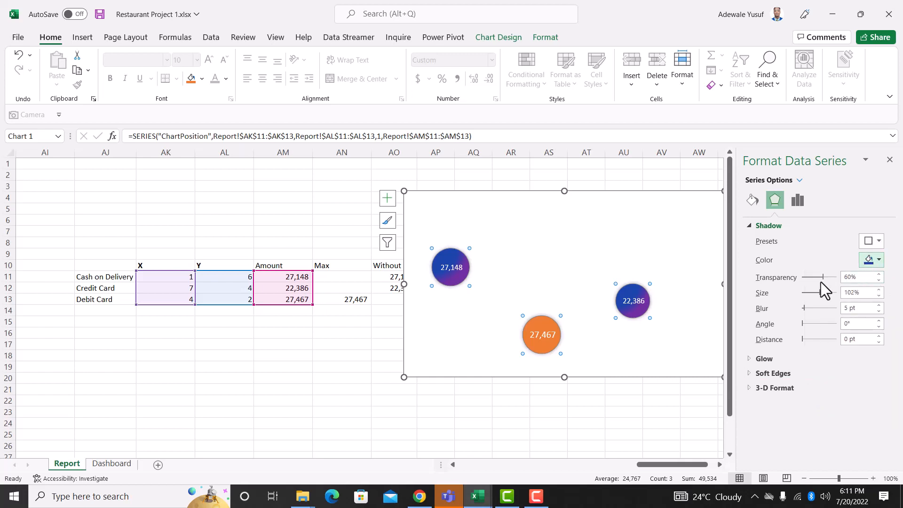
Set the bubbles' shadow to 4% transparency, 7 pt blur and 104% size, and nudge the plot area slightly
drag(822, 277, 802, 283)
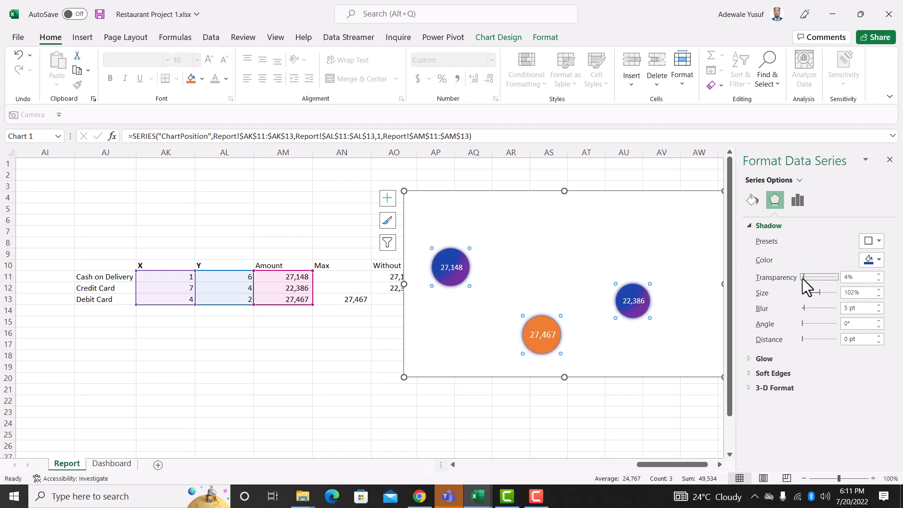
click(878, 305)
click(877, 305)
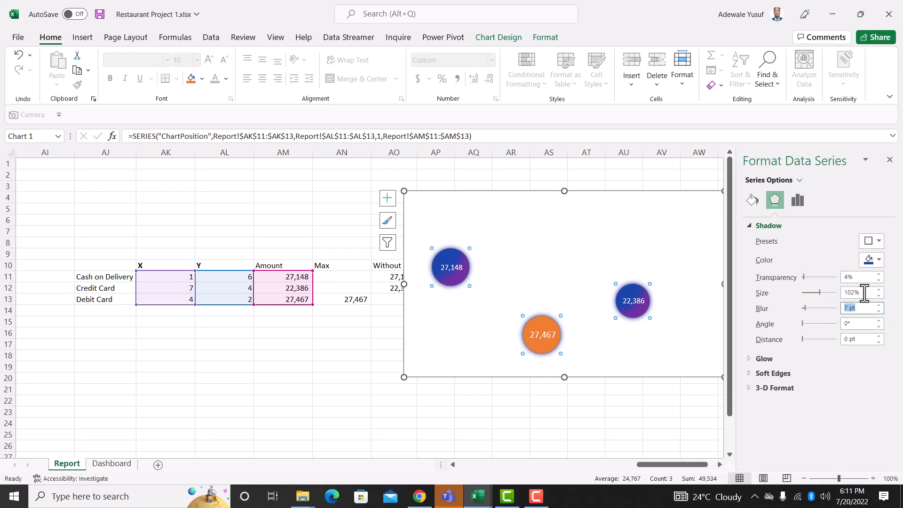
click(878, 290)
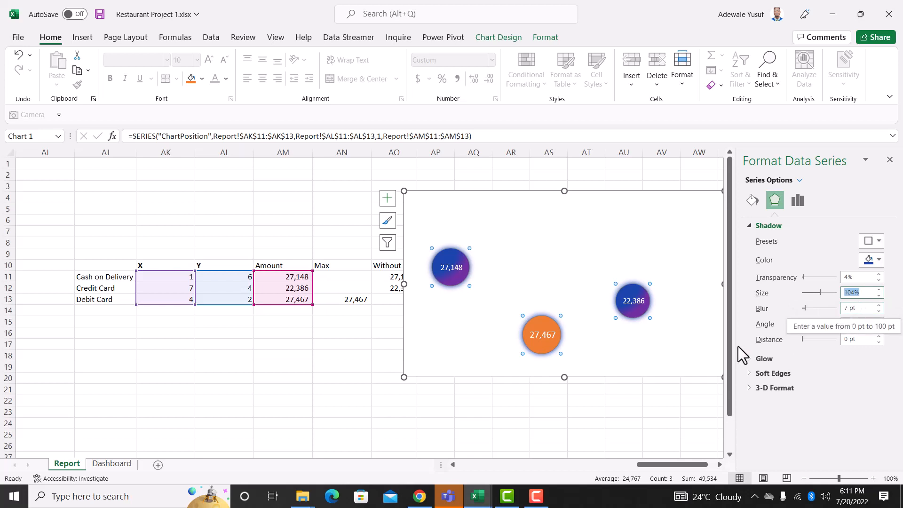
click(517, 211)
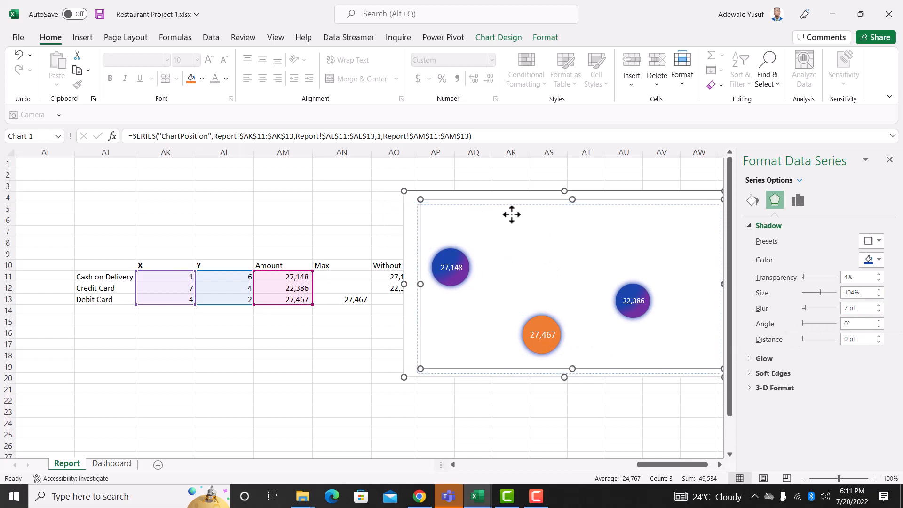
drag(510, 216, 544, 227)
Give the MAX series bubble the same gradient fill and change its purple stop at 69% to standard green
click(544, 334)
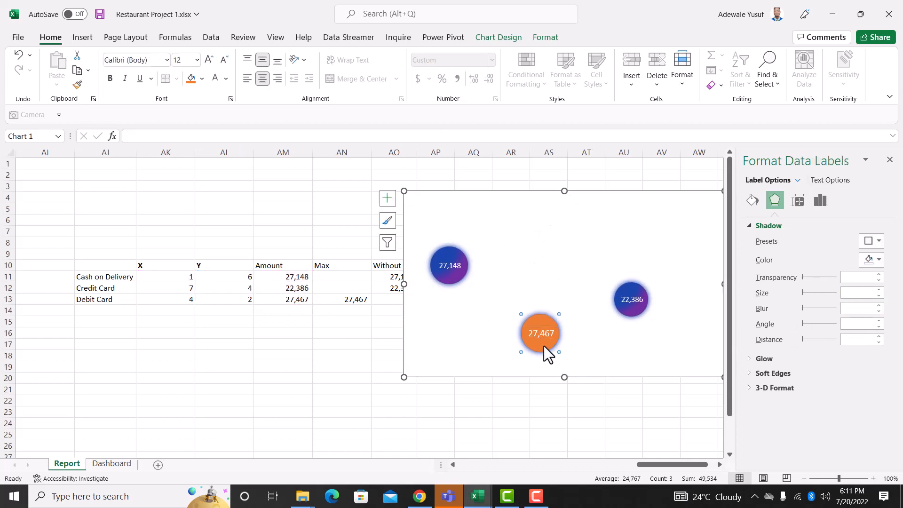
click(544, 345)
click(752, 201)
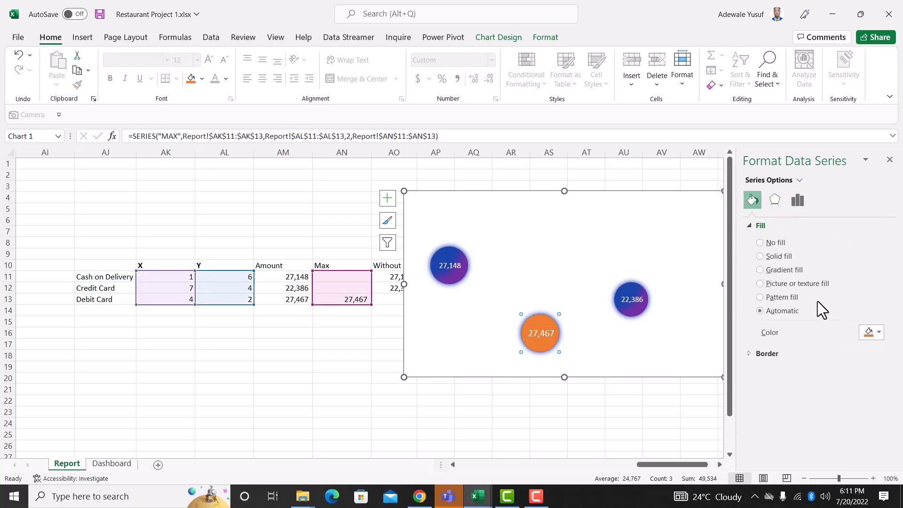
click(780, 274)
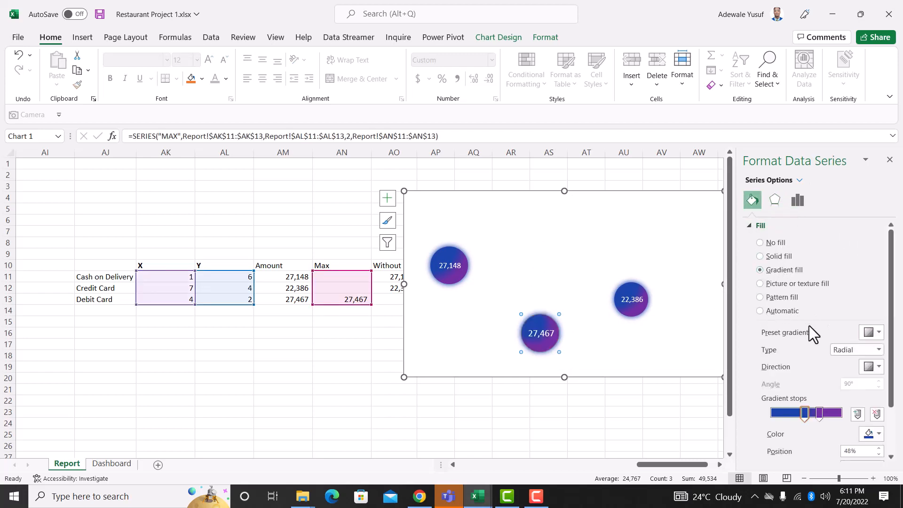
click(819, 414)
click(872, 433)
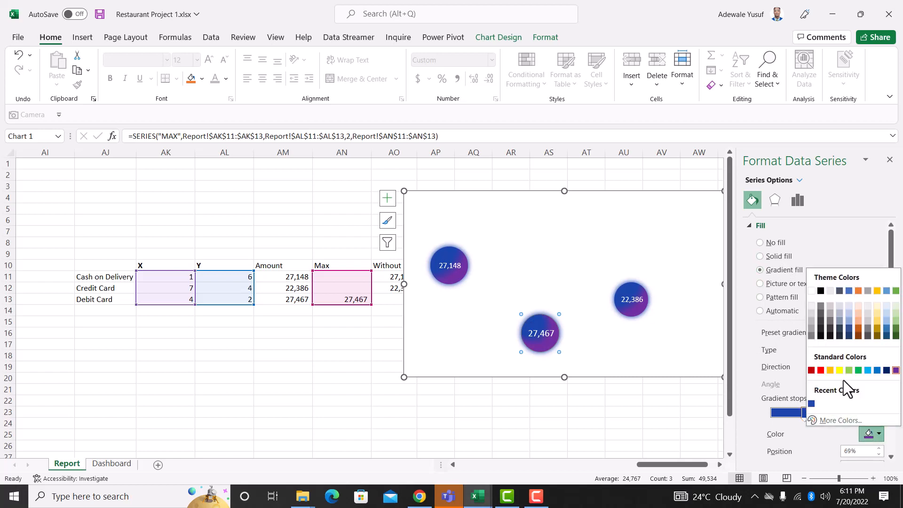
click(858, 370)
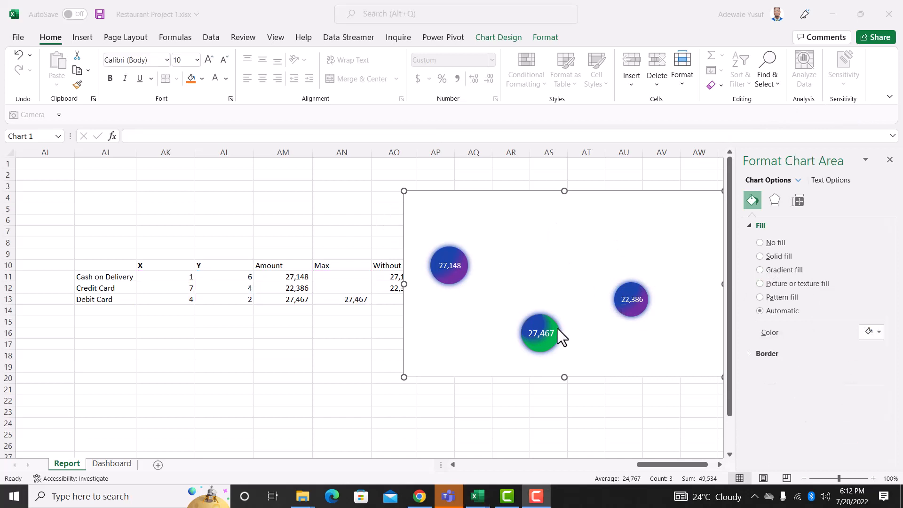
Add an outer center-offset shadow to the MAX bubble and color it green
click(551, 349)
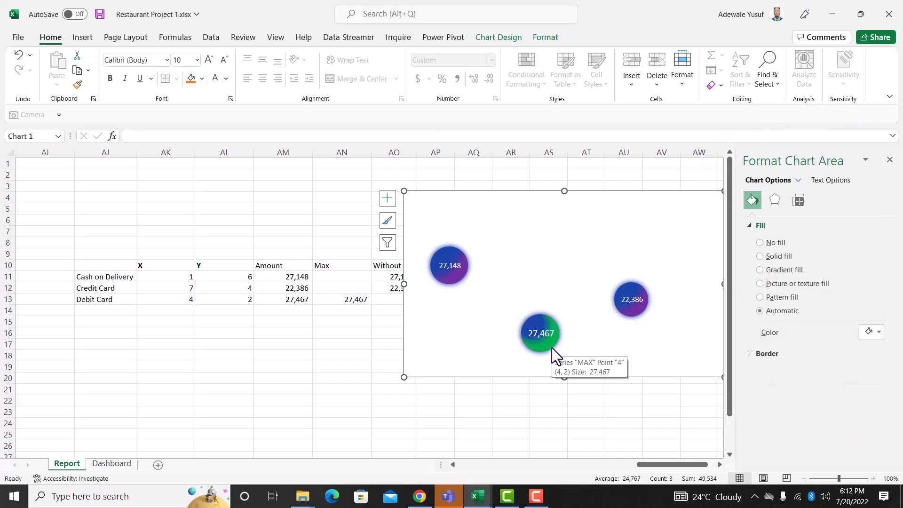
click(543, 346)
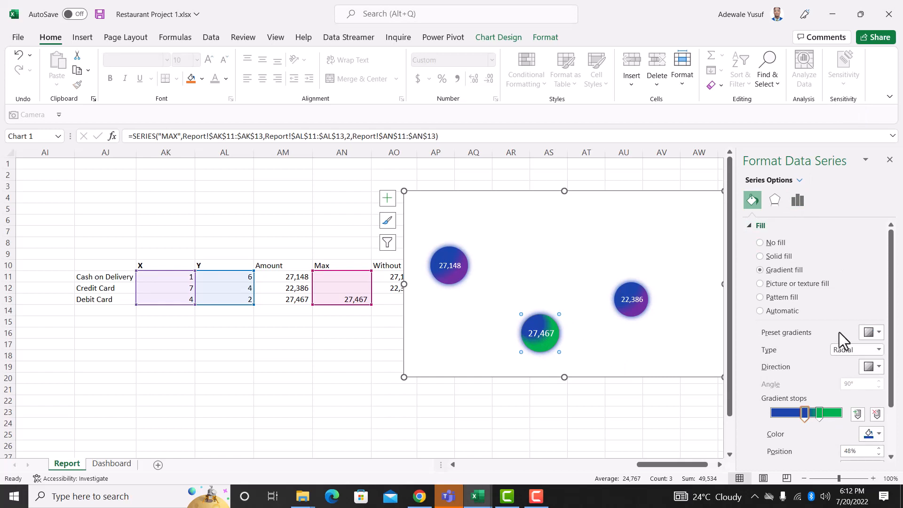
click(774, 199)
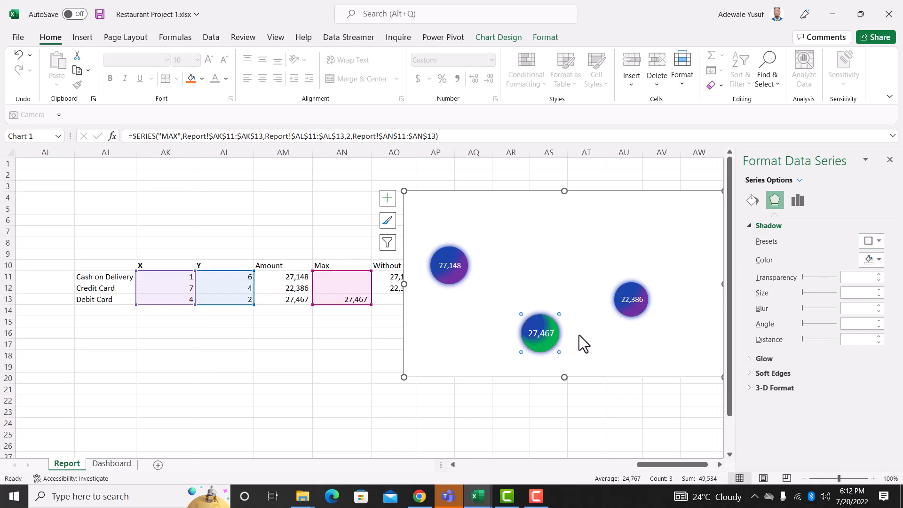
click(870, 242)
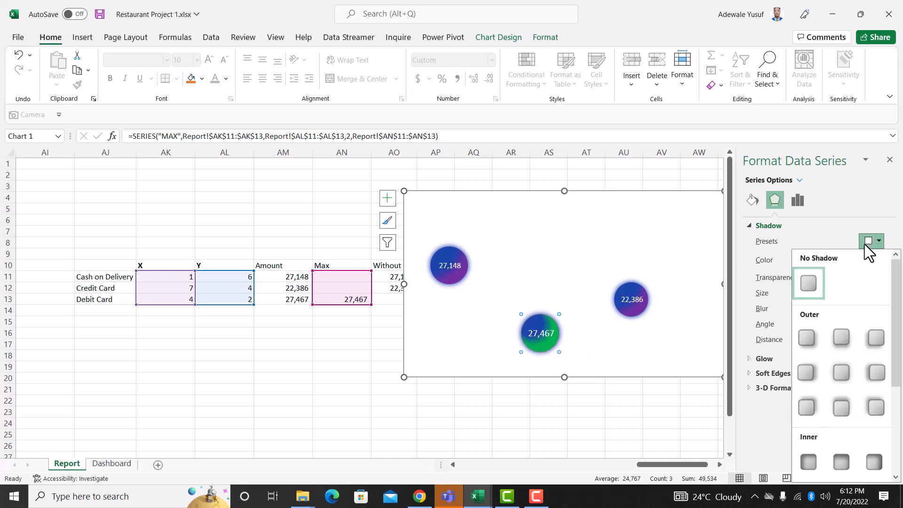
click(844, 376)
click(872, 260)
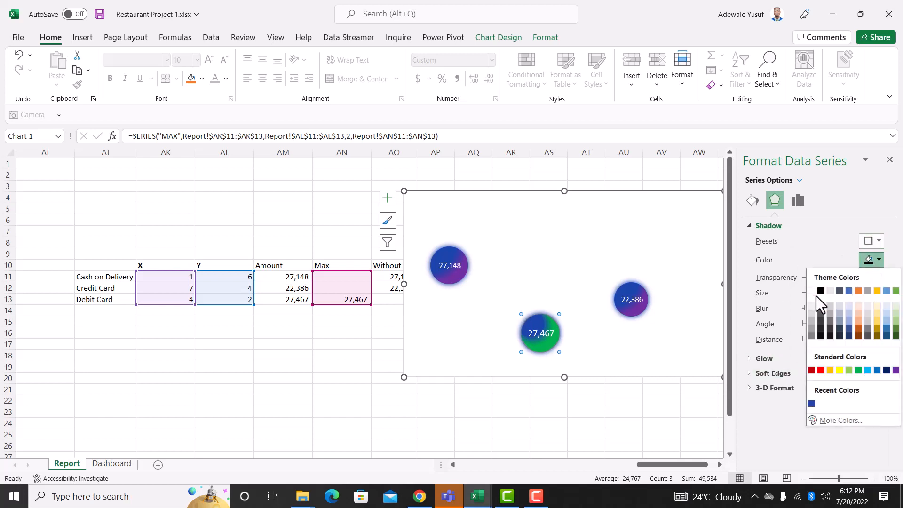
click(857, 370)
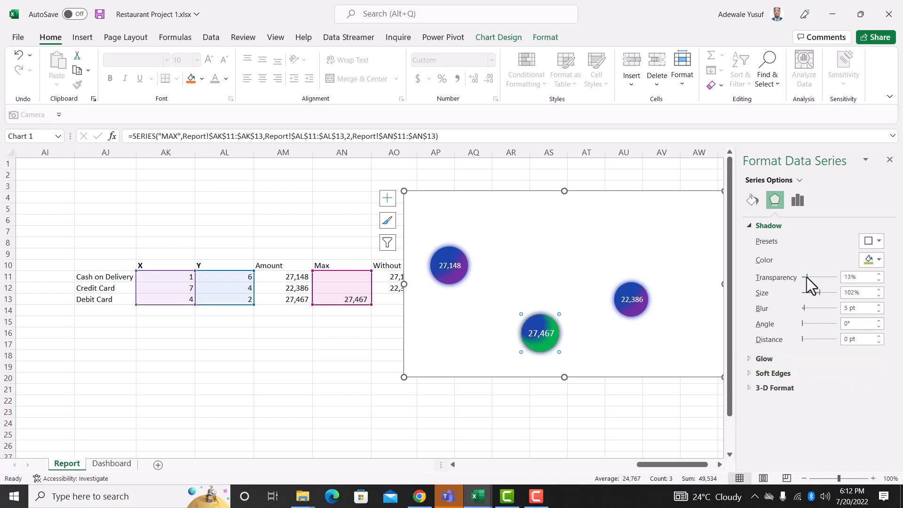
Set the MAX bubble's shadow to 8% transparency, 7 pt blur and 104% size, and nudge the plot area slightly
drag(806, 278, 804, 277)
click(879, 305)
click(879, 289)
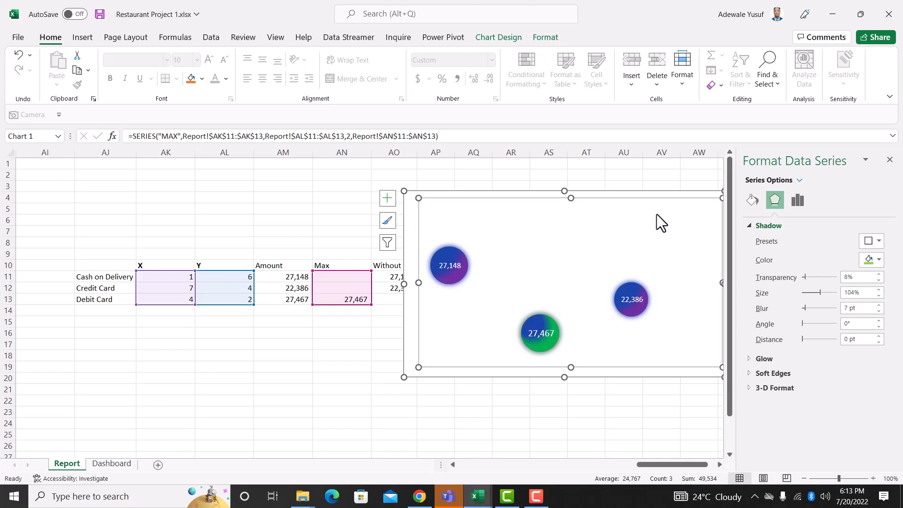
mouse_move(640, 213)
mouse_down()
mouse_move(630, 211)
mouse_move(639, 210)
mouse_up()
Cut the bubble chart from the Report sheet, paste it into the Dashboard sheet and place it in the empty central area
click(628, 193)
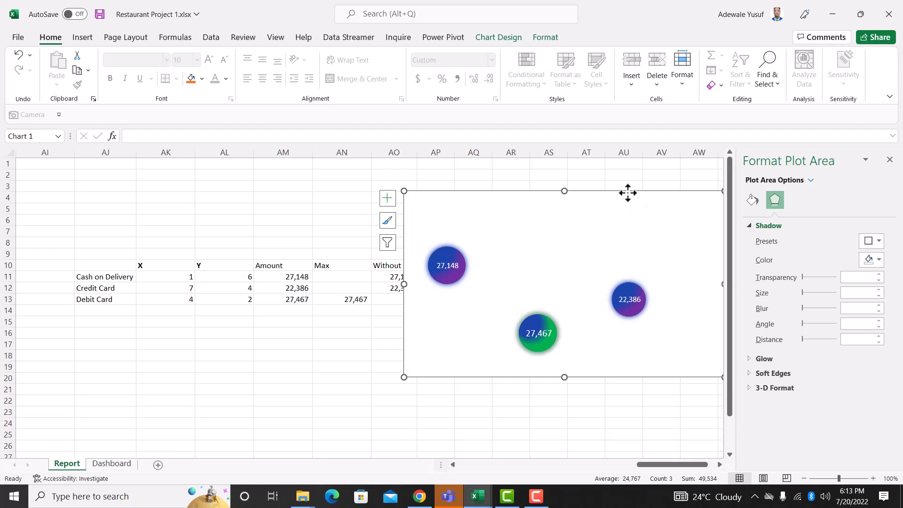
key(Delete)
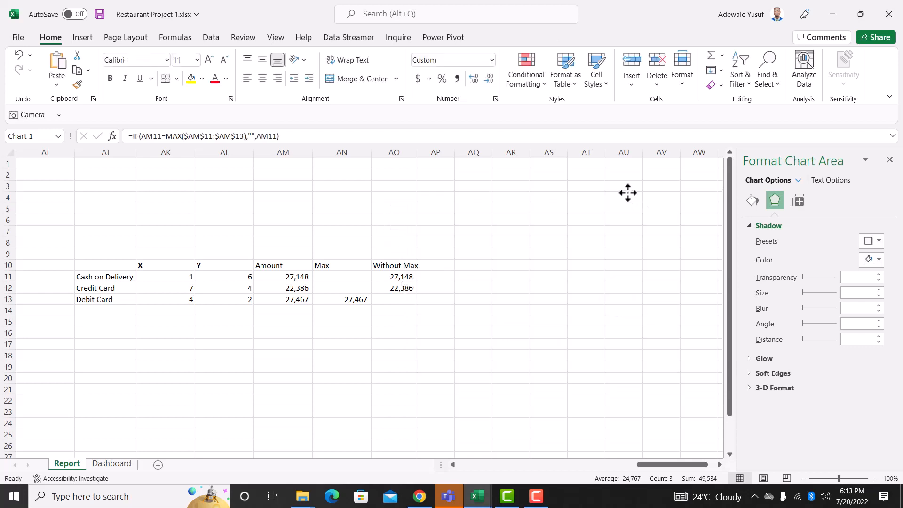
click(112, 463)
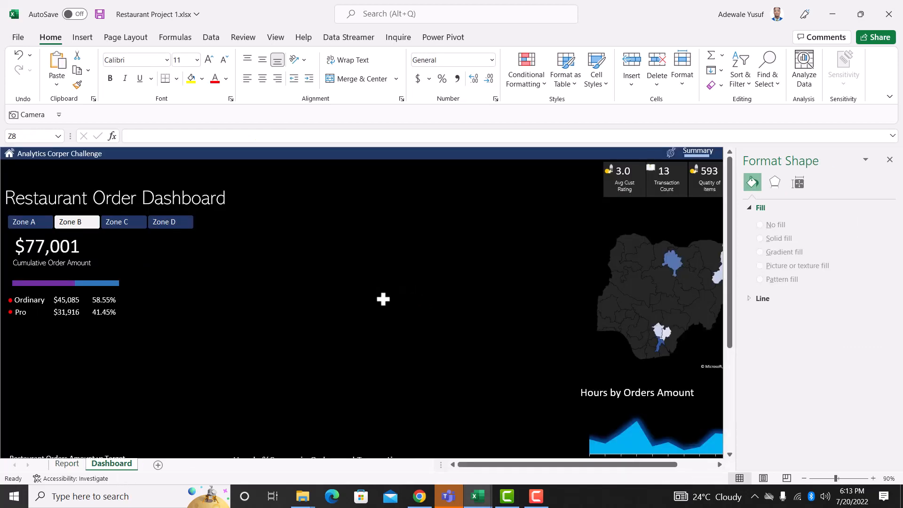
click(298, 306)
key(ctrl+v)
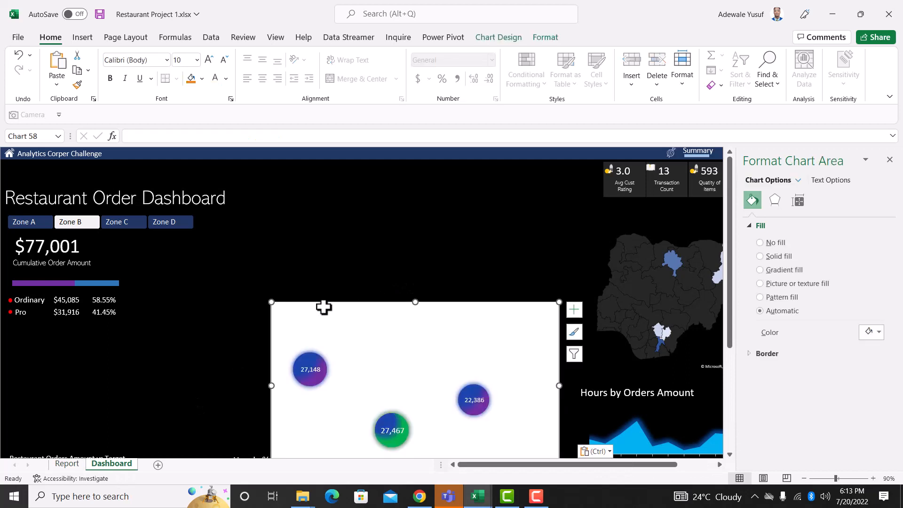
drag(324, 305, 286, 247)
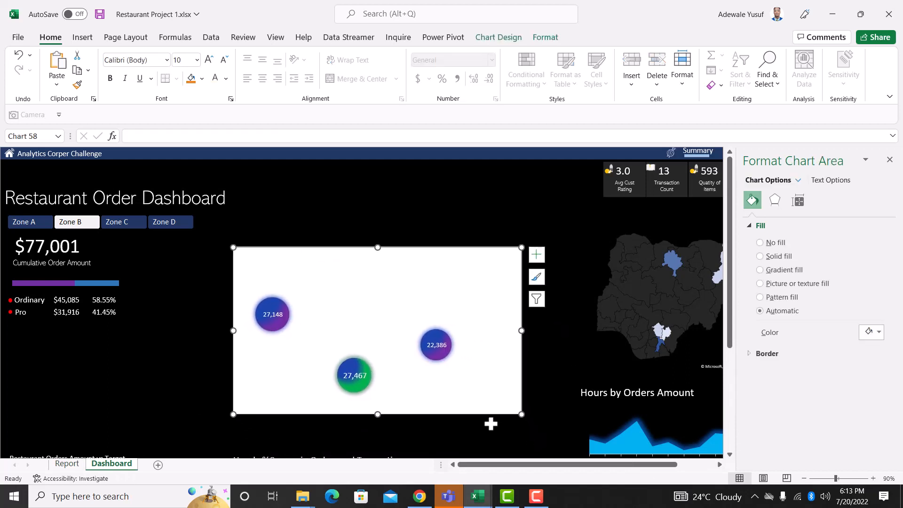
Enlarge the pasted bubble chart to about 3.71" high by 6.56" wide and remove its background fill
drag(522, 414, 566, 435)
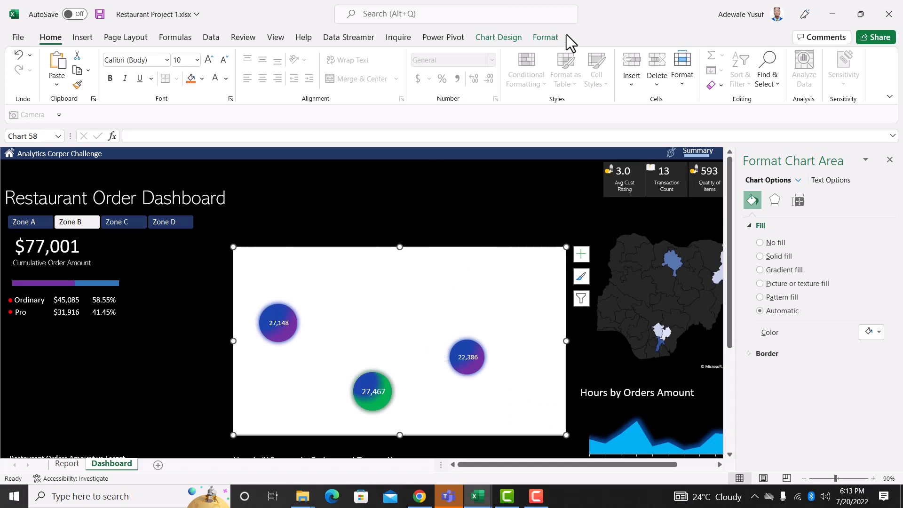
click(484, 40)
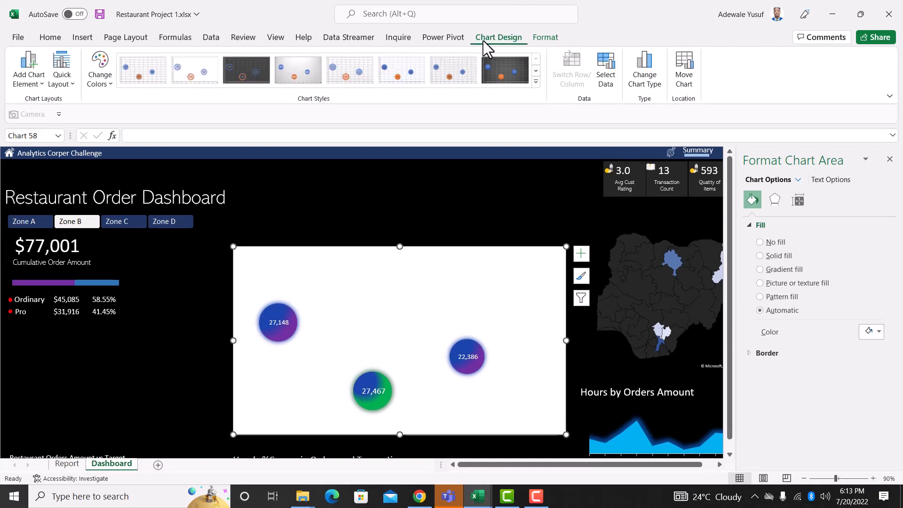
click(547, 41)
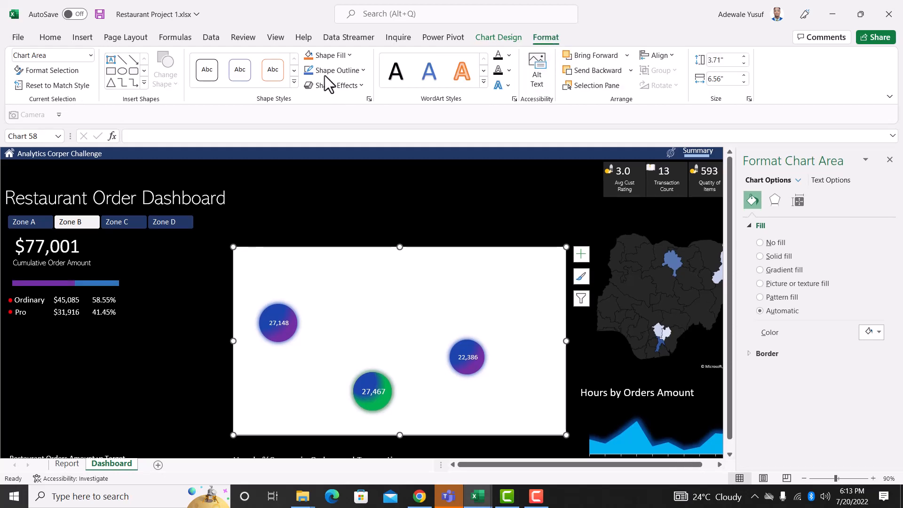
click(343, 57)
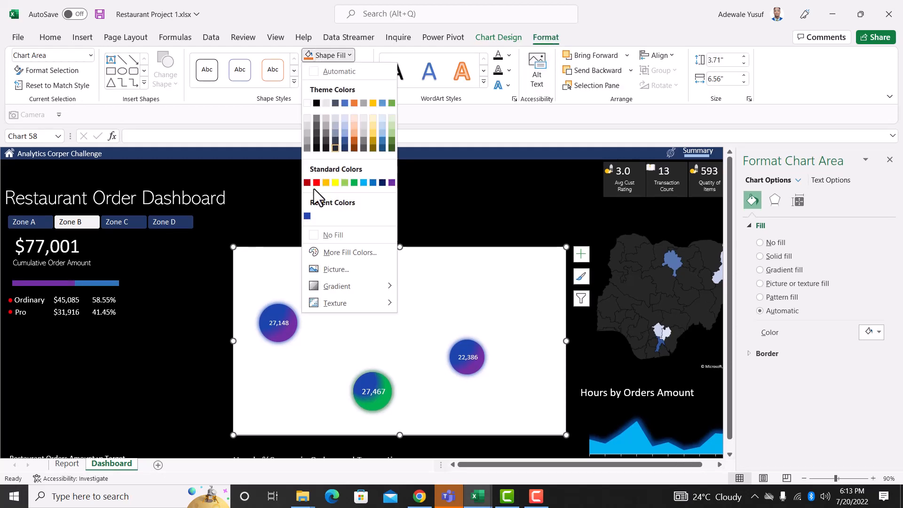
click(328, 233)
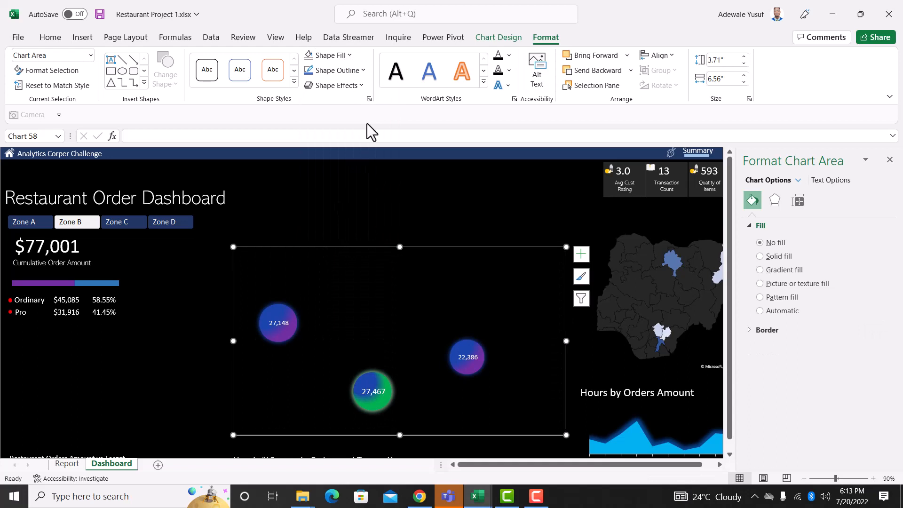
Enlarge the bubble chart to about 4.28" high by 7.17" wide and shift it slightly down in the dashboard's central area
click(357, 71)
click(351, 251)
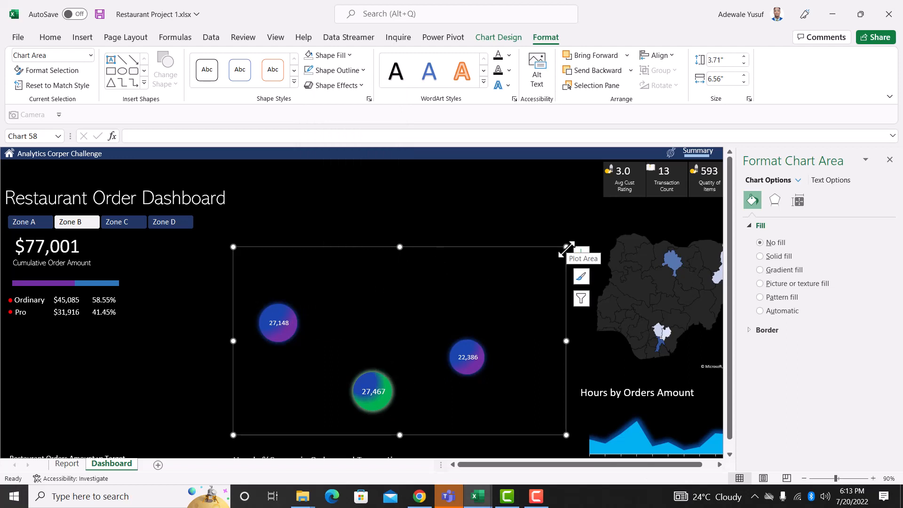
drag(566, 246, 597, 217)
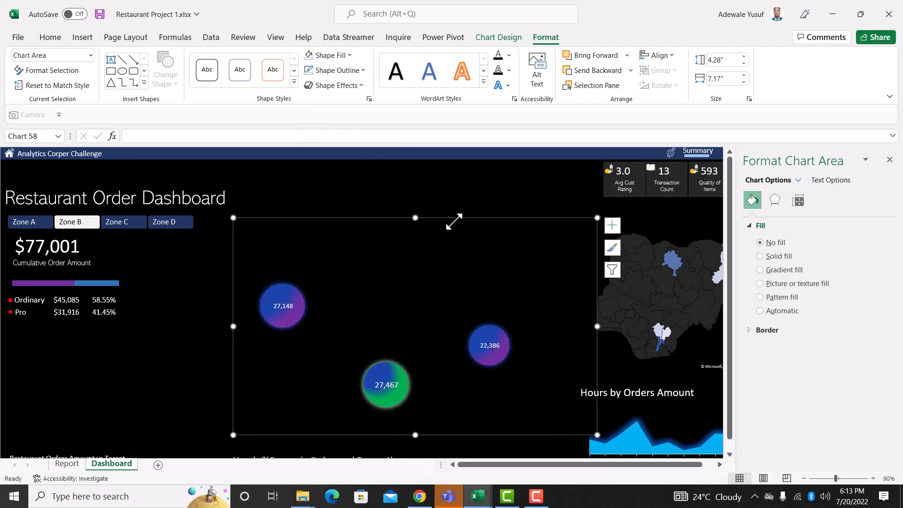
drag(453, 221, 443, 233)
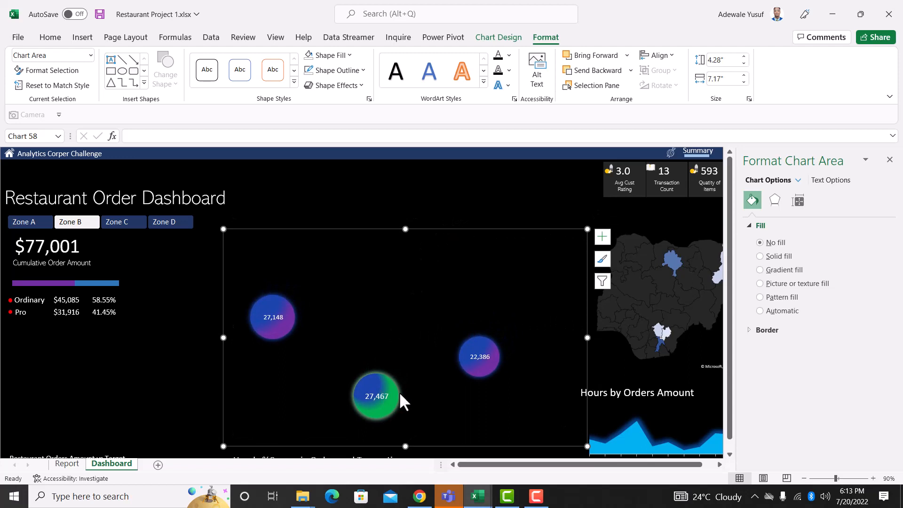
Set the shadow blur of the green MAX bubble to 39 pt
click(392, 394)
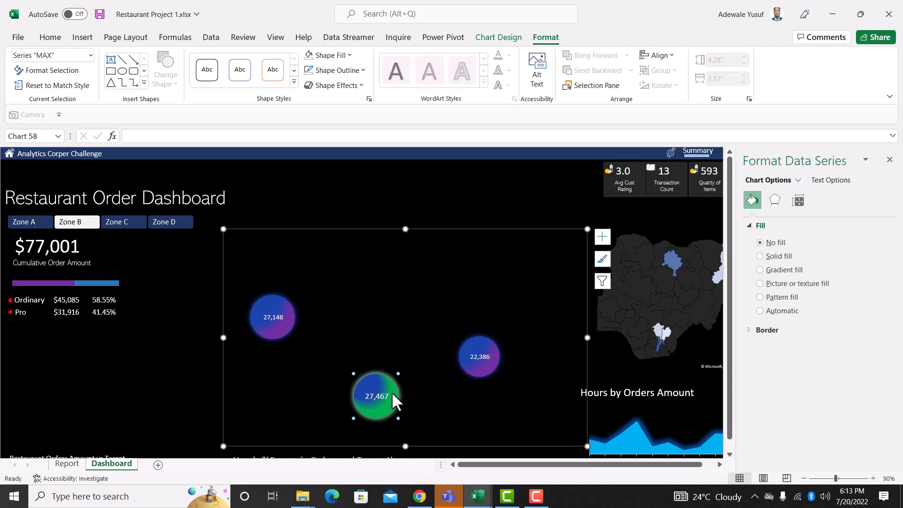
click(774, 201)
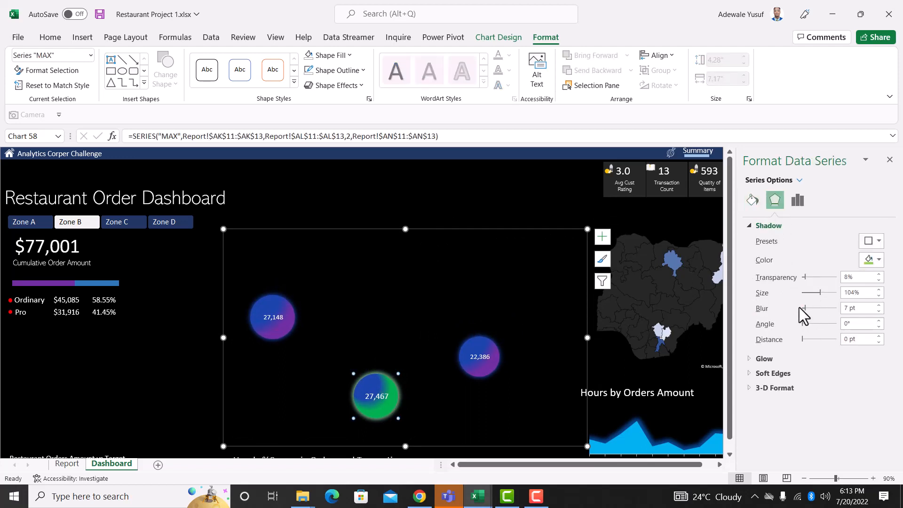
drag(802, 307, 817, 306)
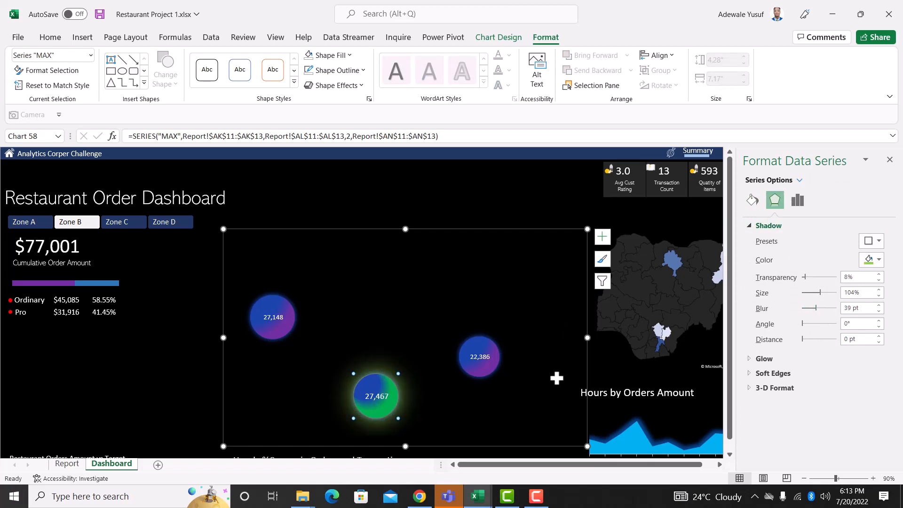
Increase the shadow blur and size of the ChartPosition series bubbles for a stronger blue glow
click(481, 372)
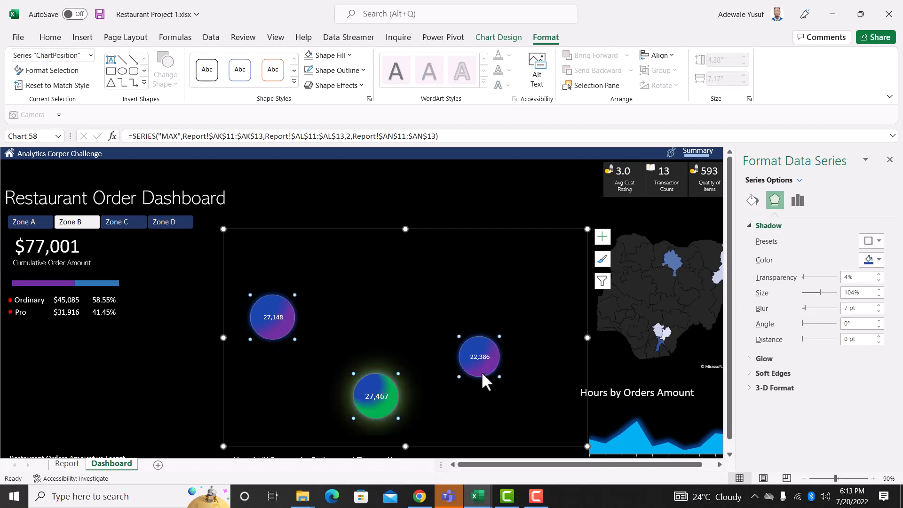
click(802, 307)
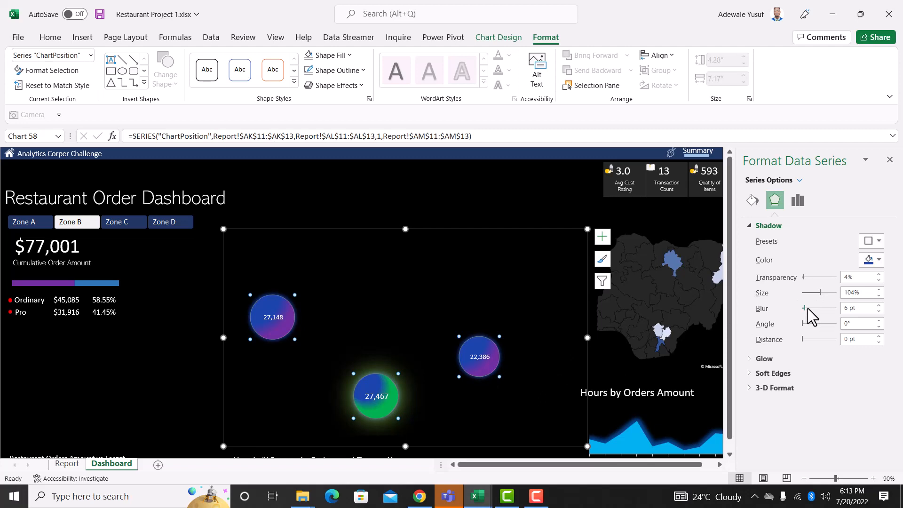
click(808, 309)
click(878, 290)
double_click(878, 305)
click(442, 184)
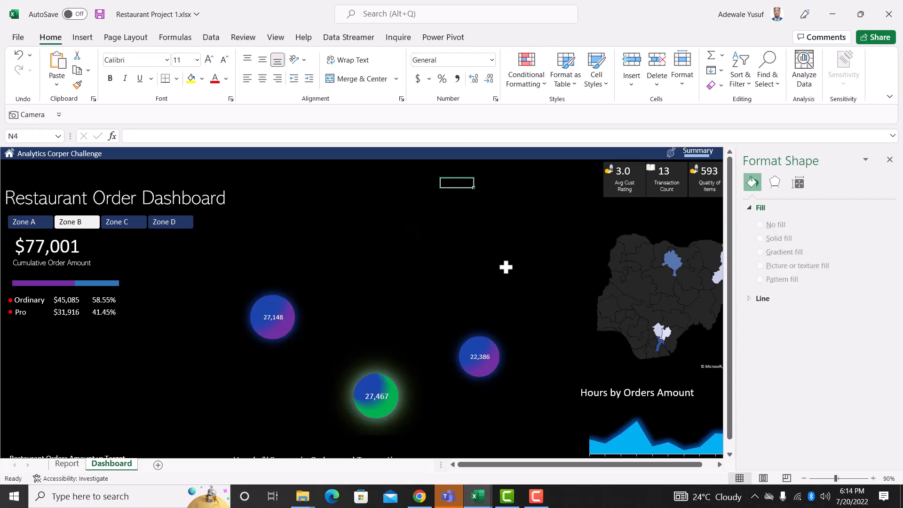
Close the formatting pane and move the bubble chart slightly higher in the dashboard's central area
scroll(506, 267, down, 1)
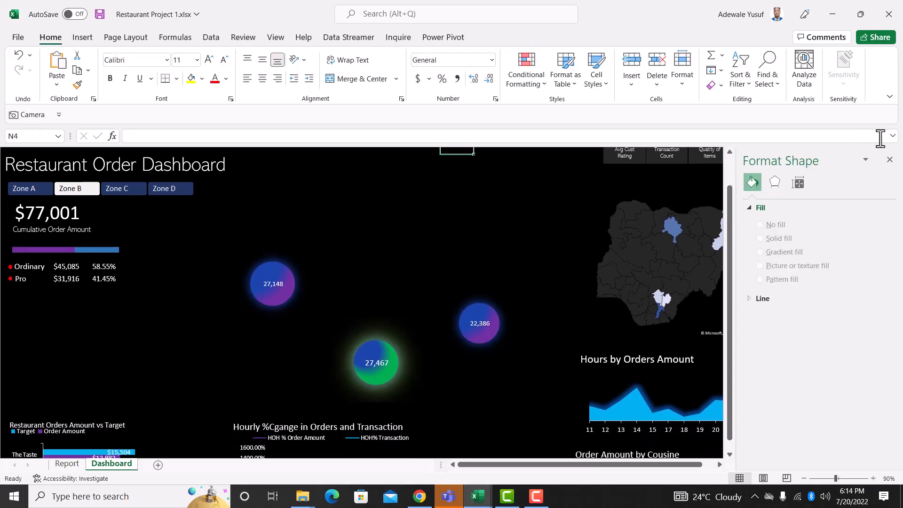
click(887, 159)
scroll(368, 306, up, 1)
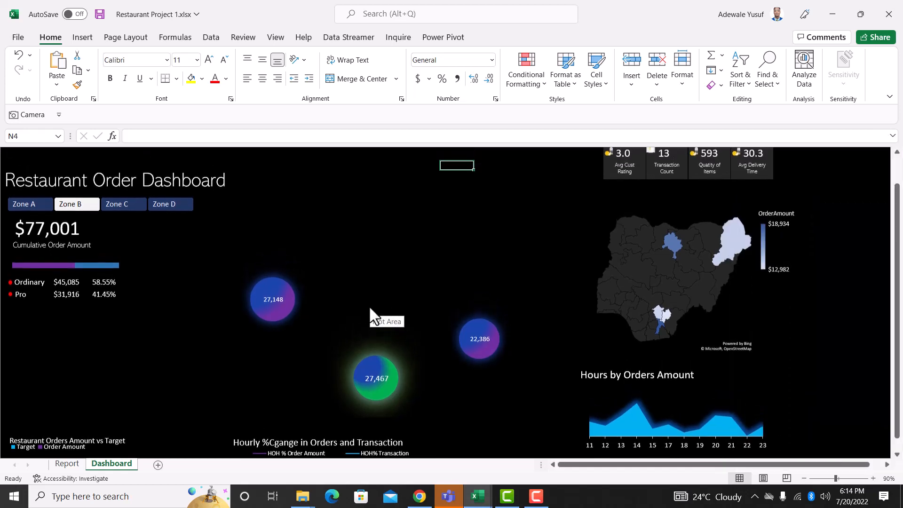
click(393, 328)
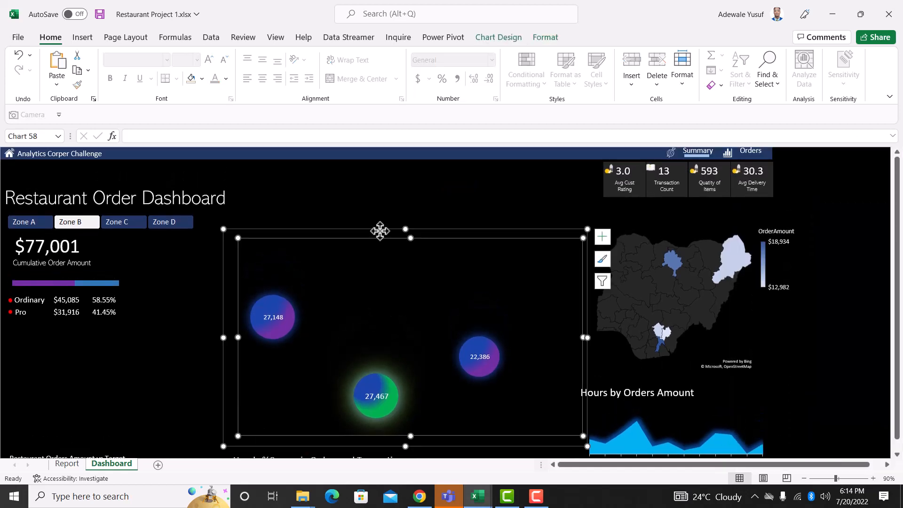
drag(379, 229, 383, 217)
click(384, 214)
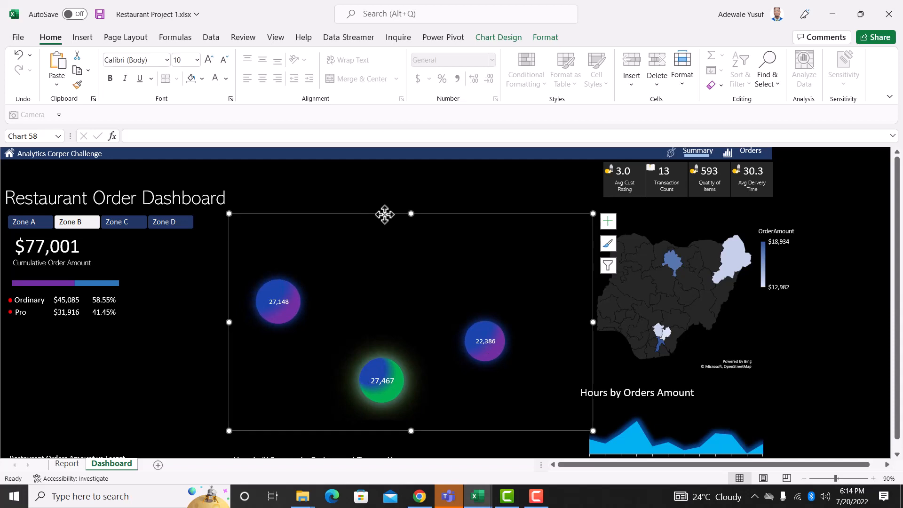
drag(385, 214, 385, 206)
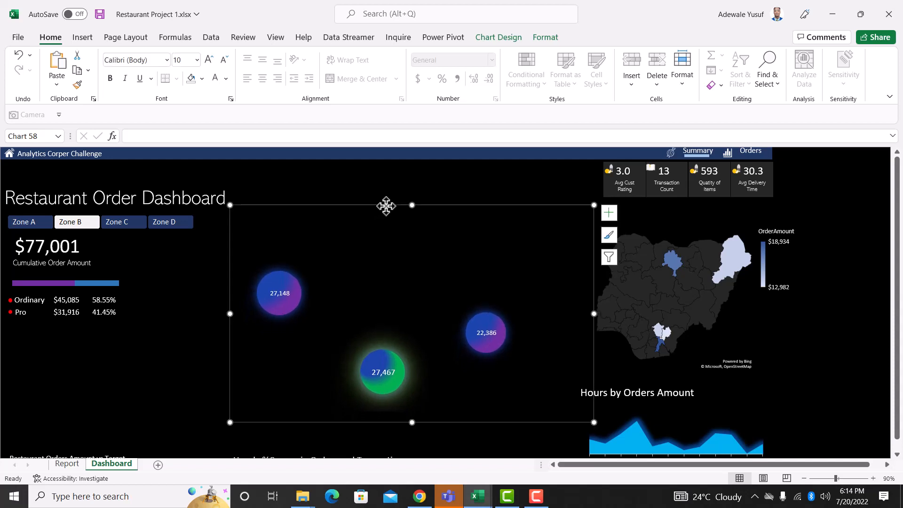
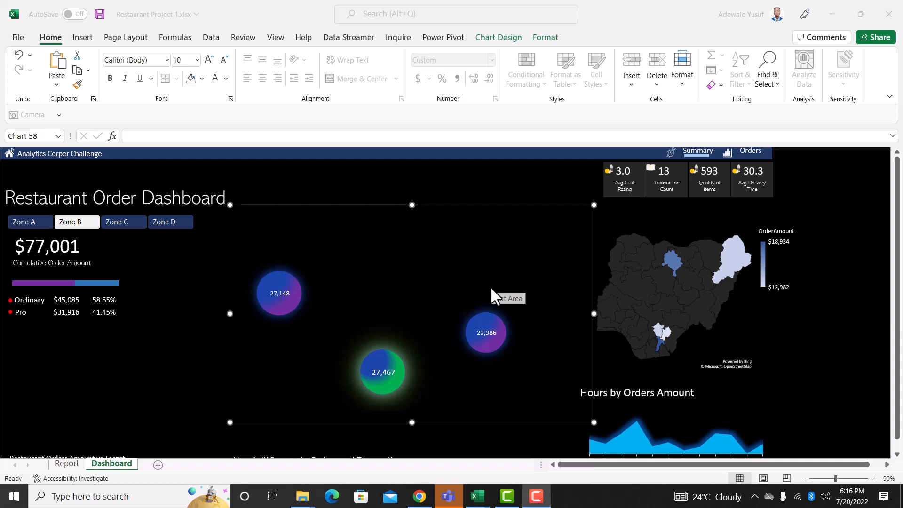
Copy the payment-mode PivotTable (AF10:AH14) on the Report sheet and paste it at AF19
click(69, 464)
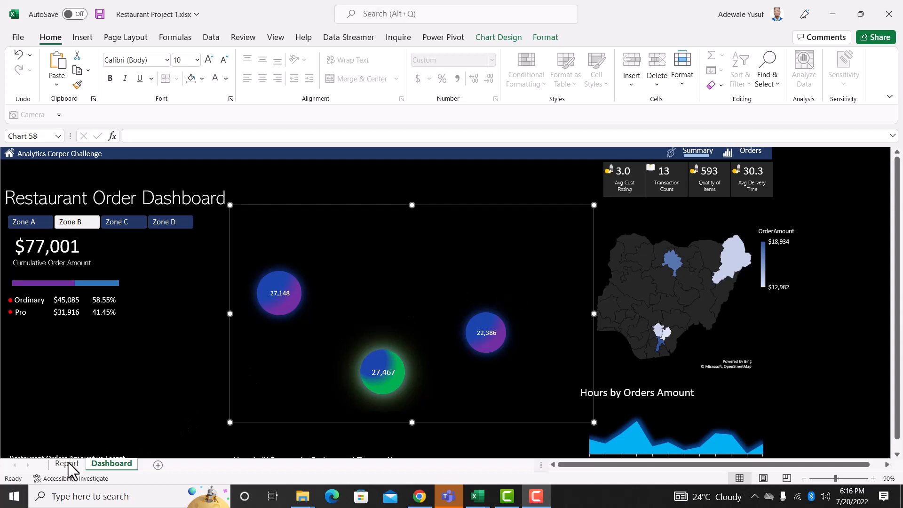
click(68, 463)
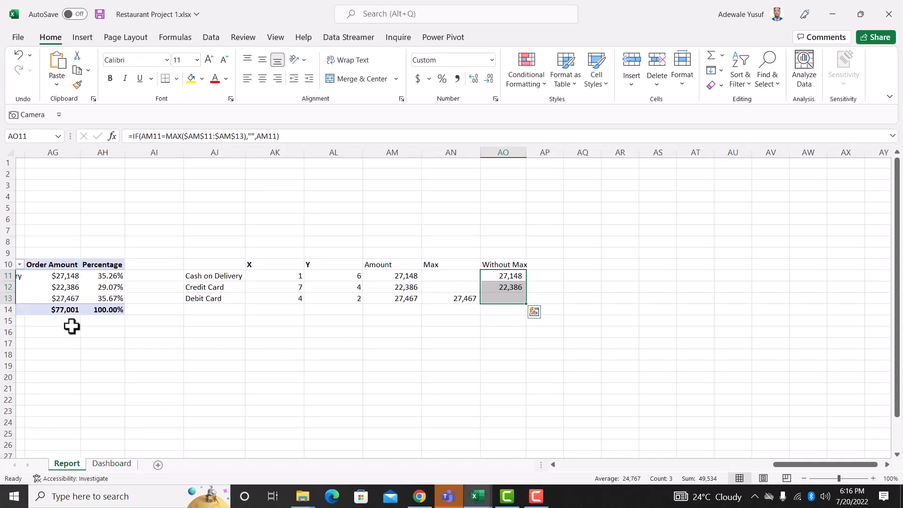
scroll(69, 327, left, 2)
click(107, 268)
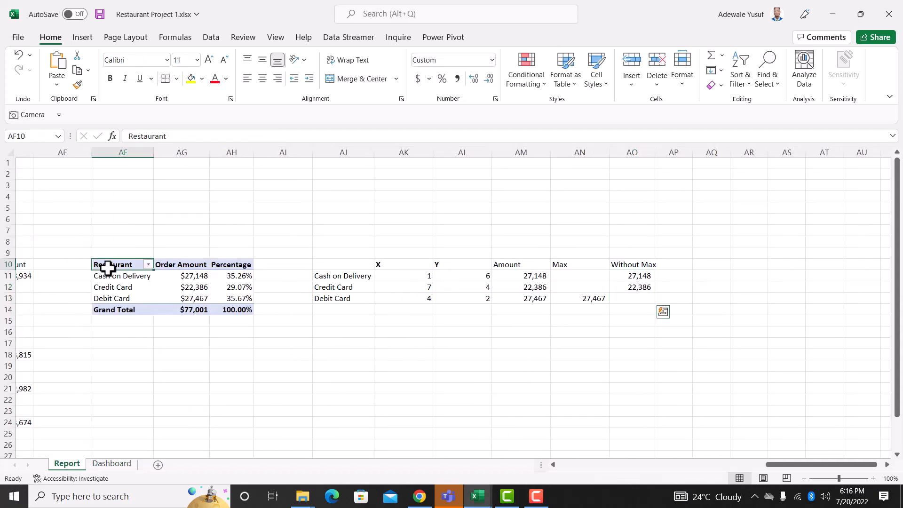
drag(107, 268, 226, 319)
key(ctrl+c)
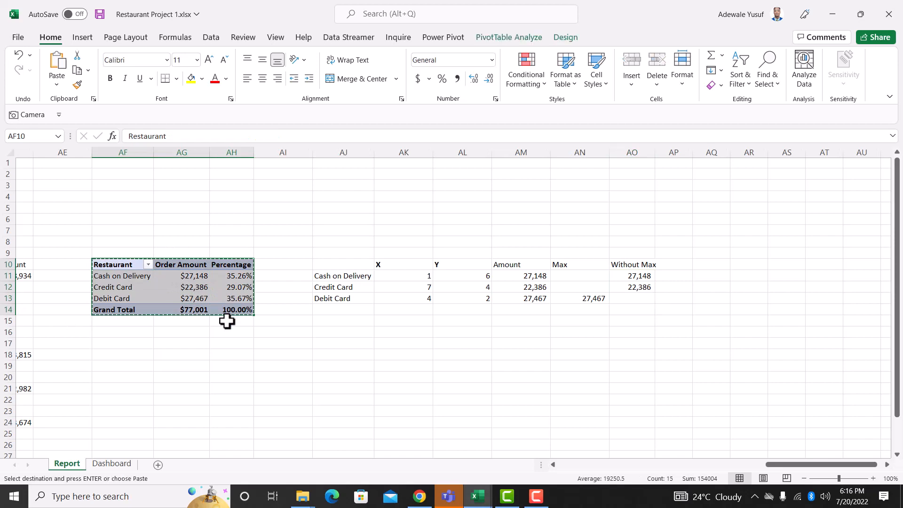
click(121, 365)
key(ctrl+v)
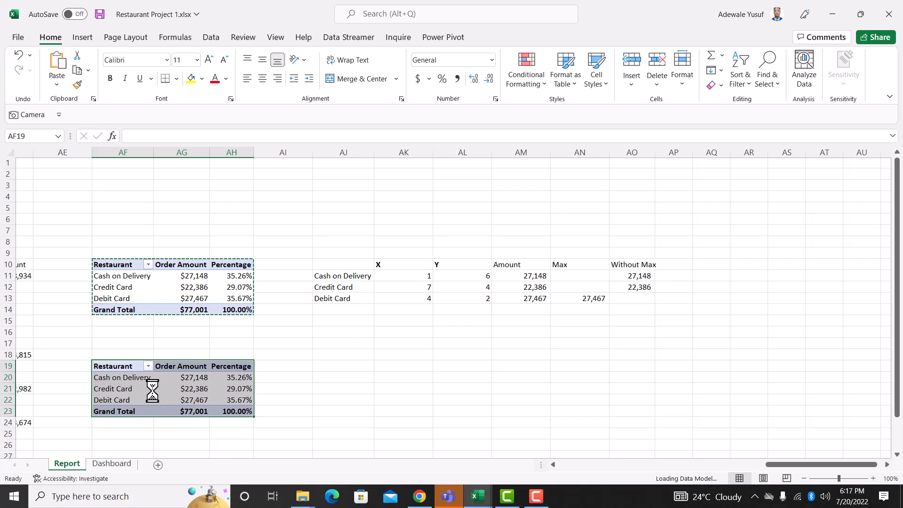
Show the field list of the copied PivotTable and remove its Percentage and Payment Mode fields
click(152, 390)
drag(152, 390, 151, 390)
right_click(151, 390)
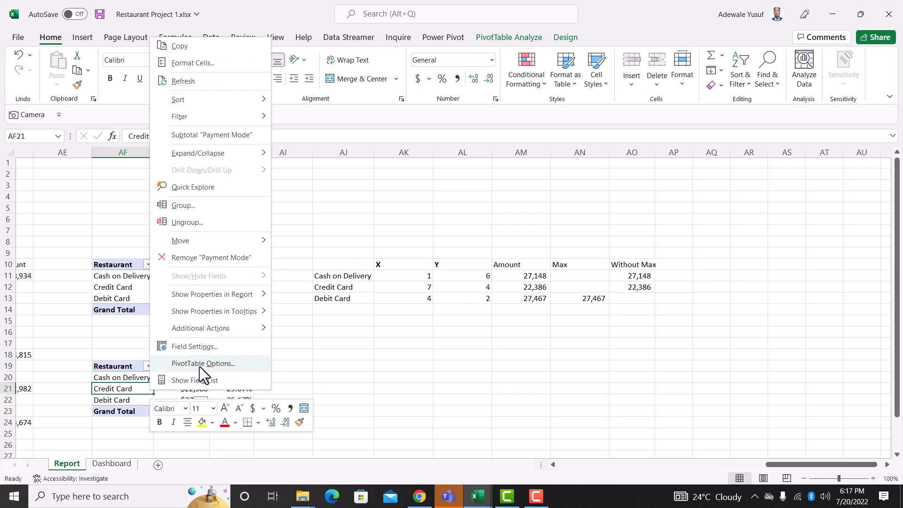
click(207, 380)
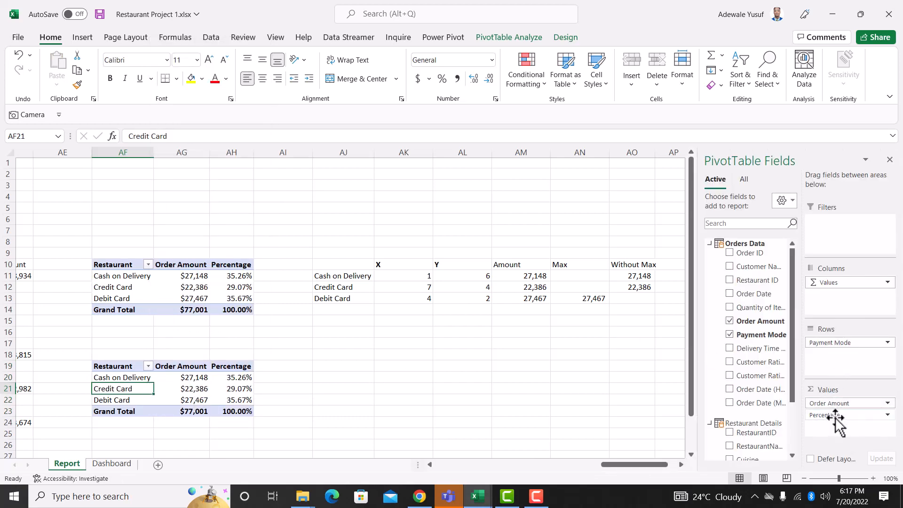
drag(836, 417, 797, 441)
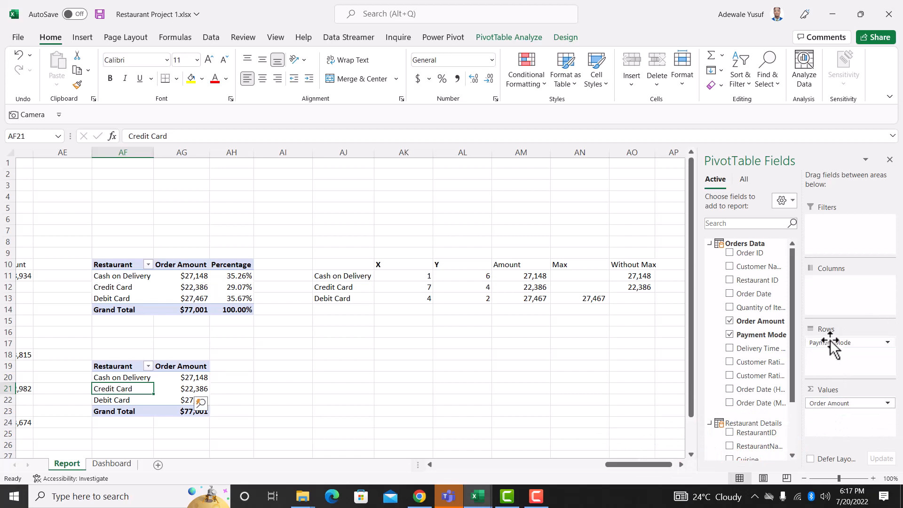
drag(830, 339, 621, 419)
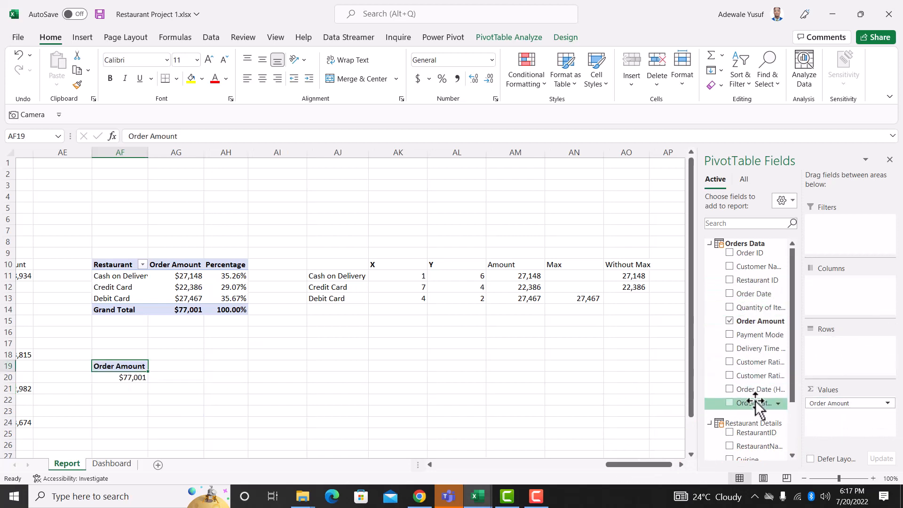
Add the Target field to the copied PivotTable's values and apply comma style to its total in AG20
scroll(752, 409, down, 2)
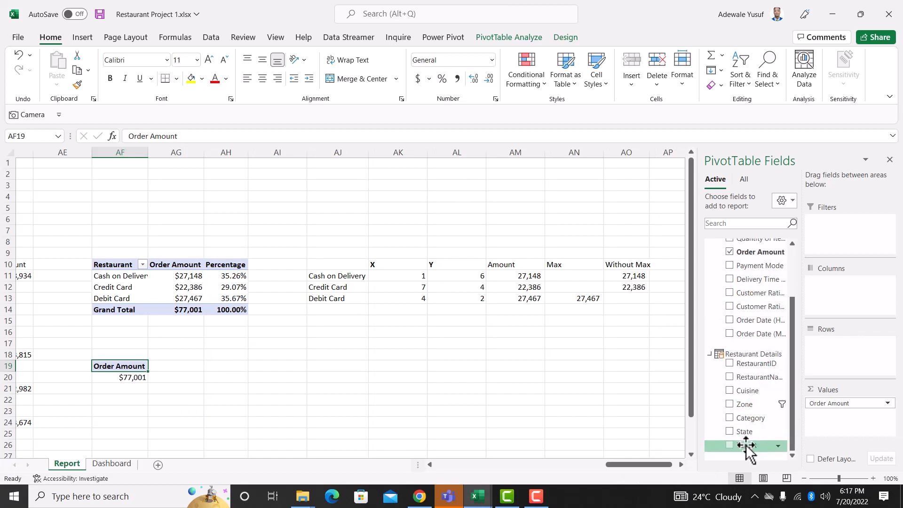
drag(747, 447, 839, 414)
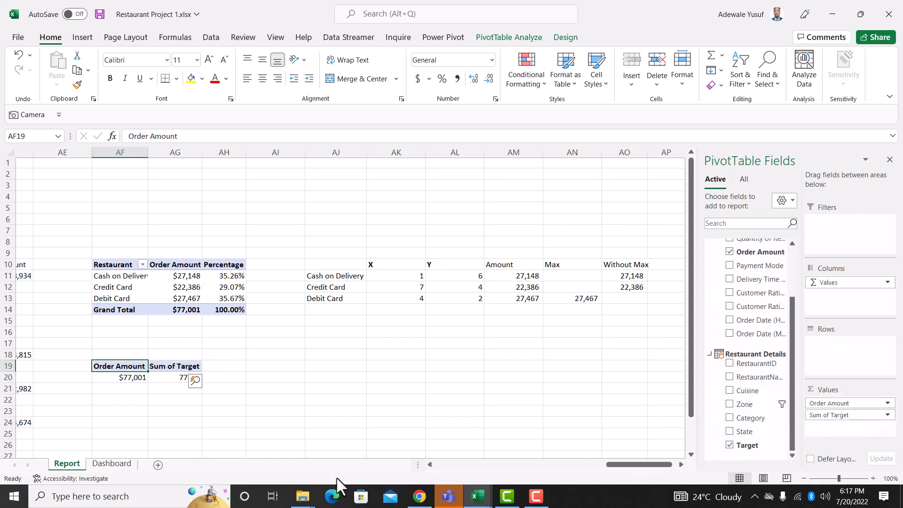
click(199, 379)
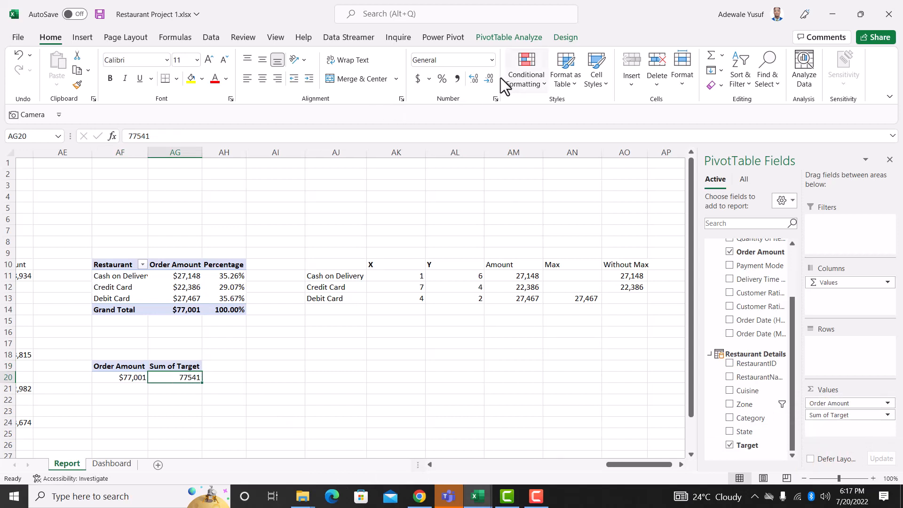
click(460, 83)
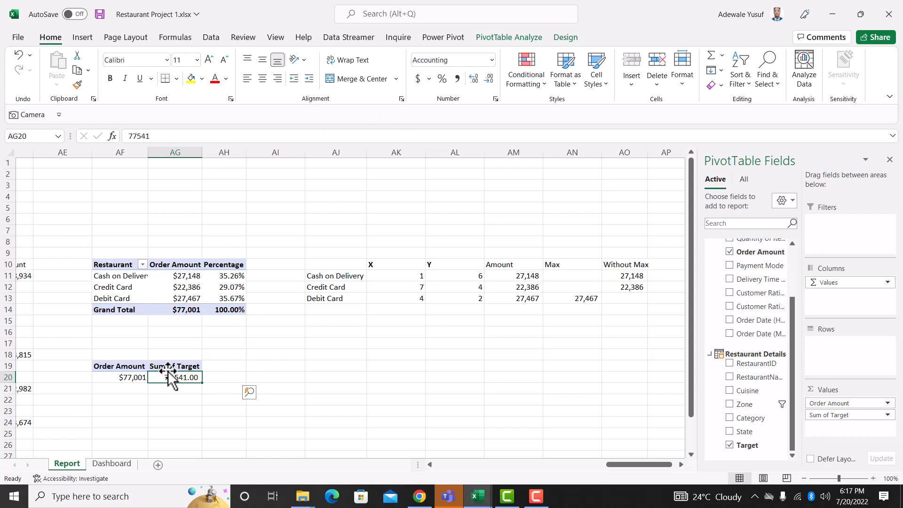
Move the copied PivotTable's Values field from columns to rows and autofit the width of column AG
click(135, 376)
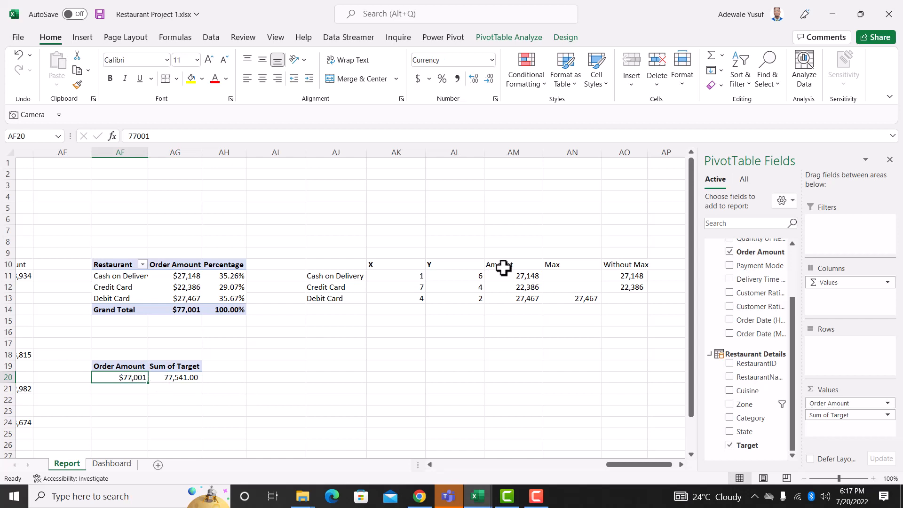
key(Right)
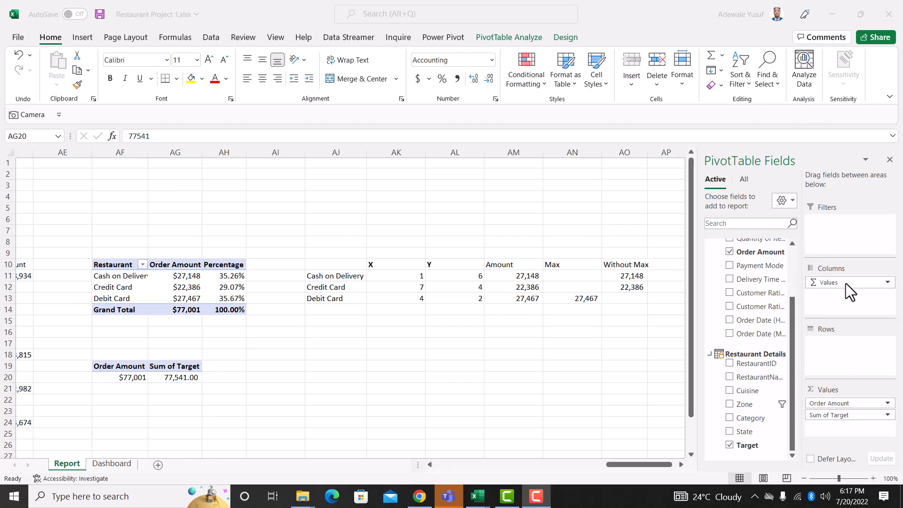
drag(845, 283, 833, 367)
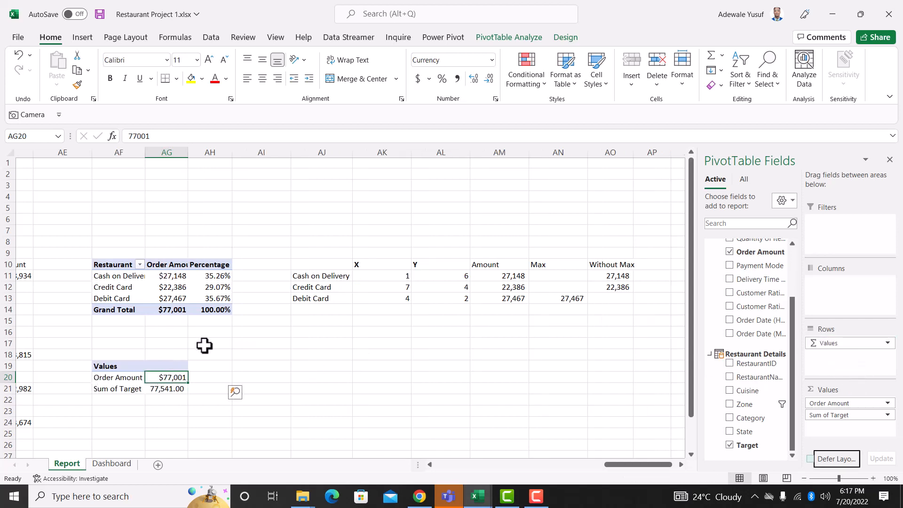
double_click(187, 152)
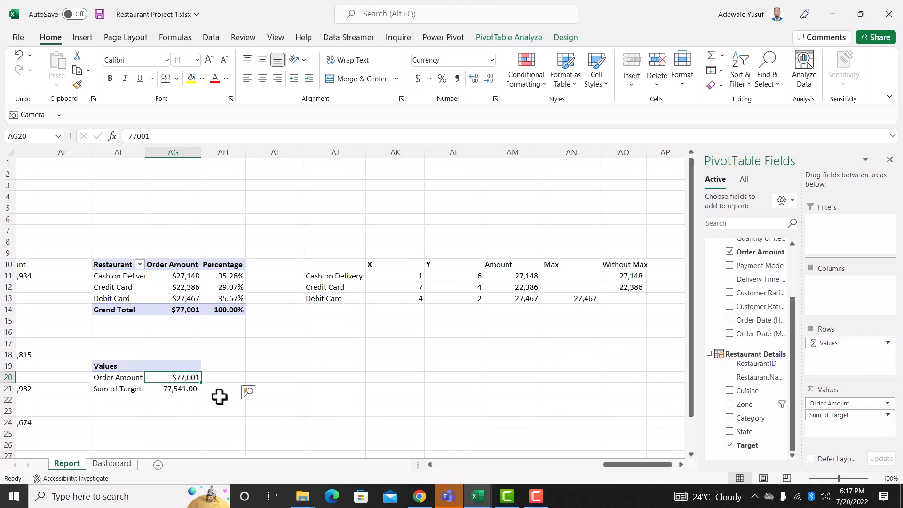
Enter the heading "Percentage" in AH19 beside the copied PivotTable
click(244, 366)
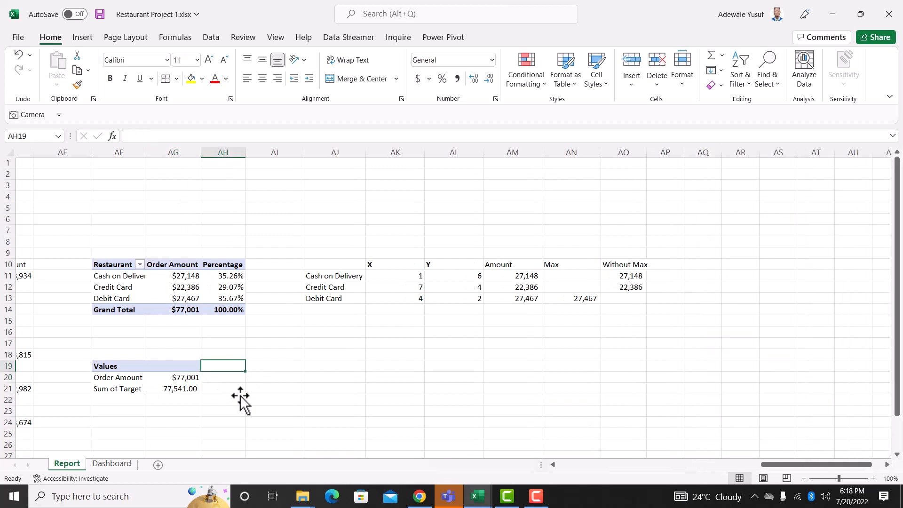
text(Pe)
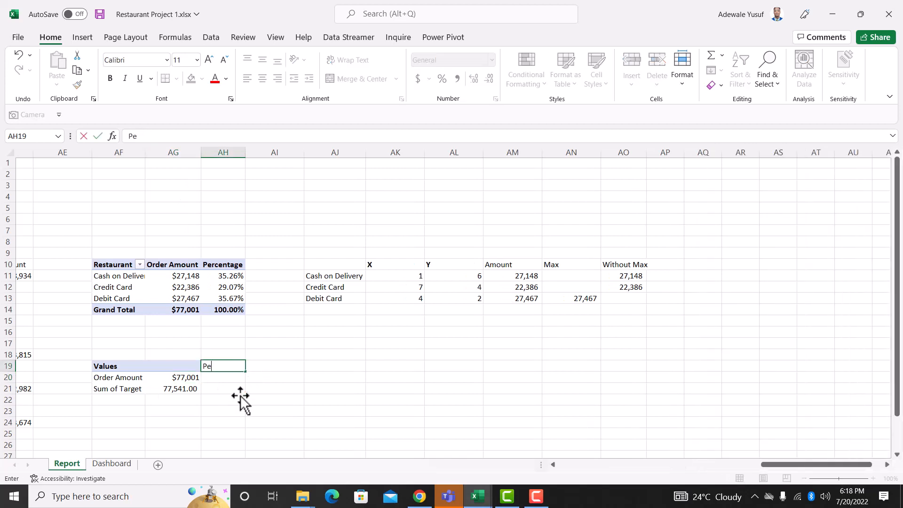
text(rcentage)
key(Return)
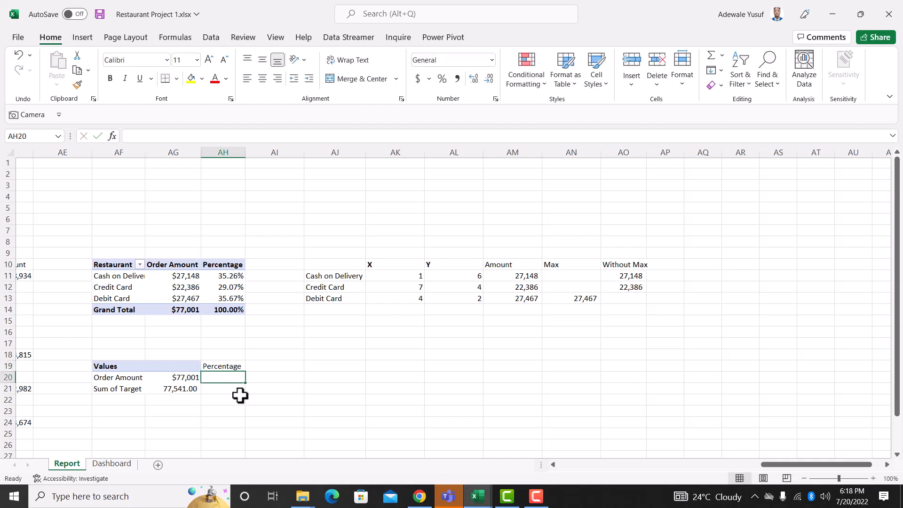
Calculate the order amount as a share of the target in AH20 with =AG20/AG21 and apply the percentage format
text(=)
key(Left)
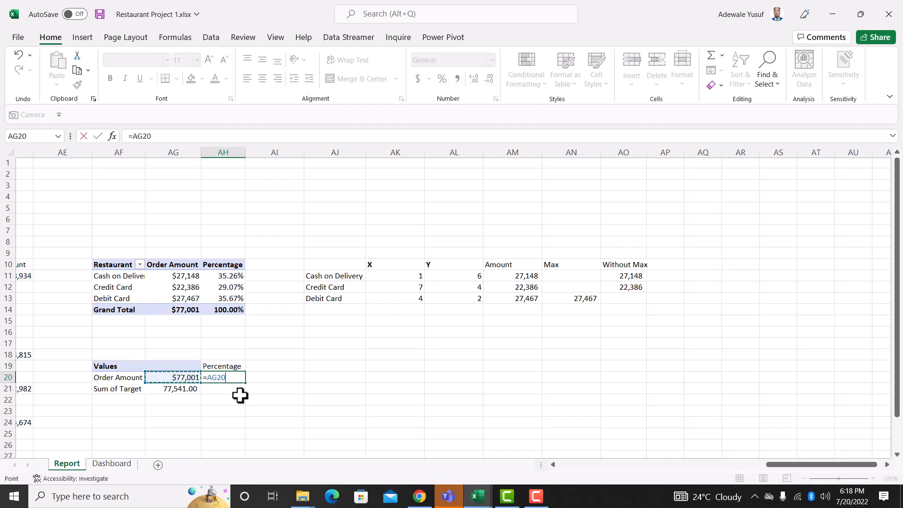
text(/)
key(Left)
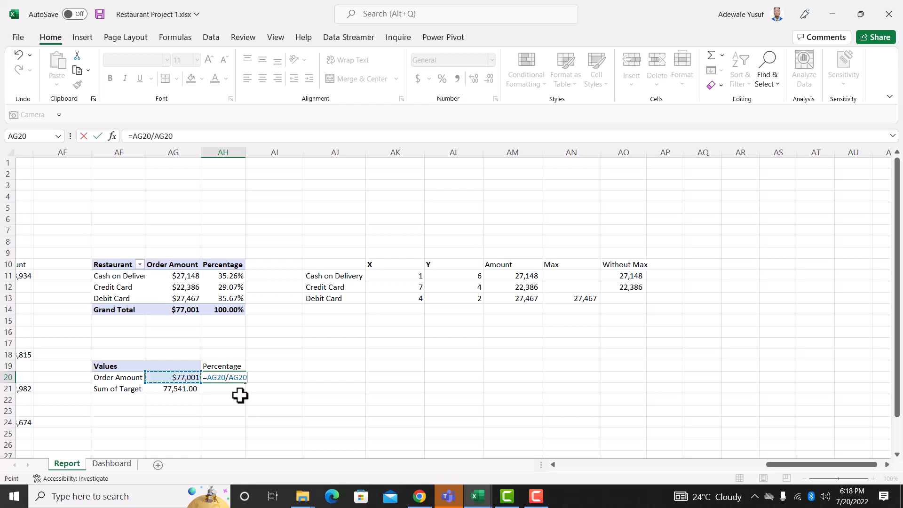
key(Down)
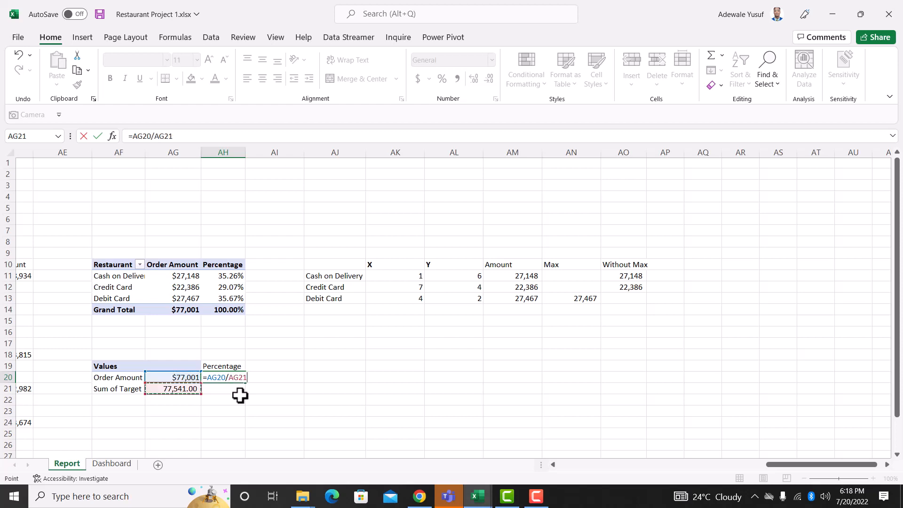
key(Return)
key(Up)
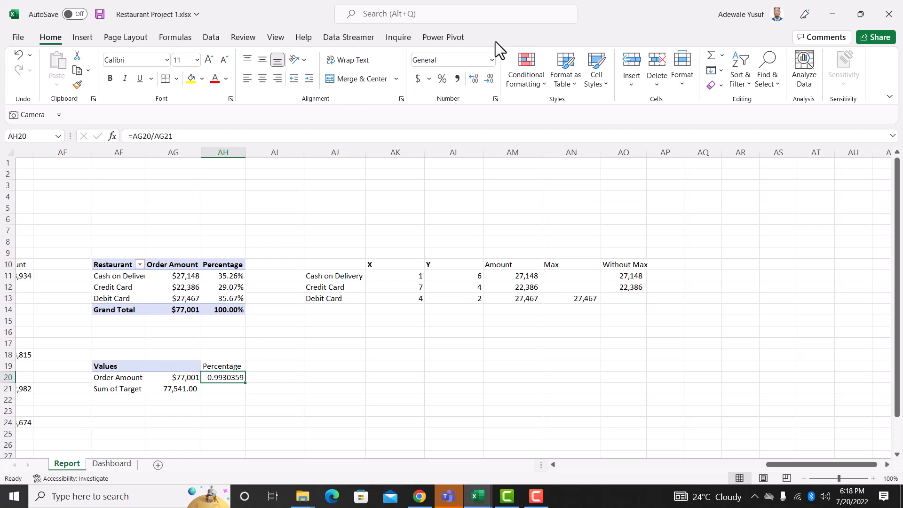
click(442, 79)
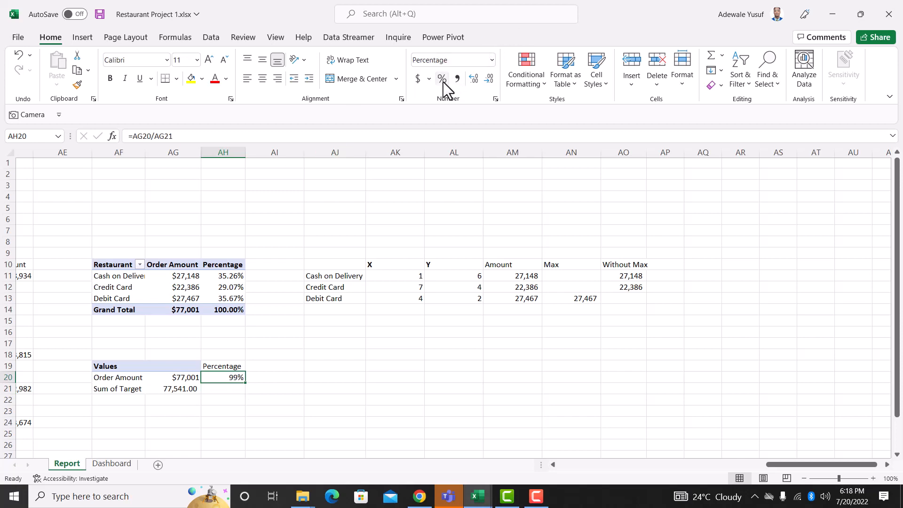
Try the formula =AG21/AG20 with percentage format in AH21, and clear the cell's contents
click(232, 392)
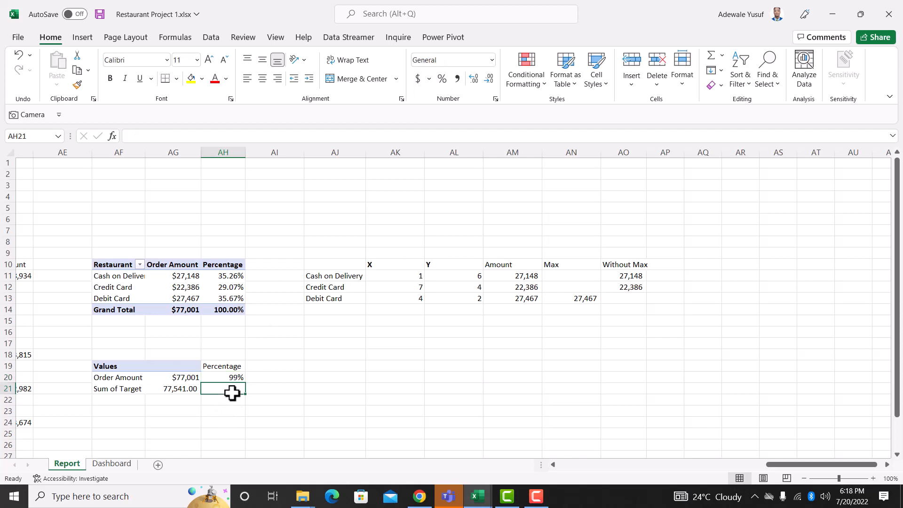
text(=)
key(Left)
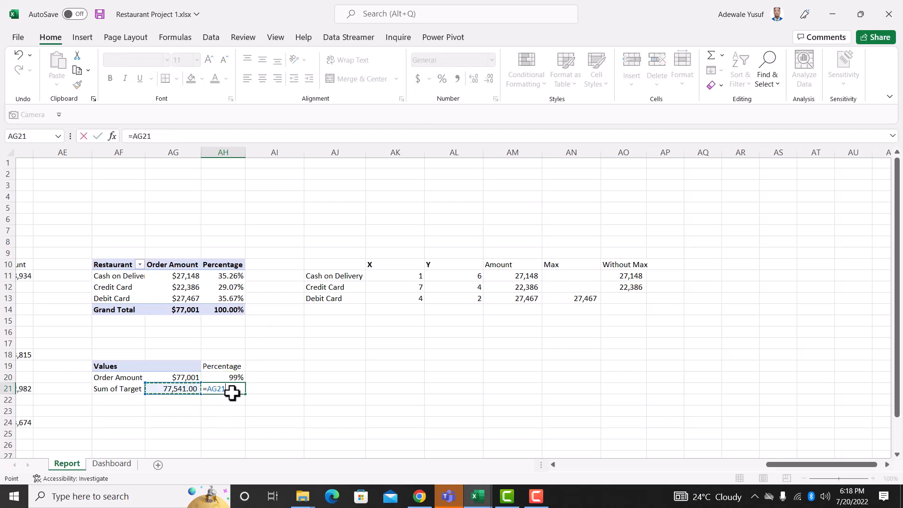
text(/)
key(Up)
key(Left)
key(Return)
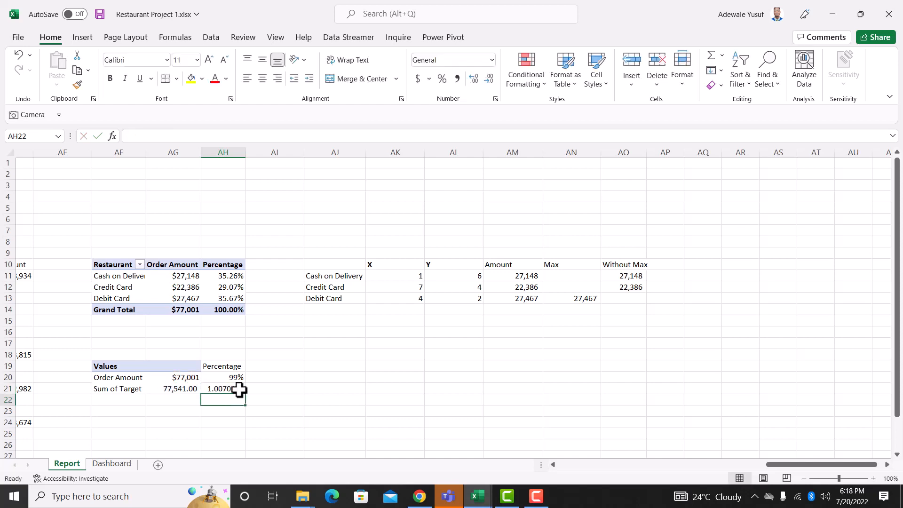
click(237, 388)
click(442, 78)
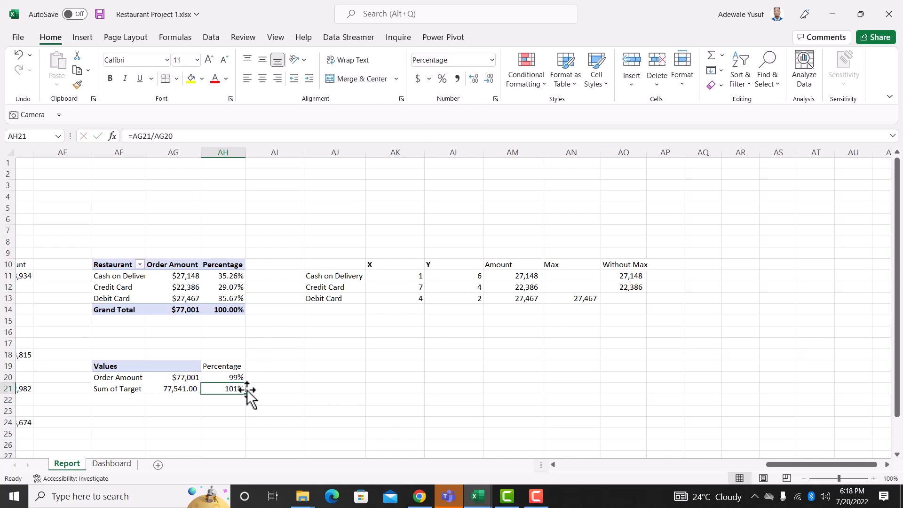
key(Delete)
Calculate the remaining percentage for the target row in AH21 with =100%-AH20
click(224, 378)
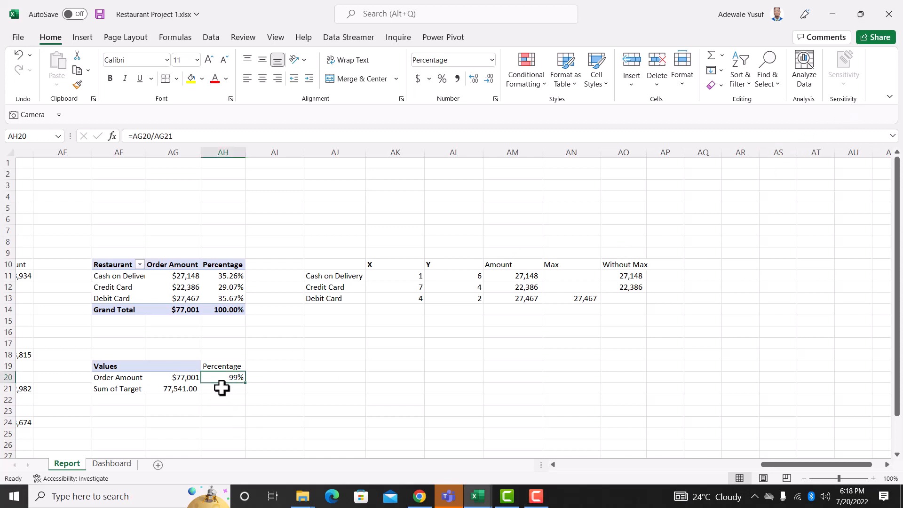
key(F2)
key(Return)
text(=)
key(Up)
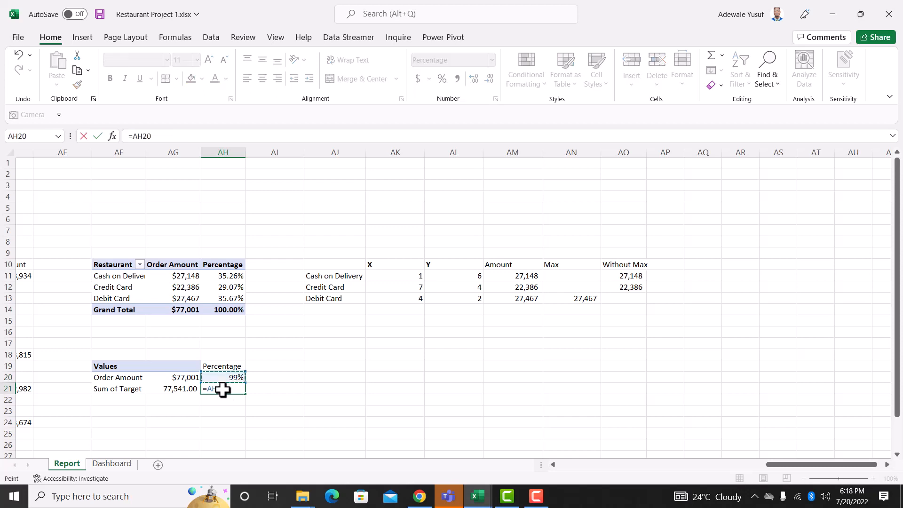
key(BackSpace)
key(BackSpace)
key(BackSpace)
key(BackSpace)
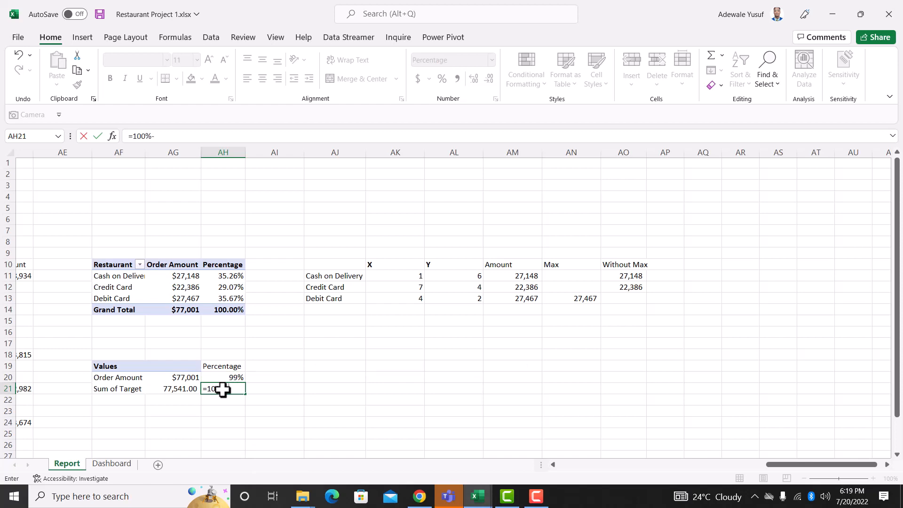
text(100%-)
key(Up)
key(ctrl+Return)
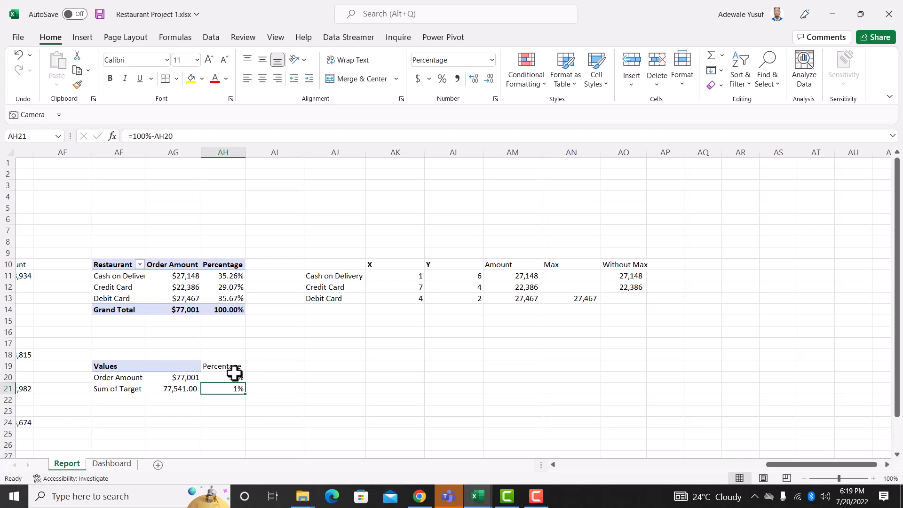
Insert a text box about 1.94 by 1.44 inches above the payment bubbles on the Dashboard sheet
click(117, 462)
click(205, 299)
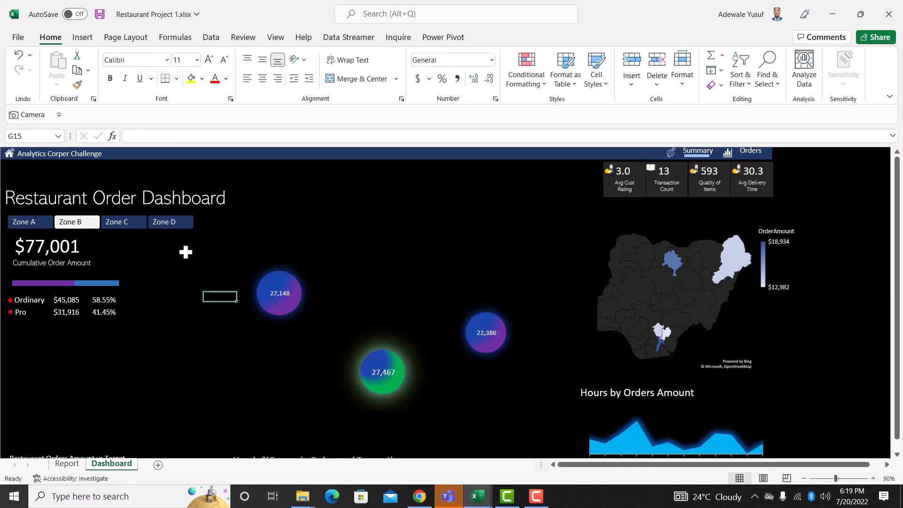
click(60, 251)
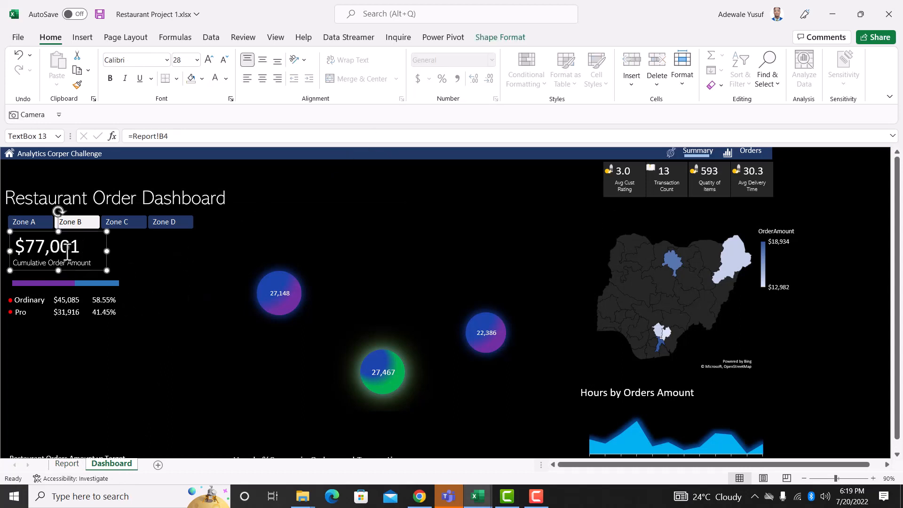
click(172, 295)
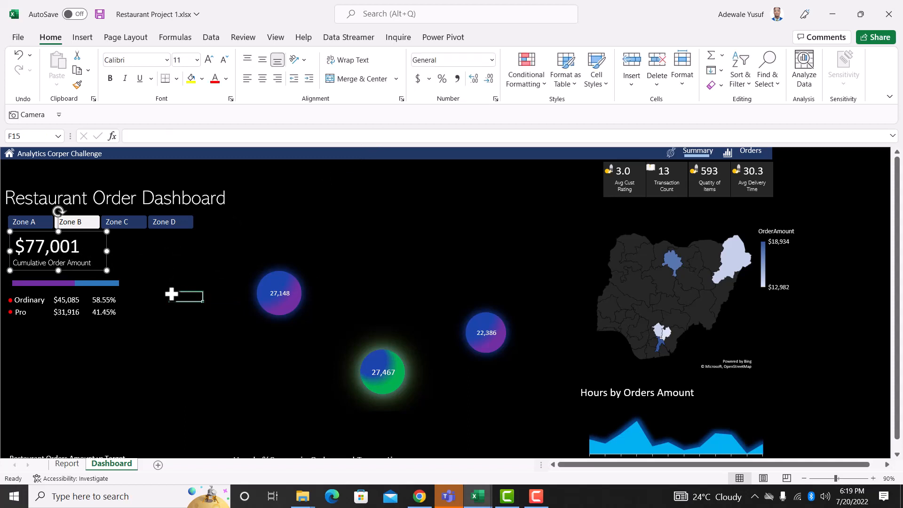
click(82, 37)
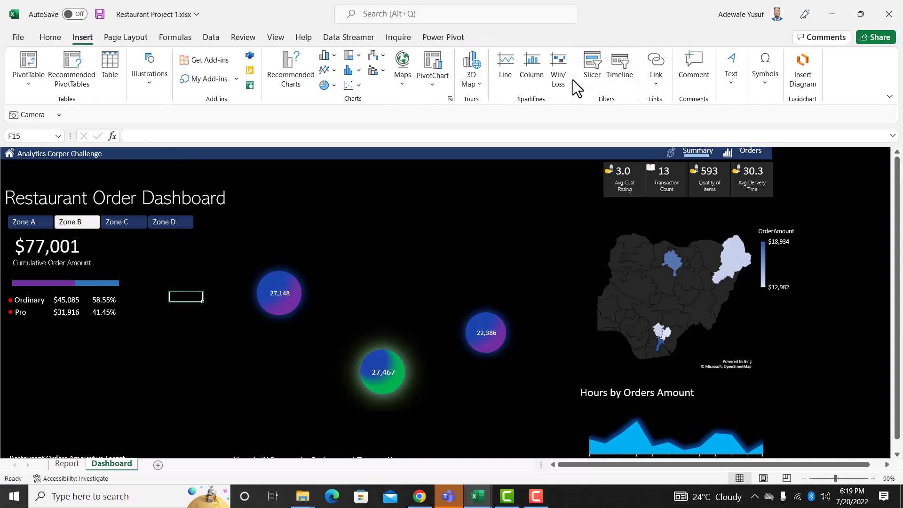
click(739, 65)
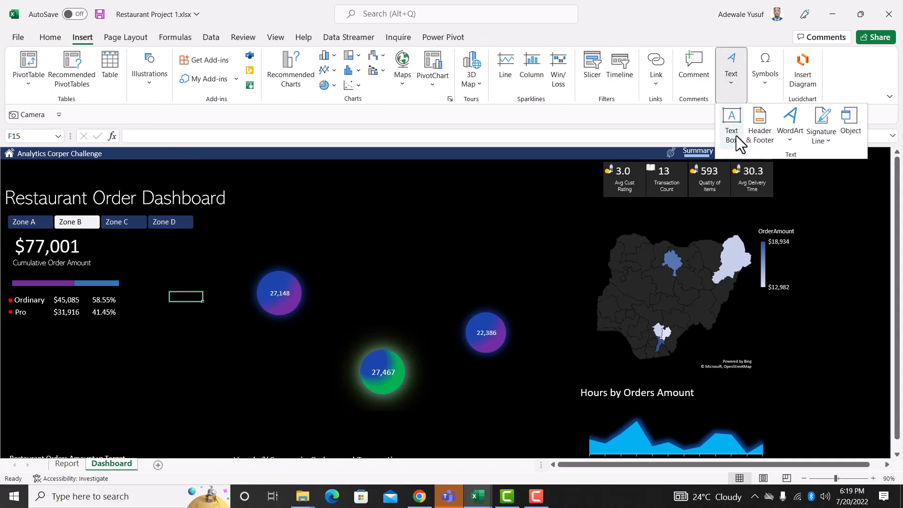
click(733, 137)
drag(360, 208, 461, 283)
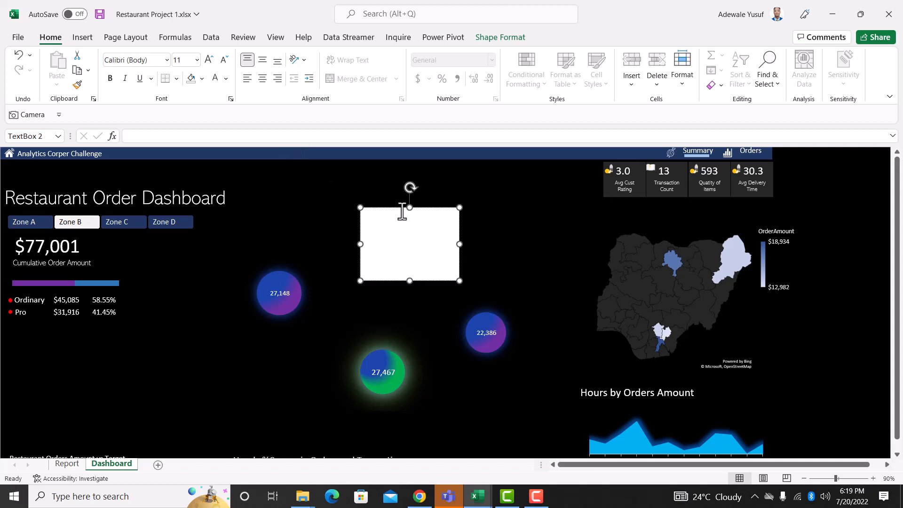
Link the new text box to the order amount percentage with =Report!AH20
click(278, 137)
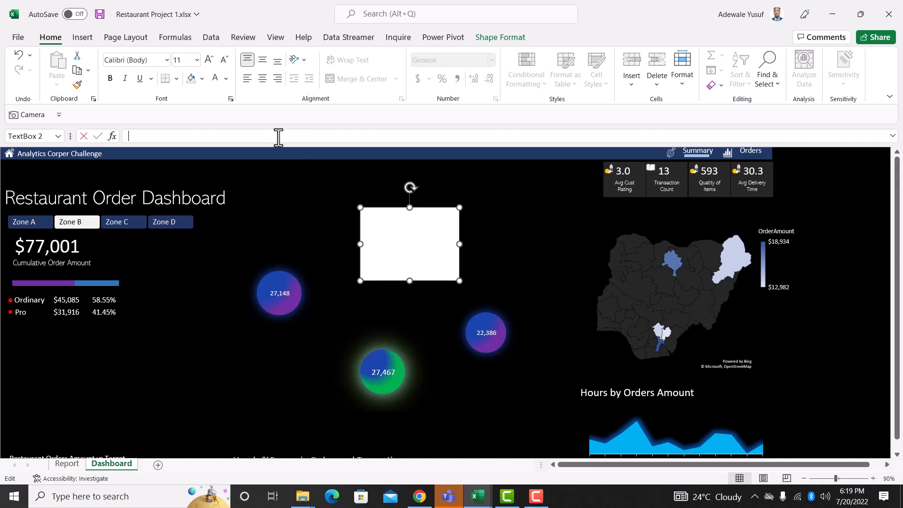
text(=)
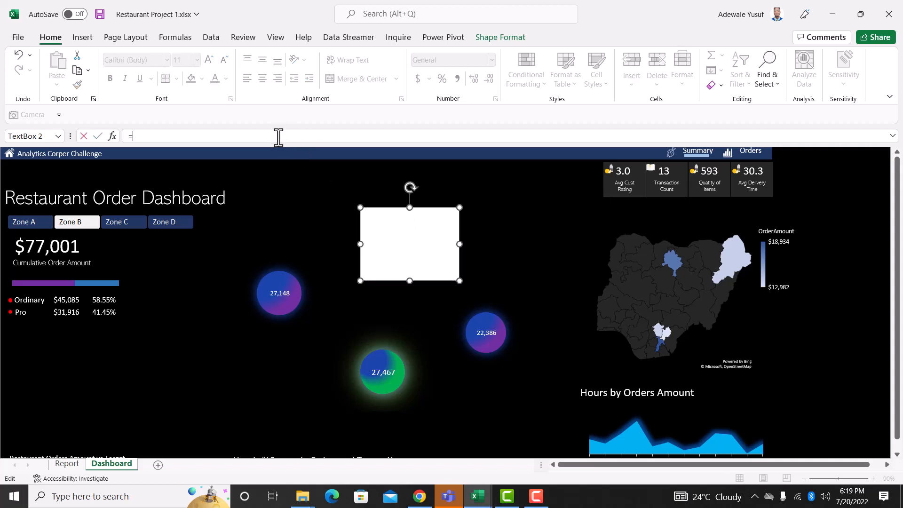
click(66, 463)
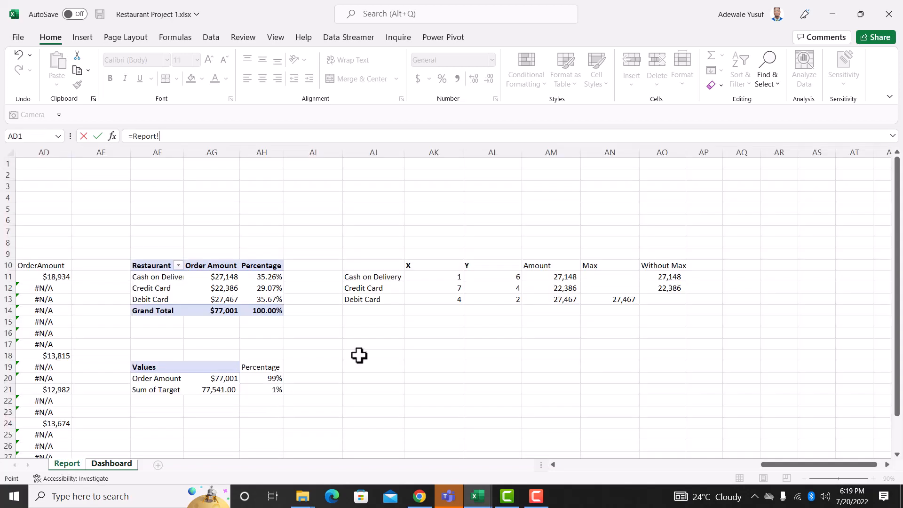
click(271, 377)
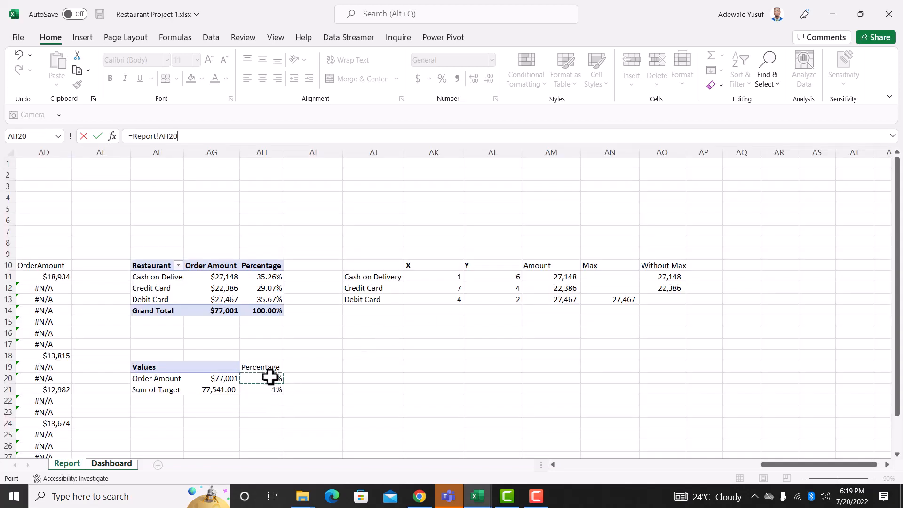
key(Return)
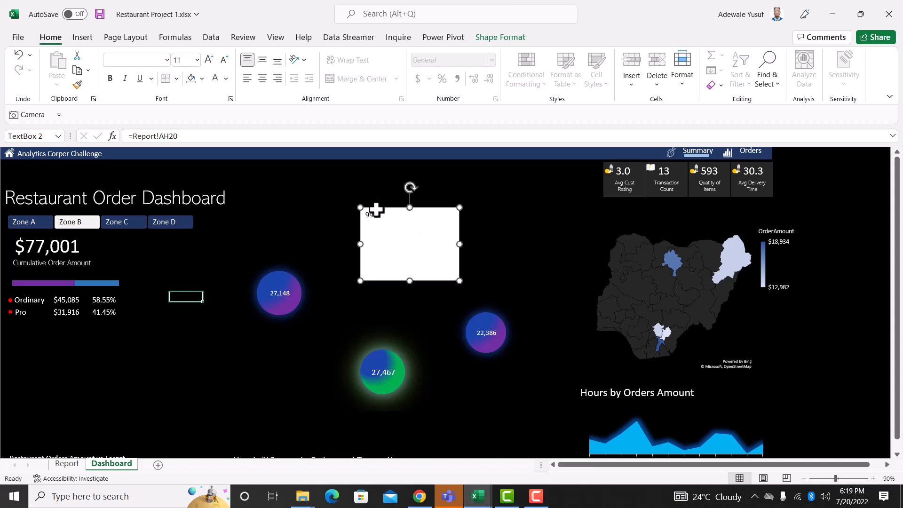
Set the percentage text box to No Fill and No Outline
click(494, 38)
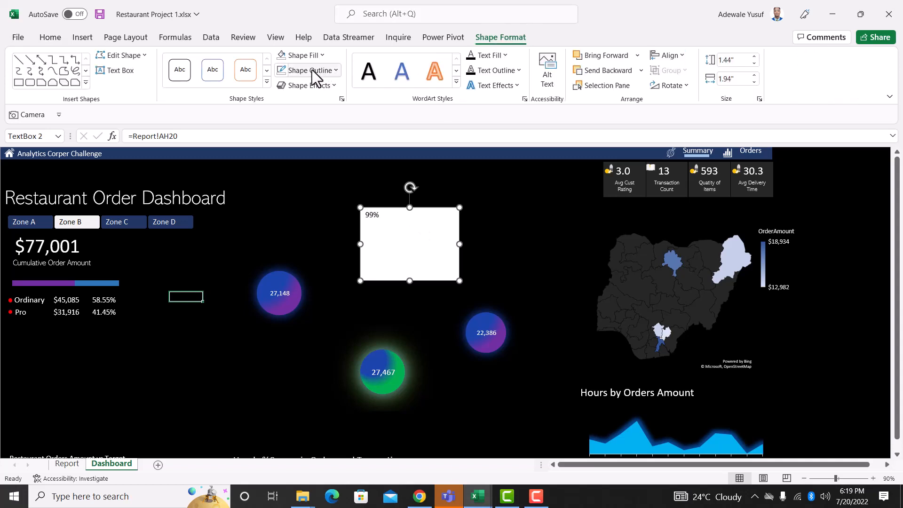
click(303, 55)
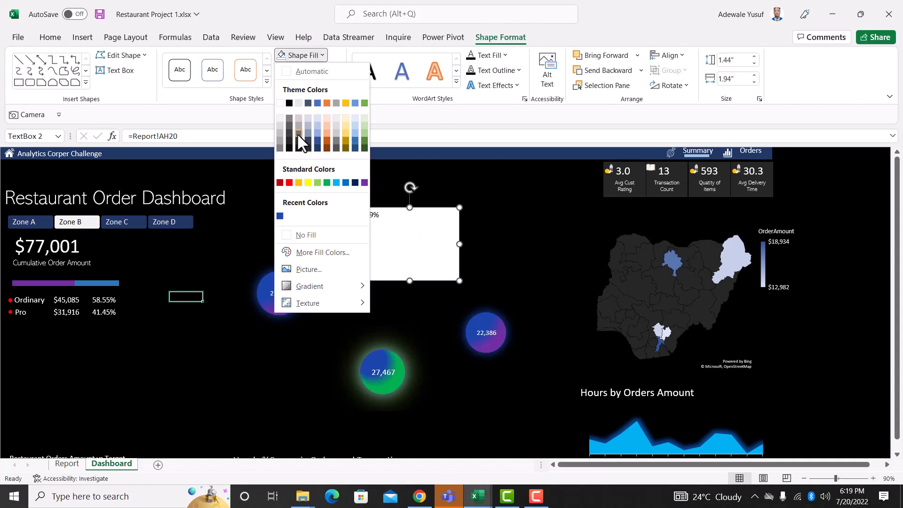
click(312, 239)
click(313, 70)
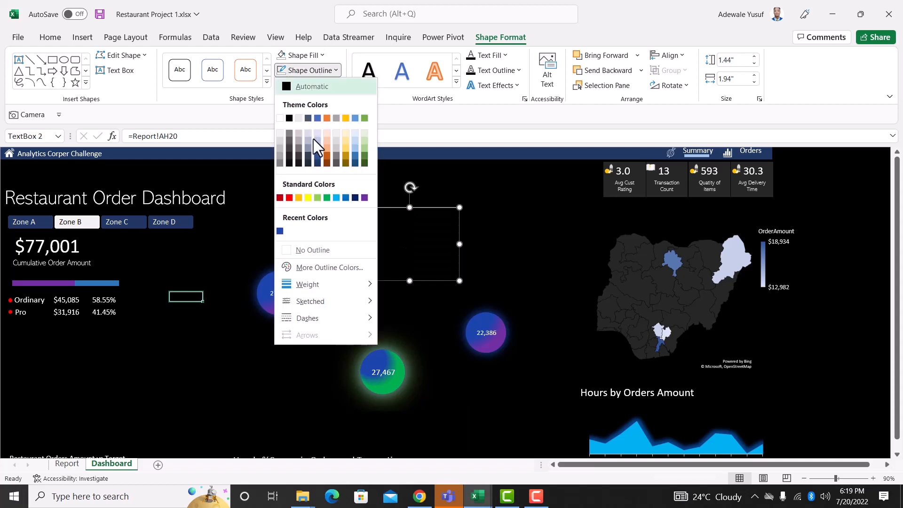
click(328, 250)
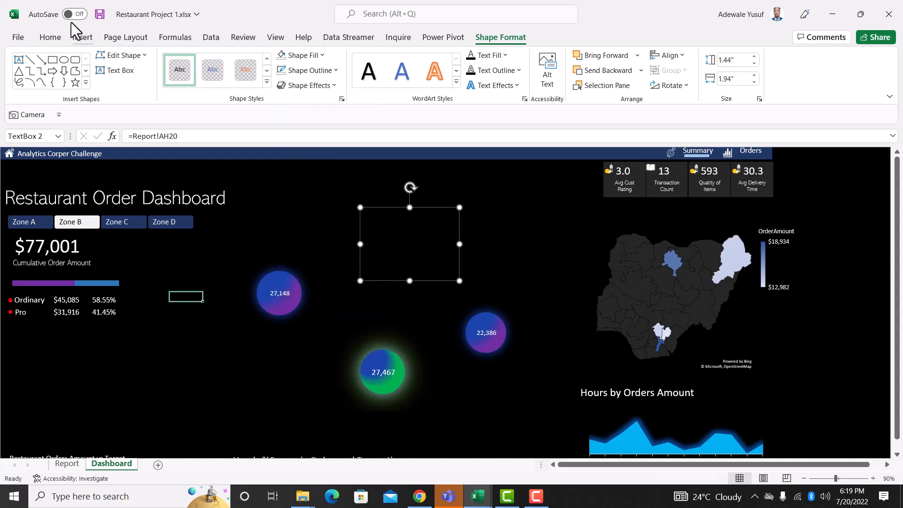
Enlarge the percentage text box's font to size 44
click(50, 37)
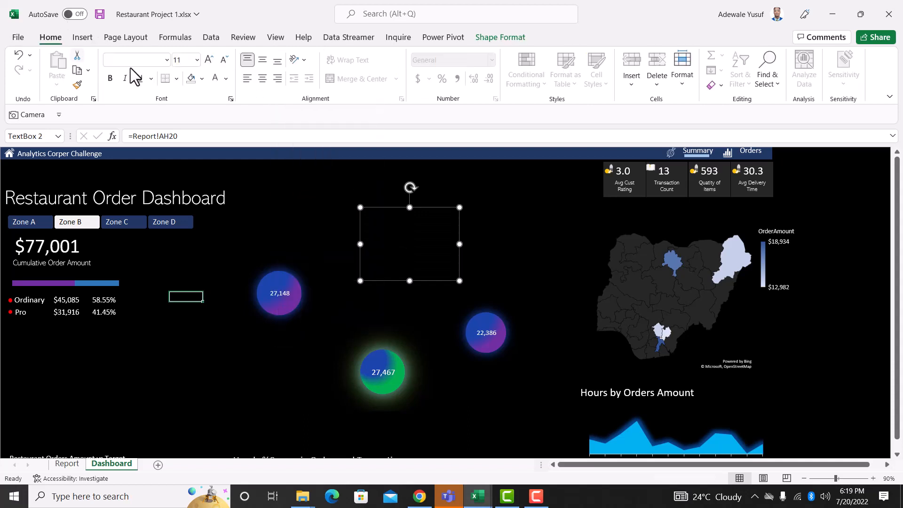
click(208, 59)
click(208, 60)
click(208, 60)
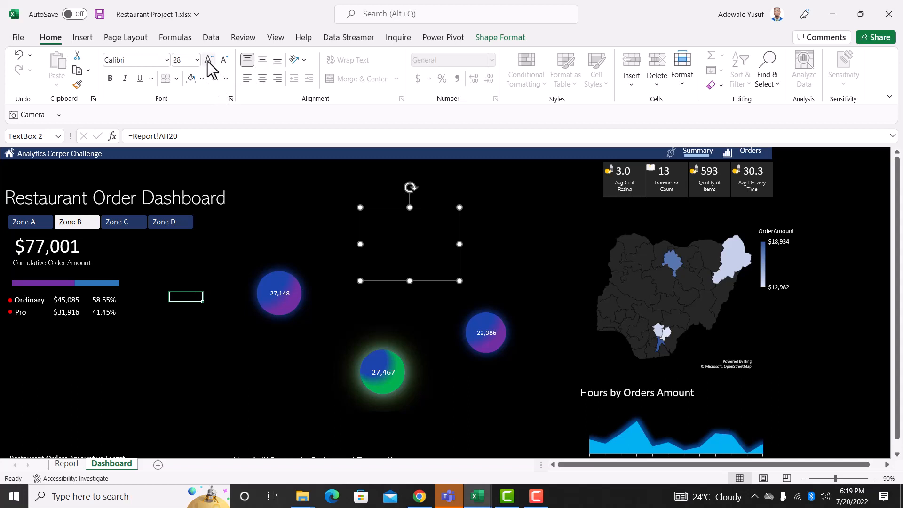
click(208, 60)
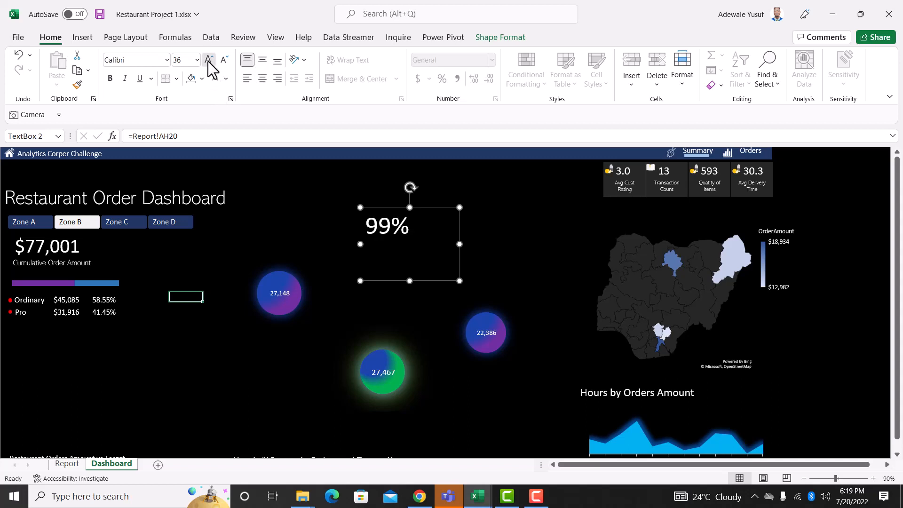
click(208, 60)
click(209, 60)
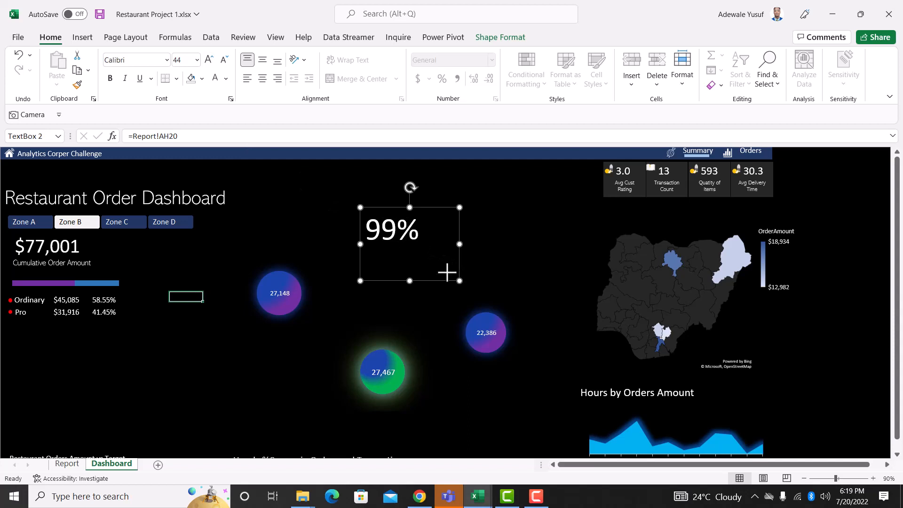
Shrink the percentage text box, move it down between the payment bubbles, and set its font size to 36
drag(459, 280, 431, 300)
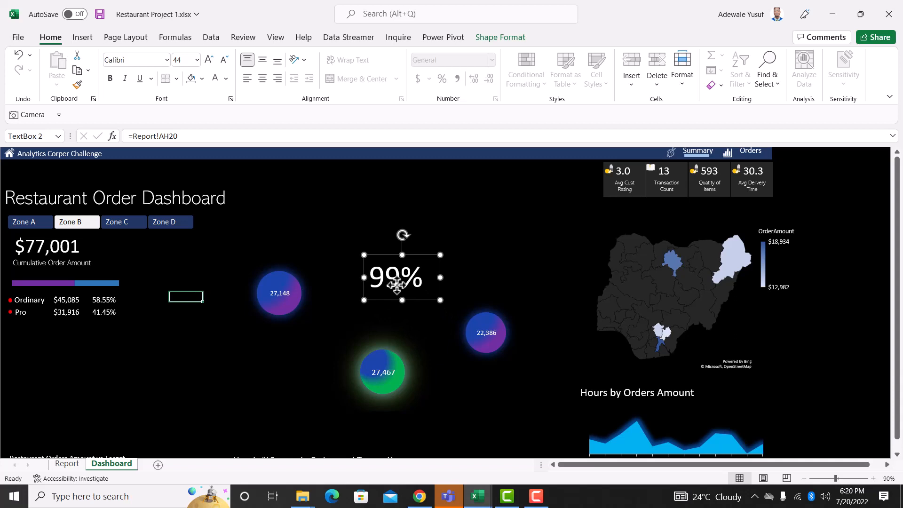
click(220, 63)
click(220, 63)
click(220, 63)
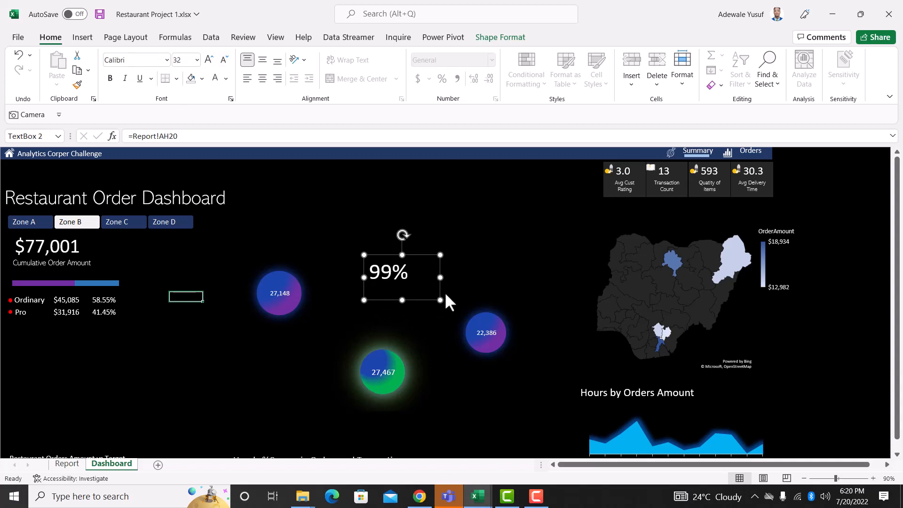
click(207, 60)
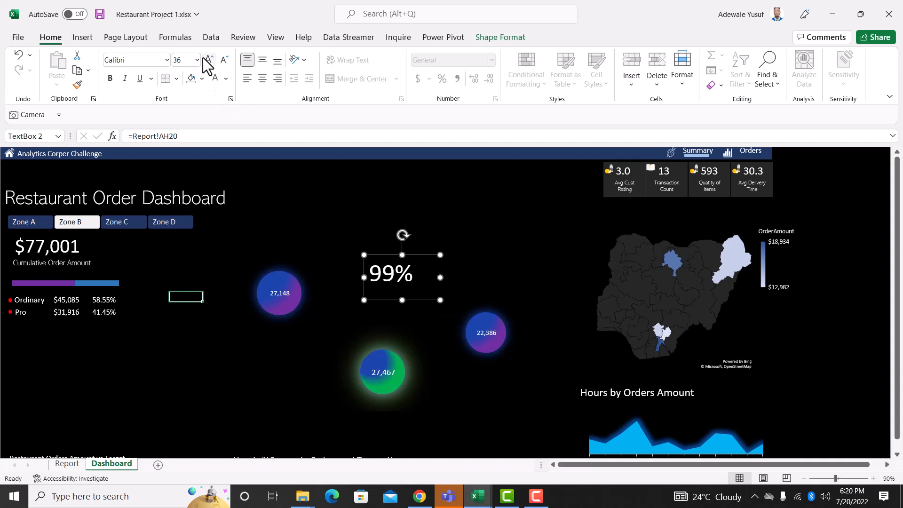
Shift the percentage text box slightly right and down to center it among the three payment bubbles
click(431, 306)
click(404, 195)
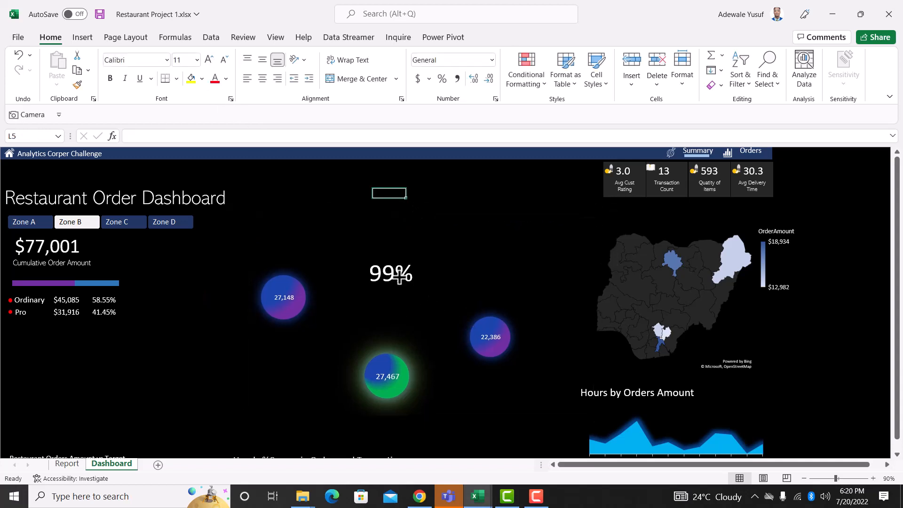
click(399, 276)
drag(394, 272, 407, 278)
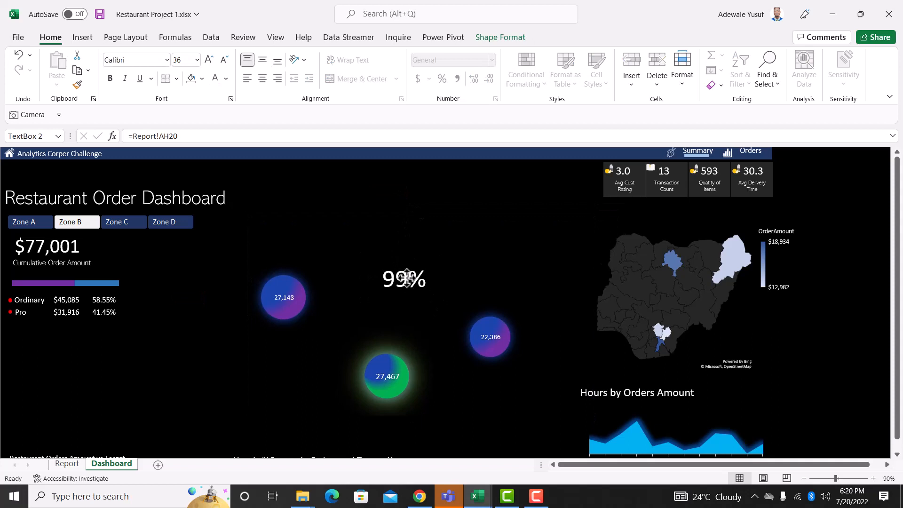
Insert a text box about 0.41" high and 1.66" wide below the 99% figure, reading "% of Budget Achieved"
key(Escape)
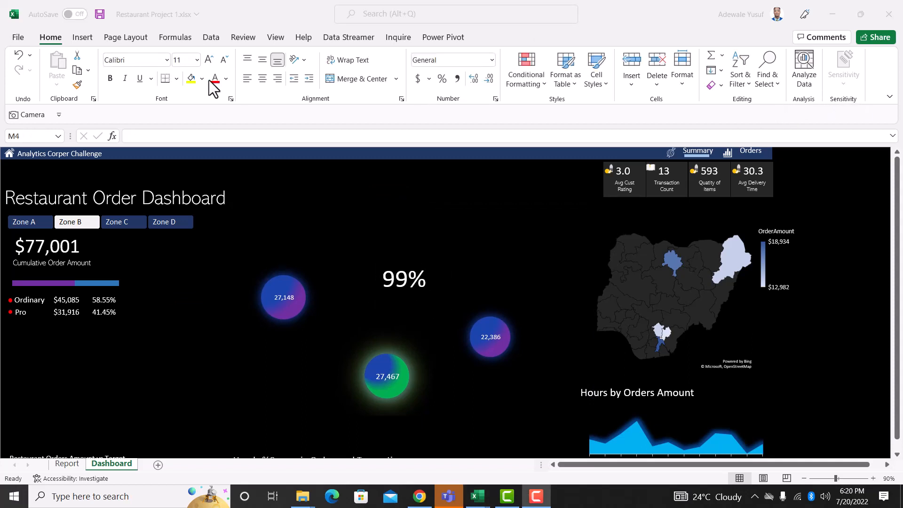
click(85, 37)
click(730, 66)
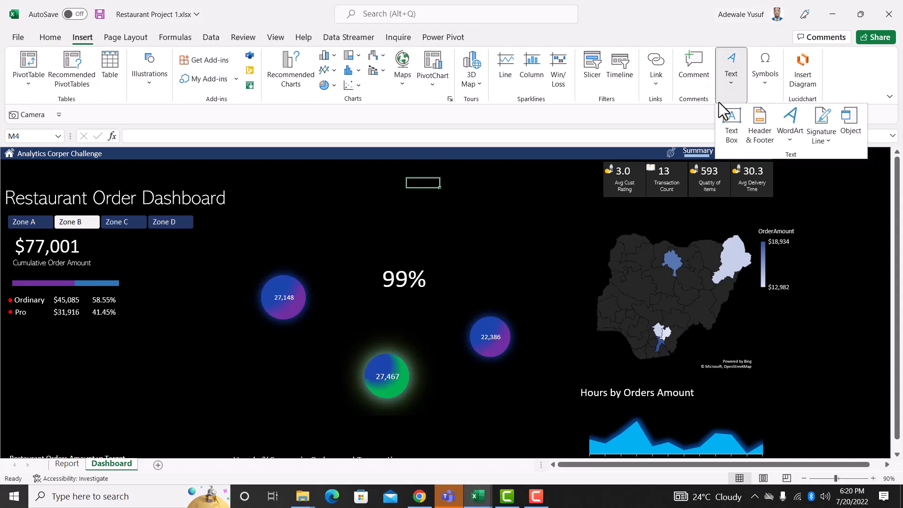
click(730, 140)
mouse_move(366, 294)
mouse_down()
mouse_move(425, 302)
mouse_move(450, 316)
mouse_up()
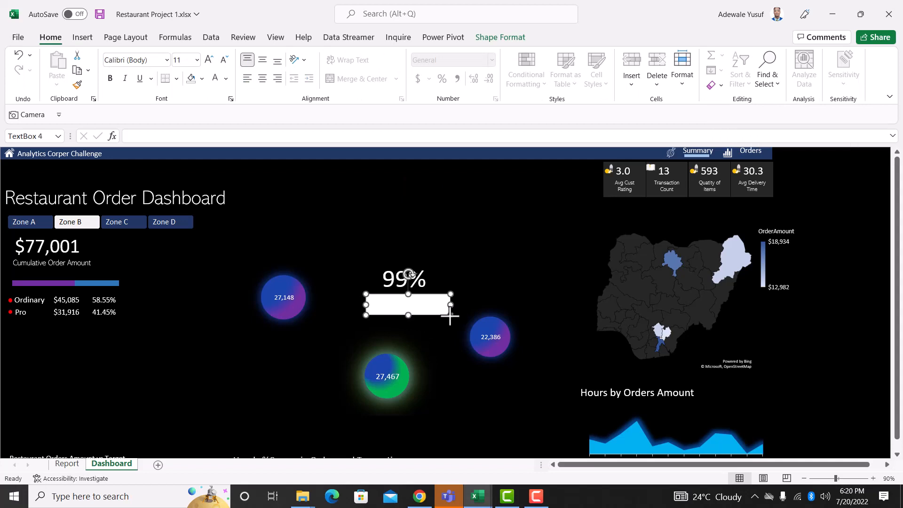
text(% of Budget Achived)
key(BackSpace)
key(BackSpace)
key(BackSpace)
text(ieved)
Remove the fill and the outline from the "% of Budget Achieved" text box
click(506, 37)
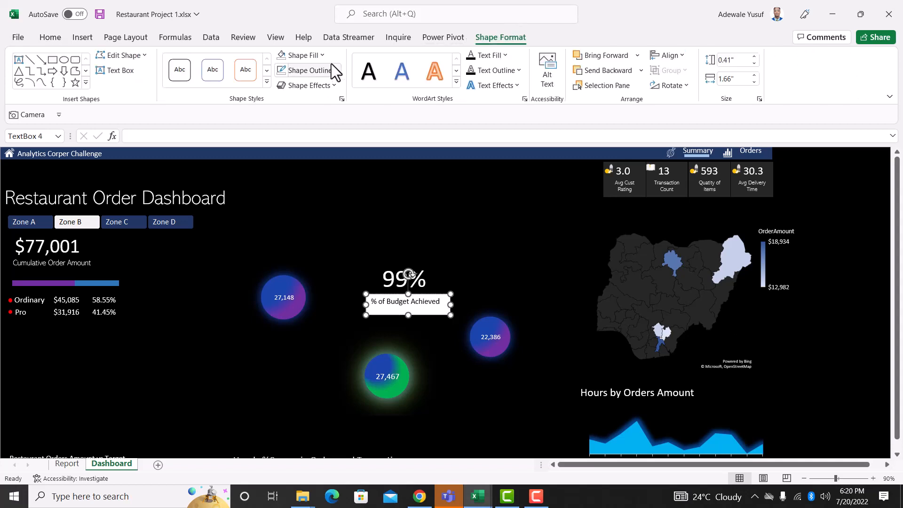
click(308, 56)
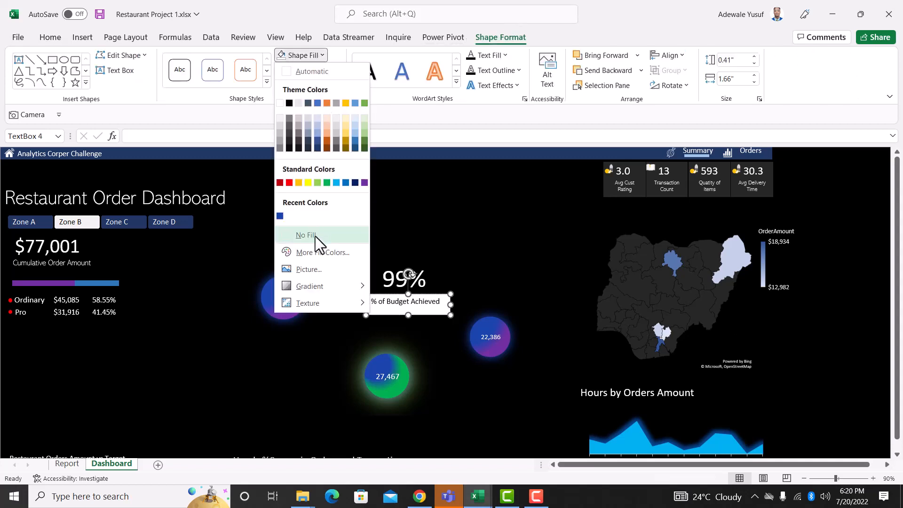
click(315, 235)
click(309, 71)
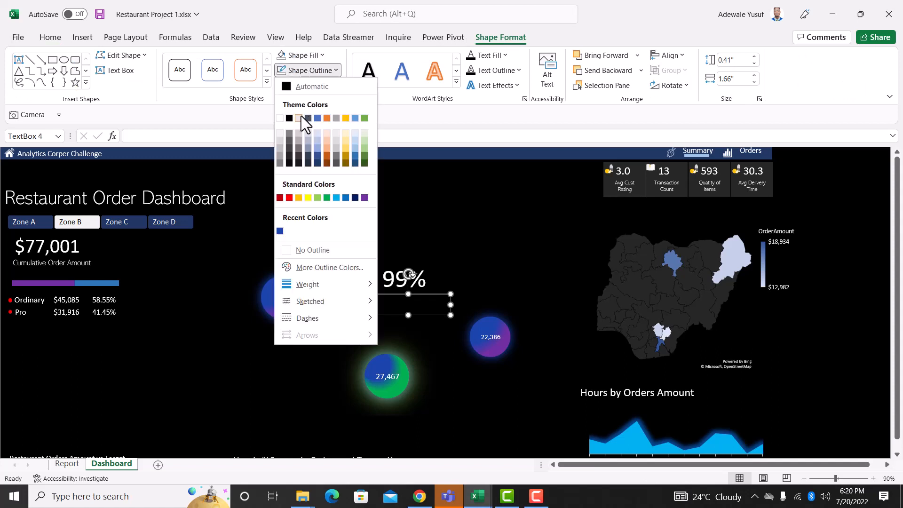
click(316, 249)
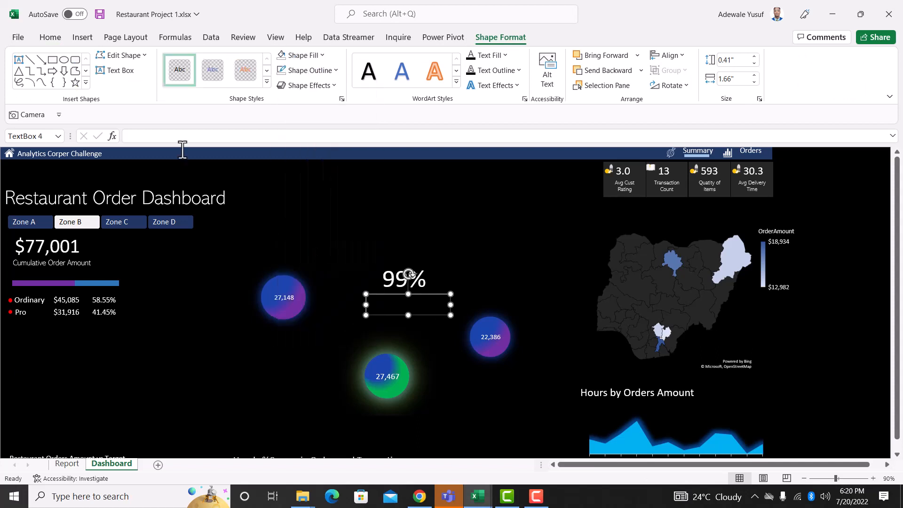
Make the "% of Budget Achieved" label white, reduce its font size and move it slightly closer to the 99% figure
click(60, 39)
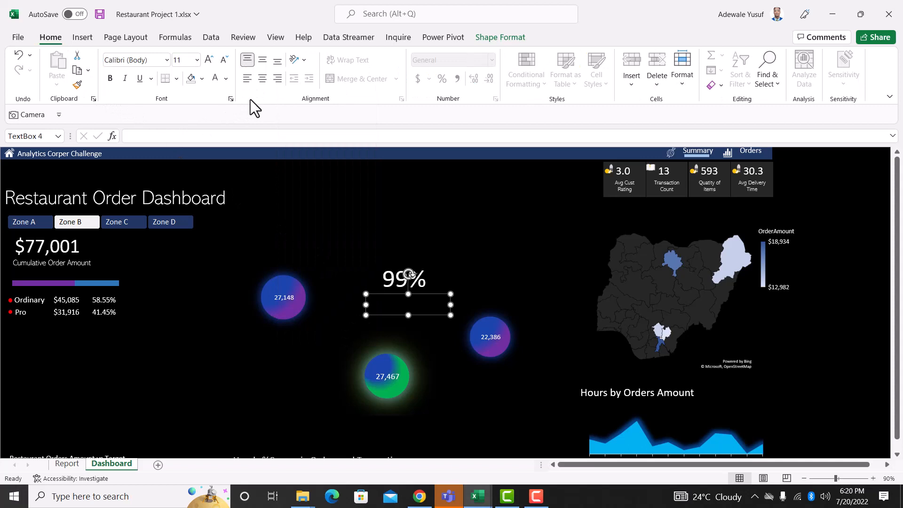
click(212, 80)
click(223, 59)
mouse_move(428, 316)
mouse_down()
mouse_move(427, 302)
mouse_move(425, 309)
mouse_up()
click(250, 396)
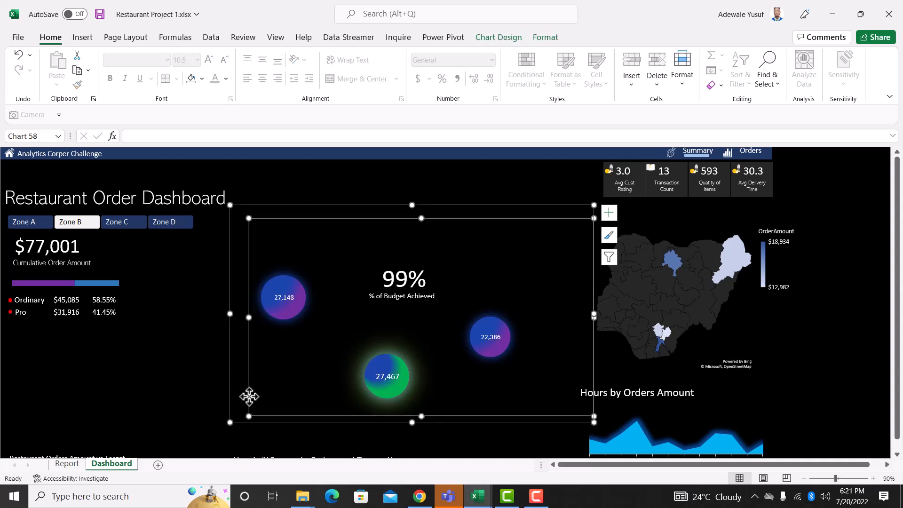
click(161, 369)
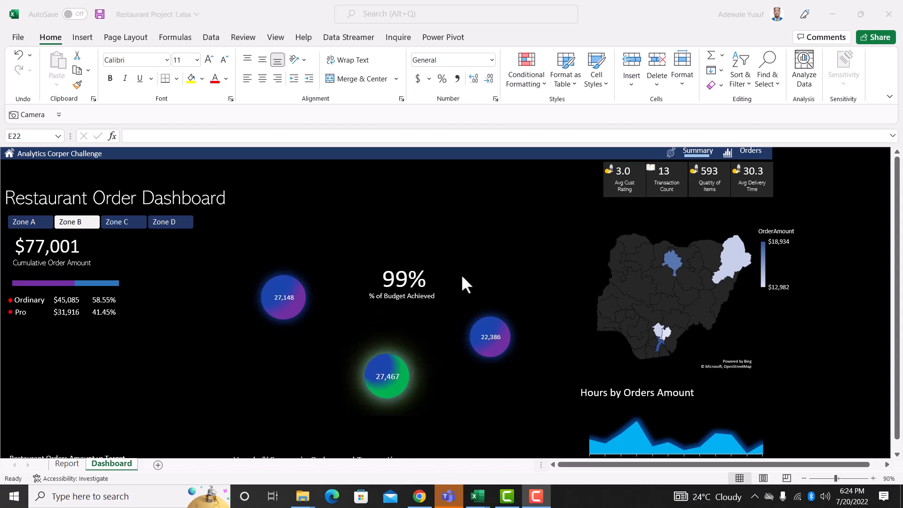
On the Report sheet, bold the Percentage heading in cell AH19
click(74, 466)
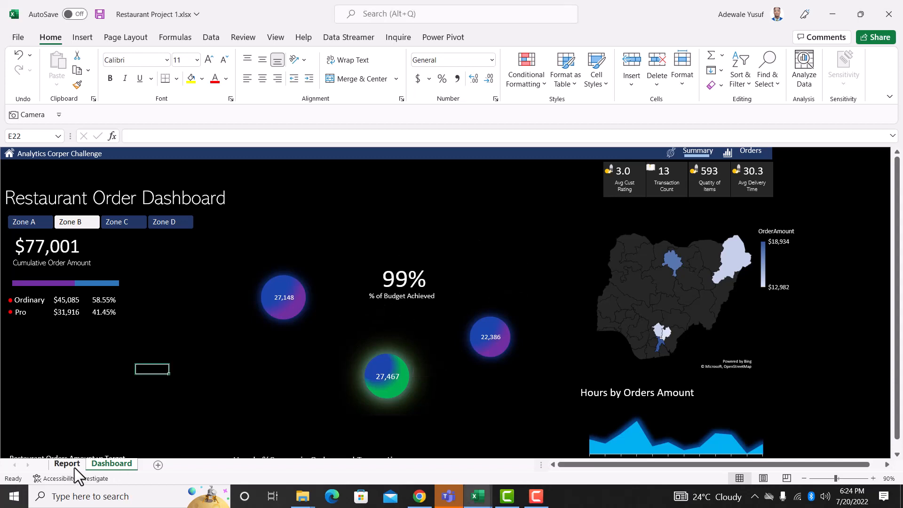
click(268, 367)
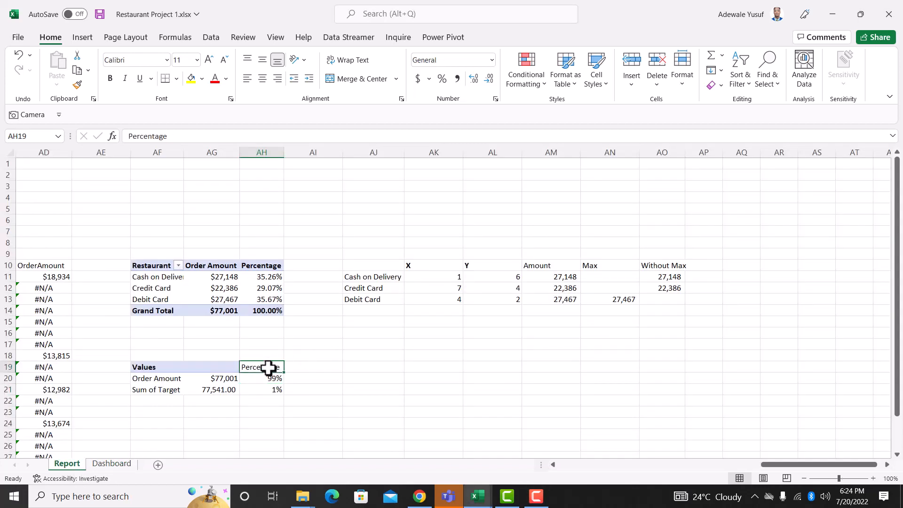
drag(275, 377, 278, 388)
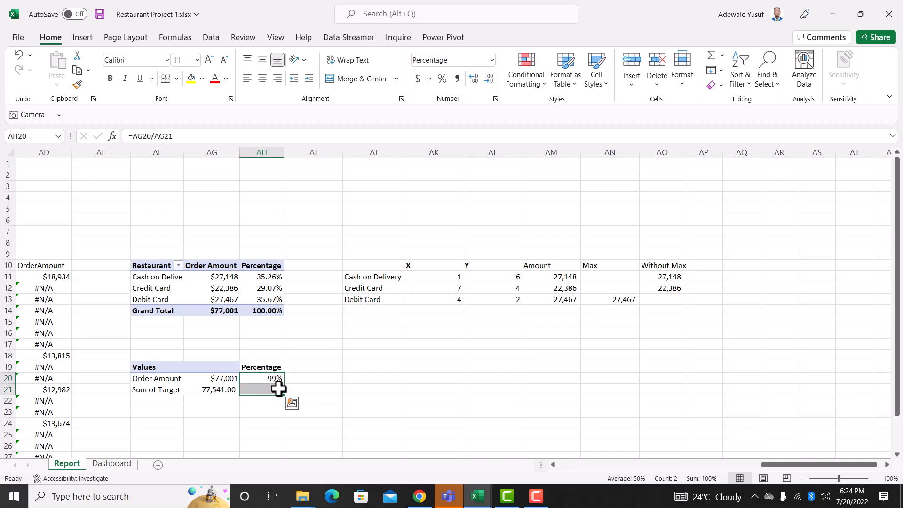
Insert an empty doughnut chart from blank cell AK20 and place it beside the order amount and target table
click(436, 380)
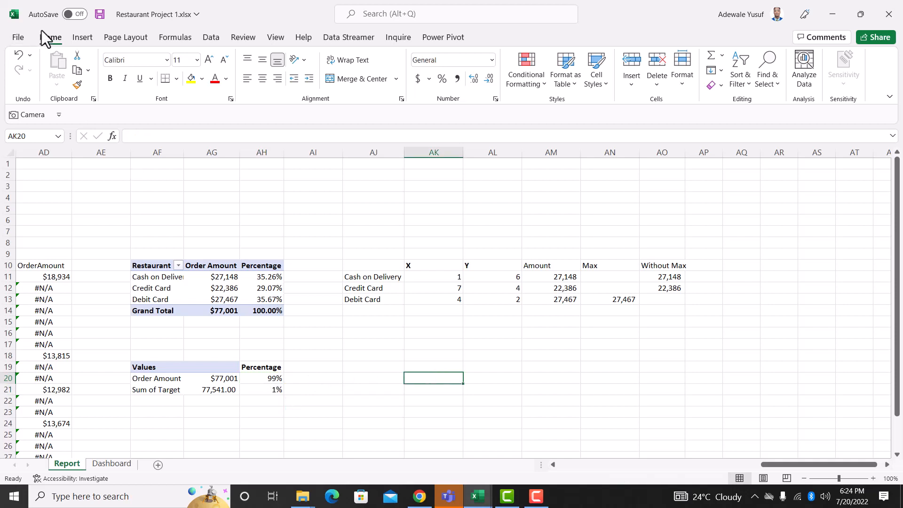
click(82, 38)
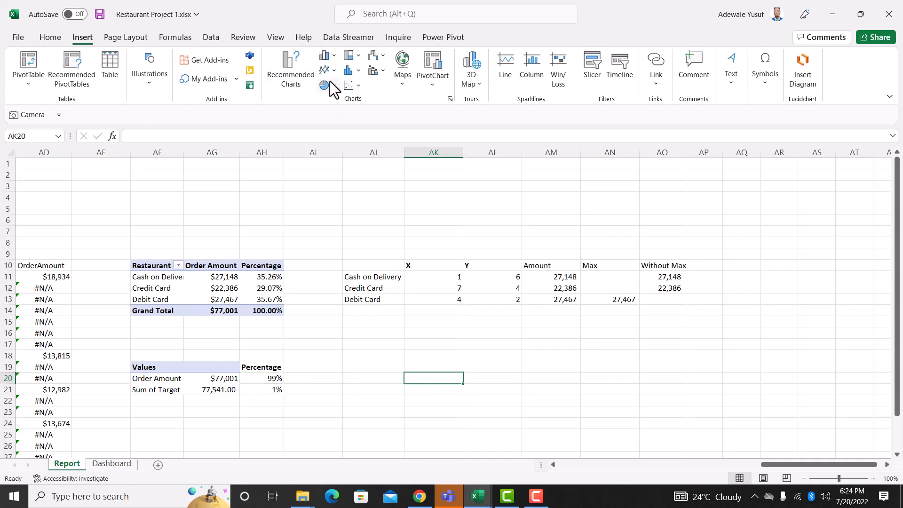
click(330, 85)
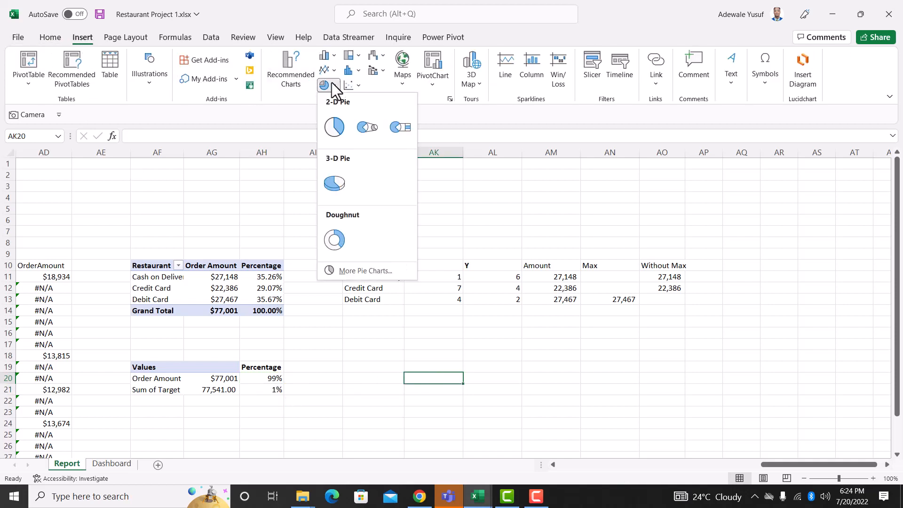
click(335, 241)
drag(438, 226, 446, 272)
Start a new data series named Dummy for the empty doughnut chart
right_click(435, 322)
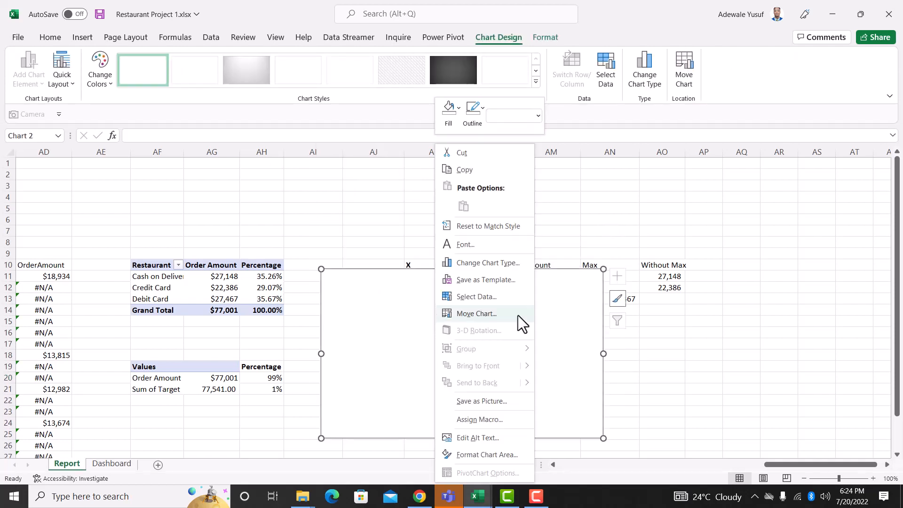
click(493, 296)
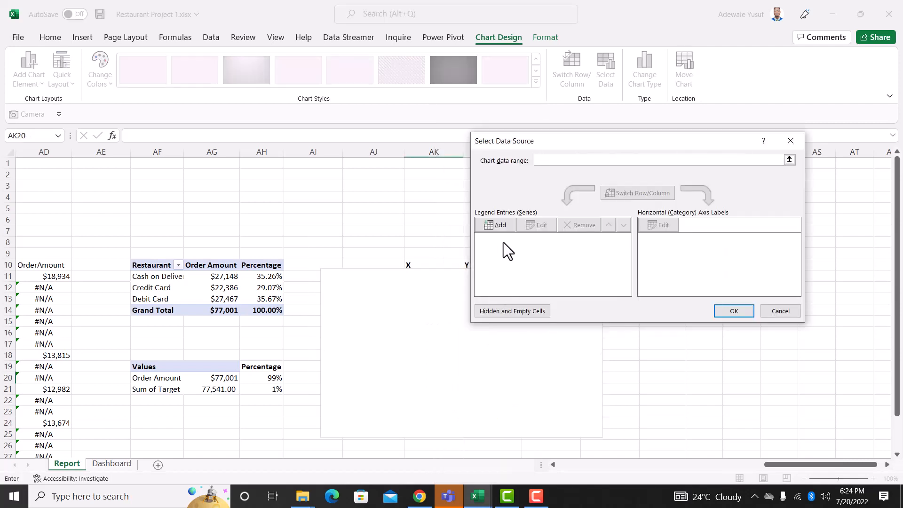
click(495, 226)
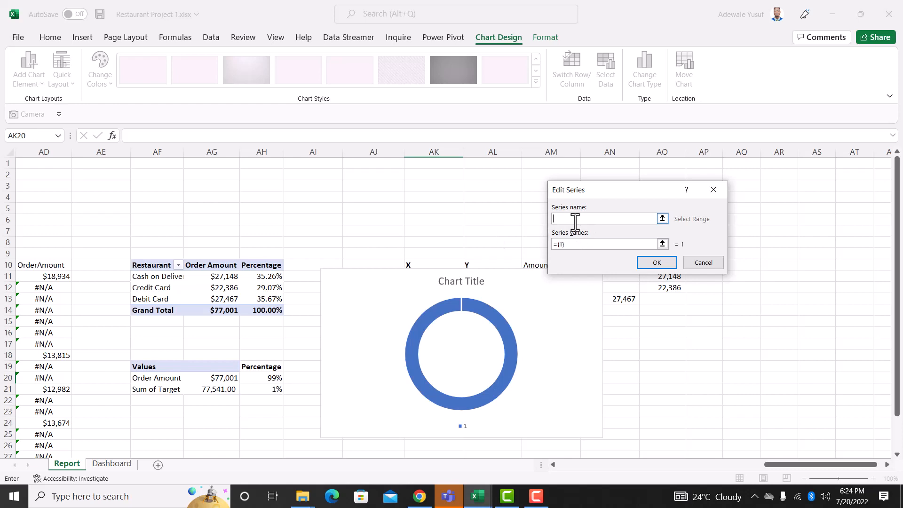
text(DUmmy)
key(BackSpace)
key(BackSpace)
key(BackSpace)
text(ummy)
Try to set the Dummy series values to a long array of comma-separated ones
click(573, 245)
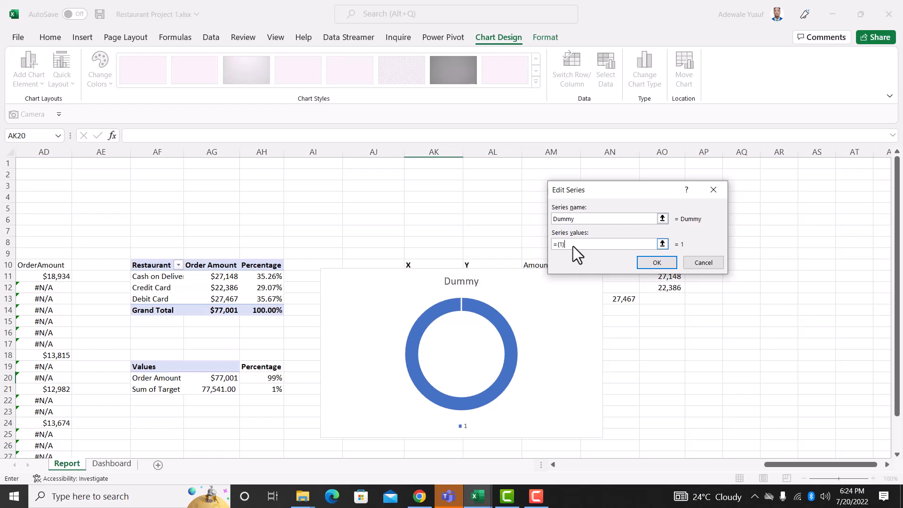
key(Left)
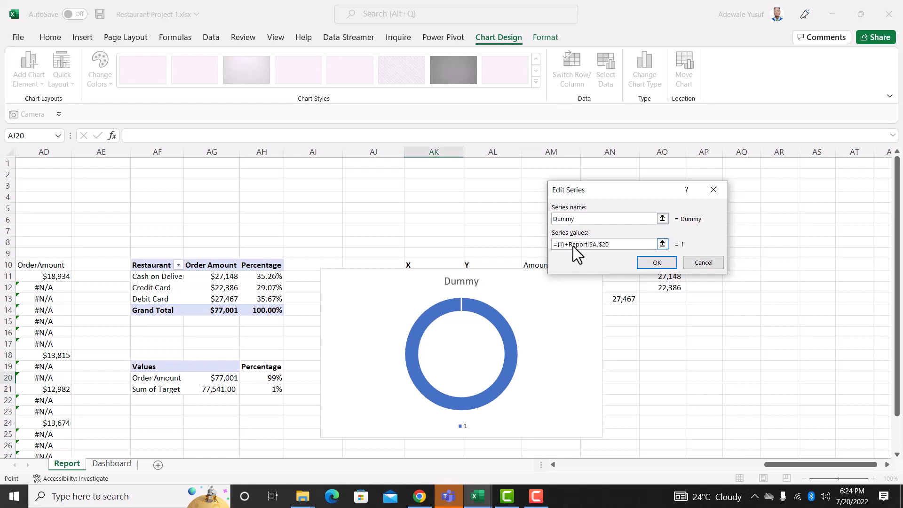
key(BackSpace)
key(BackSpace)
key(BackSpace)
text(,1,1,1,1,1)
key(BackSpace)
key(BackSpace)
key(BackSpace)
key(BackSpace)
key(BackSpace)
key(BackSpace)
key(BackSpace)
key(BackSpace)
key(BackSpace)
key(BackSpace)
key(BackSpace)
key(BackSpace)
text(,1,1,1,1)
text(,1,1,1,1,1)
text(,1,1,1,1,1,1)
text(,1,1,1,1,1,1)
text(,1,1,1,1,1)
text(,1,1,1)
text(,1,1,1)
text(,1,1,1,1)
text(,1,1)
text(,1,1,1,1,1,1)
text(,1)
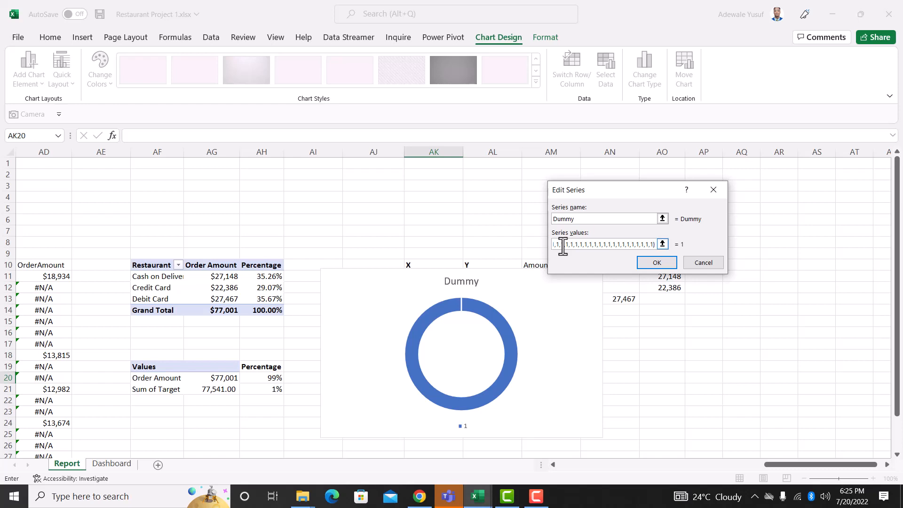
click(657, 264)
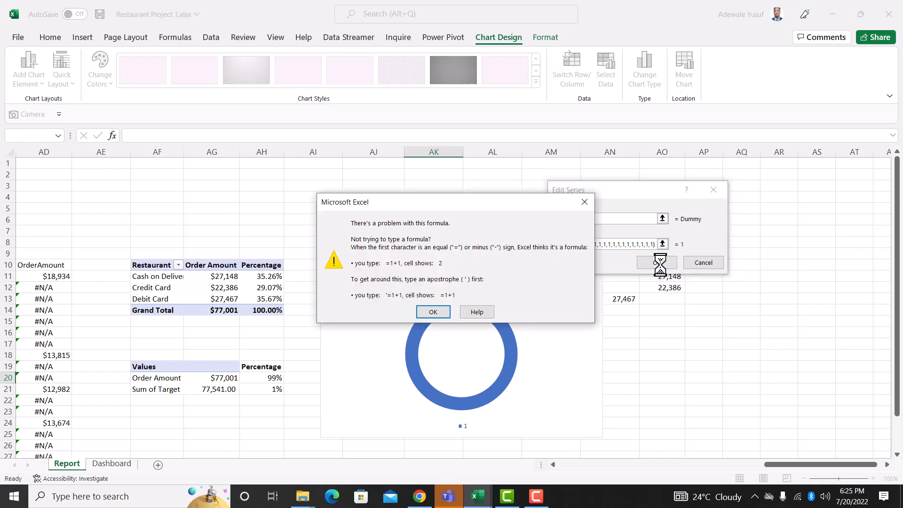
click(427, 313)
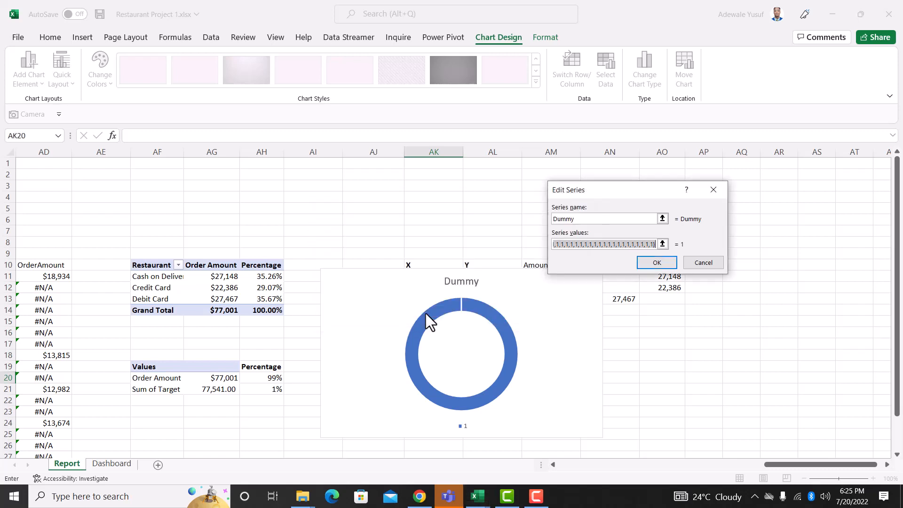
click(650, 244)
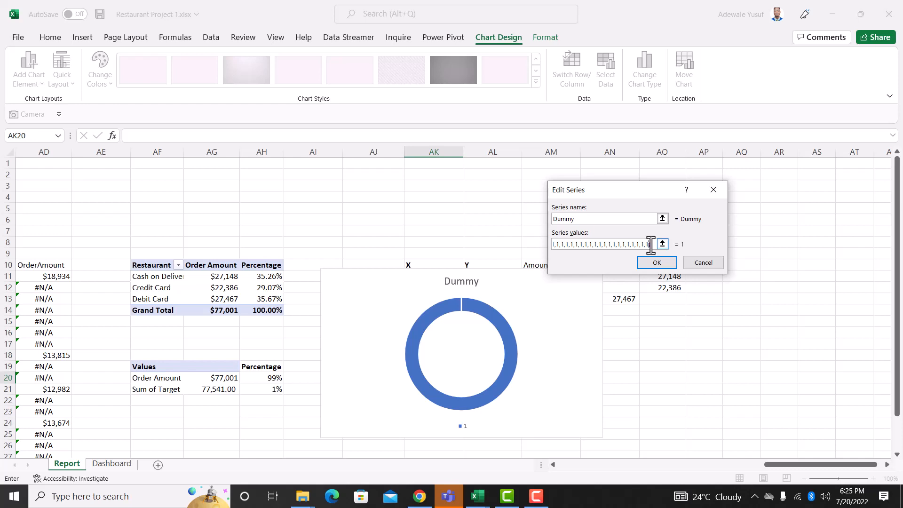
click(660, 266)
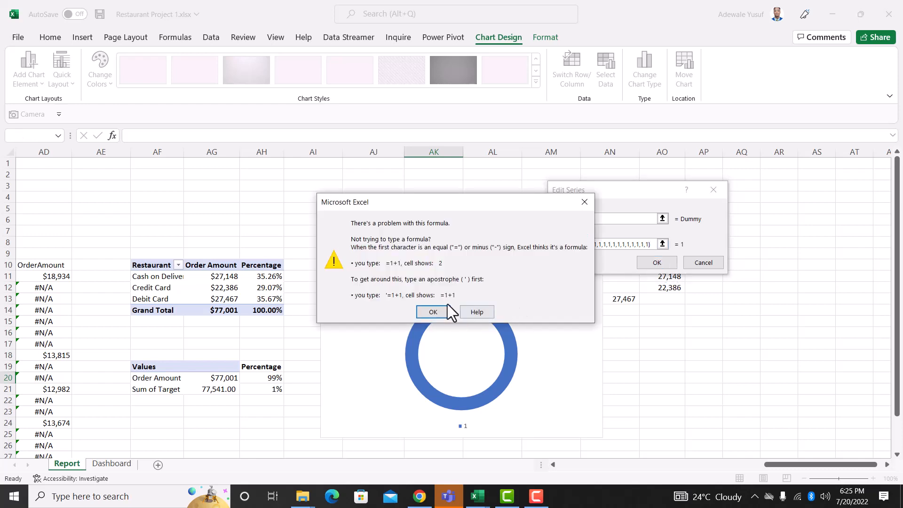
click(433, 311)
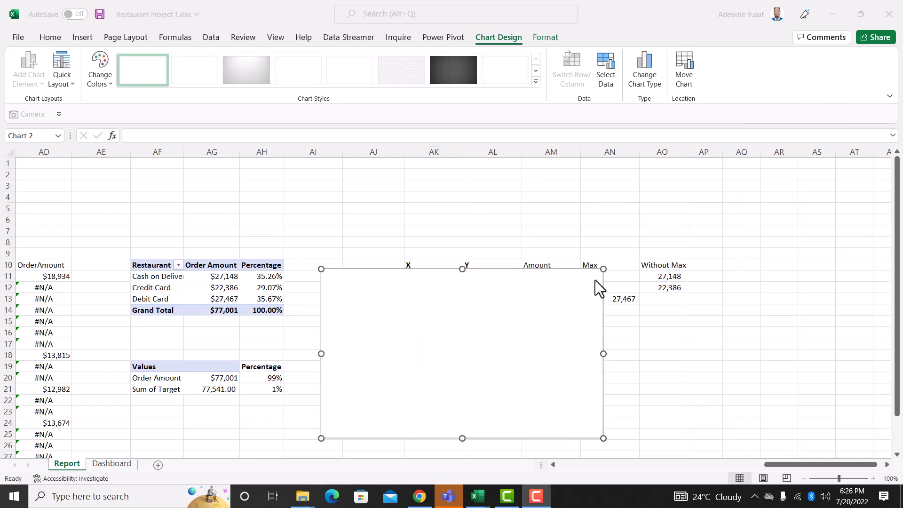
Add an unnamed data series to the empty doughnut chart, with an array of 47 ones as its values
right_click(510, 304)
click(557, 300)
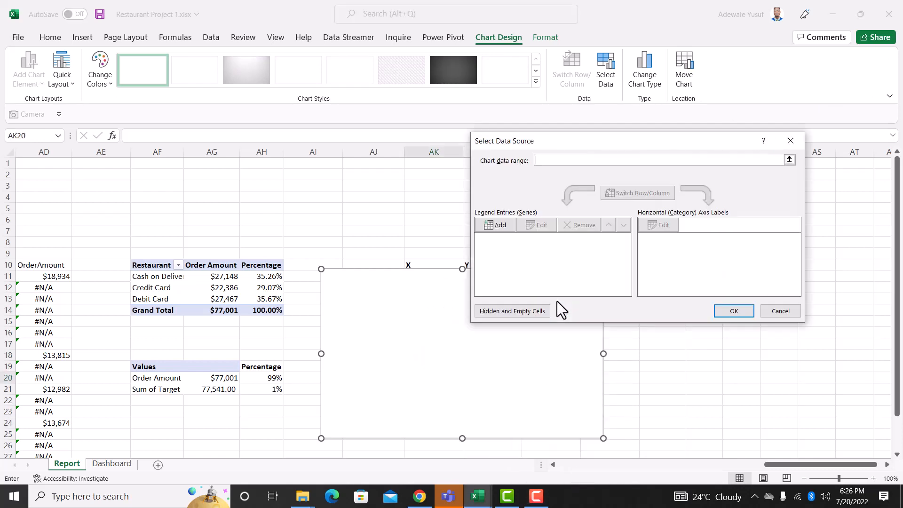
click(497, 225)
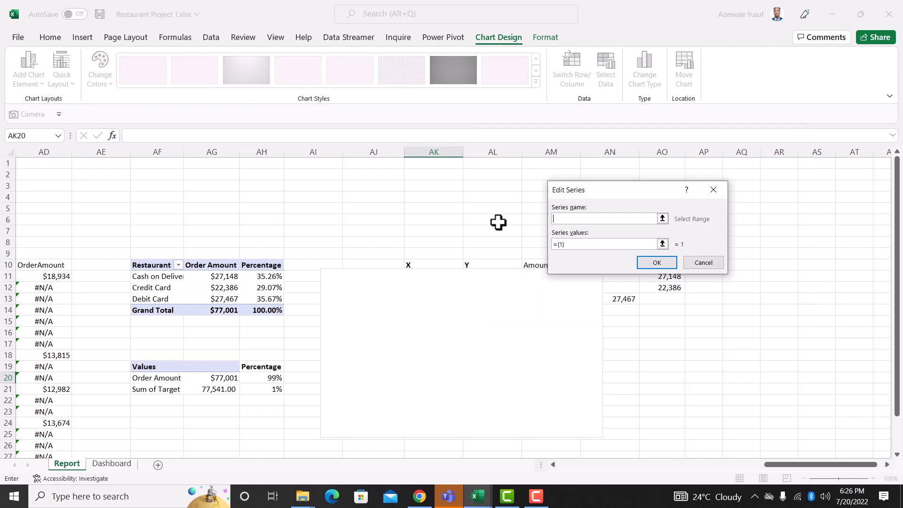
click(575, 245)
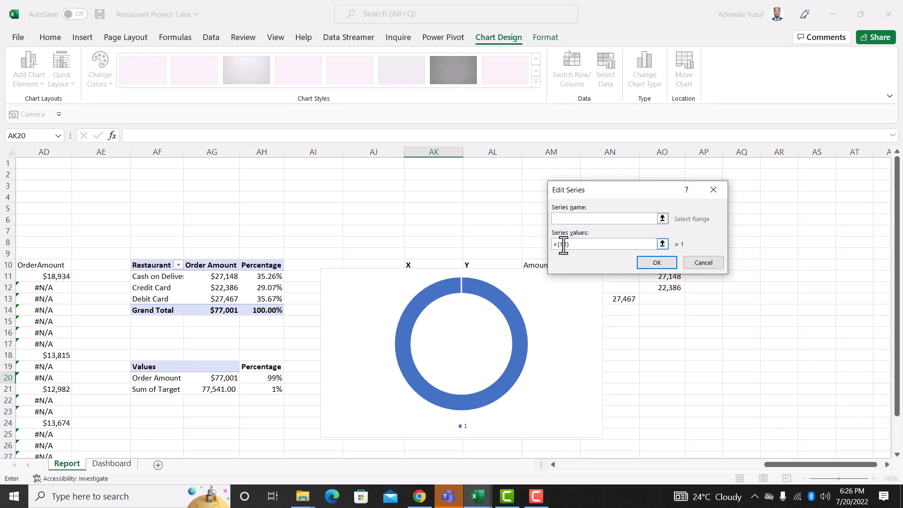
text(1)
text(,1)
text(,1,1,1,1)
text(1,1,1,1,1,)
text(1,1,1,1,)
text(1,1,1)
text(1,1,1,1,1,)
text(,1,1,1,1,)
text(1,1,1,1,1)
text(,1,1,1,1,1)
text(,1,1,1,1,1)
text(,1,1,1)
click(653, 262)
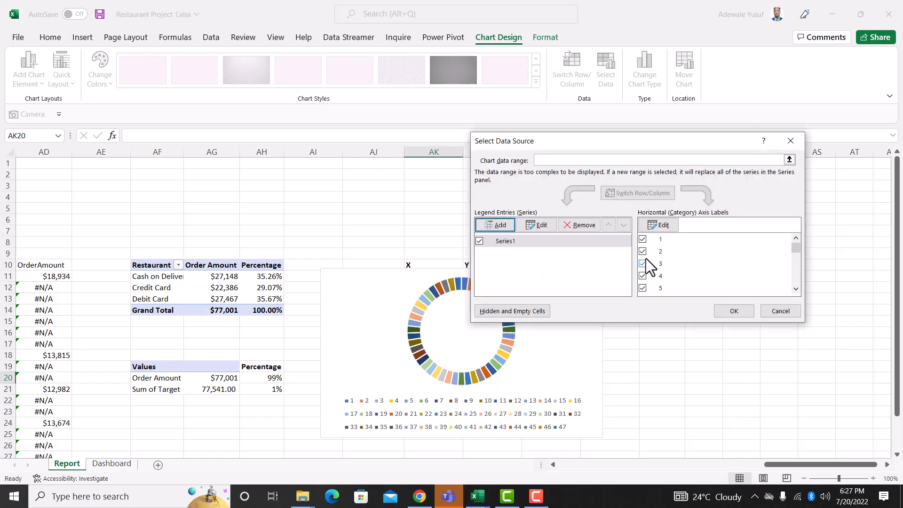
click(748, 310)
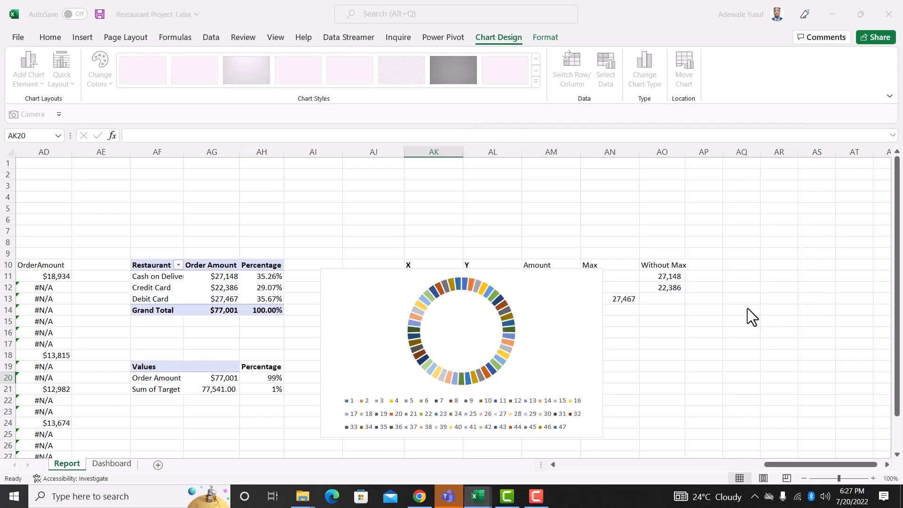
Delete the legend from the doughnut chart
click(511, 408)
key(Delete)
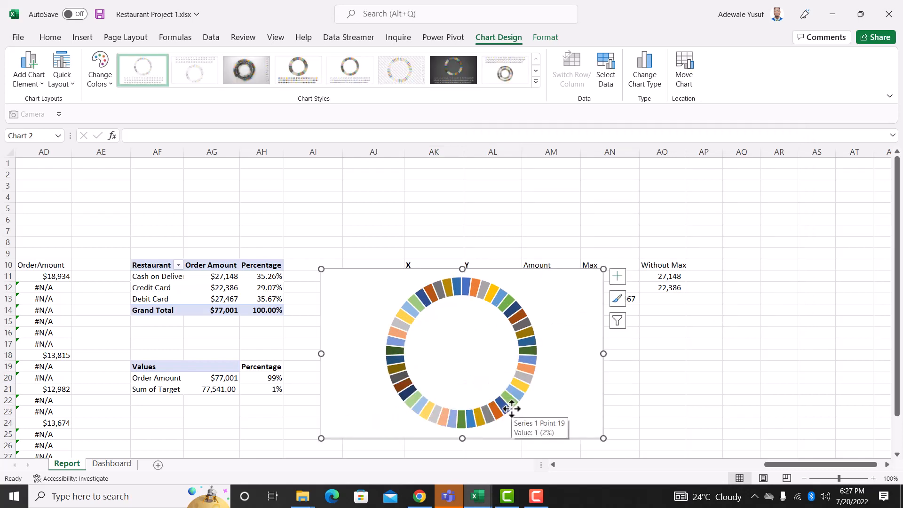
Apply a gradient fill to the doughnut series and recolour its green gradient stop purple
click(513, 309)
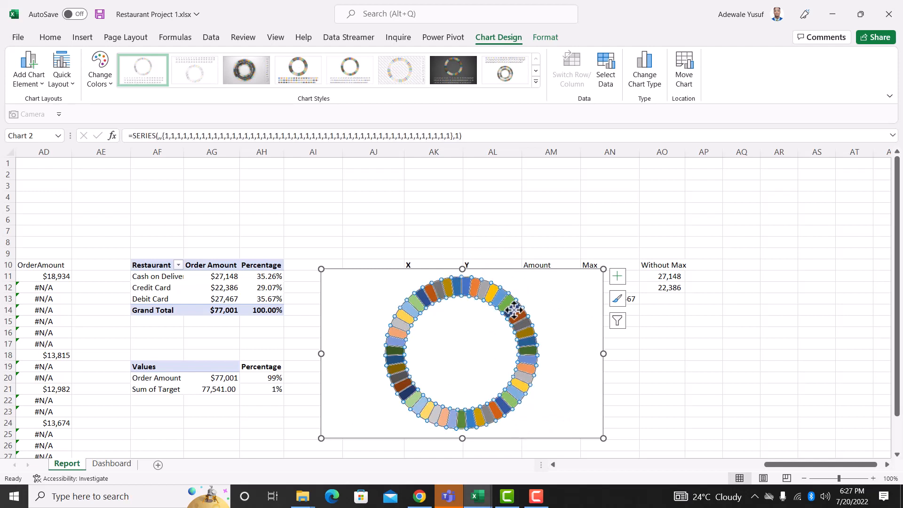
right_click(512, 309)
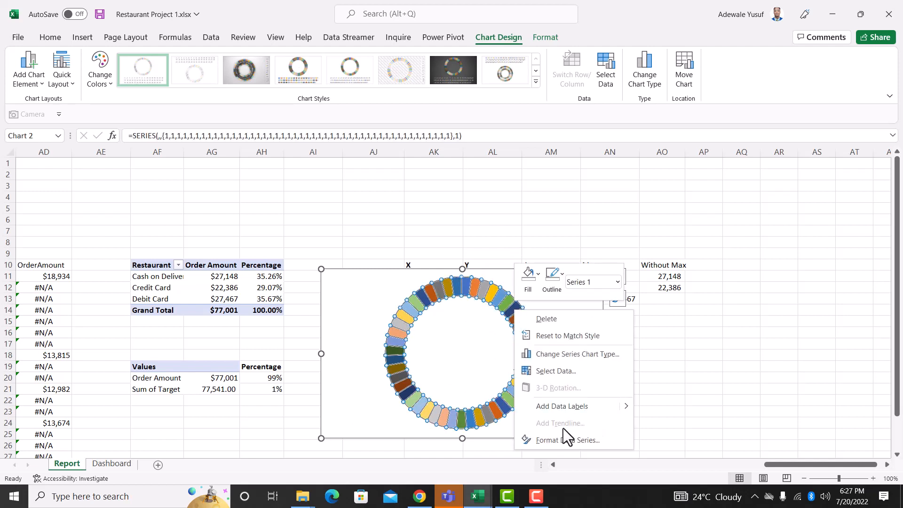
click(560, 440)
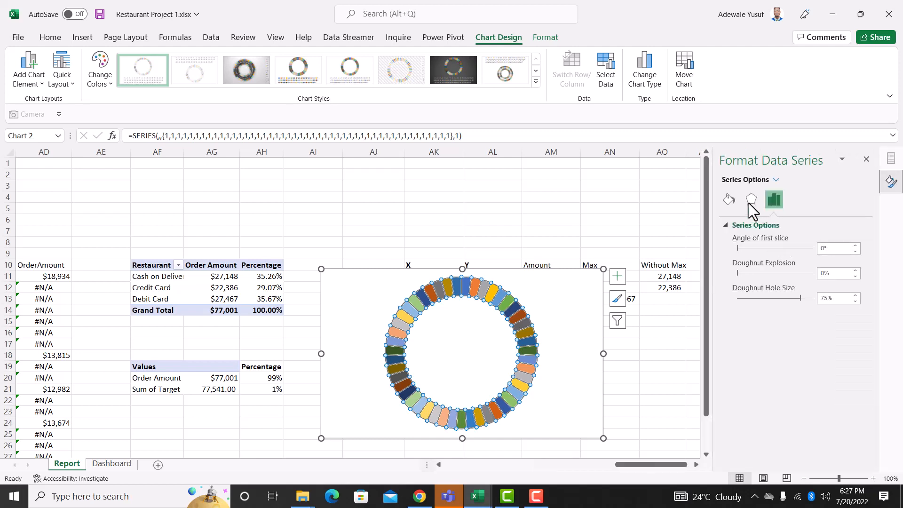
click(728, 195)
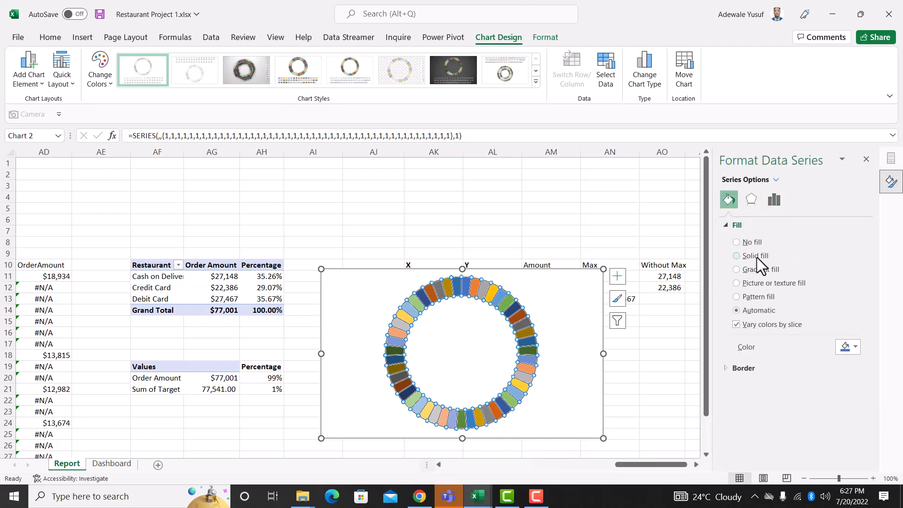
click(760, 270)
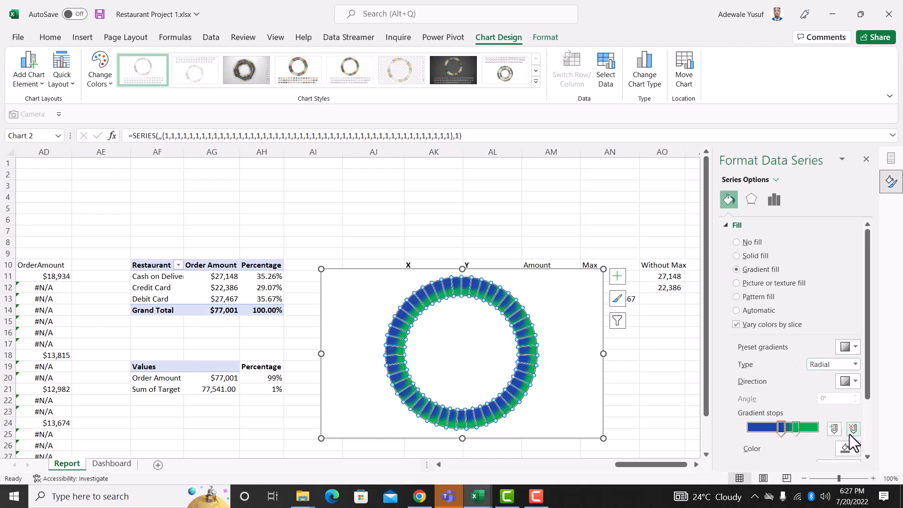
click(796, 427)
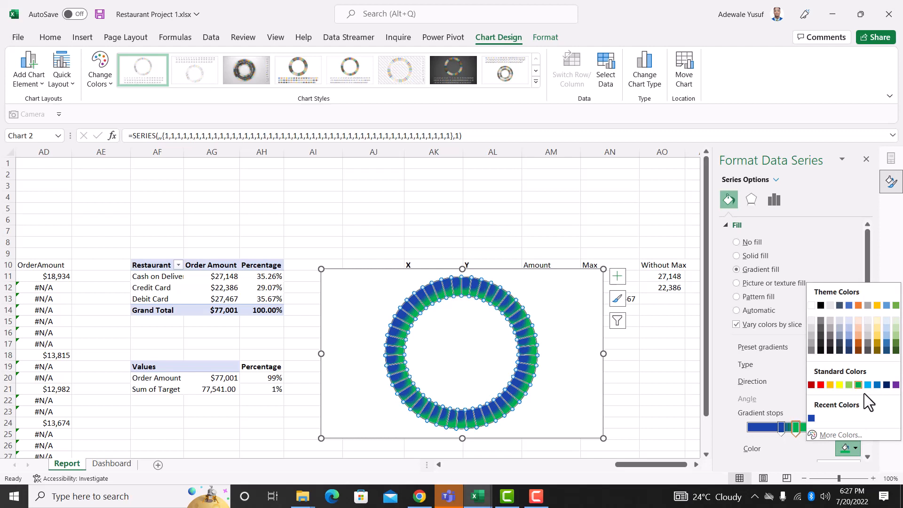
click(896, 385)
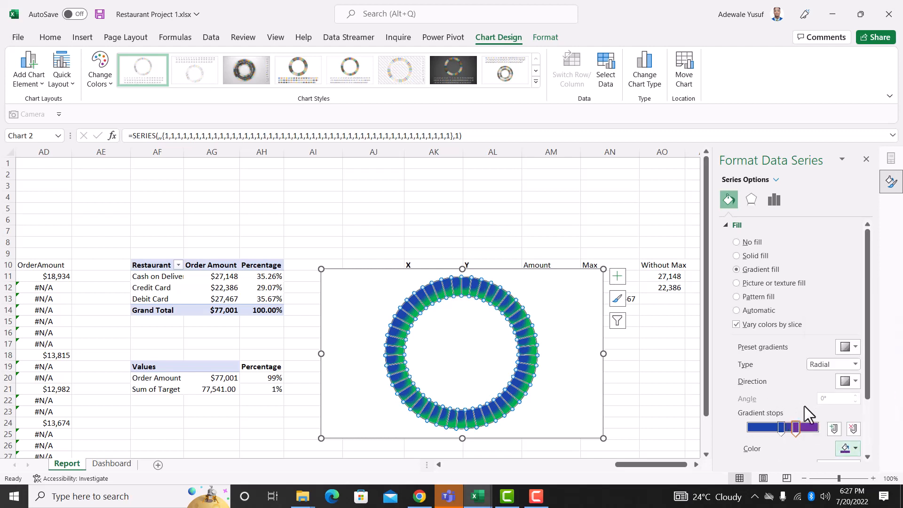
Change the series gradient type to Linear and reposition its stops so purple precedes blue, with the purple stop at 36%
click(832, 366)
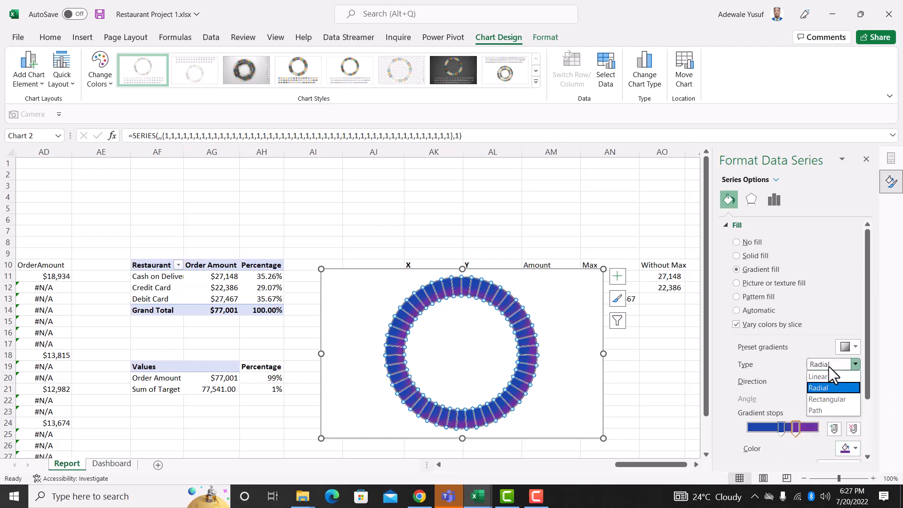
click(820, 376)
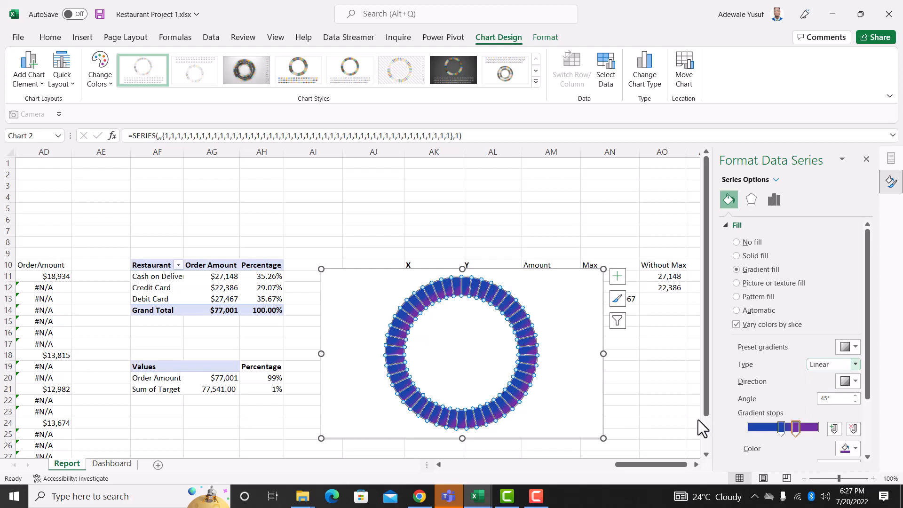
click(793, 427)
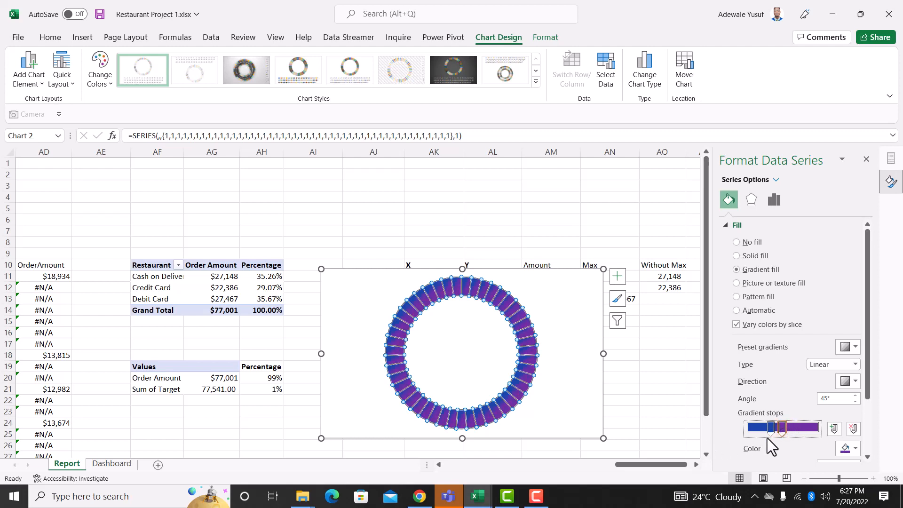
drag(780, 428, 737, 428)
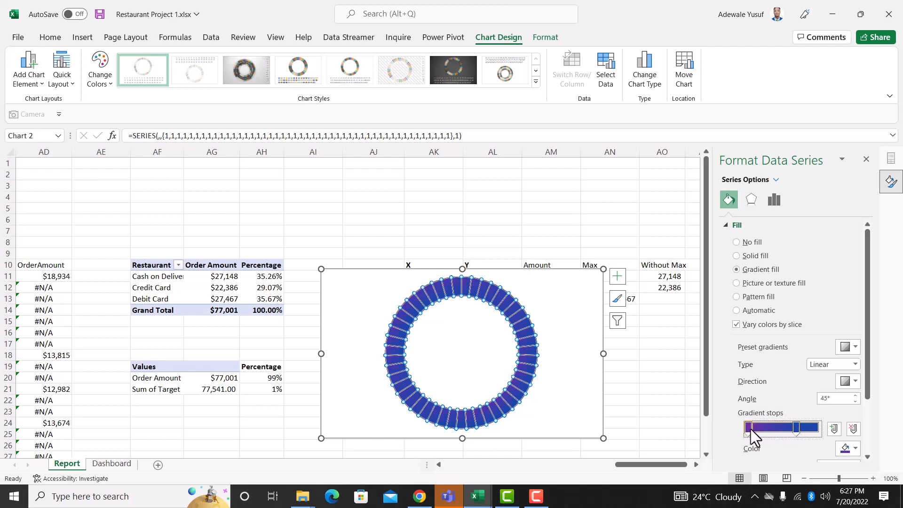
drag(750, 429, 775, 430)
drag(791, 430, 788, 431)
click(777, 430)
drag(787, 430, 788, 431)
Try the straight downward direction for the series gradient and return to the 45° diagonal direction
click(845, 380)
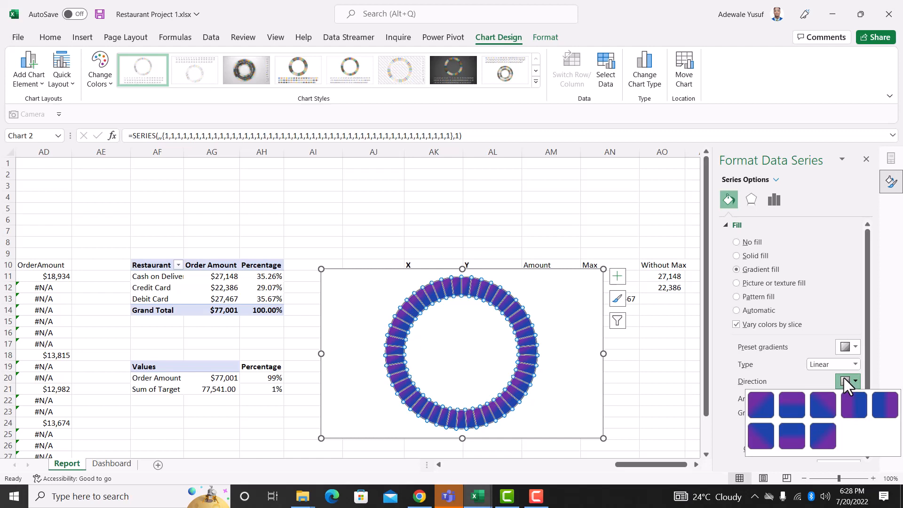
click(792, 409)
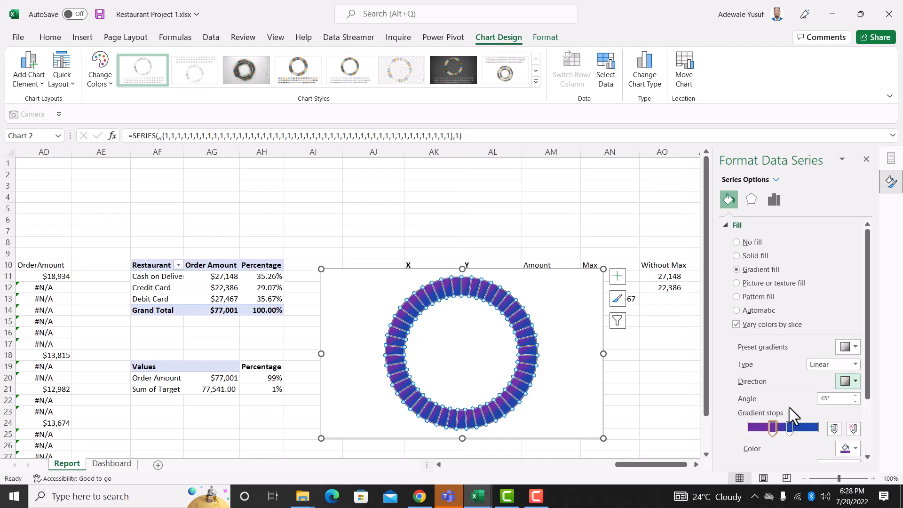
click(845, 378)
click(762, 399)
Give the doughnut series a solid black border line
scroll(781, 404, down, 3)
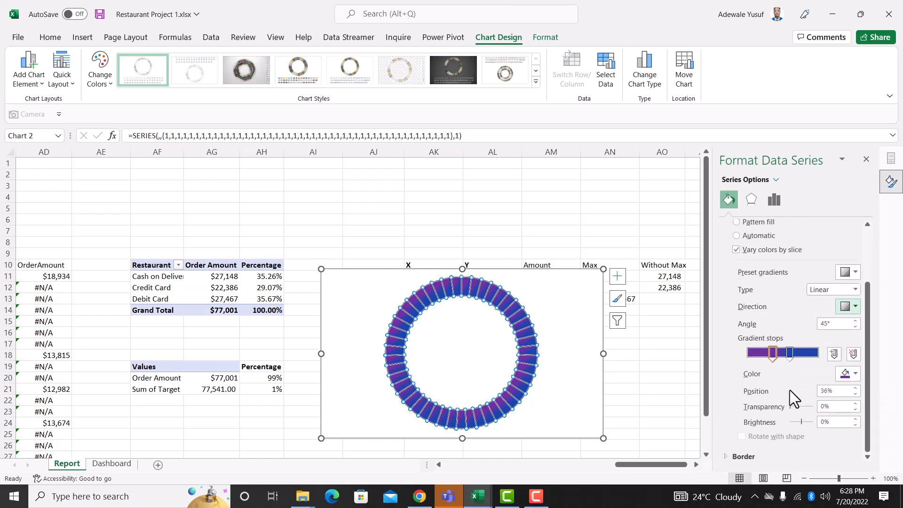
click(729, 456)
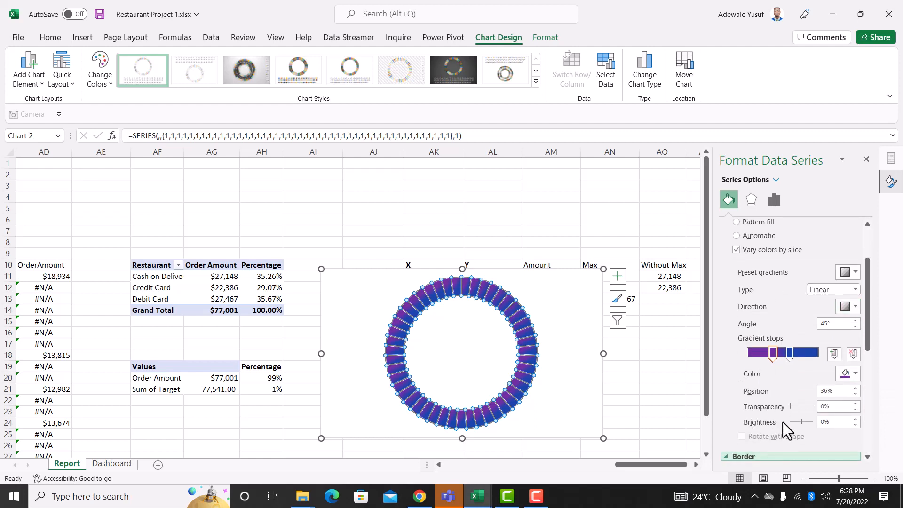
scroll(782, 422, down, 3)
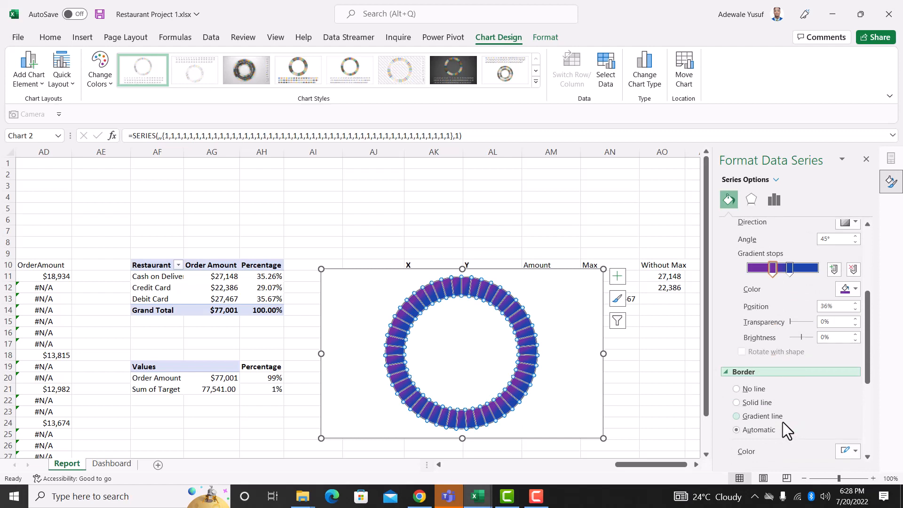
scroll(782, 422, down, 4)
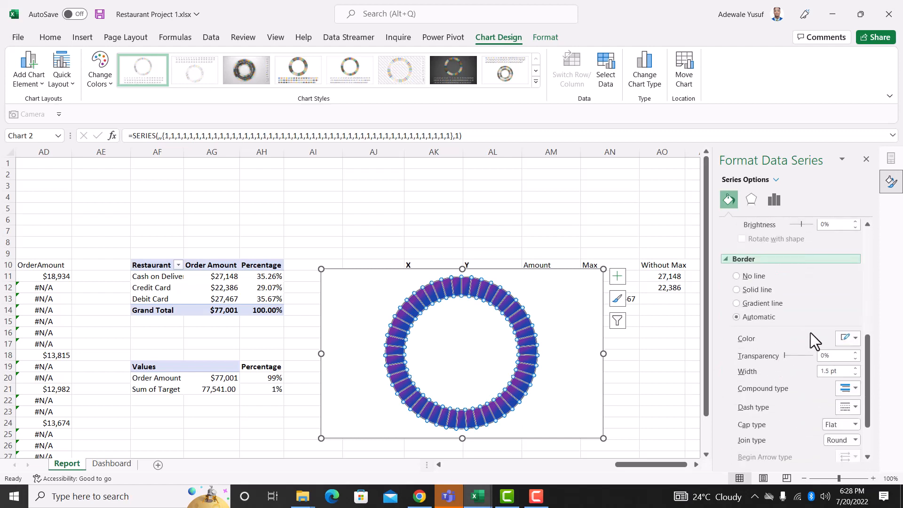
click(762, 292)
click(846, 339)
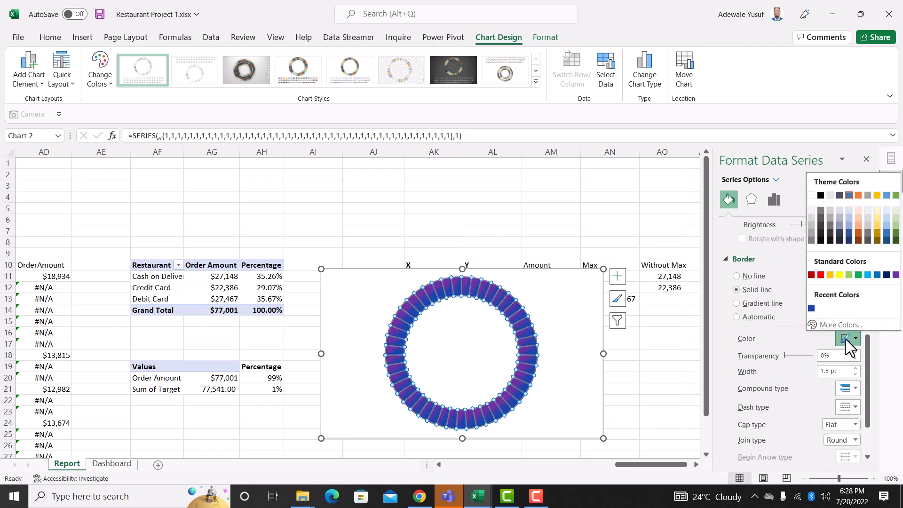
click(820, 194)
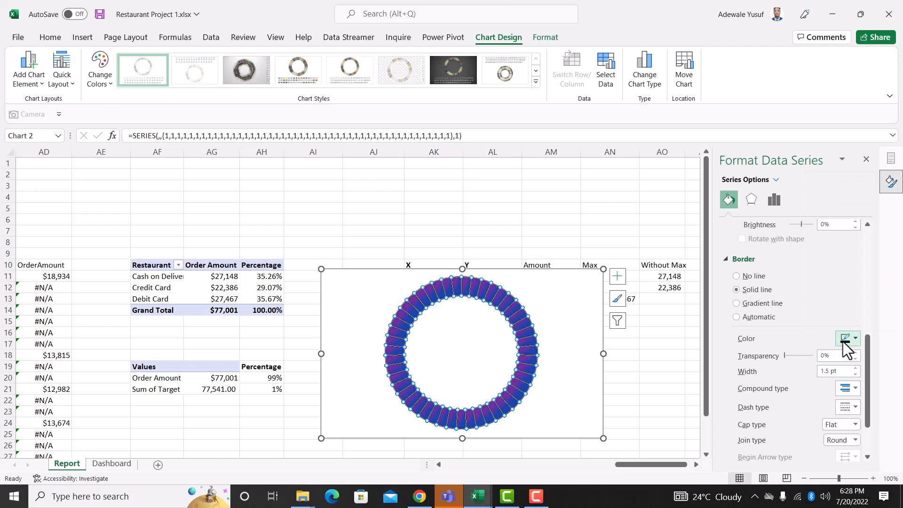
Set the doughnut series' border width to 10 pt
drag(829, 371, 817, 371)
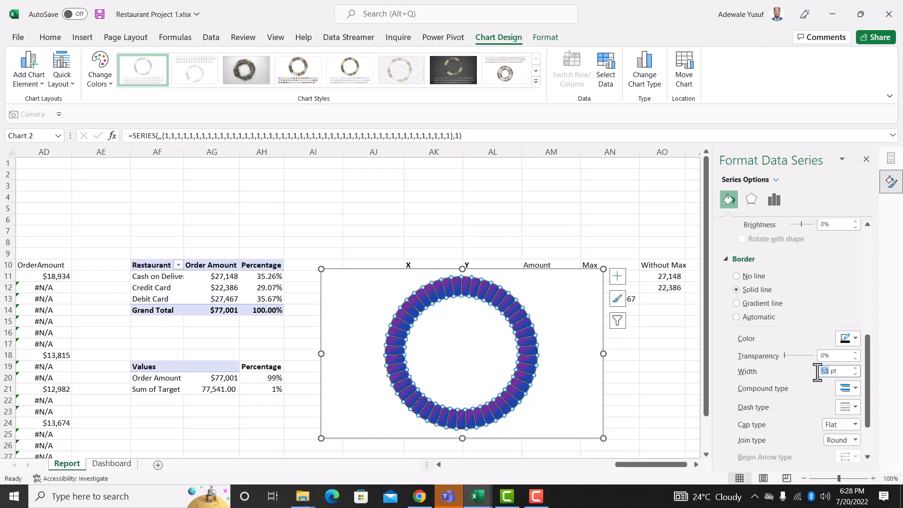
text(10)
key(Return)
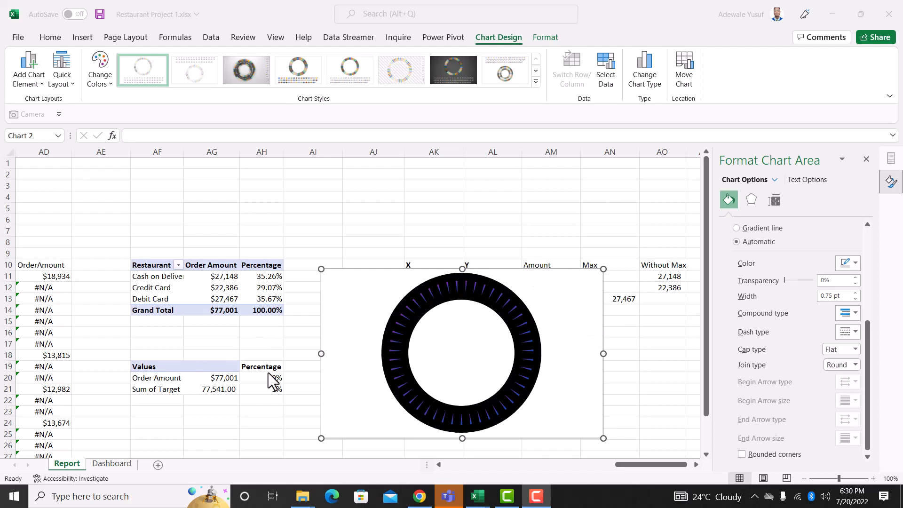
Add a second data series named Percentages to the doughnut chart, with Report cells AH20:AH21 as its values
click(551, 292)
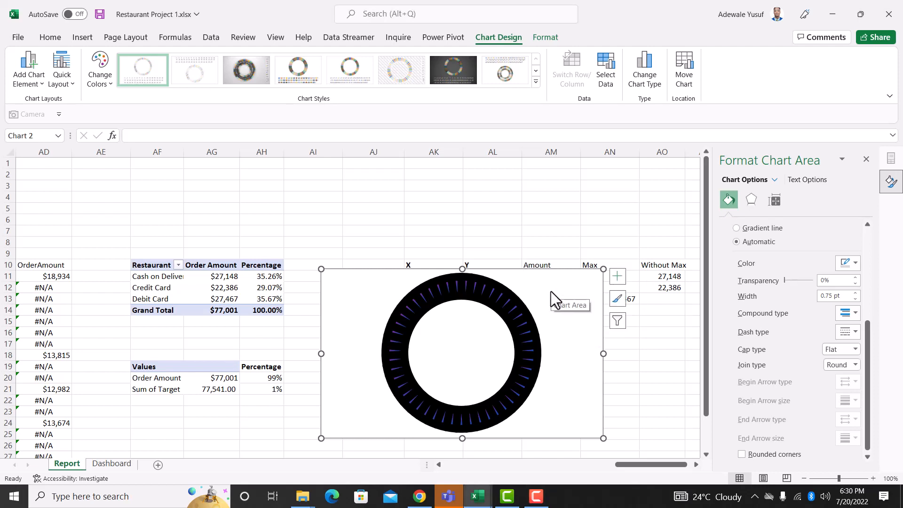
right_click(549, 291)
click(595, 295)
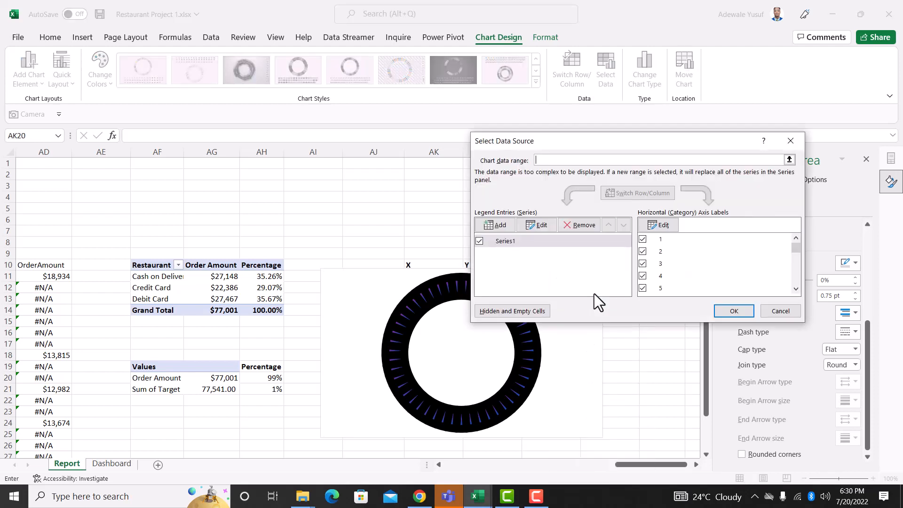
click(501, 228)
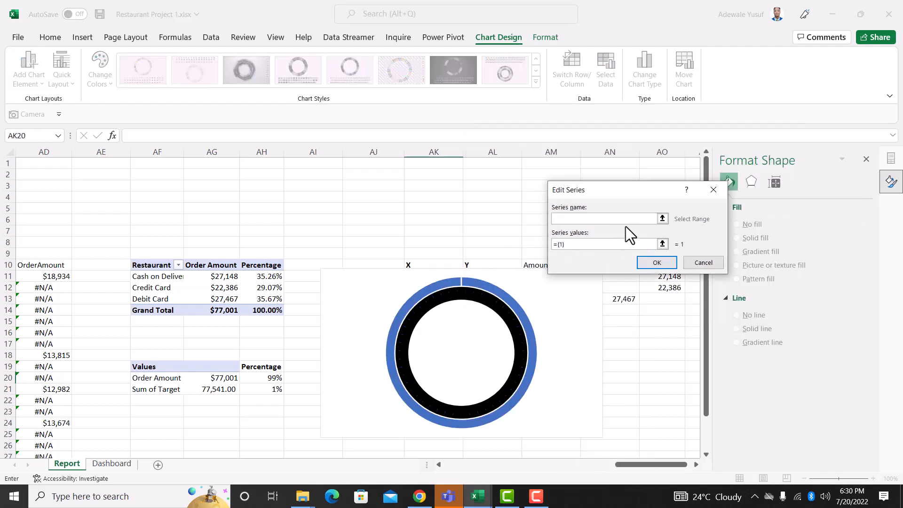
text(Percentages)
click(592, 245)
key(BackSpace)
key(BackSpace)
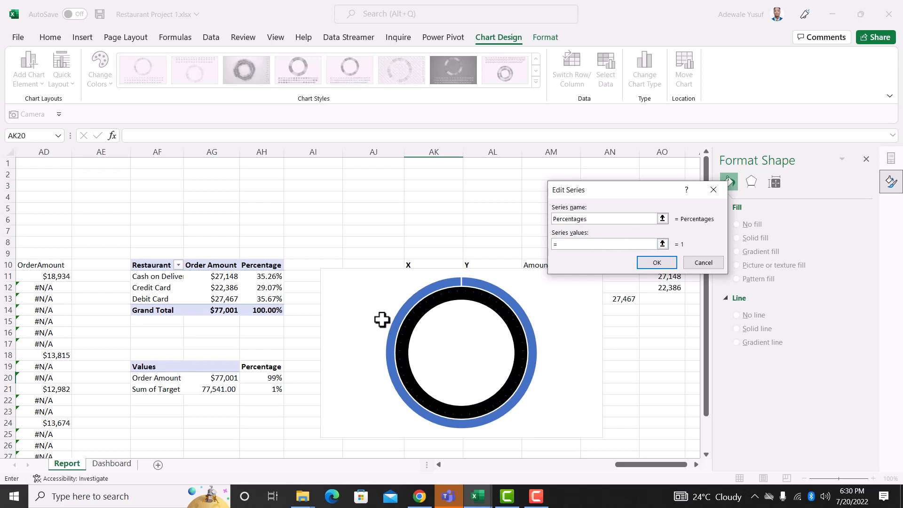
drag(268, 377, 269, 389)
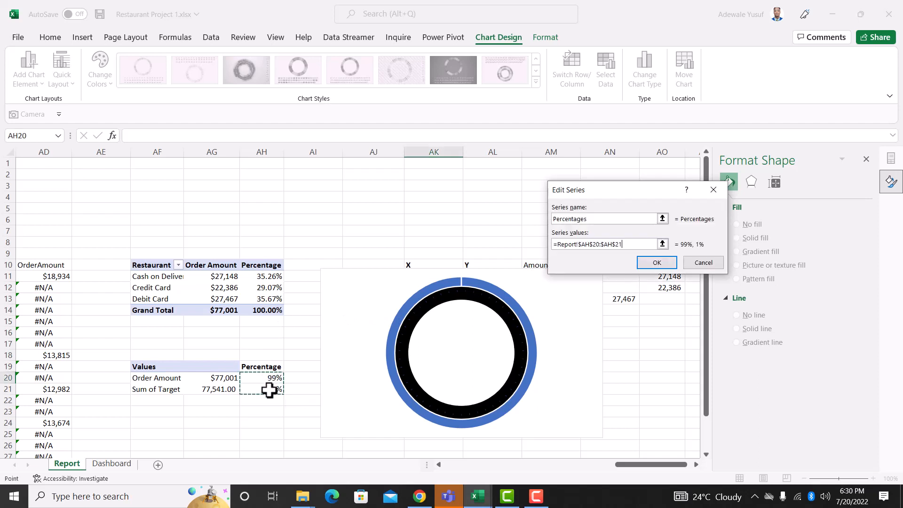
click(655, 263)
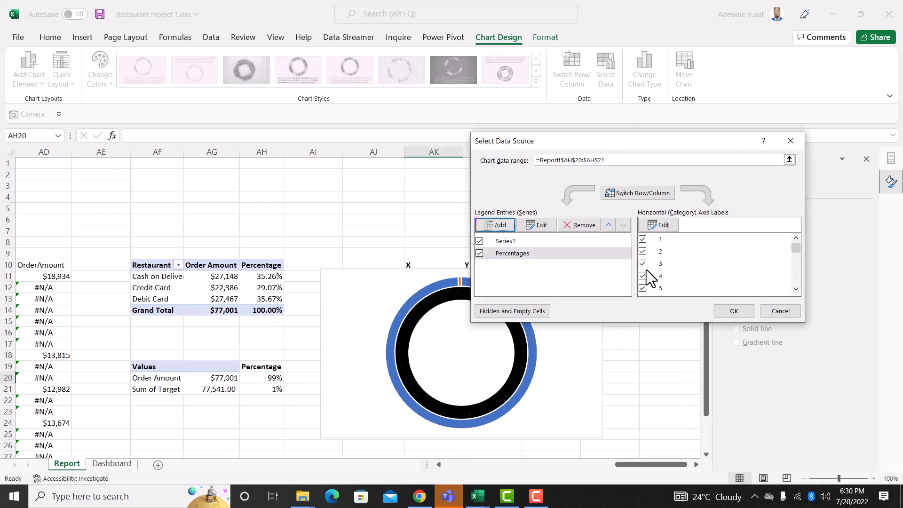
click(733, 311)
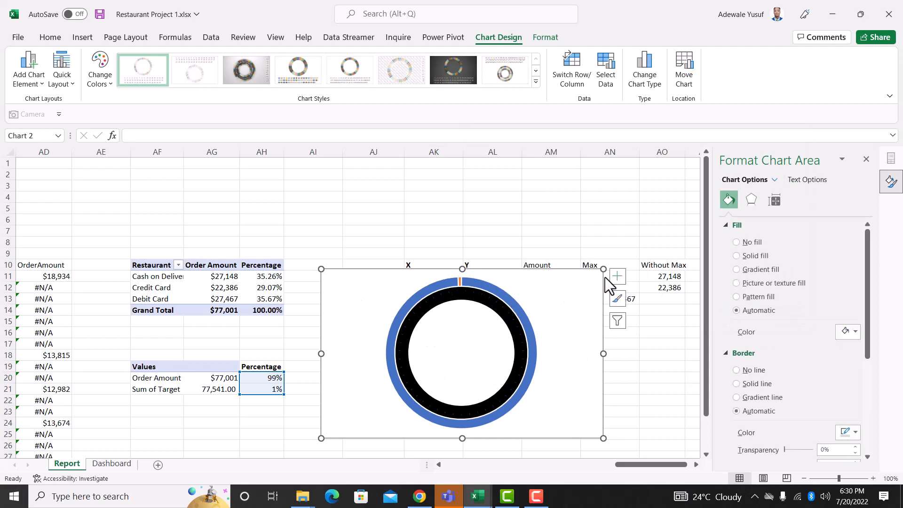
Change the chart to a custom combination with both Series1 and Percentages set to the Doughnut type
click(644, 71)
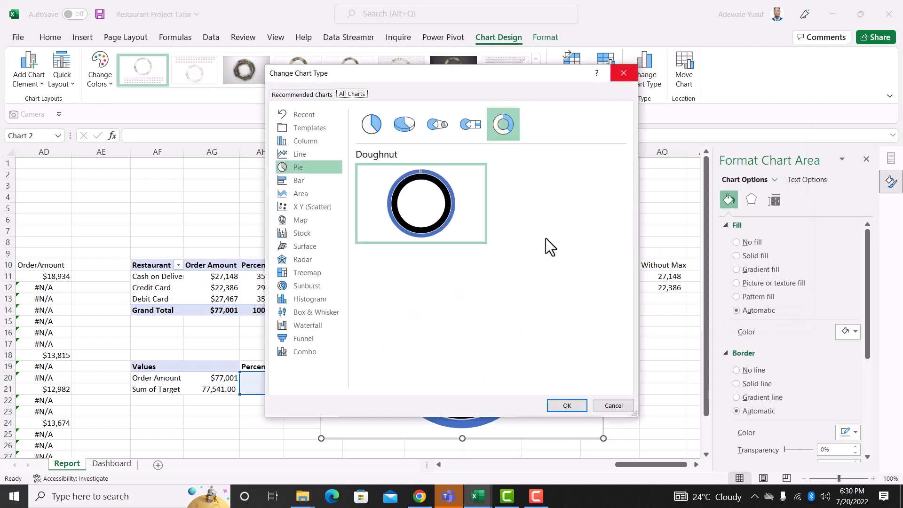
click(301, 353)
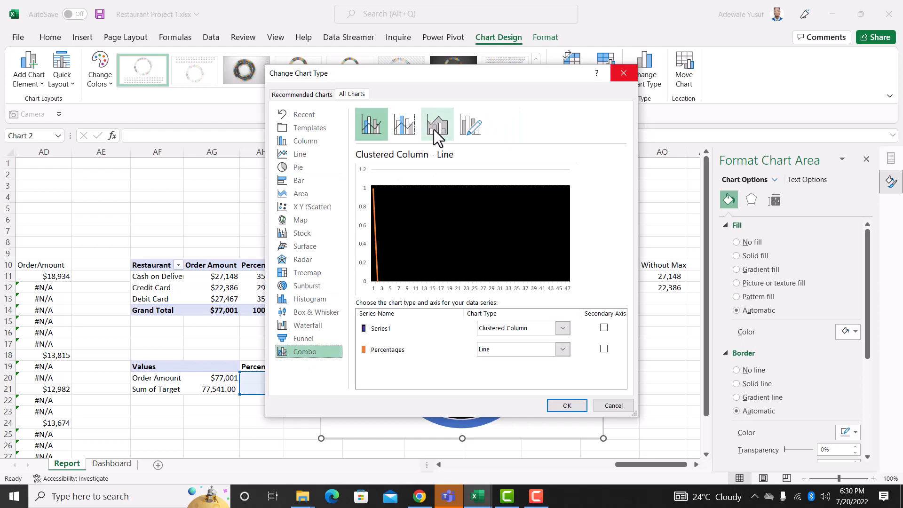
click(552, 327)
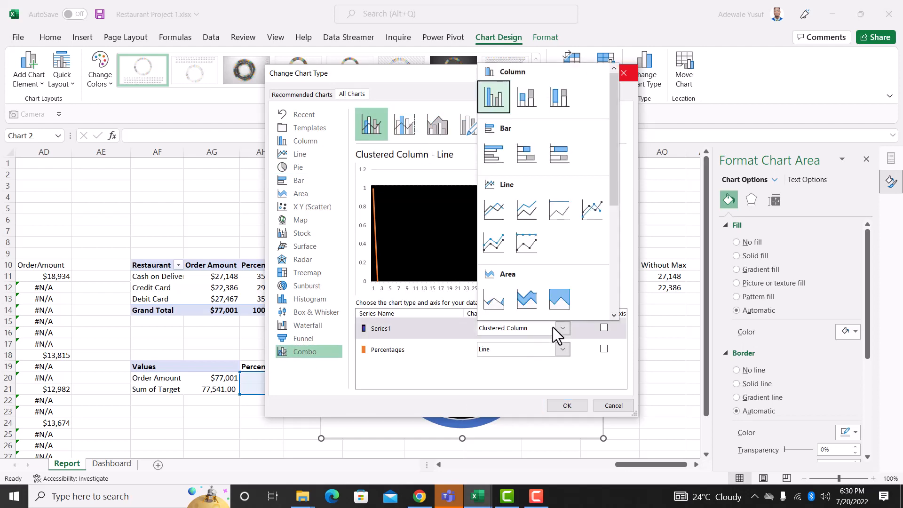
scroll(534, 247, down, 3)
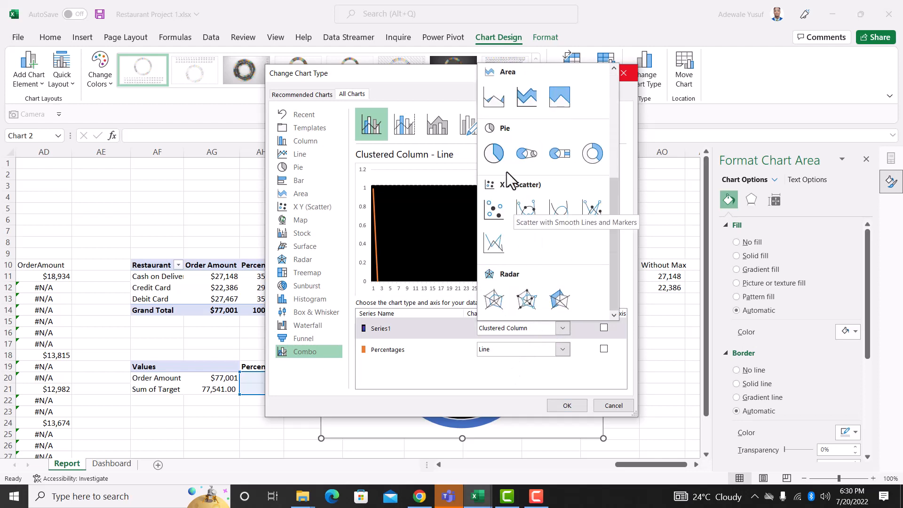
click(591, 153)
click(556, 348)
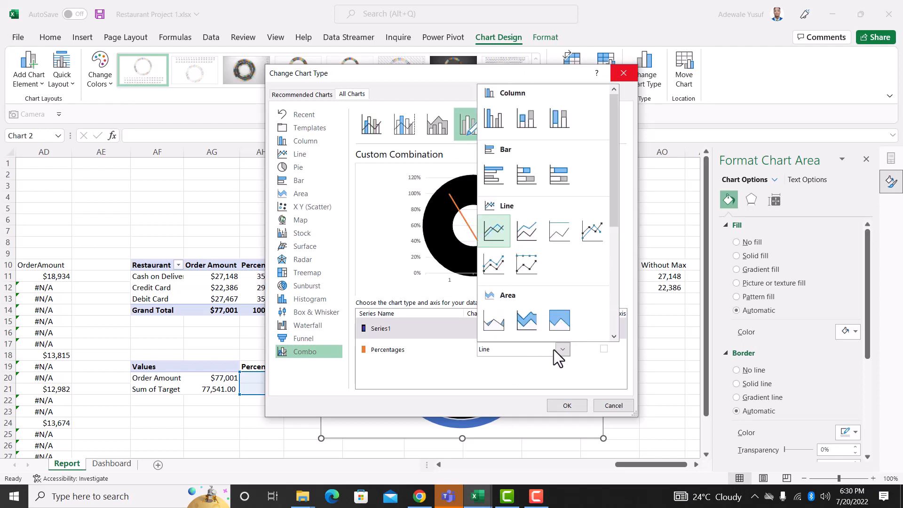
scroll(575, 299, down, 3)
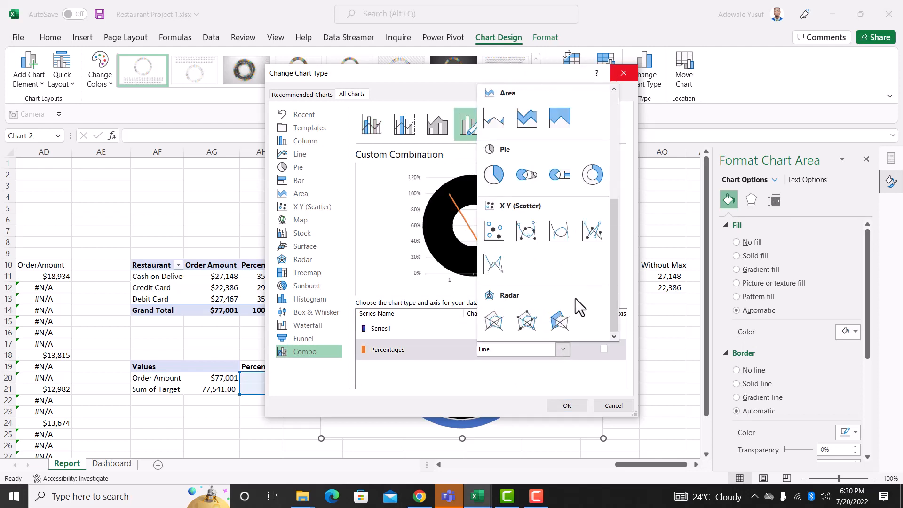
click(594, 177)
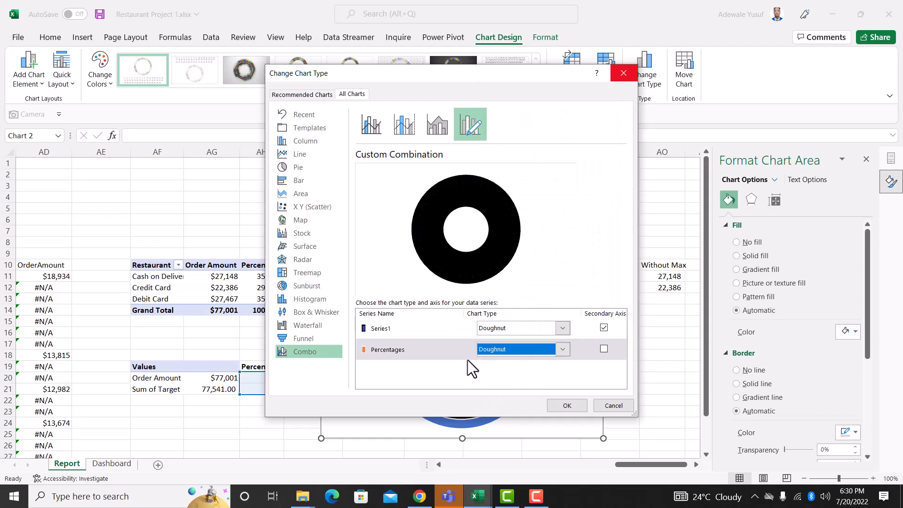
Place the Percentages series on the secondary axis and apply the combo chart type
click(603, 349)
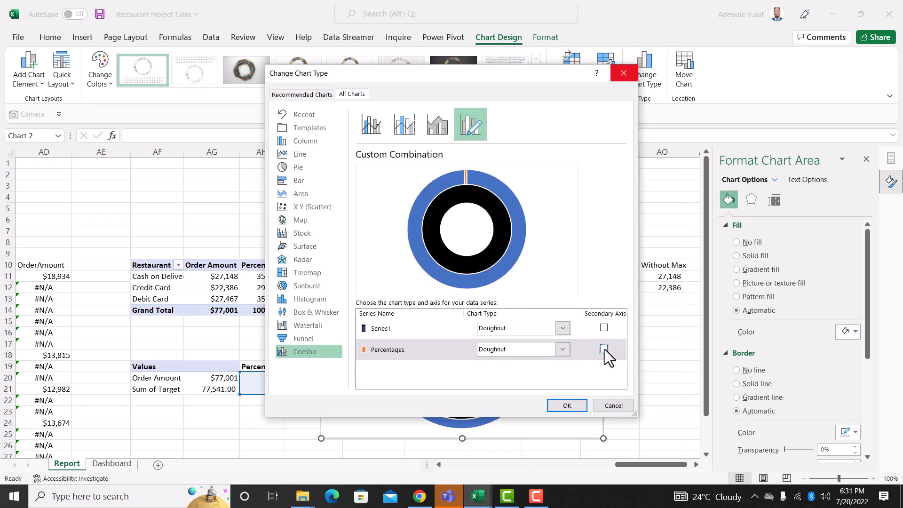
click(604, 349)
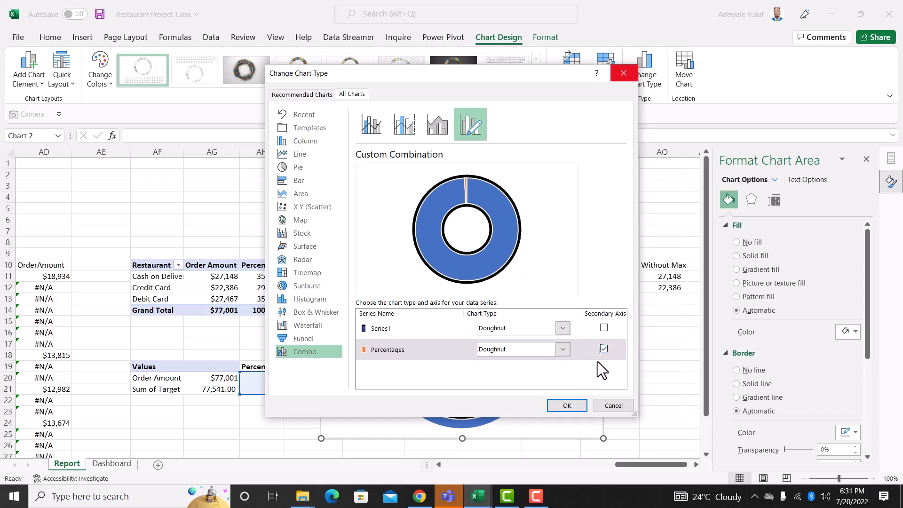
click(583, 405)
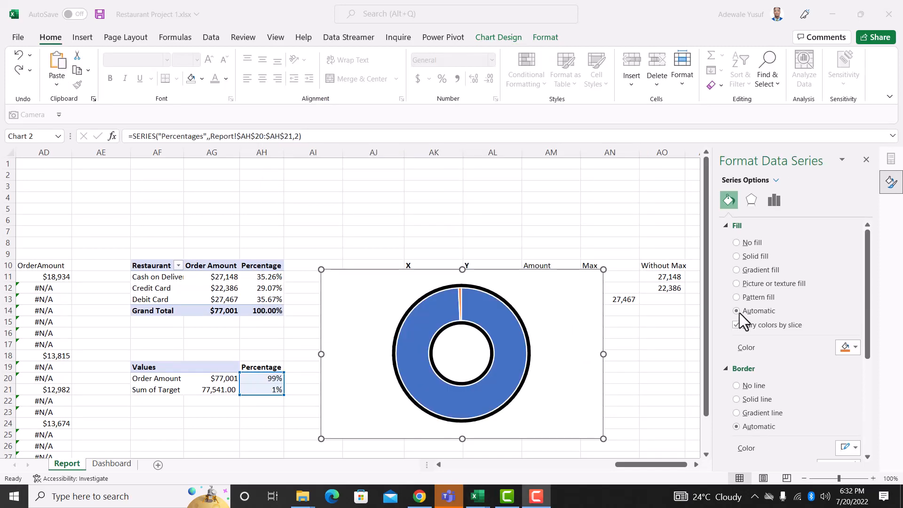
click(460, 298)
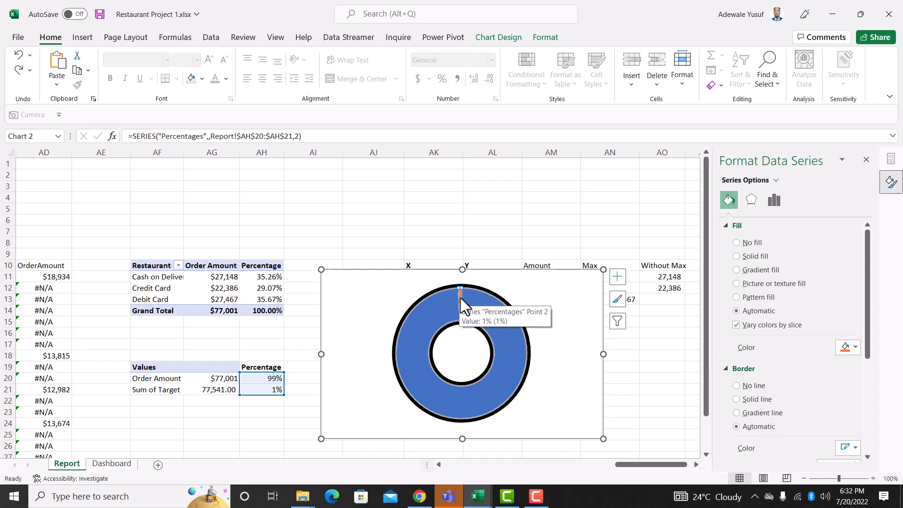
click(844, 348)
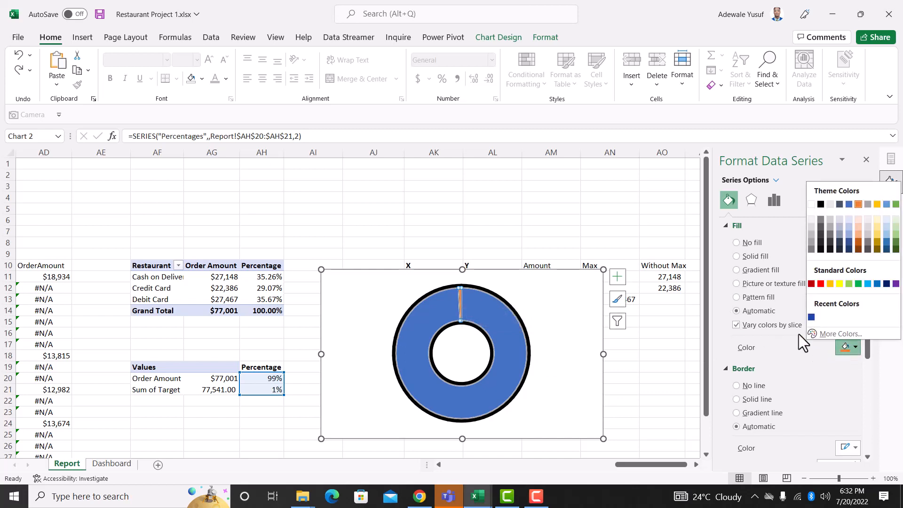
click(820, 204)
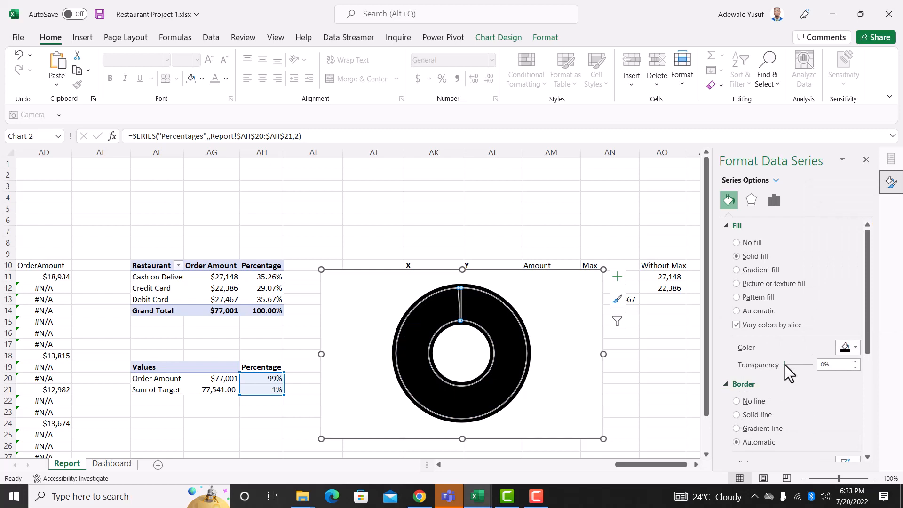
drag(784, 364, 795, 367)
click(538, 295)
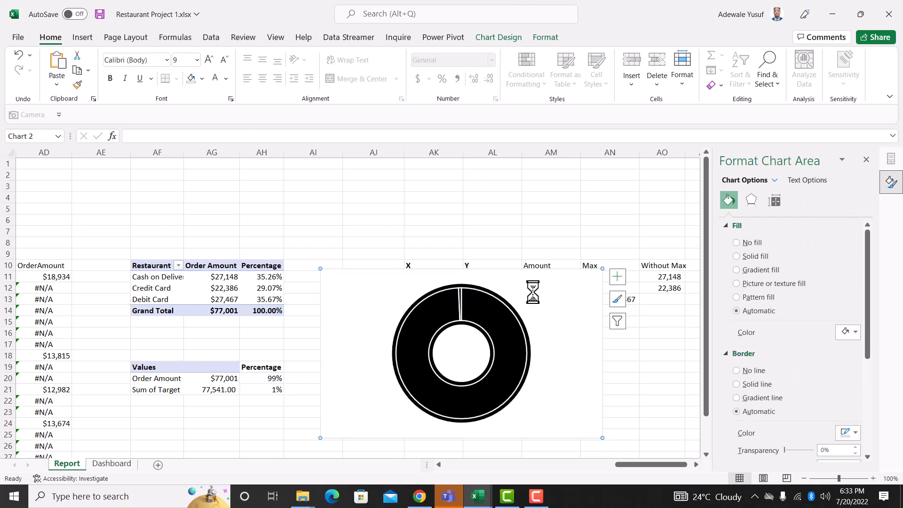
key(ctrl+z)
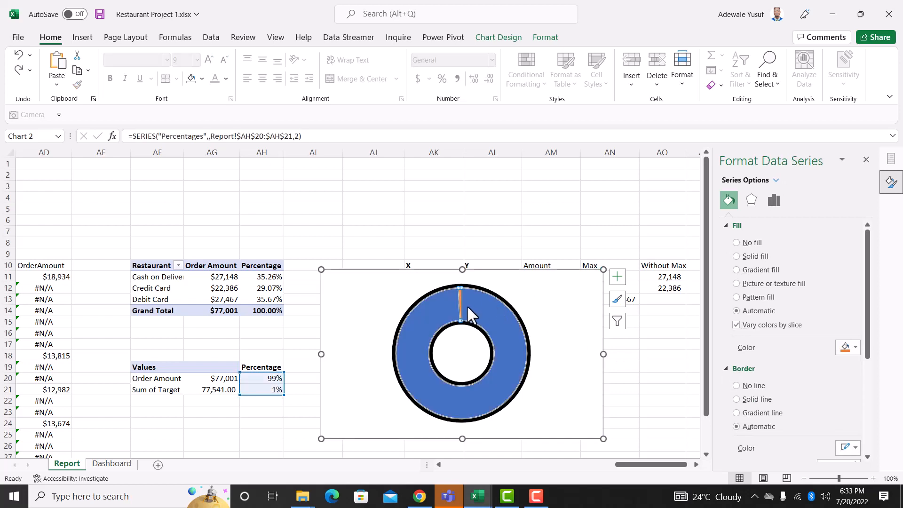
Fill the Percentages series' 1% slice with black at 23% transparency and its 99% slice with black at 100% transparency
click(459, 299)
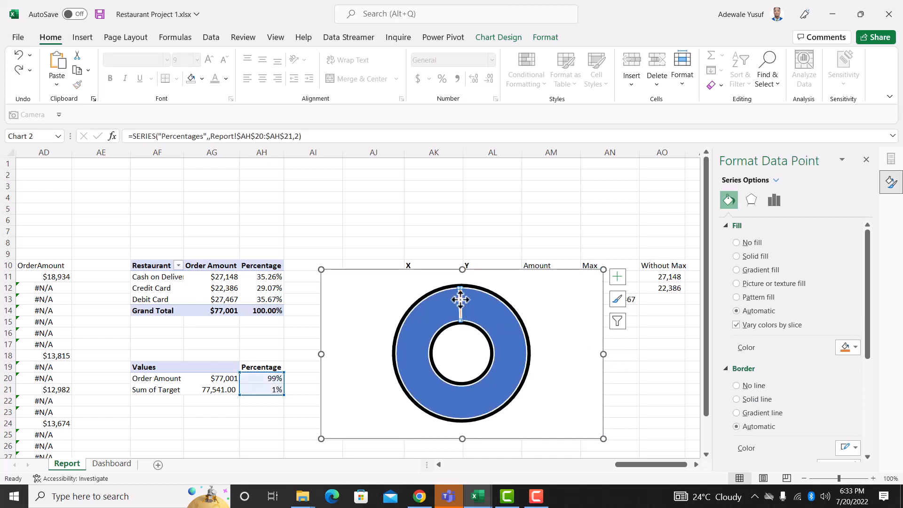
click(848, 348)
click(819, 202)
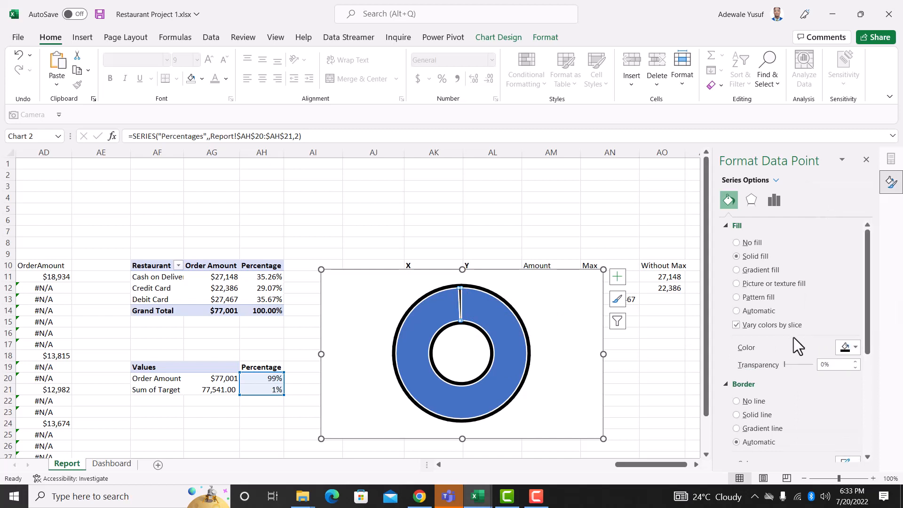
drag(786, 363, 796, 367)
click(503, 320)
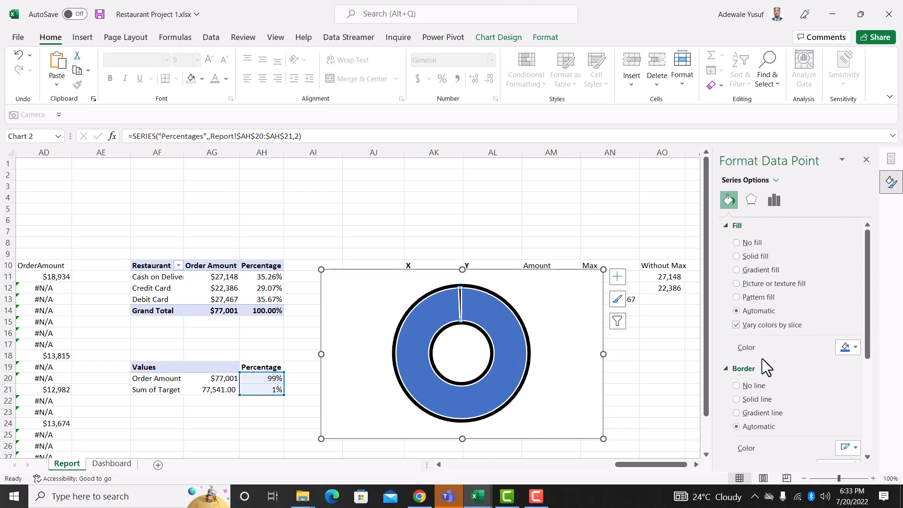
click(748, 257)
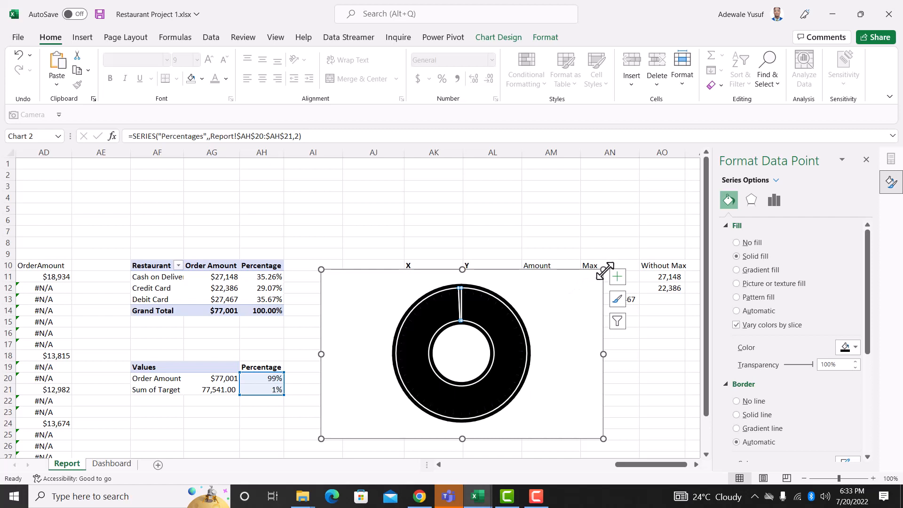
Enlarge the doughnut chart slightly and move it from the Report sheet to the Dashboard sheet
drag(604, 269, 656, 258)
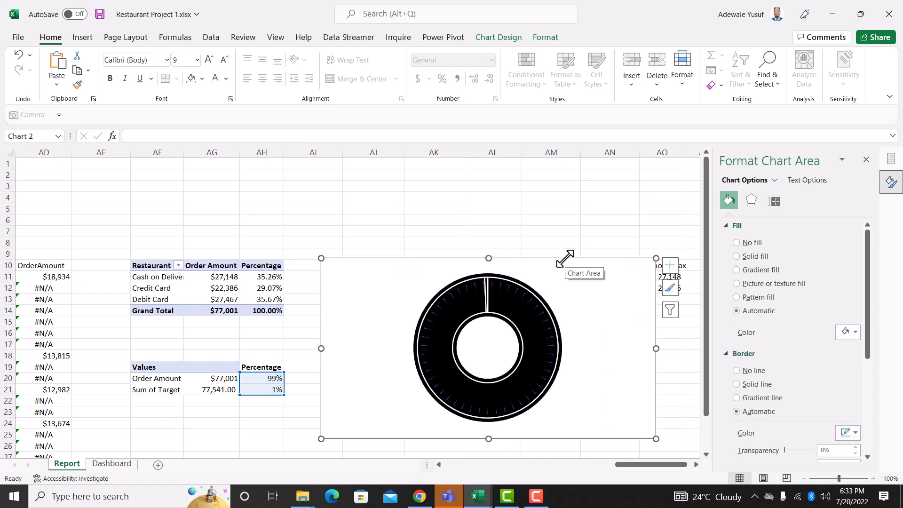
key(ctrl+x)
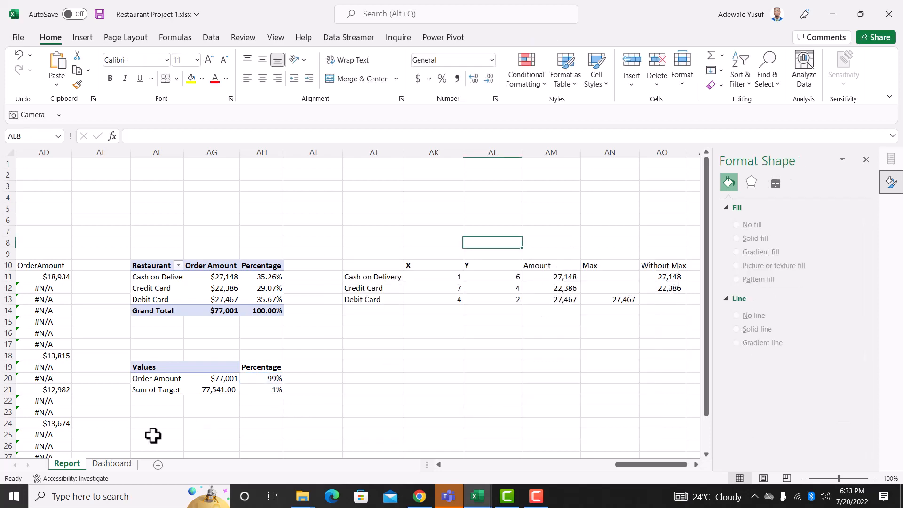
click(110, 464)
key(ctrl+v)
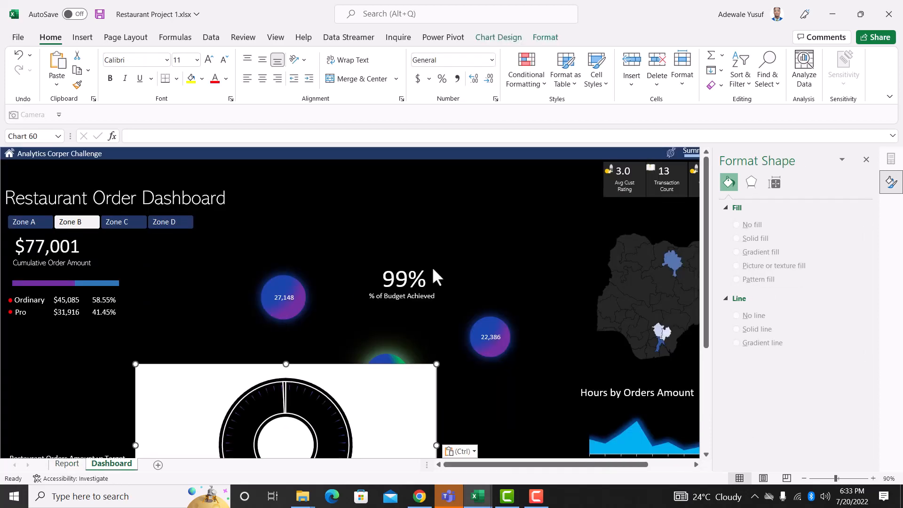
Remove the chart area's fill and outline and position the doughnut around the "% of Budget Achieved" figure
click(520, 38)
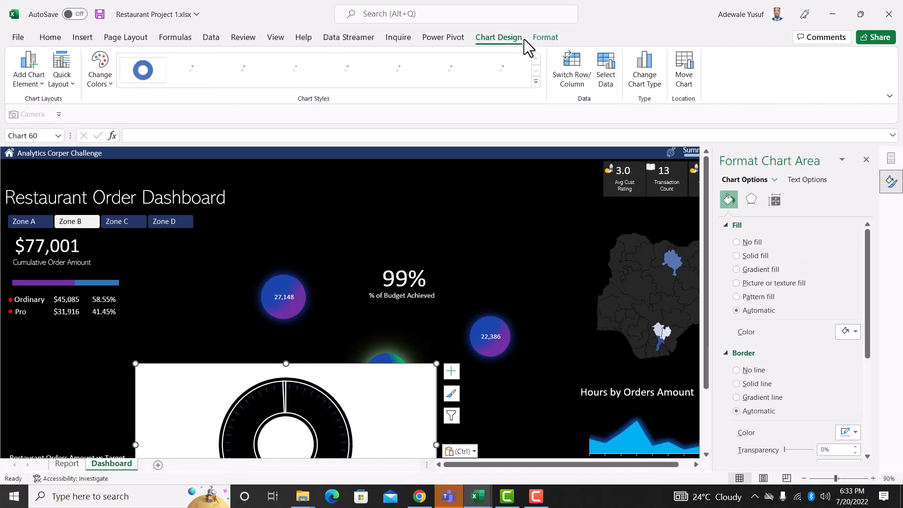
click(551, 38)
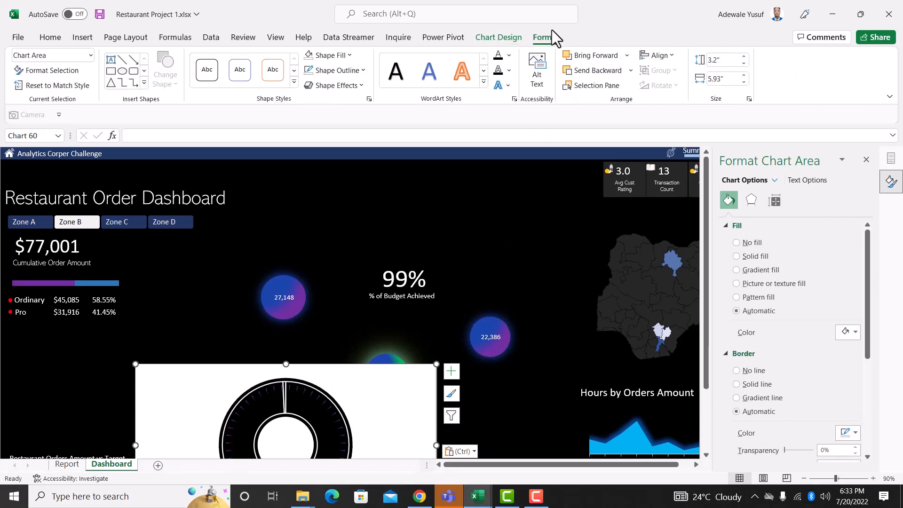
click(335, 56)
click(346, 235)
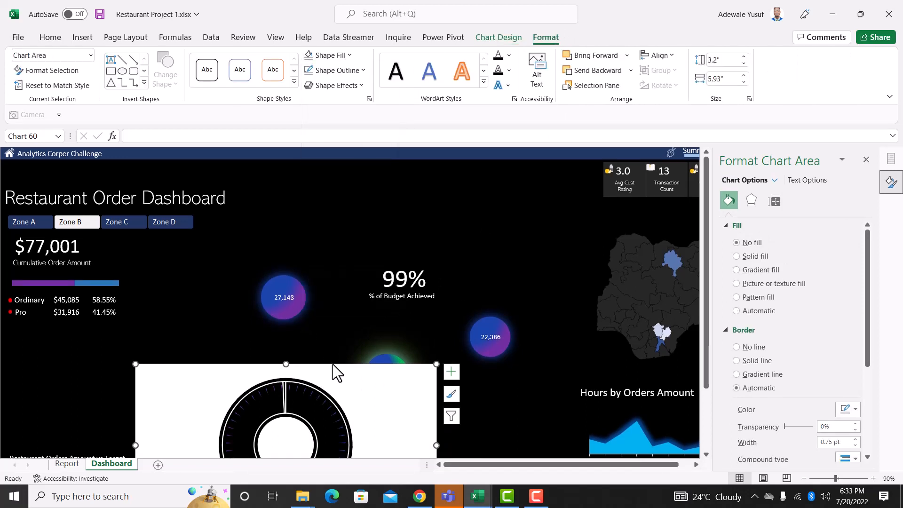
drag(324, 365, 435, 207)
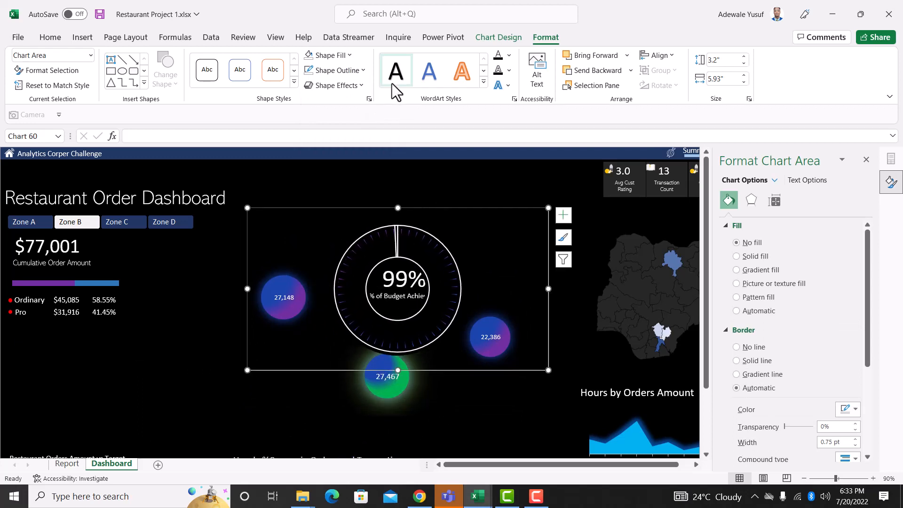
click(348, 73)
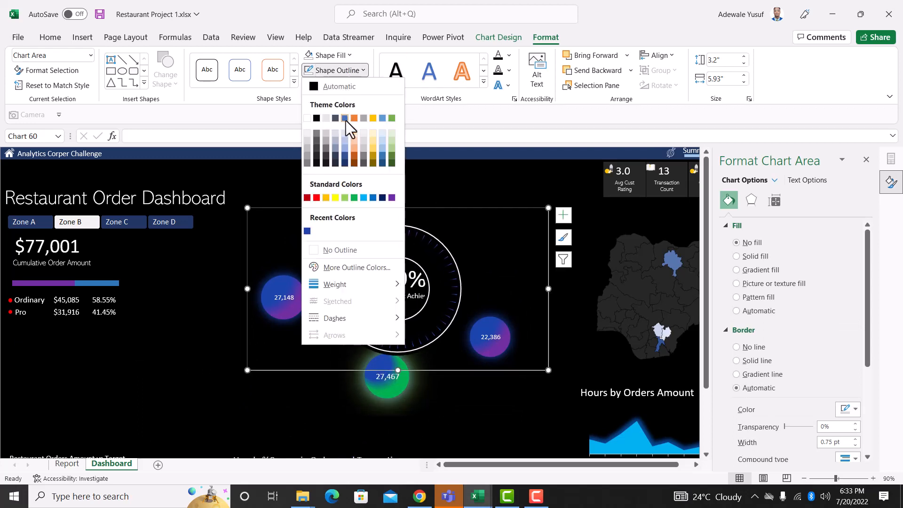
click(348, 250)
Remove the border line from the 99% slice of the Percentages series
click(458, 324)
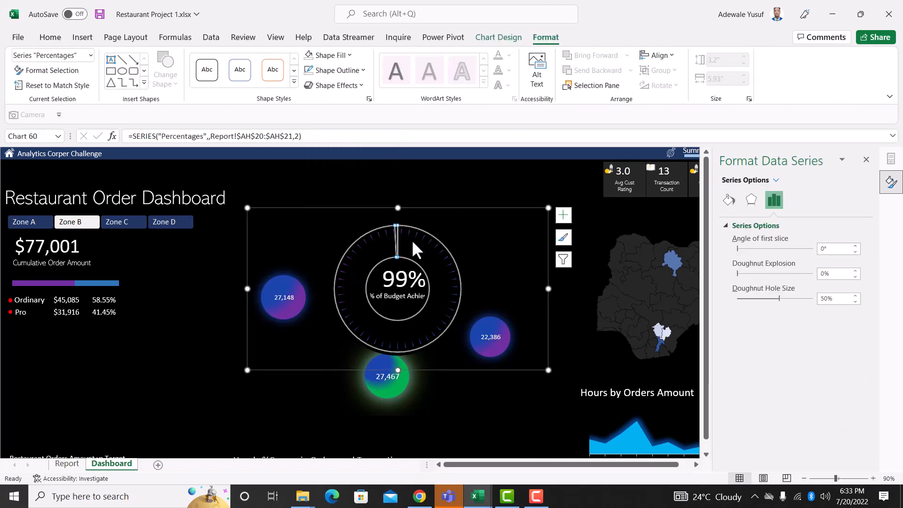
click(442, 256)
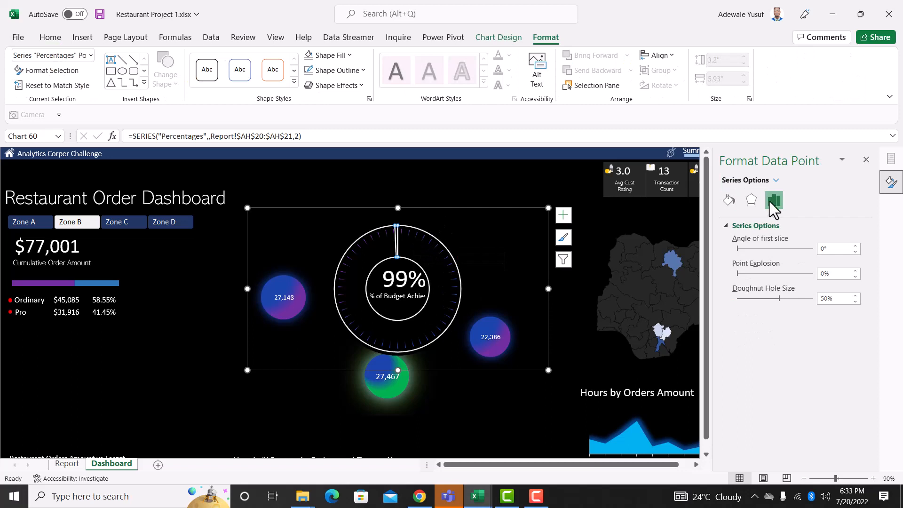
click(729, 201)
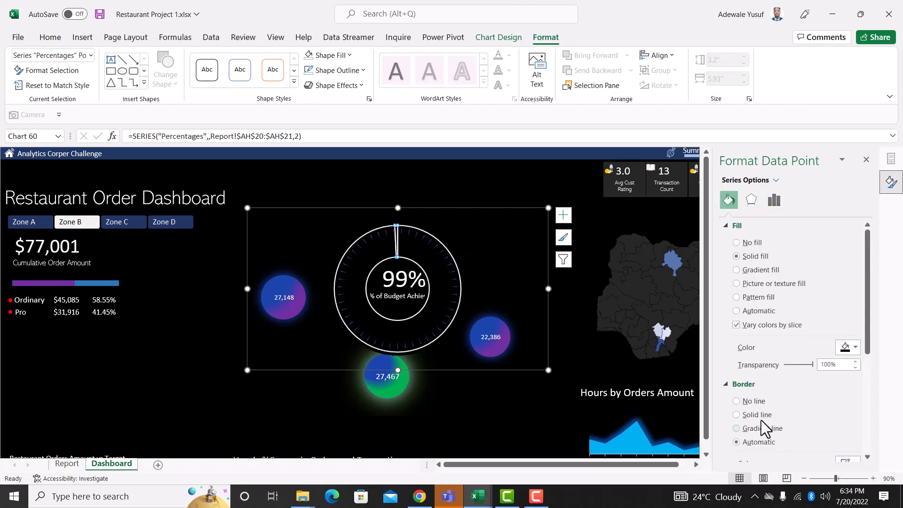
click(751, 403)
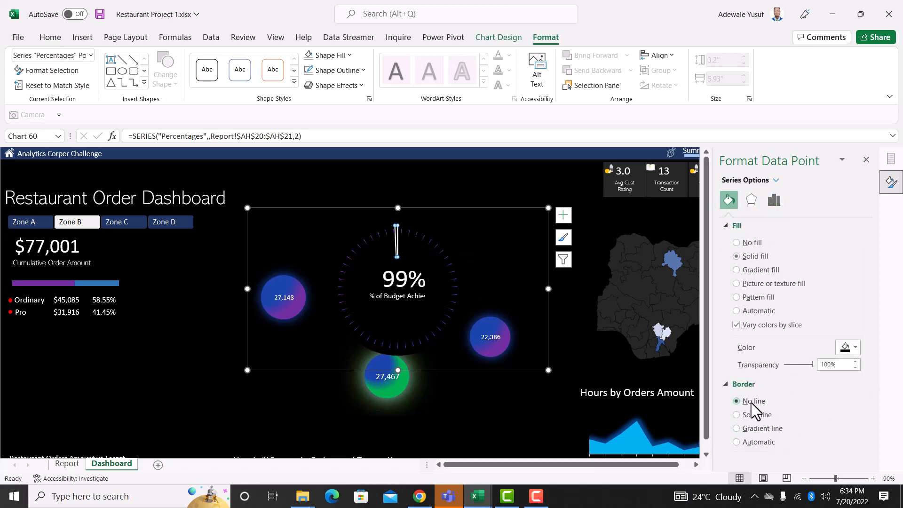
click(423, 202)
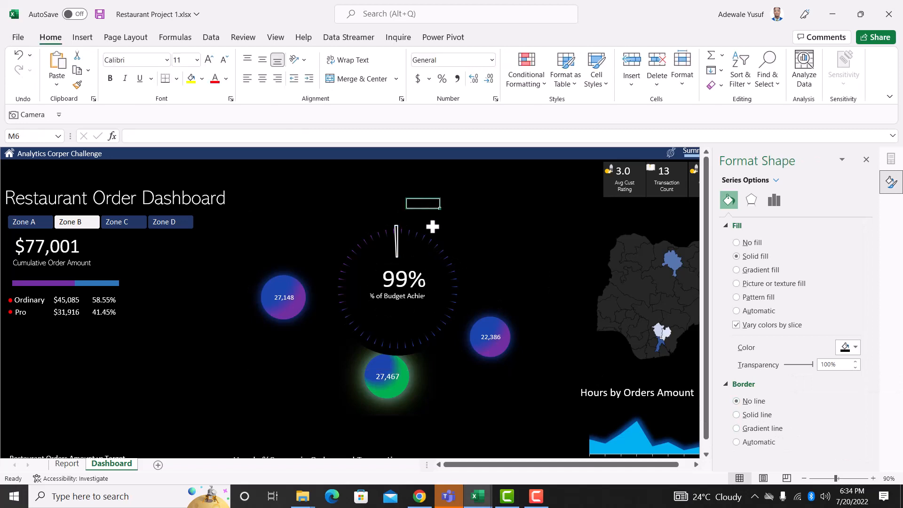
Remove the border line from the 1% slice of the Percentages series
click(479, 244)
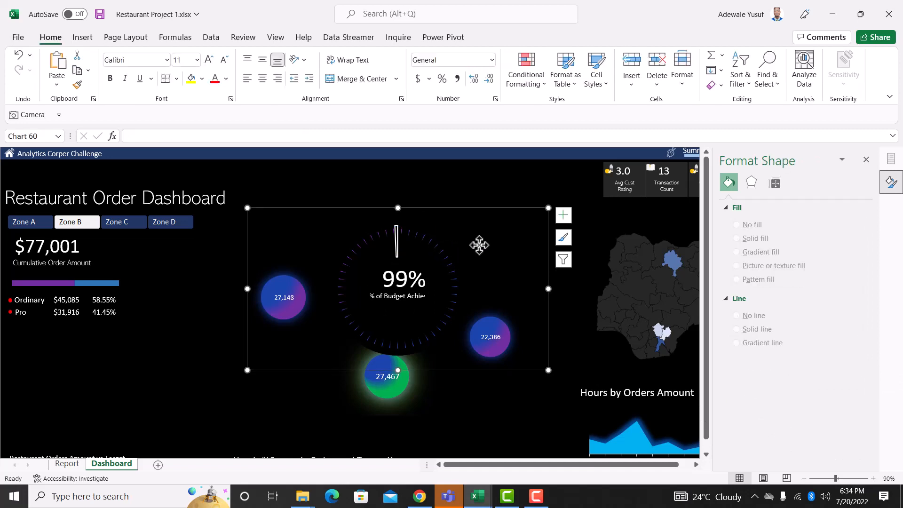
click(396, 237)
click(397, 237)
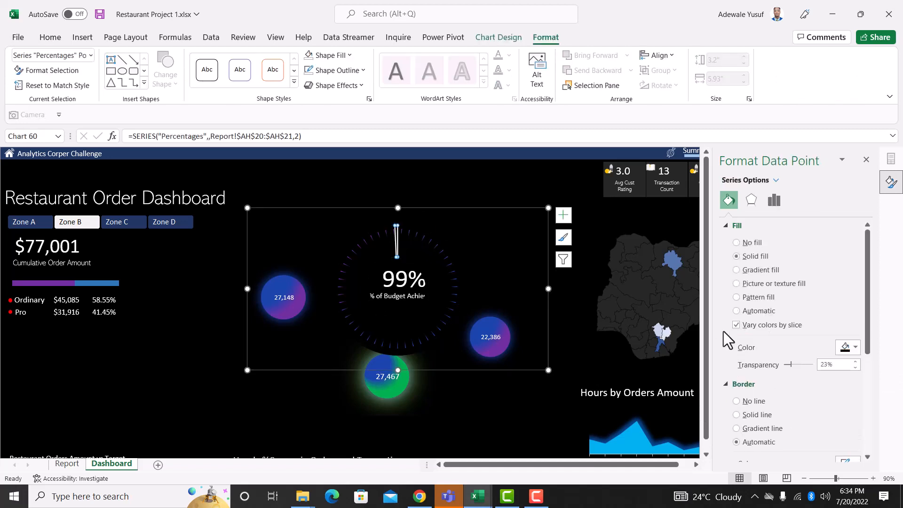
click(749, 402)
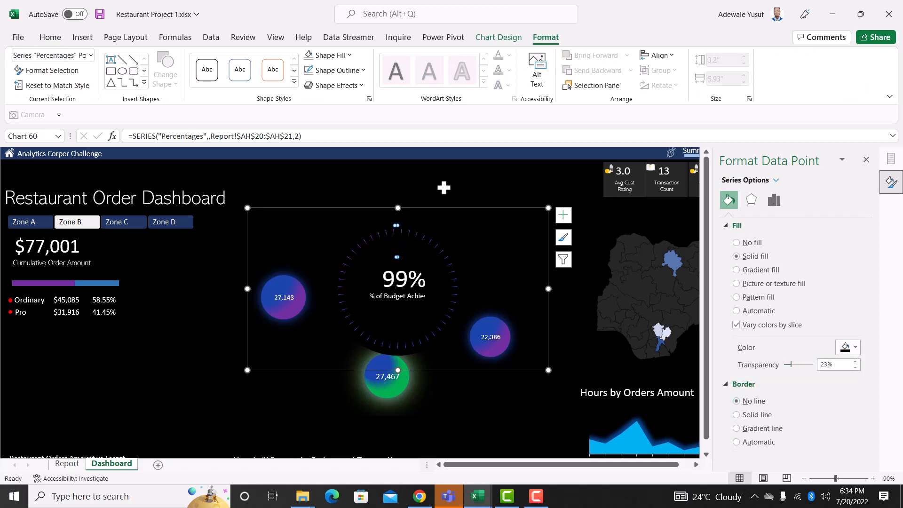
Enlarge the doughnut chart to about 3.35" by 6.45" and reposition it around the budget percentage
click(419, 238)
click(442, 264)
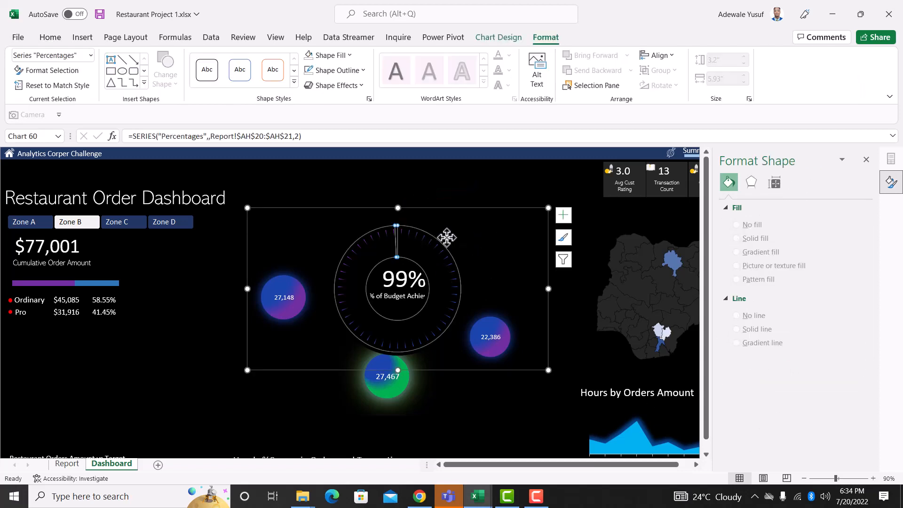
drag(453, 195, 447, 200)
click(447, 199)
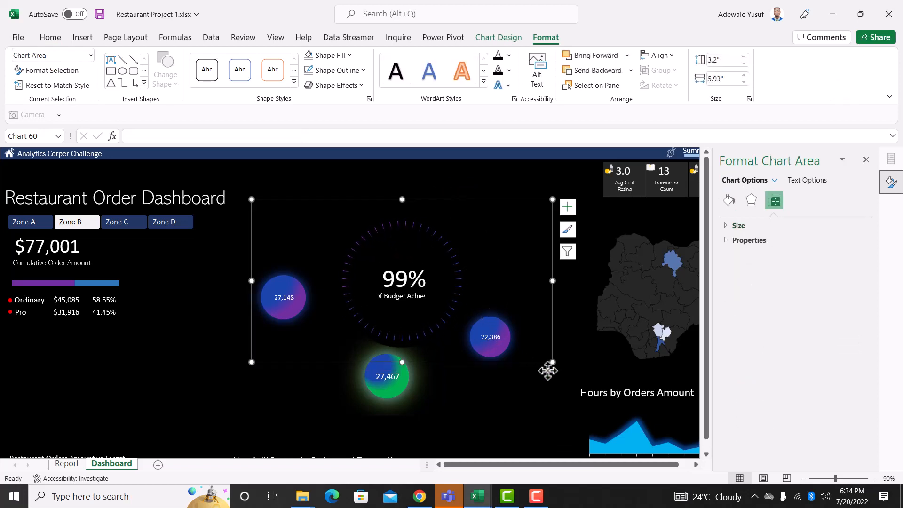
drag(553, 361, 579, 370)
drag(436, 199, 421, 195)
click(208, 263)
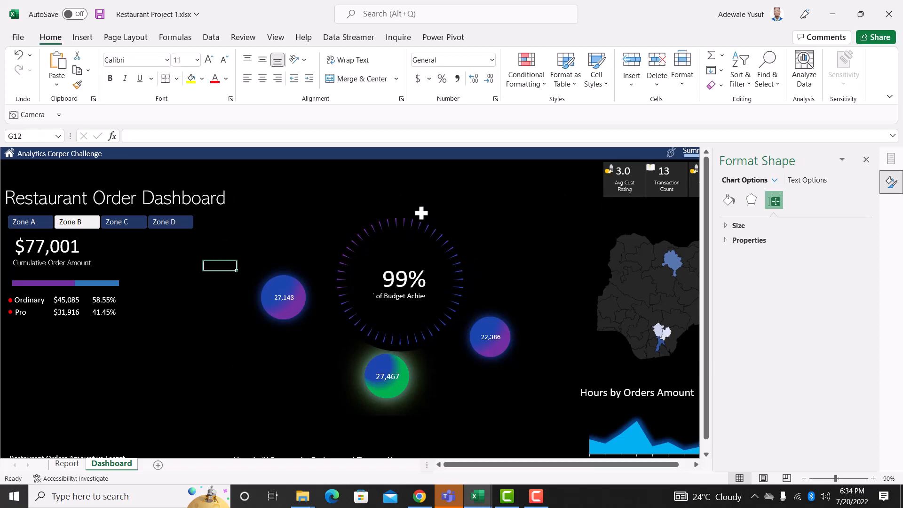
Send the doughnut chart to the back, behind the percentage and "% of Budget Achieved" text boxes
click(421, 195)
right_click(409, 228)
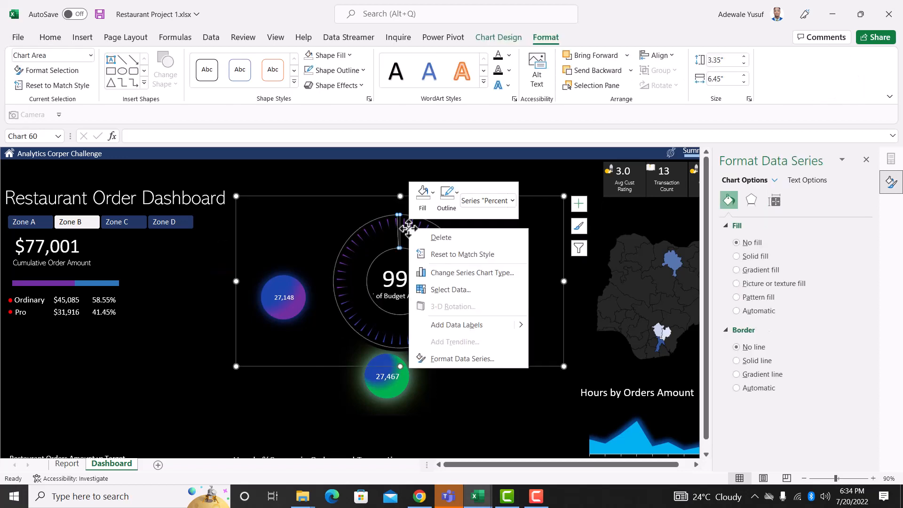
right_click(542, 196)
right_click(542, 197)
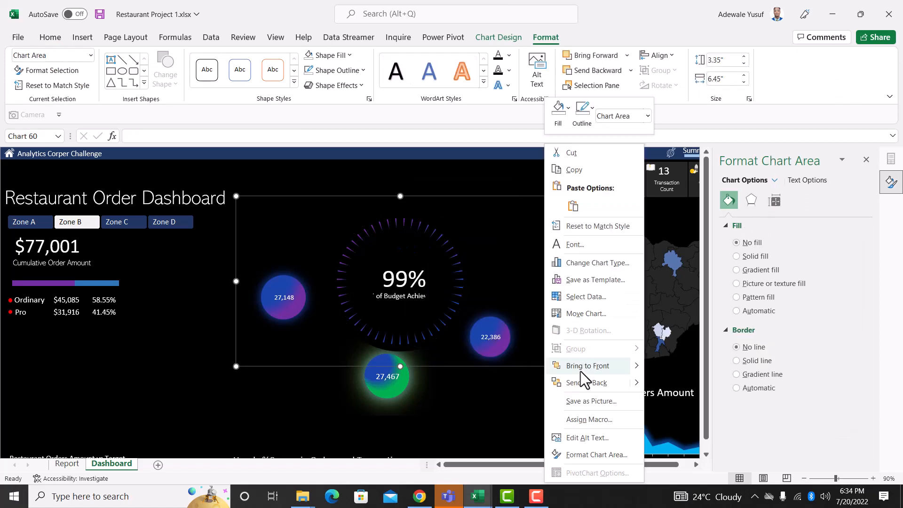
key(Escape)
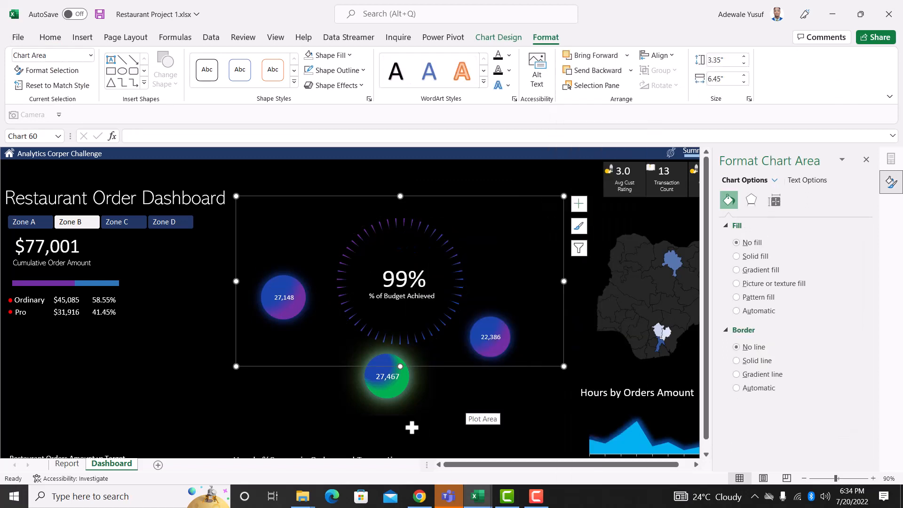
click(318, 413)
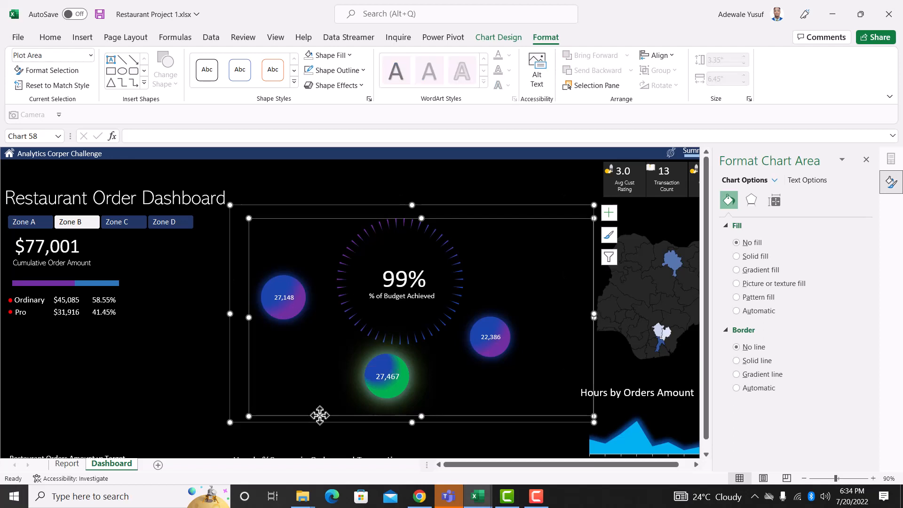
click(149, 378)
Filter the dashboard by Zone C, Zone D and Zone A in turn to check how the doughnut responds
click(123, 226)
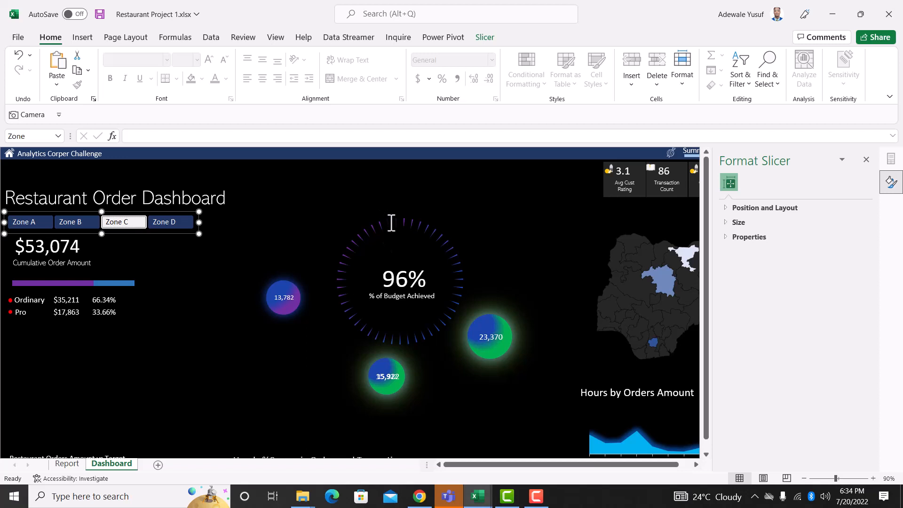
click(163, 221)
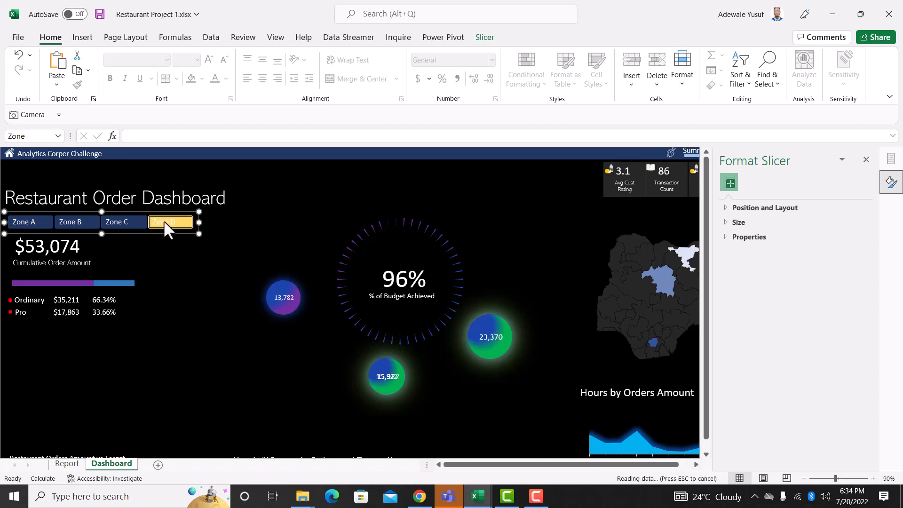
click(26, 225)
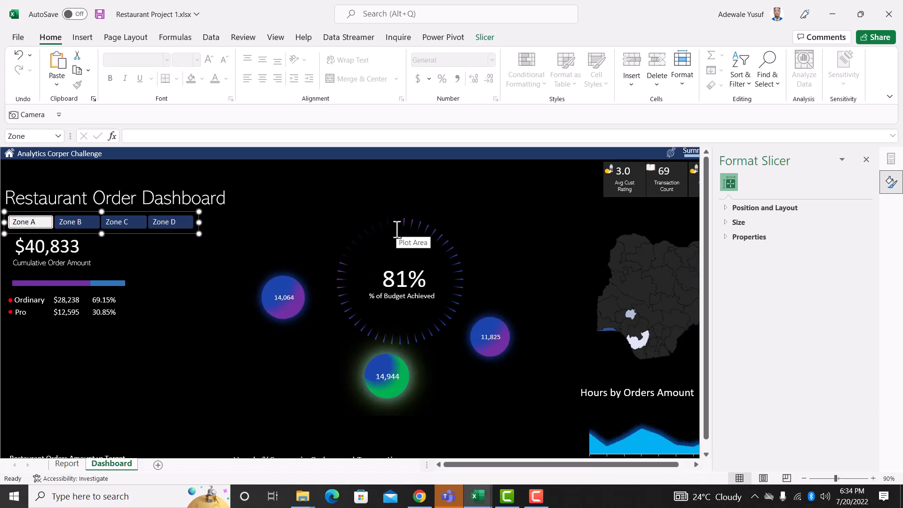
Send the bubble chart to the back, behind the doughnut chart
click(415, 230)
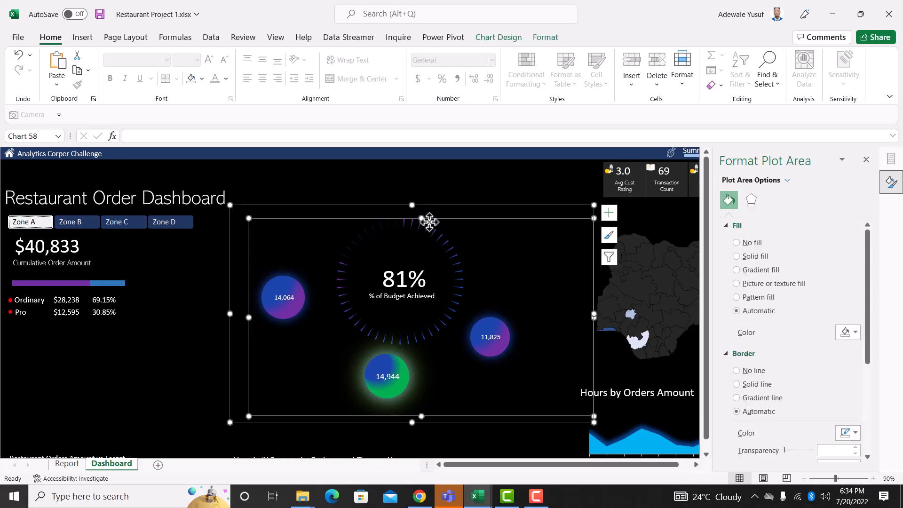
click(410, 190)
click(405, 212)
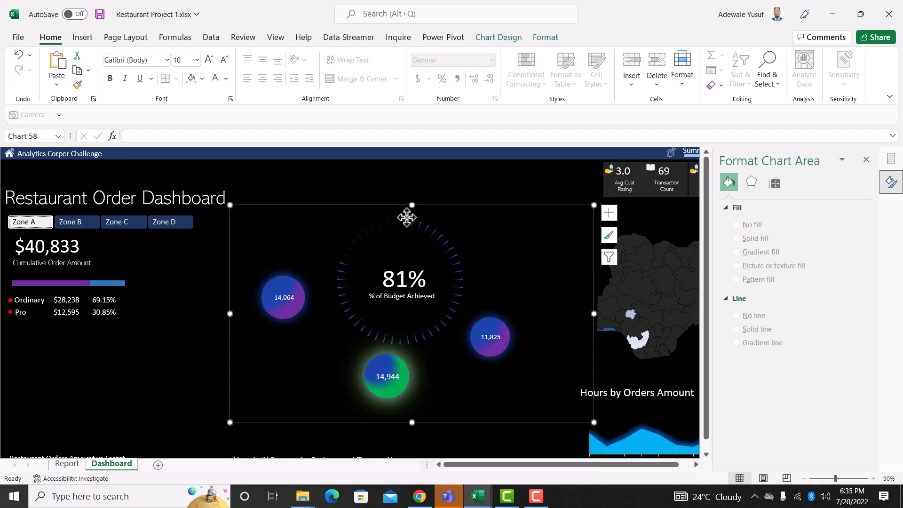
right_click(403, 213)
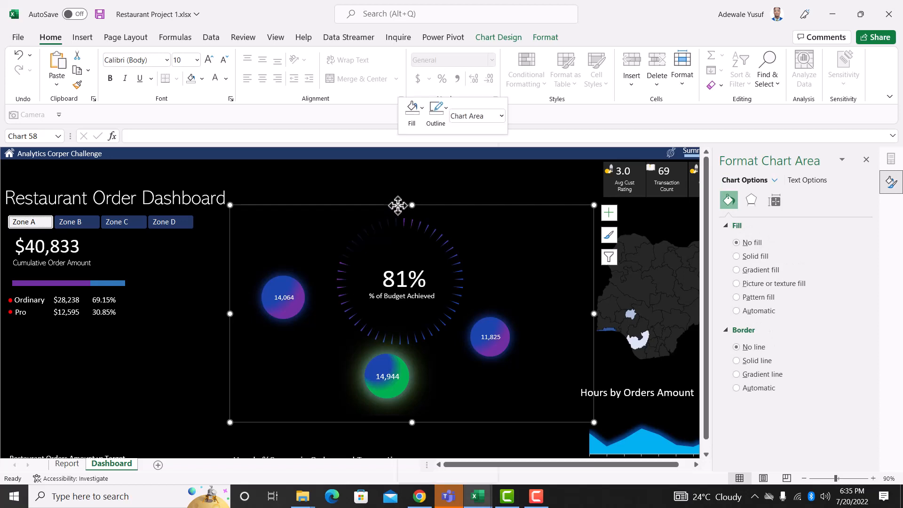
click(449, 383)
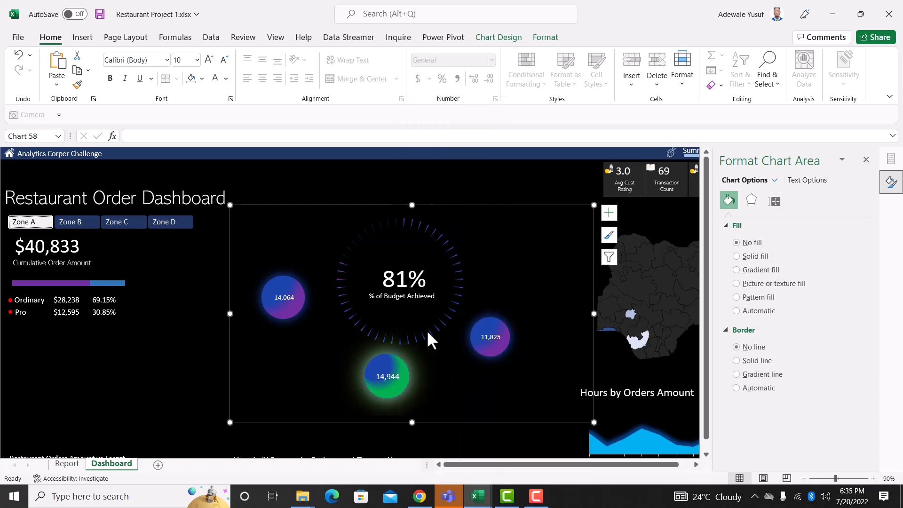
Move the doughnut chart slightly upward, away from the bubble below it
click(421, 209)
click(418, 197)
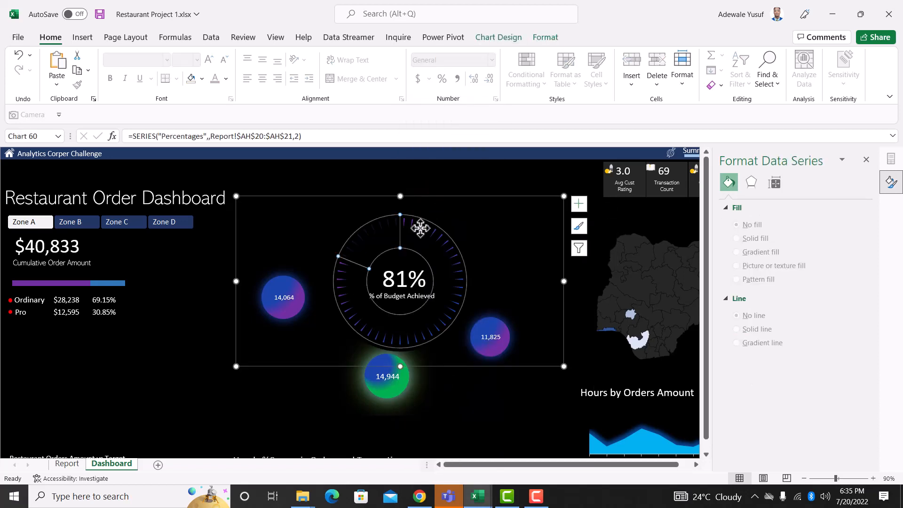
drag(417, 196, 420, 188)
click(401, 166)
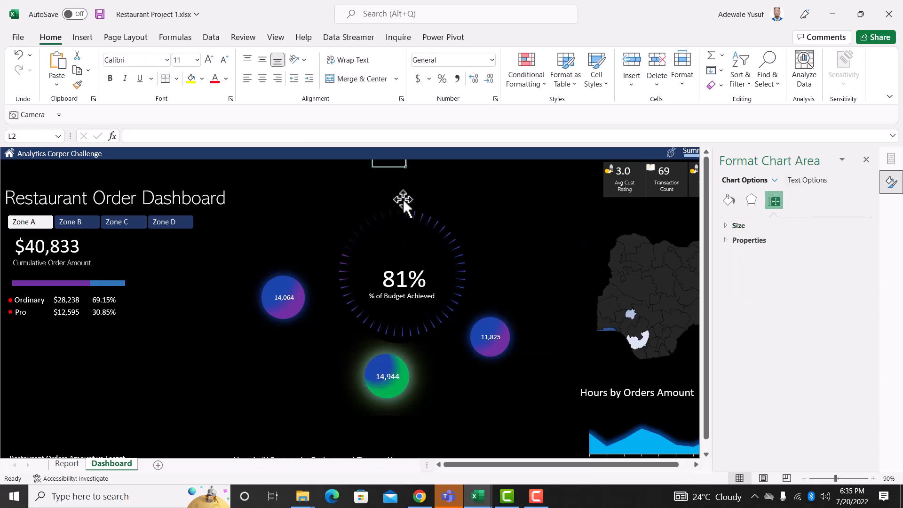
Move the budget percentage and "% of Budget Achieved" text boxes up into the doughnut's centre
click(414, 285)
mouse_move(414, 284)
mouse_down()
mouse_move(409, 264)
mouse_move(412, 272)
mouse_up()
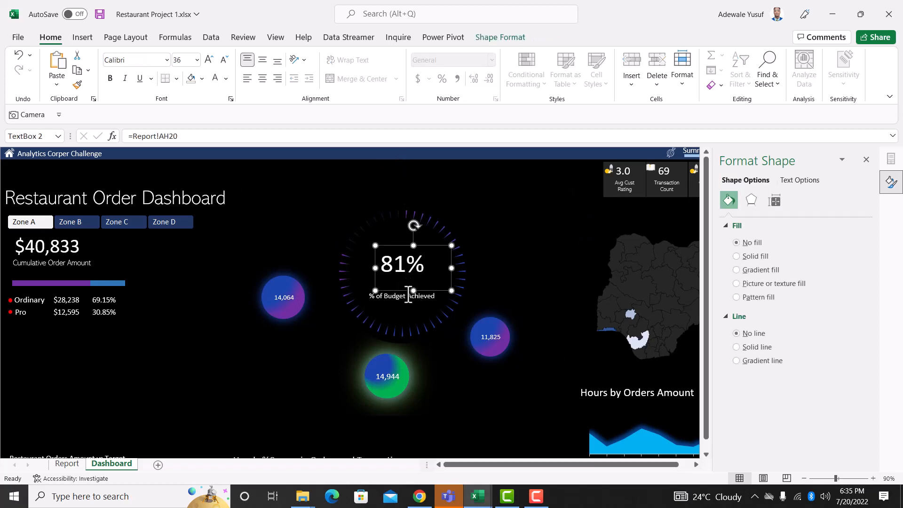
click(408, 302)
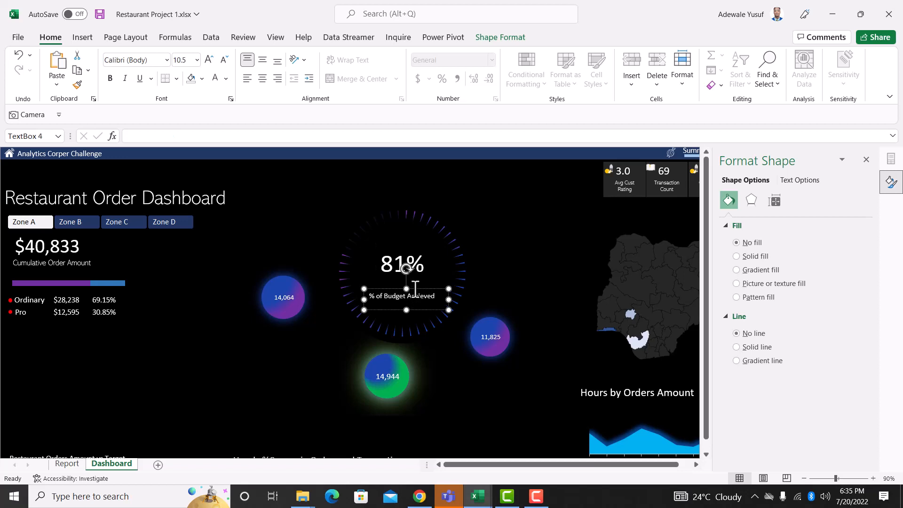
drag(415, 288, 419, 268)
click(414, 261)
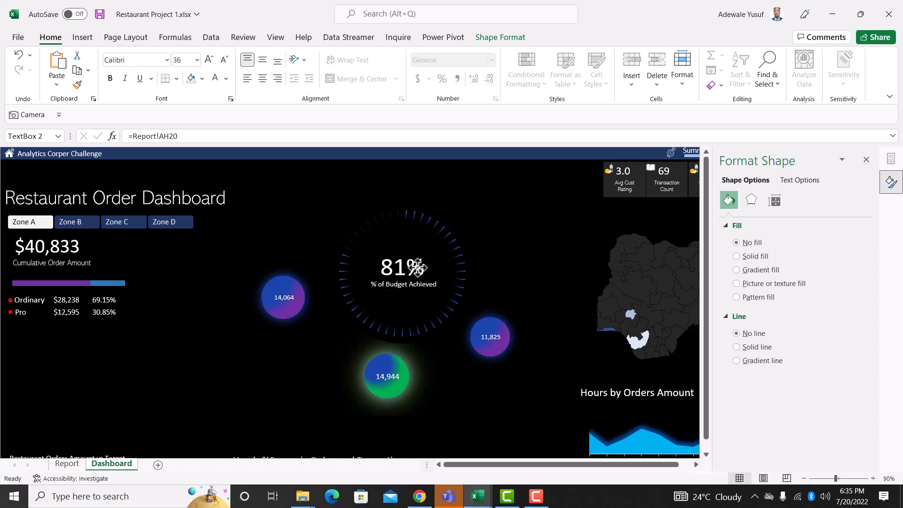
click(346, 183)
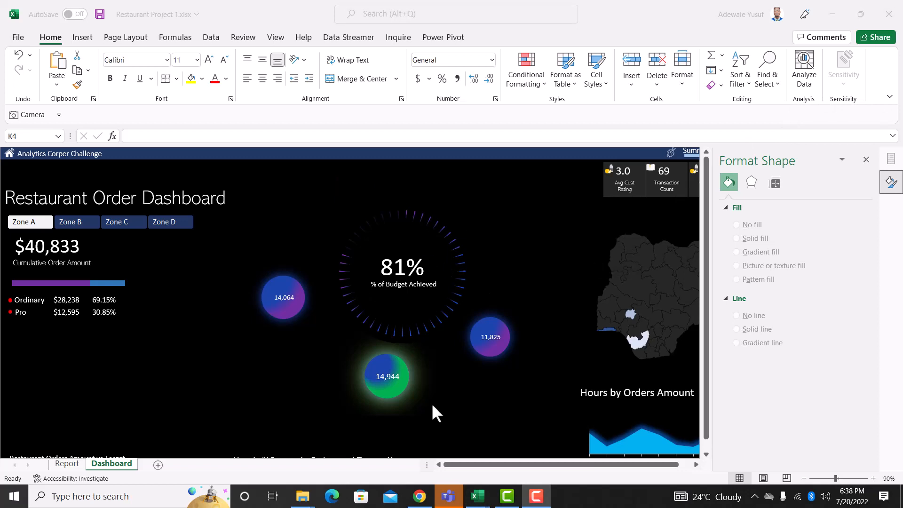
Shift the bubble chart slightly down and to the right, leaving more space below the doughnut
click(401, 373)
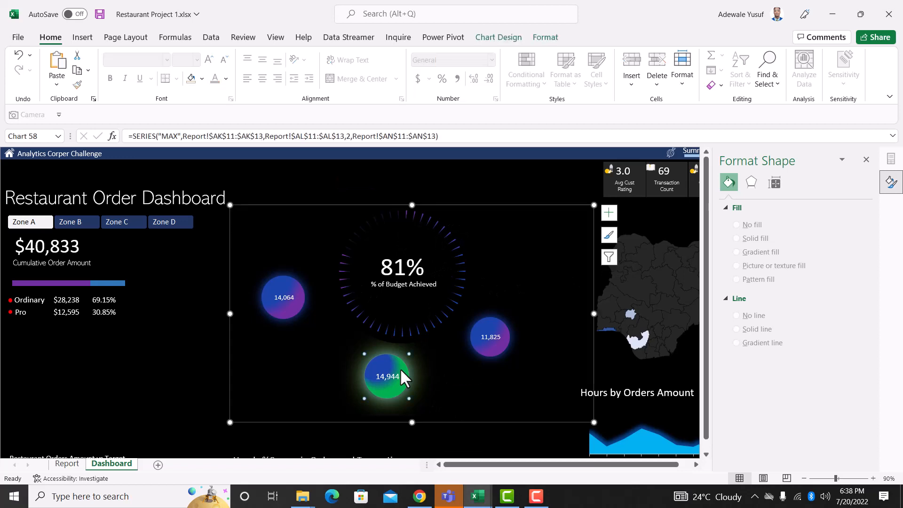
click(461, 421)
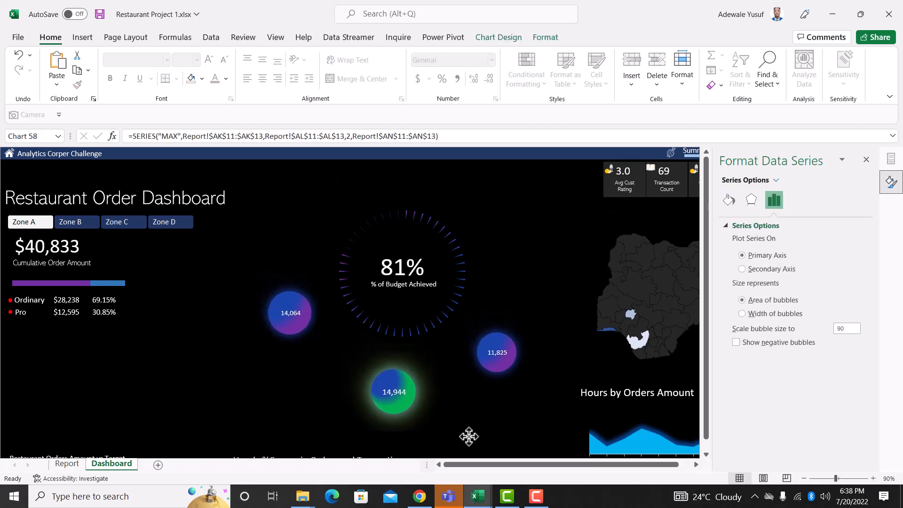
click(465, 170)
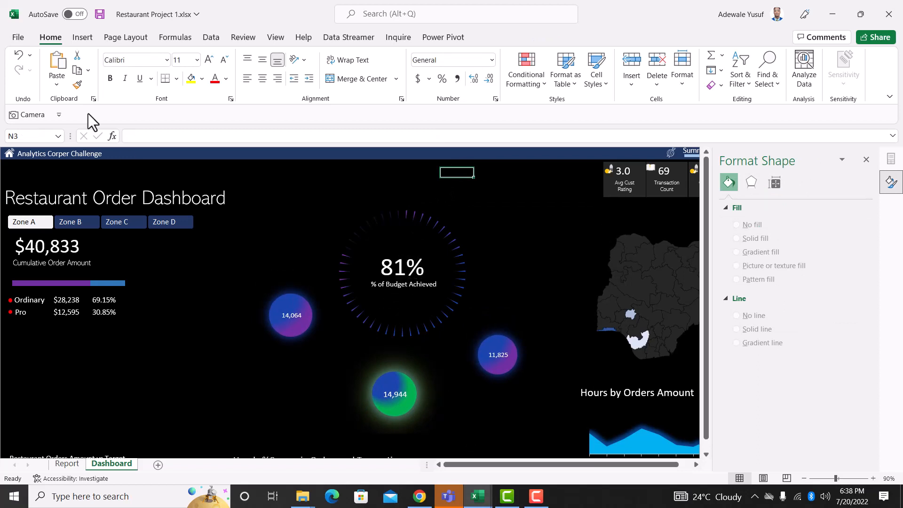
Draw a circle about 1.07" in diameter and place it just above the 14,064 bubble
click(88, 38)
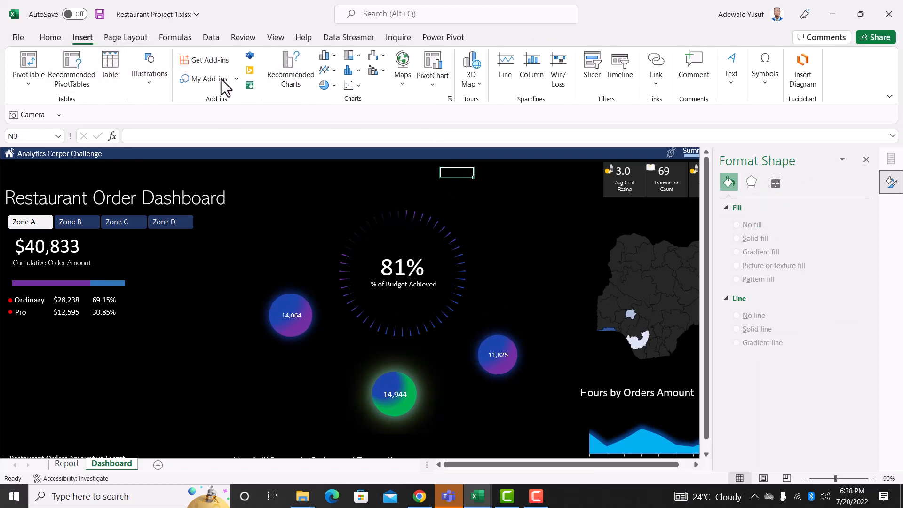
click(150, 75)
click(168, 123)
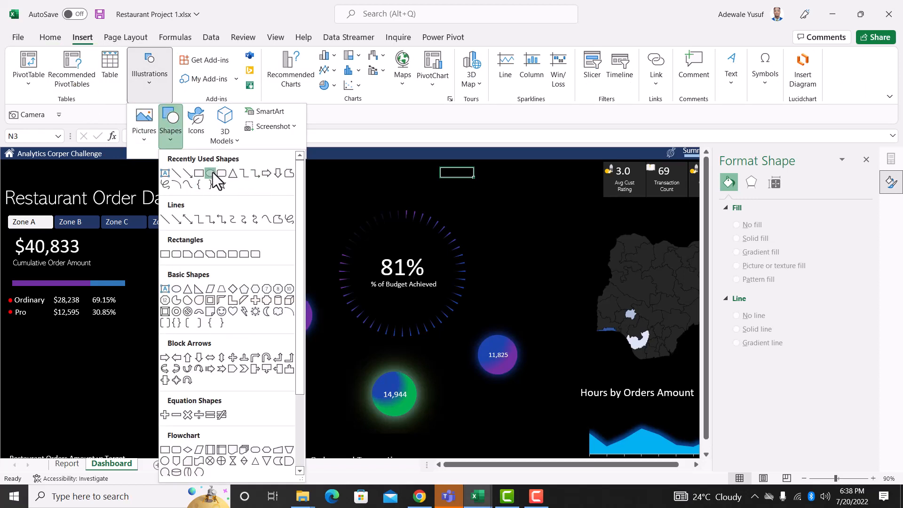
click(210, 172)
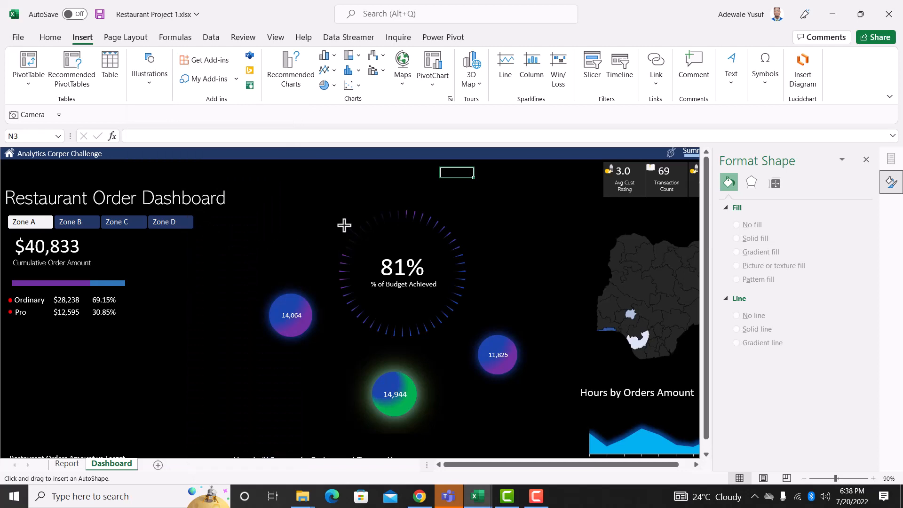
drag(344, 225, 398, 248)
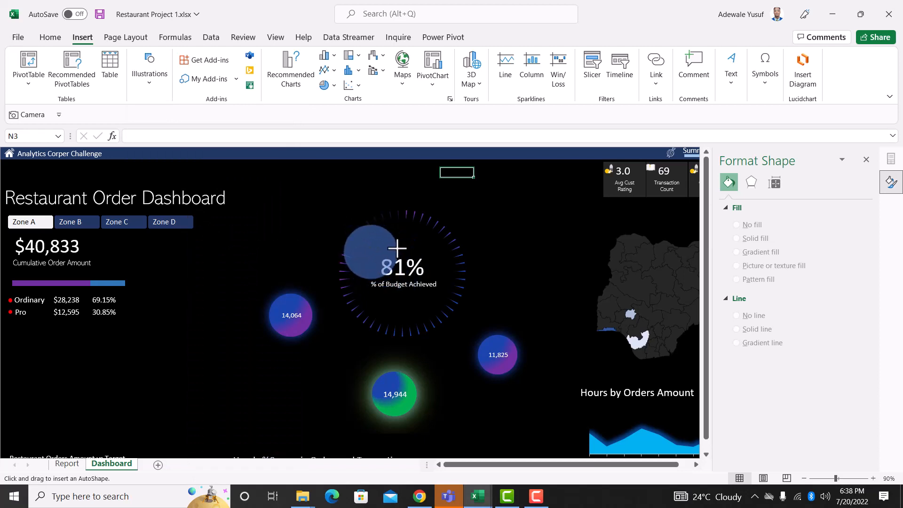
drag(380, 264, 311, 244)
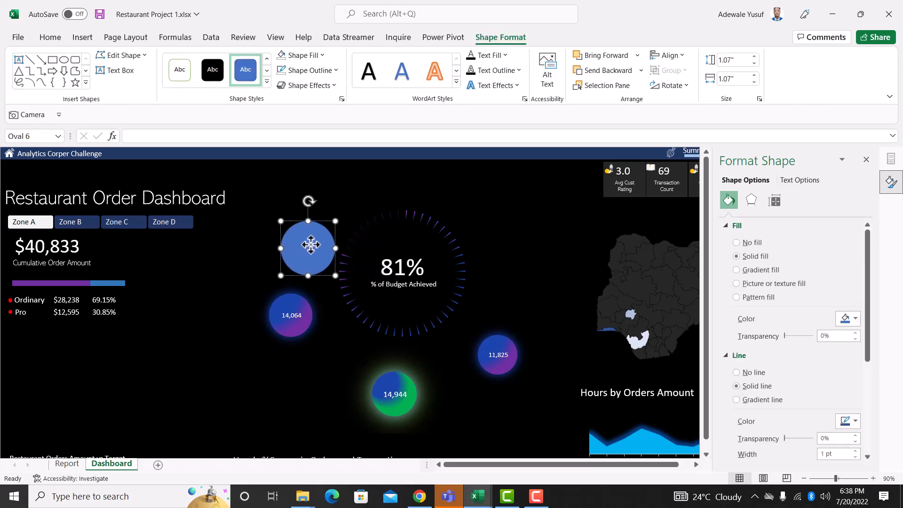
Duplicate the circle, place the copy over the doughnut's upper-left edge and remove its outline
key(ctrl+d)
drag(311, 245, 368, 213)
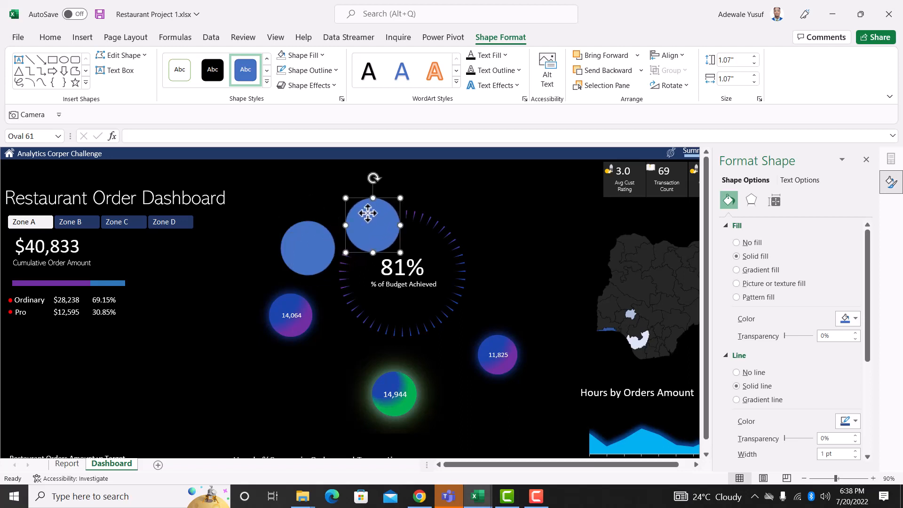
click(319, 55)
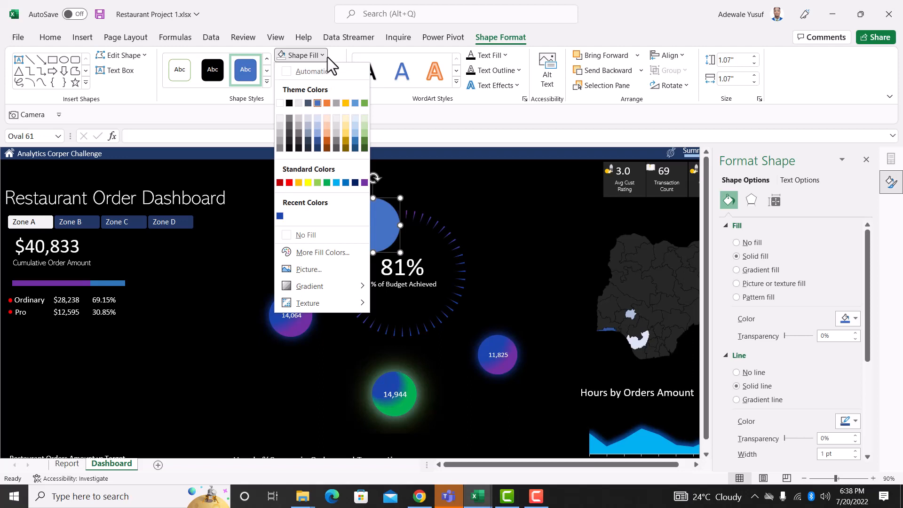
click(329, 56)
click(306, 73)
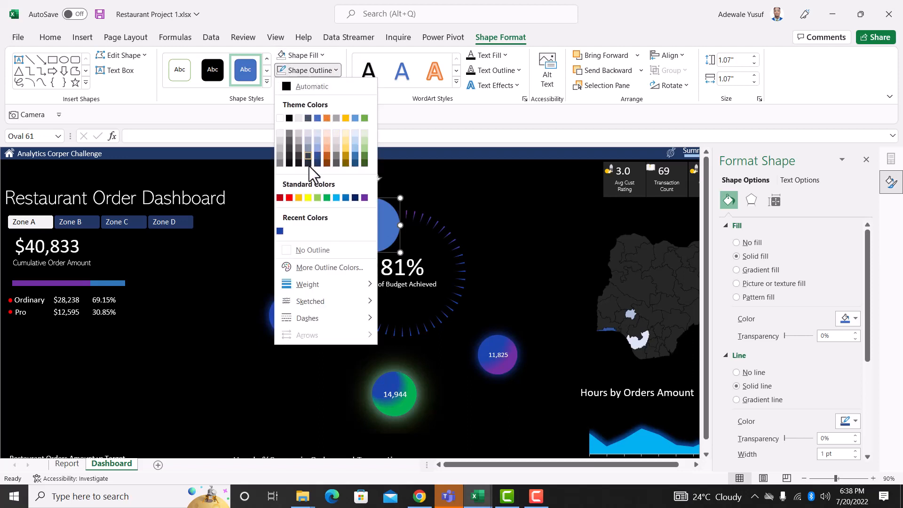
click(320, 252)
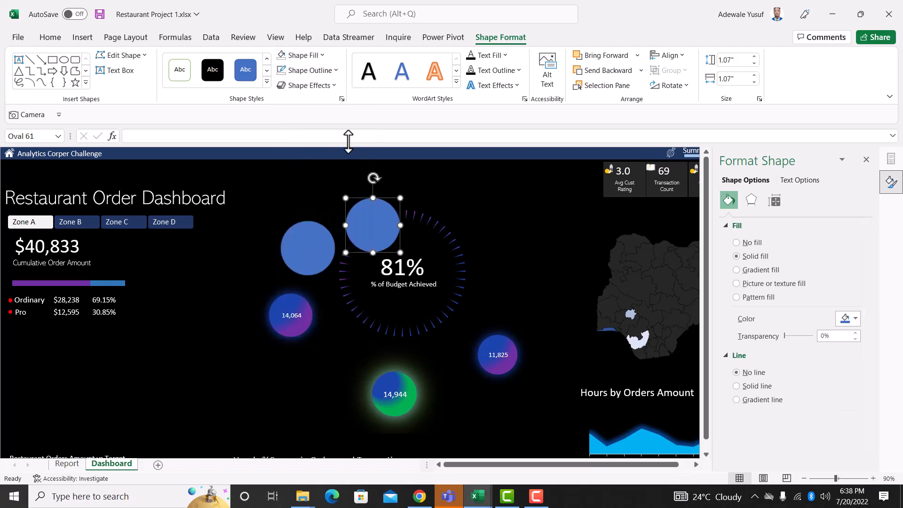
Fill the copied circle black and move it so it partly covers the 14,064 bubble
click(308, 56)
click(288, 104)
drag(377, 222, 313, 321)
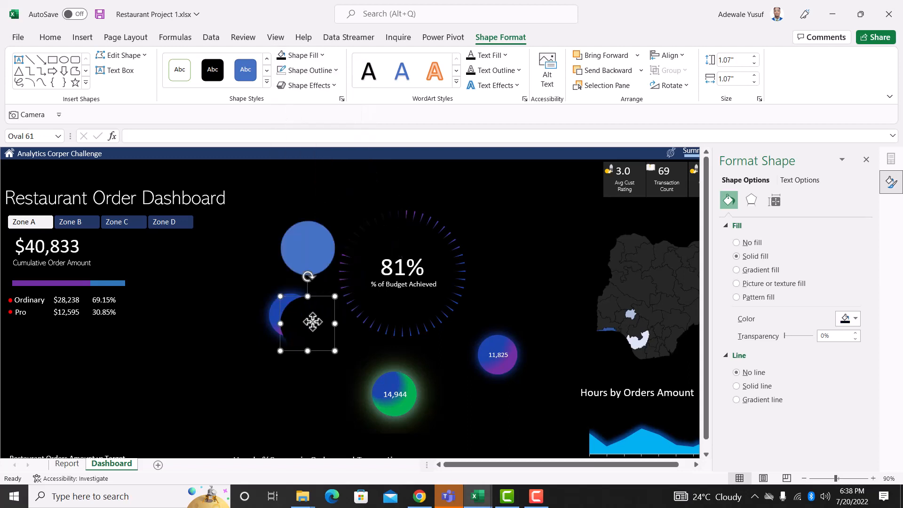
Delete the original blue circle and select the black circle over the bubble
click(300, 257)
key(Delete)
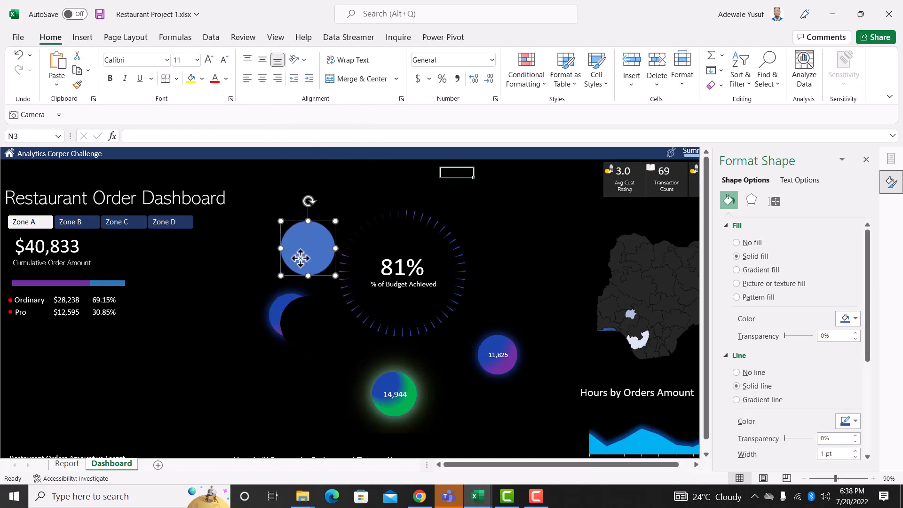
click(309, 323)
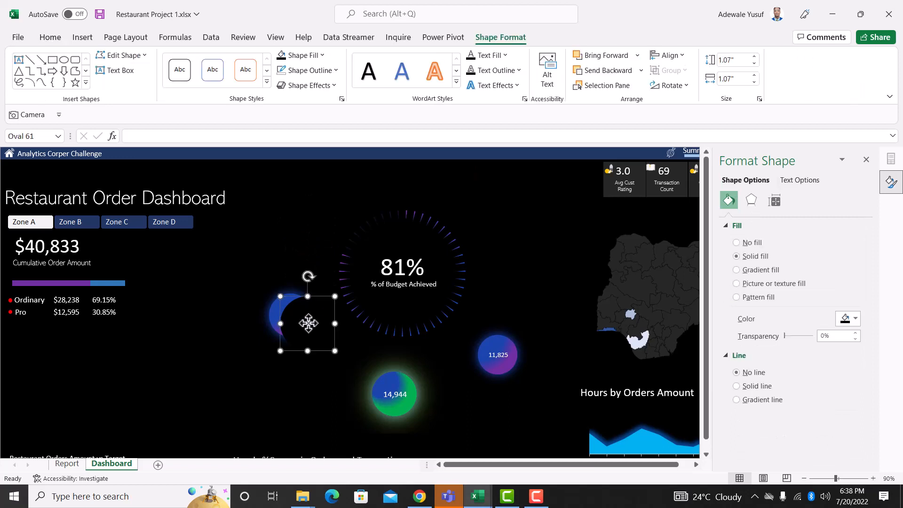
Duplicate the black circle to the doughnut's upper-left edge and give the copy a purple-to-blue gradient fill with the blue stop at 62%
ctrl+drag(309, 323, 326, 212)
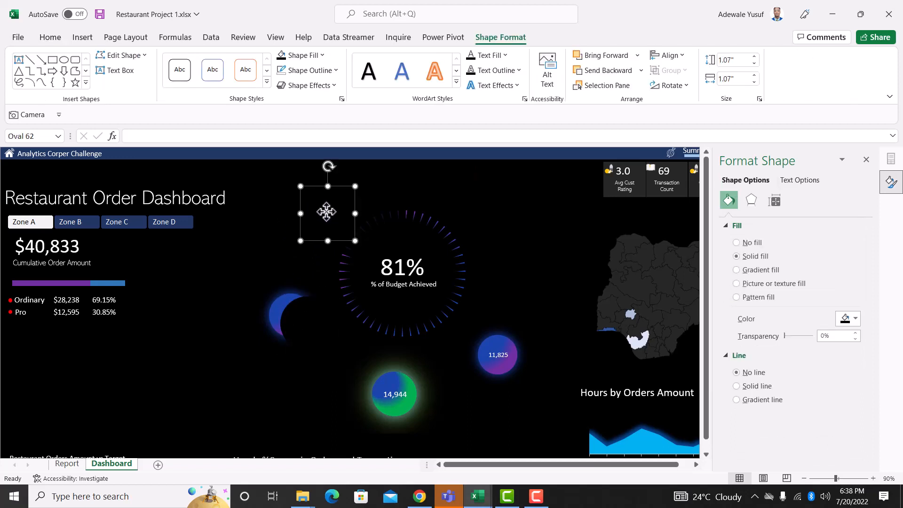
click(777, 271)
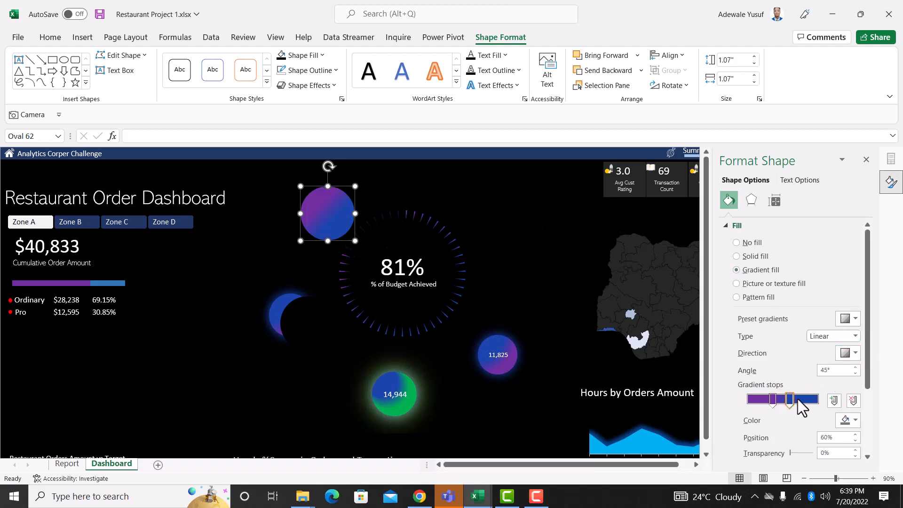
mouse_move(790, 399)
mouse_down()
mouse_move(806, 400)
mouse_move(791, 403)
mouse_up()
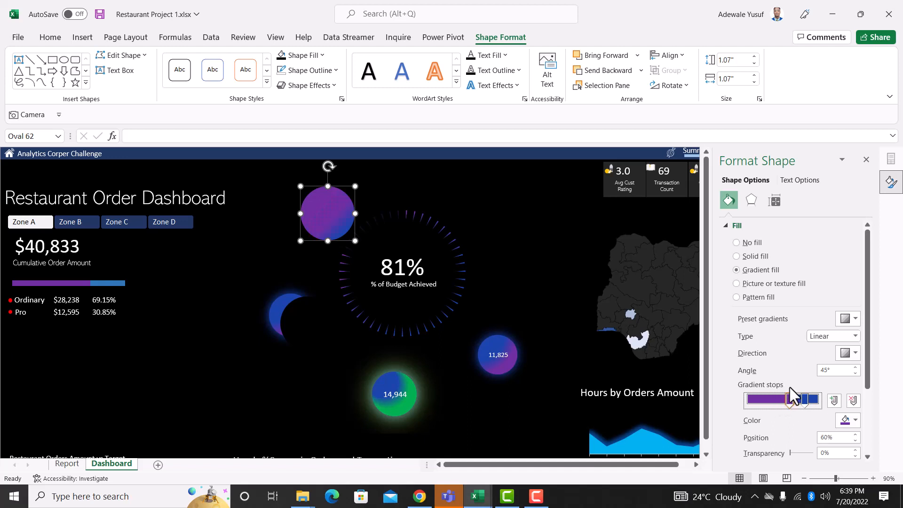
mouse_move(790, 400)
mouse_down()
mouse_move(772, 403)
mouse_move(791, 404)
mouse_up()
Make the circle's gradient radial from the bottom-right corner, with the purple stop at 52% and the blue stop at 74%
click(836, 336)
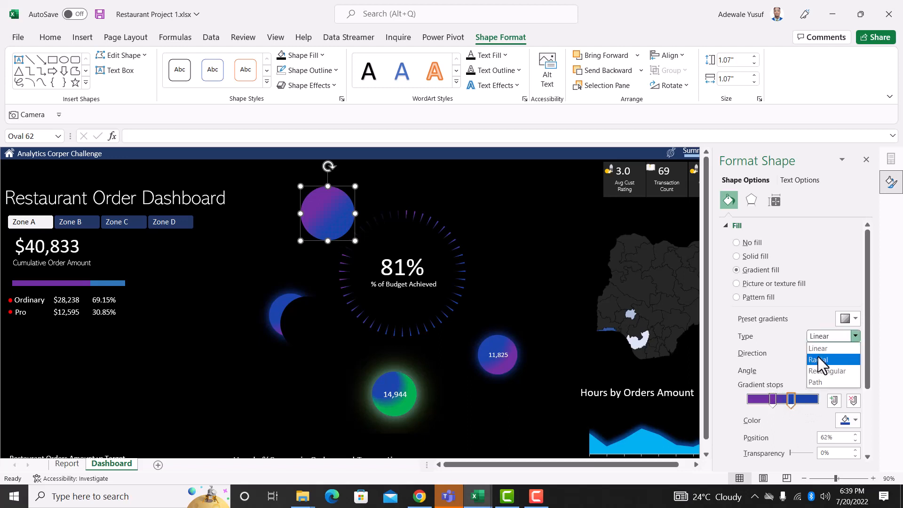
click(819, 360)
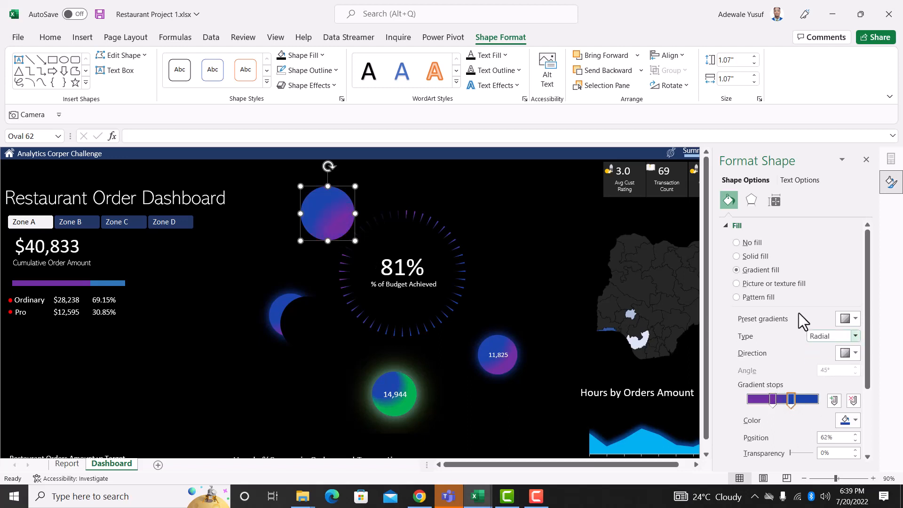
click(849, 352)
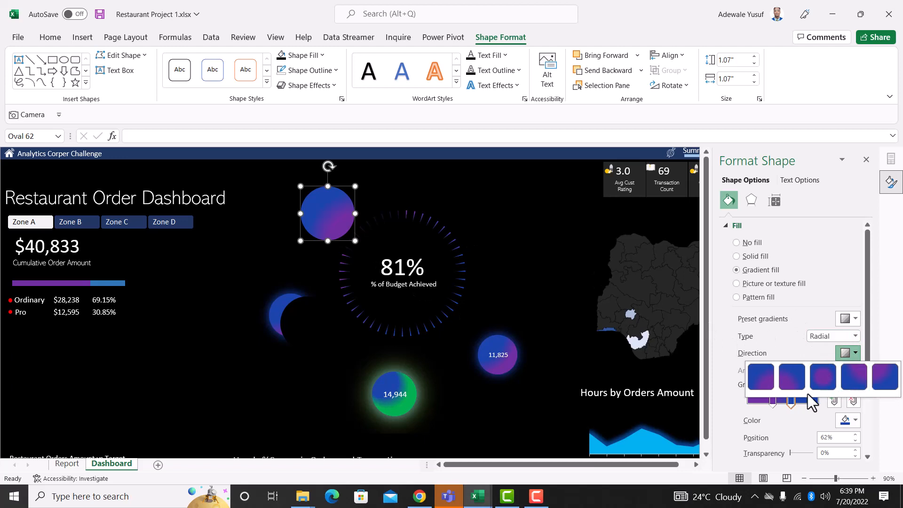
click(823, 376)
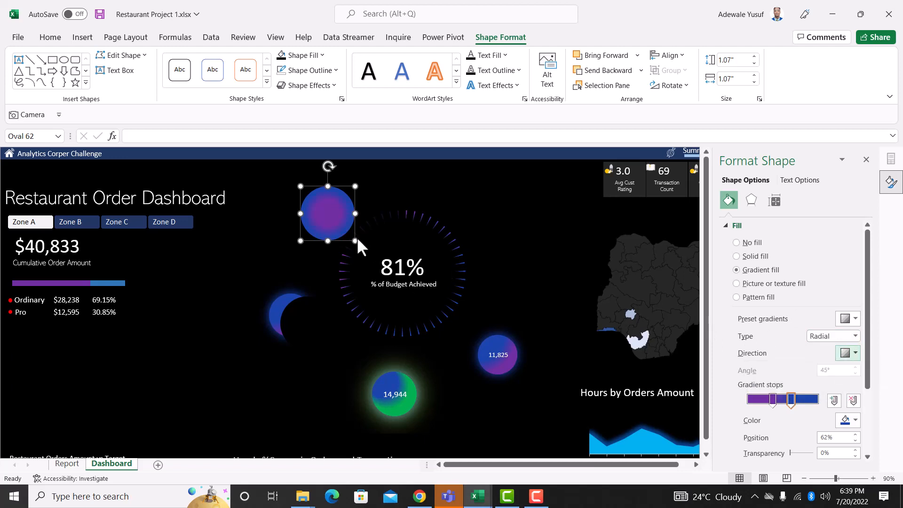
click(848, 353)
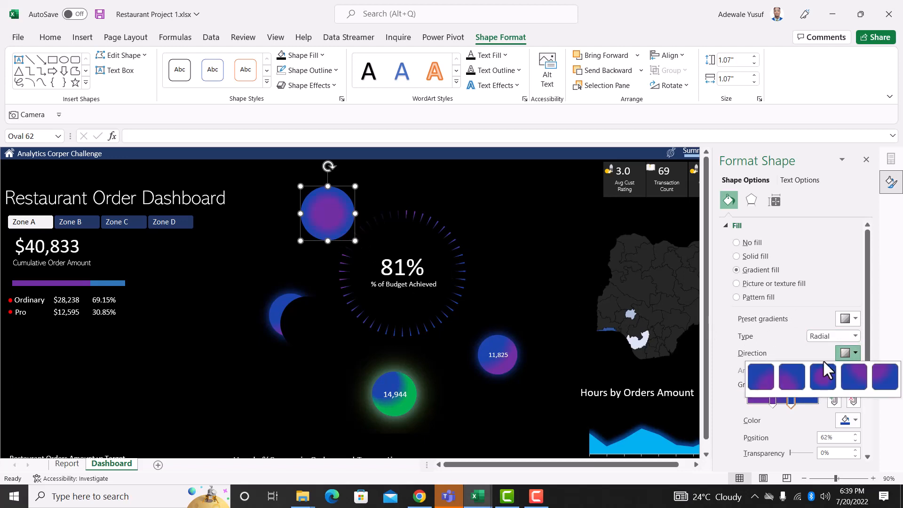
click(761, 377)
mouse_move(794, 399)
mouse_down()
mouse_move(803, 400)
mouse_move(782, 404)
mouse_up()
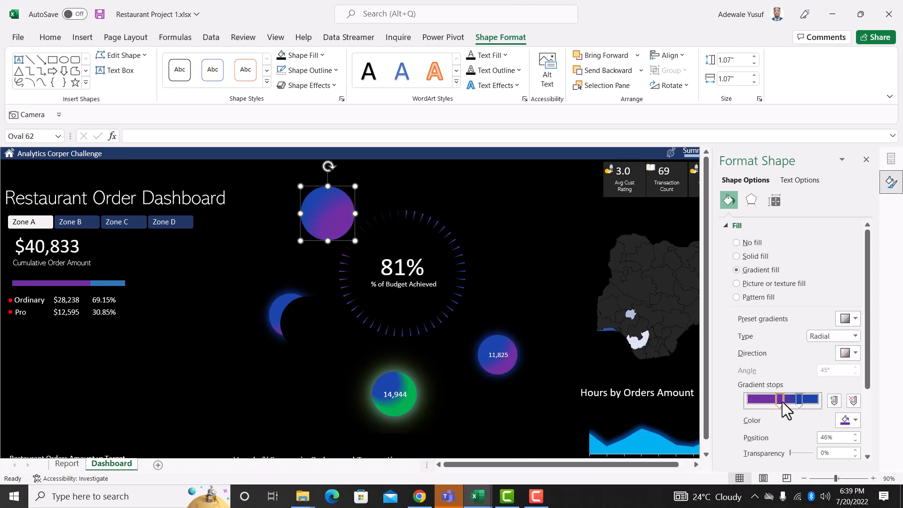
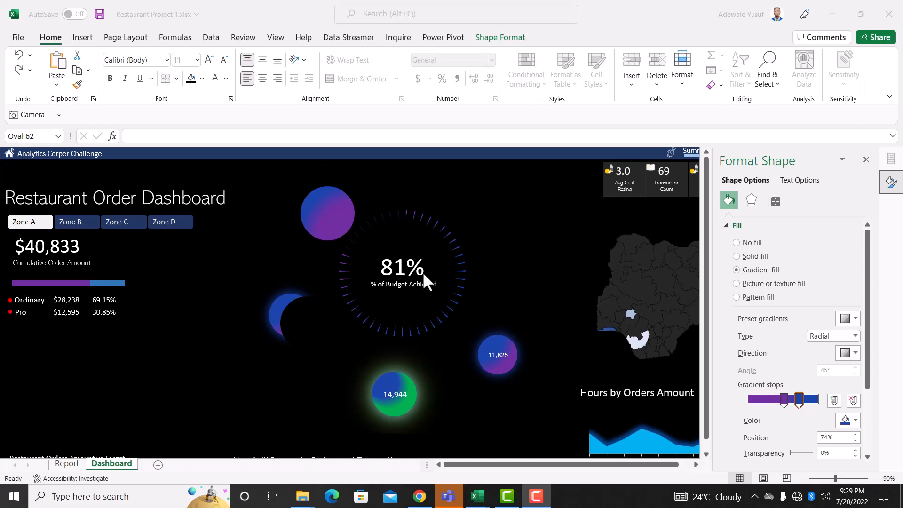
Enlarge the gradient circle at the doughnut's upper left and make a duplicate of it overlapping the original
click(324, 217)
drag(324, 217, 435, 301)
drag(393, 264, 273, 227)
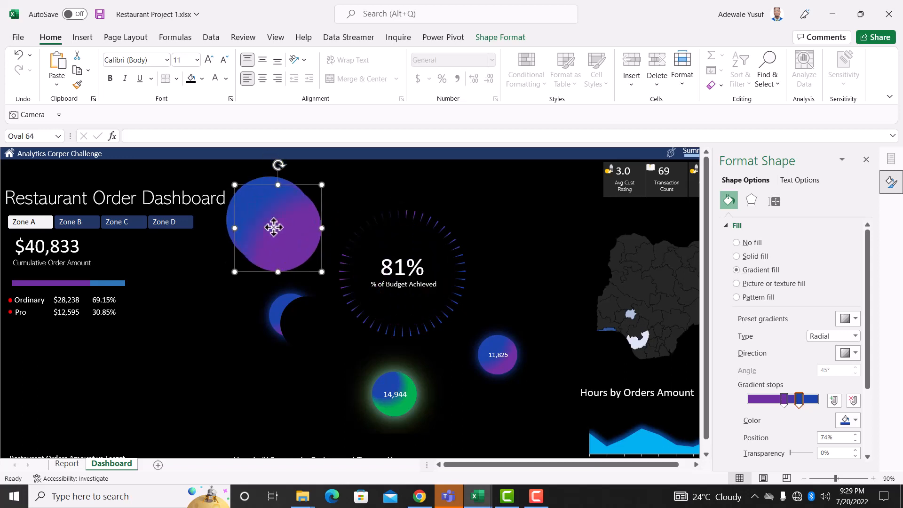
Move the duplicate circle to the doughnut's upper right and set transparency to 65% for its purple stop and 88% for its blue stop
drag(288, 238, 542, 238)
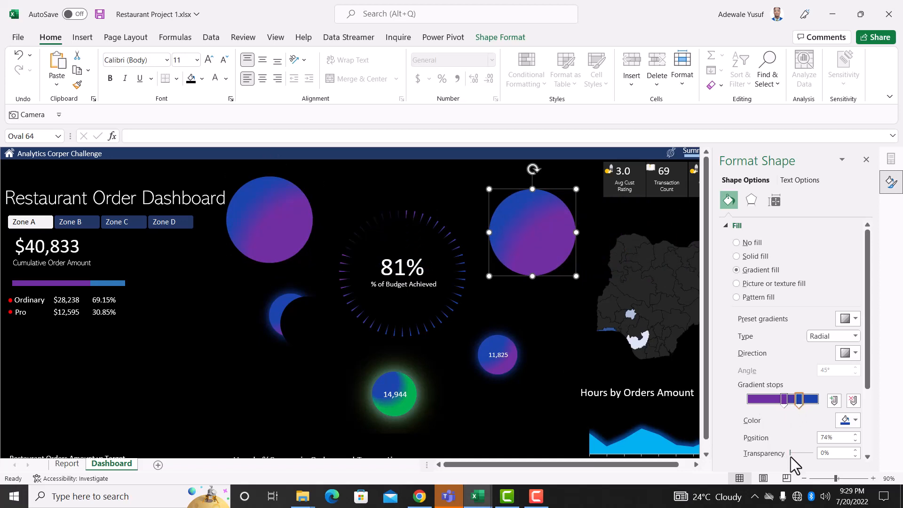
drag(791, 453, 808, 454)
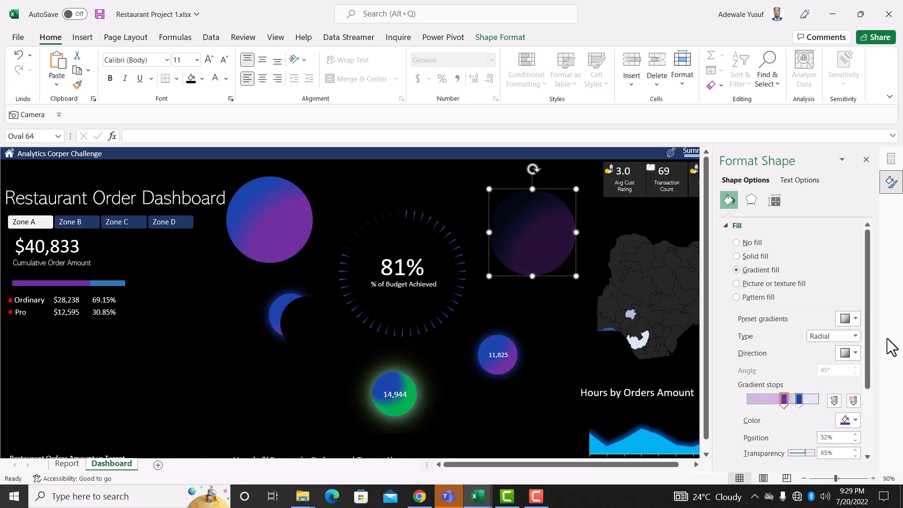
Try the from-center and from-bottom-left radial directions on the transparent circle's gradient
click(850, 352)
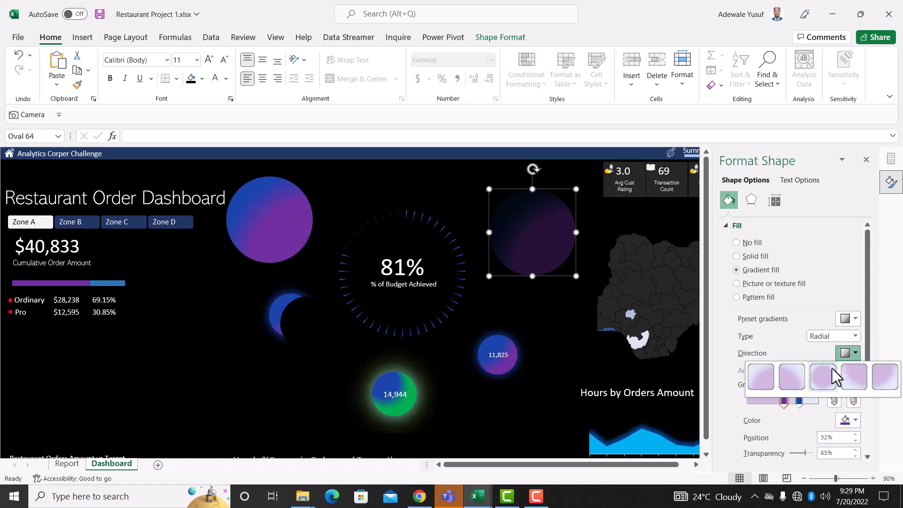
click(834, 374)
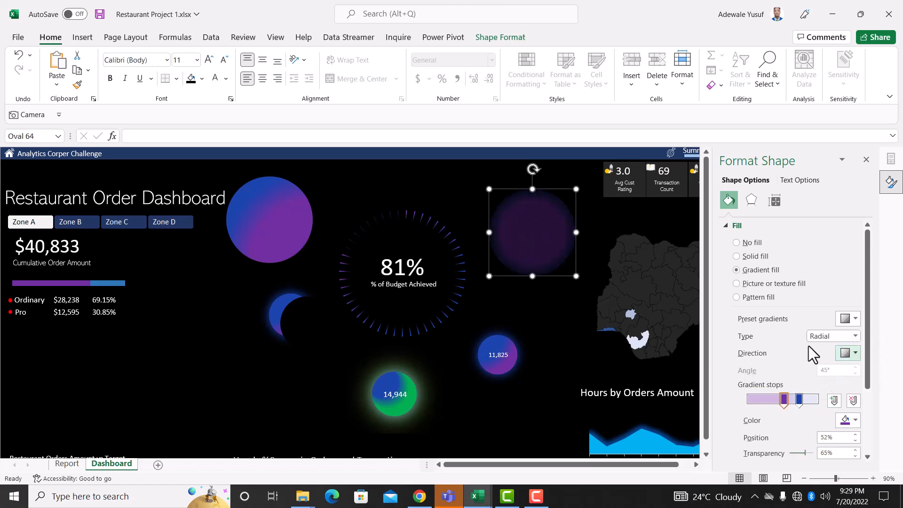
click(842, 353)
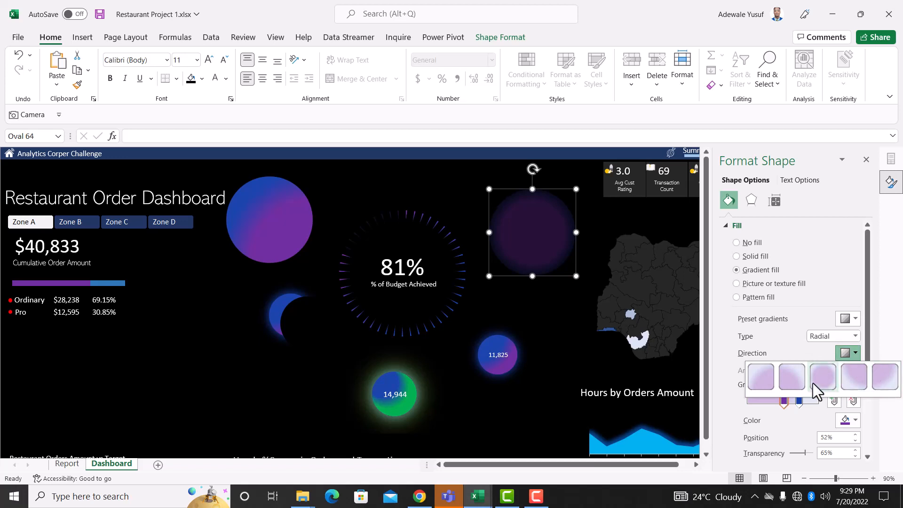
click(792, 379)
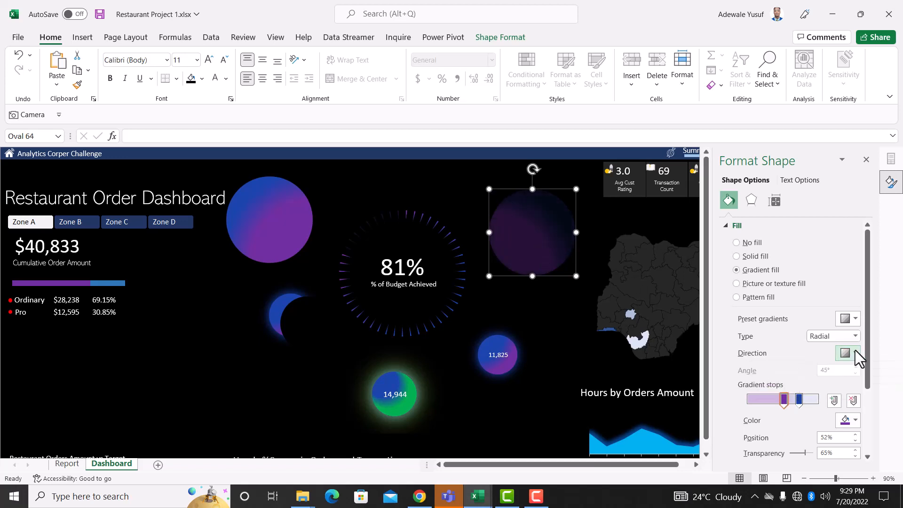
Try rectangular and linear gradient types with different directions on the transparent circle, and return its gradient type to radial
click(843, 335)
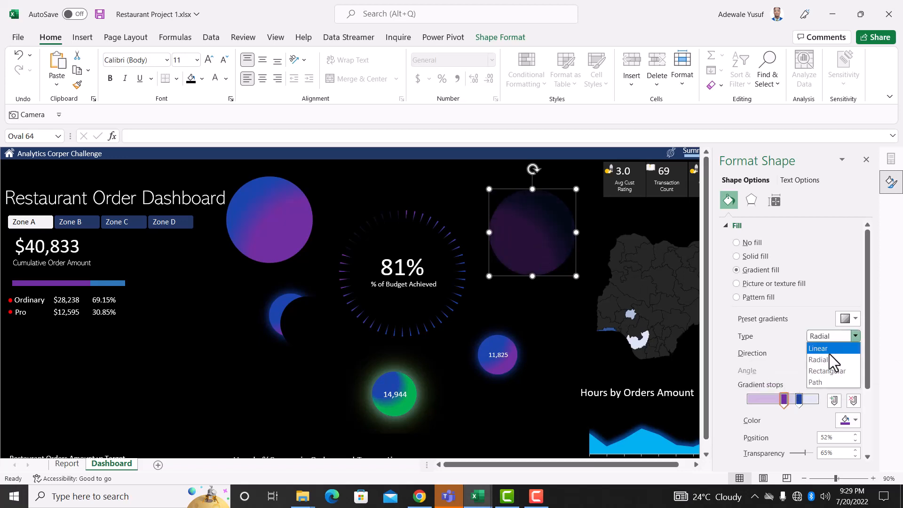
click(833, 371)
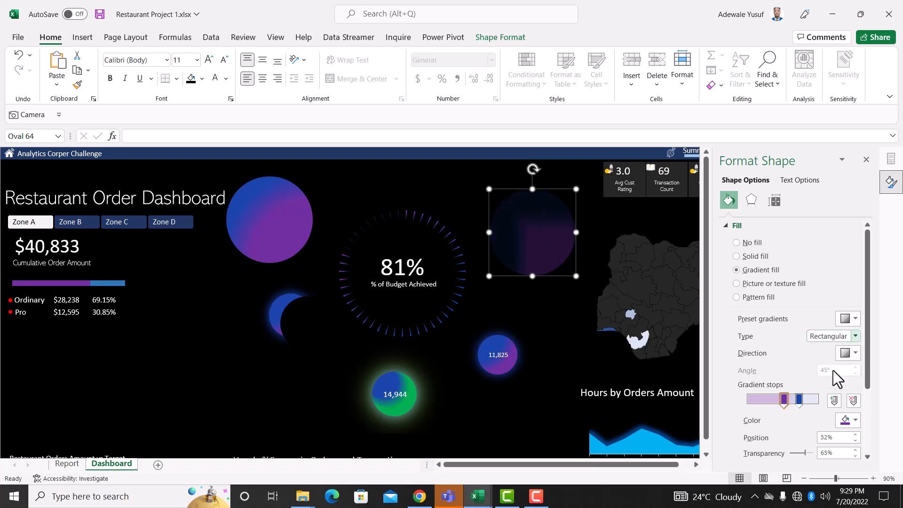
click(851, 336)
click(820, 348)
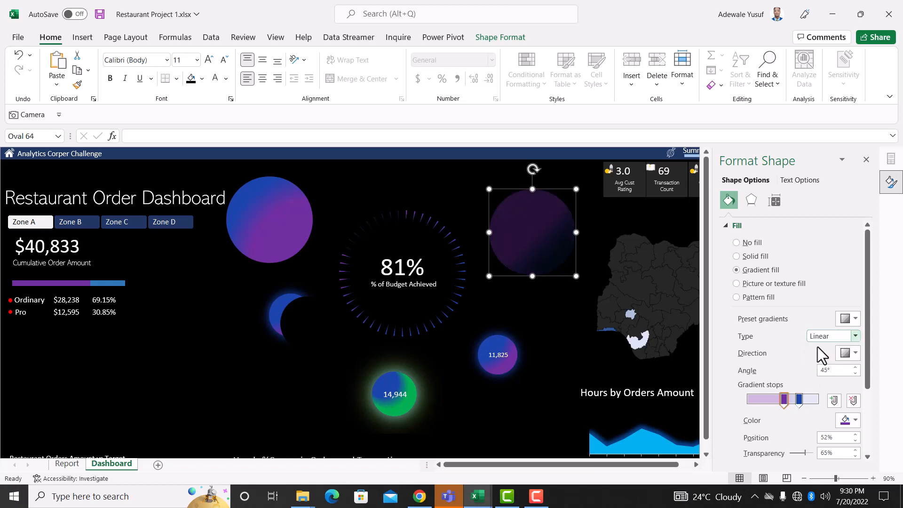
click(849, 354)
click(793, 385)
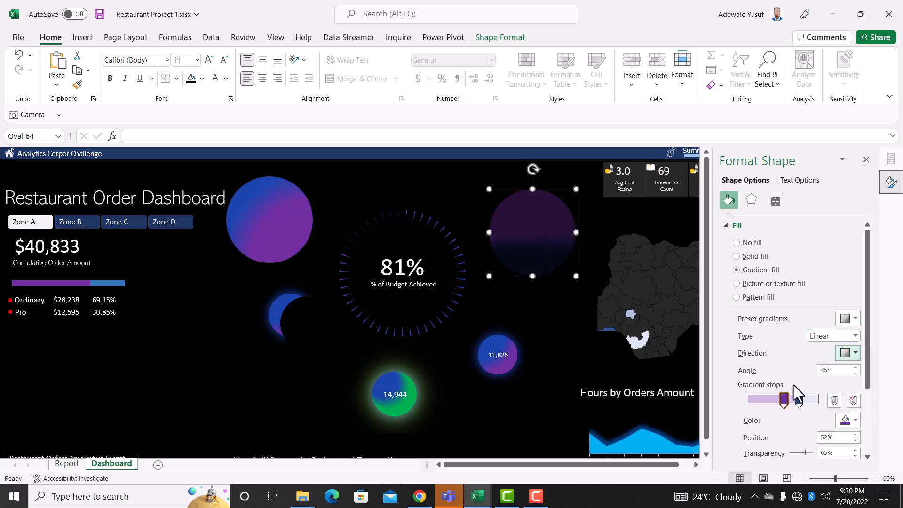
click(846, 353)
click(859, 377)
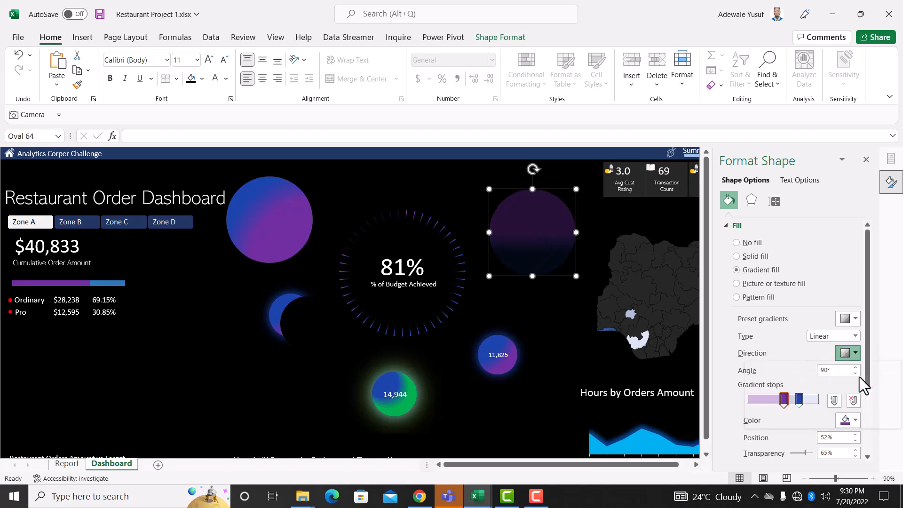
click(830, 337)
click(820, 360)
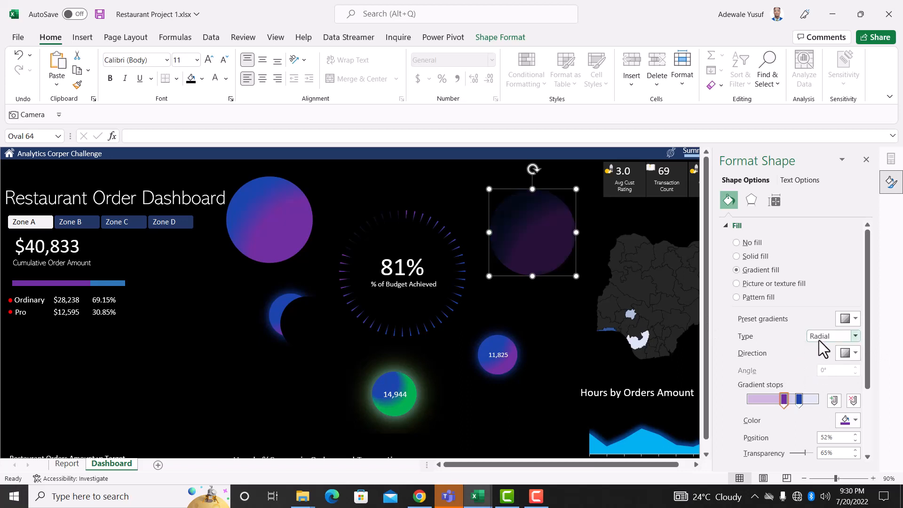
Move the transparent circle's blue gradient stop to 87% and set that stop's transparency to 81%
drag(799, 398, 809, 400)
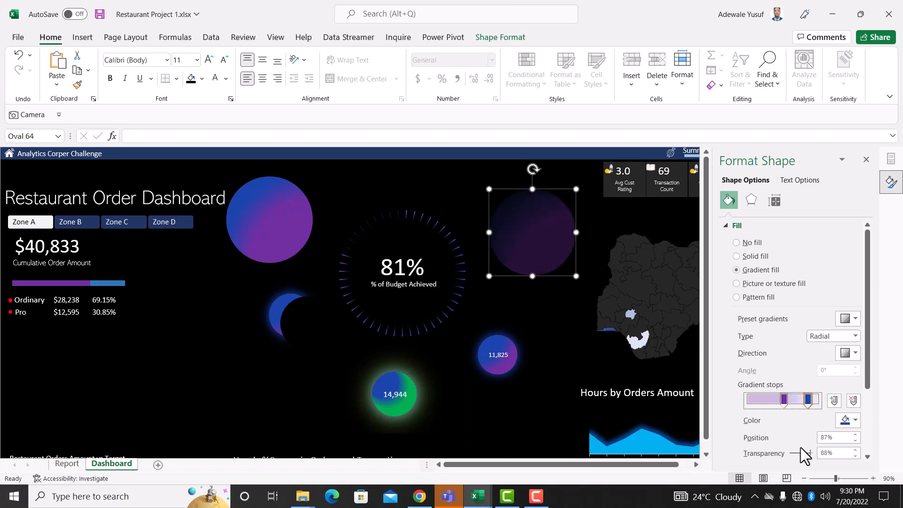
drag(807, 452, 806, 453)
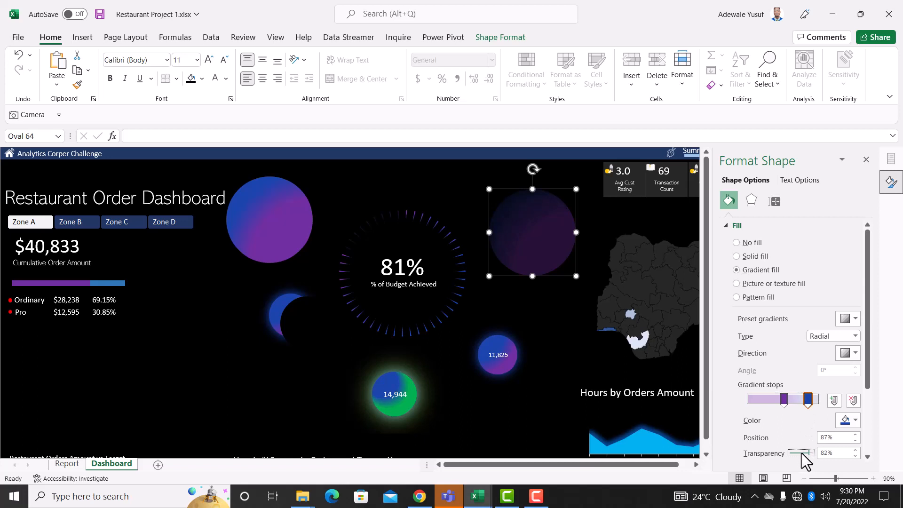
Enlarge the transparent circle to nearly fill the doughnut ring, checking it over the 81% text, and return it to the doughnut's upper right
drag(541, 224, 413, 280)
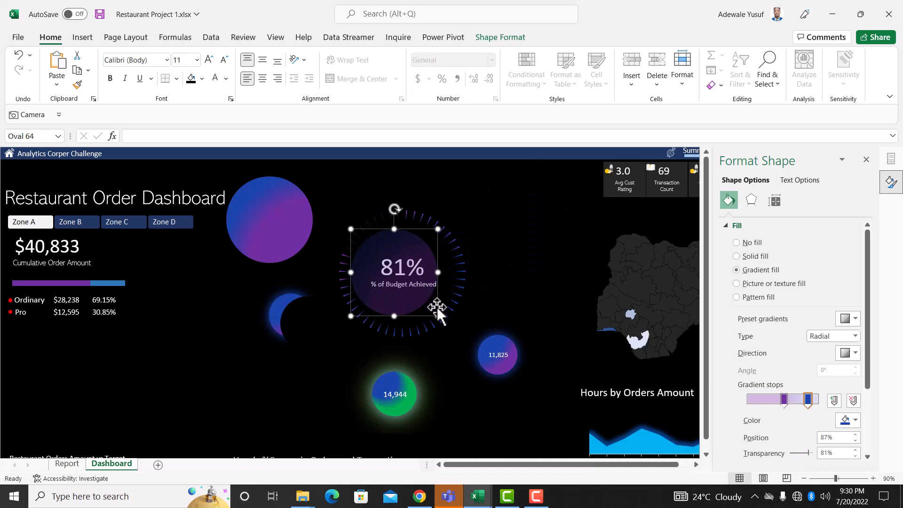
drag(436, 314, 455, 322)
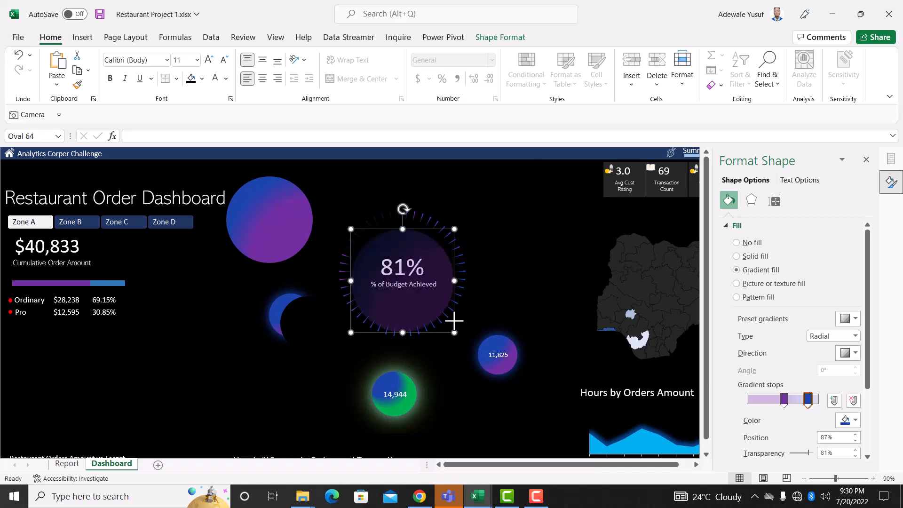
drag(418, 297, 538, 244)
Bring the 81% and % of Budget Achieved text boxes to the front and move them out of the doughnut, below the transparent circle
click(397, 271)
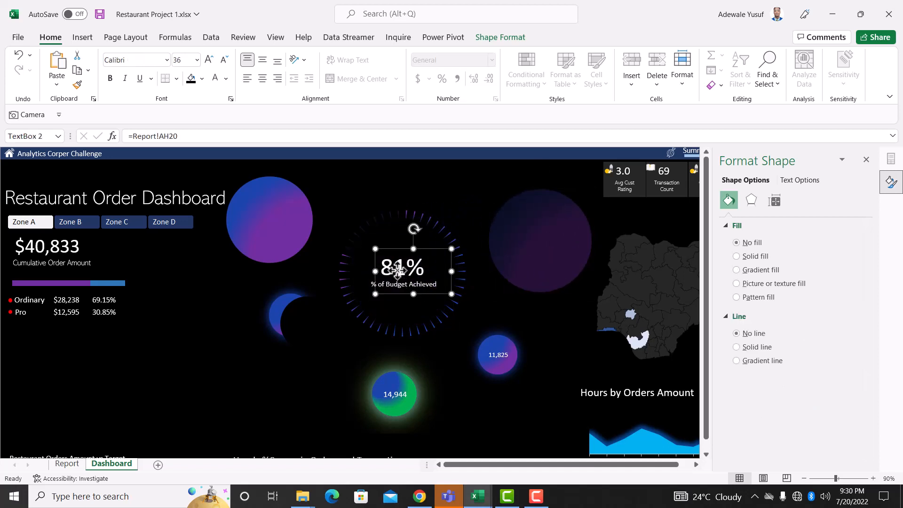
shift+click(395, 290)
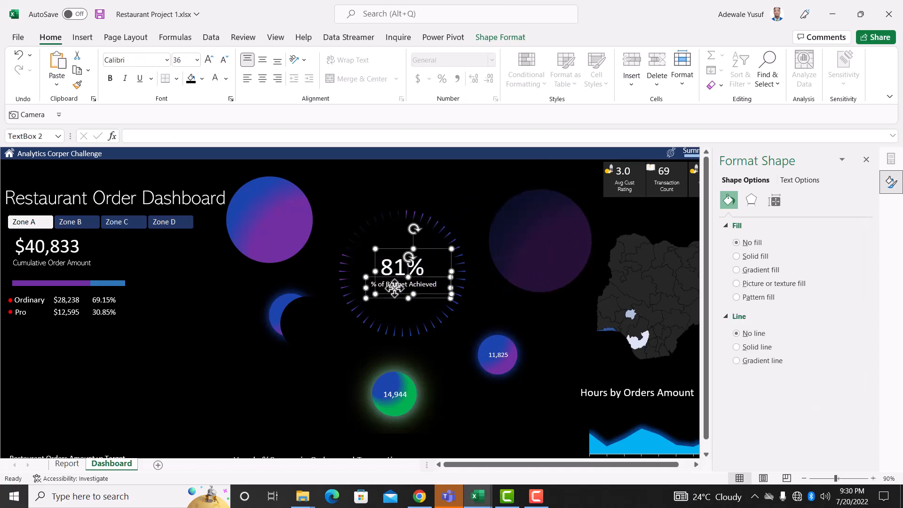
right_click(397, 285)
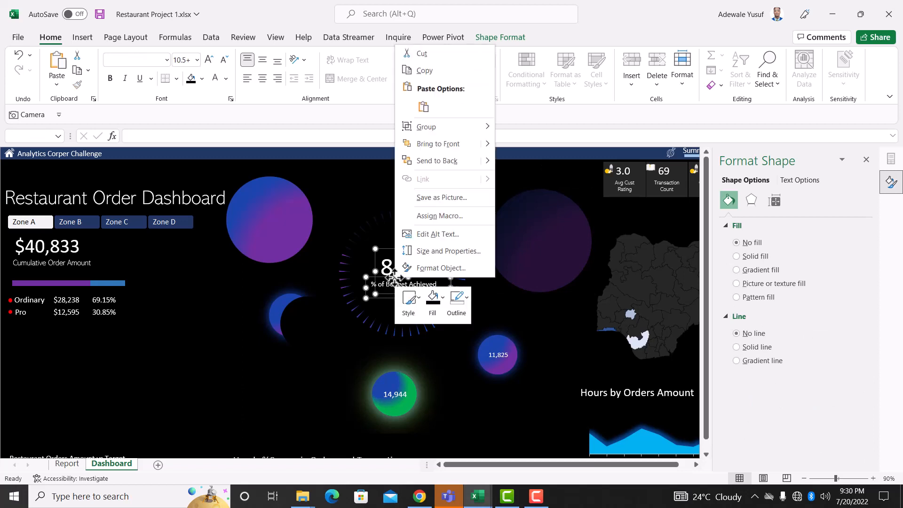
click(449, 144)
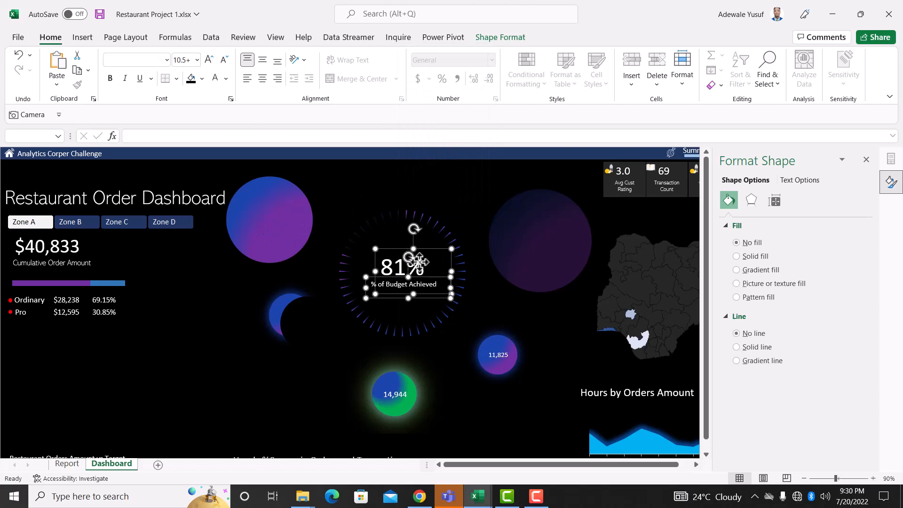
drag(401, 256, 572, 308)
click(315, 322)
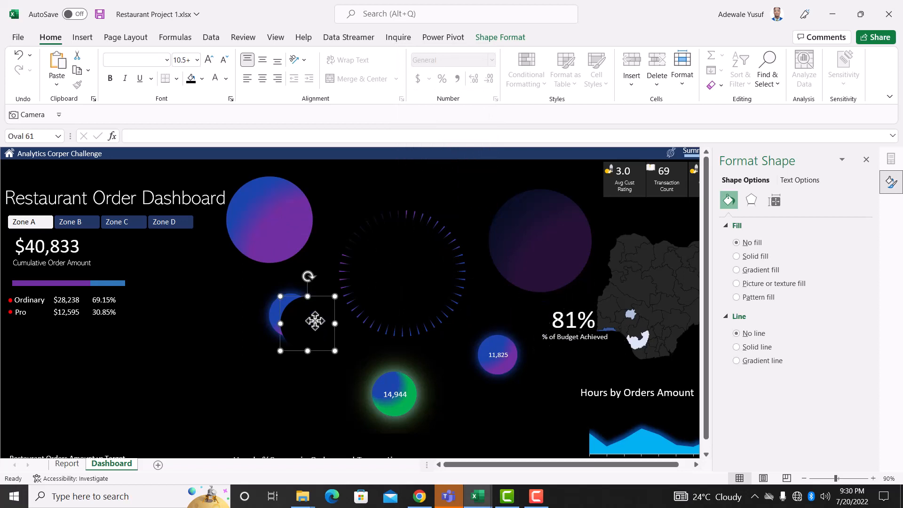
ctrl+click(266, 220)
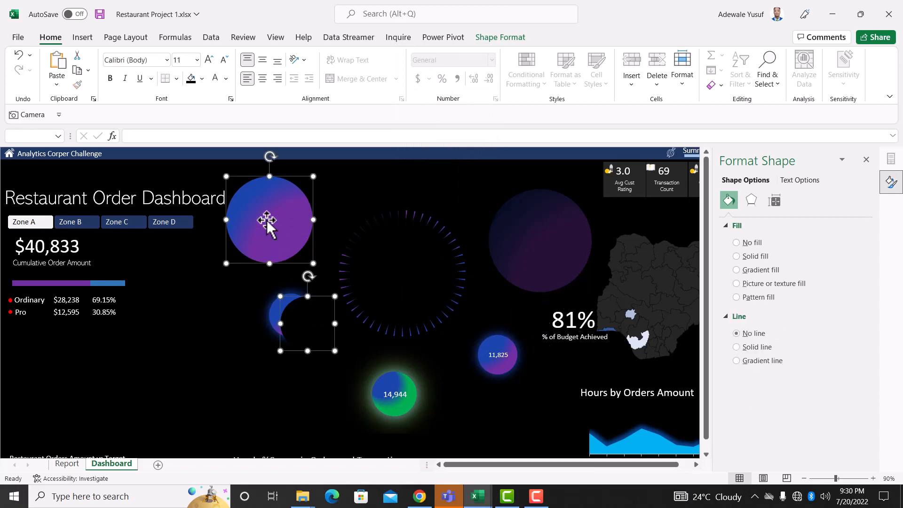
right_click(266, 219)
click(344, 324)
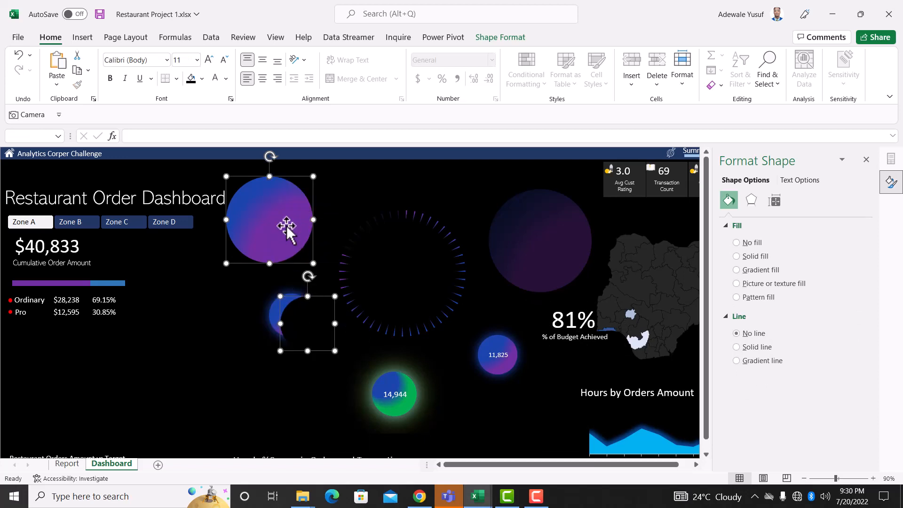
ctrl+click(574, 323)
right_click(572, 323)
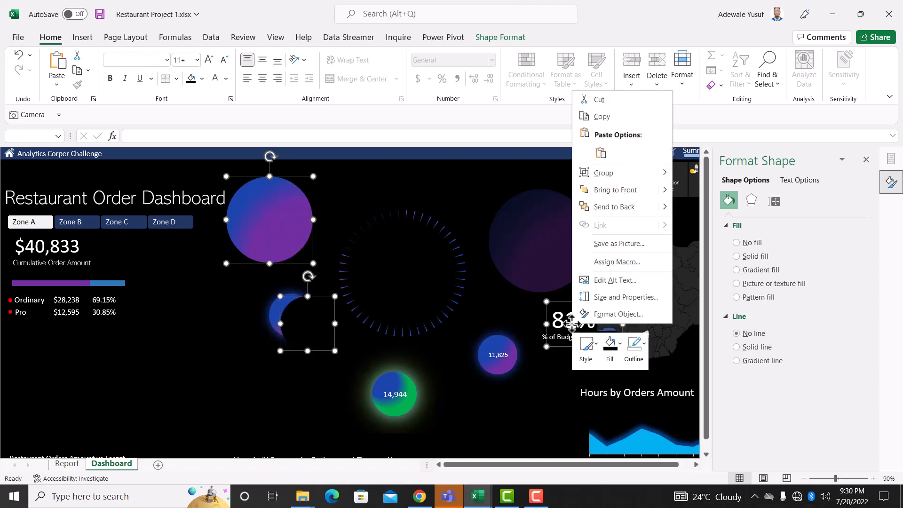
click(560, 339)
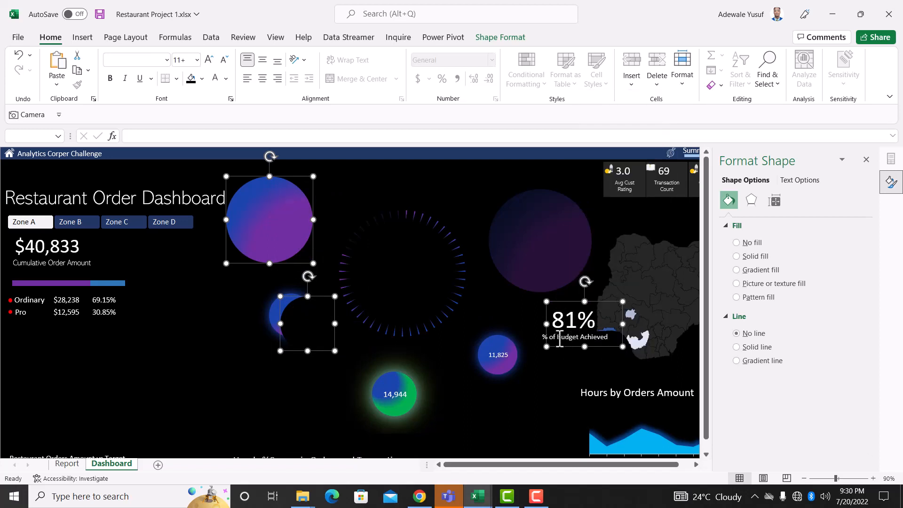
key(shift)
key(shift)
key(shift)
key(shift)
key(shift)
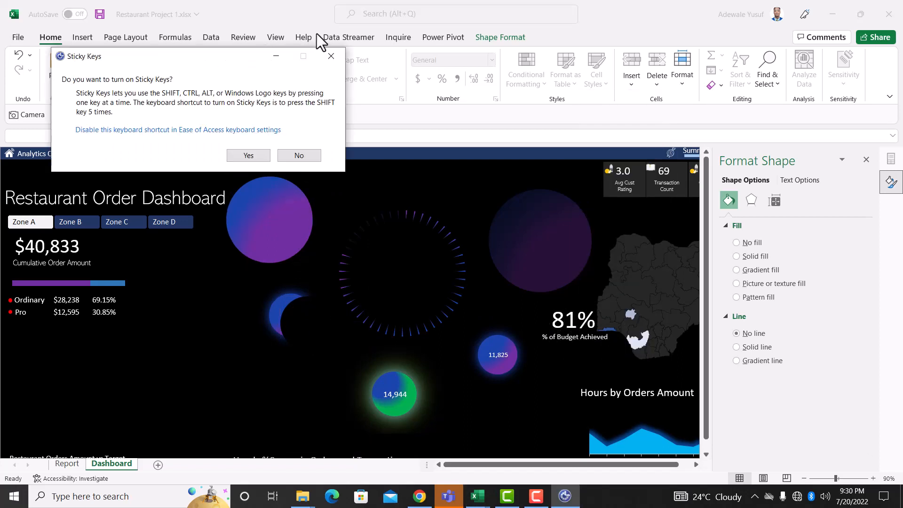
click(335, 60)
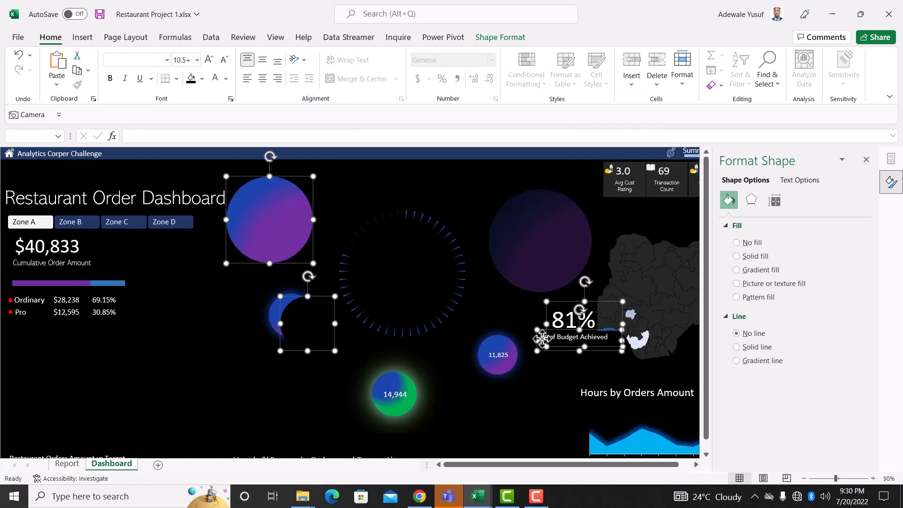
click(543, 339)
right_click(542, 340)
key(Escape)
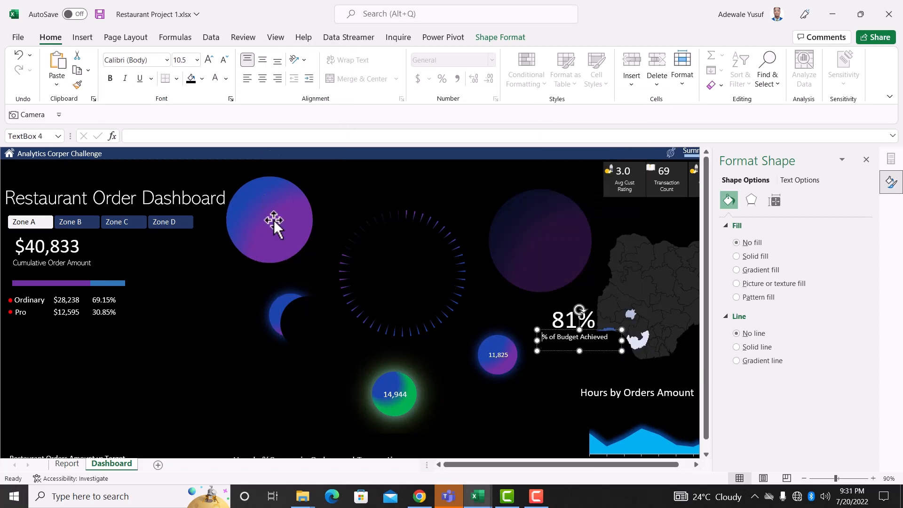
Bring the blue-purple gradient circle and the black circle to the front together
click(276, 246)
shift+click(303, 324)
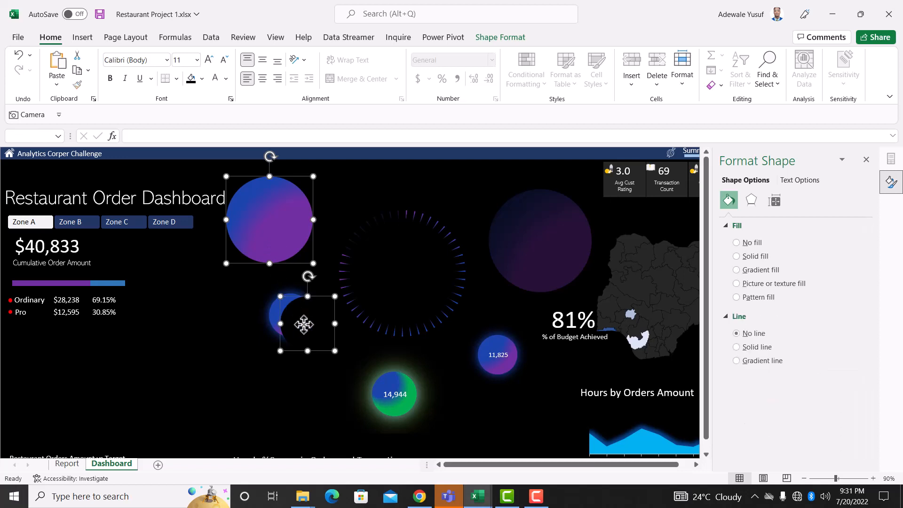
right_click(304, 323)
click(374, 193)
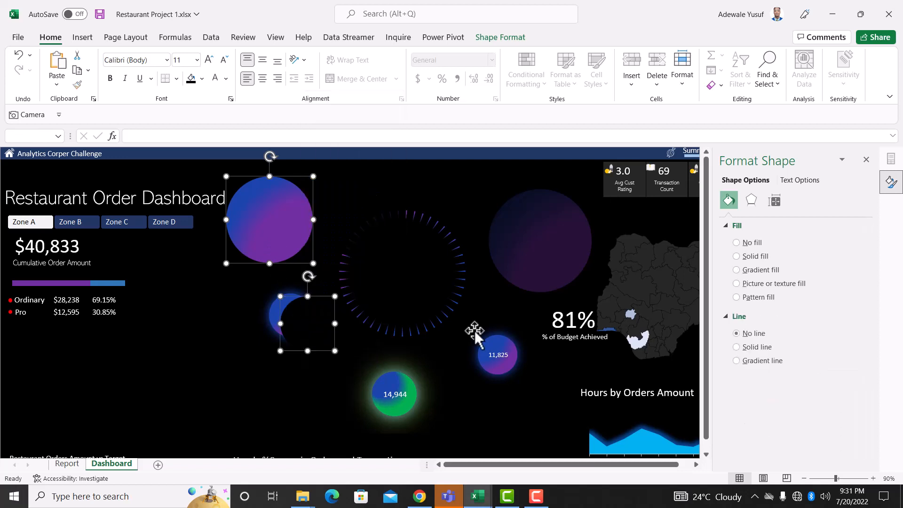
Bring the 81% and % of Budget Achieved text boxes to the front, above the circles
click(585, 345)
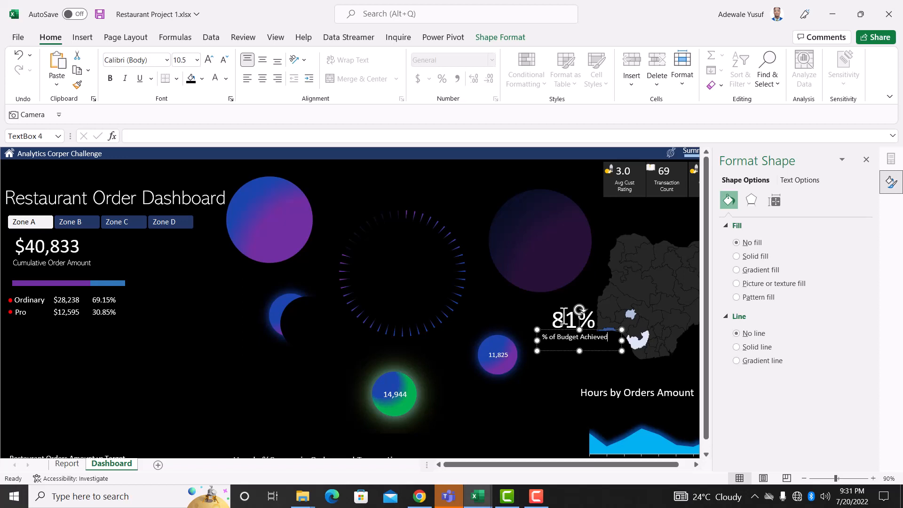
click(515, 295)
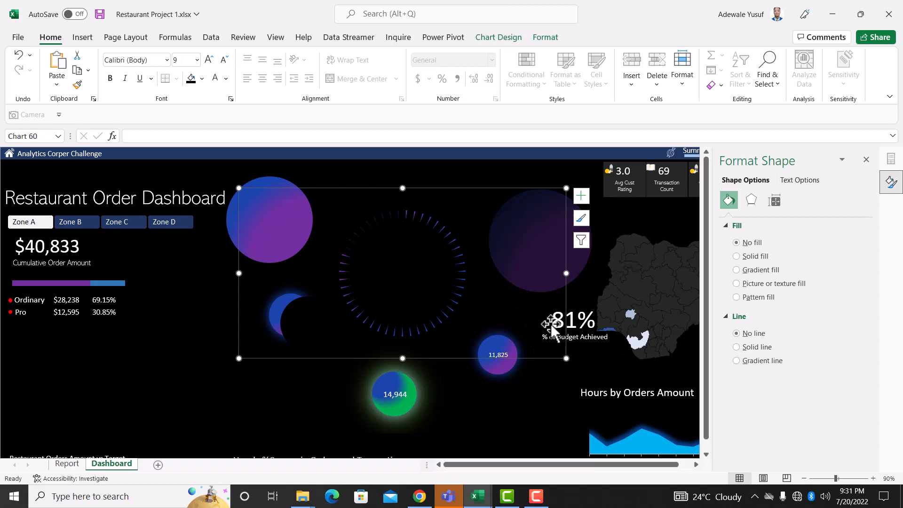
click(577, 325)
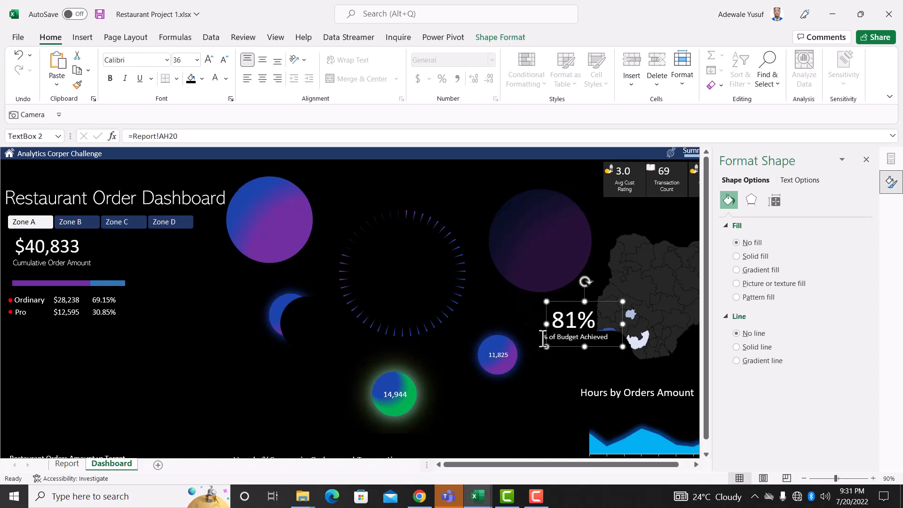
shift+click(542, 337)
right_click(561, 333)
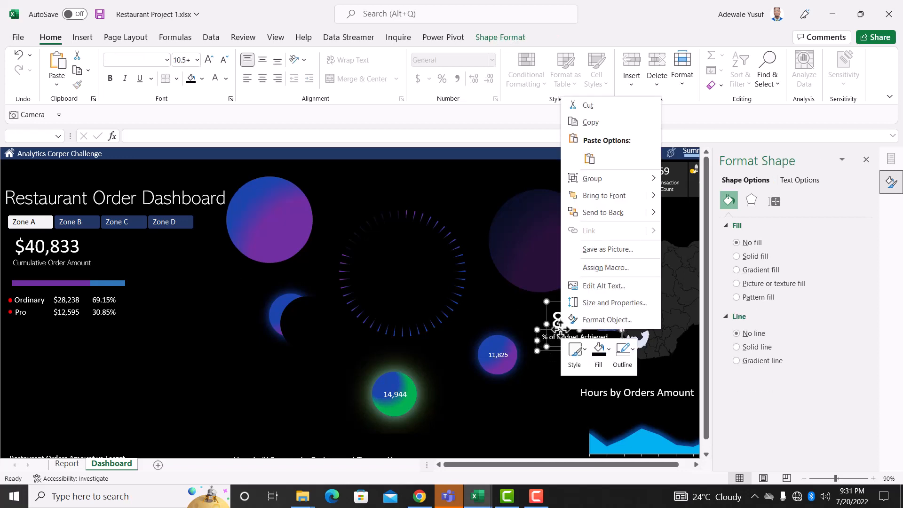
click(600, 195)
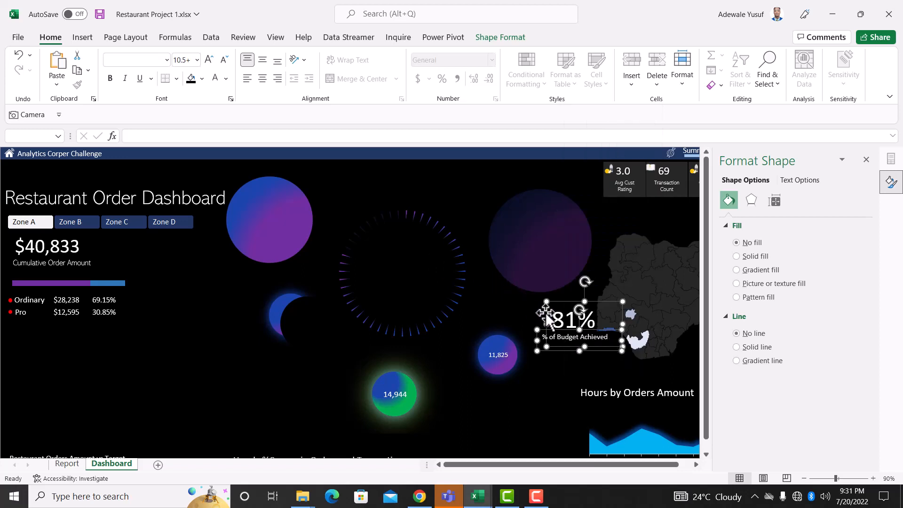
Enlarge the black circle to about 1.34 inches, and align all three circles and both budget text boxes by center and middle
click(311, 315)
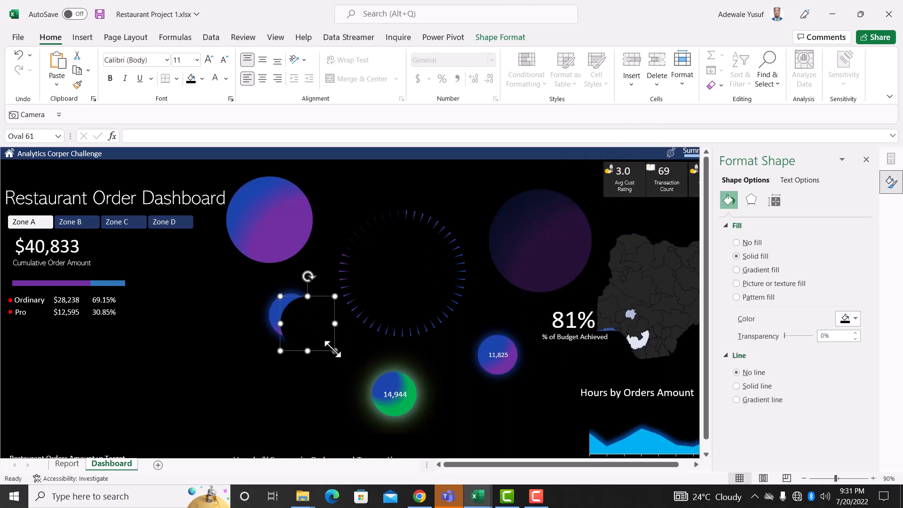
drag(332, 348, 346, 362)
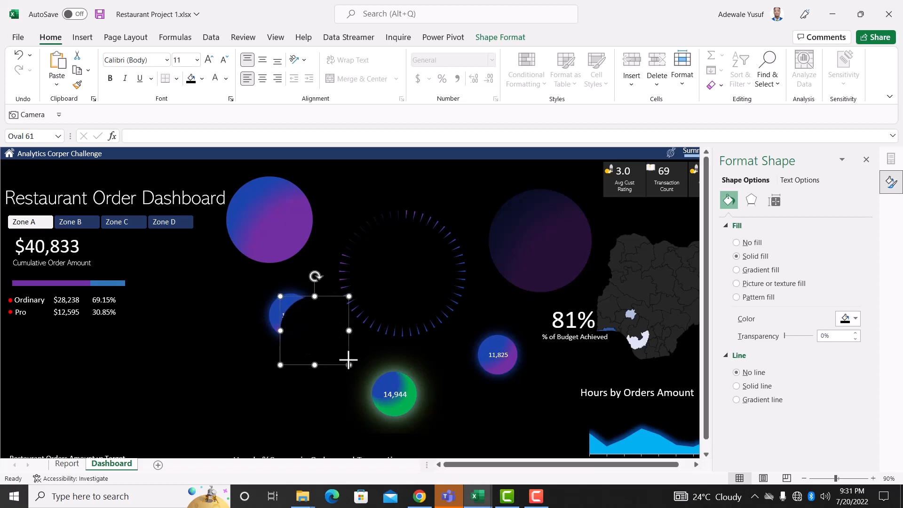
ctrl+click(275, 250)
ctrl+click(562, 271)
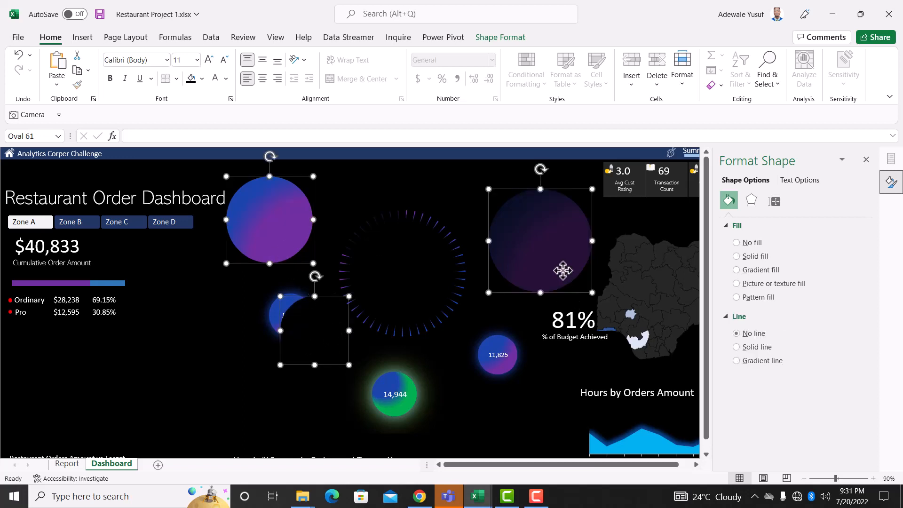
ctrl+click(565, 326)
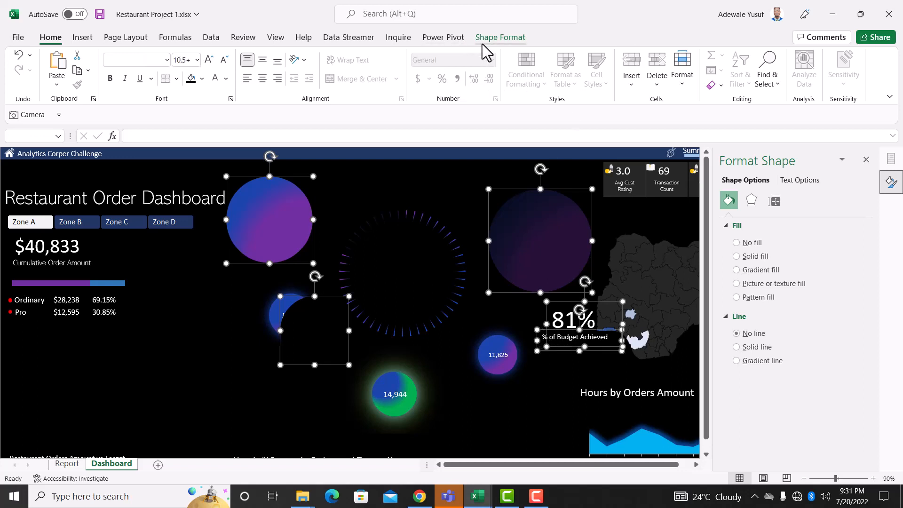
click(500, 38)
click(670, 56)
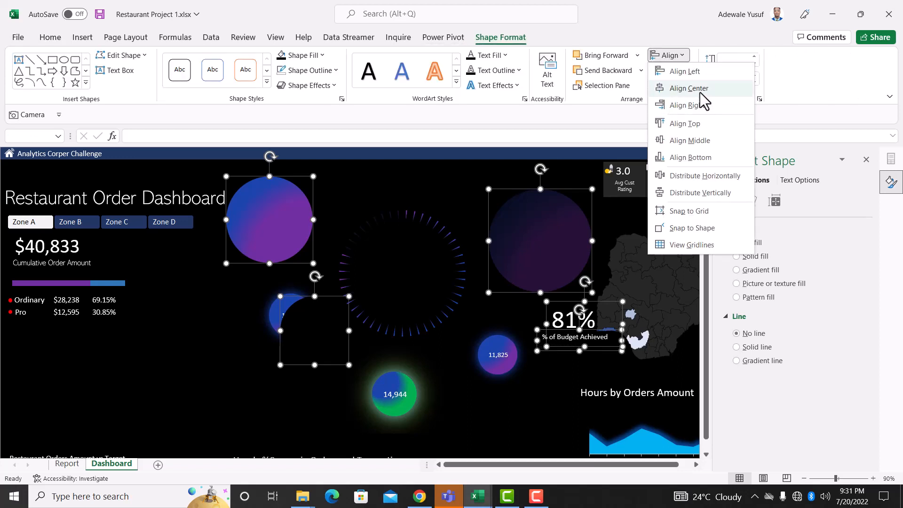
click(700, 88)
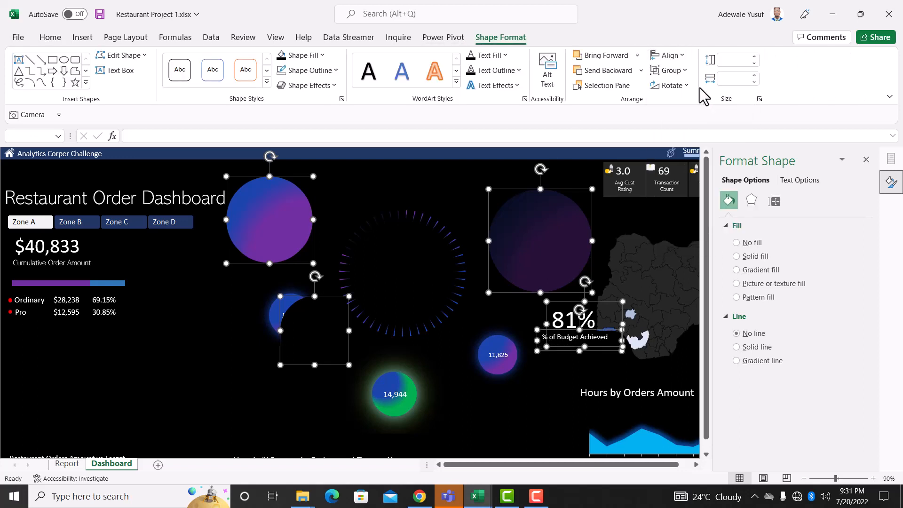
click(669, 56)
click(692, 138)
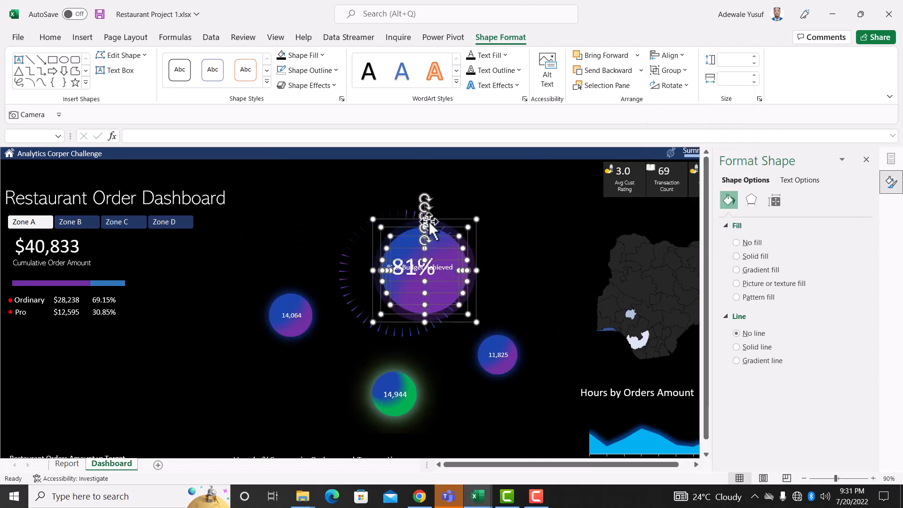
Move the aligned circles and text boxes into the middle of the doughnut ring, and lower the % of Budget Achieved text below the 81%
drag(436, 218, 412, 220)
click(431, 270)
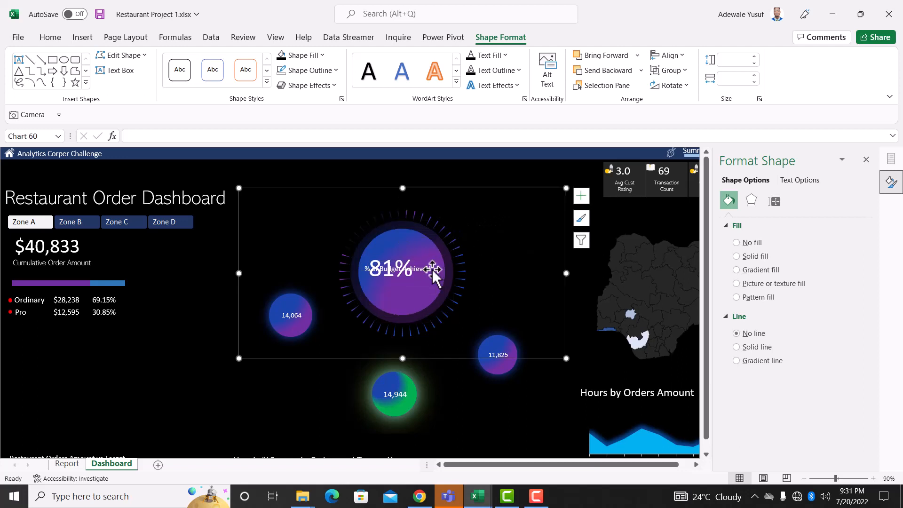
click(412, 270)
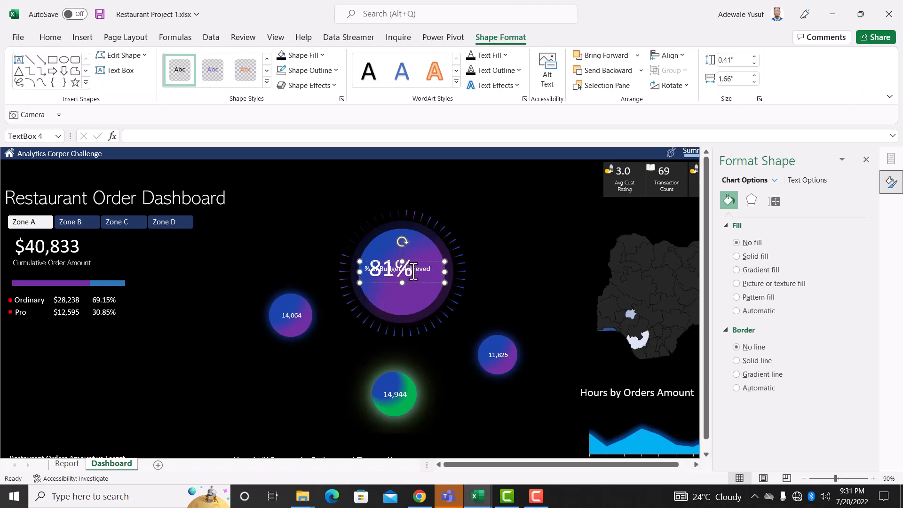
drag(415, 261, 421, 291)
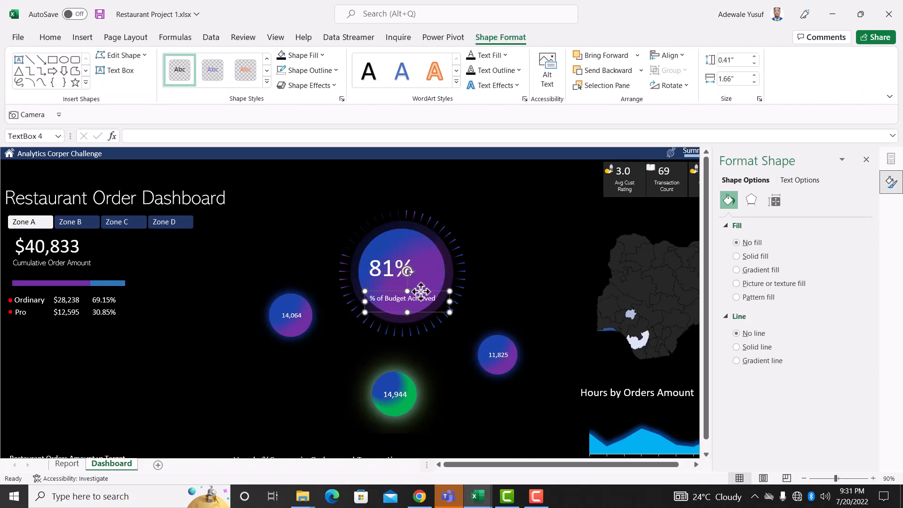
Bring the black circle in front of the blue-purple gradient circle and center both inside the doughnut so the gradient forms a ring
drag(420, 258, 439, 260)
click(382, 267)
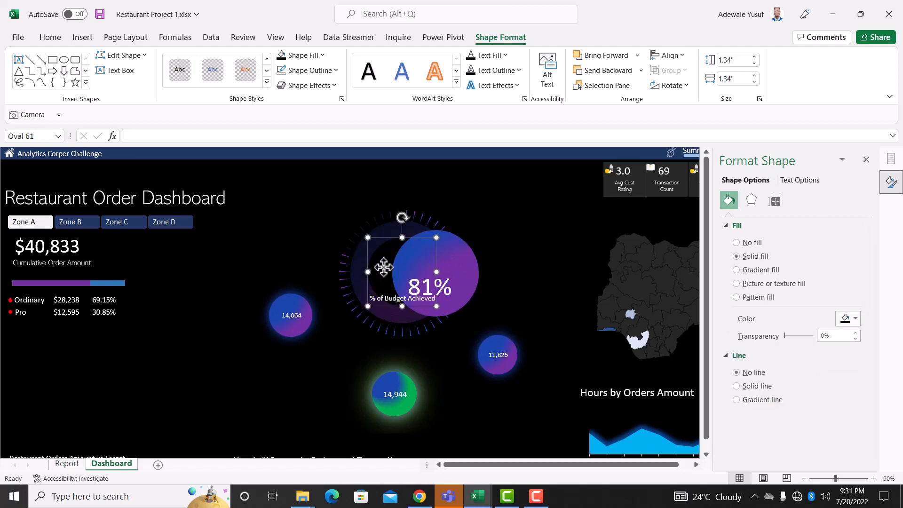
right_click(381, 267)
click(428, 313)
drag(457, 263, 423, 262)
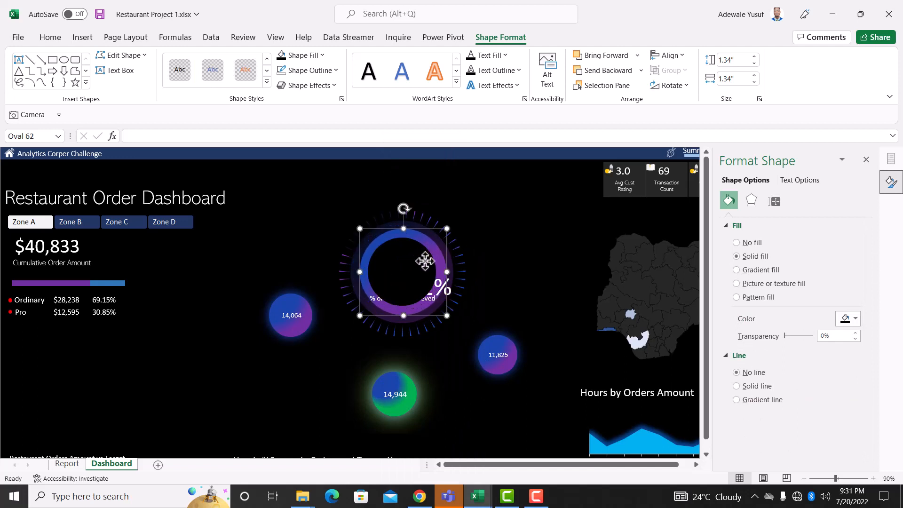
click(409, 261)
click(408, 261)
Bring the 81% and % of Budget Achieved text boxes to the front and move them out of the doughnut, beside the map
click(442, 285)
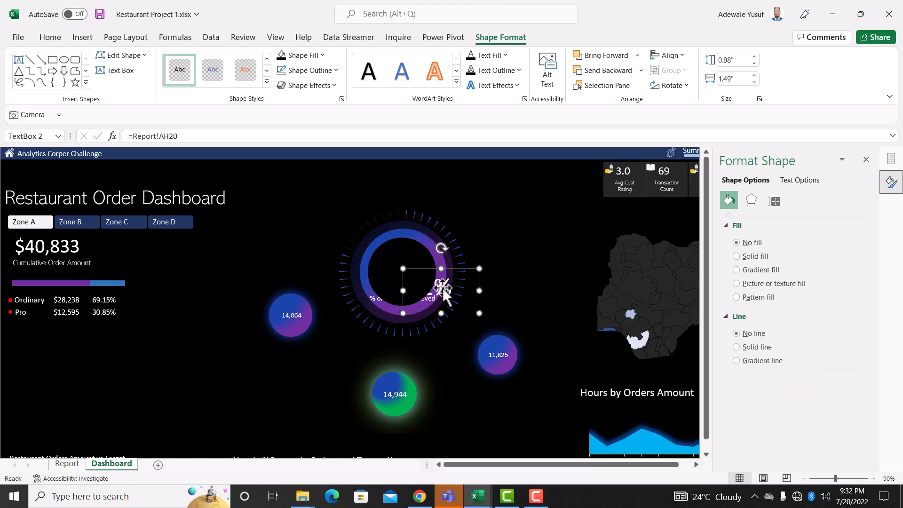
click(373, 297)
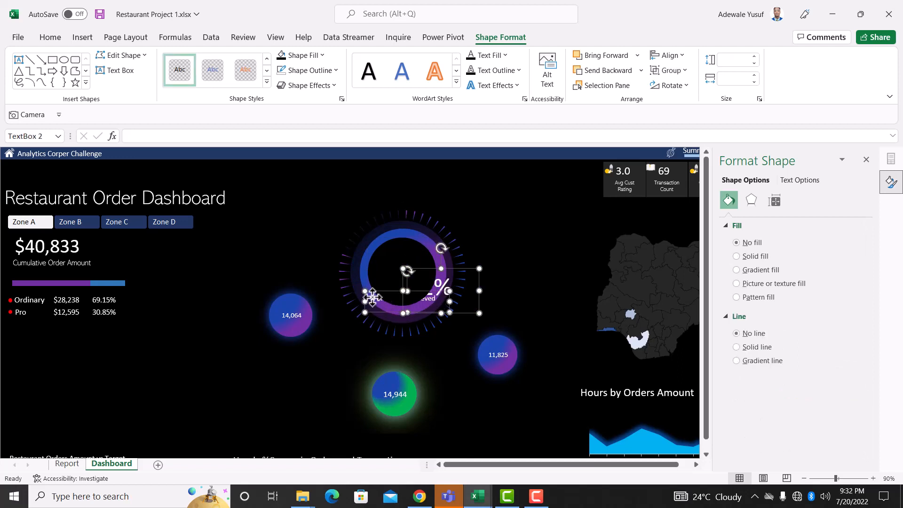
right_click(375, 299)
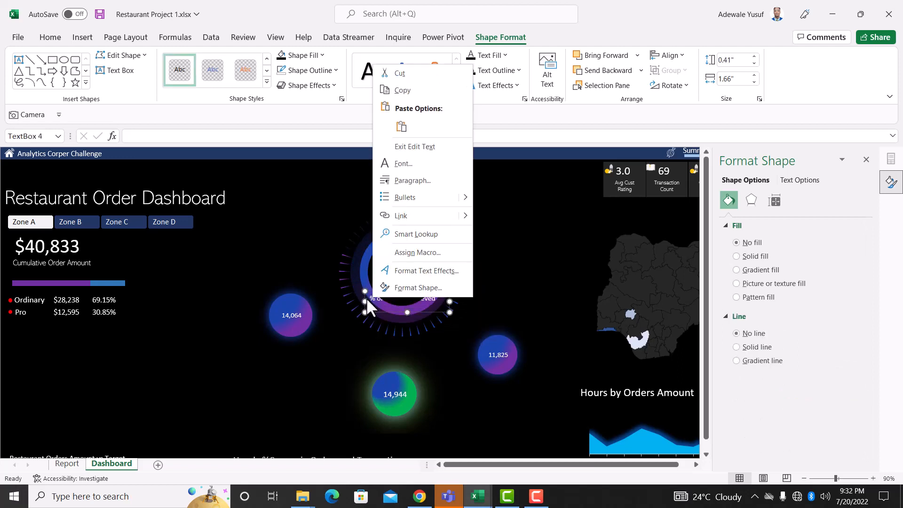
click(369, 299)
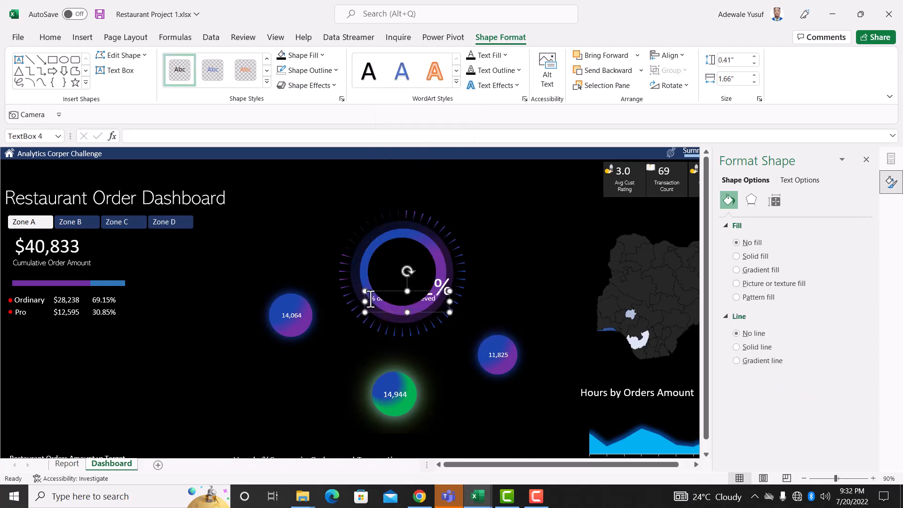
ctrl+click(442, 282)
right_click(443, 282)
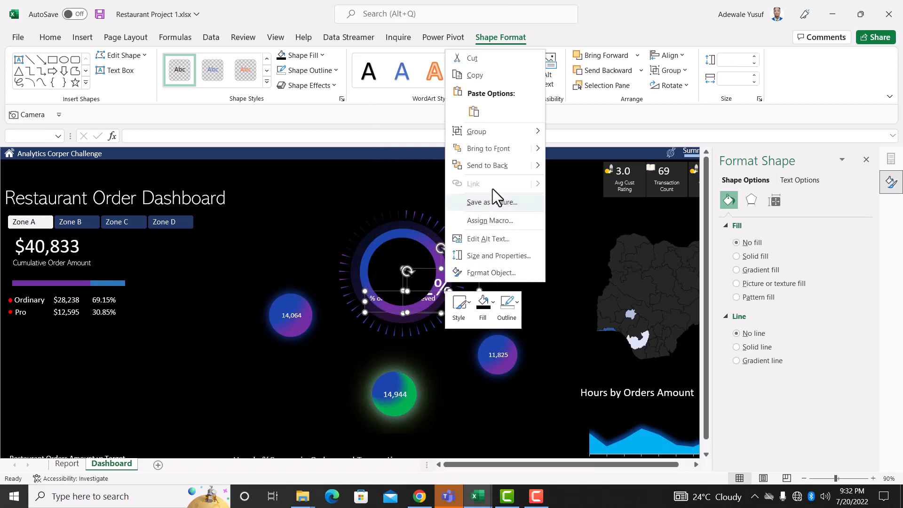
click(489, 149)
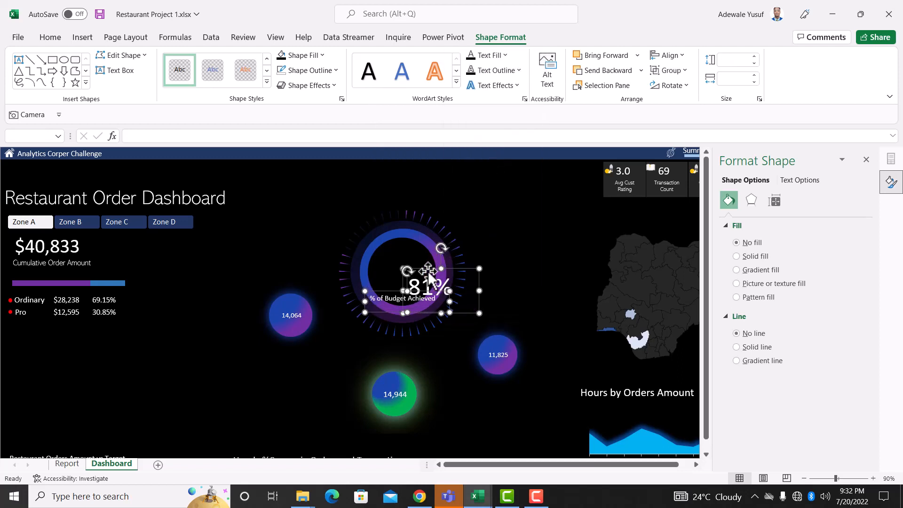
drag(429, 277, 587, 240)
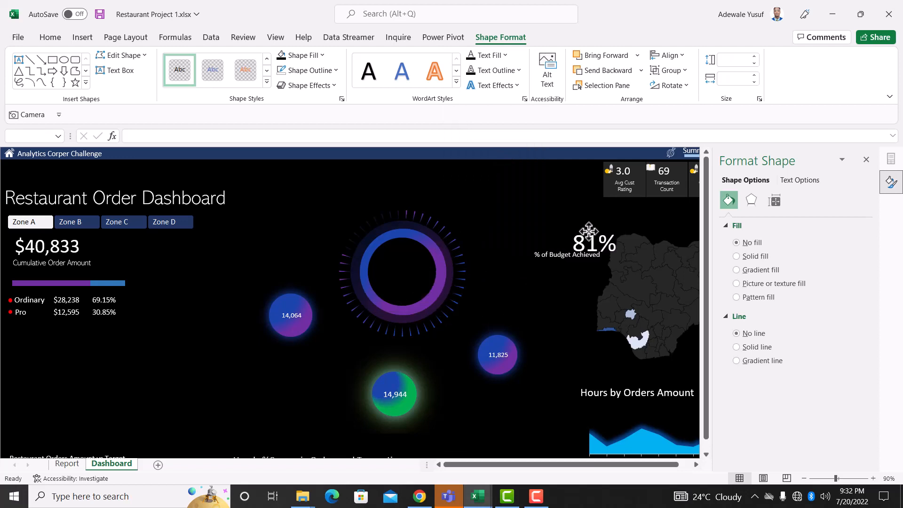
click(383, 306)
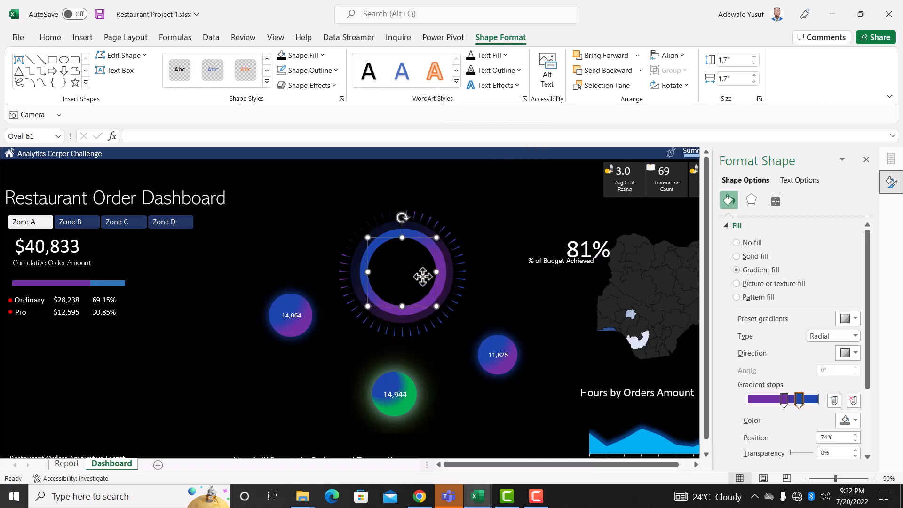
Align the black, gradient and transparent circles inside the doughnut chart to each other by middle and center
shift+click(441, 273)
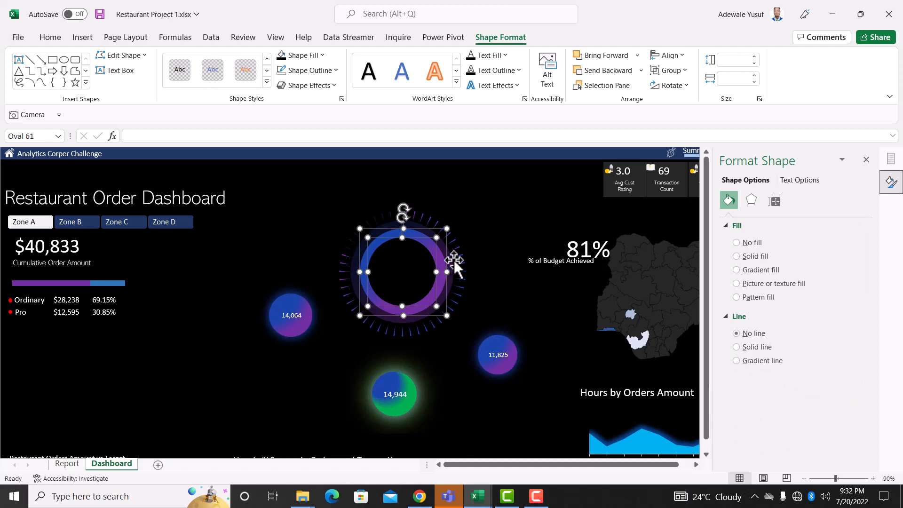
shift+click(454, 261)
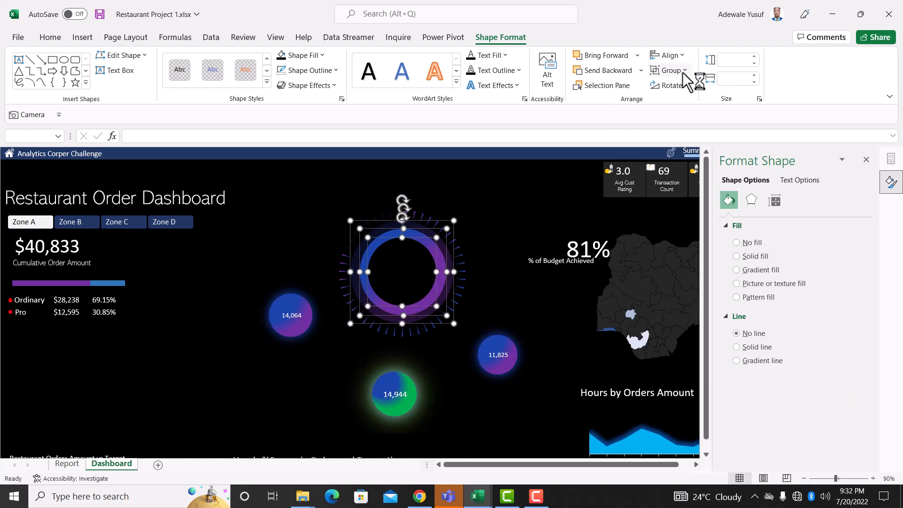
key(shift)
key(shift)
key(shift)
key(shift)
key(shift)
click(674, 57)
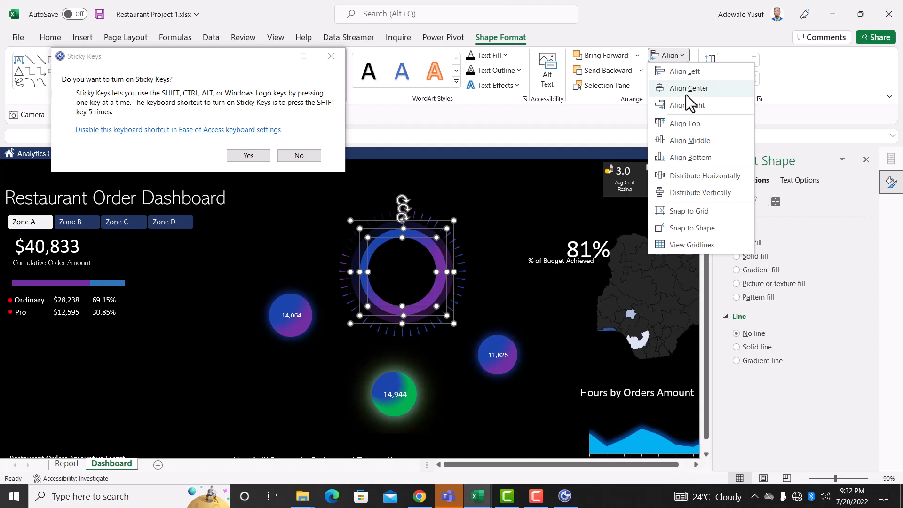
click(689, 141)
click(669, 55)
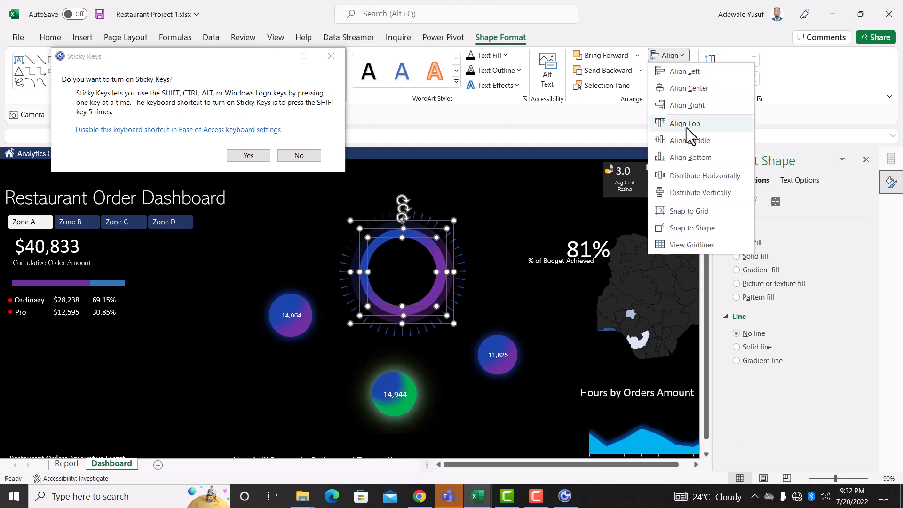
click(691, 88)
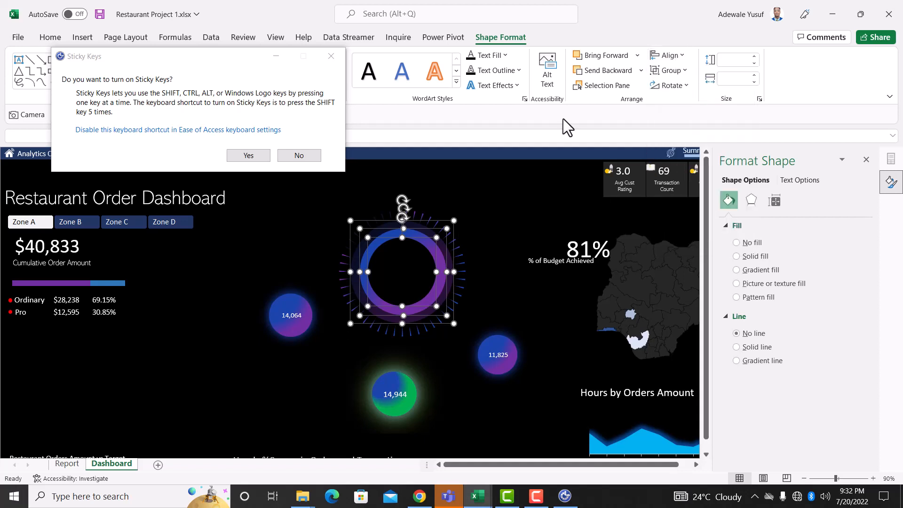
click(331, 58)
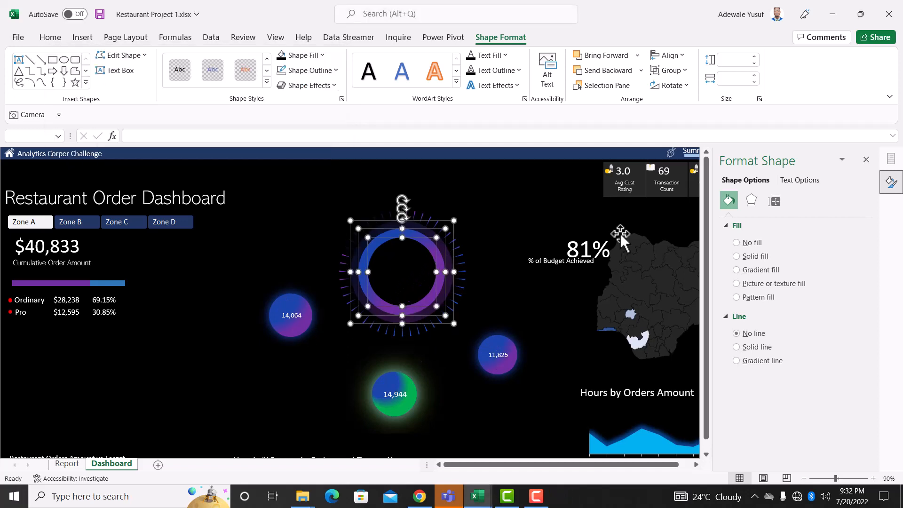
Move the 81% and % of Budget Achieved text boxes into the ring, resizing the caption box to about 0.57 by 1.06 inches
drag(603, 254, 400, 243)
click(559, 261)
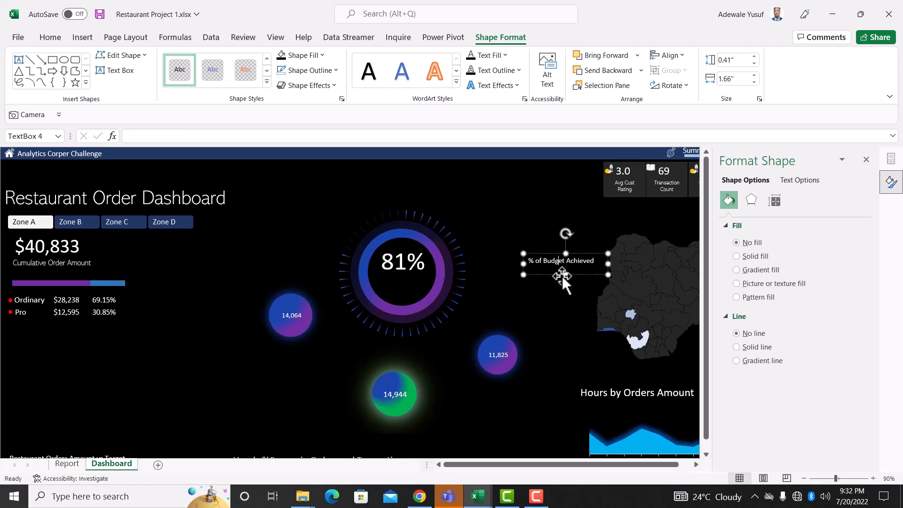
drag(562, 275, 430, 299)
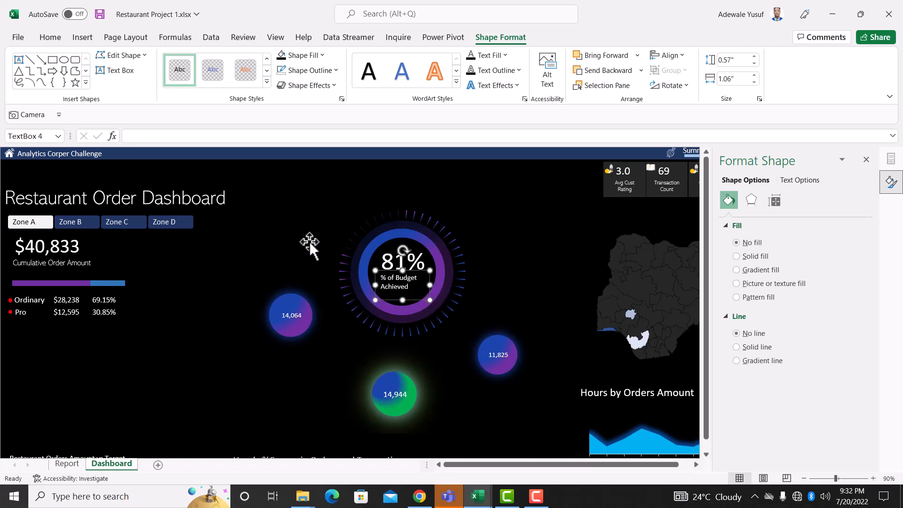
Center the % of Budget Achieved caption text horizontally within its text box and deselect it
click(50, 38)
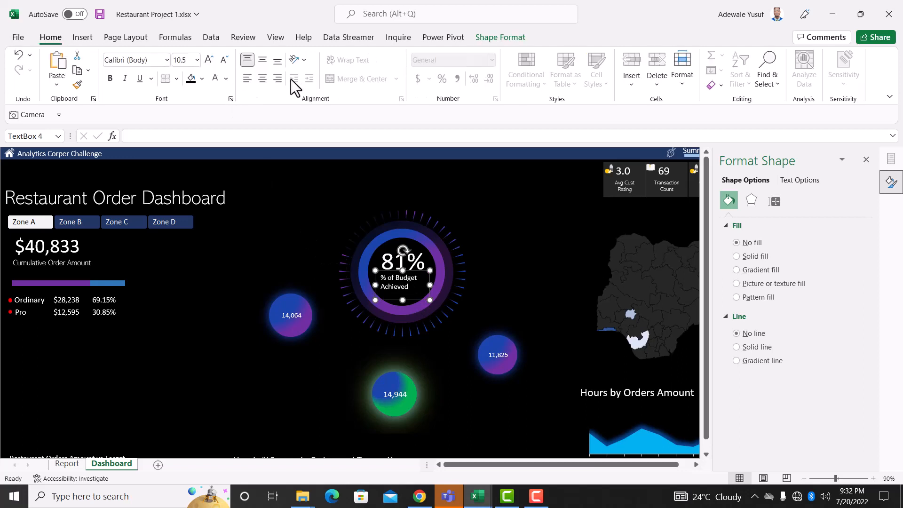
click(261, 79)
click(528, 257)
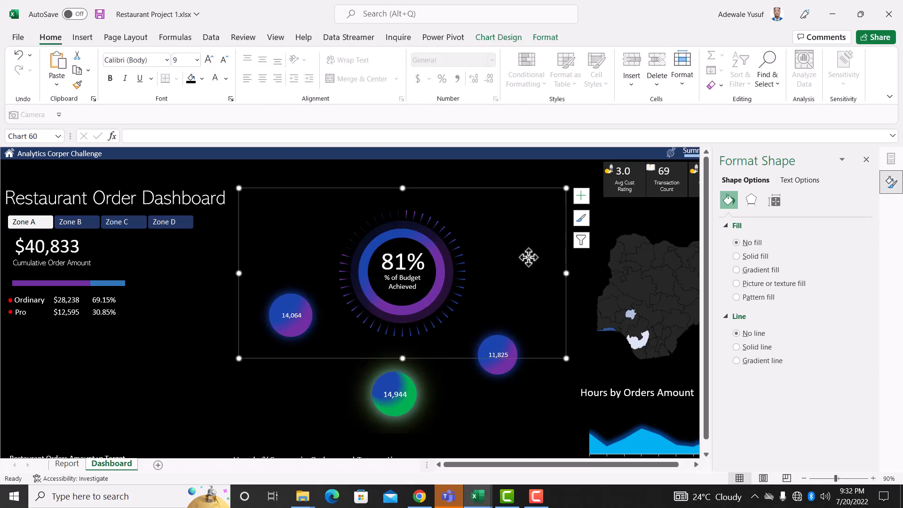
click(519, 172)
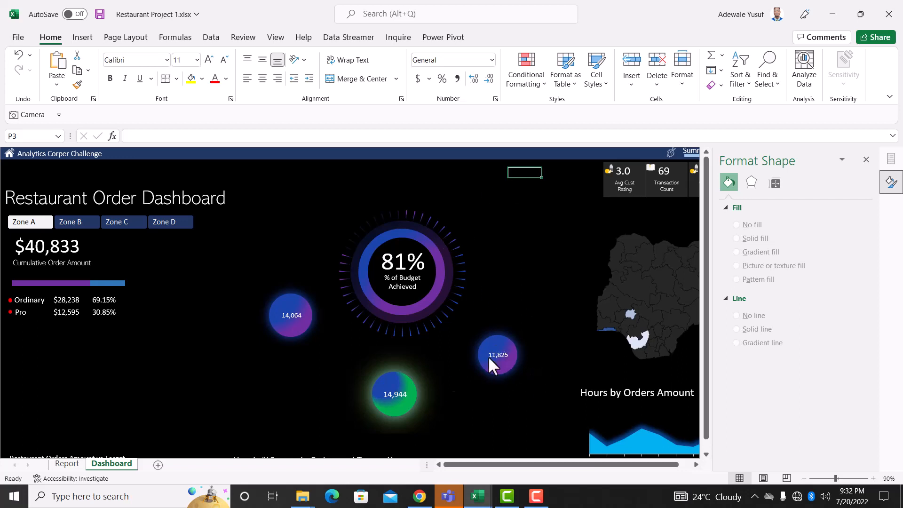
Test the zone slicer by filtering the dashboard to Zone B and finally to Zone C
click(65, 225)
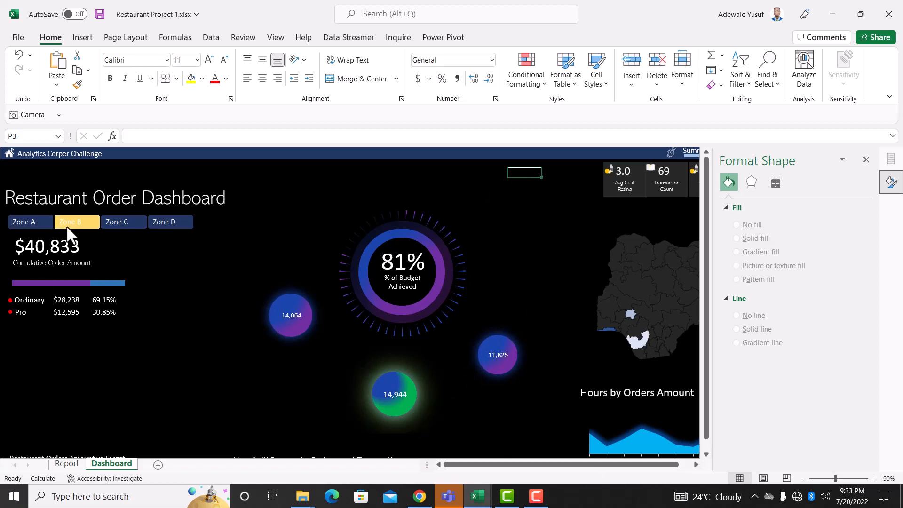
ctrl+click(123, 222)
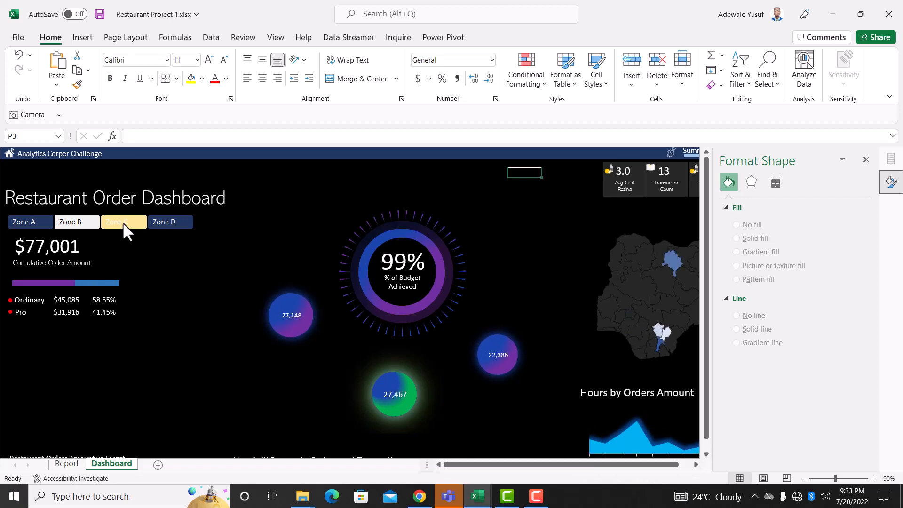
click(122, 222)
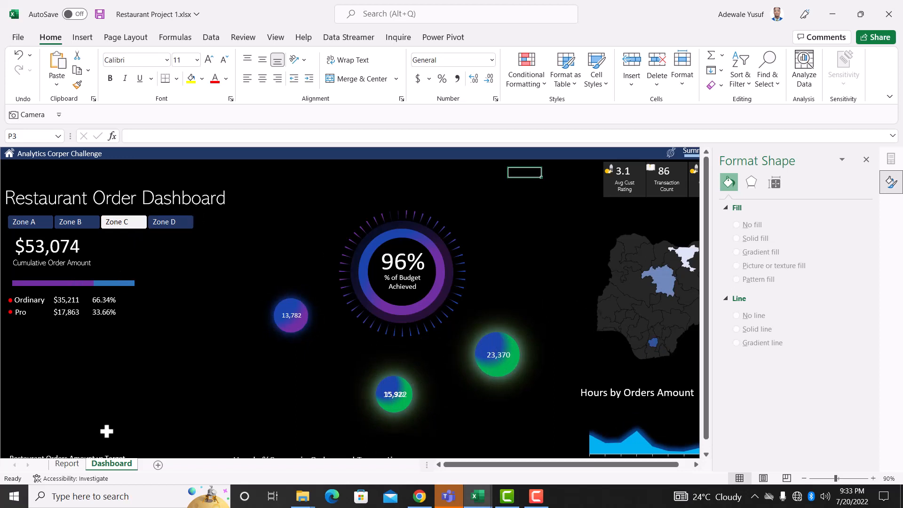
On the Report sheet, correct the Max formula in AN11 to =IF(AM11=MAX($AM$11:$AM$13),AM11,"") and fill it down to AN13
click(66, 464)
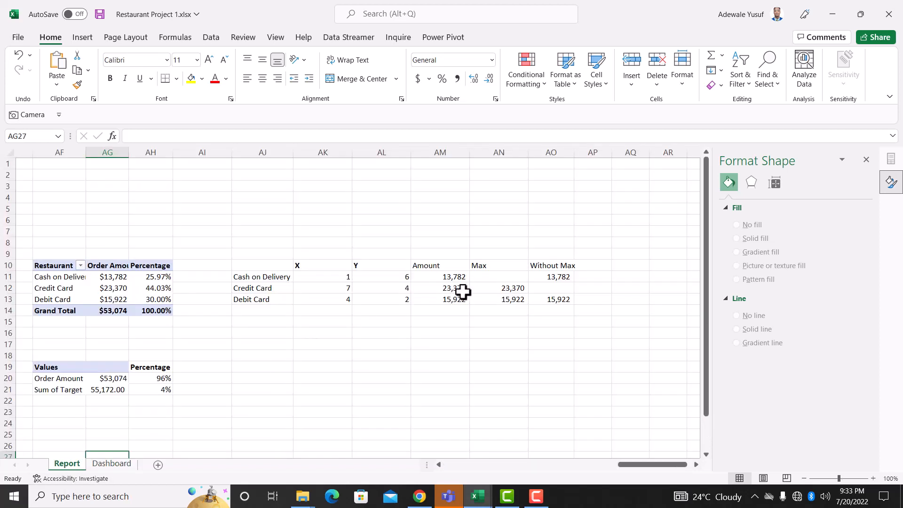
click(510, 277)
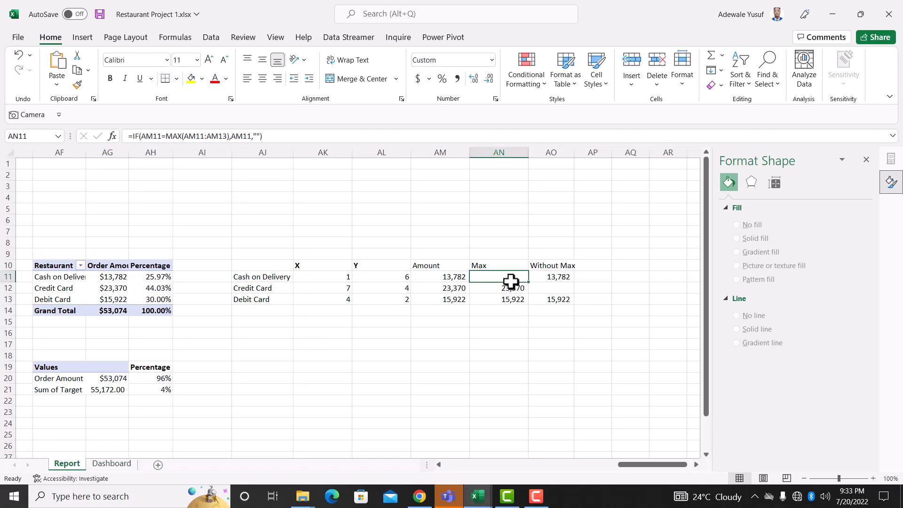
double_click(510, 277)
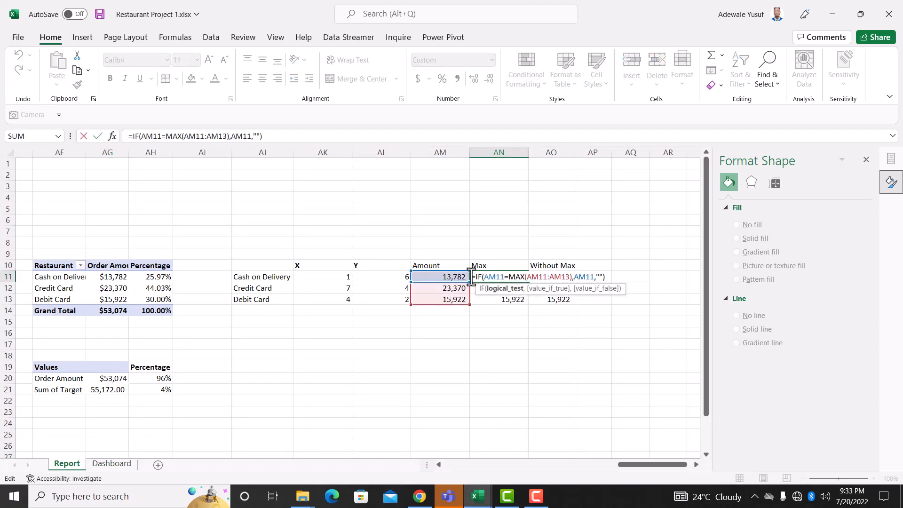
click(536, 276)
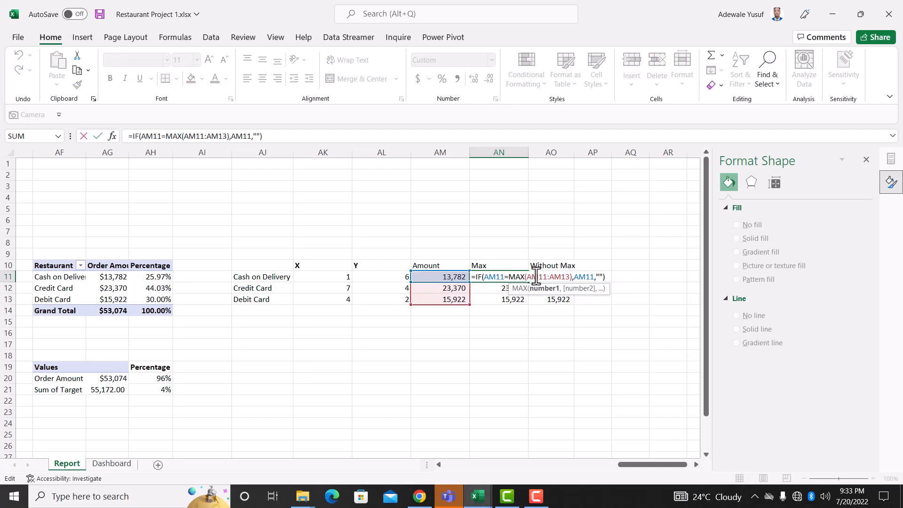
key(F4)
click(572, 277)
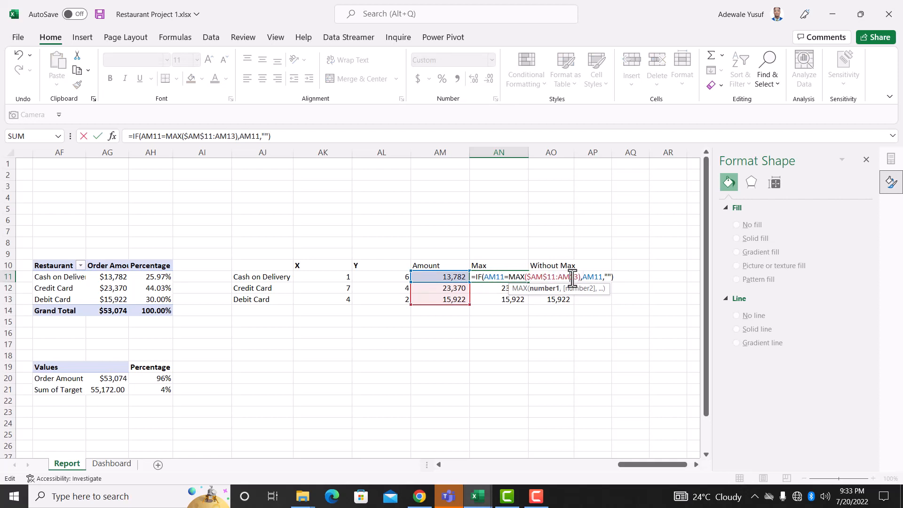
key(F4)
key(Return)
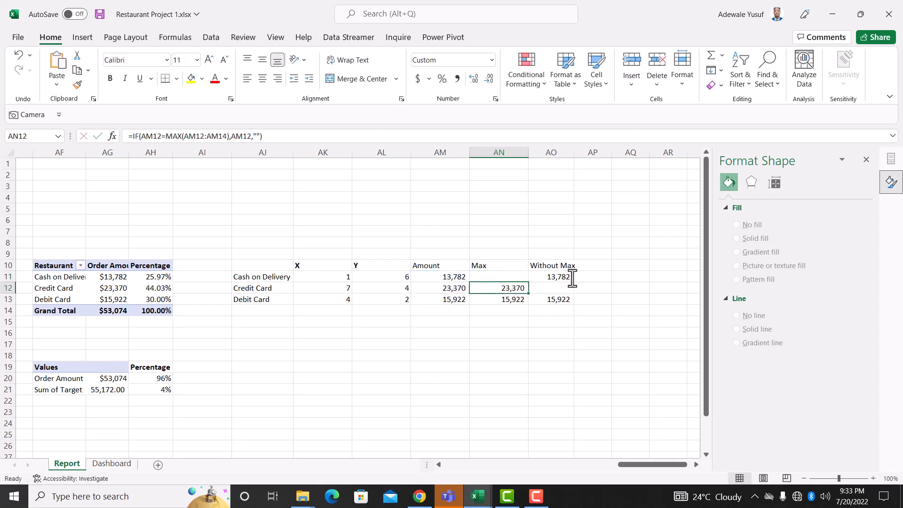
click(525, 277)
drag(529, 281, 529, 303)
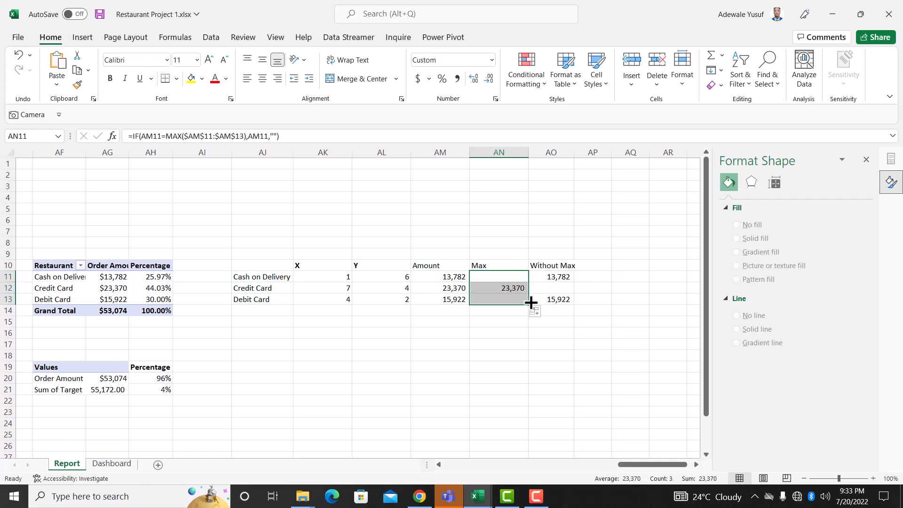
Check the payment-mode bubbles on the Dashboard sheet and return to the Report sheet
click(109, 463)
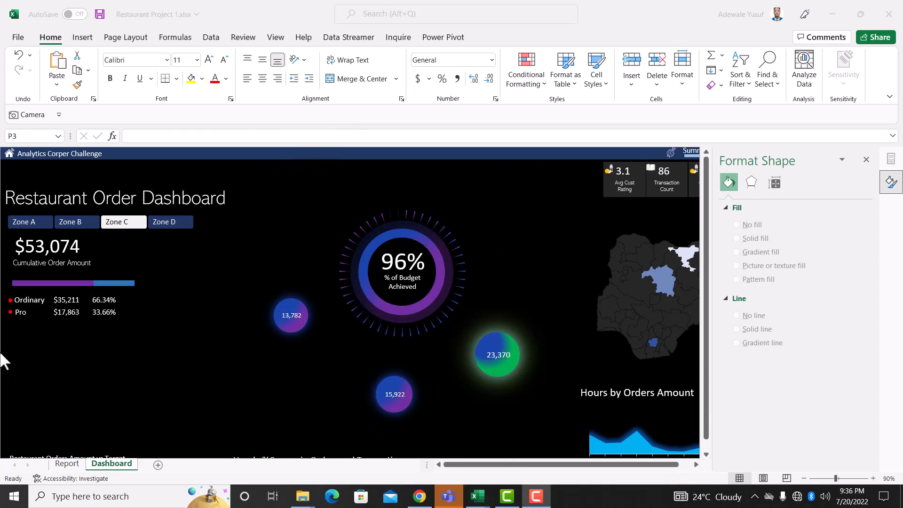
click(61, 466)
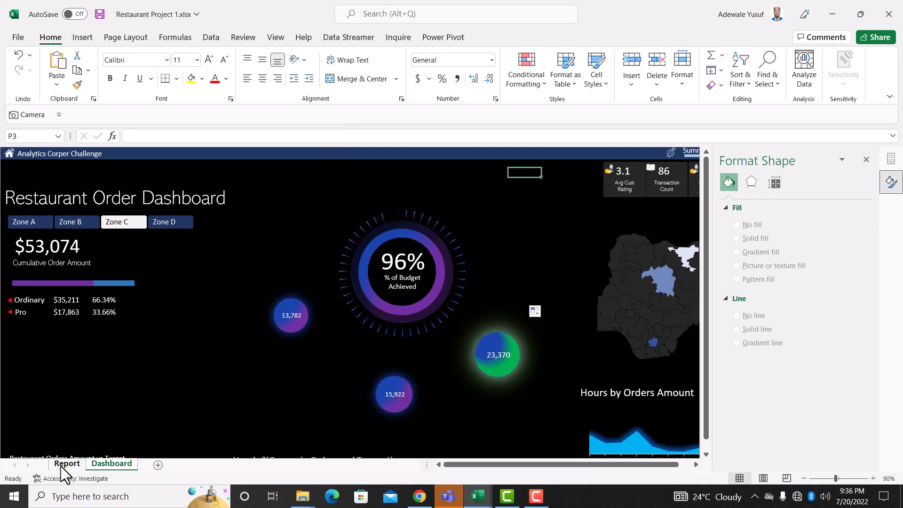
click(61, 465)
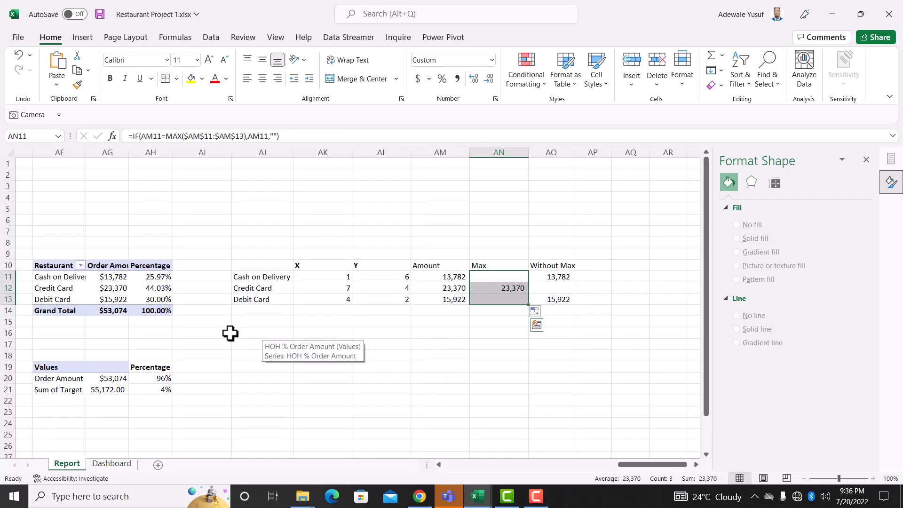
click(123, 298)
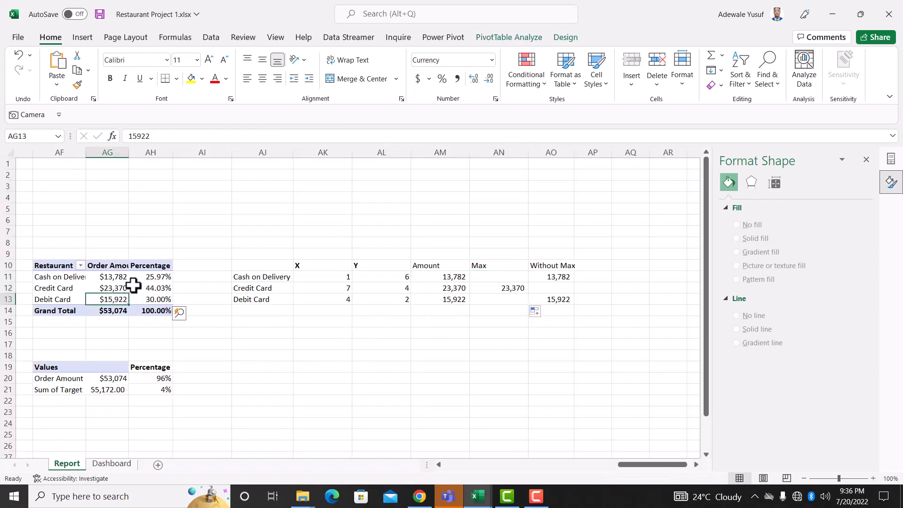
drag(52, 266, 159, 308)
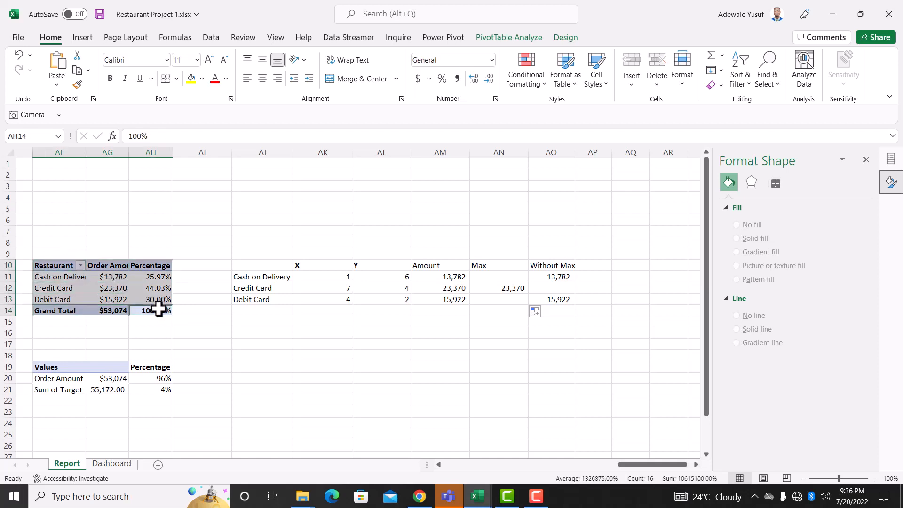
click(257, 365)
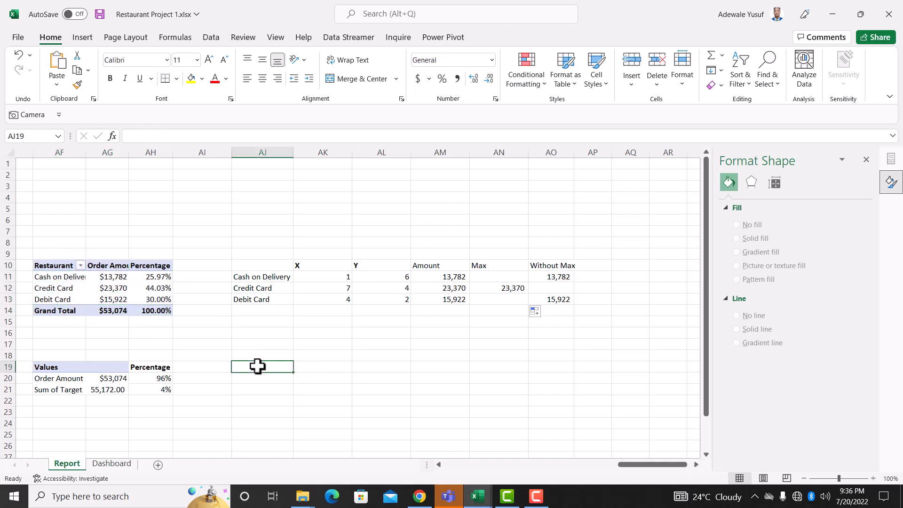
key(ctrl+v)
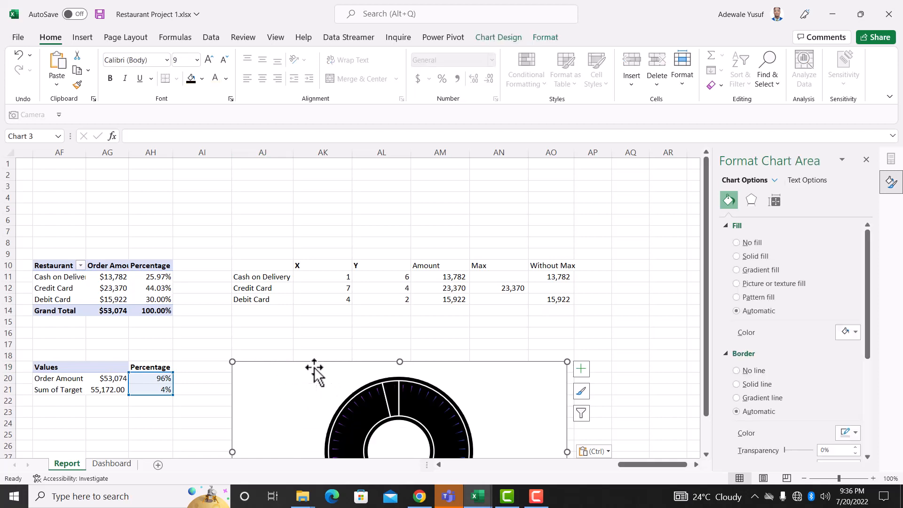
key(Delete)
Copy the payment-mode pivot table in AF10:AH14 and paste the copy at AJ19
drag(47, 265, 157, 309)
key(ctrl+c)
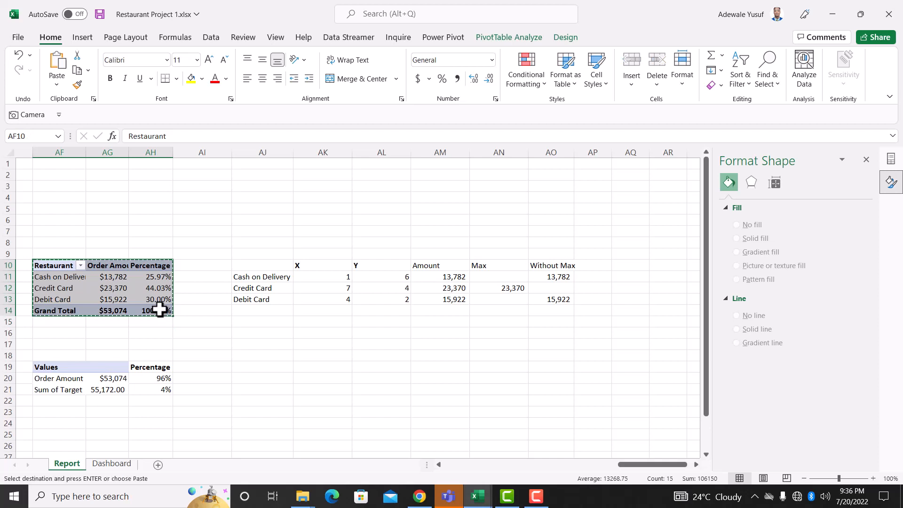
click(260, 369)
key(ctrl+v)
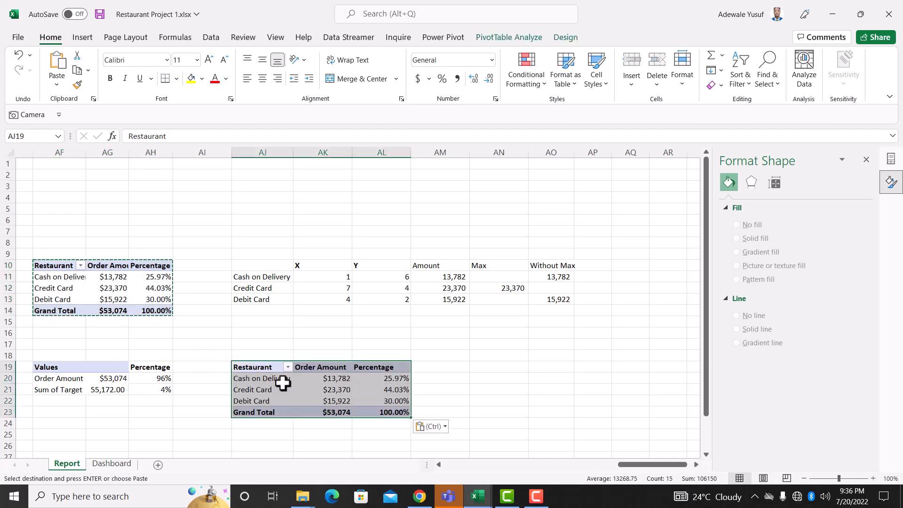
In the copied pivot table, replace the Order Amount and Percentage values with the sum of Delivery Time Taken (mins)
click(353, 389)
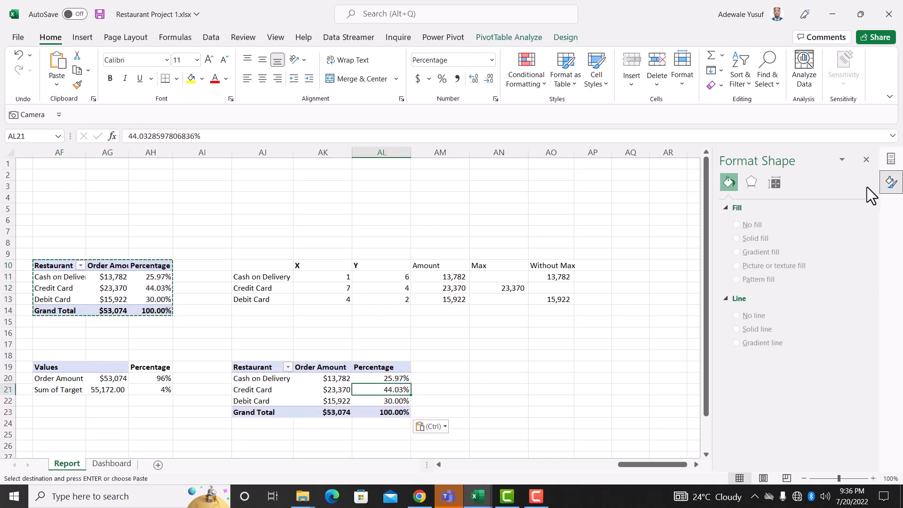
click(866, 160)
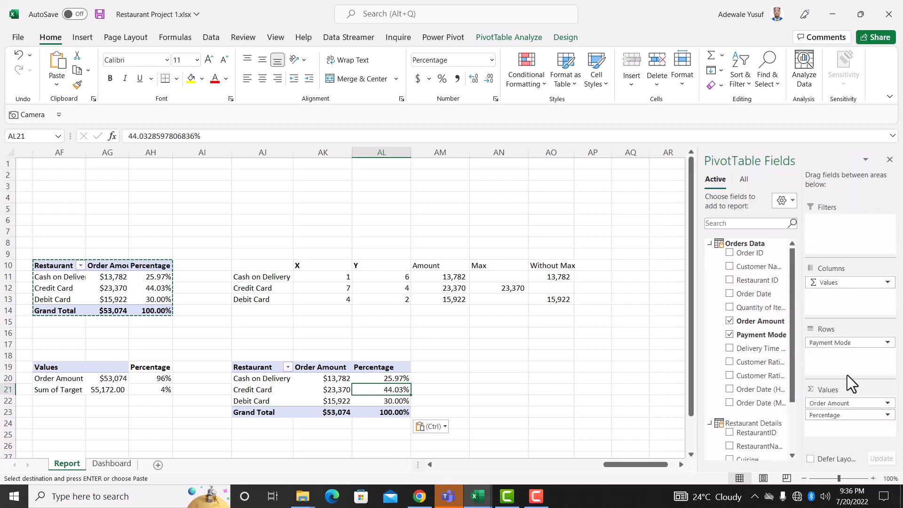
drag(828, 417, 626, 445)
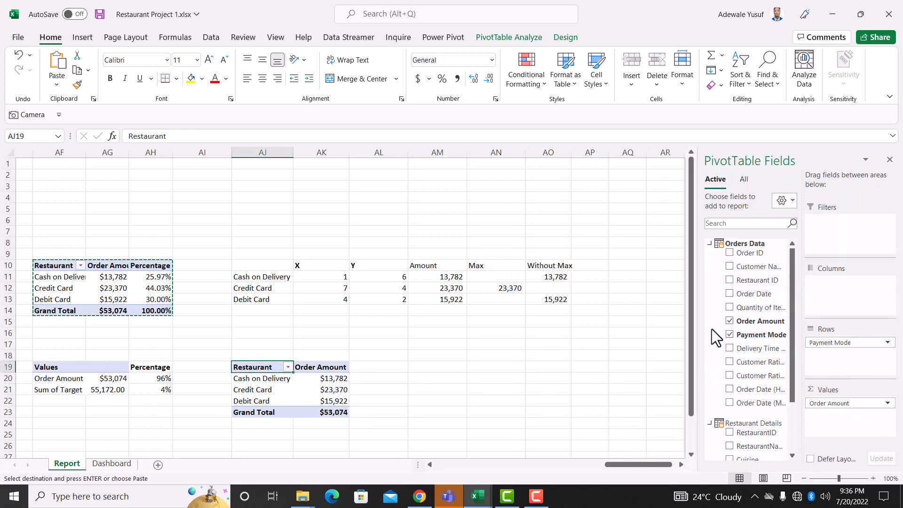
drag(833, 408, 635, 397)
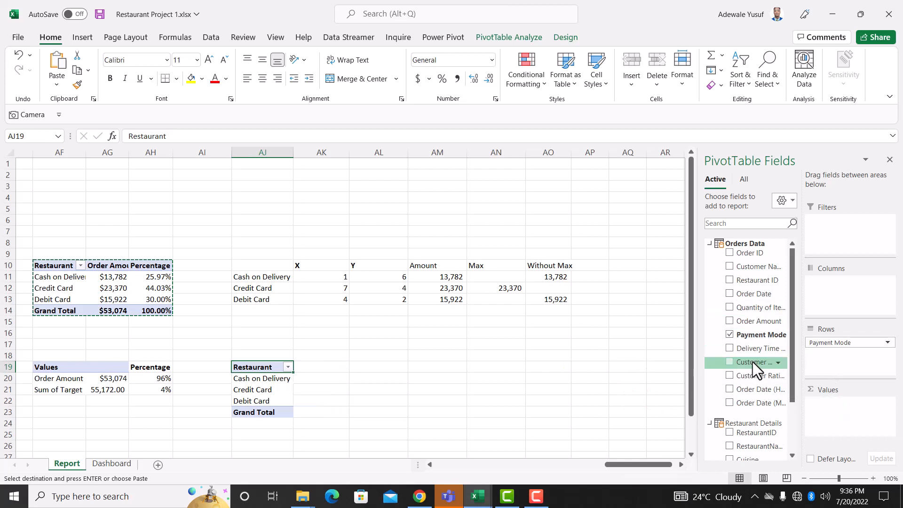
drag(758, 351, 836, 405)
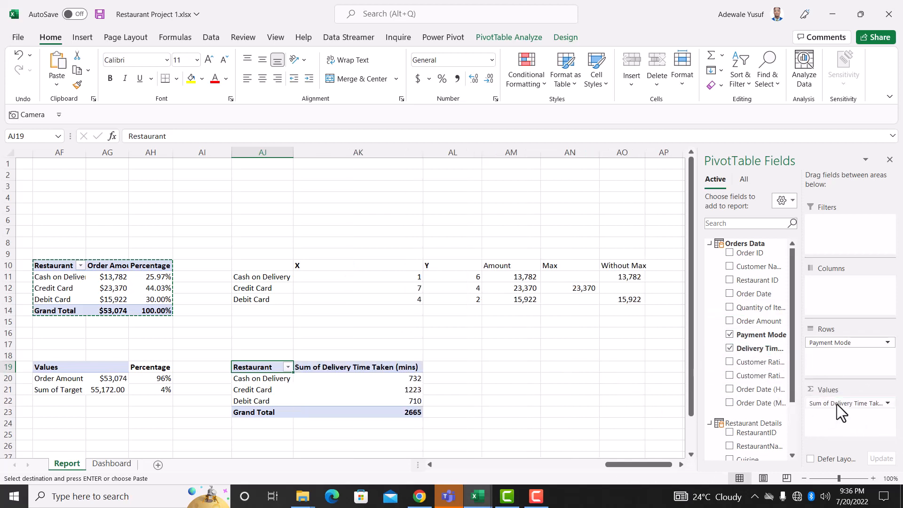
Summarize Delivery Time Taken (mins) by Average instead of Sum in the copied pivot table
click(887, 404)
click(866, 389)
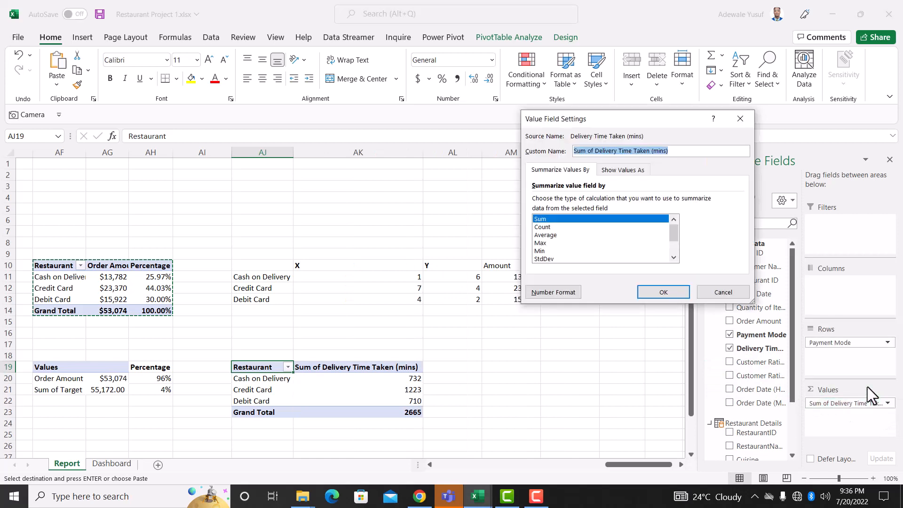
click(552, 234)
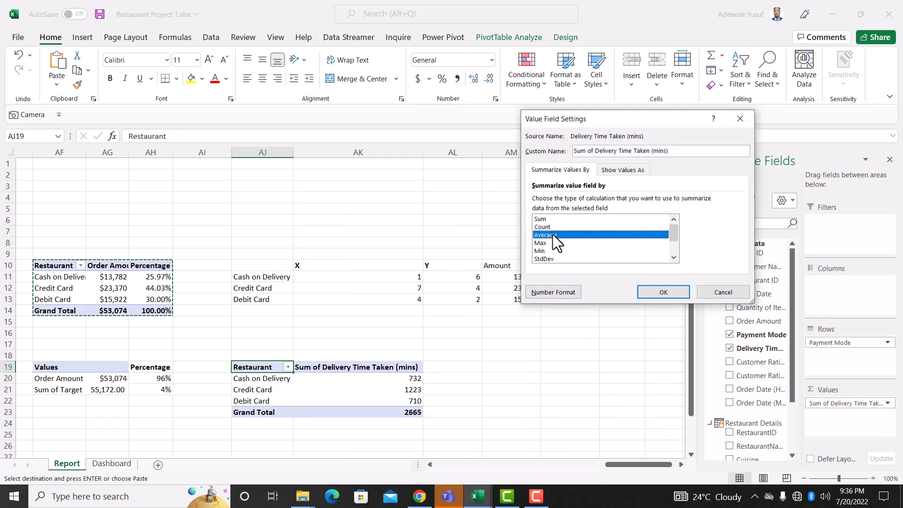
click(657, 292)
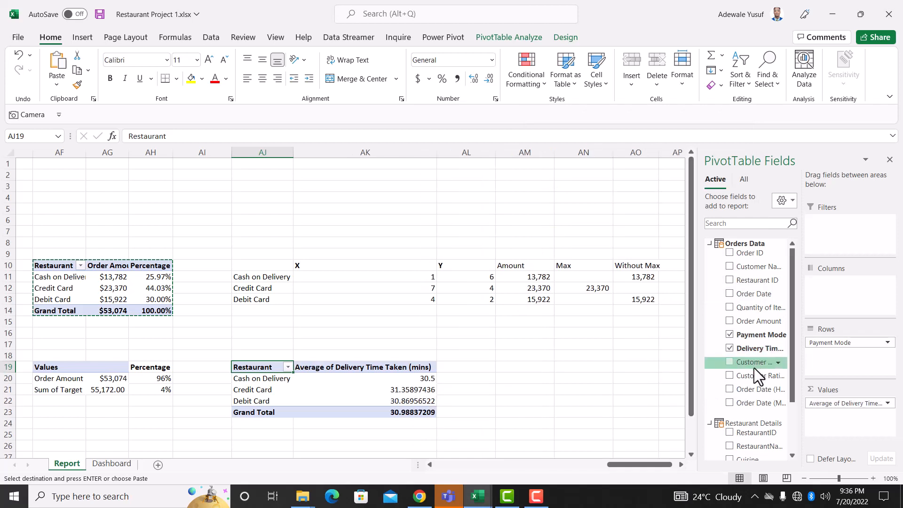
Add the Customer Rating-Food field to the pivot table's values and summarize it by Average
drag(754, 365, 851, 444)
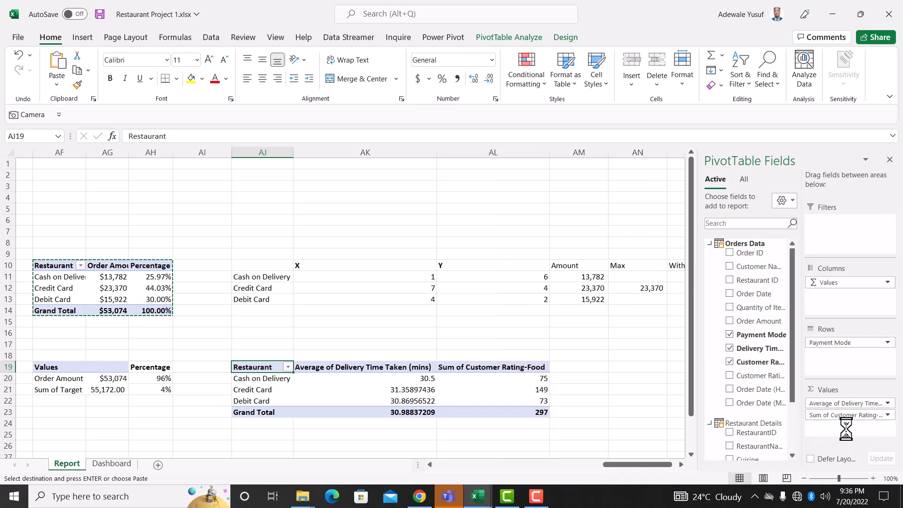
click(887, 414)
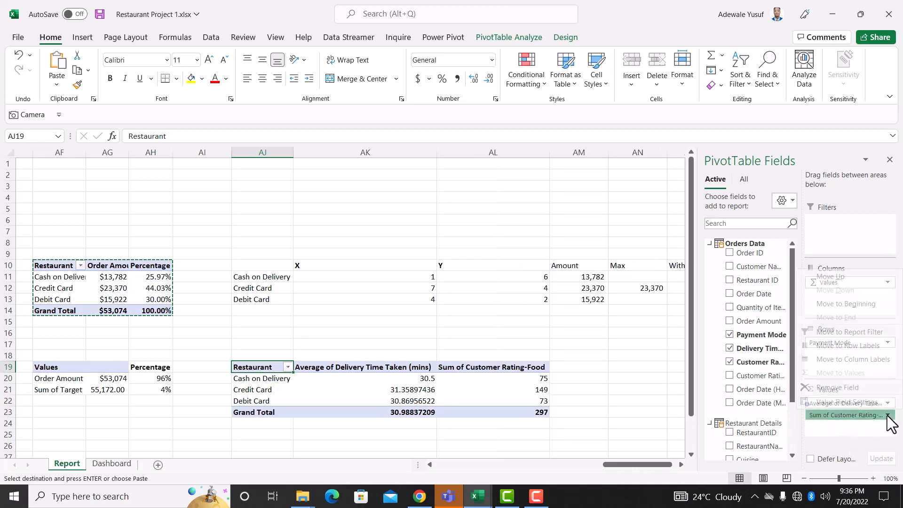
click(842, 399)
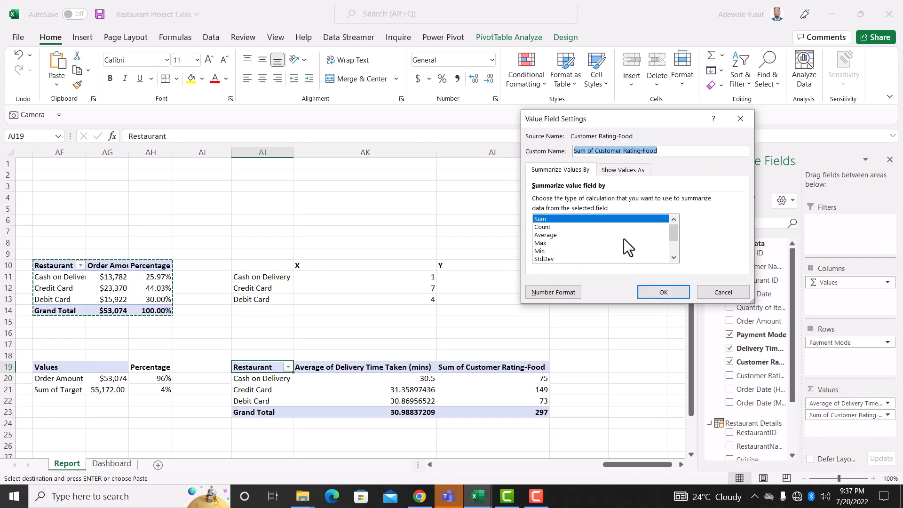
click(540, 233)
click(651, 289)
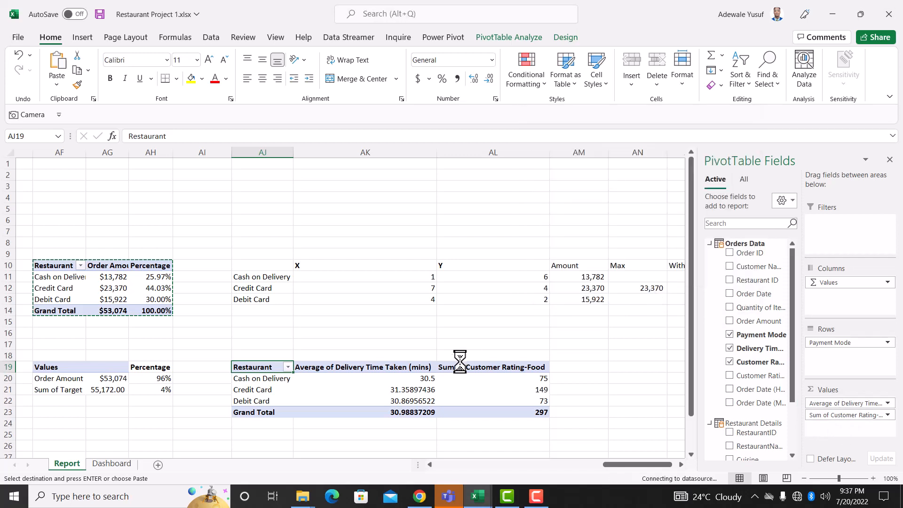
Format the average delivery time values as Number with 0 decimal places
drag(414, 376, 524, 411)
right_click(491, 388)
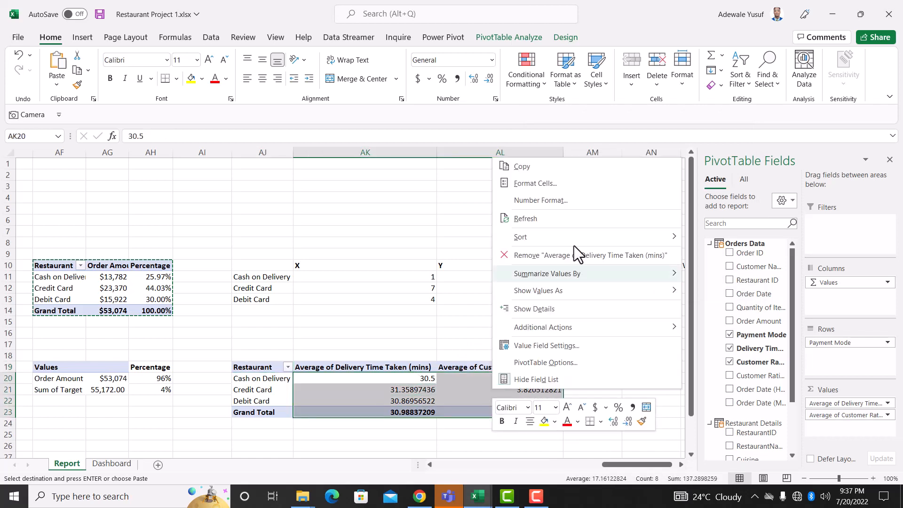
key(Escape)
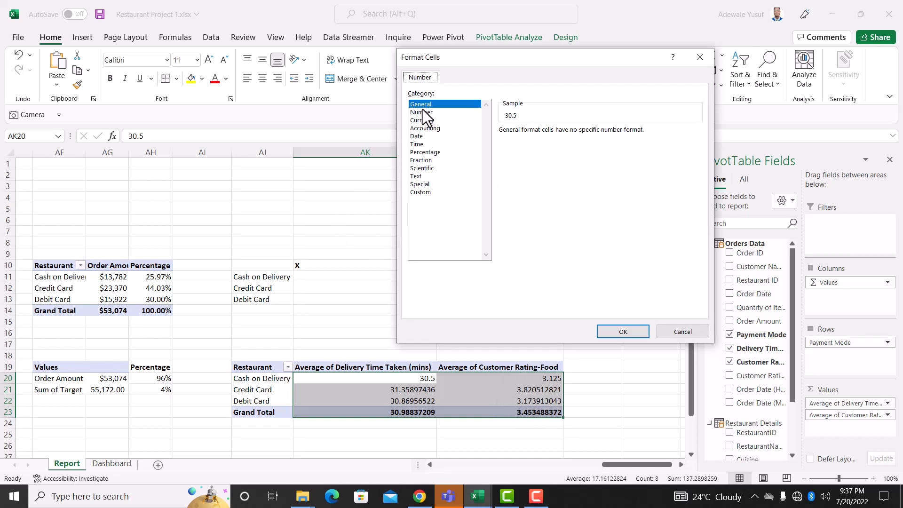
drag(518, 54, 287, 97)
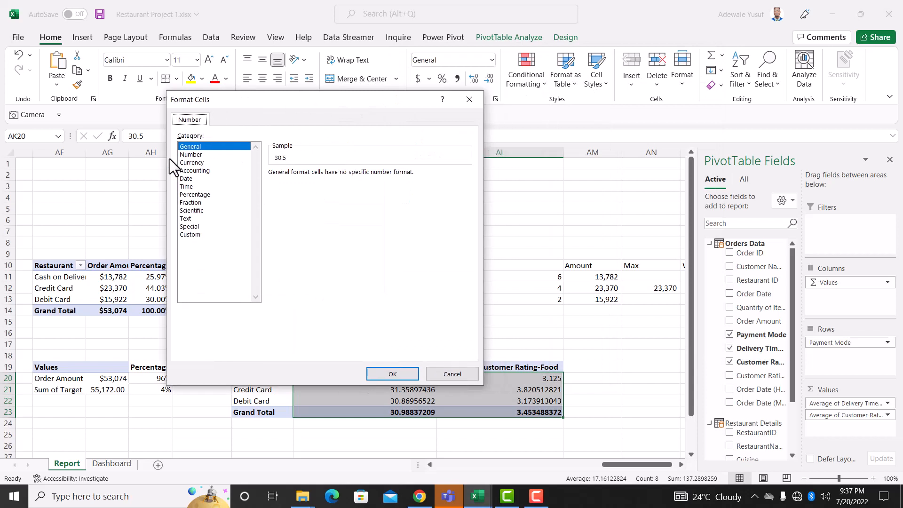
click(181, 155)
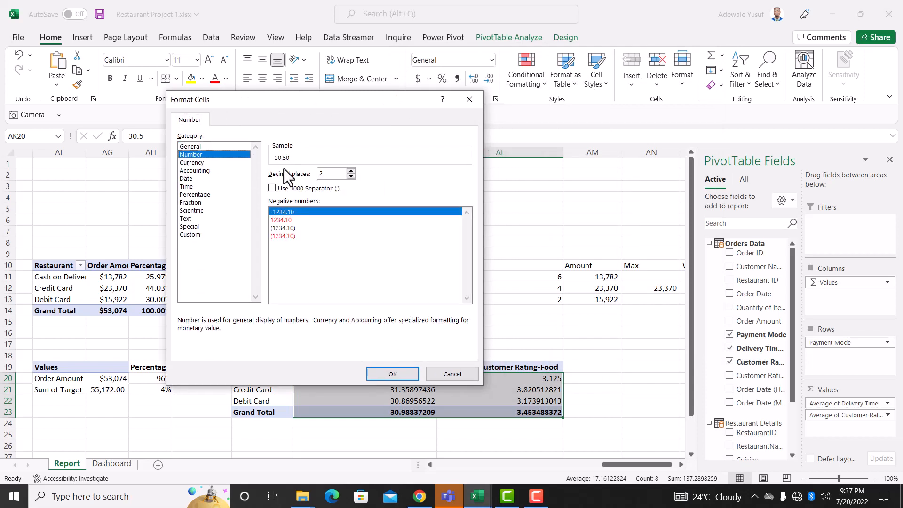
click(350, 175)
click(381, 371)
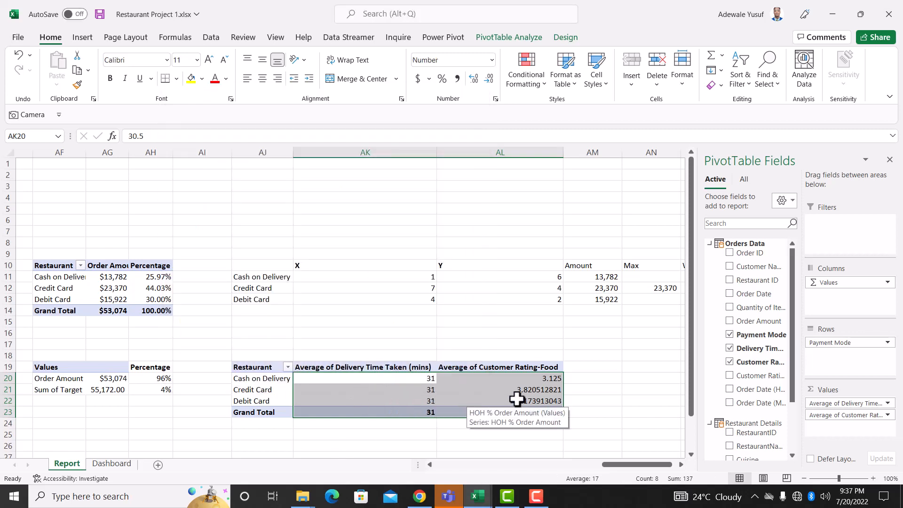
Format the Average of Customer Rating-Food values as Number with 0 decimal places
click(542, 385)
right_click(543, 384)
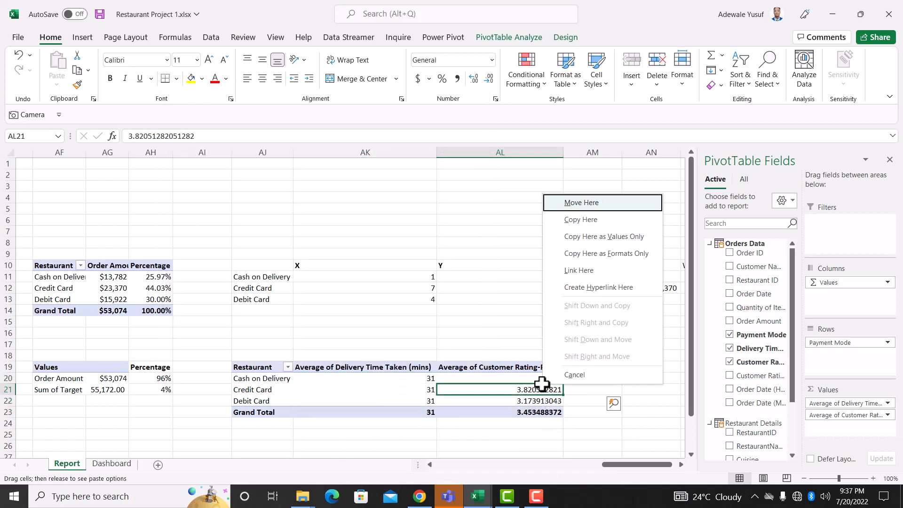
click(504, 377)
right_click(505, 378)
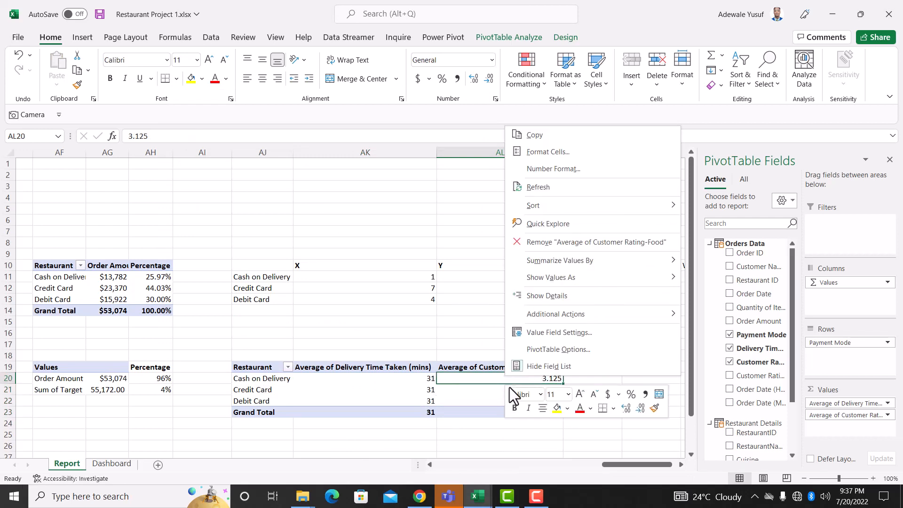
click(559, 169)
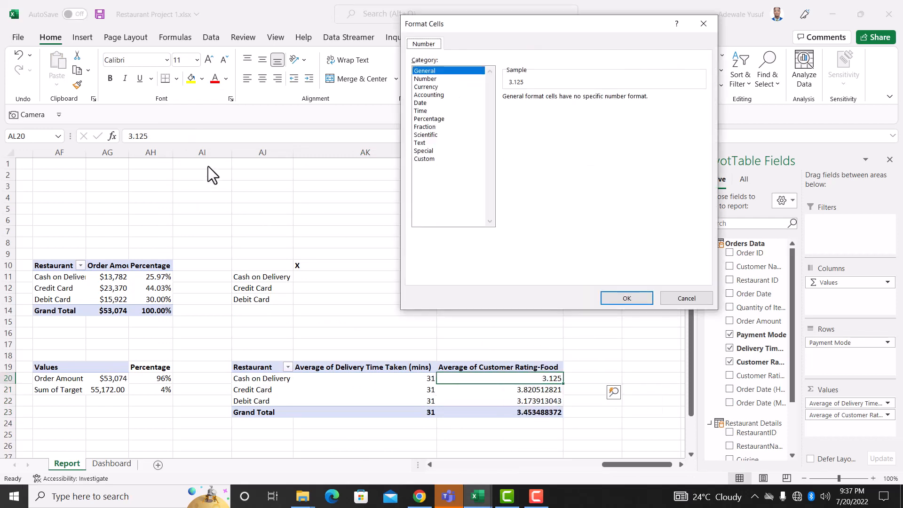
click(441, 80)
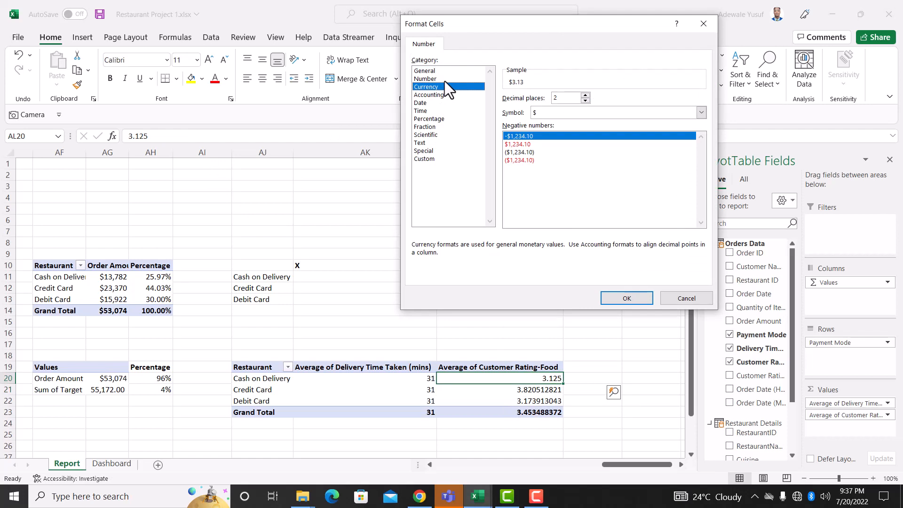
double_click(585, 100)
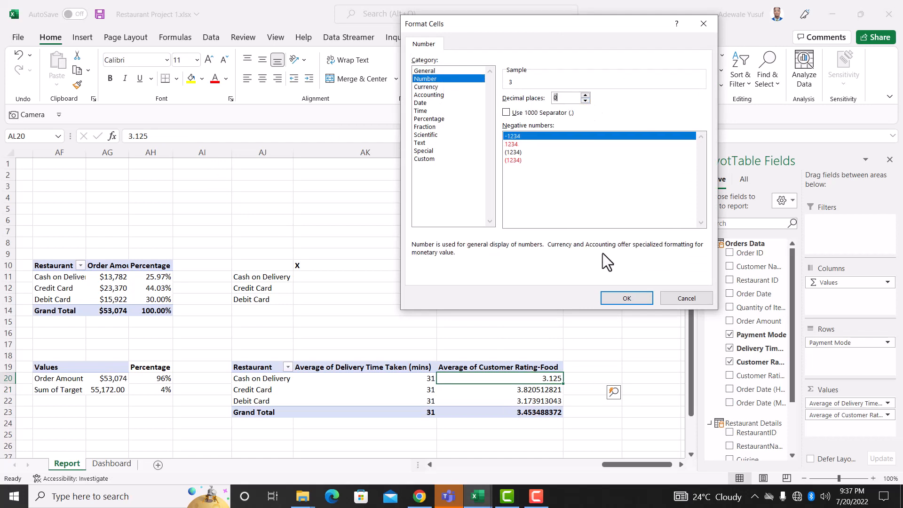
click(626, 298)
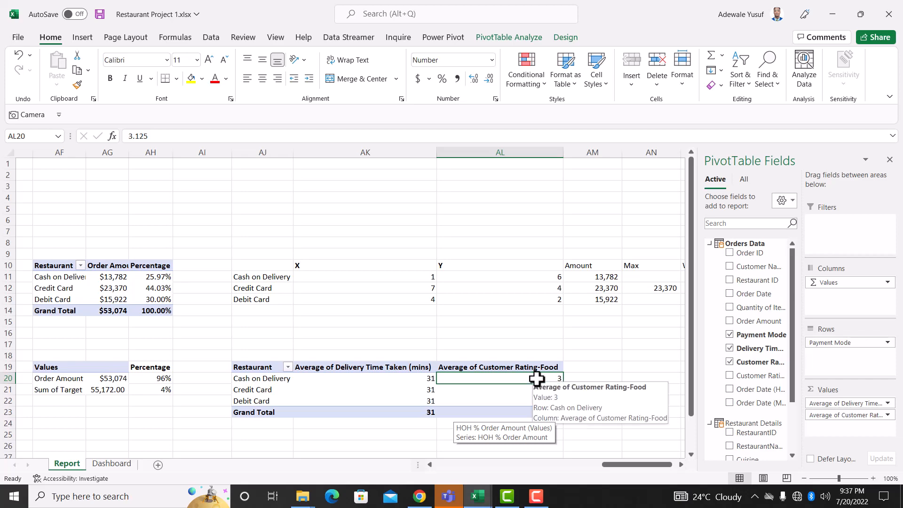
On the Dashboard sheet, draw a slanted straight line about 1.54" wide and 0.69" high below the Cash on Delivery bubble
click(125, 463)
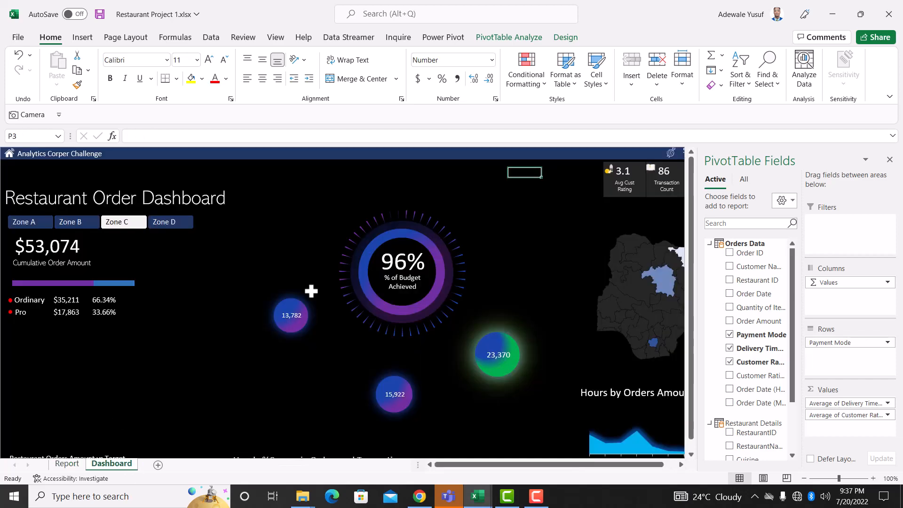
click(82, 38)
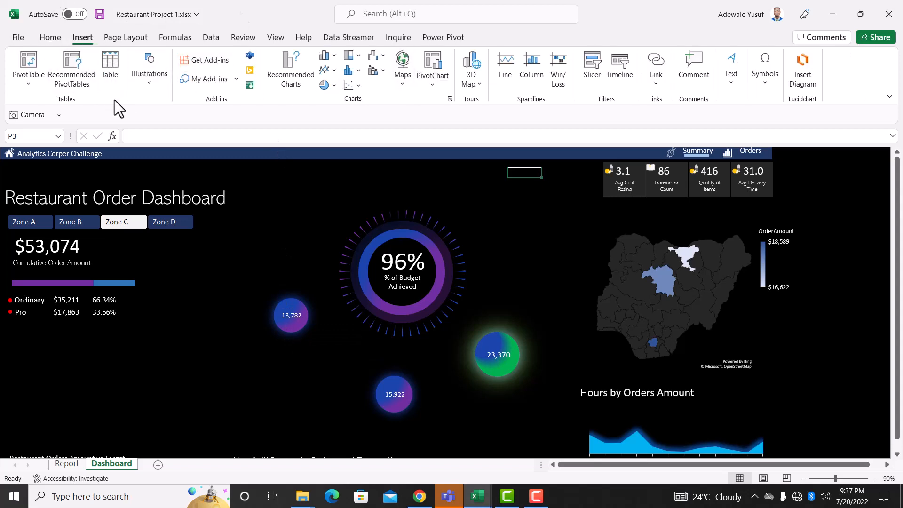
click(163, 89)
click(173, 133)
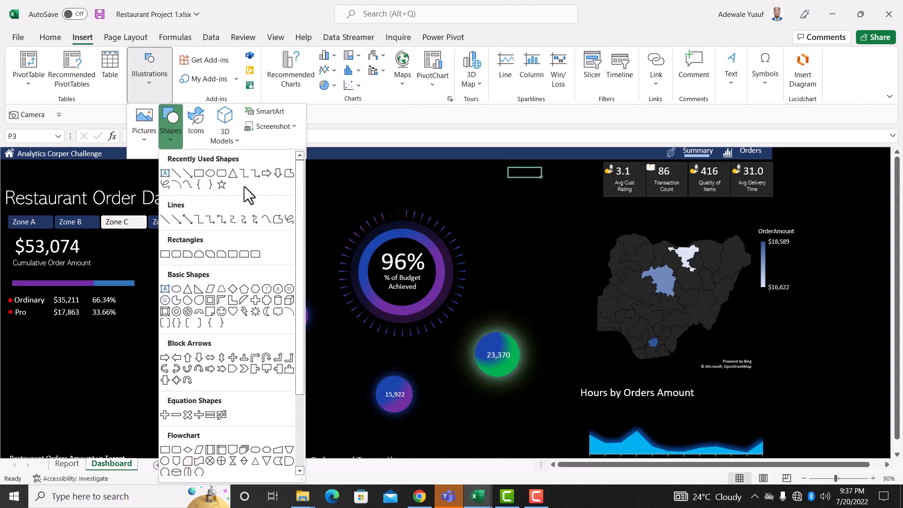
click(180, 173)
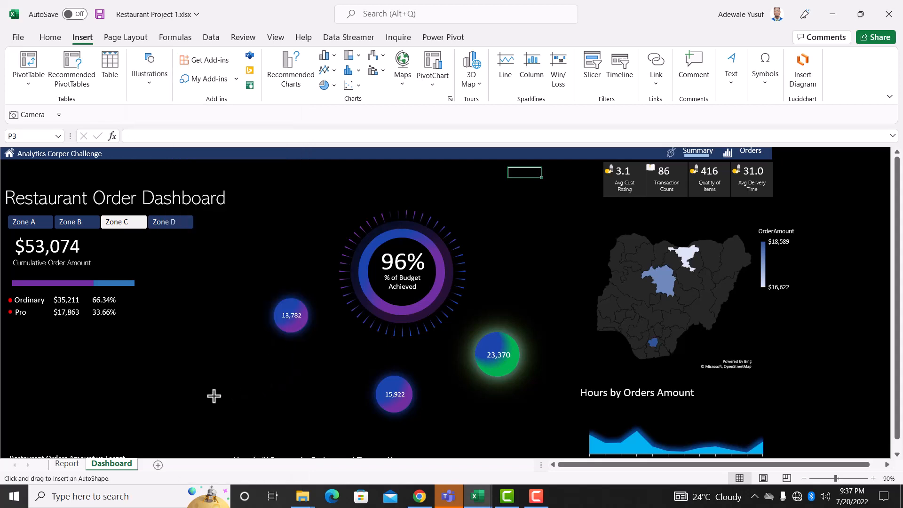
drag(214, 395, 280, 367)
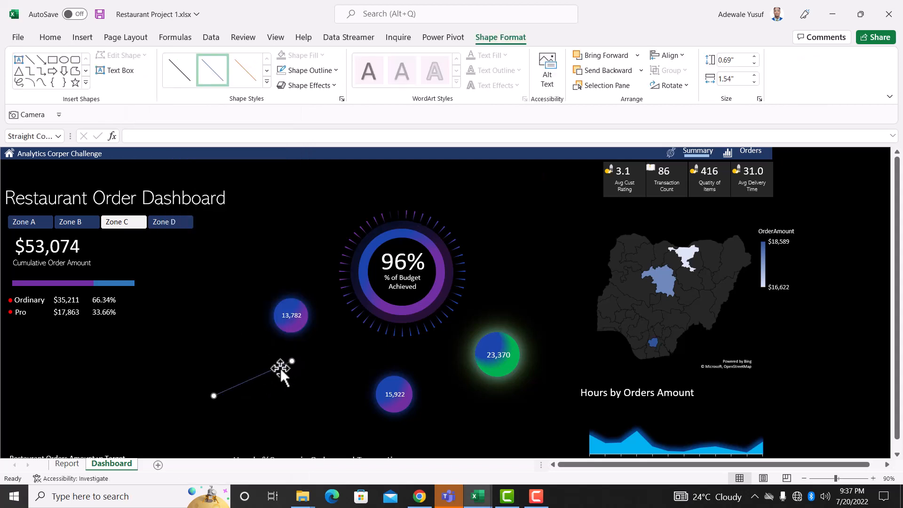
Open the shape formatting options for the new line and change it to a gradient line
right_click(280, 368)
click(328, 358)
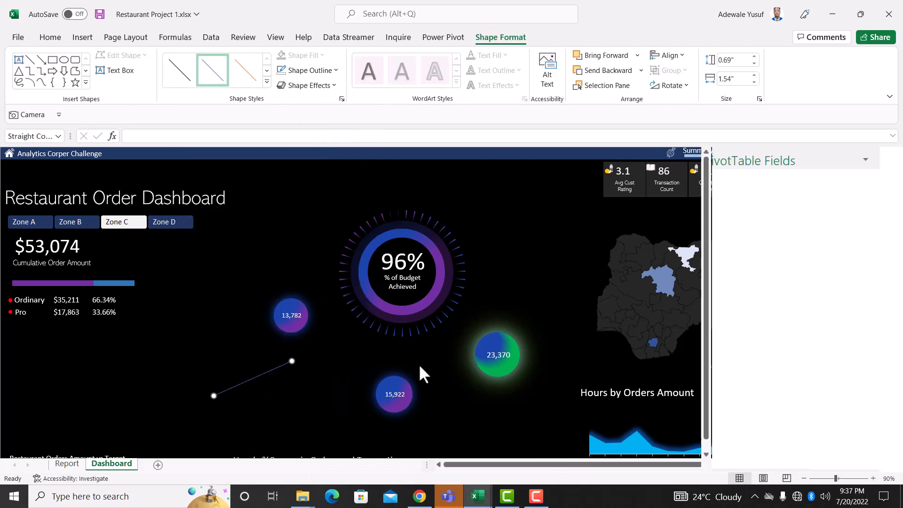
scroll(778, 339, down, 1)
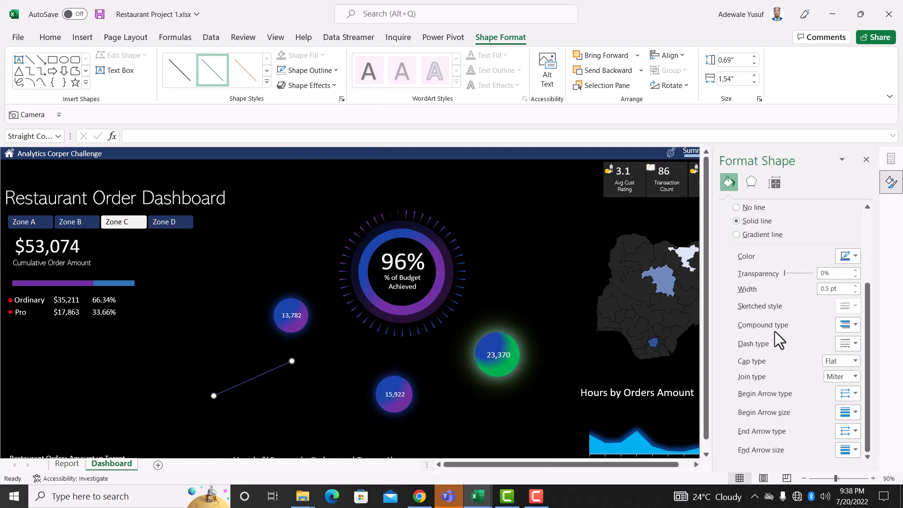
scroll(778, 339, up, 3)
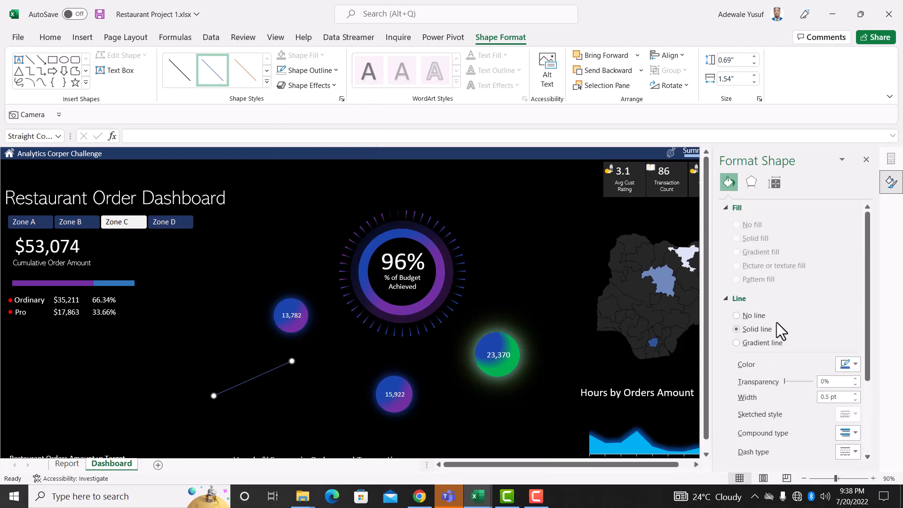
scroll(776, 322, down, 2)
click(751, 315)
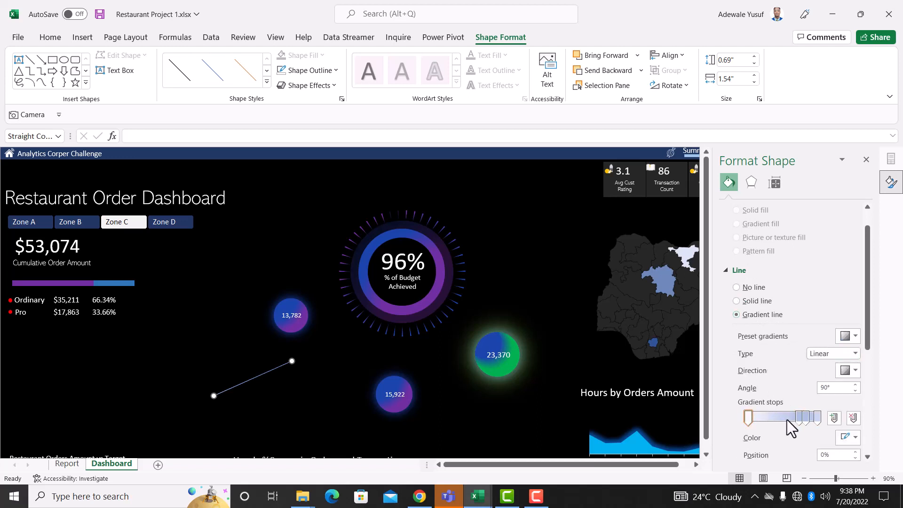
Color the line's gradient stops at 100%, 83% and 74% standard purple
click(817, 416)
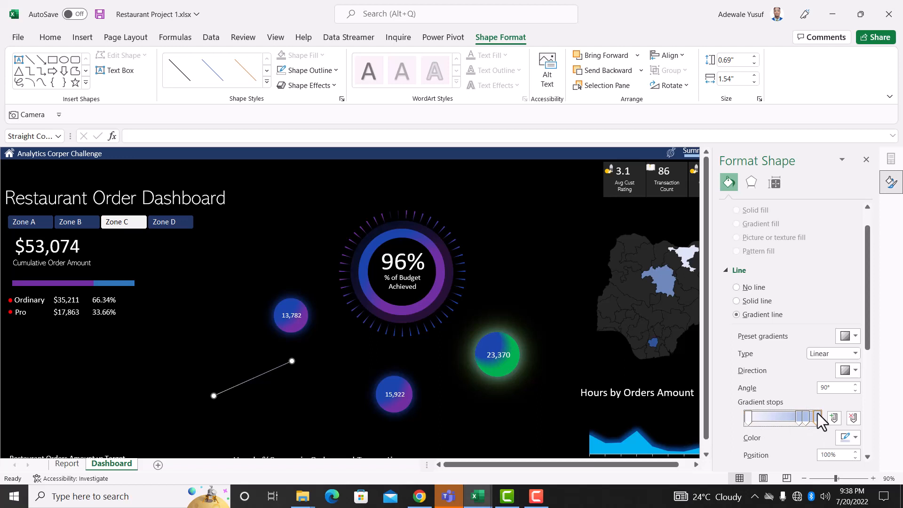
click(853, 437)
click(895, 373)
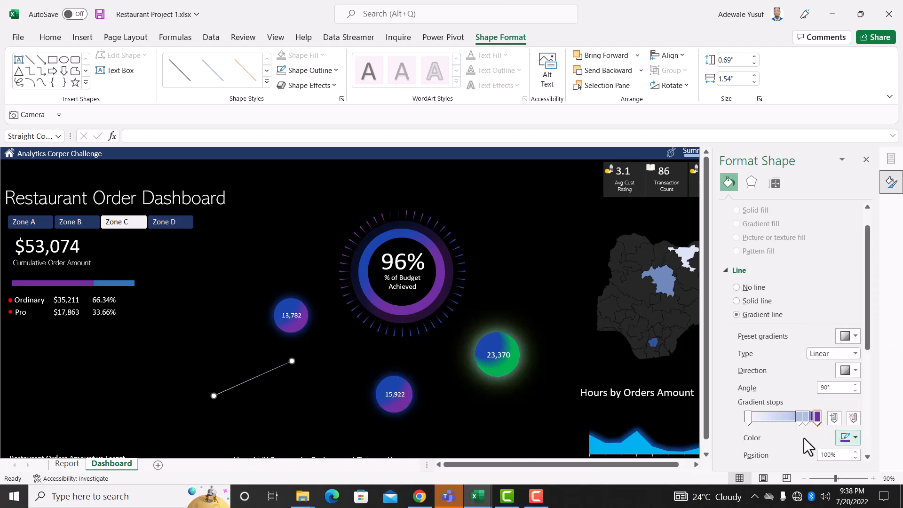
click(805, 418)
click(855, 437)
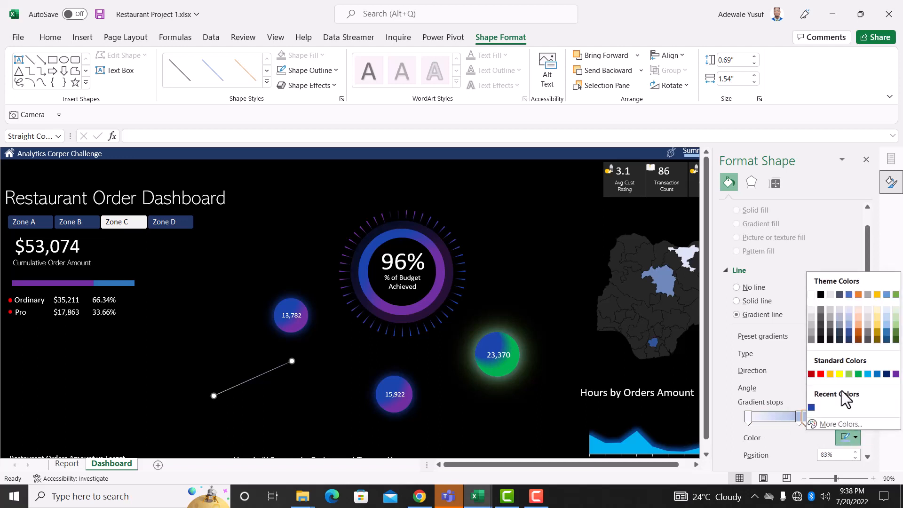
click(895, 374)
click(799, 418)
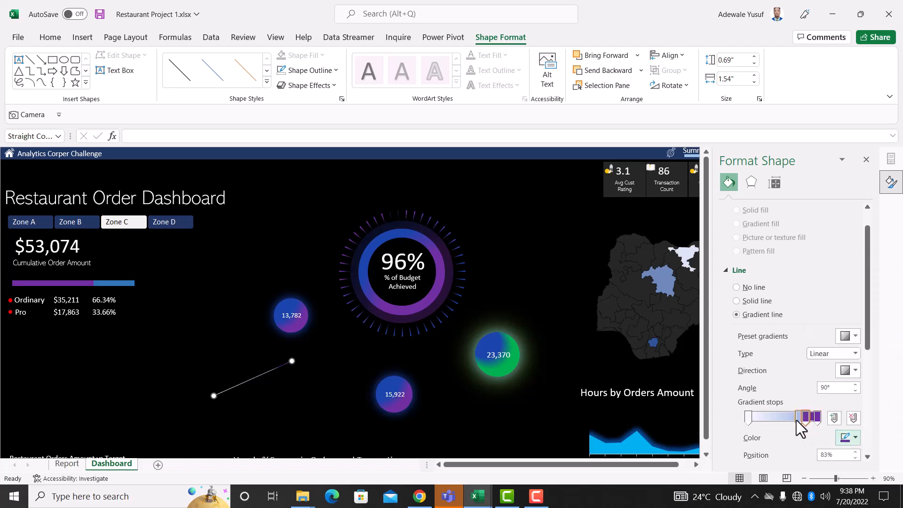
click(848, 440)
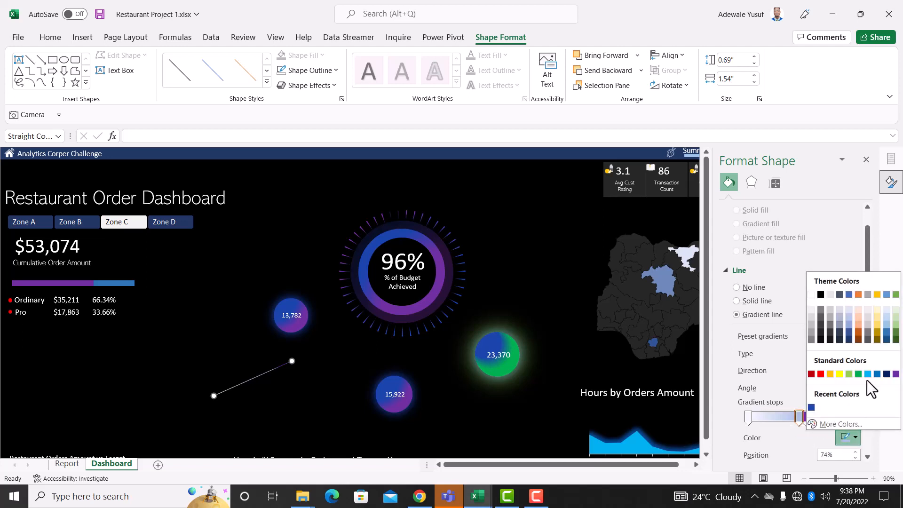
click(894, 374)
Color the line's gradient stop at 0% with the recently used dark blue
click(747, 418)
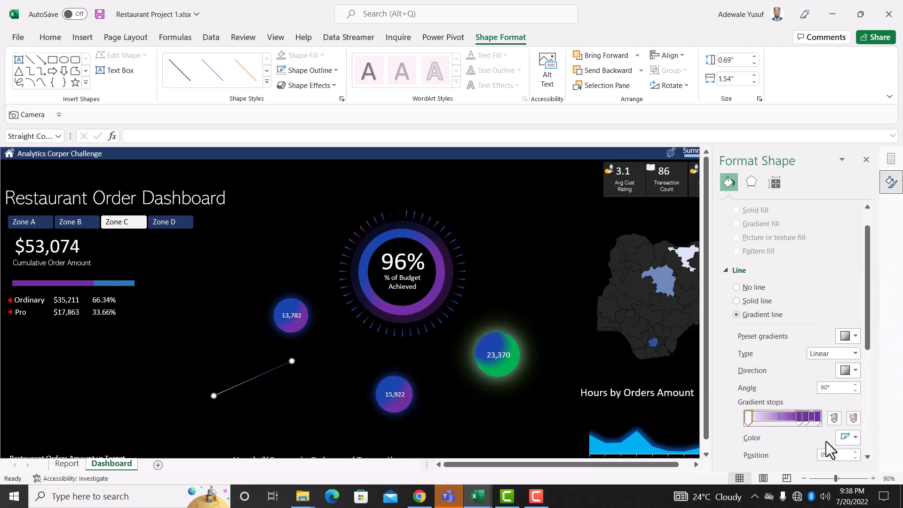
click(849, 439)
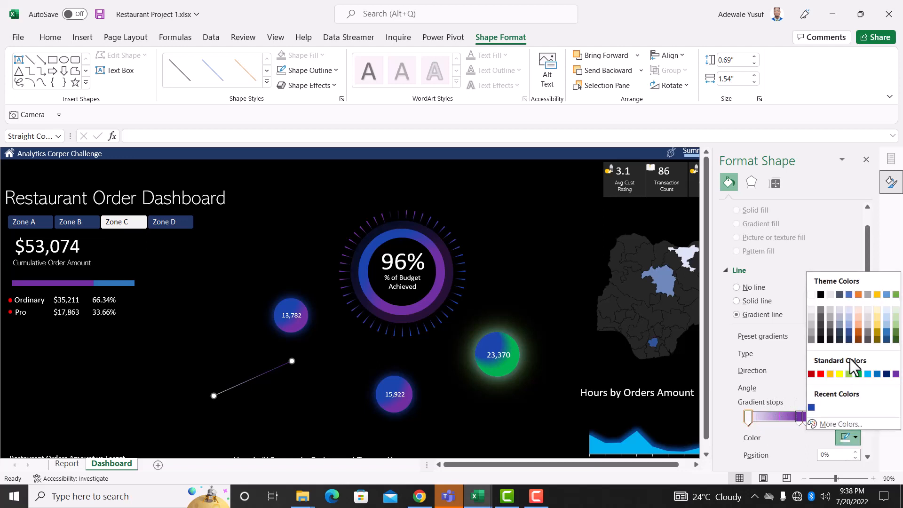
click(811, 407)
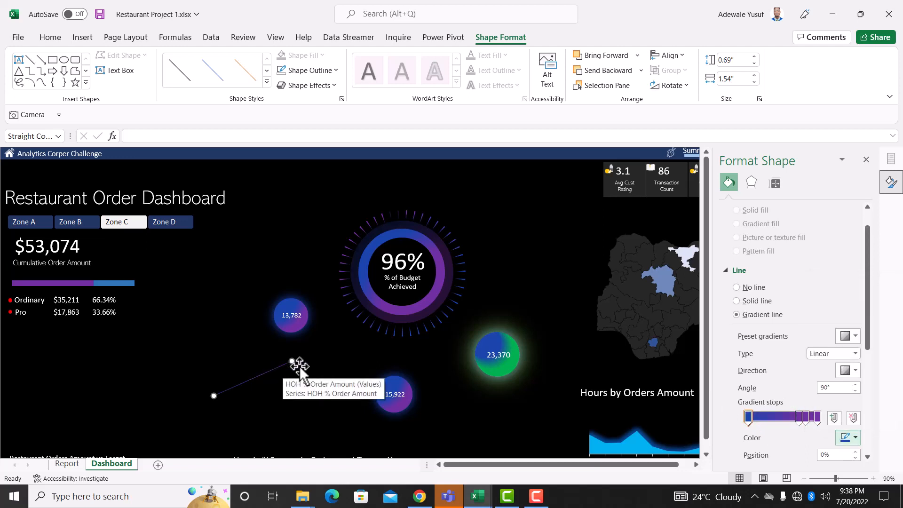
Shorten the gradient line to about 0.77" wide and 0.71" high, attach it to the Cash on Delivery bubble, and set its width to 2 pt
drag(293, 361, 279, 329)
drag(216, 393, 241, 364)
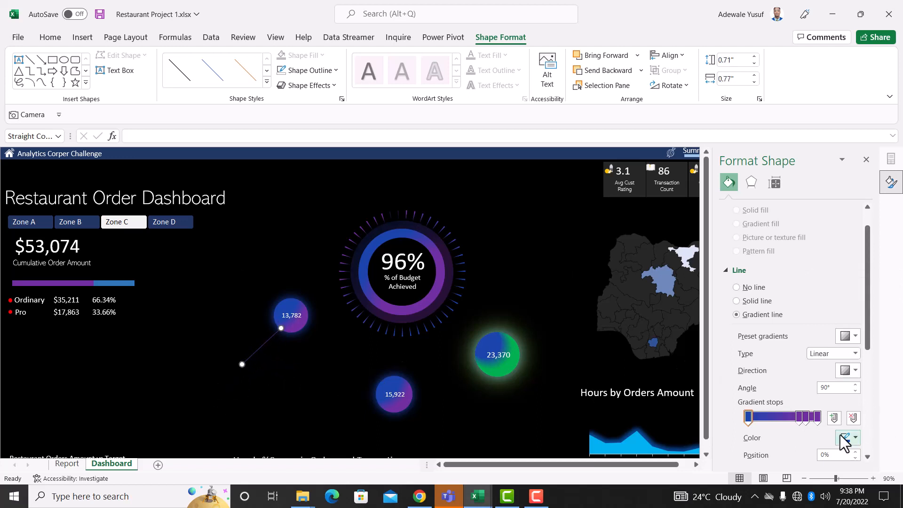
scroll(785, 380, down, 2)
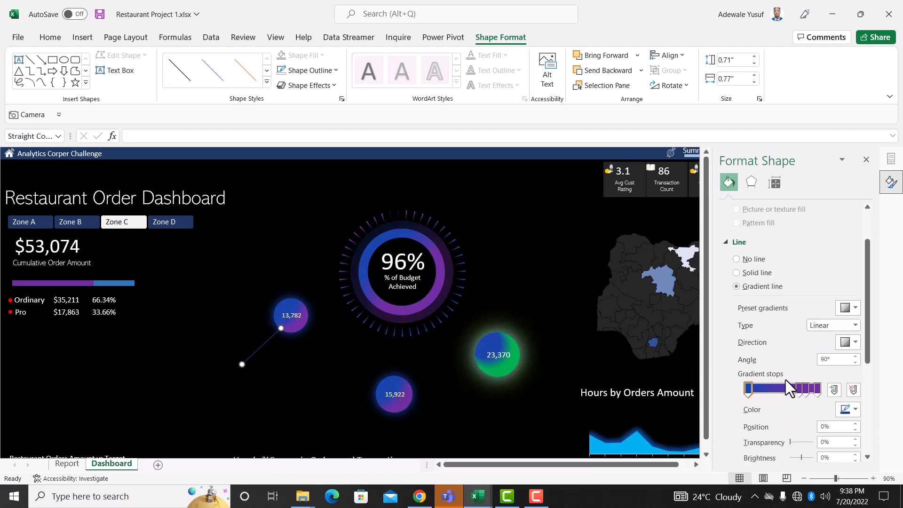
scroll(786, 388, up, 2)
scroll(785, 379, down, 5)
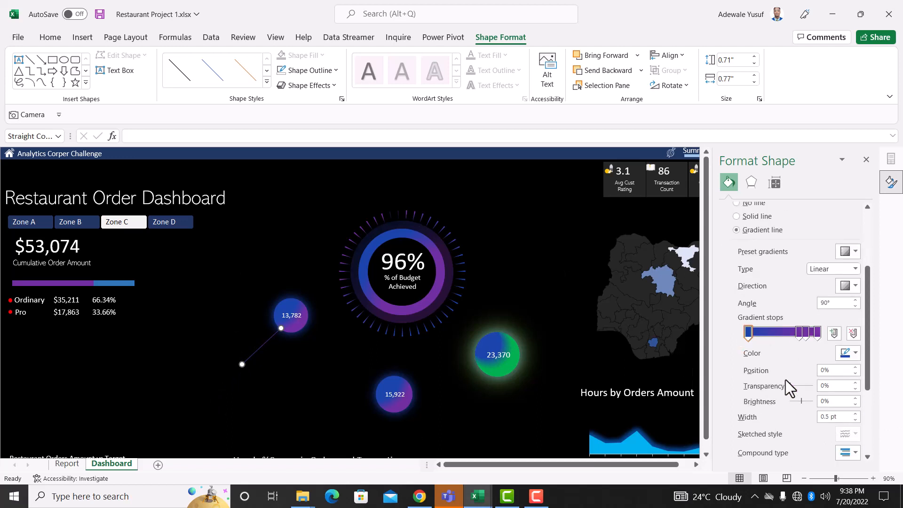
click(855, 414)
drag(261, 347, 262, 346)
click(195, 398)
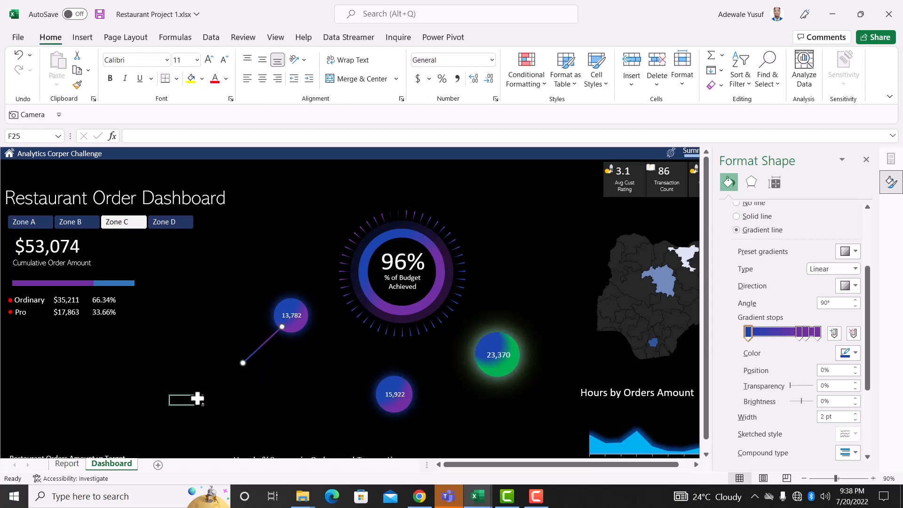
Duplicate the gradient line and place the copy below the Debit Card bubble (15,922), resized to about 0.07" wide and 0.52" high
click(261, 351)
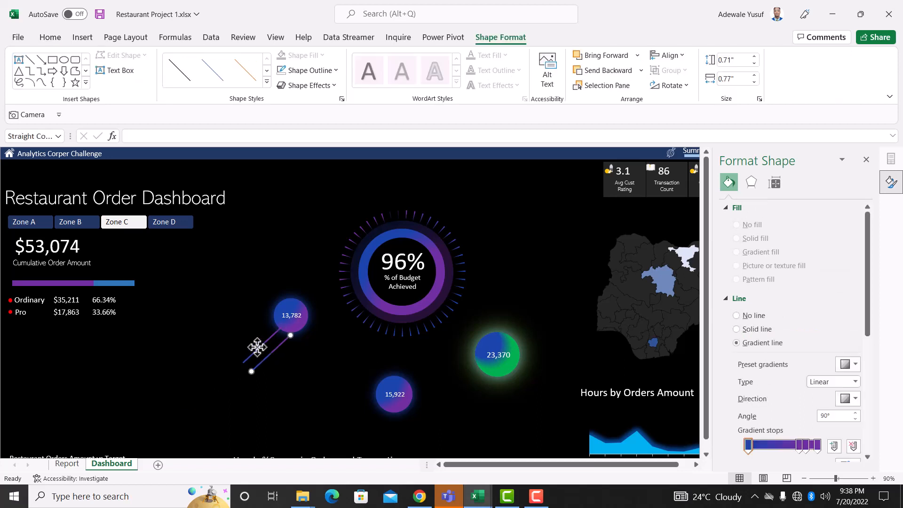
drag(256, 347, 393, 438)
scroll(319, 407, down, 1)
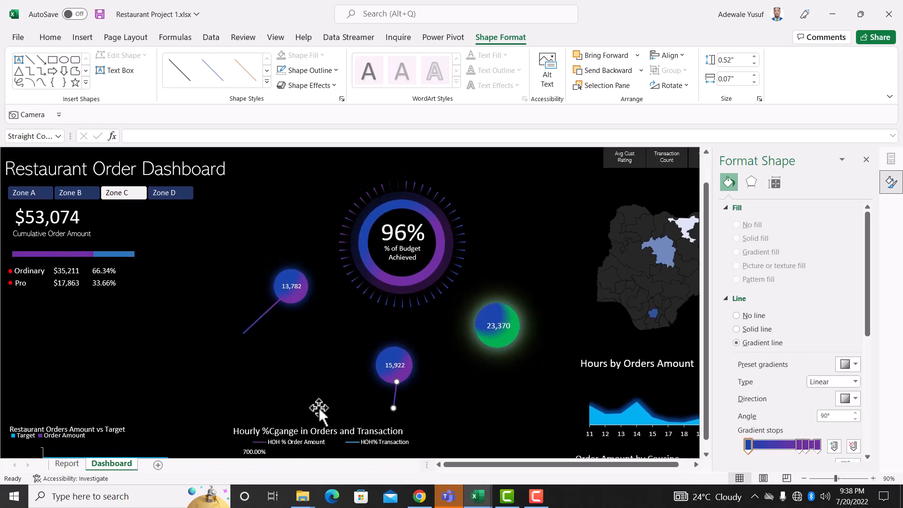
scroll(319, 407, up, 1)
Move the payment mode bubble chart slightly up and to the right on the dashboard
click(417, 379)
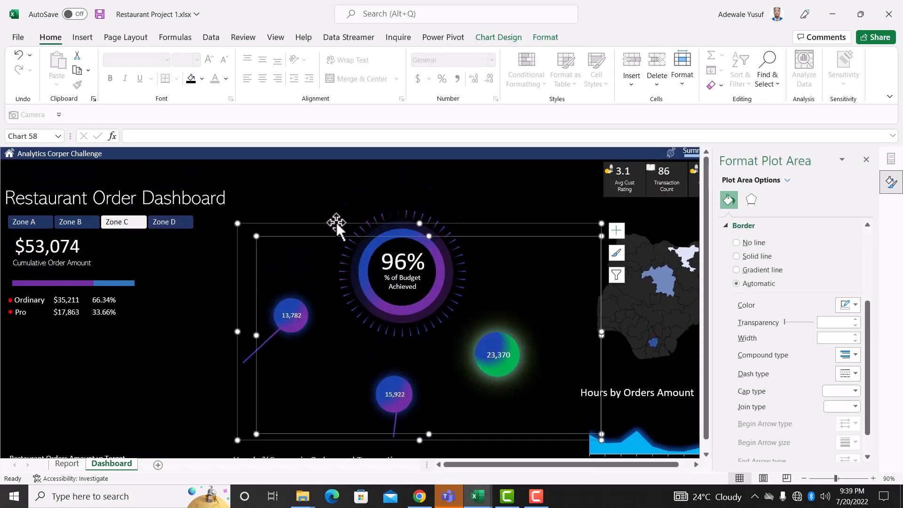
drag(336, 222, 342, 204)
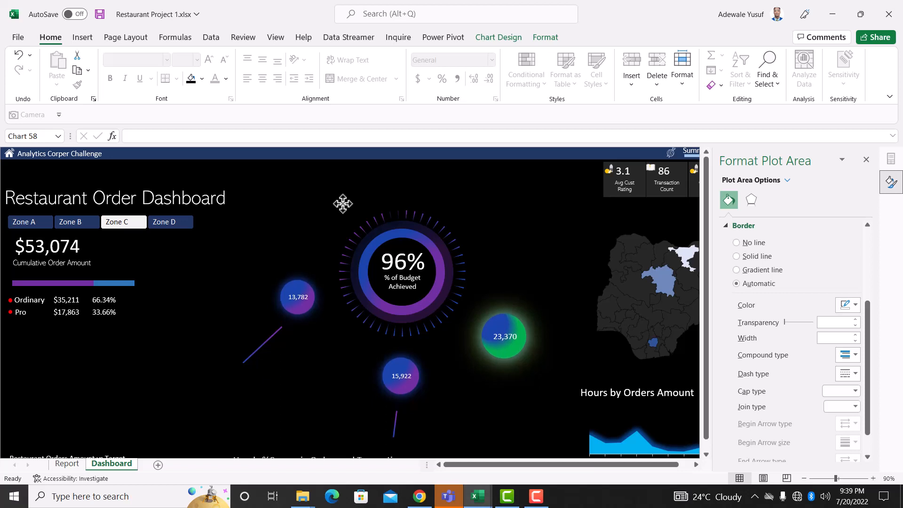
click(211, 356)
Realign the two gradient connector lines so they touch the Cash on Delivery and Debit Card bubbles again
drag(255, 349, 262, 333)
click(261, 332)
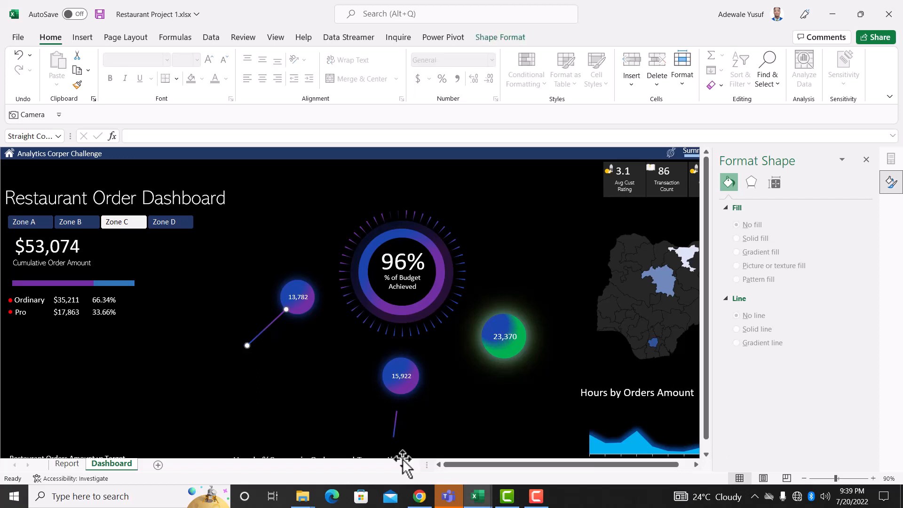
drag(397, 430, 402, 413)
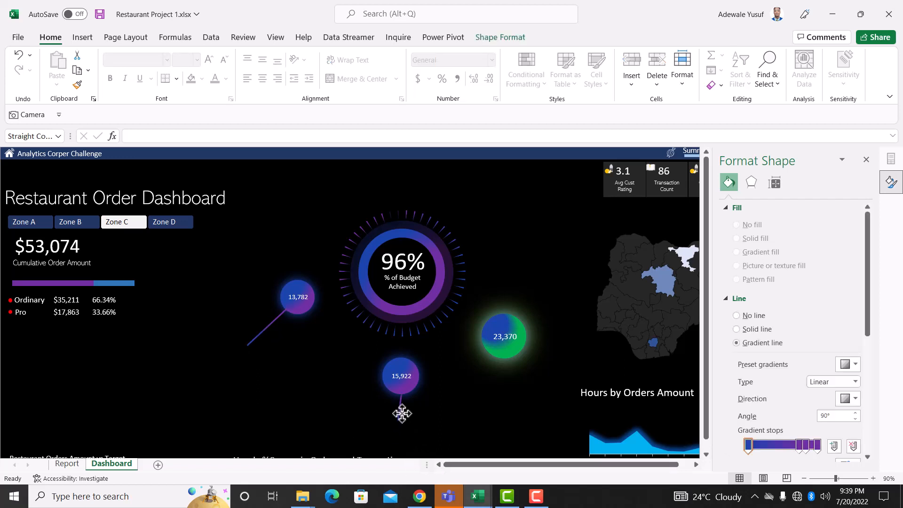
click(509, 413)
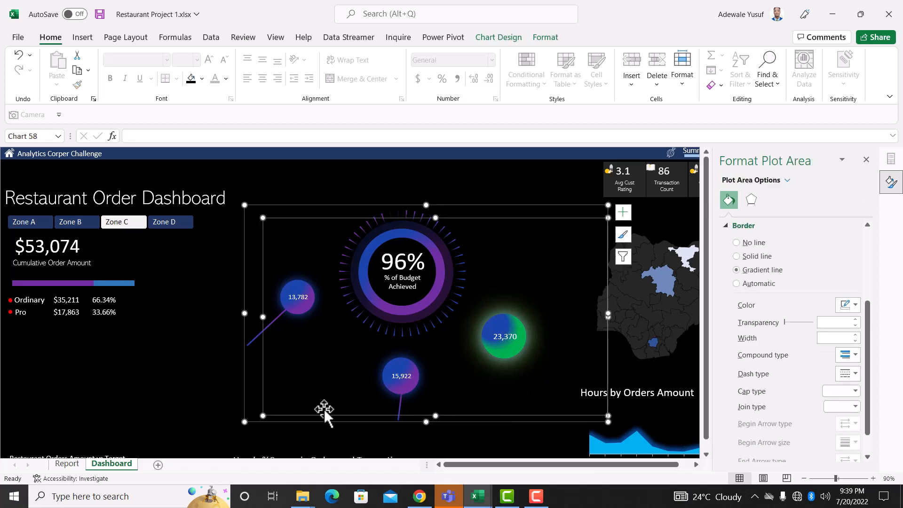
click(197, 379)
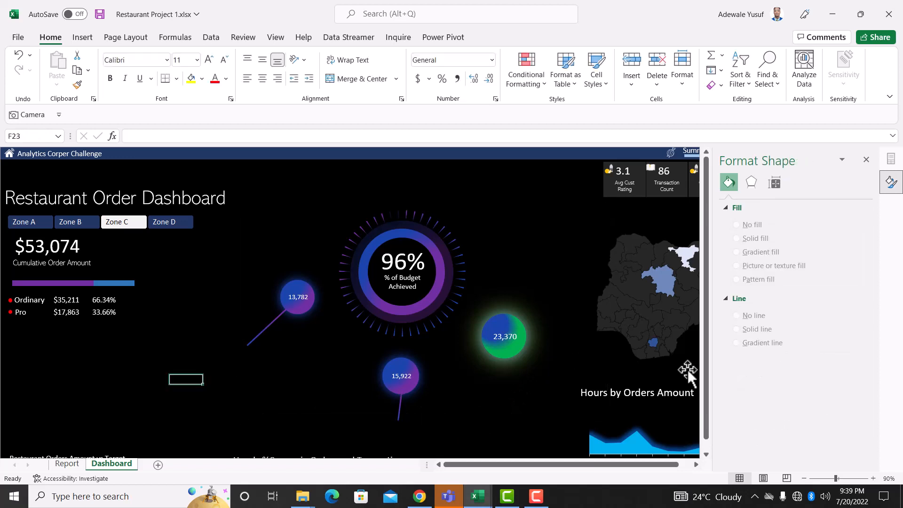
Duplicate the Debit Card connector line and attach the copy slanting down and right from the Credit Card bubble (23,370)
click(532, 349)
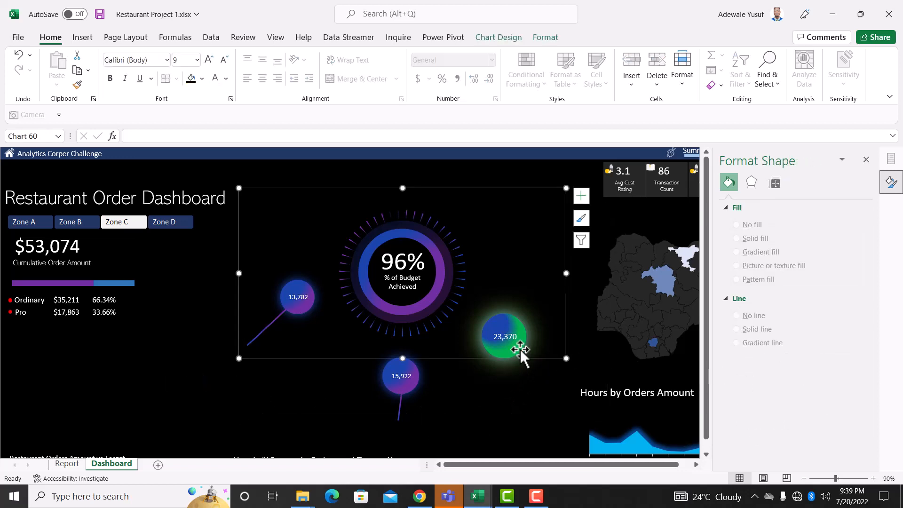
click(401, 408)
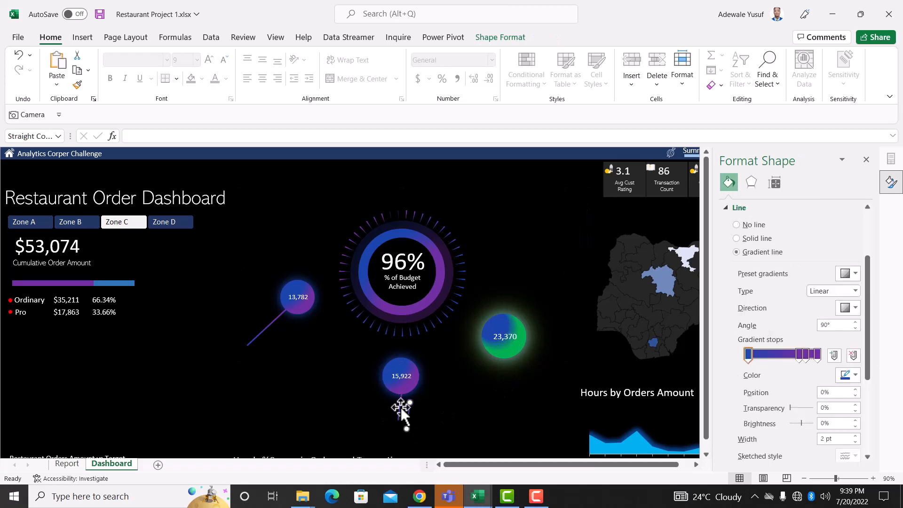
drag(409, 414, 542, 388)
Color the Credit Card connector line's gradient stops at 100%, 83% and 74% standard green
click(855, 375)
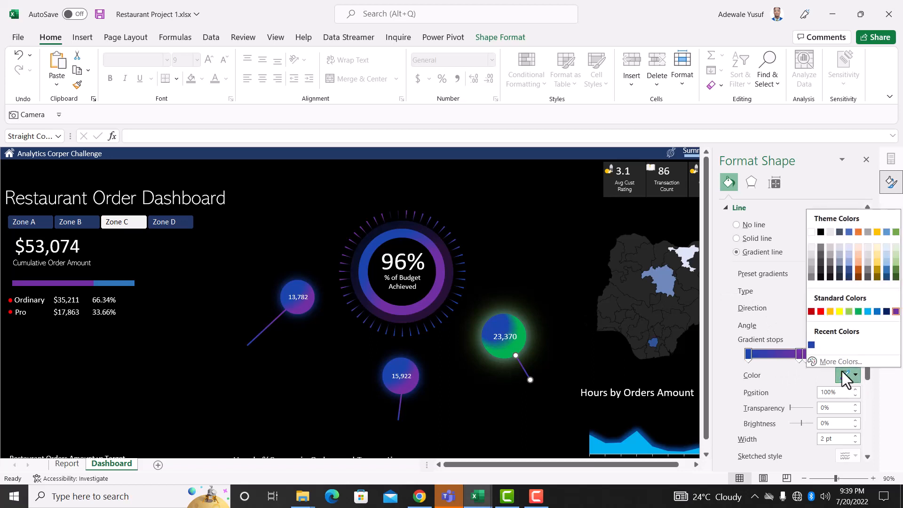
click(858, 312)
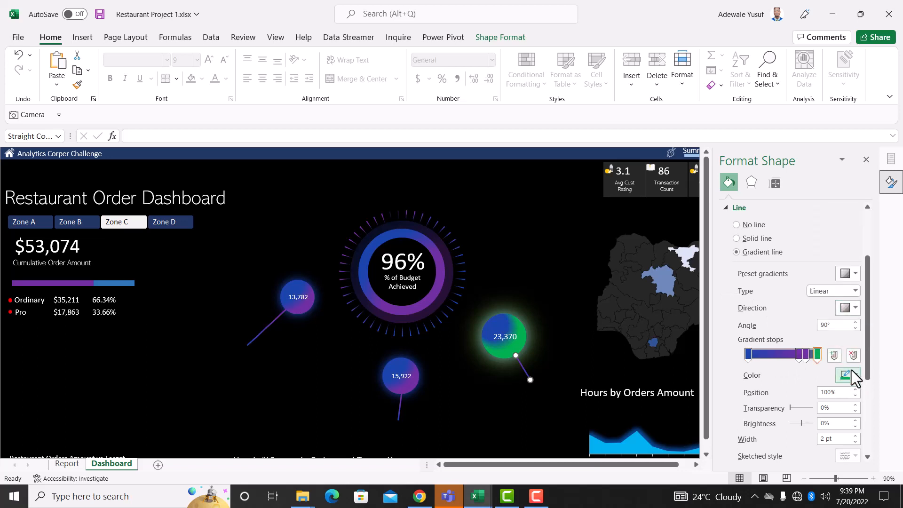
click(805, 354)
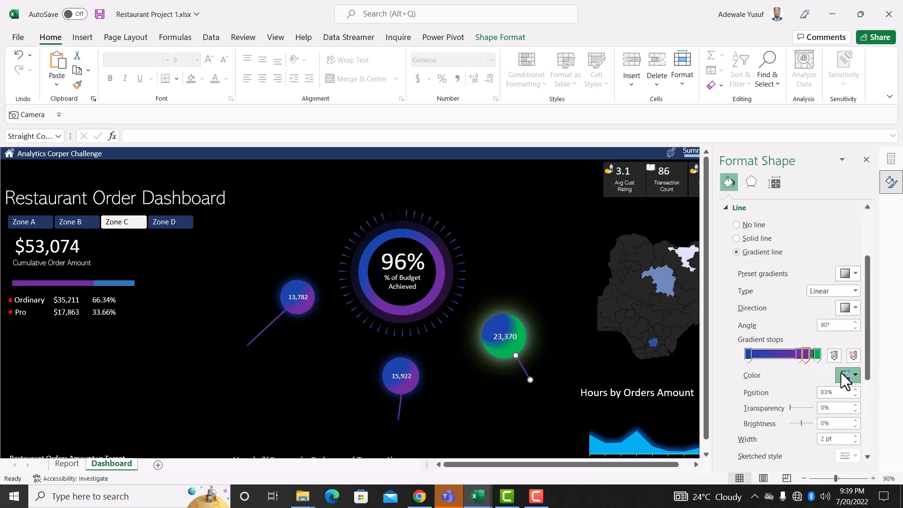
click(854, 376)
click(857, 311)
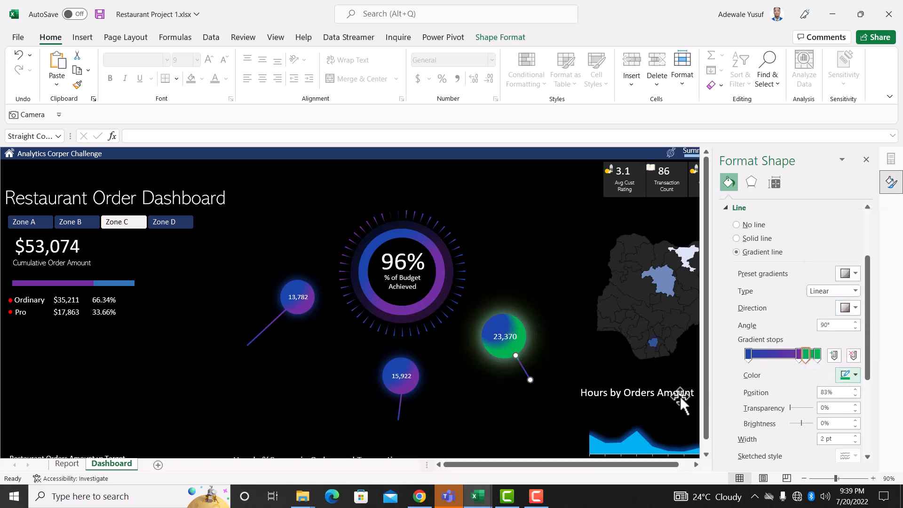
click(799, 355)
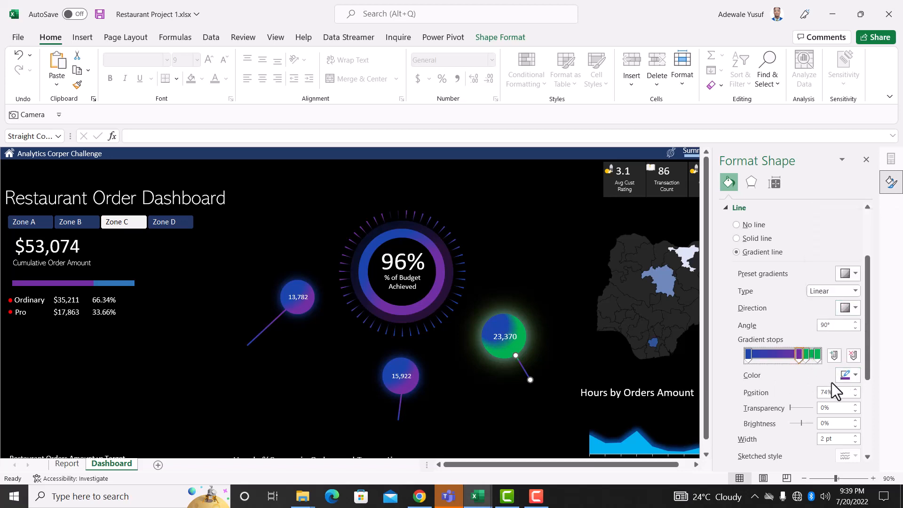
click(855, 375)
click(858, 311)
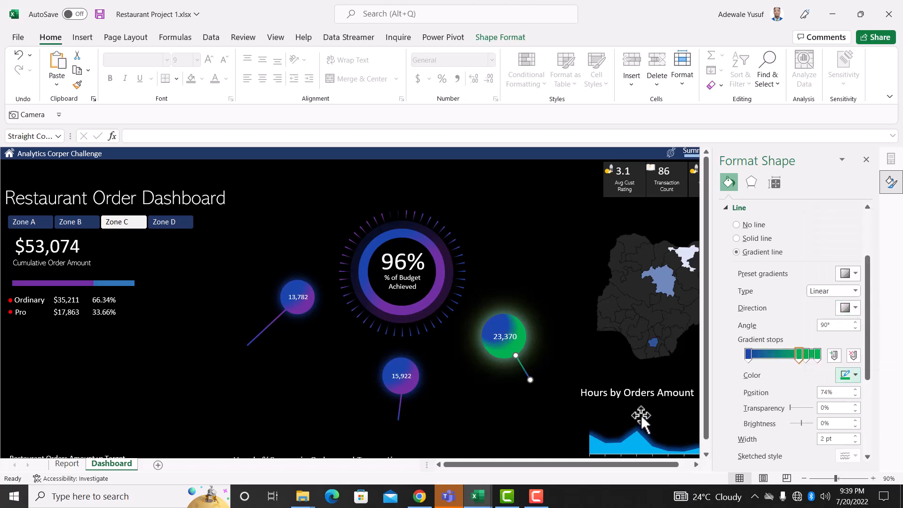
click(256, 408)
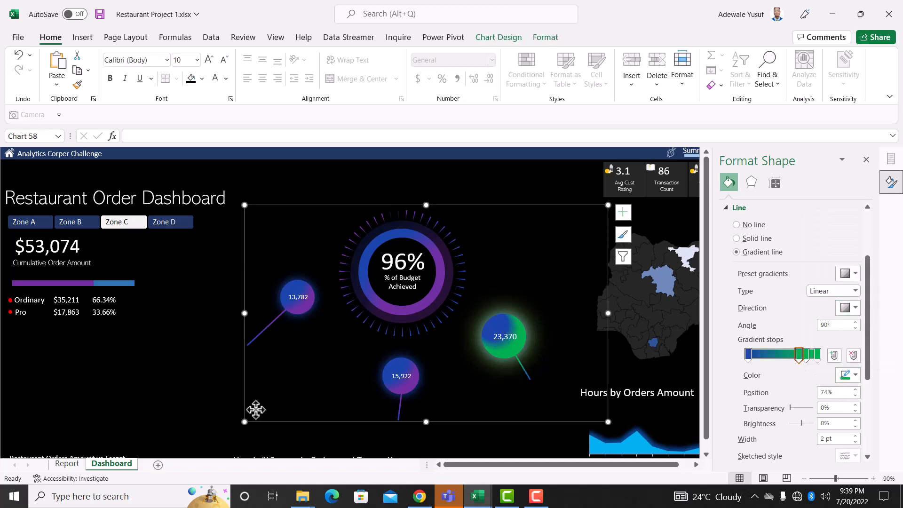
click(151, 378)
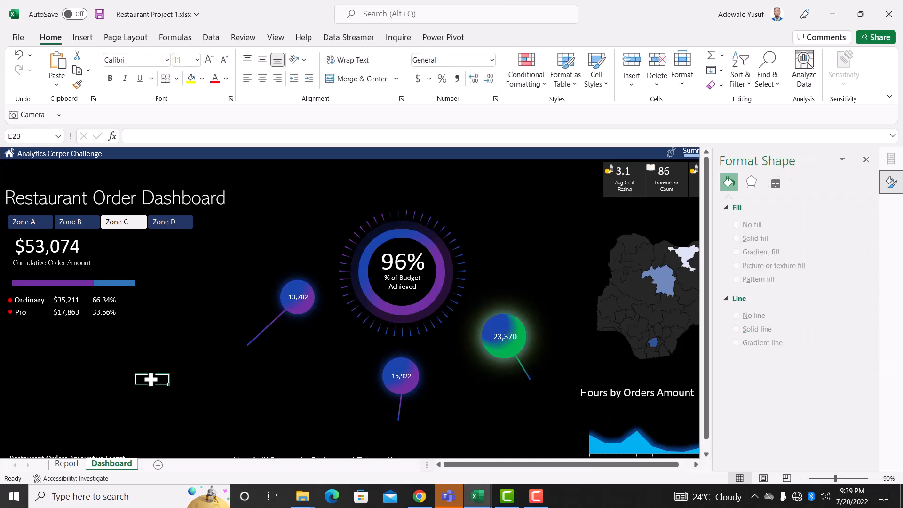
On the Report sheet, add Order Amount as a value to the payment mode pivot table holding delivery time and food rating
click(68, 463)
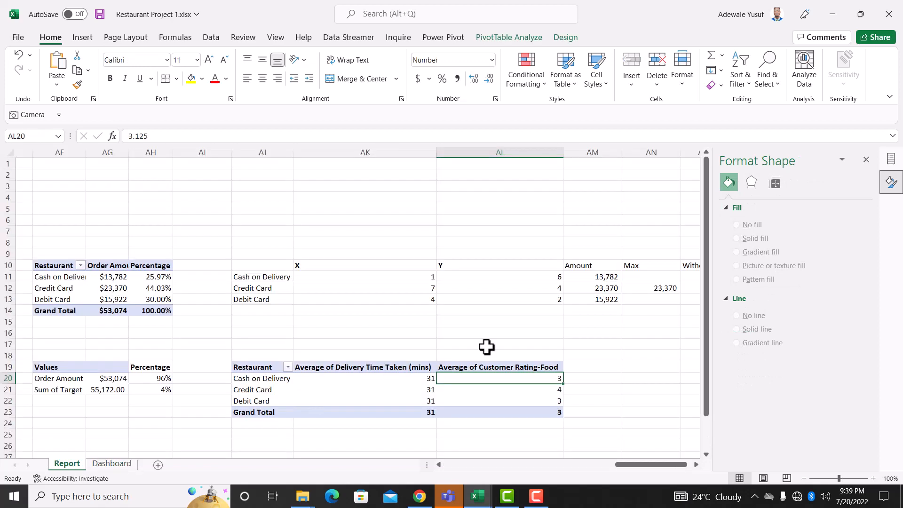
click(389, 400)
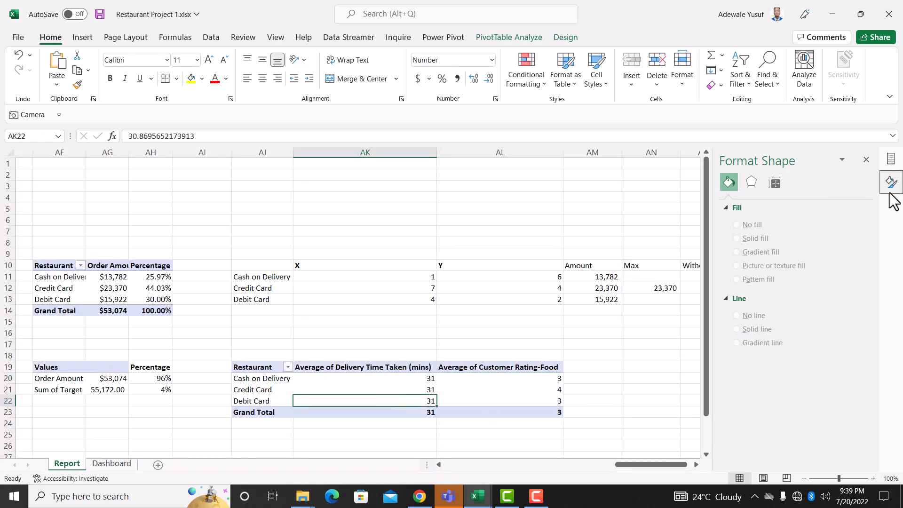
click(891, 158)
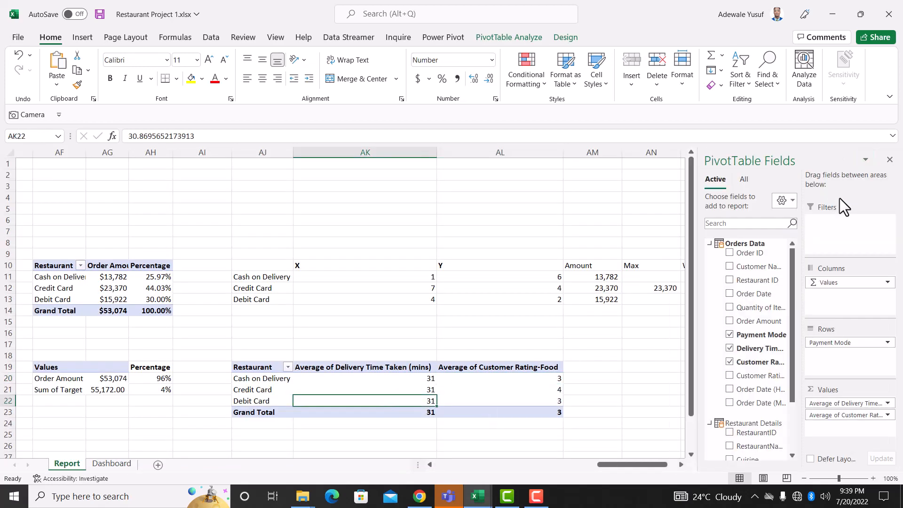
drag(757, 320, 840, 430)
click(887, 427)
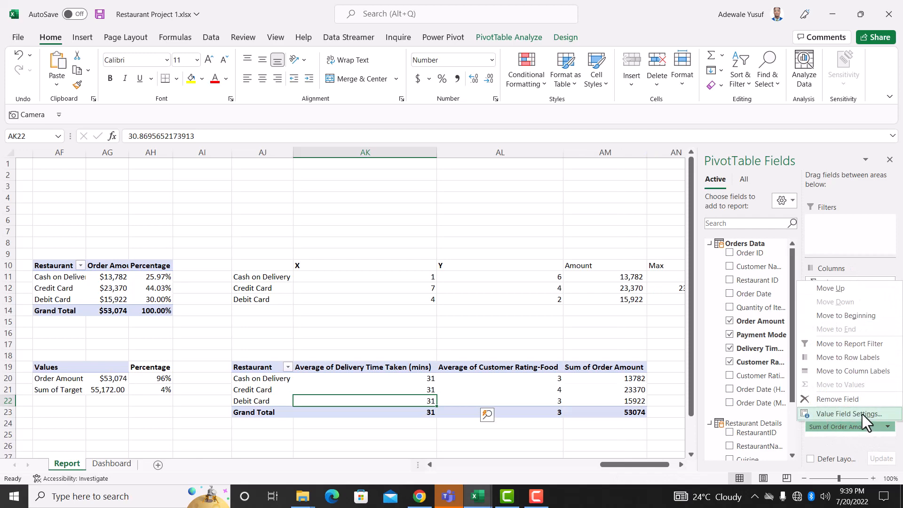
click(862, 413)
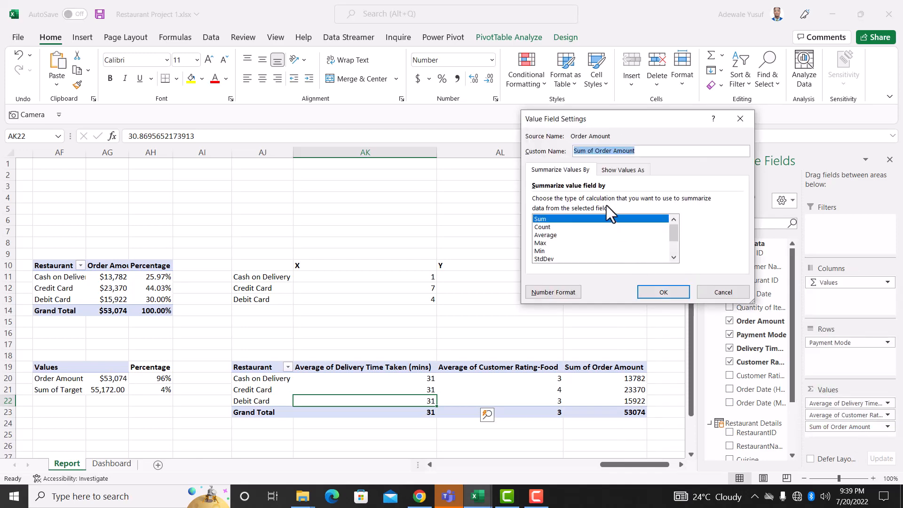
click(743, 289)
Show the pivot table's Sum of Order Amount values as % of Grand Total
click(635, 381)
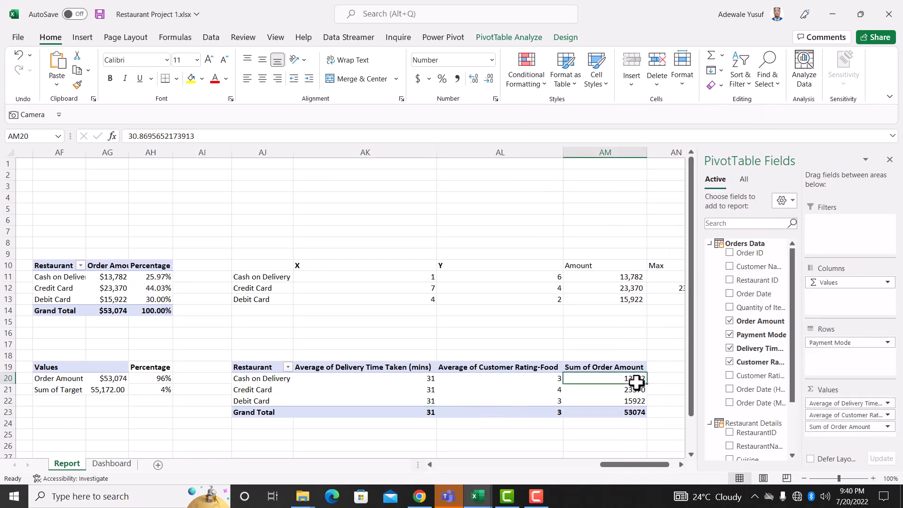
right_click(635, 382)
mouse_move(719, 284)
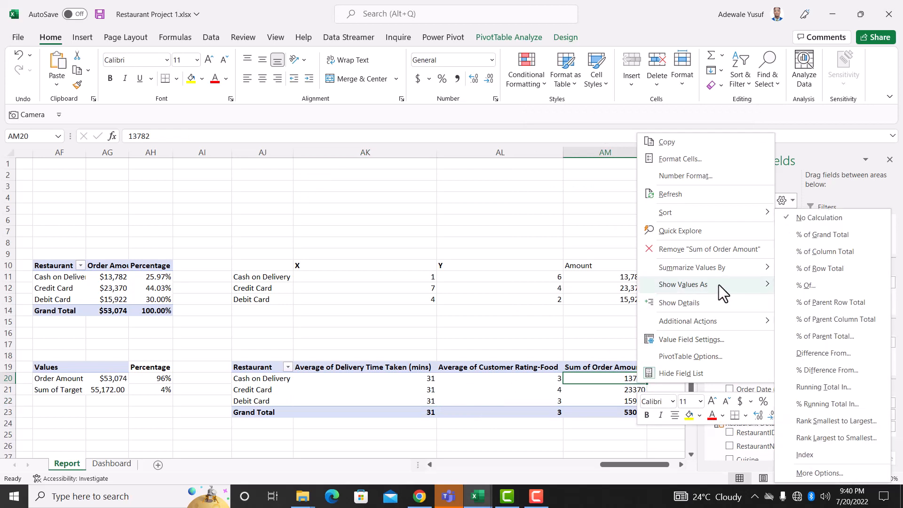
click(820, 235)
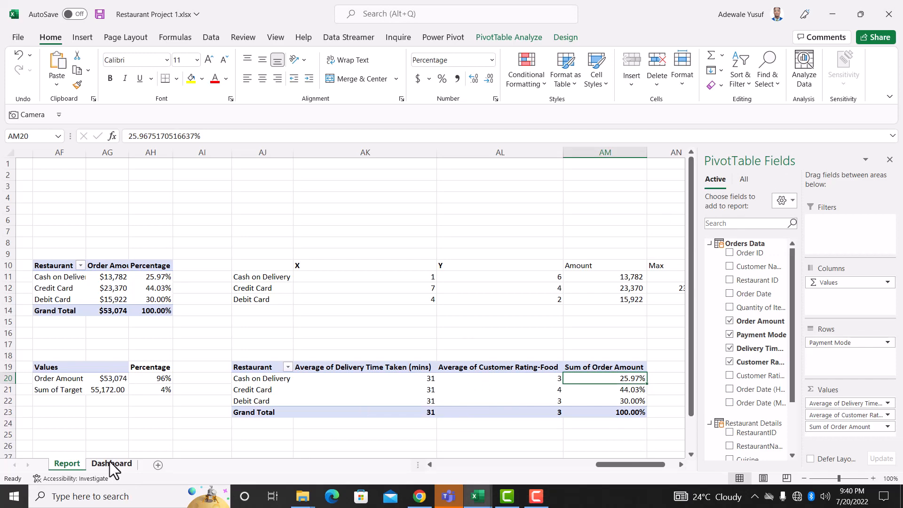
On the Dashboard sheet, draw a thin hollow circle about 0.96" in diameter below the Cash on Delivery connector line
click(109, 463)
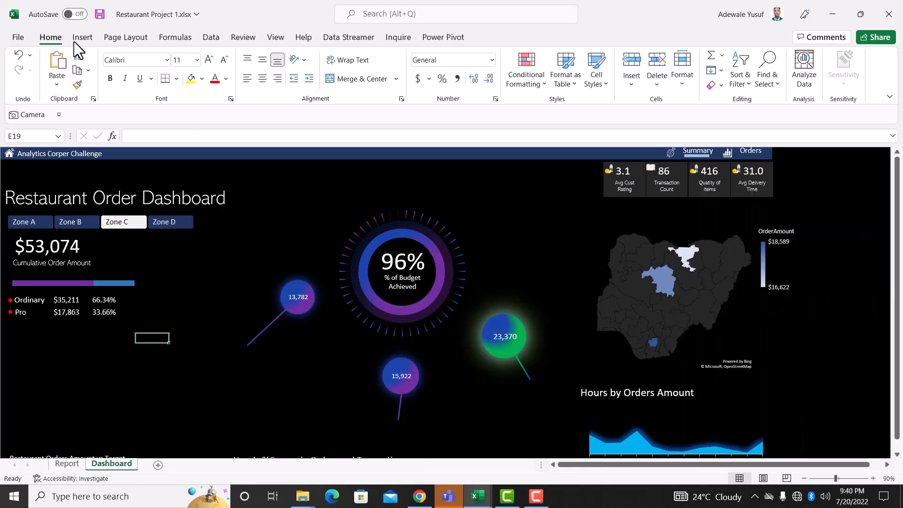
click(81, 38)
click(149, 71)
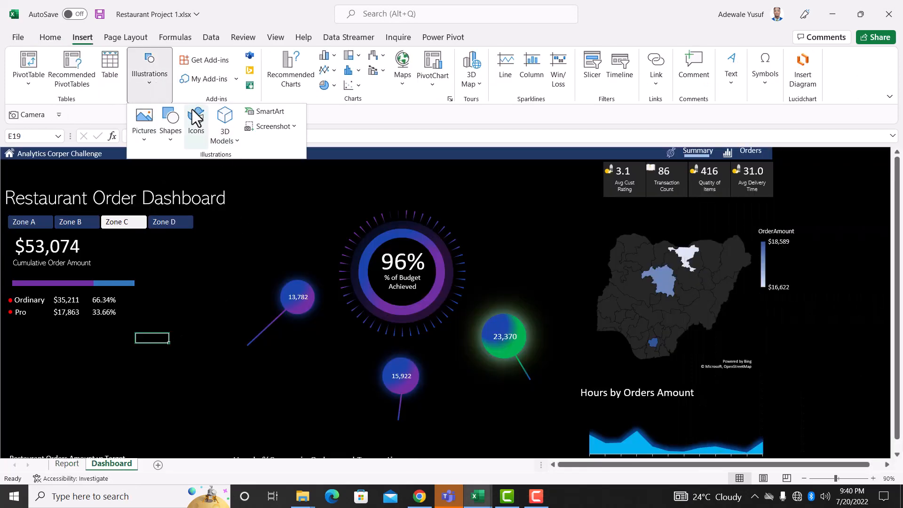
click(174, 129)
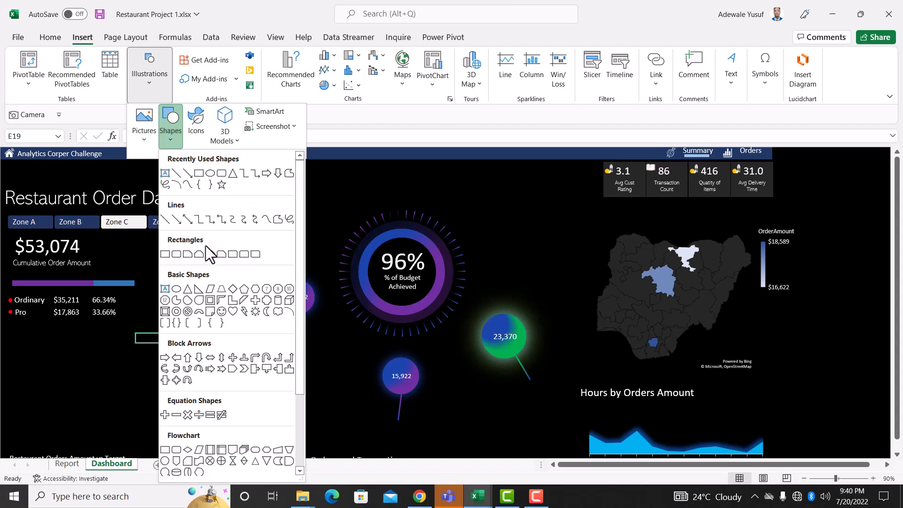
click(175, 311)
mouse_move(229, 373)
mouse_down()
mouse_move(295, 409)
mouse_move(280, 391)
mouse_move(233, 397)
mouse_up()
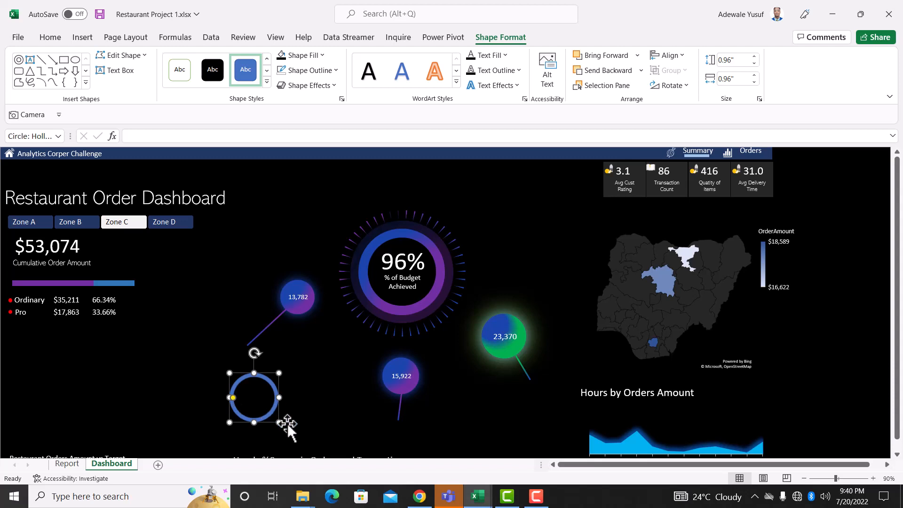
Delete the hollow circle located below the connector line of the 13,782 bubble
drag(280, 423, 245, 358)
key(ctrl+z)
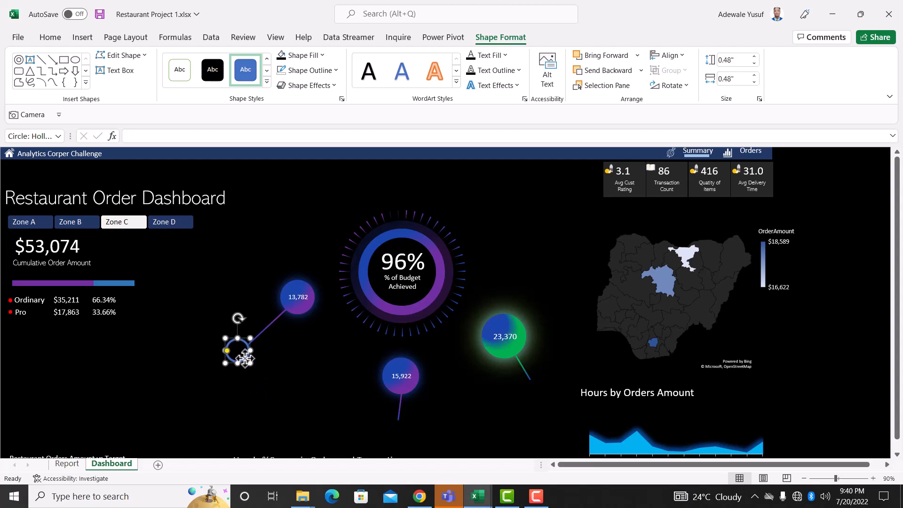
key(Delete)
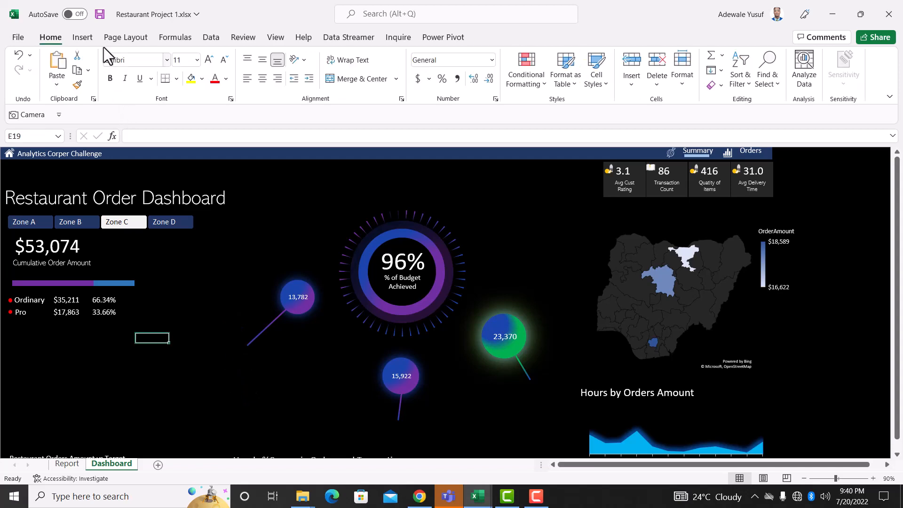
Insert a thin-ringed hollow circle about 0.86 in across, just below the 13,782 bubble's connector line
click(91, 36)
click(149, 90)
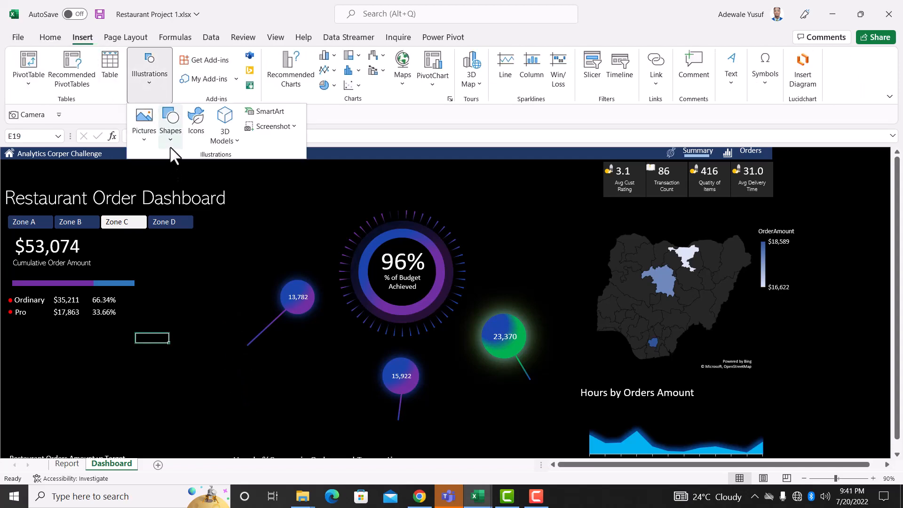
click(171, 133)
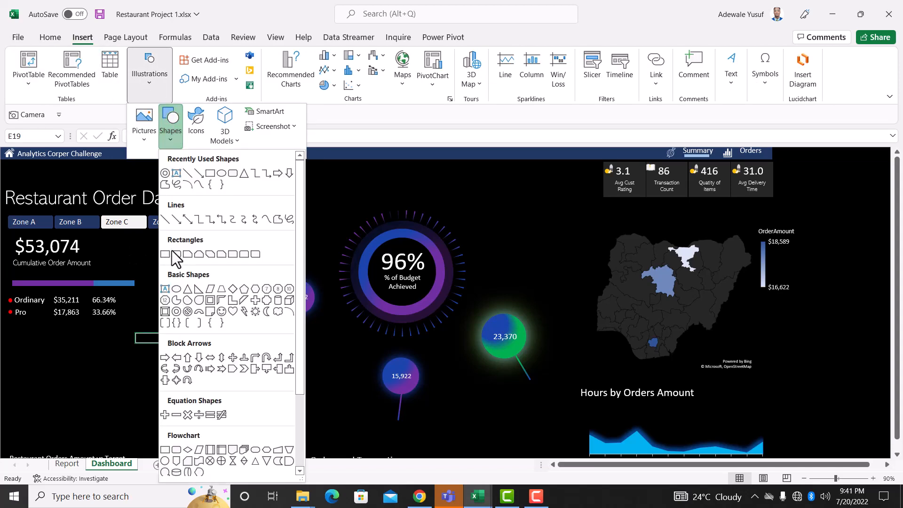
click(175, 311)
drag(193, 373, 268, 433)
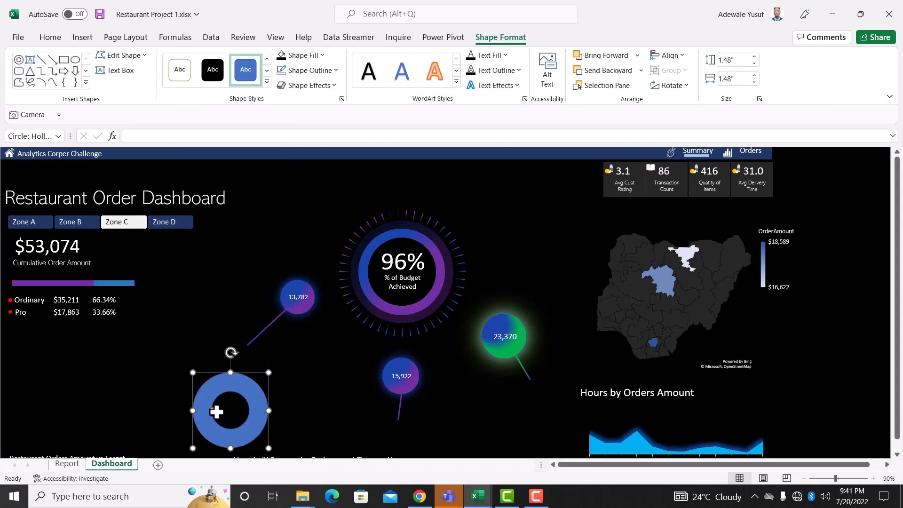
drag(215, 412, 199, 410)
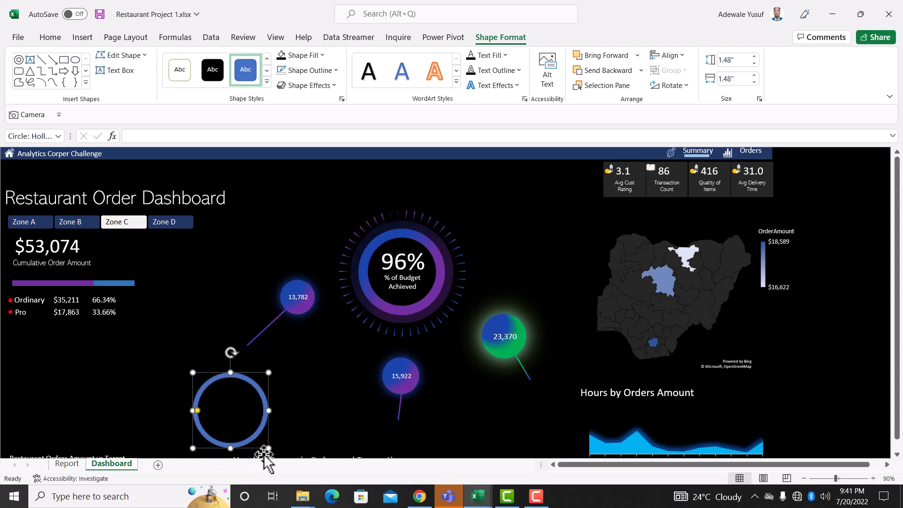
drag(266, 448, 240, 347)
Fill the new ring with a light blue theme shade and apply the recent dark blue colour to its outline
click(229, 382)
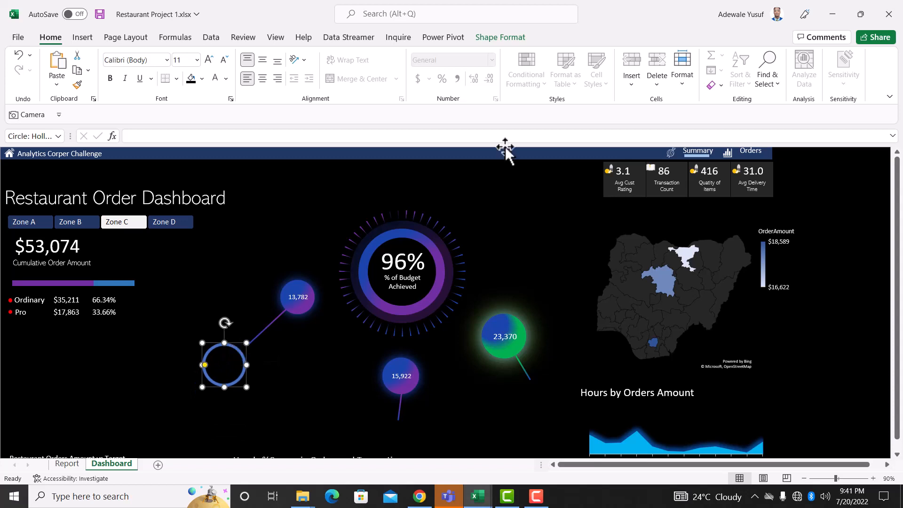
click(510, 42)
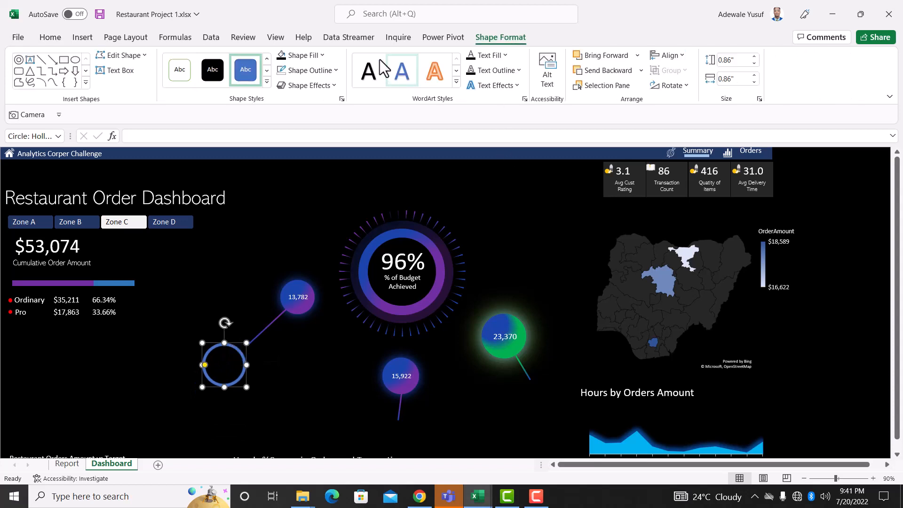
click(318, 59)
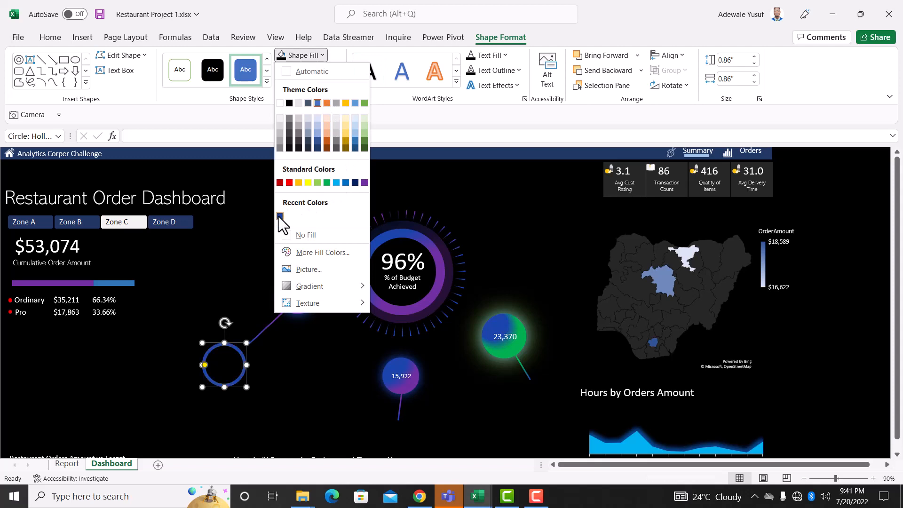
click(318, 121)
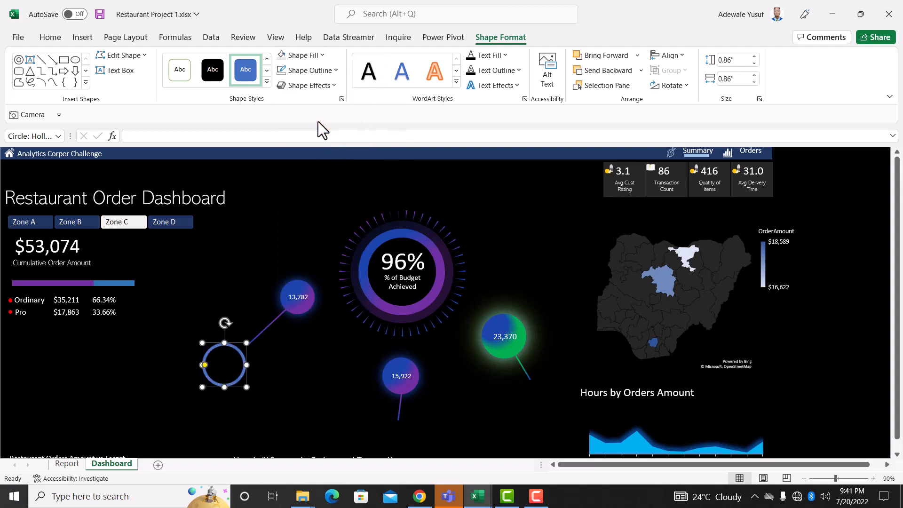
click(329, 71)
click(280, 231)
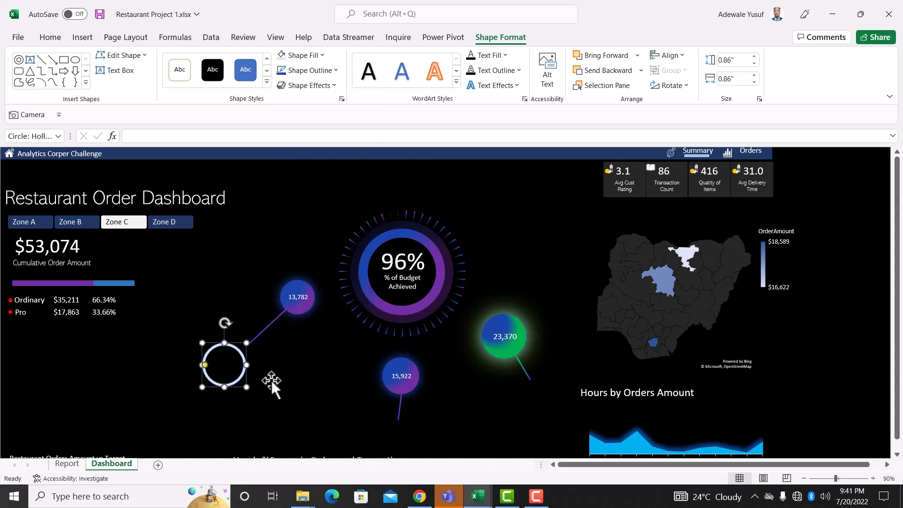
Shrink the ring to about 0.6 in and place it at the free end of the 13,782 bubble's connector line
drag(245, 388, 234, 374)
key(ctrl+z)
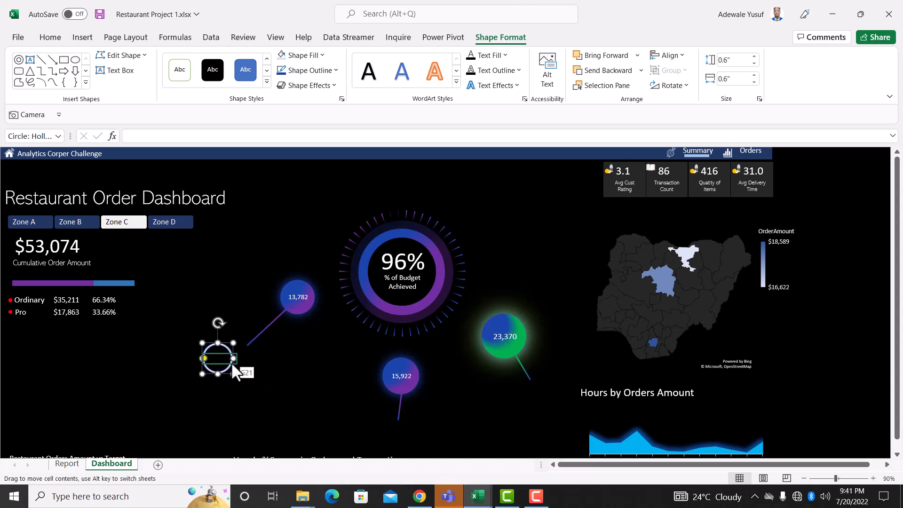
key(Escape)
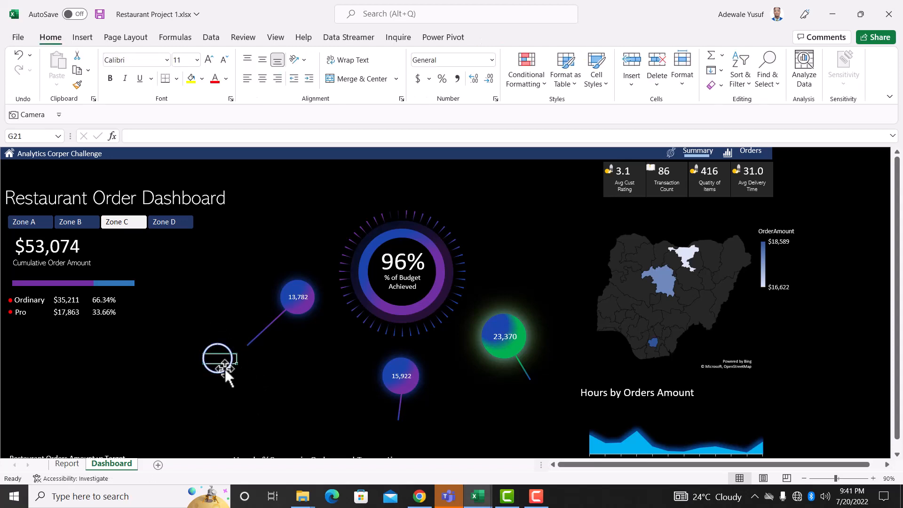
click(224, 368)
drag(234, 375, 261, 373)
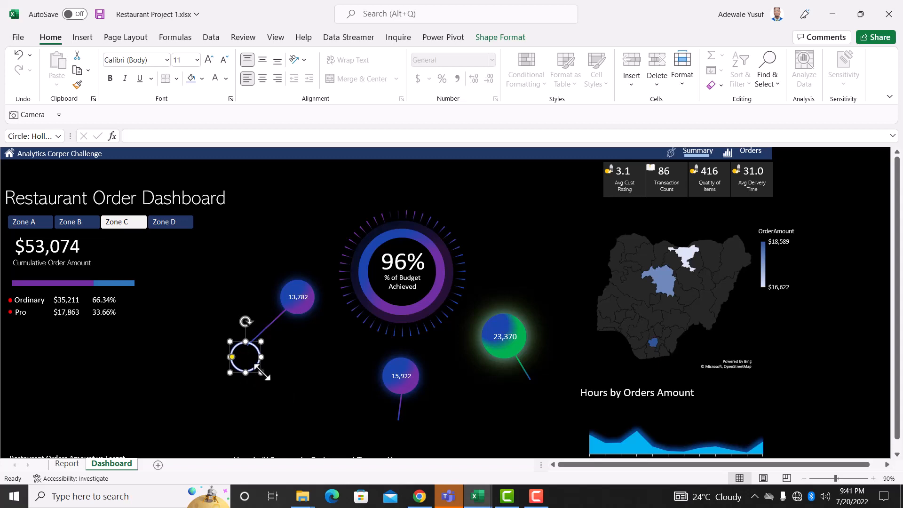
drag(261, 370, 262, 372)
drag(242, 342, 232, 338)
Duplicate the ring twice, placing one copy at the end of the 15,922 bubble's connector and one at the 23,370 bubble's connector
key(ctrl+d)
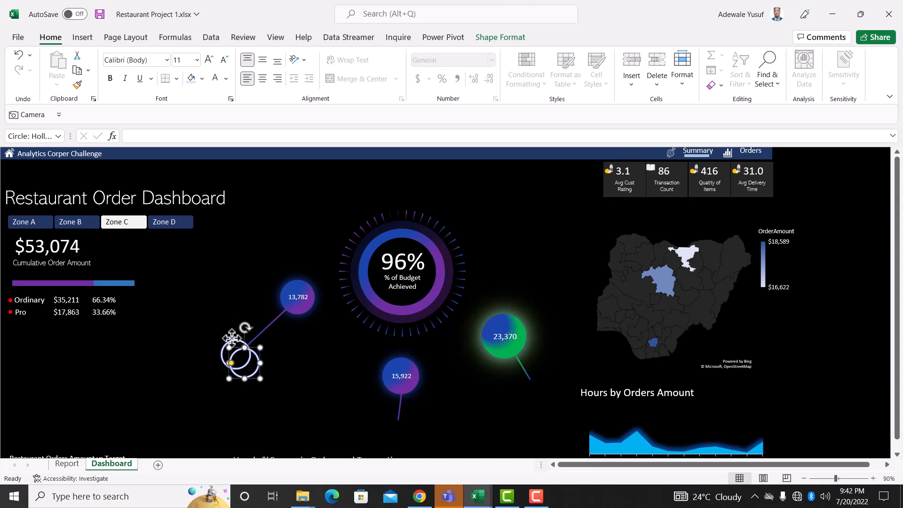
drag(254, 378, 407, 429)
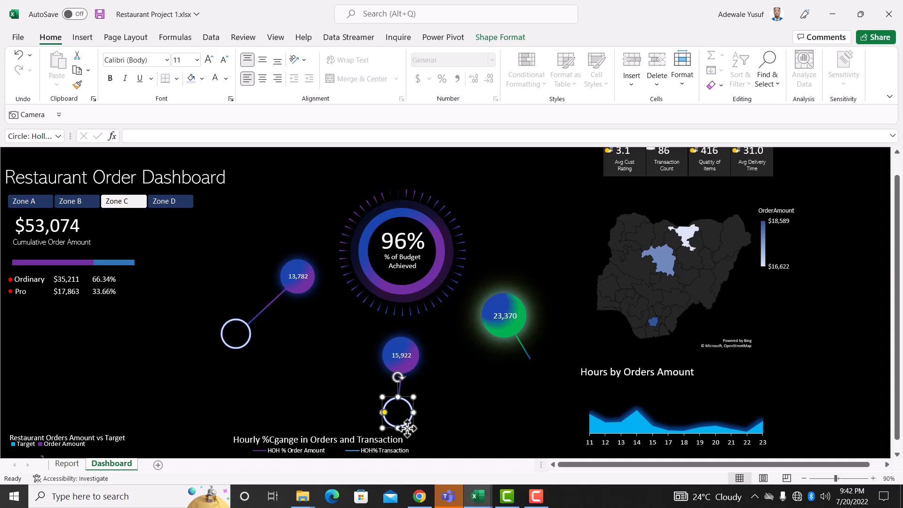
key(ctrl+d)
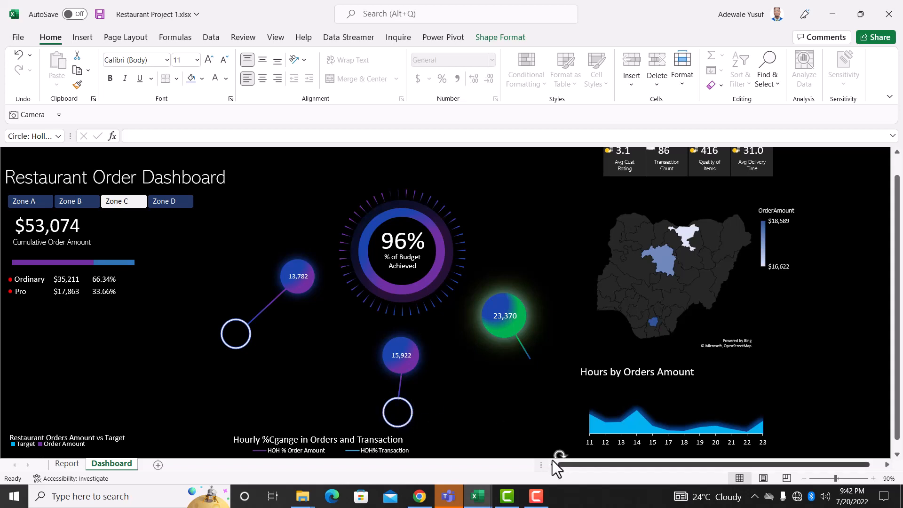
scroll(559, 396, down, 3)
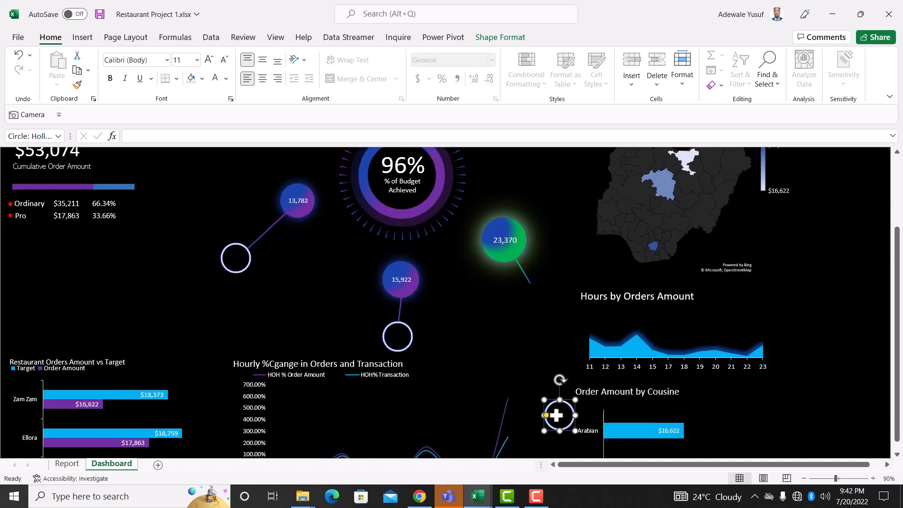
drag(554, 362, 541, 294)
scroll(415, 306, up, 4)
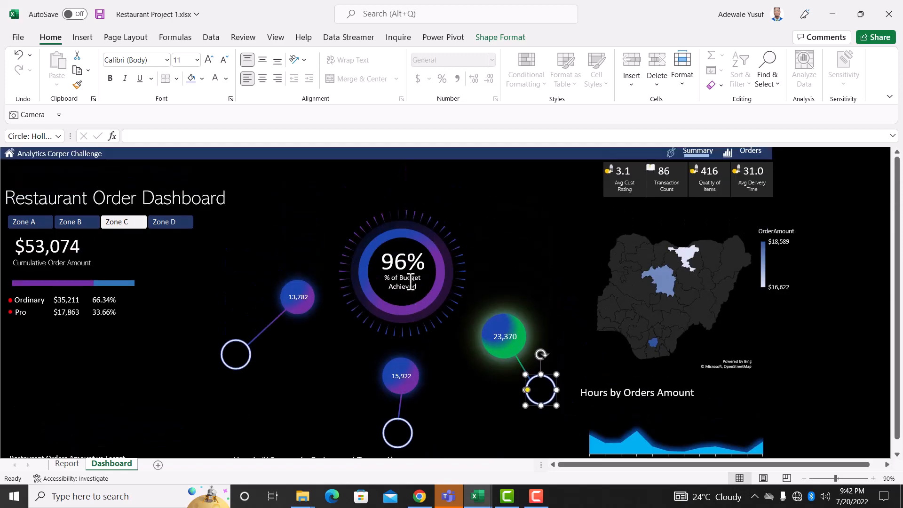
Move the bubble chart holding the 13,782, 15,922 and 23,370 bubbles slightly upward
click(410, 280)
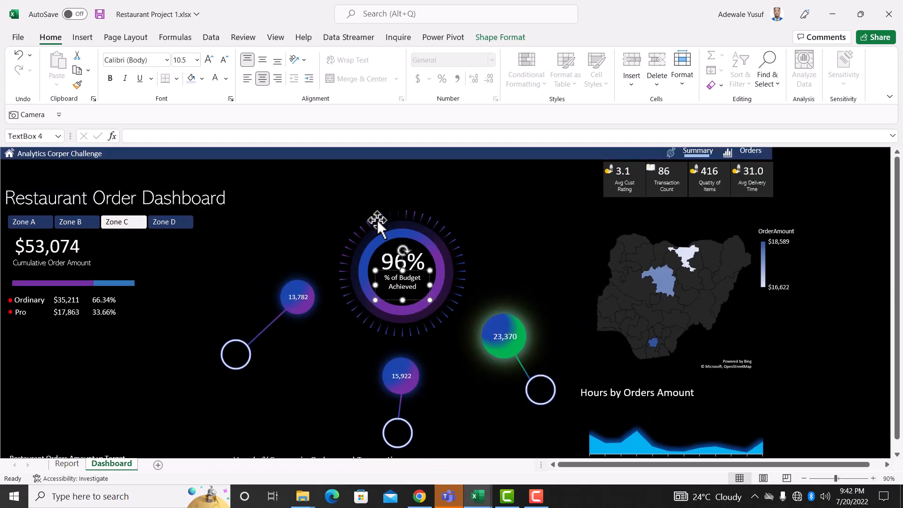
click(377, 219)
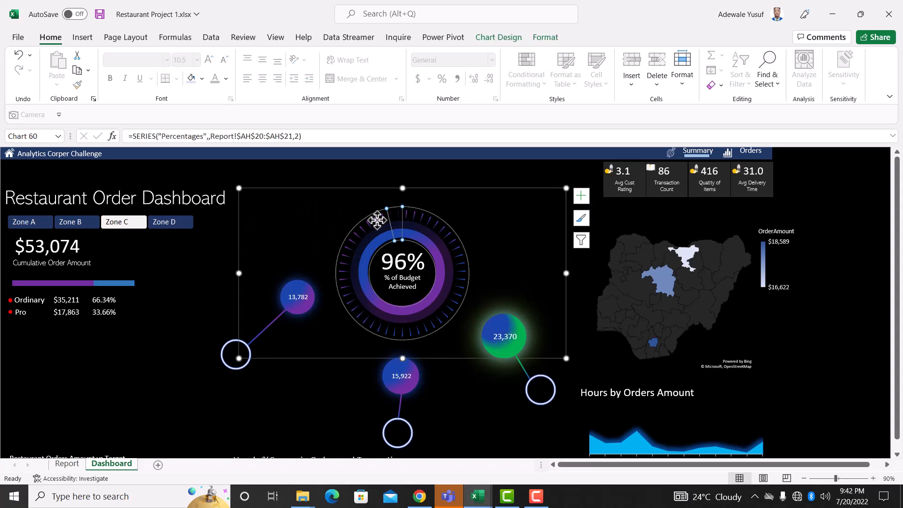
click(338, 399)
click(387, 387)
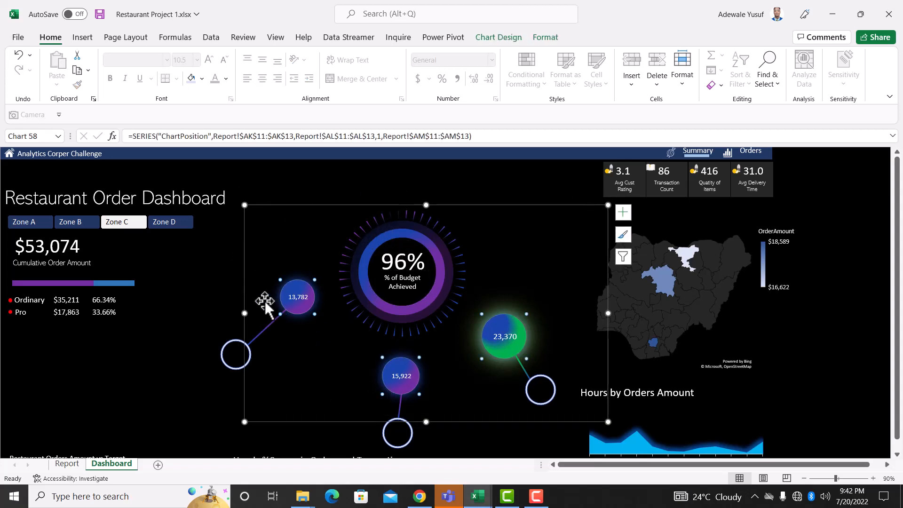
drag(282, 203, 282, 194)
Group the 96% budget gauge's tick-mark chart, circles and text boxes into one object
click(402, 222)
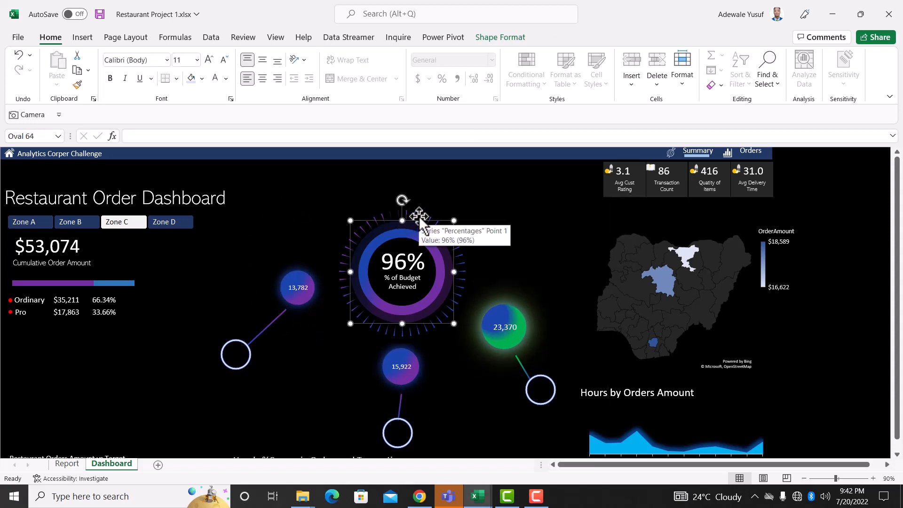
ctrl+click(418, 215)
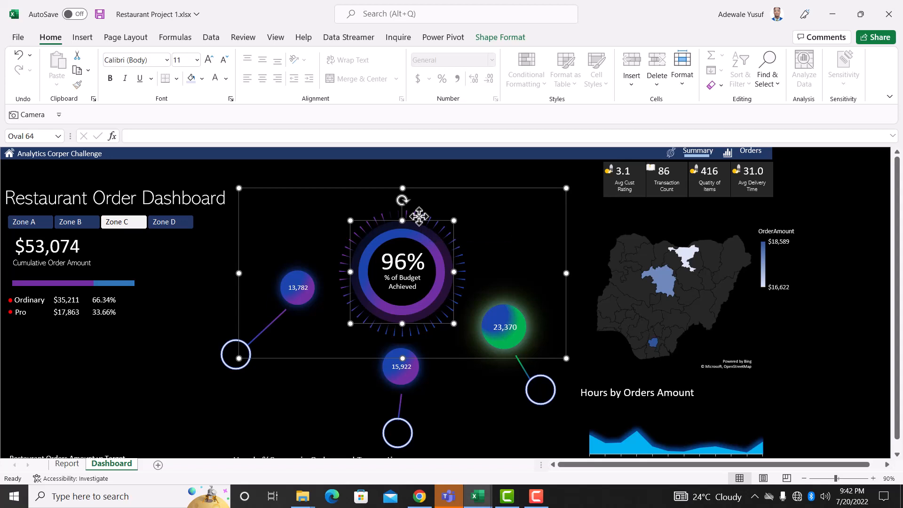
ctrl+click(420, 269)
ctrl+click(381, 234)
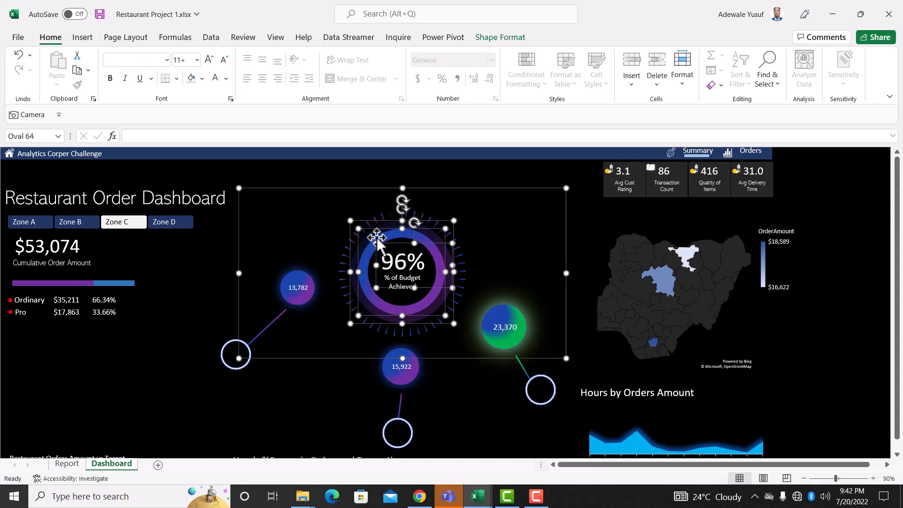
ctrl+click(371, 281)
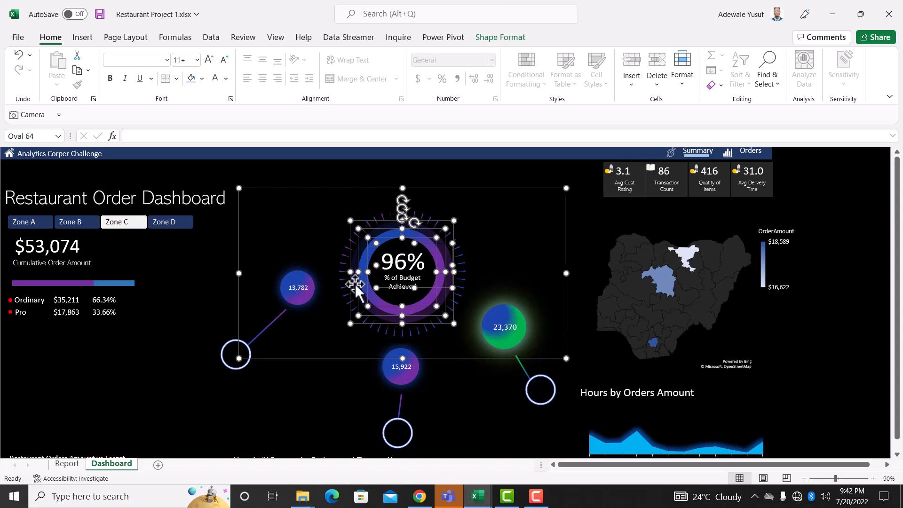
ctrl+click(364, 284)
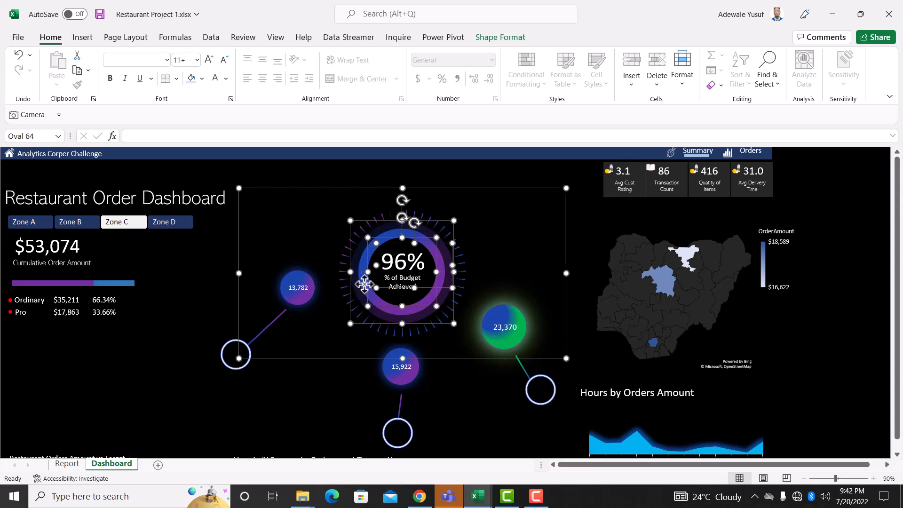
ctrl+click(364, 285)
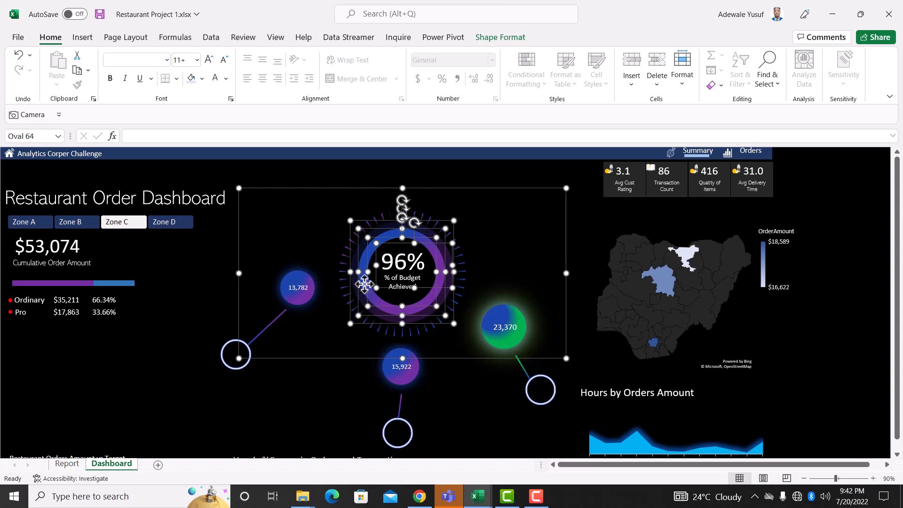
ctrl+click(390, 299)
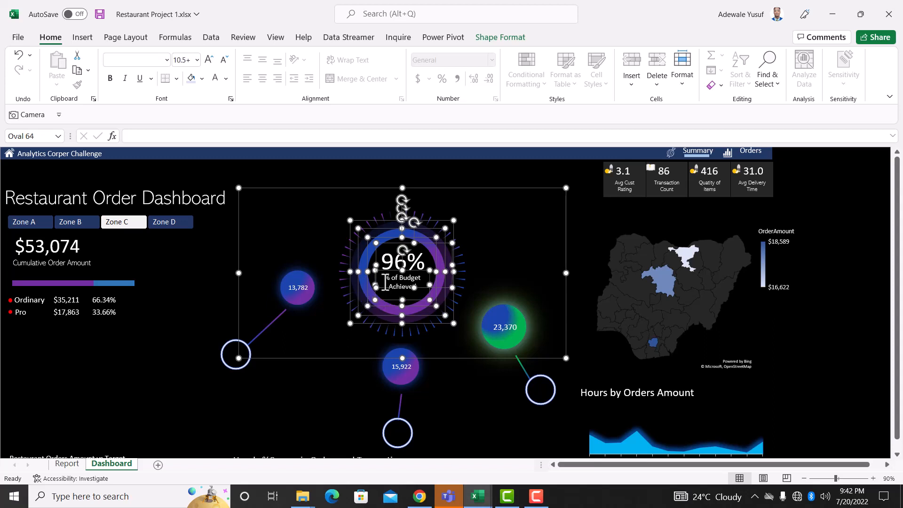
ctrl+click(344, 277)
ctrl+click(344, 277)
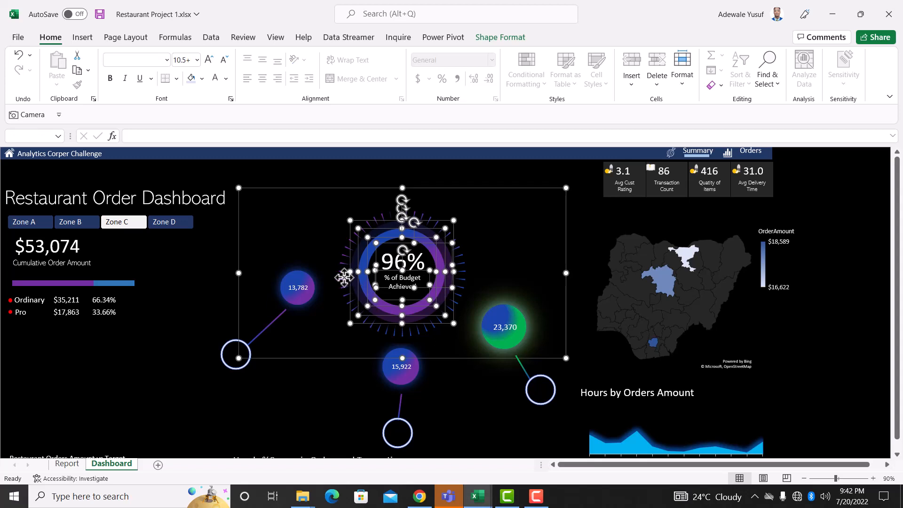
right_click(344, 278)
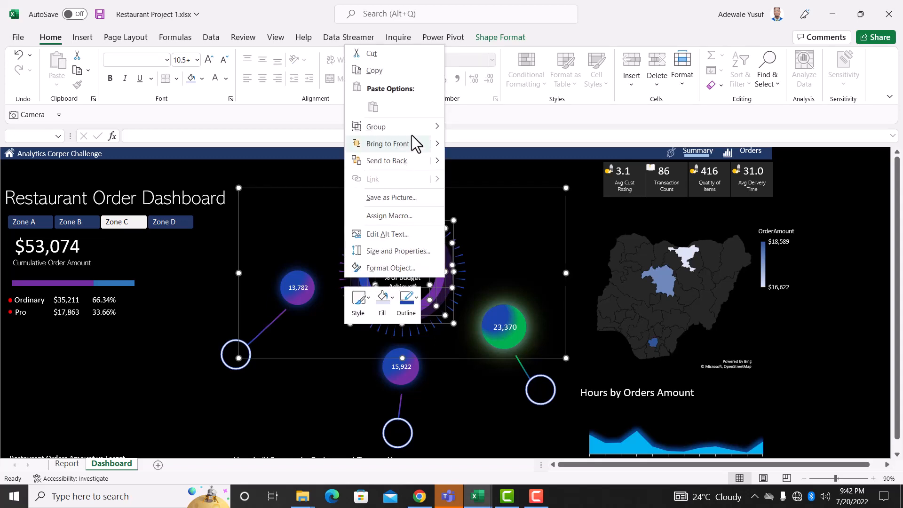
mouse_move(411, 133)
click(475, 128)
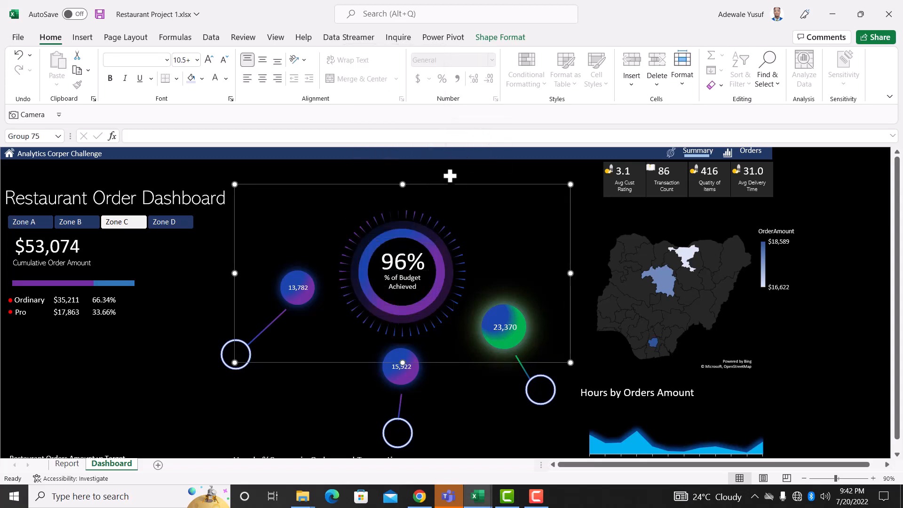
Move the grouped 96% gauge up near the header bar and shift the bubble chart up with it
drag(451, 166, 451, 158)
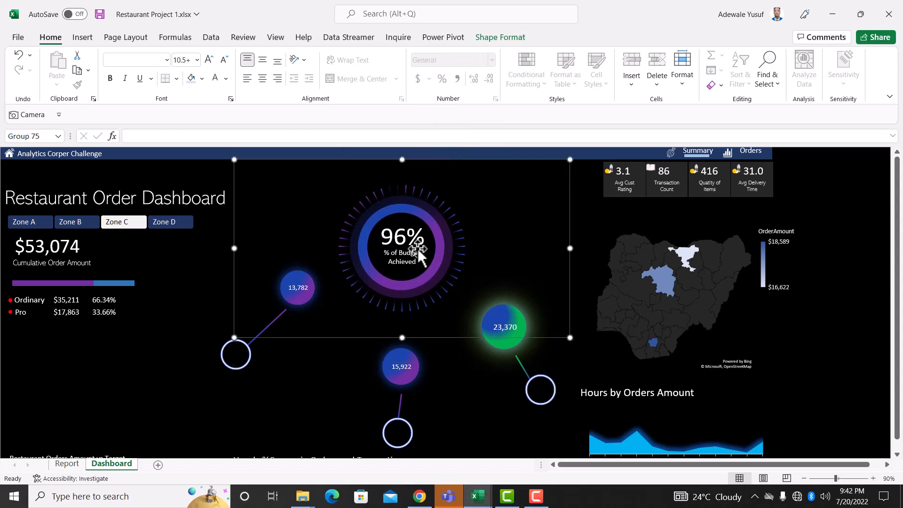
click(421, 359)
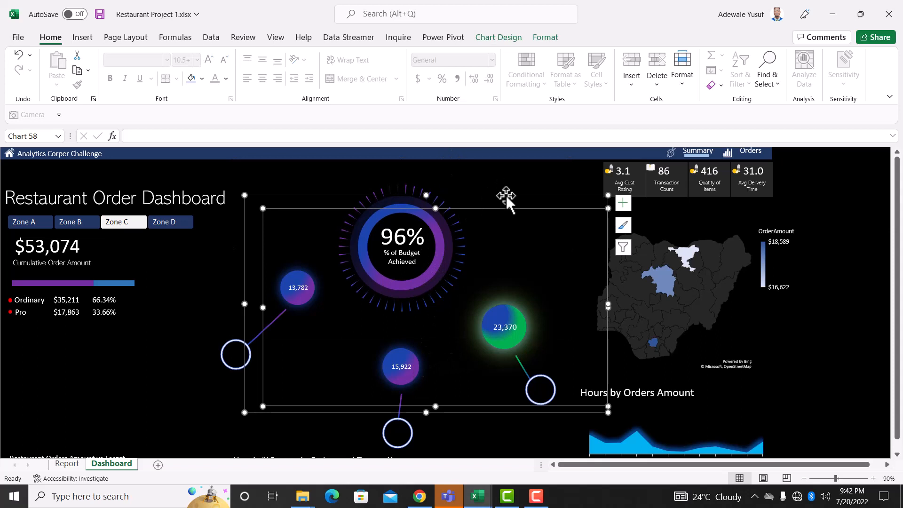
drag(506, 195, 506, 173)
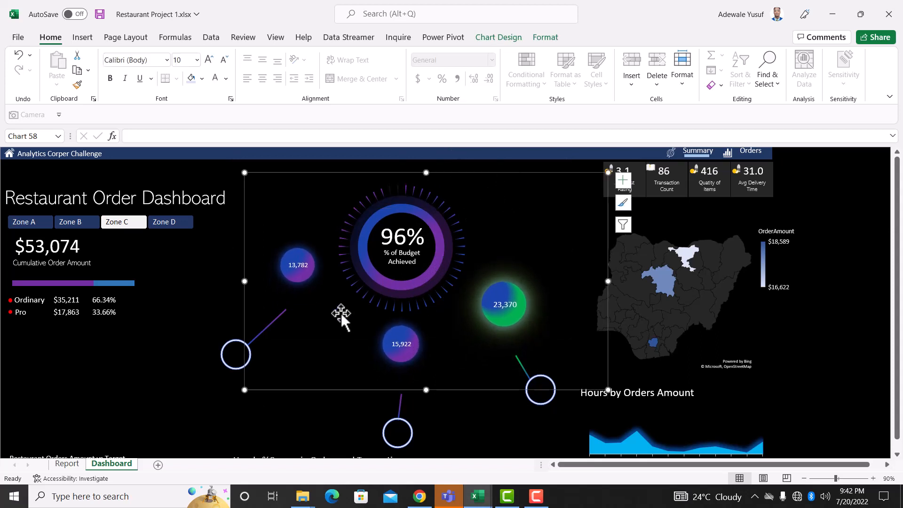
Move the 13,782 bubble's connector line up to meet the bubble and move its ring up to the line's lower end
click(211, 320)
drag(269, 326, 269, 292)
click(244, 371)
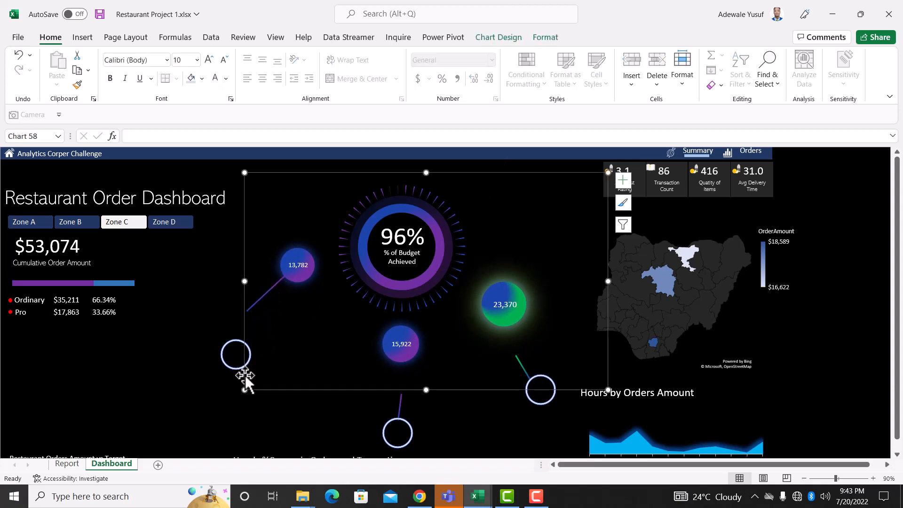
click(236, 368)
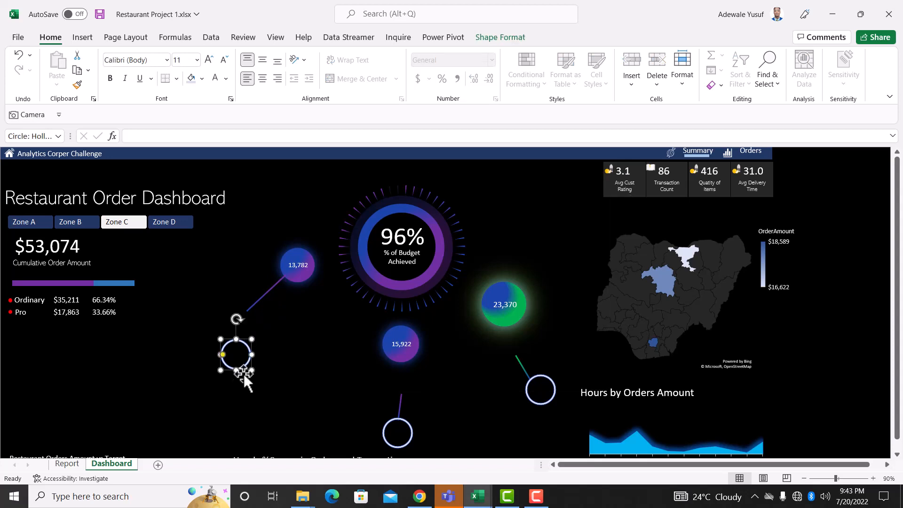
mouse_move(244, 373)
mouse_down()
mouse_move(245, 360)
mouse_move(242, 371)
mouse_up()
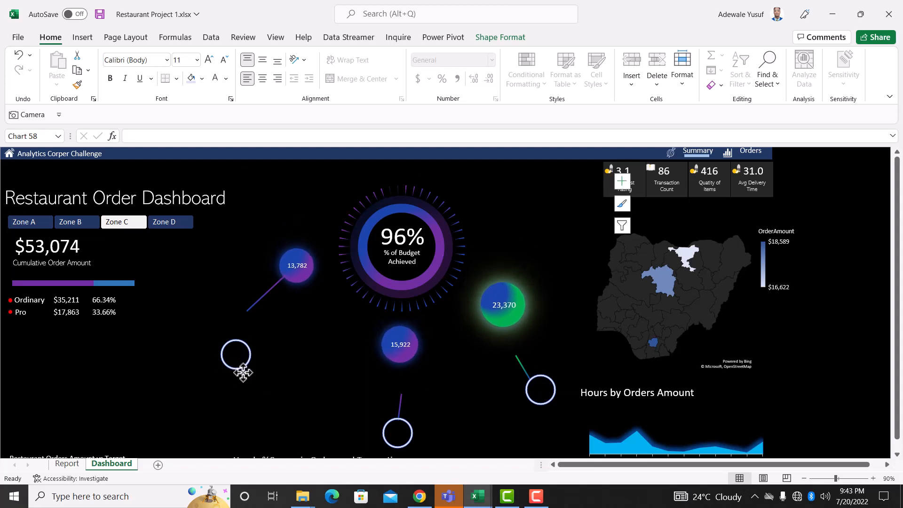
click(210, 388)
click(229, 370)
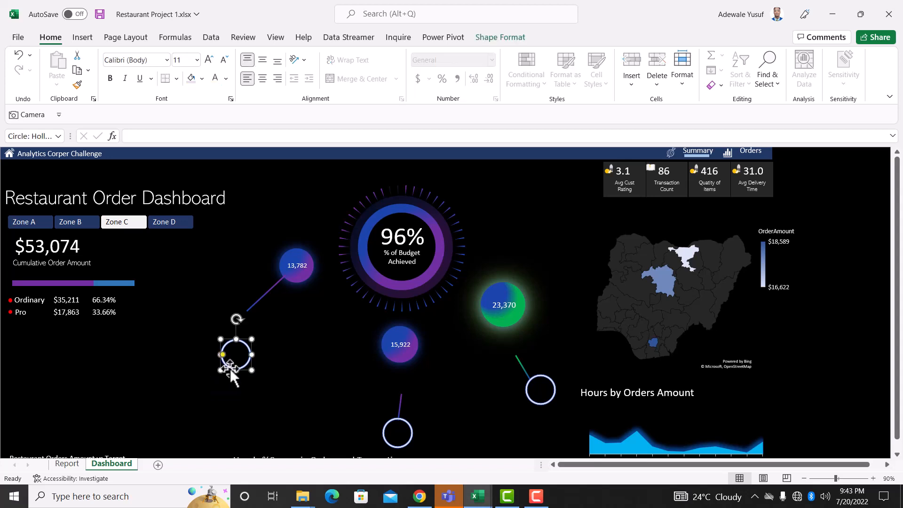
drag(230, 371, 228, 333)
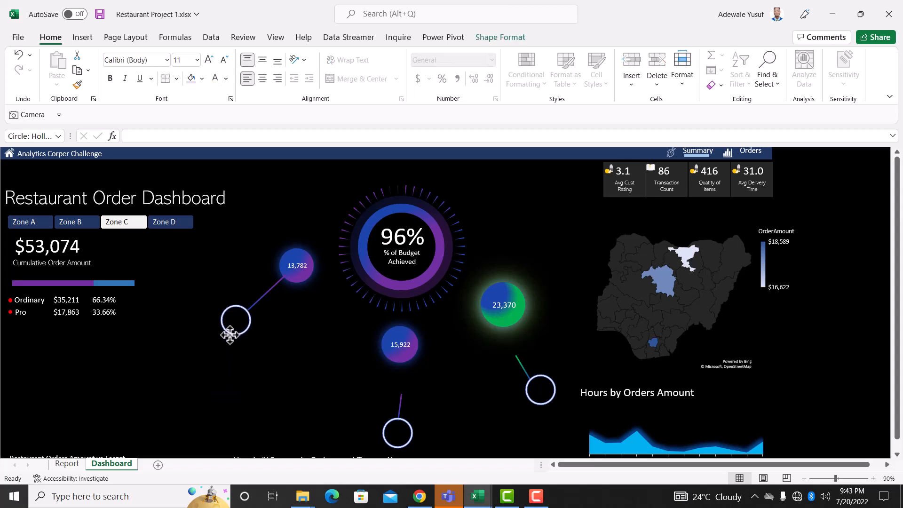
Move the 15,922 bubble's connector line up to touch the bubble and reattach its ring at the lower end
click(399, 414)
drag(399, 414, 396, 379)
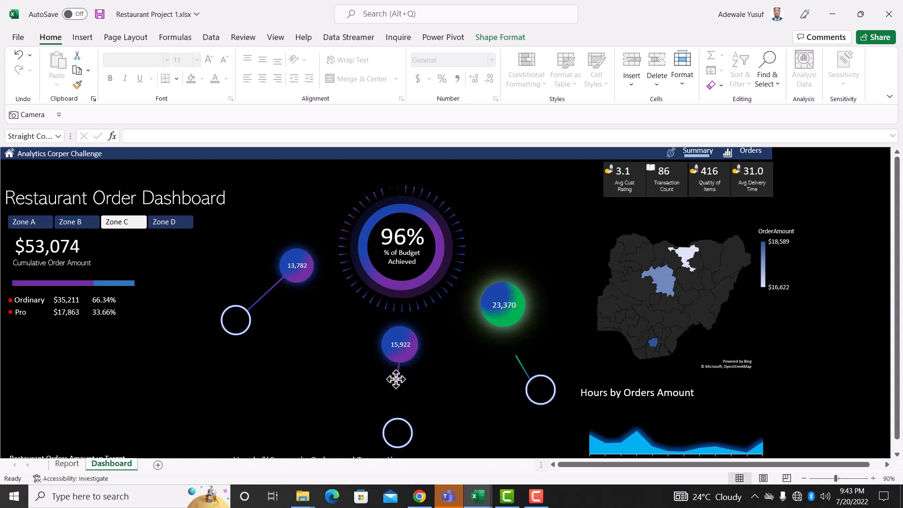
click(412, 439)
drag(412, 439, 409, 407)
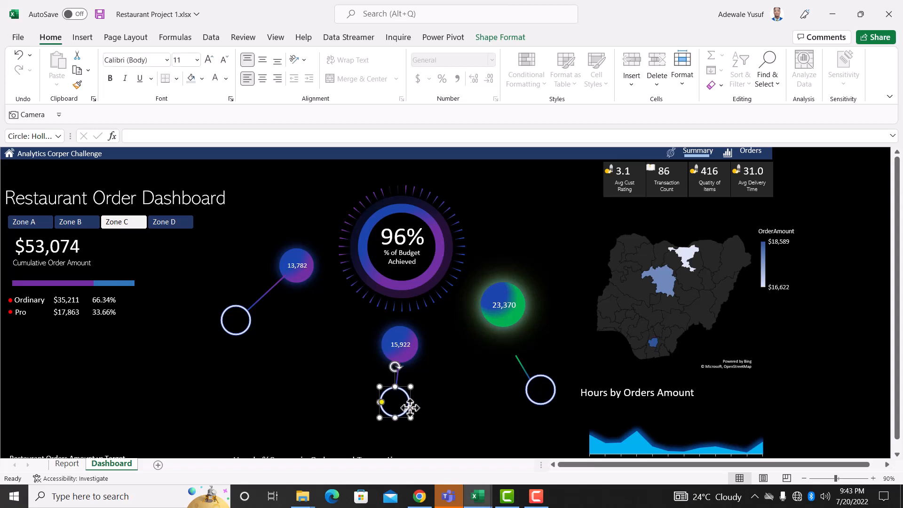
Move the 23,370 bubble's connector line up to the bubble and place its ring at the line's free end
drag(526, 371, 522, 344)
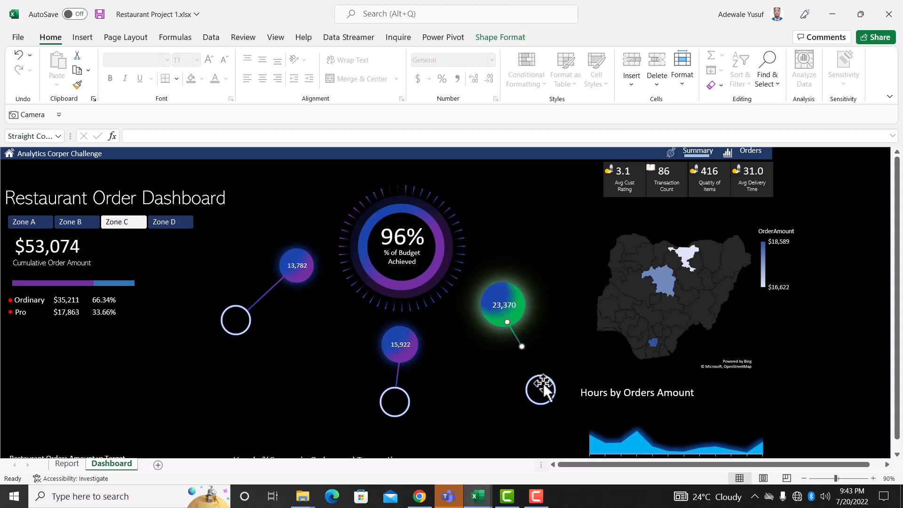
drag(546, 375, 536, 346)
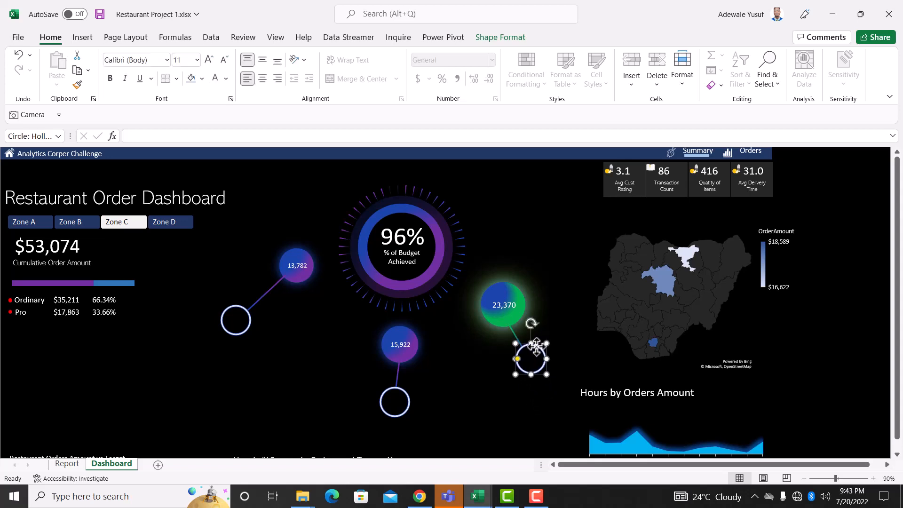
click(144, 367)
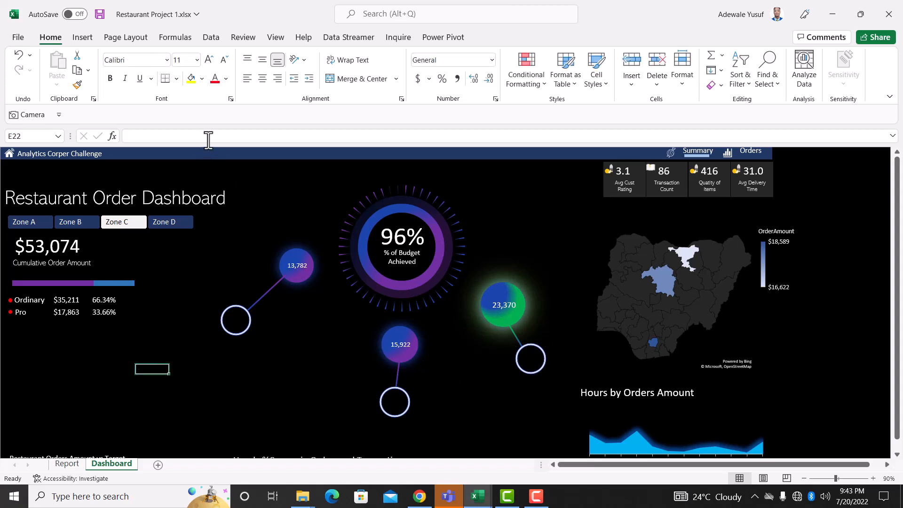
Insert a text box just below the ring of the 13,782 bubble's connector
click(81, 36)
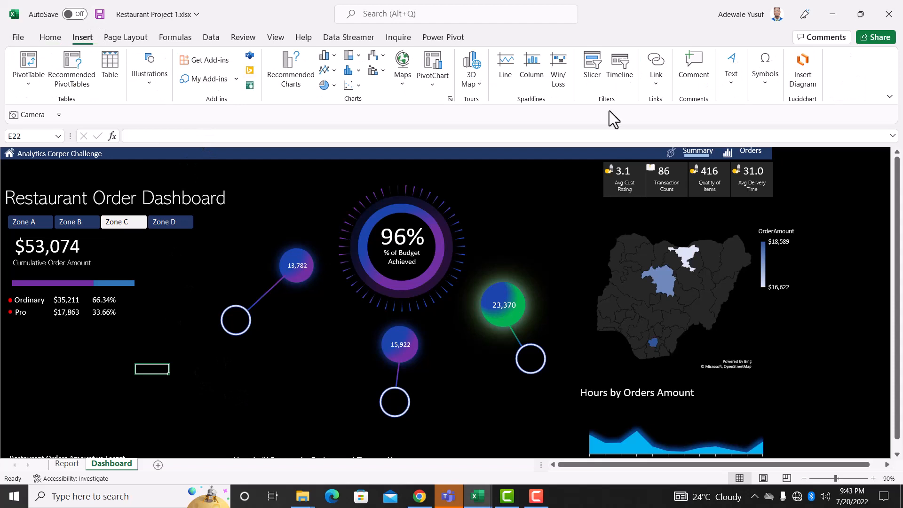
click(738, 81)
click(730, 120)
drag(230, 347, 297, 383)
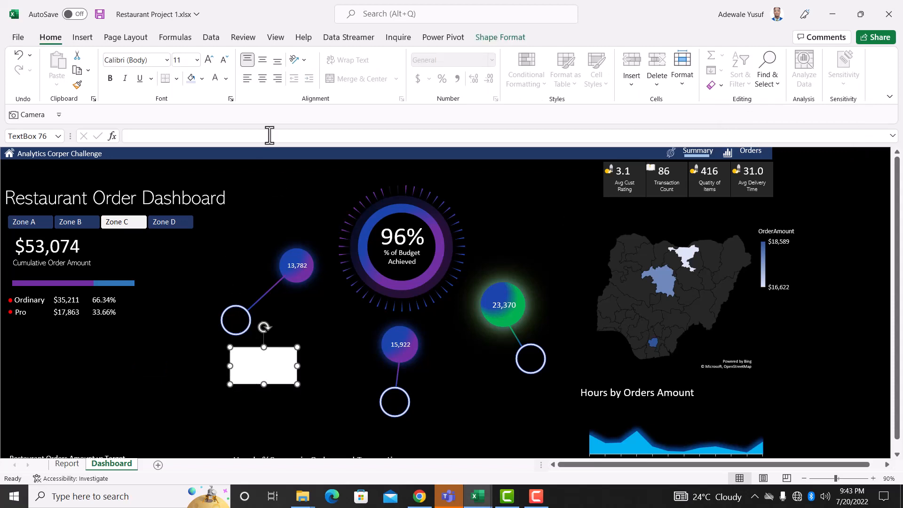
click(235, 136)
text(=)
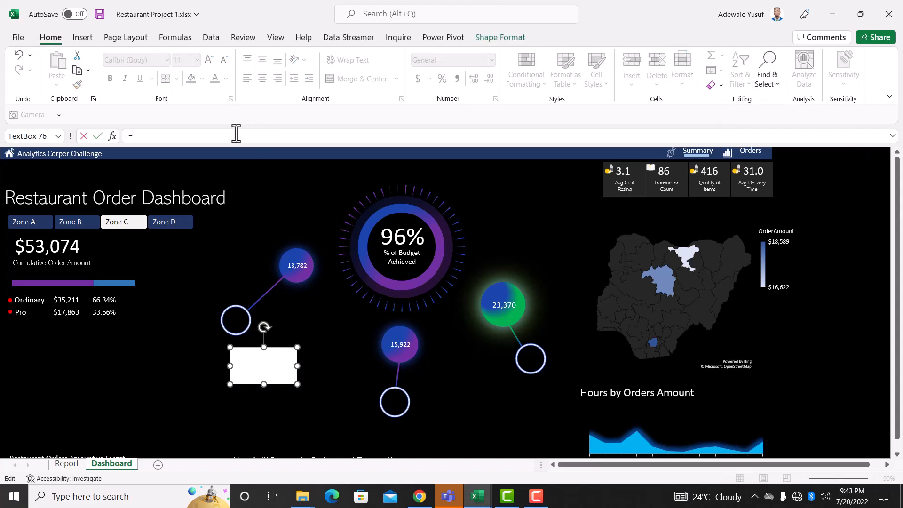
click(81, 462)
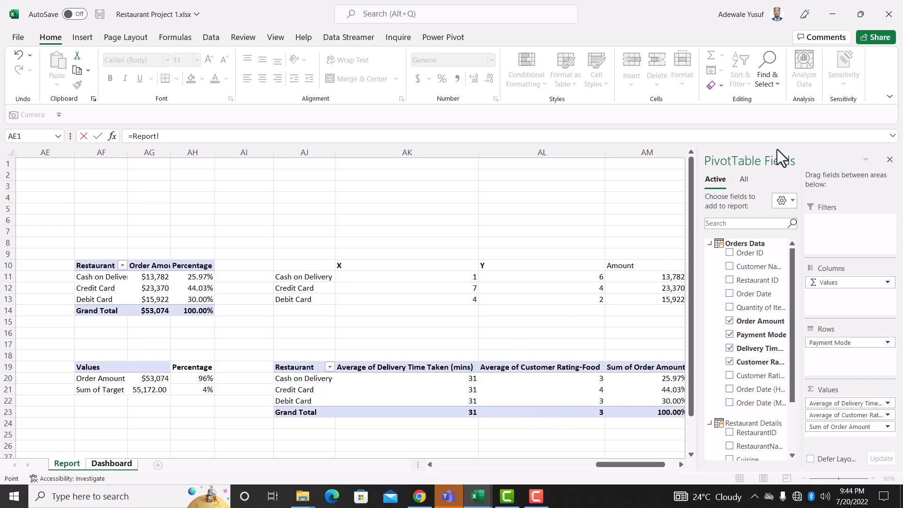
key(ctrl+Page_Down)
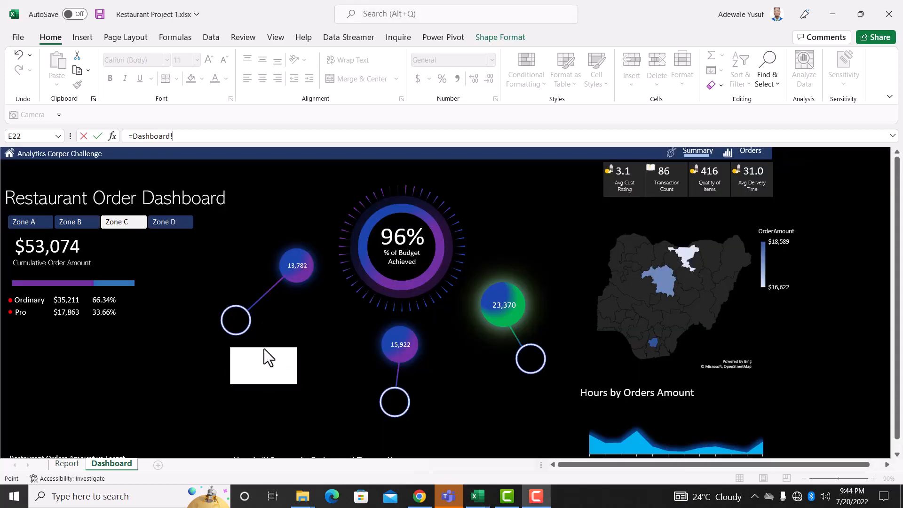
click(264, 348)
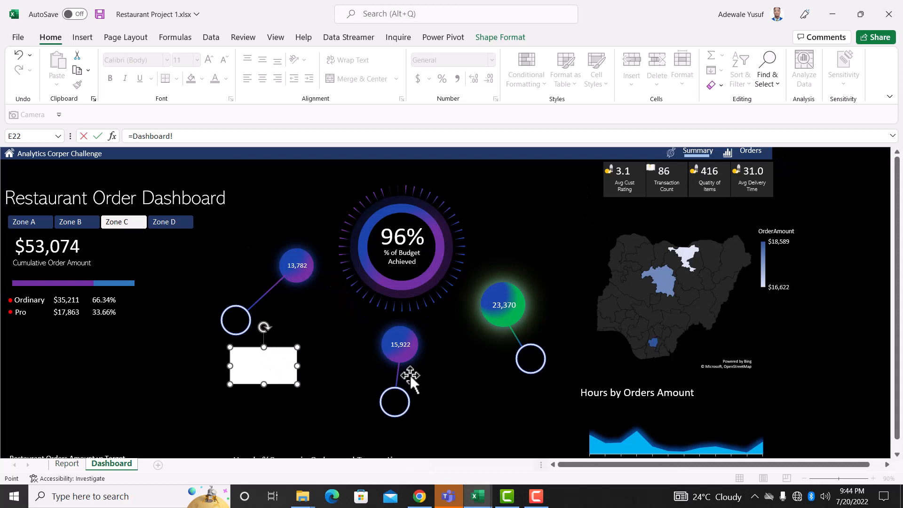
click(305, 277)
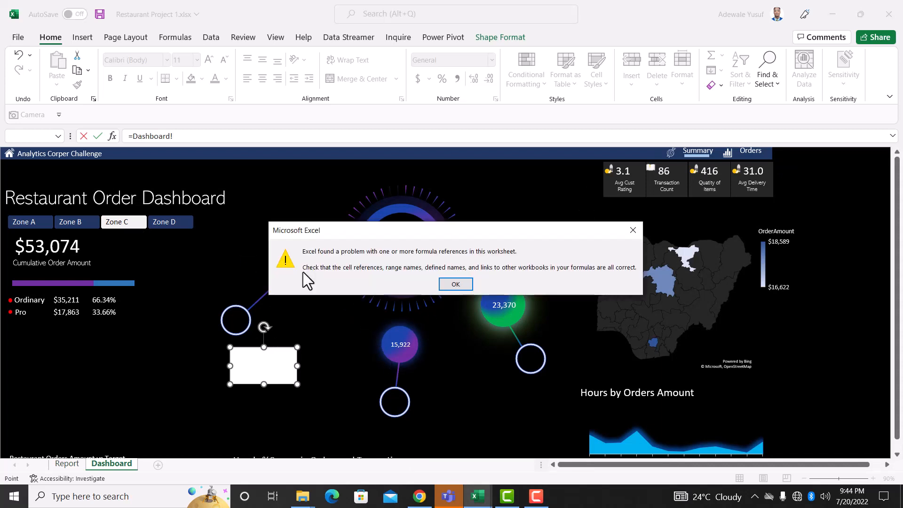
click(457, 284)
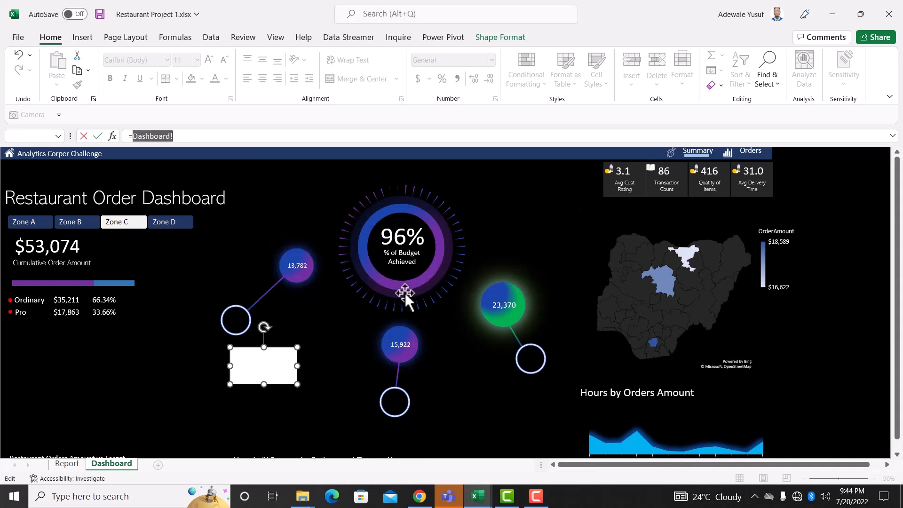
click(303, 277)
click(456, 284)
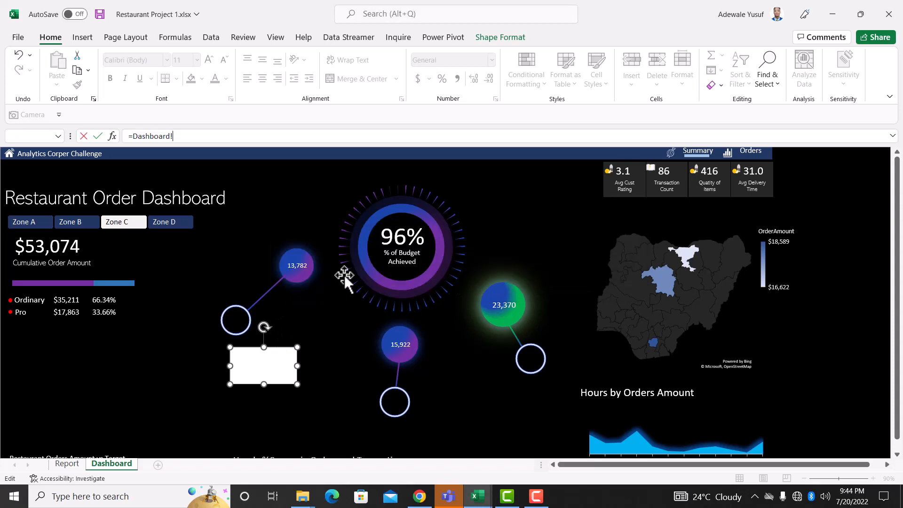
click(85, 136)
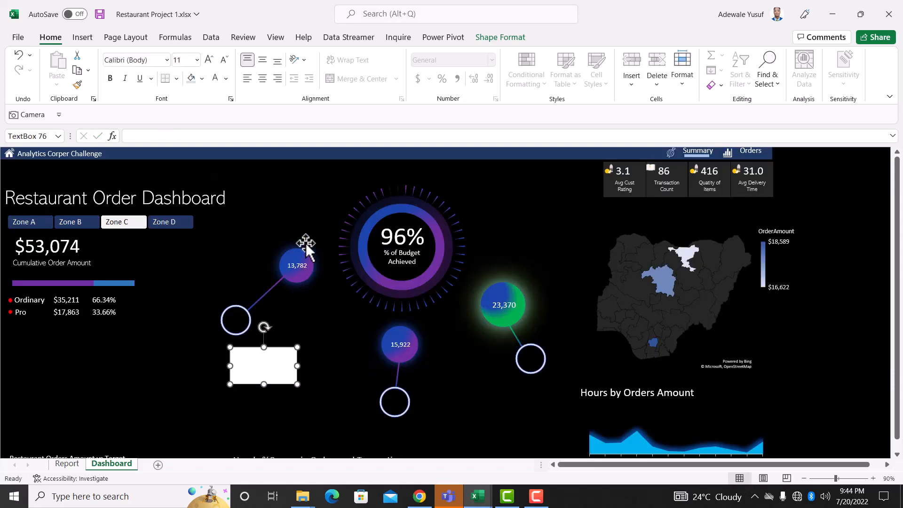
Try placing the bubble series' data labels below the bubbles, and undo the change
click(303, 263)
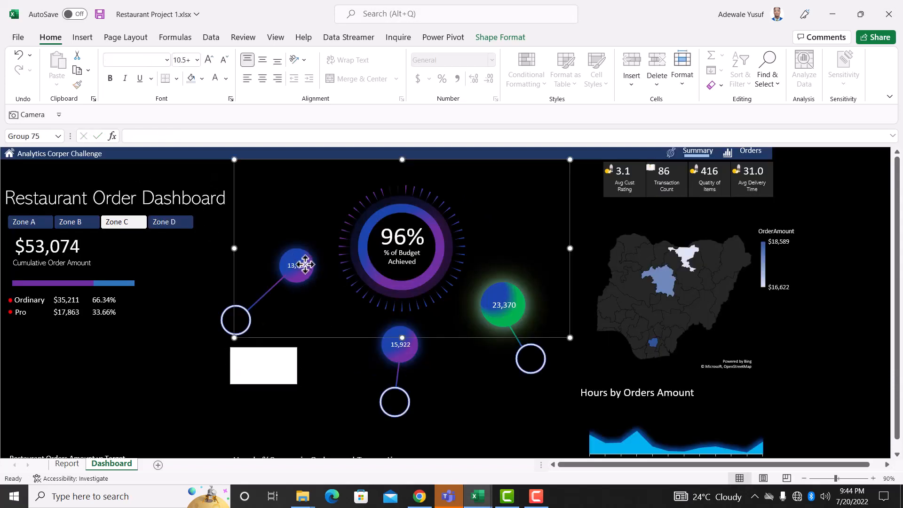
click(403, 354)
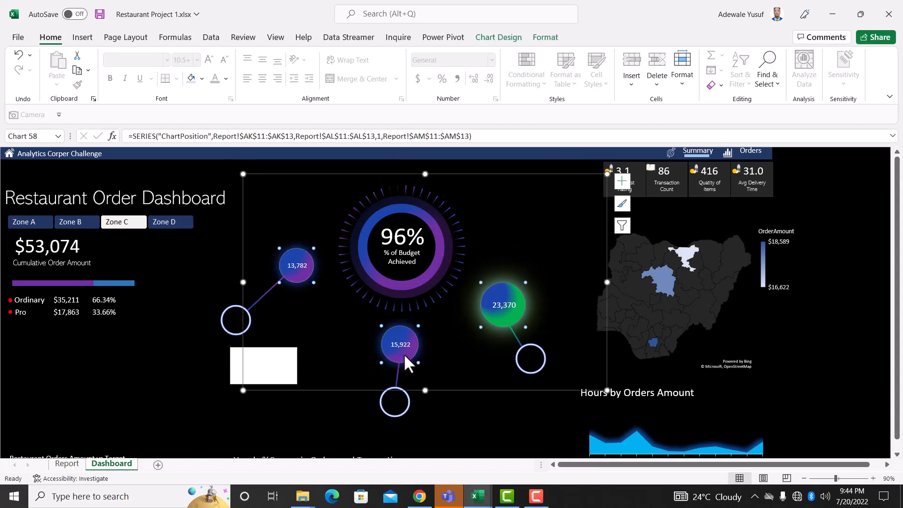
click(495, 40)
click(26, 84)
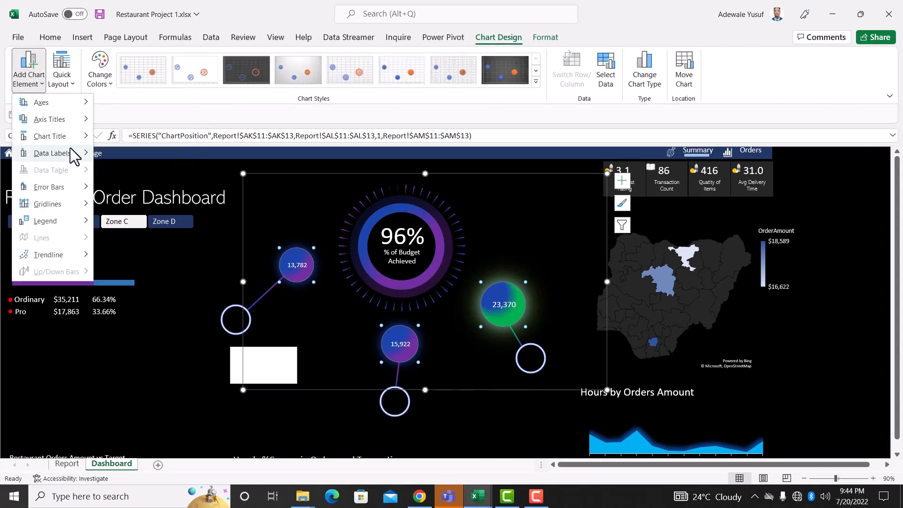
mouse_move(70, 153)
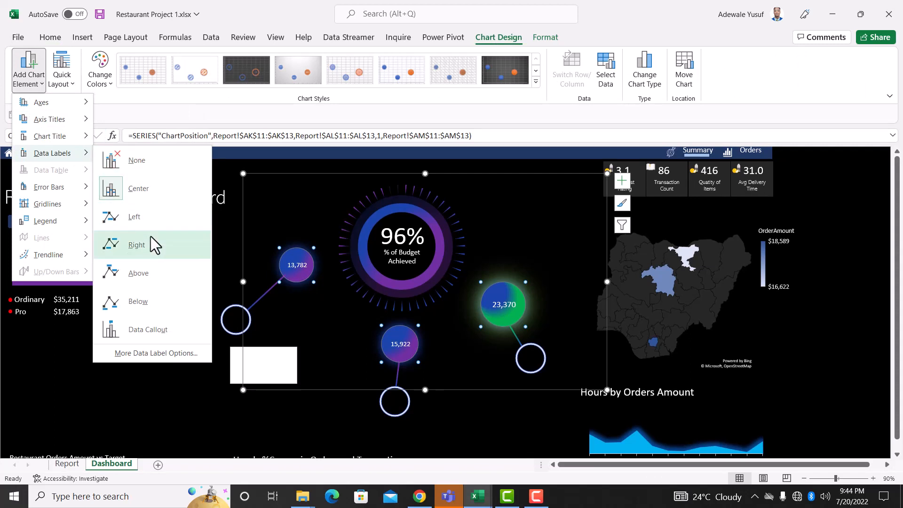
click(131, 301)
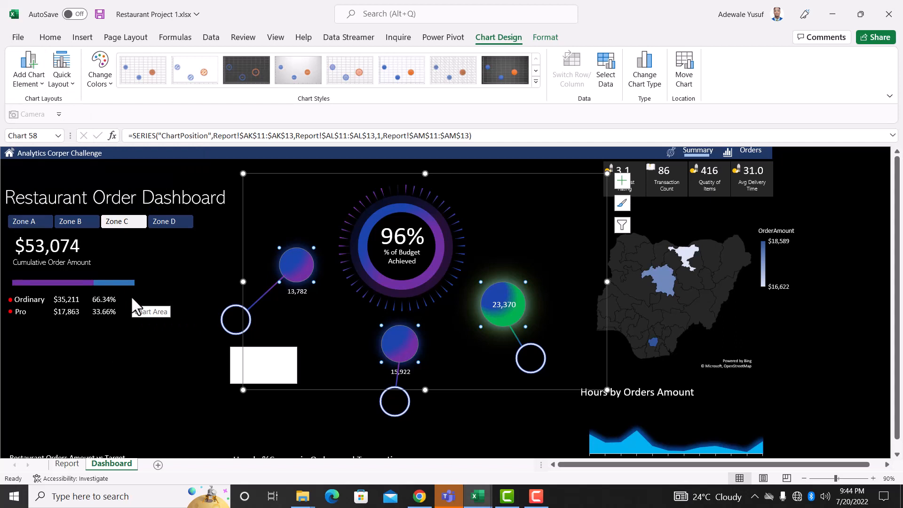
key(ctrl+z)
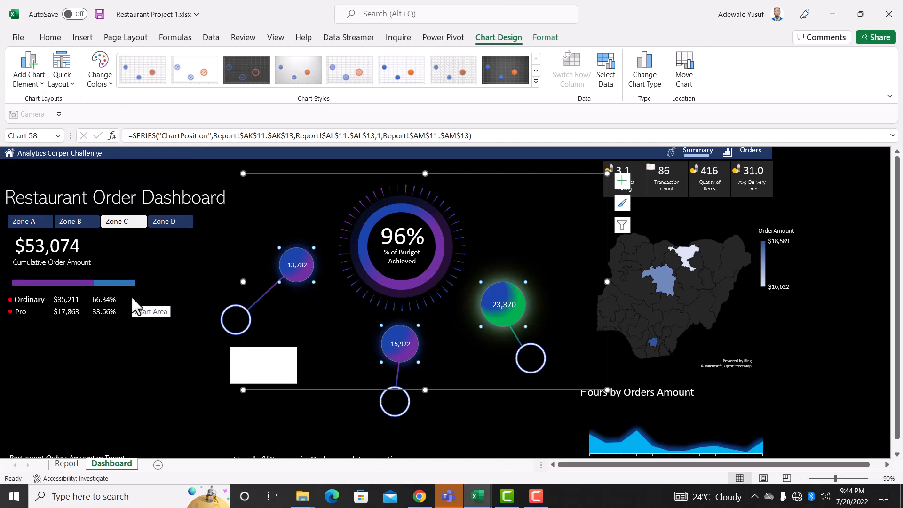
Reapply the centred position to the bubble series' data labels and reselect the series
click(40, 87)
mouse_move(74, 155)
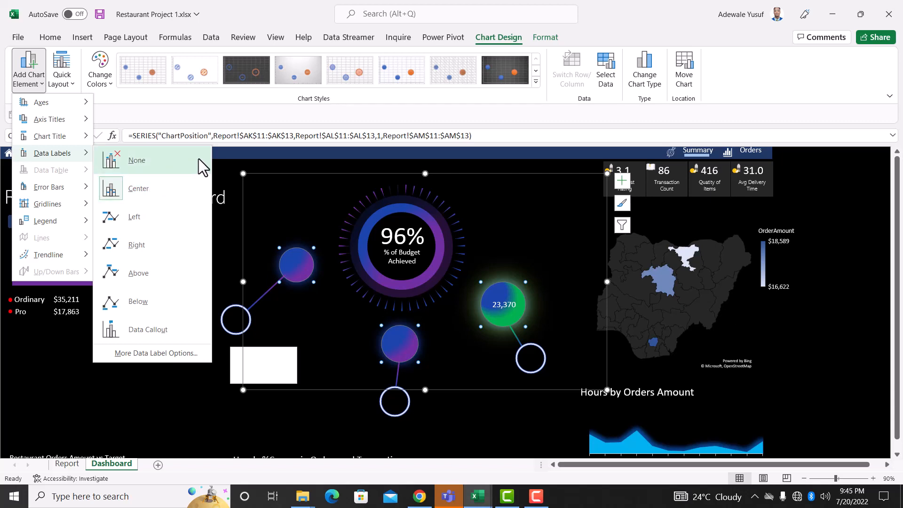
click(162, 187)
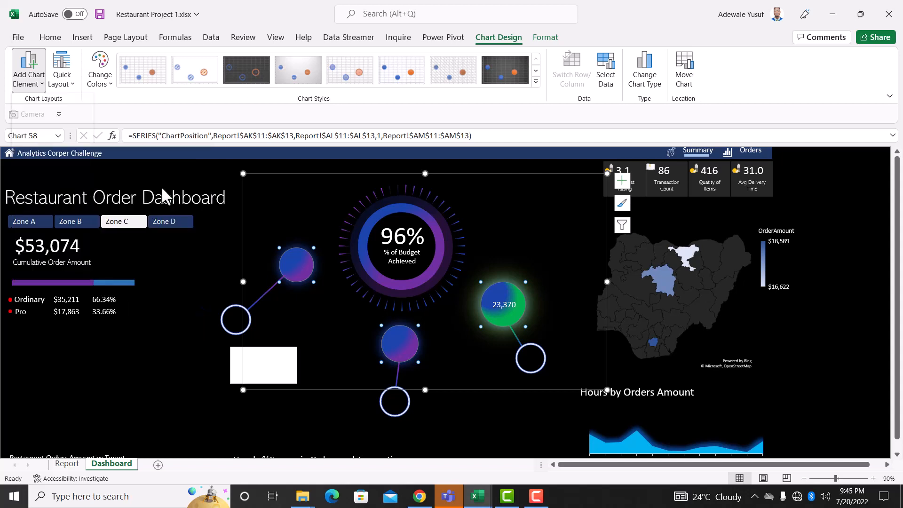
click(327, 433)
click(407, 351)
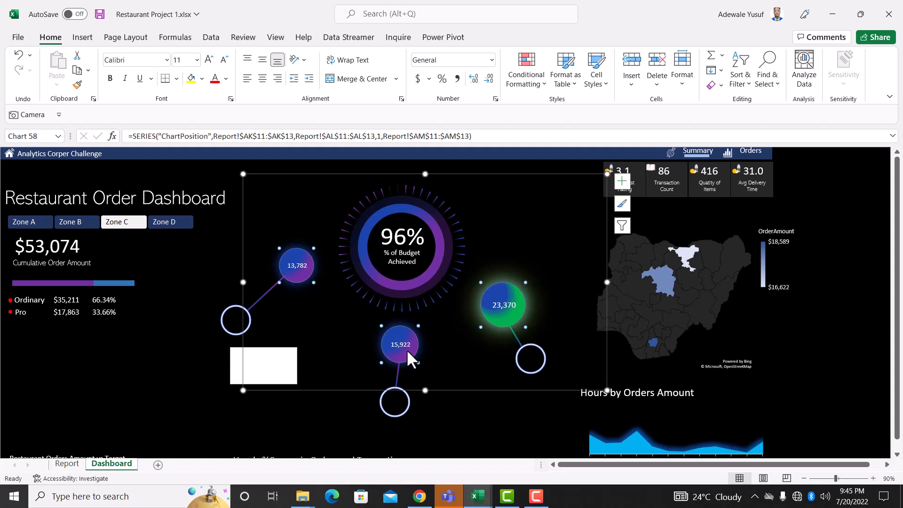
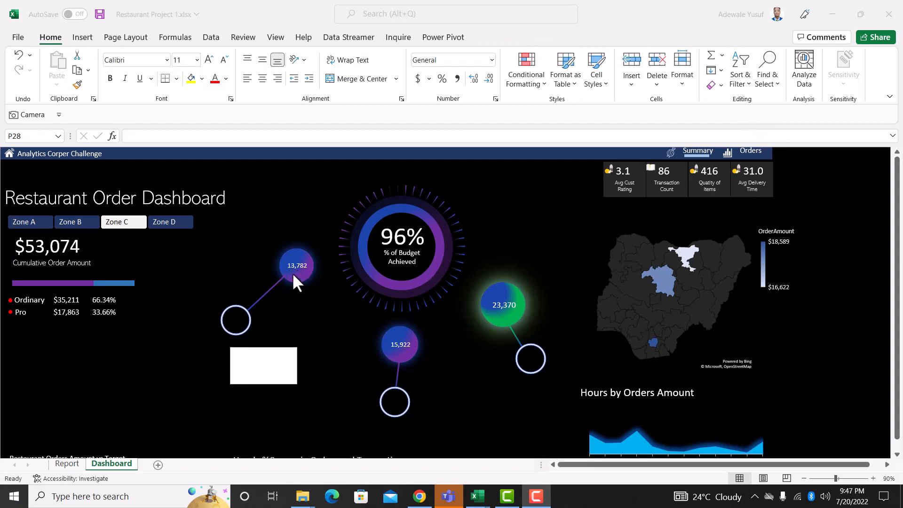
Insert a text box about 0.51" high and 1.2" wide just below the 13,782 bubble
click(85, 37)
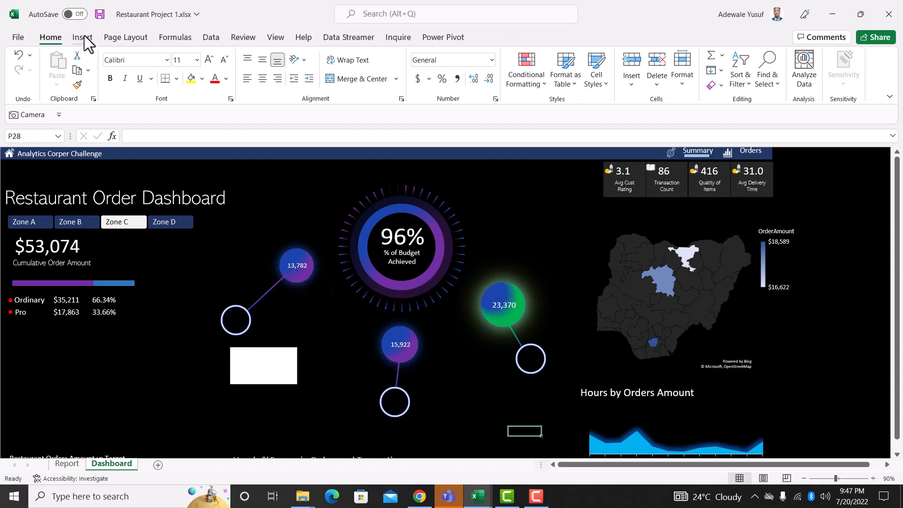
click(85, 37)
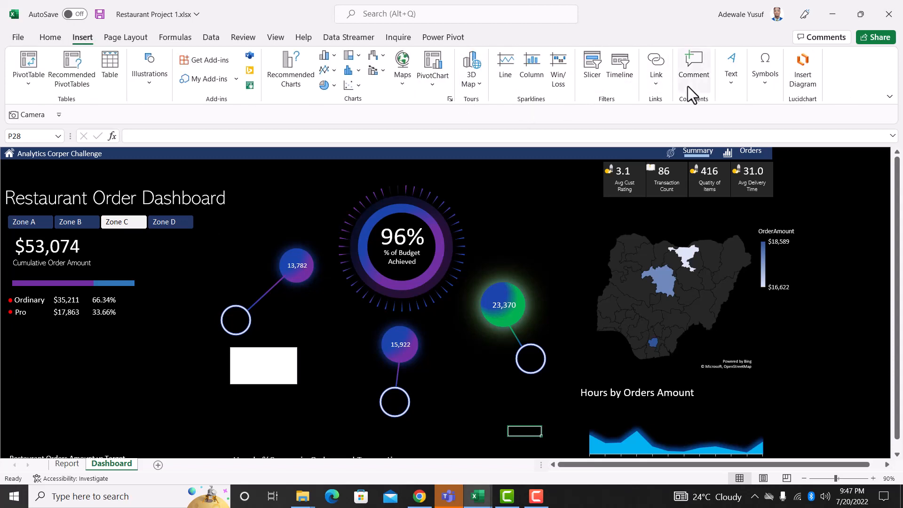
click(733, 82)
click(731, 133)
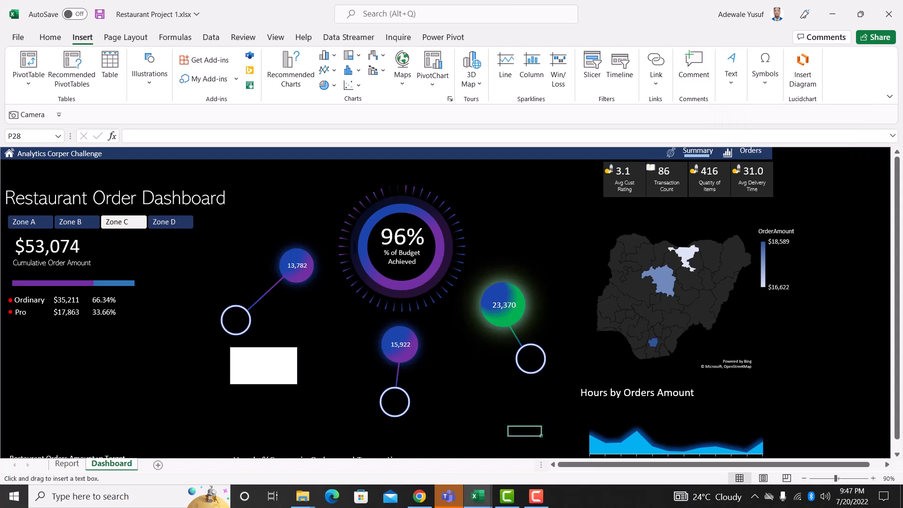
drag(280, 283, 343, 309)
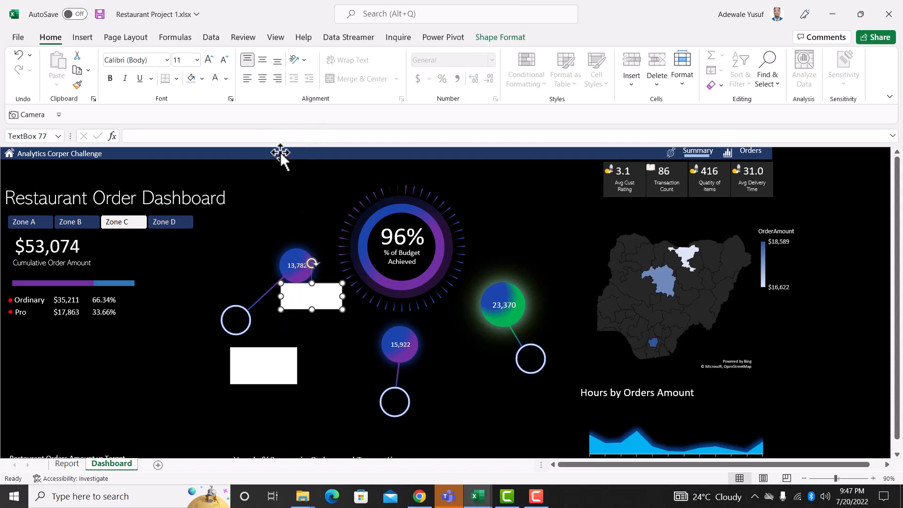
Link the new text box to the Cash on Delivery cell AF11 on the Report sheet
text(=)
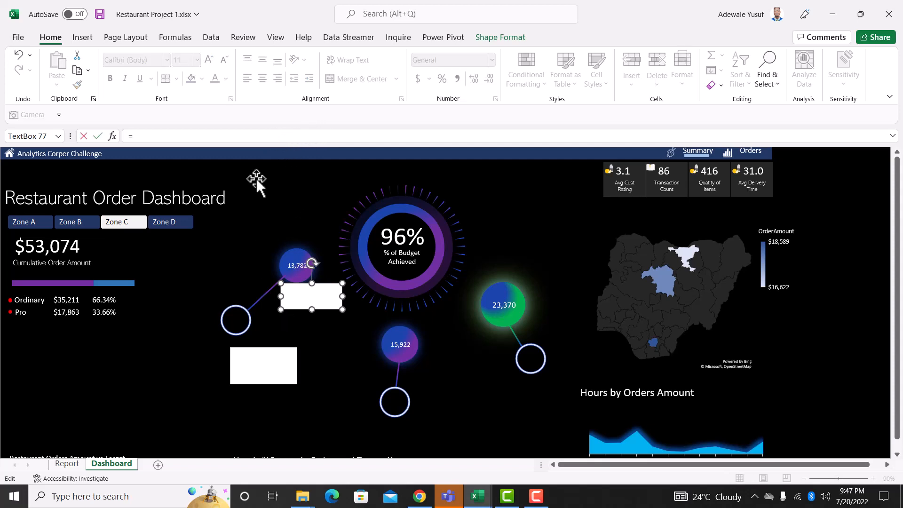
click(61, 463)
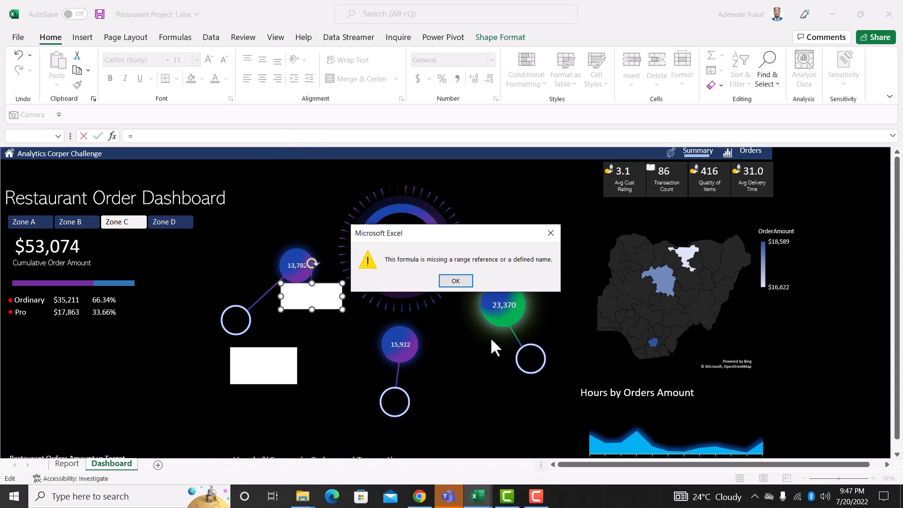
click(455, 281)
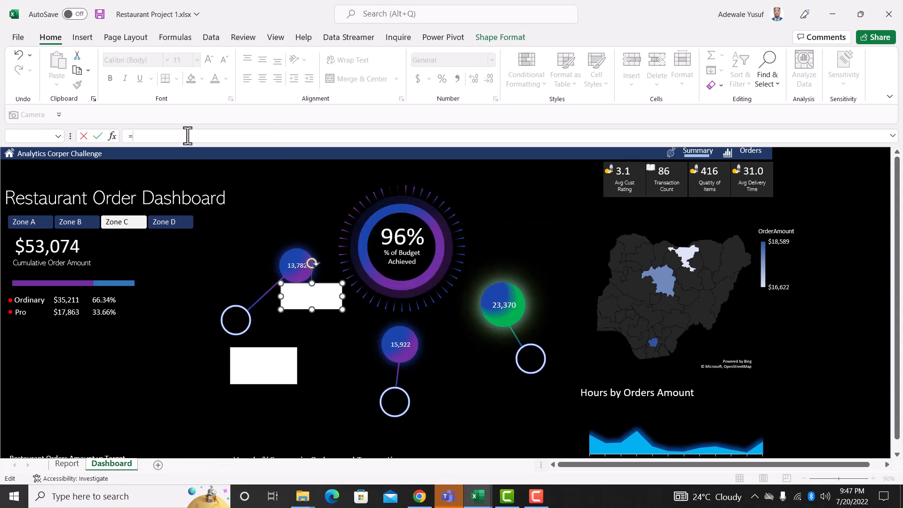
click(68, 463)
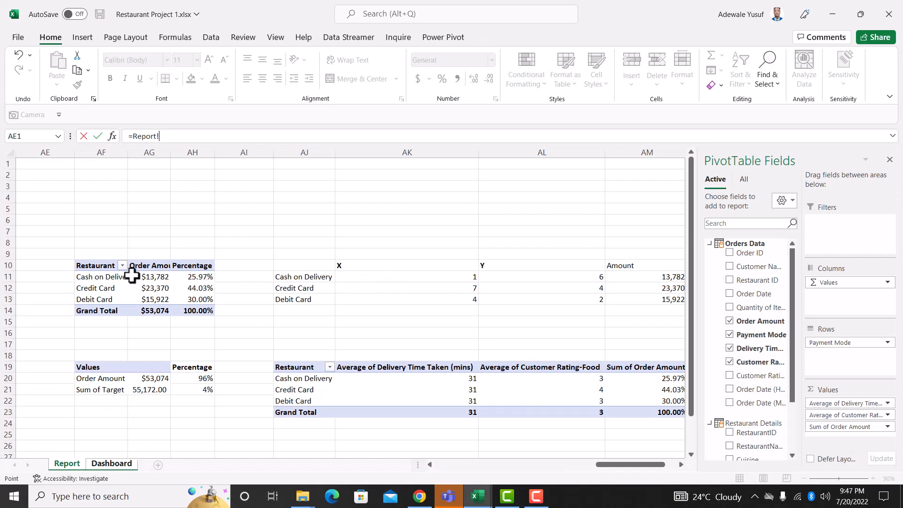
click(111, 277)
key(Return)
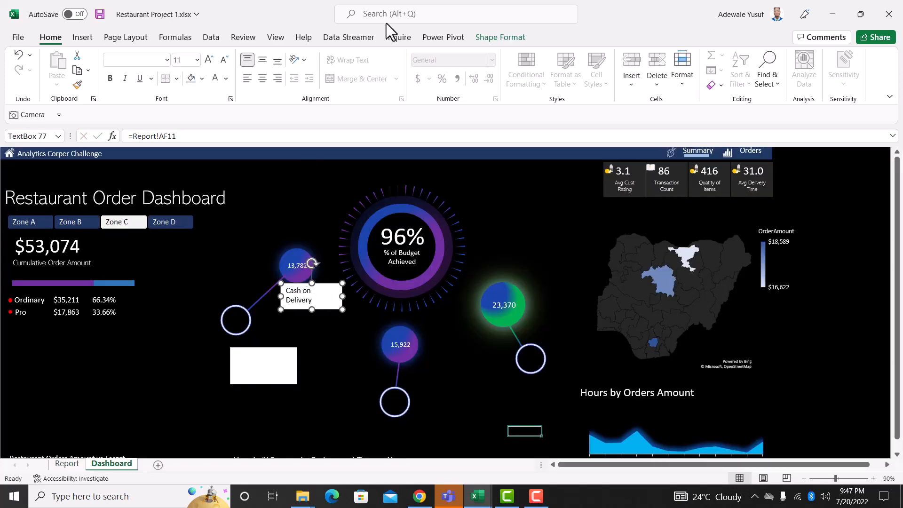
Remove the fill and the outline from the Cash on Delivery text box
click(308, 56)
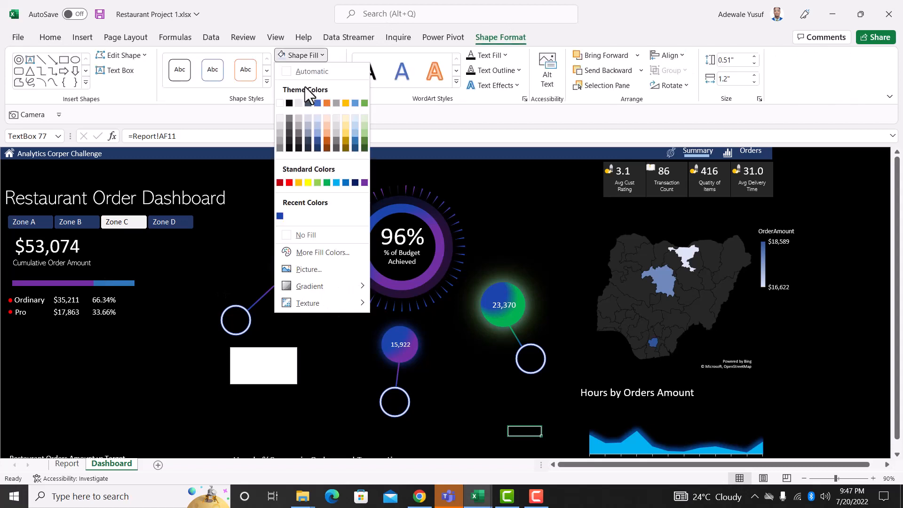
click(320, 230)
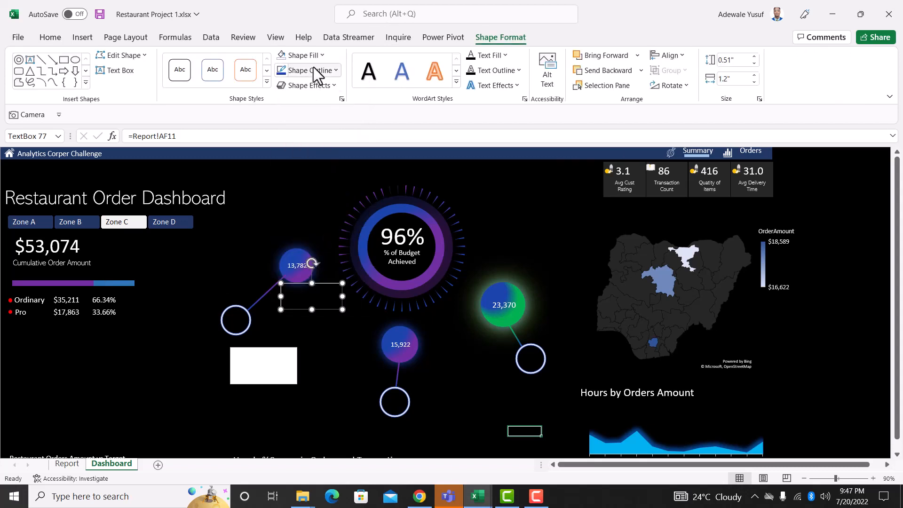
click(313, 68)
click(311, 251)
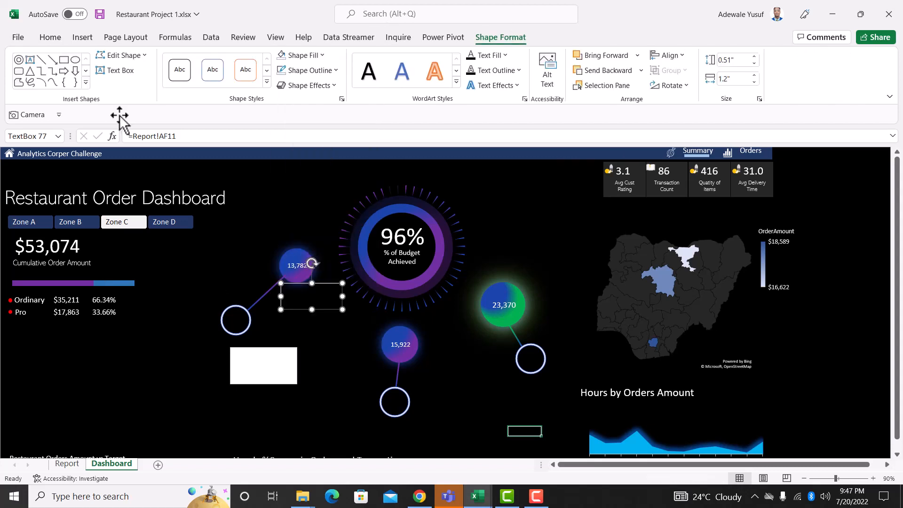
Colour the Cash on Delivery label's text white and reduce its font size to 8
click(50, 38)
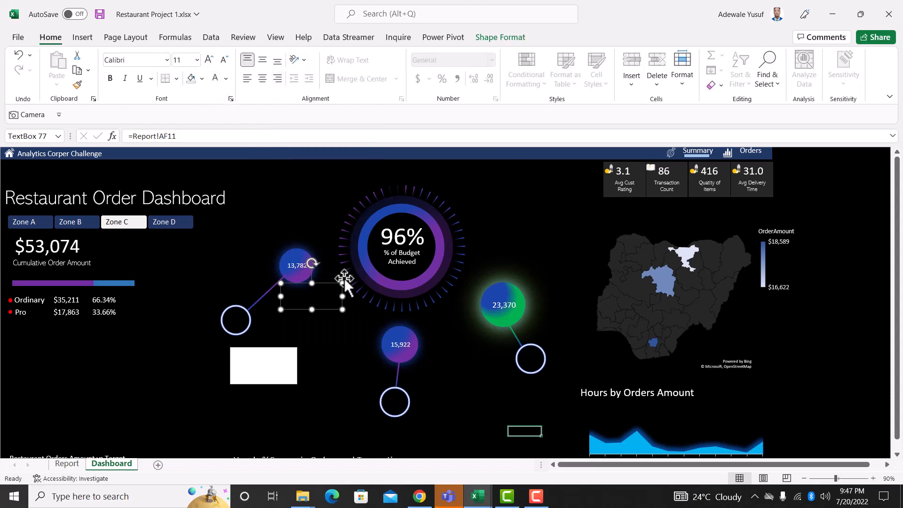
click(219, 80)
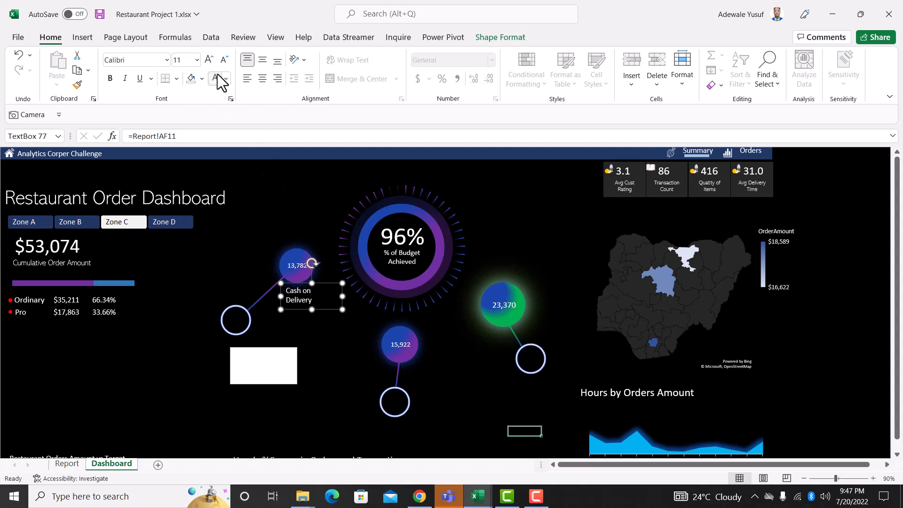
click(226, 61)
click(226, 61)
click(226, 61)
click(226, 61)
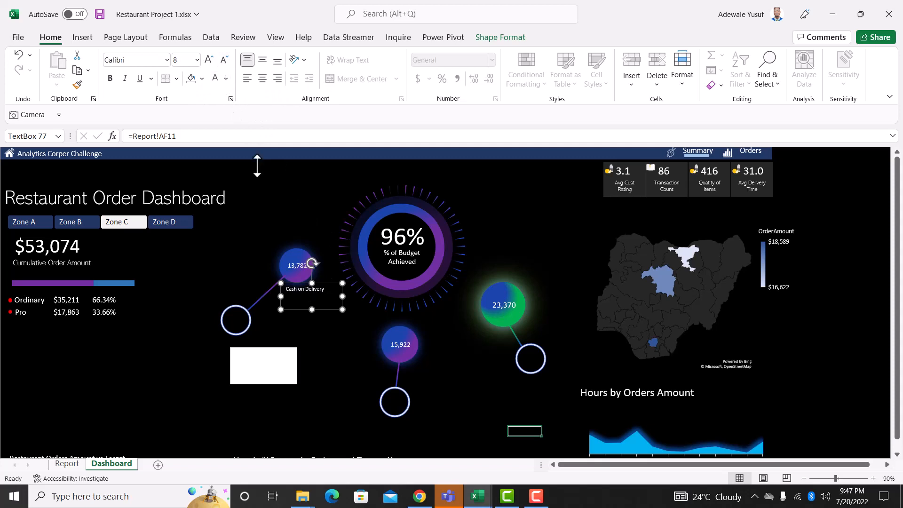
Shrink the Cash on Delivery label and fit it under the 13,782 value inside the bubble, in bold at font size 7
drag(343, 310, 313, 293)
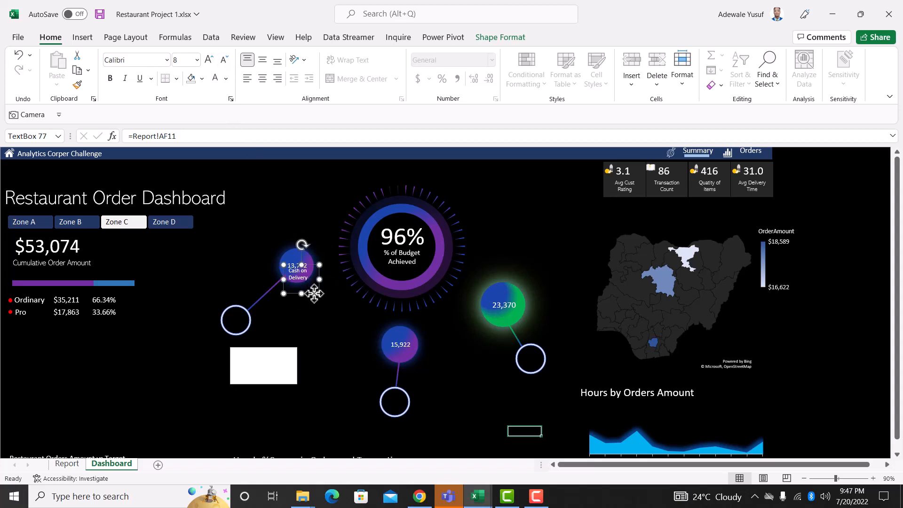
click(223, 61)
drag(315, 294, 314, 295)
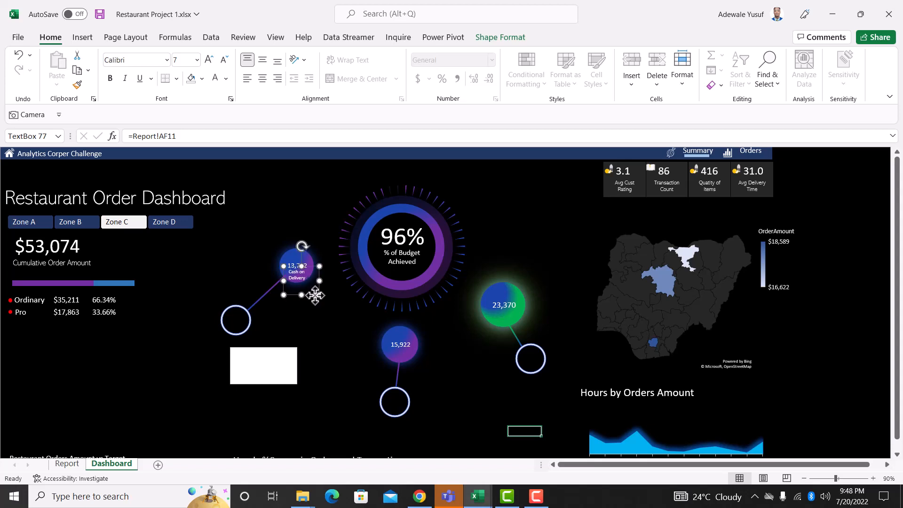
click(112, 80)
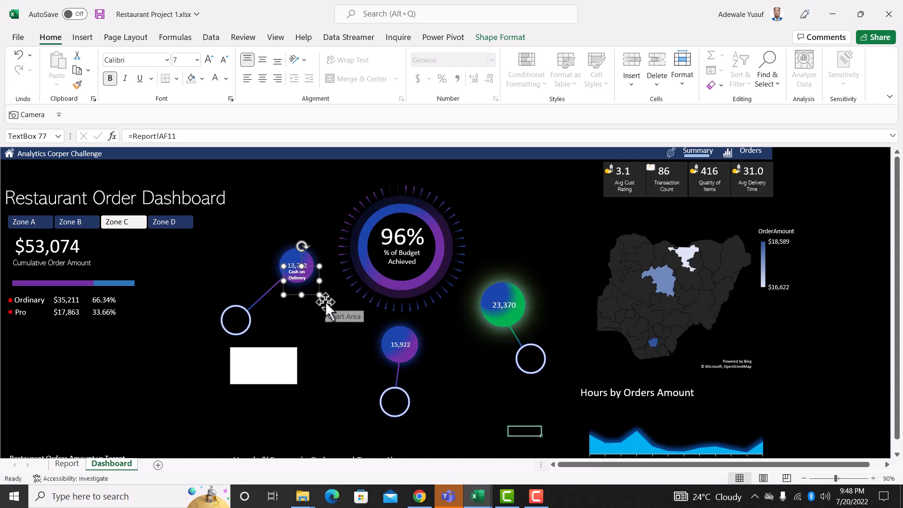
Duplicate the Cash on Delivery label onto the 15,922 bubble and link the copy to the Debit Card cell, Report!AF13
key(ctrl+d)
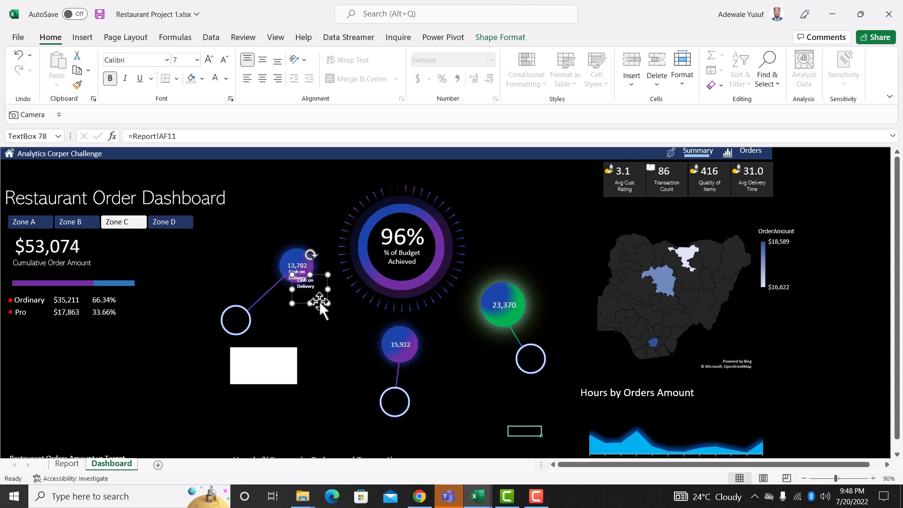
drag(319, 301, 413, 373)
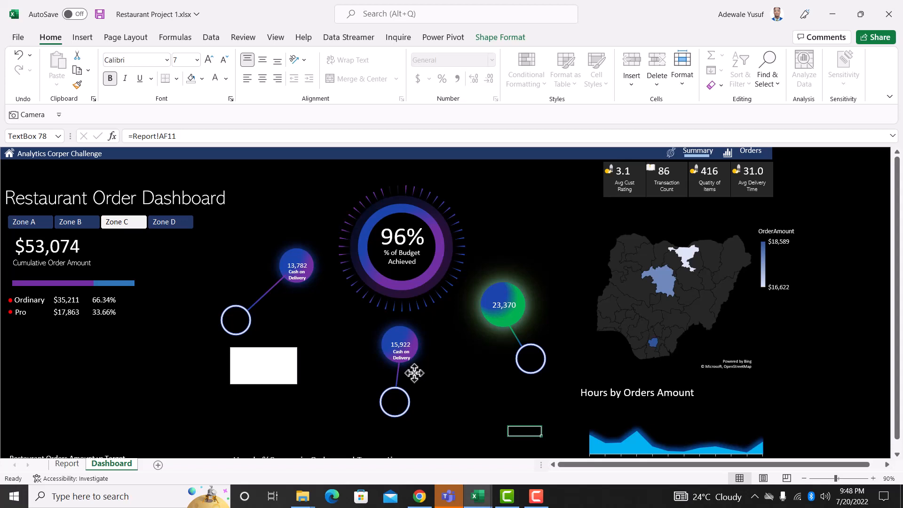
click(190, 136)
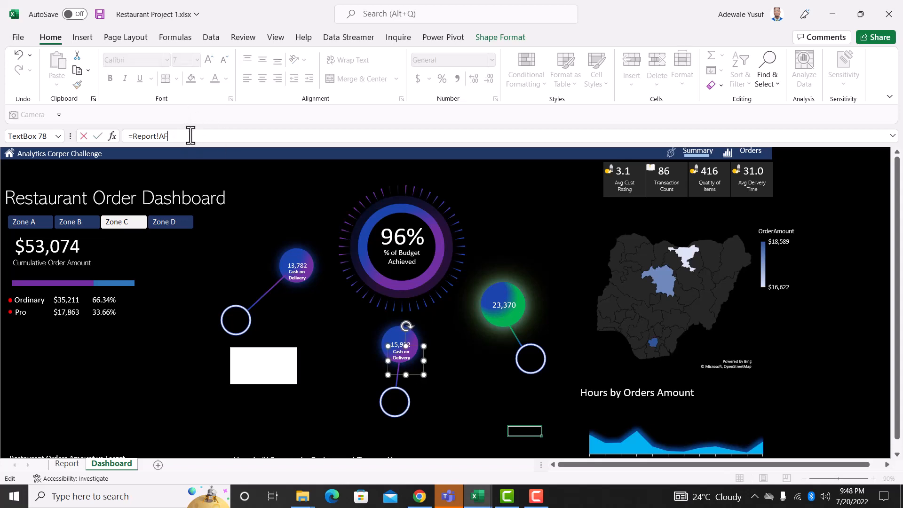
key(BackSpace)
key(BackSpace)
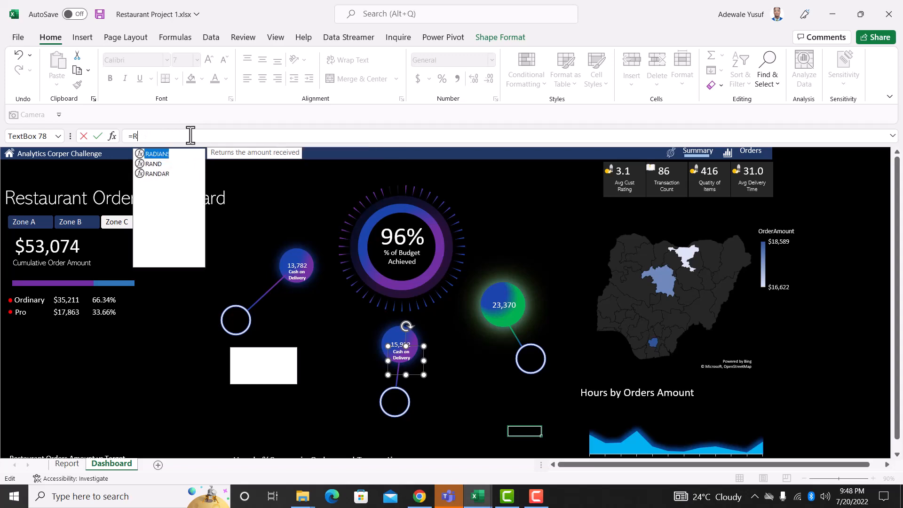
click(73, 465)
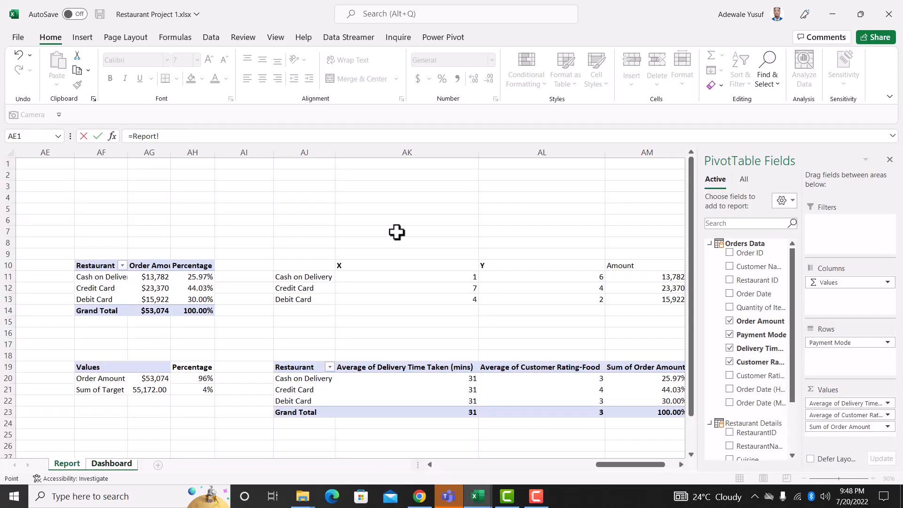
click(105, 295)
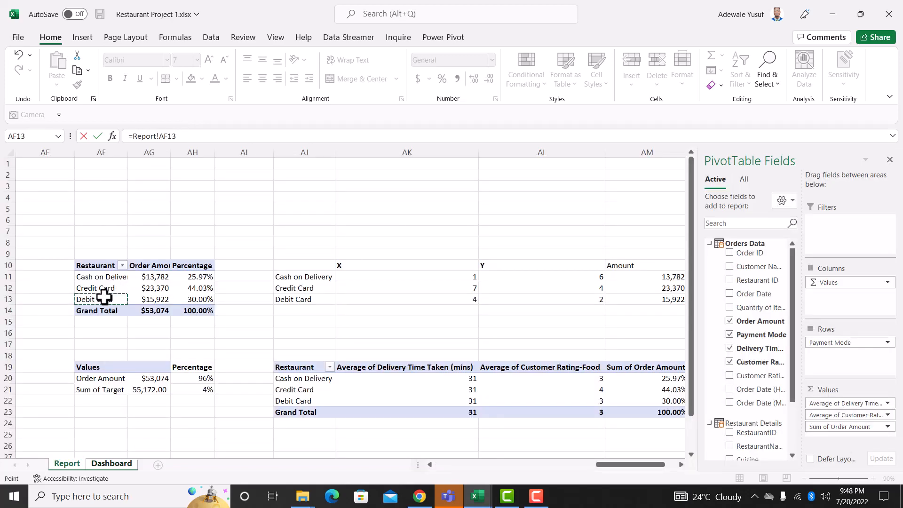
key(Return)
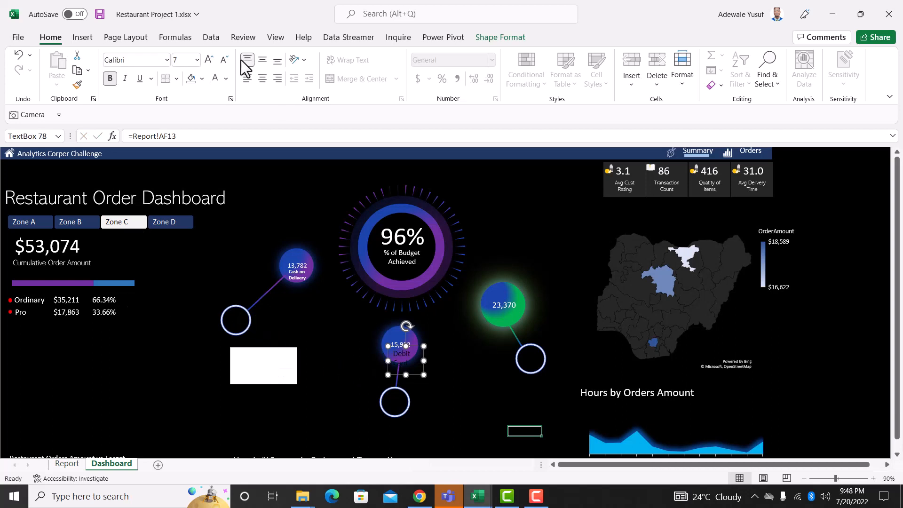
Make the Debit Card label white at font size 8 and centre it under the 15,922 value in its bubble
click(211, 79)
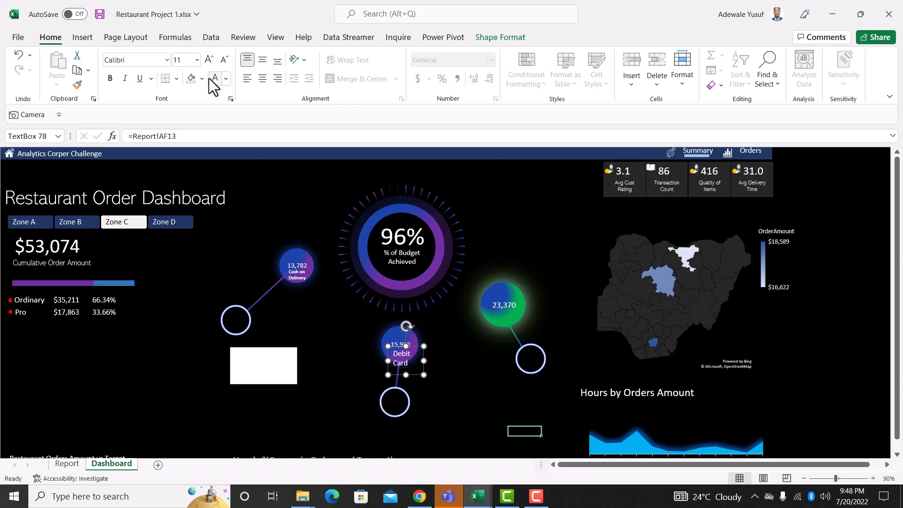
click(226, 60)
click(226, 60)
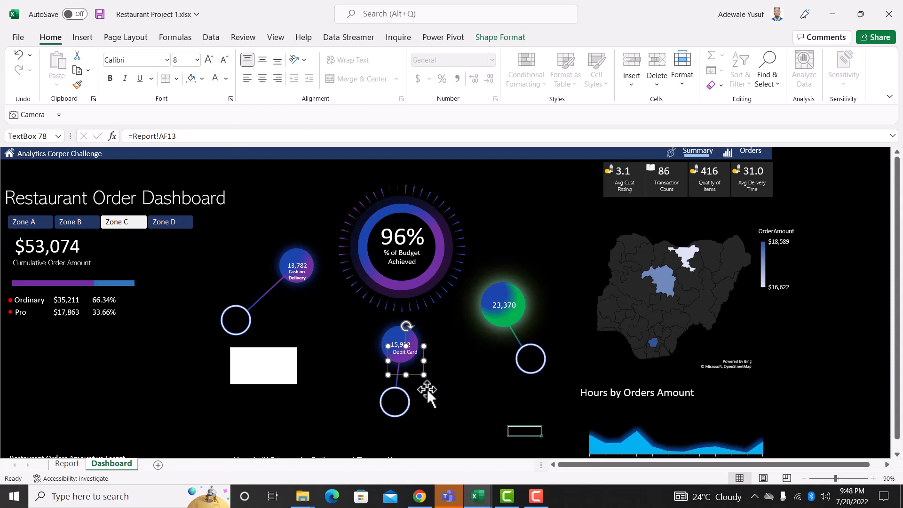
drag(422, 375, 414, 365)
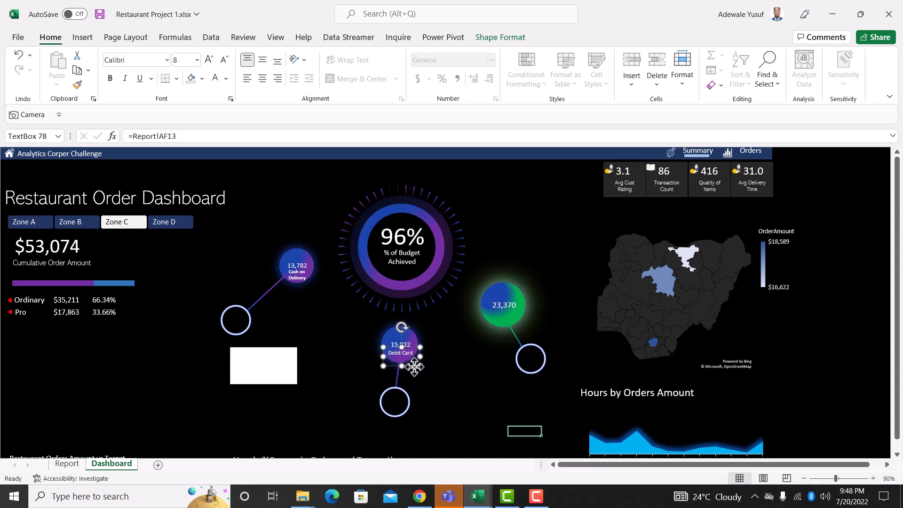
Copy the Debit Card label and place the copy under the 23,370 value in the green bubble
key(ctrl+c)
key(ctrl+v)
drag(495, 429, 497, 311)
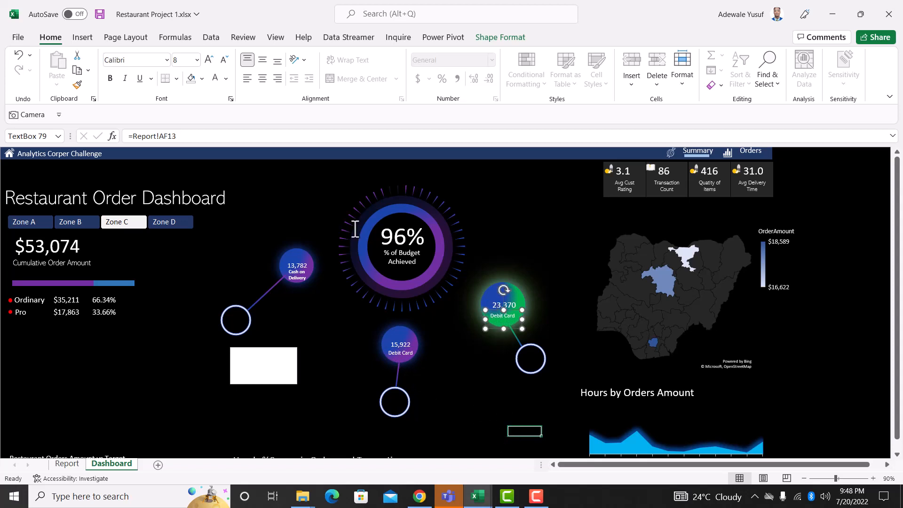
Replace the cell link of the 23,370 bubble's label with Report!AF13
click(208, 136)
key(BackSpace)
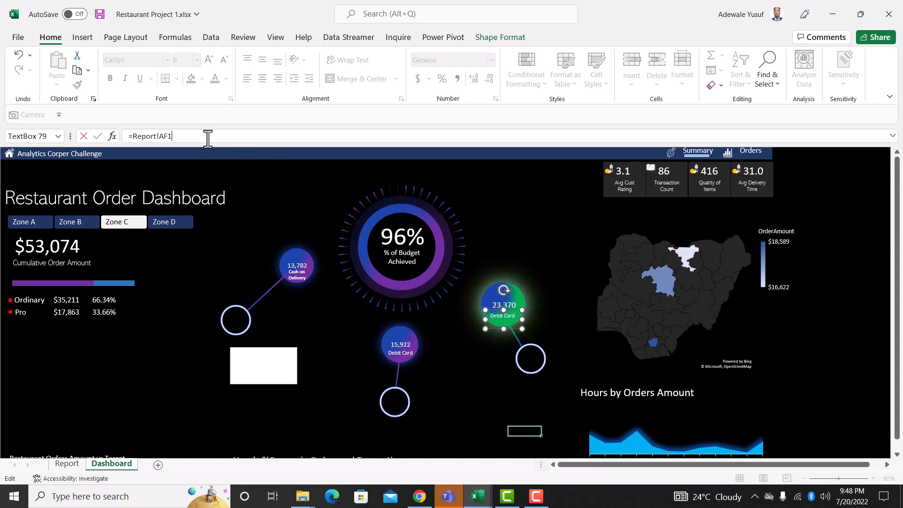
key(BackSpace)
key(BackSpace)
key(BackSpace)
key(BackSpace)
key(BackSpace)
click(77, 468)
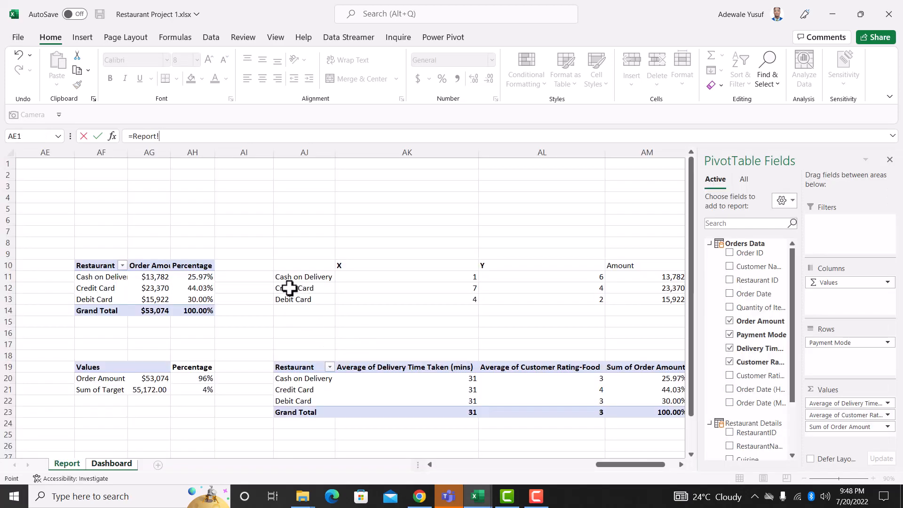
click(117, 298)
key(Return)
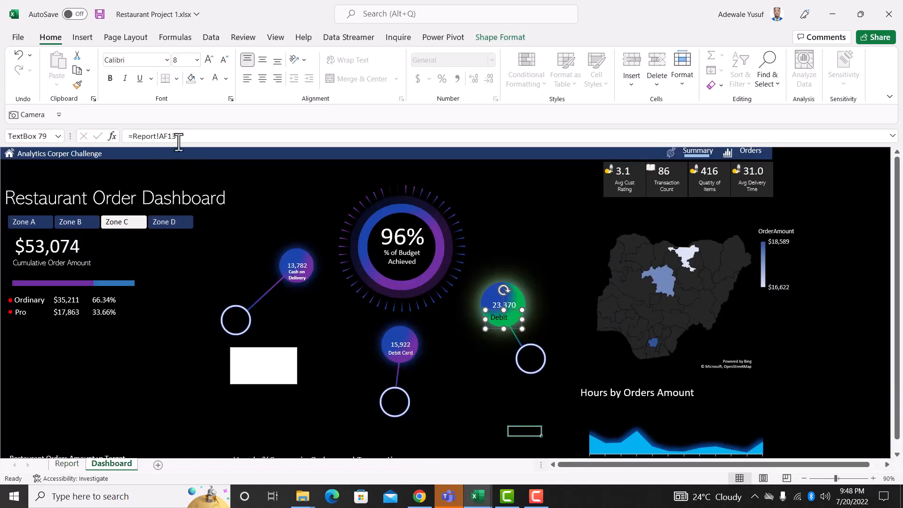
Relink the 23,370 bubble's label to the Credit Card cell, Report!AF12
drag(178, 136, 138, 139)
key(BackSpace)
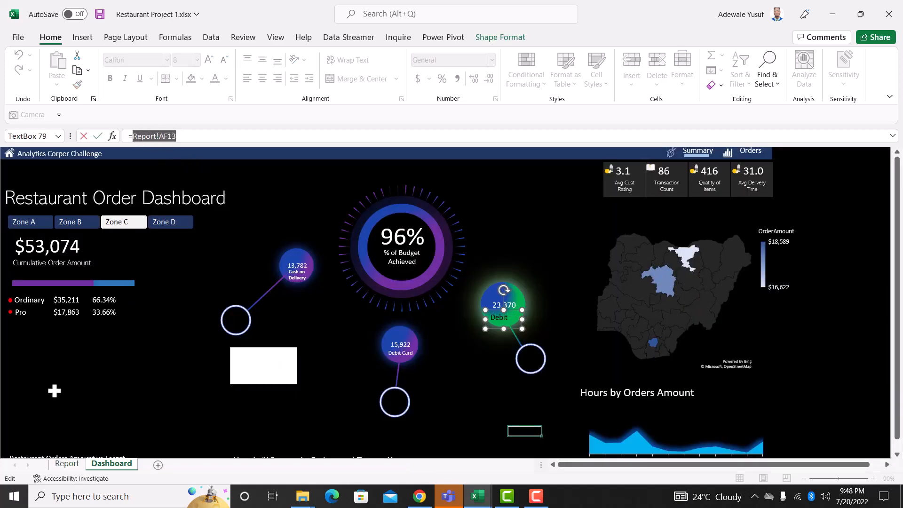
click(65, 463)
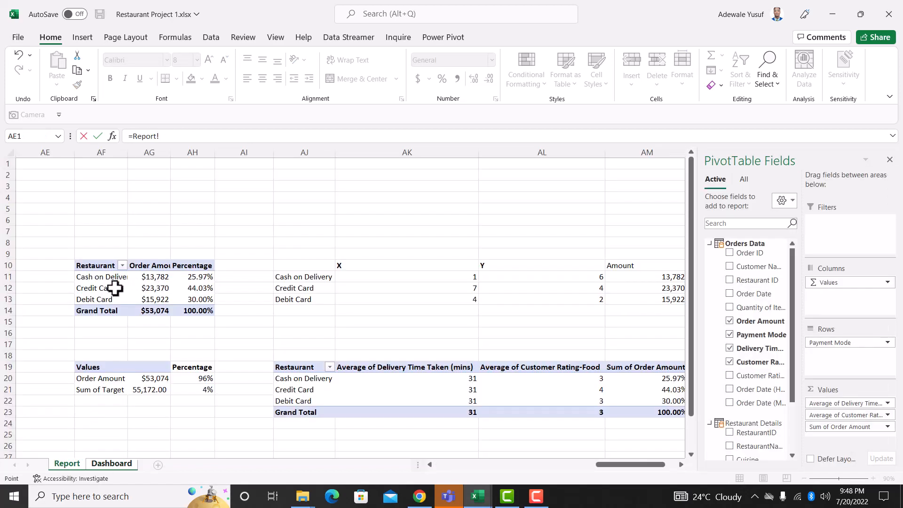
click(97, 288)
key(Return)
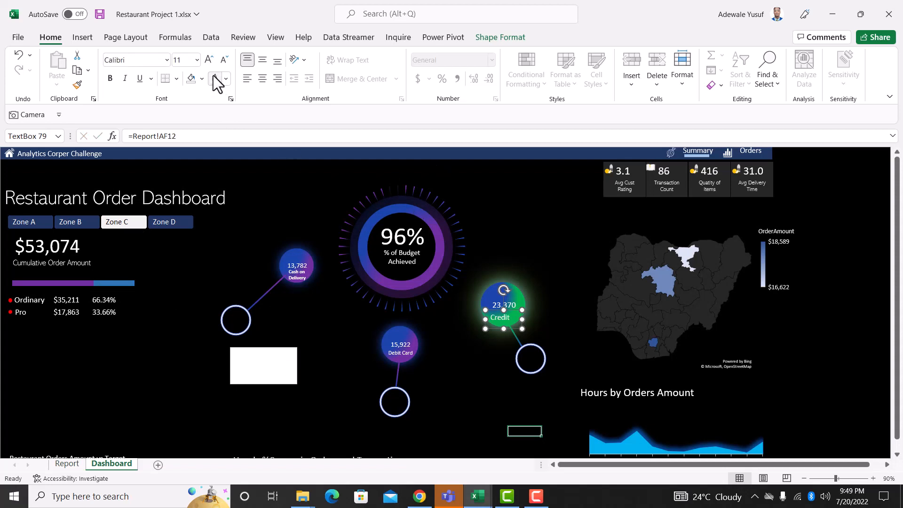
Reduce the Credit Card label in the green bubble to font size 8
click(227, 60)
click(227, 60)
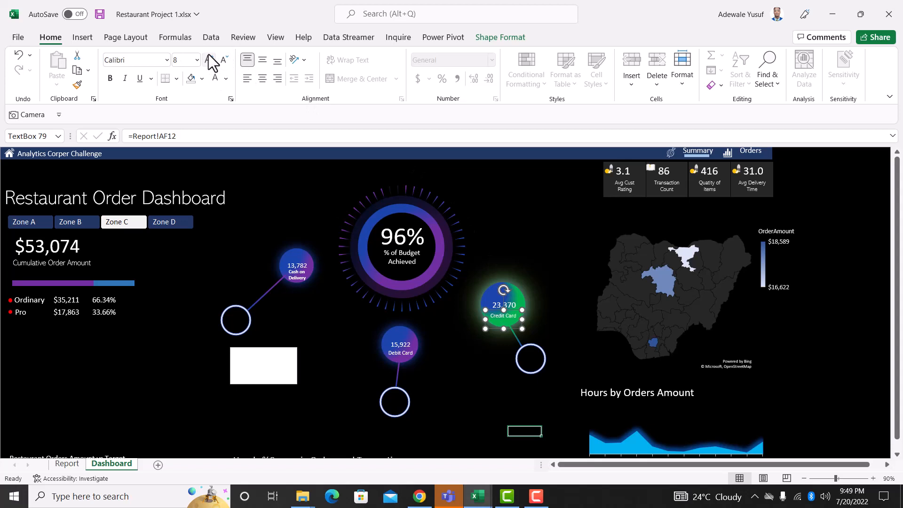
click(517, 227)
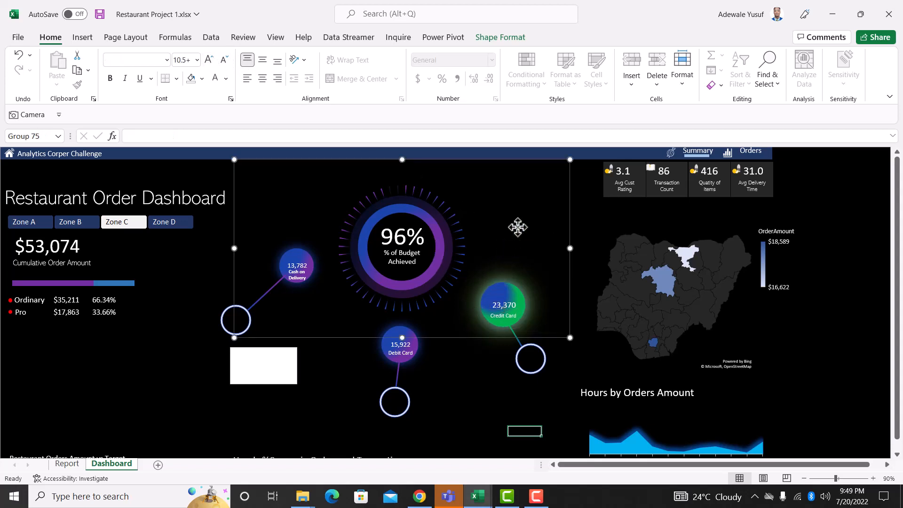
Link the blank white text box to the Cash on Delivery order percentage in Report!AM20
click(269, 370)
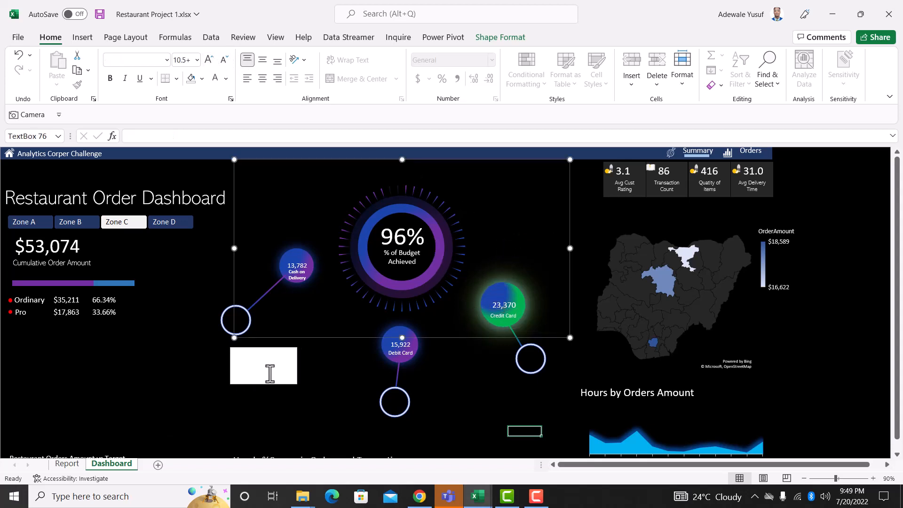
click(193, 139)
text(=)
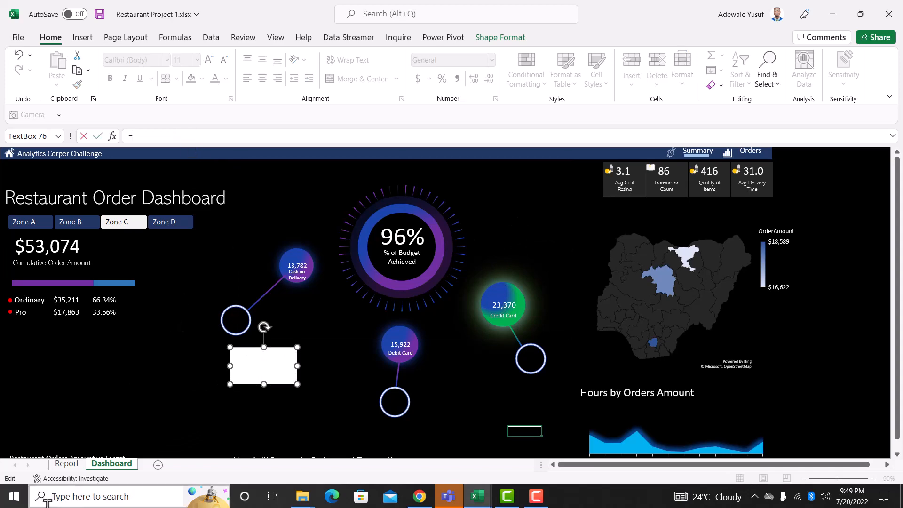
click(65, 463)
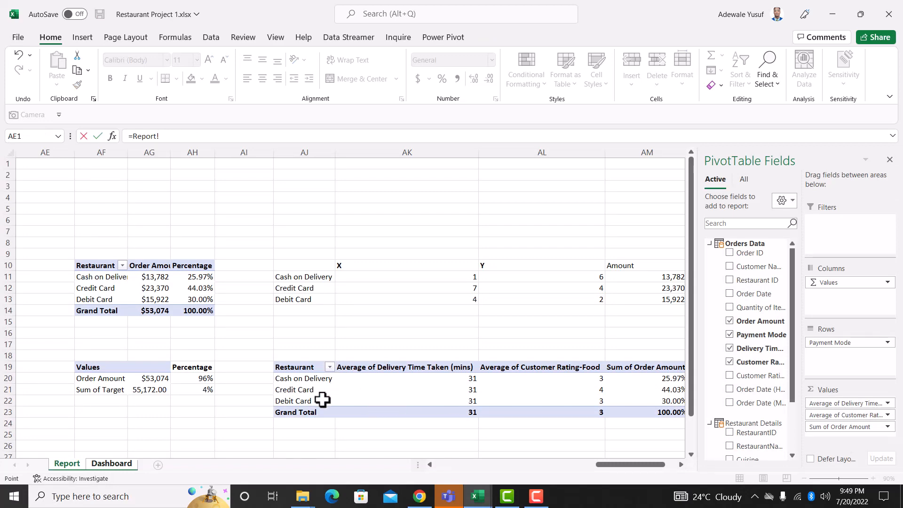
click(662, 381)
key(Return)
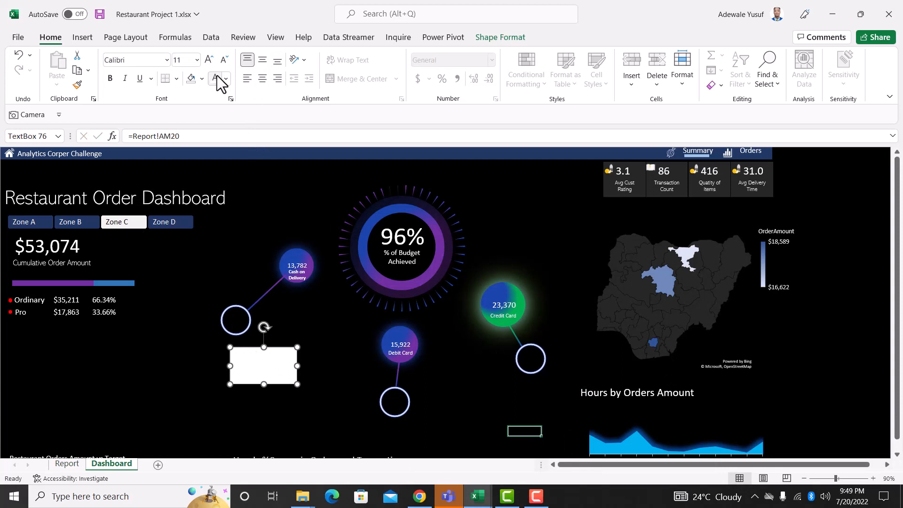
Remove the linked text box's fill and outline, shrink it to about 0.36" by 0.79" and place it in the Cash on Delivery ring
click(503, 38)
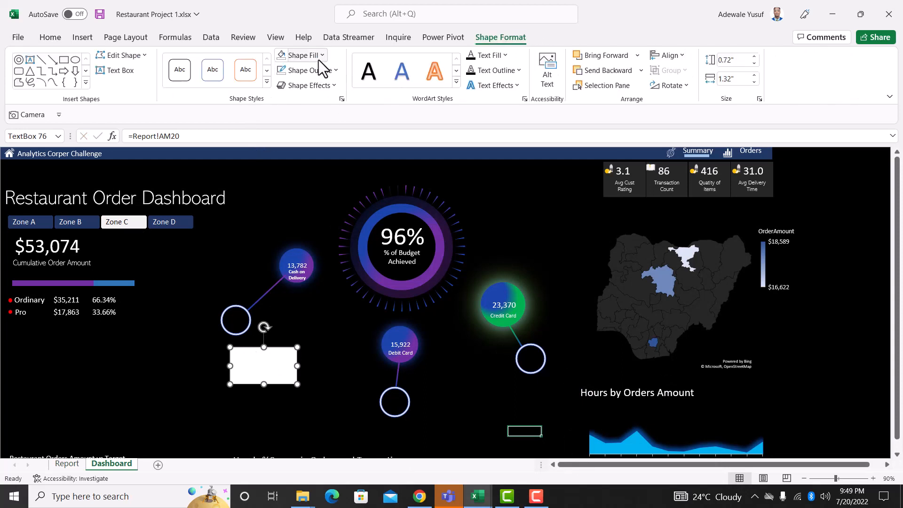
click(319, 56)
click(312, 235)
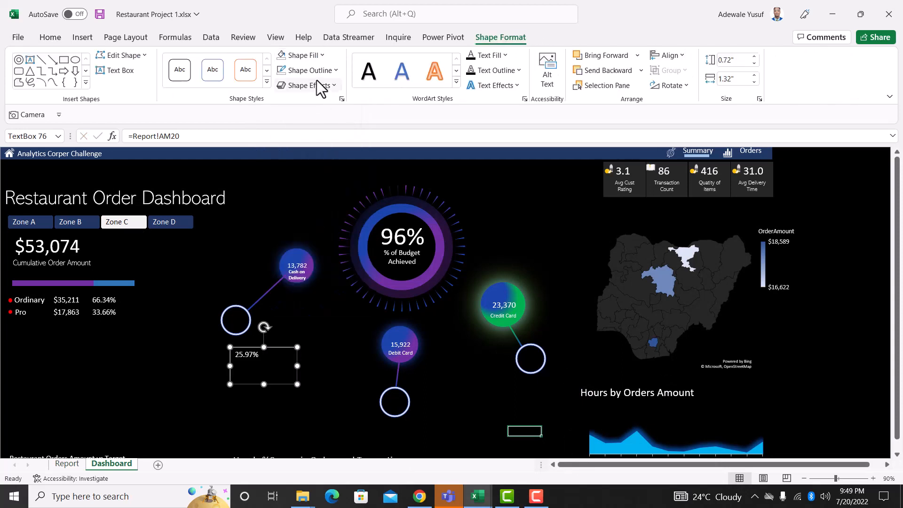
click(308, 70)
click(313, 256)
drag(297, 384, 254, 331)
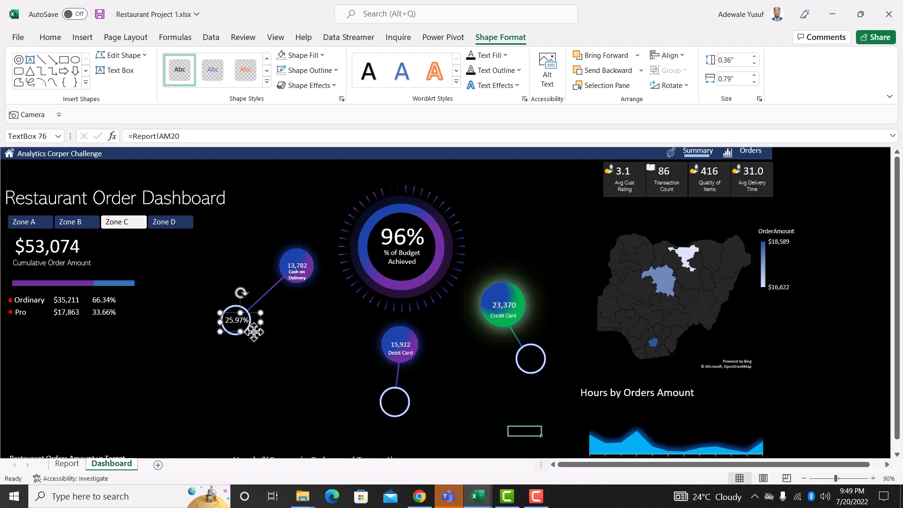
Format the Report pivot table's Sum of Order Amount percentages with 0 decimal places and return to the Dashboard sheet
click(75, 464)
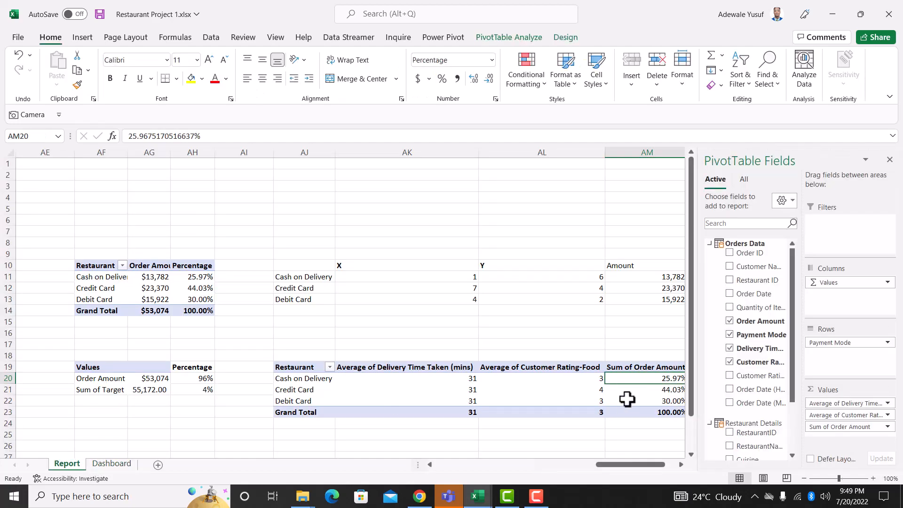
right_click(645, 390)
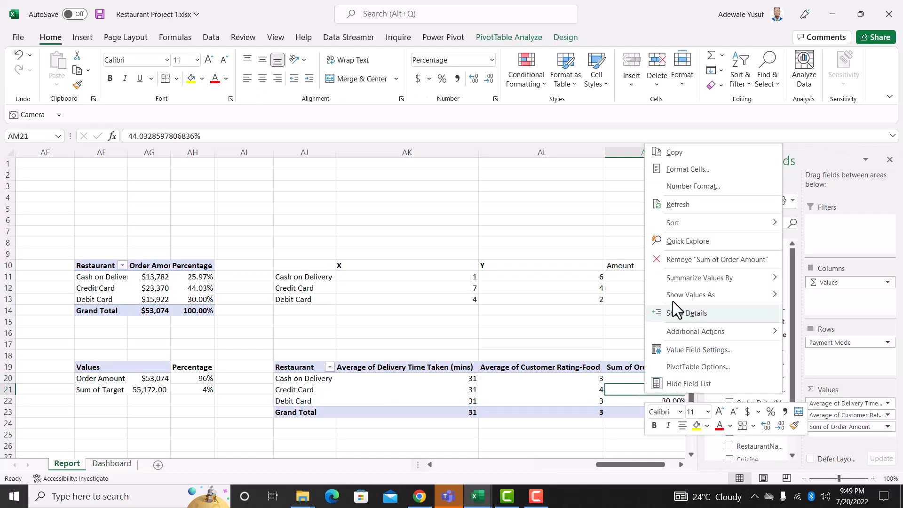
click(689, 187)
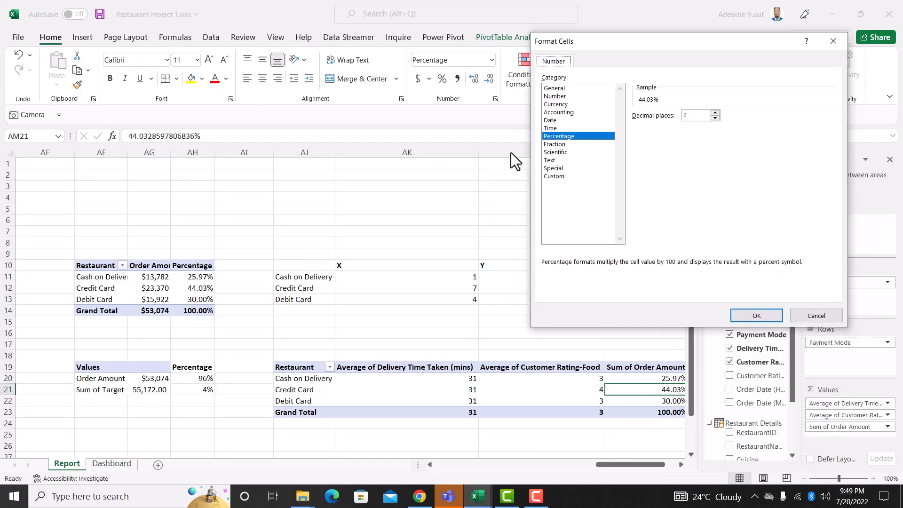
click(715, 118)
click(715, 118)
click(757, 318)
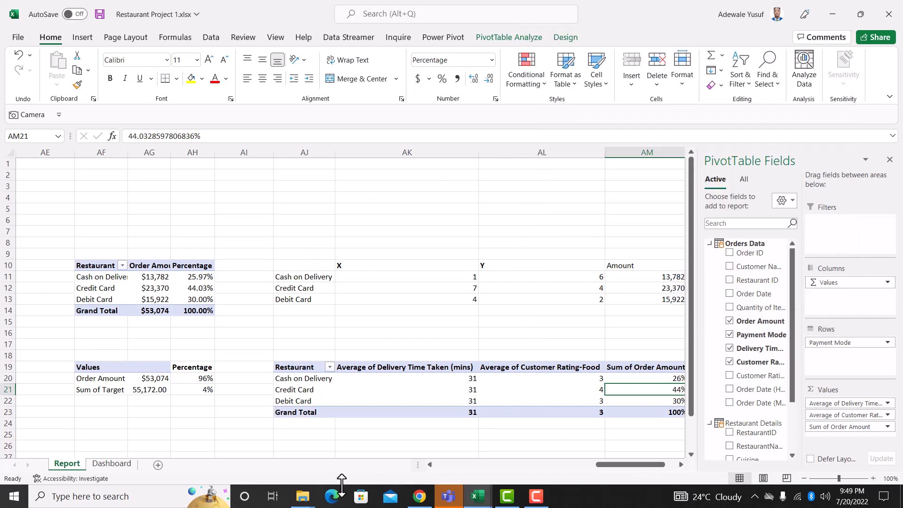
click(128, 462)
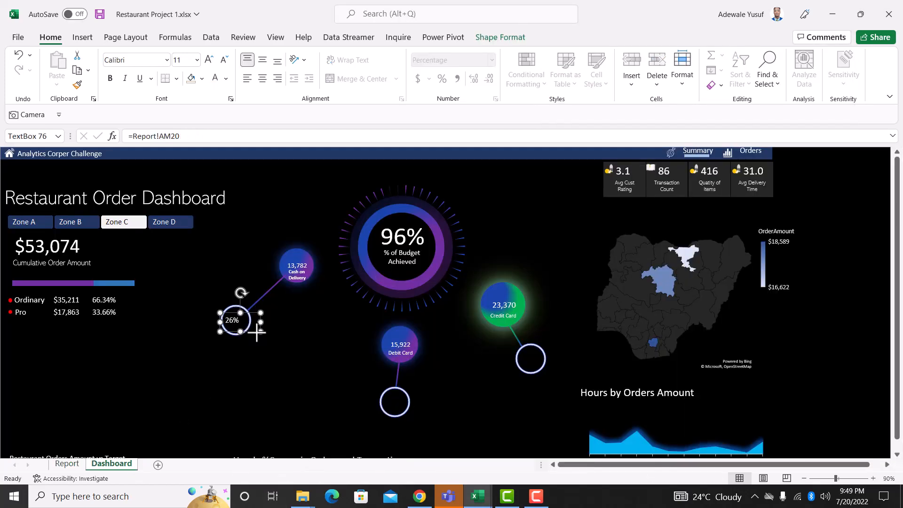
Duplicate the percentage label into the ring below the Debit Card bubble and link the copy to Report!AM22
drag(260, 331, 401, 409)
key(ctrl+d)
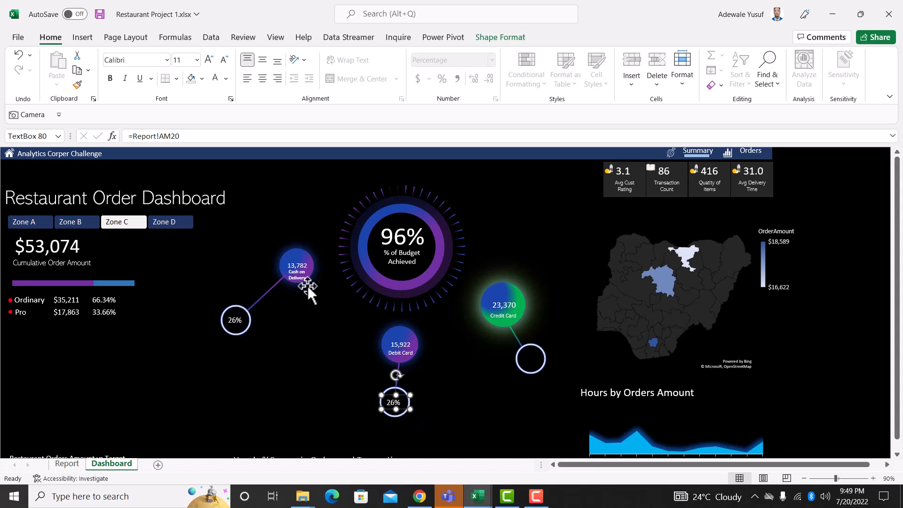
click(187, 136)
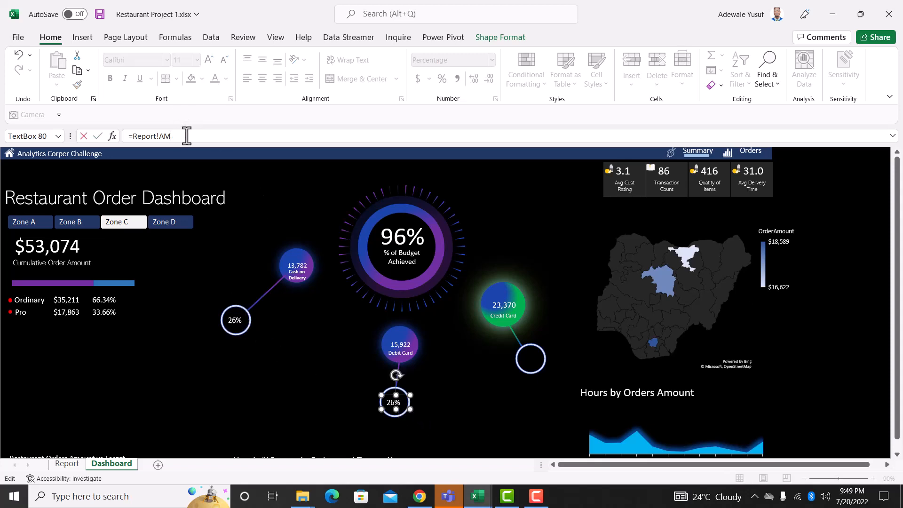
key(BackSpace)
key(BackSpace)
key(BackSpace)
key(BackSpace)
click(70, 464)
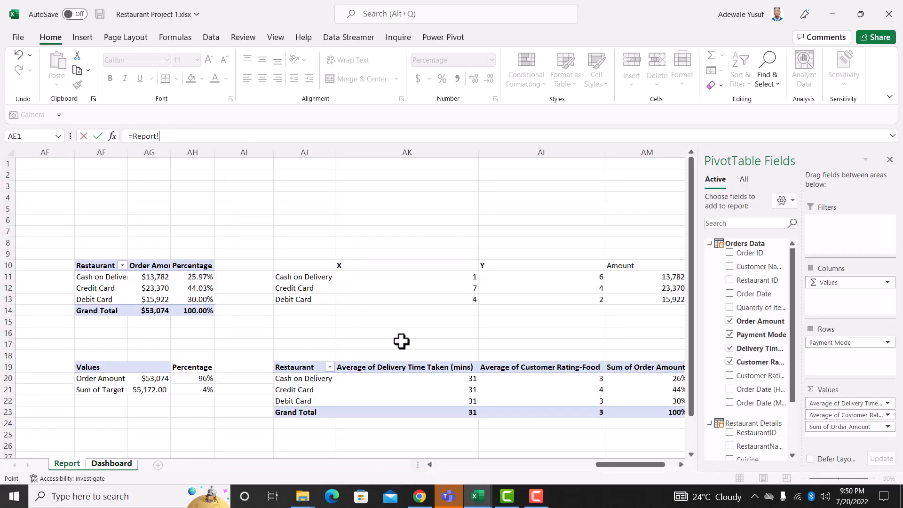
click(668, 402)
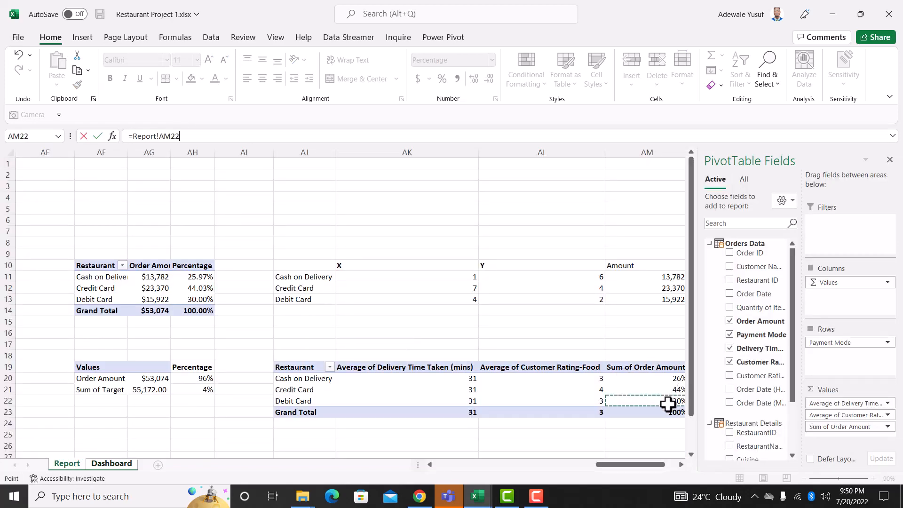
key(Return)
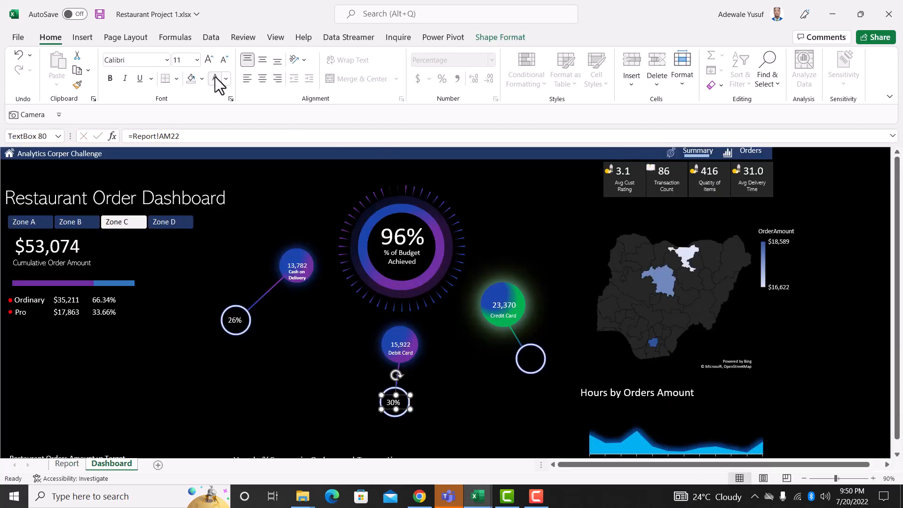
Duplicate the Debit Card percentage label and place the copy inside the ring below the Credit Card bubble
key(ctrl+d)
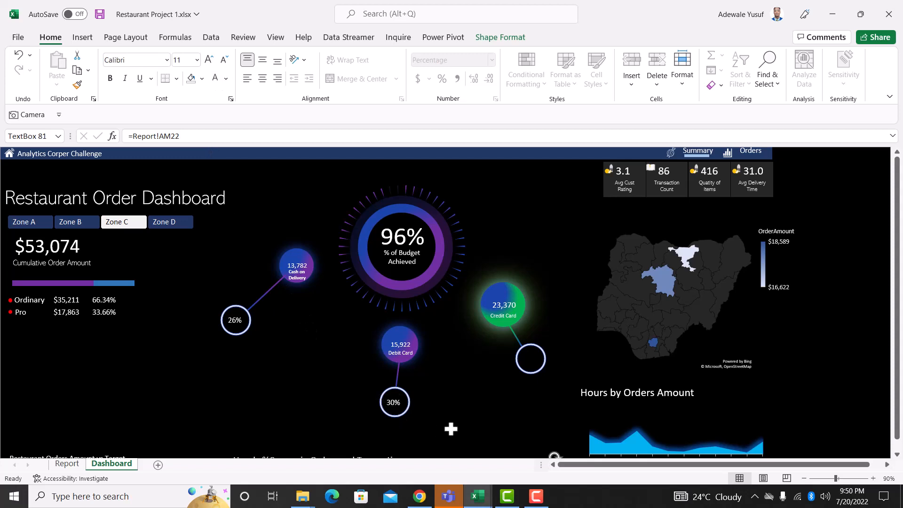
scroll(546, 426, down, 1)
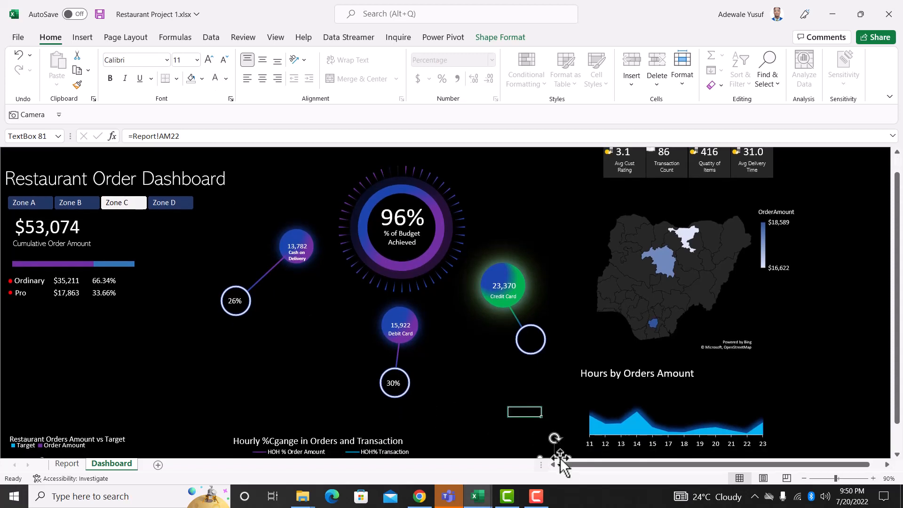
drag(559, 457, 540, 332)
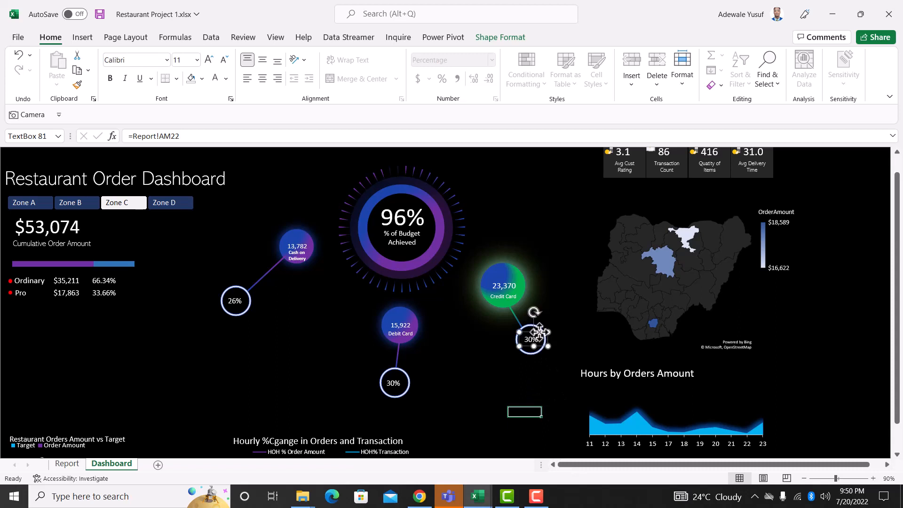
Replace the cell link of the Credit Card ring's percentage label with Report!AM21
click(221, 135)
key(BackSpace)
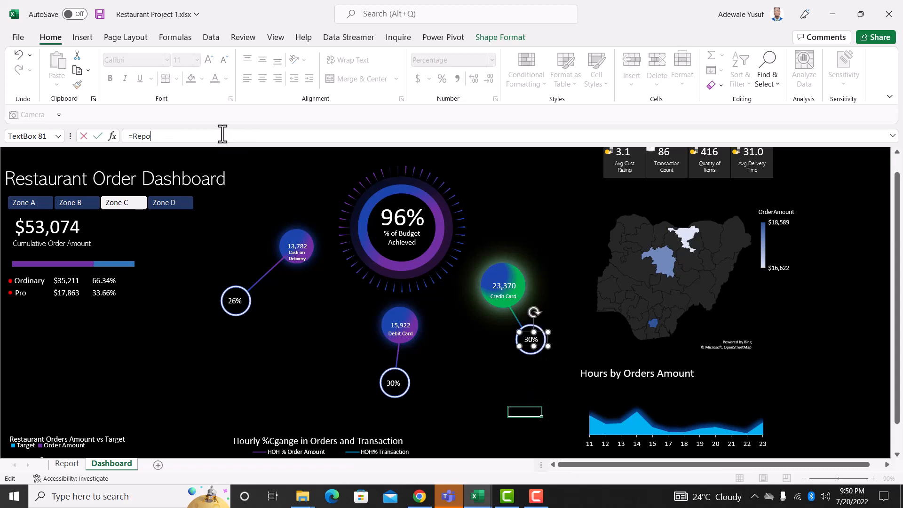
key(BackSpace)
key(BackSpace)
key(BackSpace)
click(70, 462)
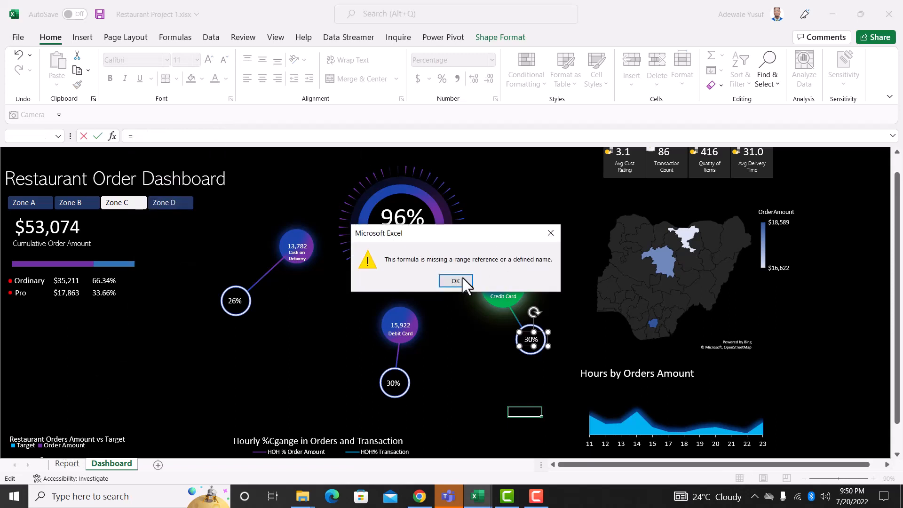
click(455, 281)
click(77, 462)
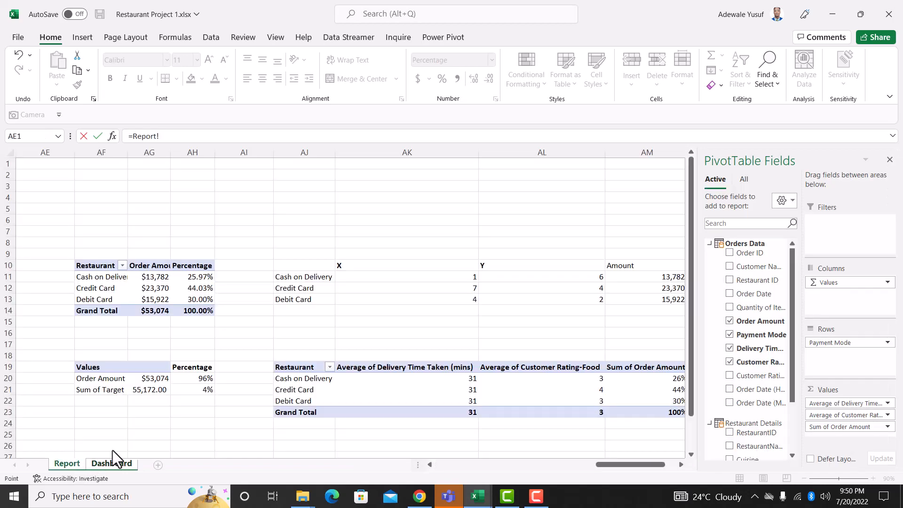
click(676, 389)
key(Return)
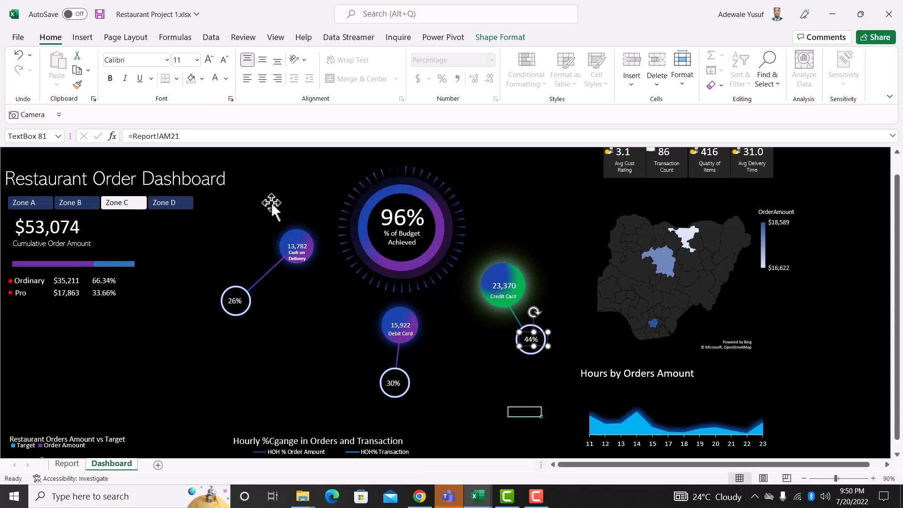
click(553, 222)
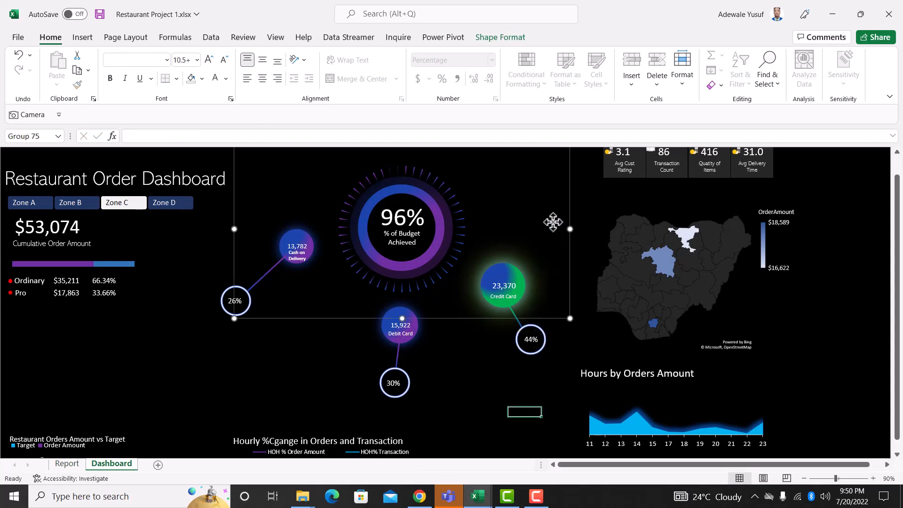
click(450, 378)
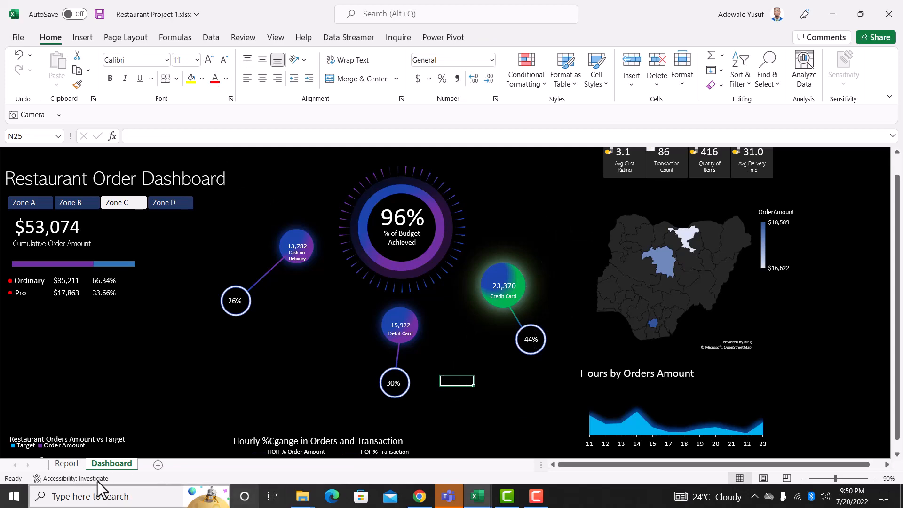
Narrow columns AK and AL on the Report sheet, which hold the average delivery time and customer rating
click(67, 464)
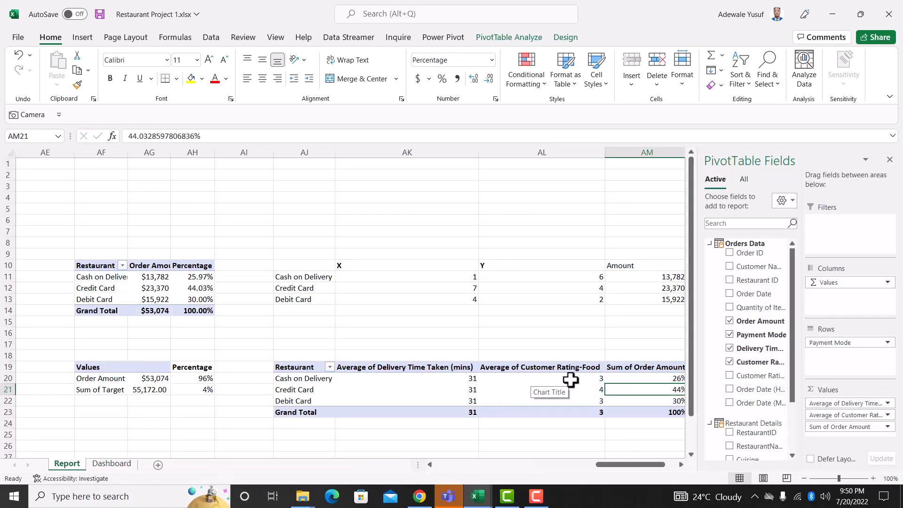
mouse_move(585, 373)
drag(478, 157, 436, 156)
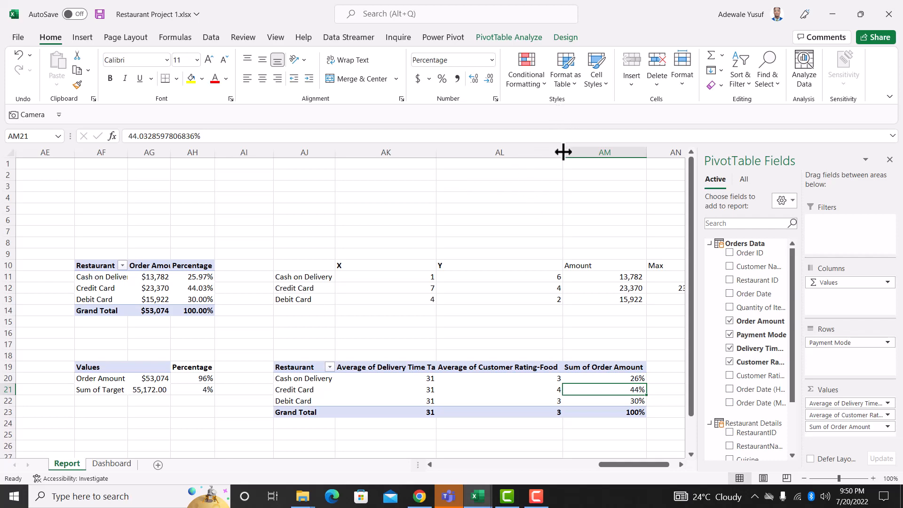
drag(562, 152, 526, 158)
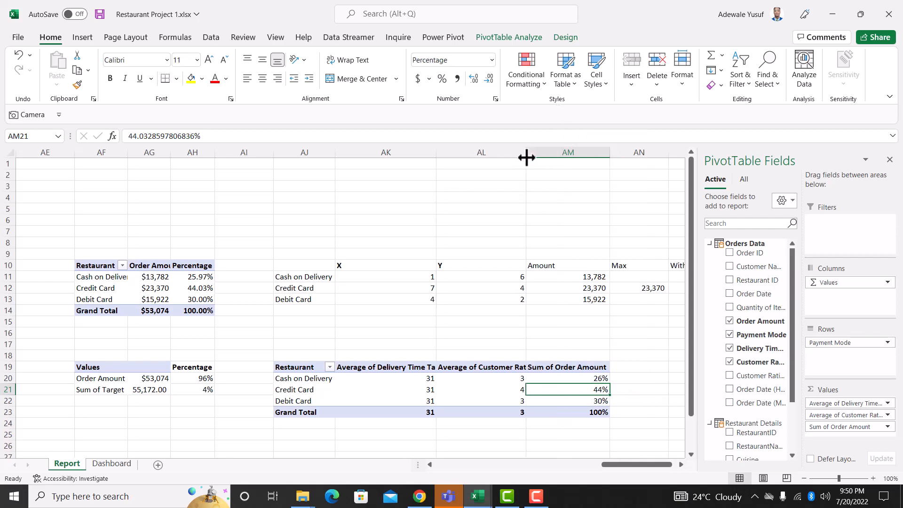
On the Dashboard sheet, draw a straight line about 0.34" high by 0.47" wide sloping down and outward from the 26% ring
click(113, 464)
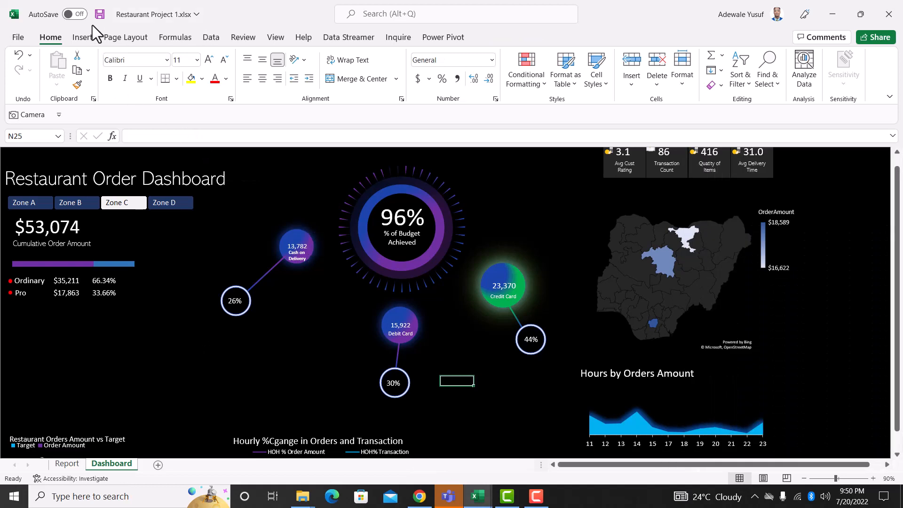
click(82, 38)
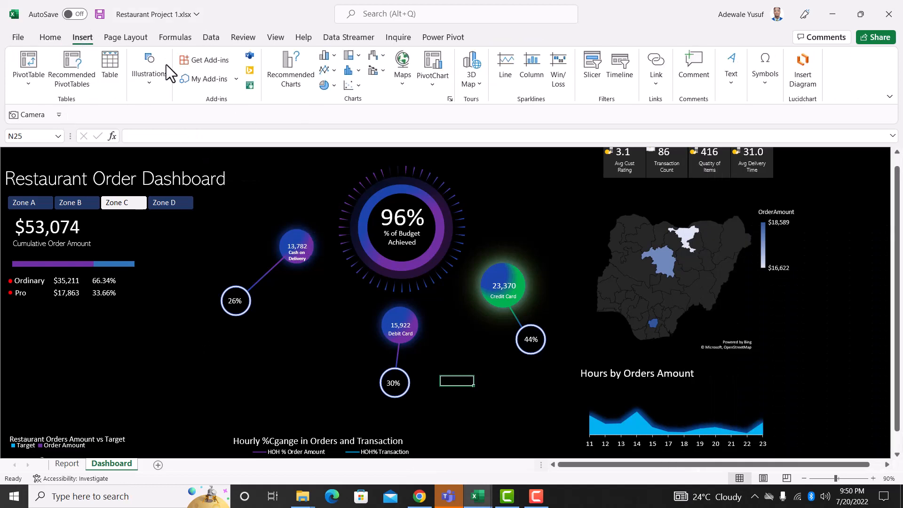
click(142, 91)
click(172, 137)
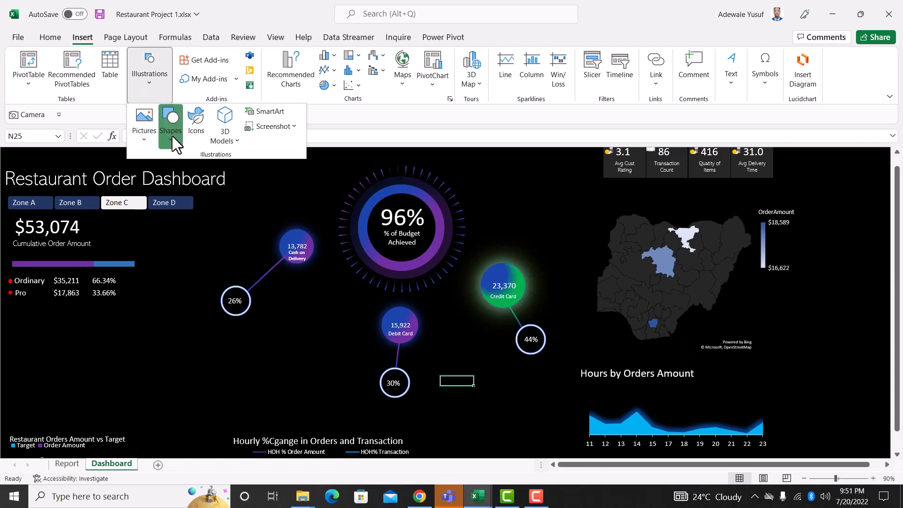
click(191, 173)
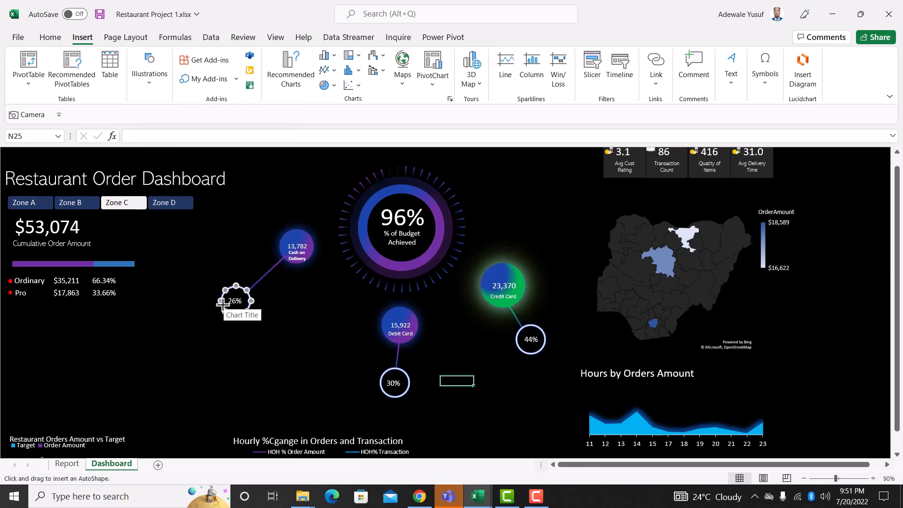
mouse_move(223, 301)
mouse_down()
mouse_move(185, 319)
mouse_move(181, 301)
mouse_move(226, 311)
mouse_move(187, 309)
mouse_move(201, 329)
mouse_up()
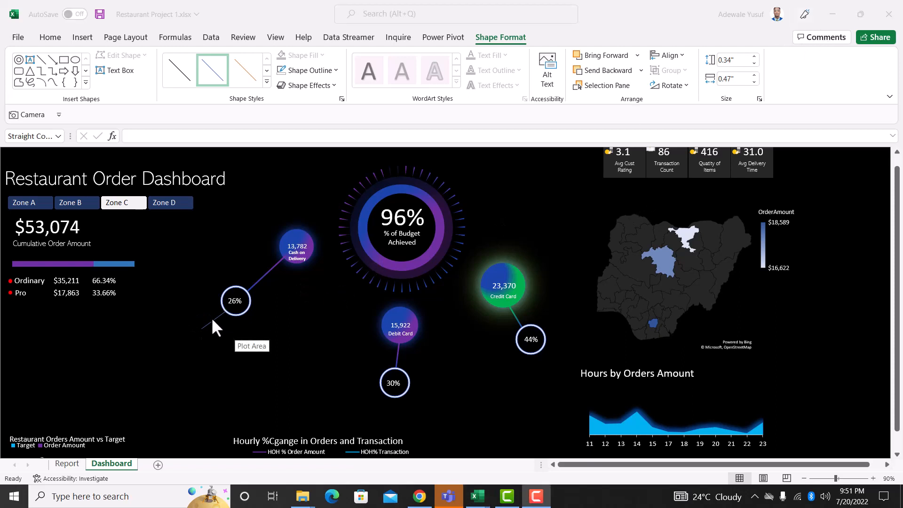
click(211, 317)
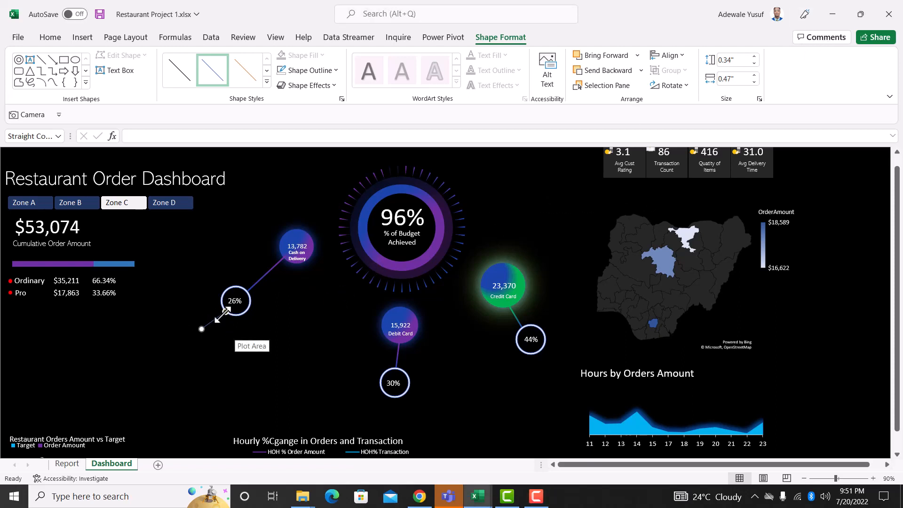
Colour the line below the 26% ring grey and set its width to 1.5 pt
click(329, 75)
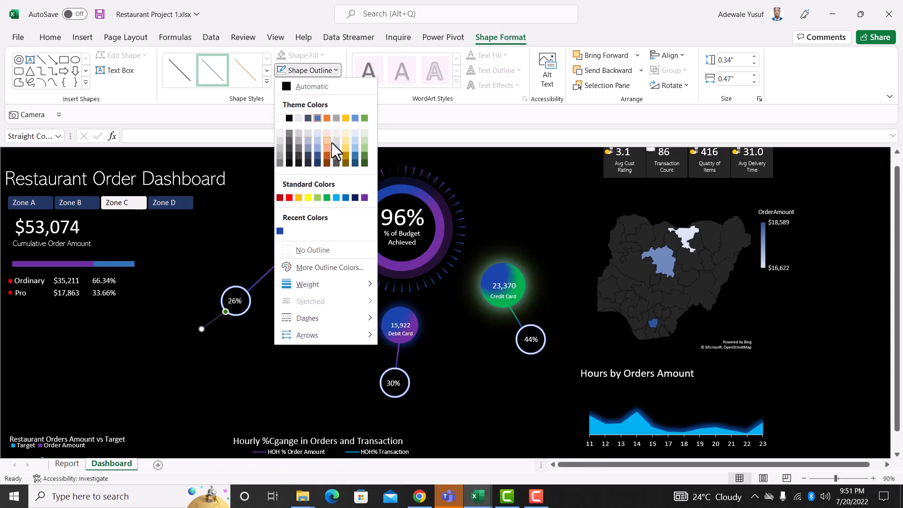
click(336, 154)
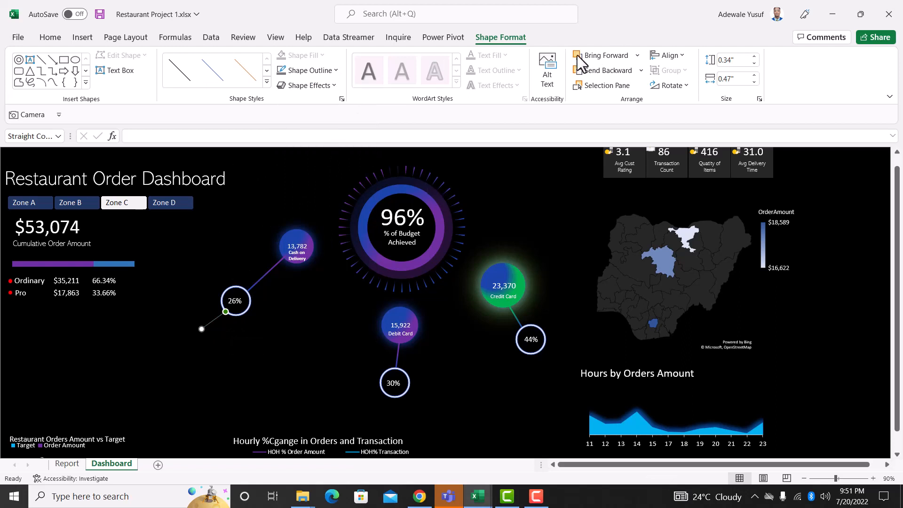
key(F9)
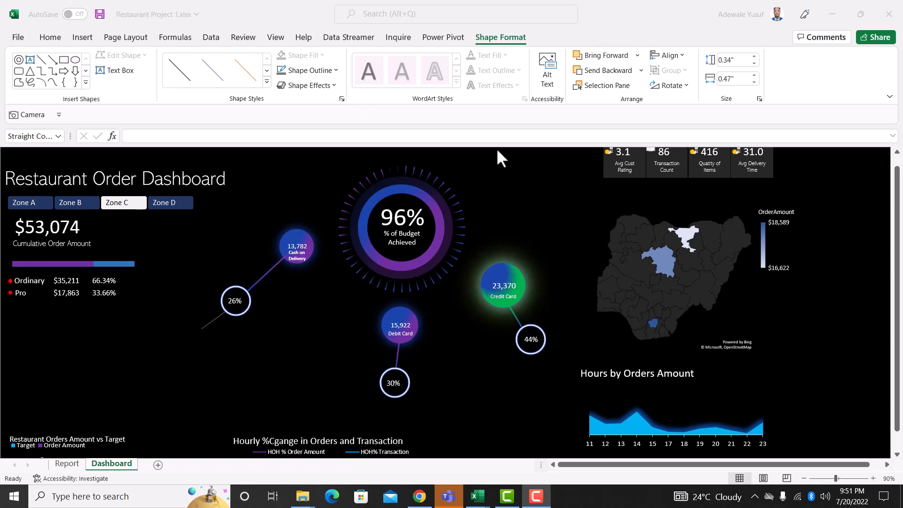
click(214, 318)
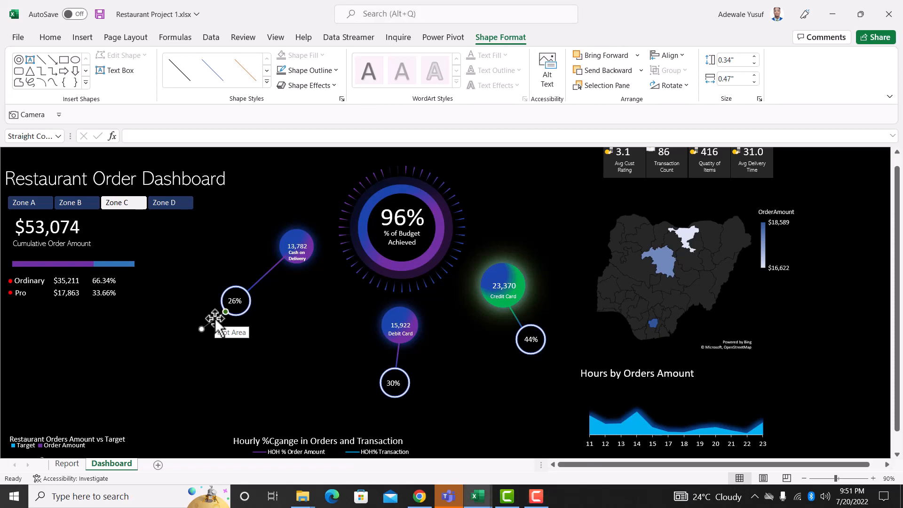
right_click(214, 318)
click(274, 309)
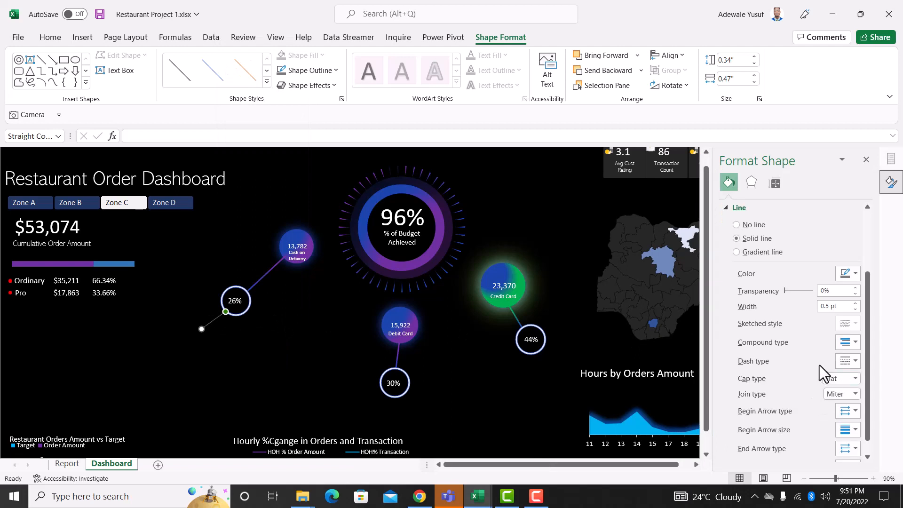
click(854, 303)
Duplicate the grey line to add a second branch under the 26% ring and a first branch under the 30% ring
mouse_move(211, 338)
mouse_down()
mouse_move(237, 346)
mouse_move(238, 328)
mouse_move(225, 339)
mouse_up()
key(ctrl+d)
drag(239, 325, 386, 407)
drag(380, 418, 386, 415)
Place further copies of the grey line as the 30% ring's second branch and the 44% ring's two branches
scroll(415, 413, down, 4)
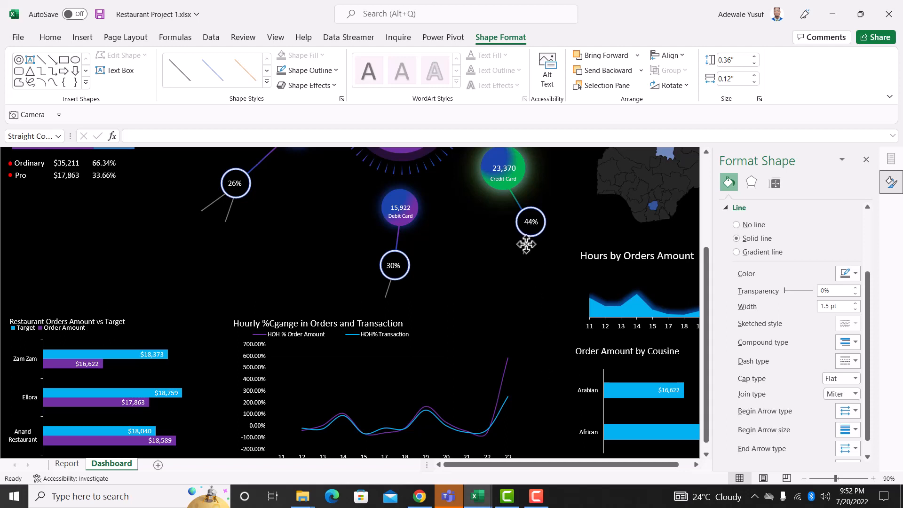
key(ctrl+v)
drag(664, 203, 404, 289)
click(276, 323)
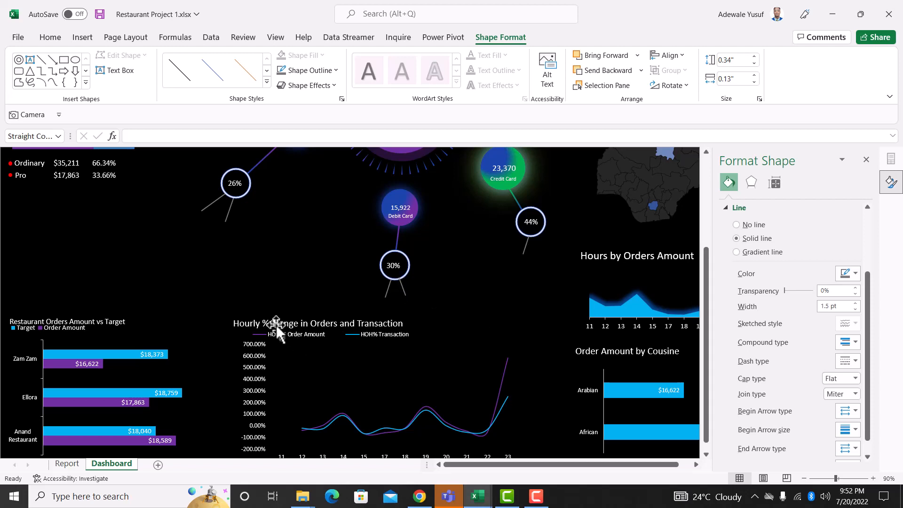
click(541, 243)
scroll(473, 269, up, 3)
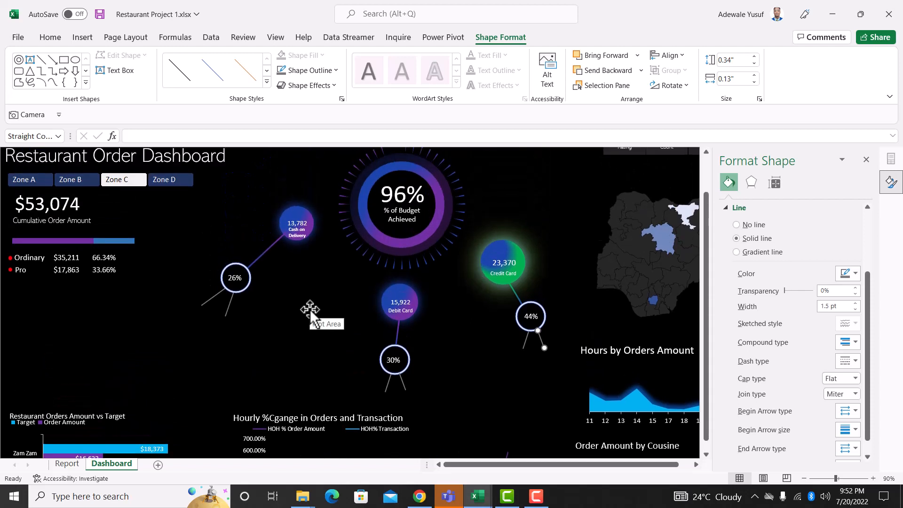
Draw a 0.4" circle at the end of the 26% ring's outer branch line
click(65, 36)
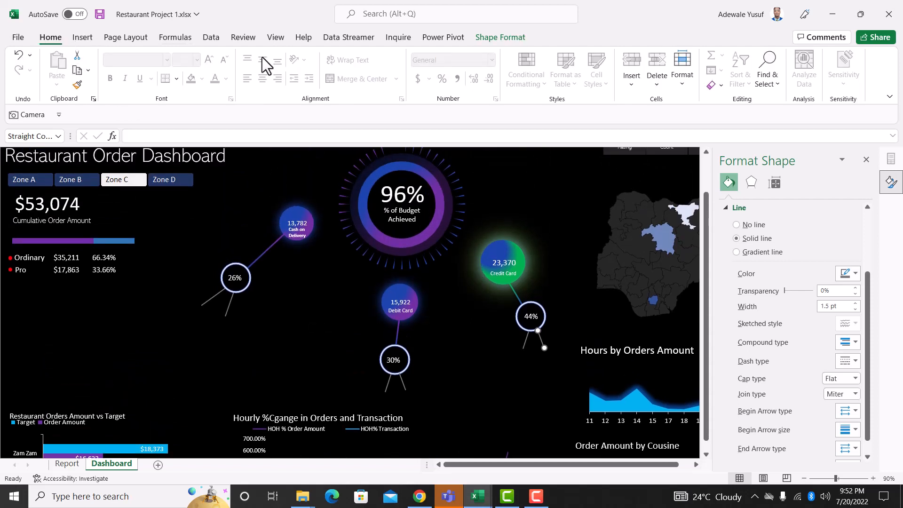
click(91, 38)
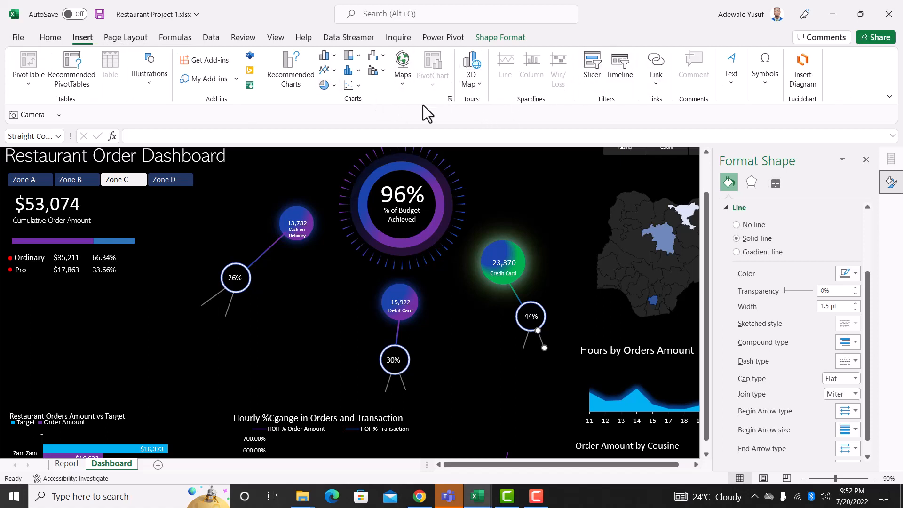
click(141, 81)
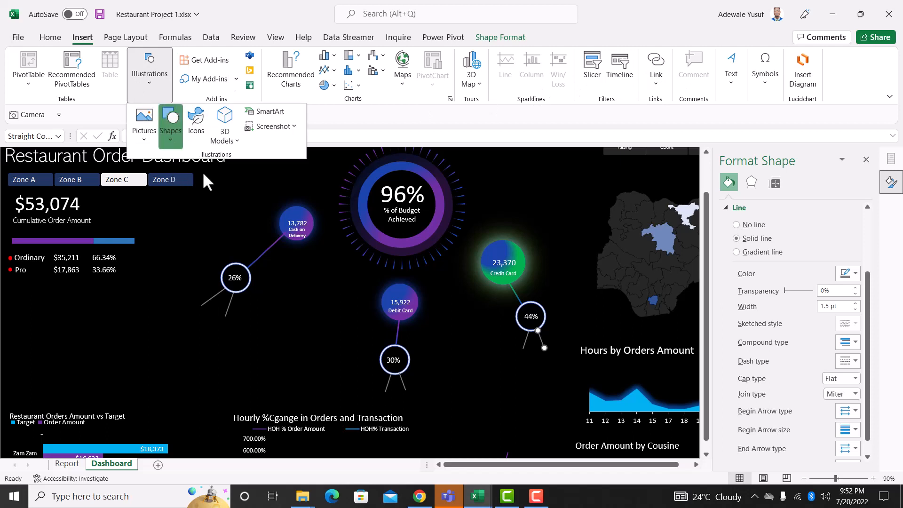
click(226, 177)
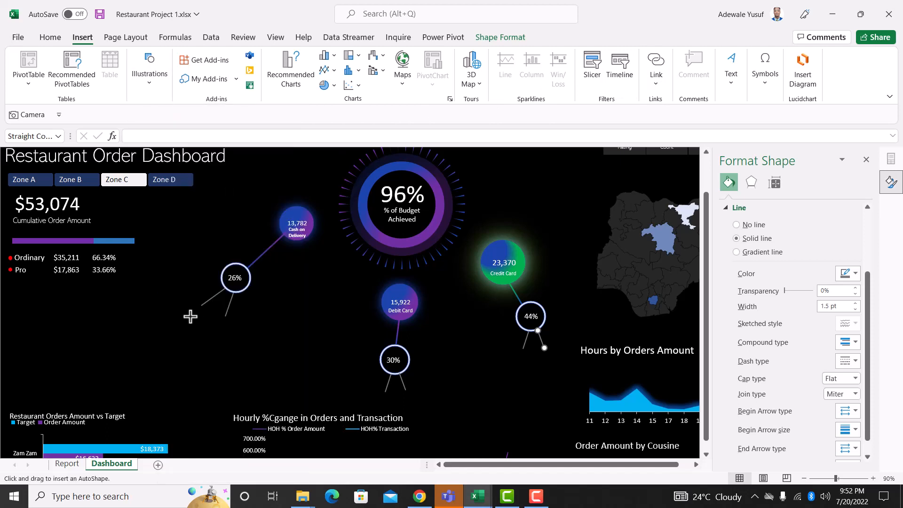
mouse_move(191, 316)
mouse_down()
mouse_move(210, 335)
mouse_move(197, 315)
mouse_up()
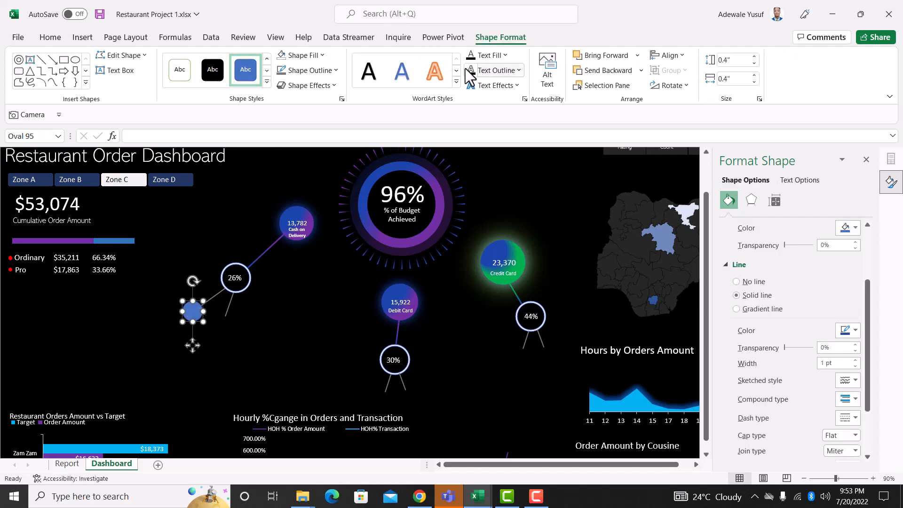
Fill the new circle with grey and remove its outline
click(301, 59)
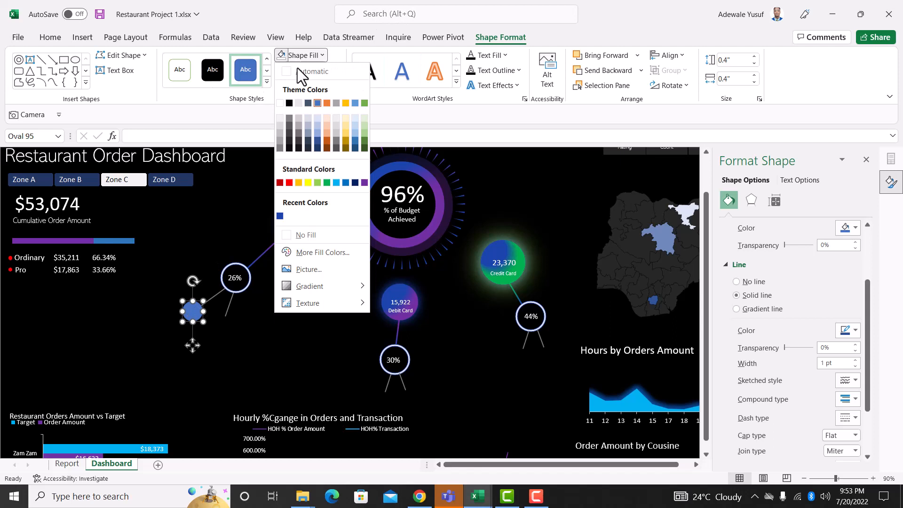
click(298, 119)
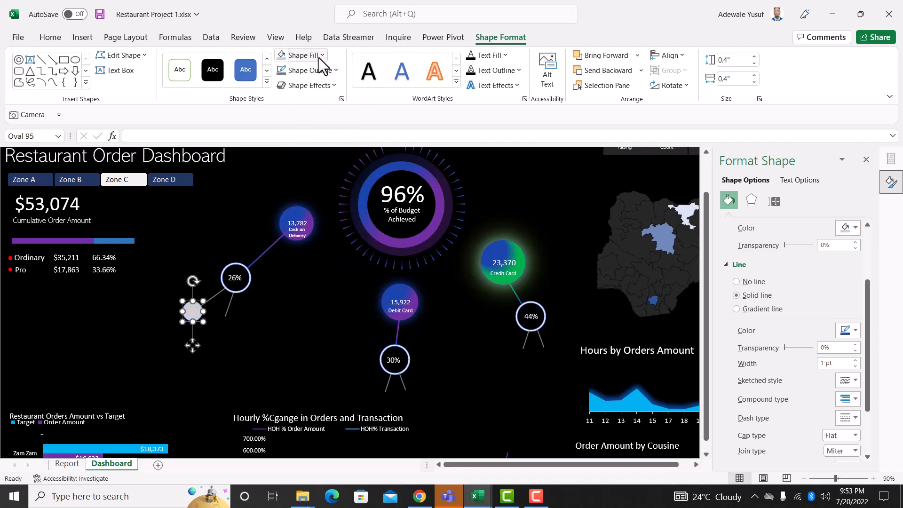
click(322, 56)
click(298, 125)
click(322, 85)
click(323, 71)
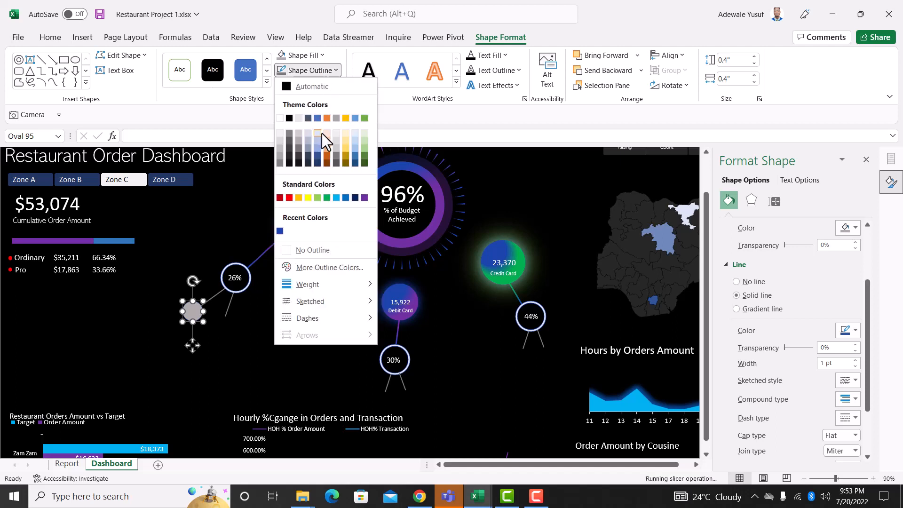
click(312, 249)
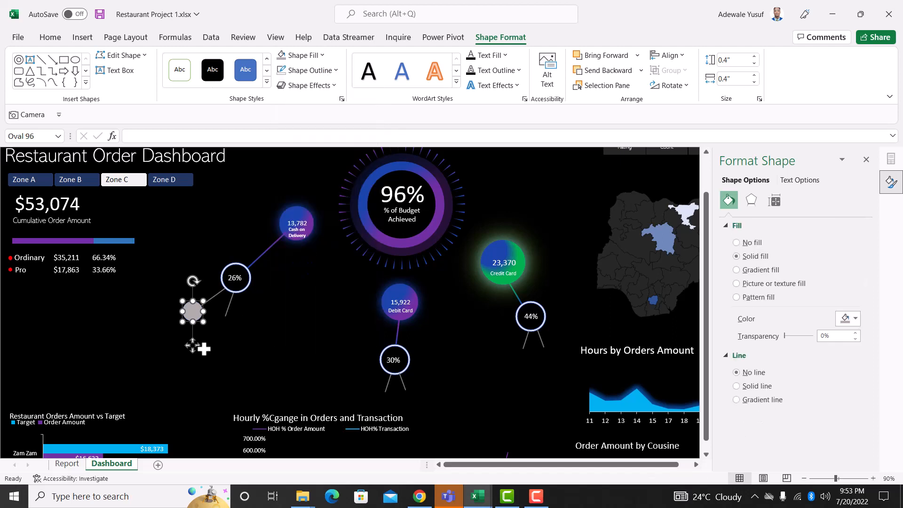
Duplicate the grey circle onto the ends of the 26% ring's second branch and the 30% ring's first branch
drag(193, 348, 224, 324)
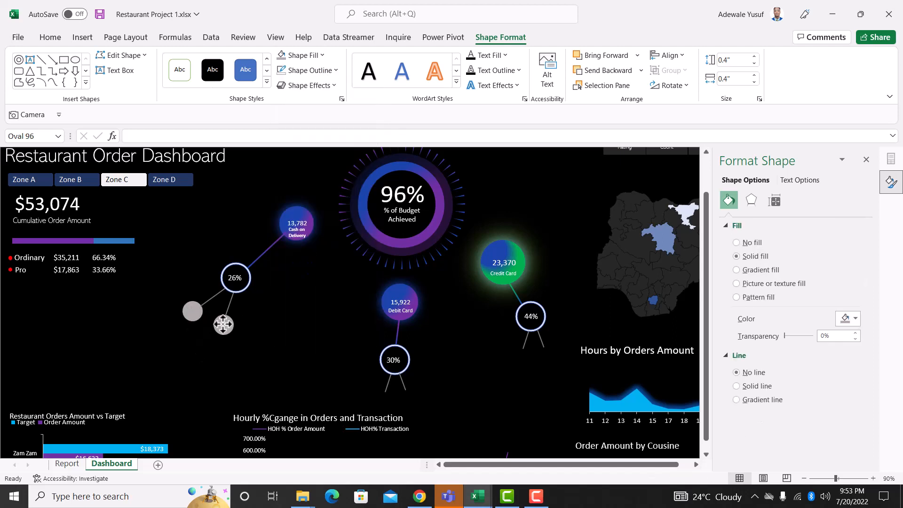
click(224, 324)
key(ctrl+d)
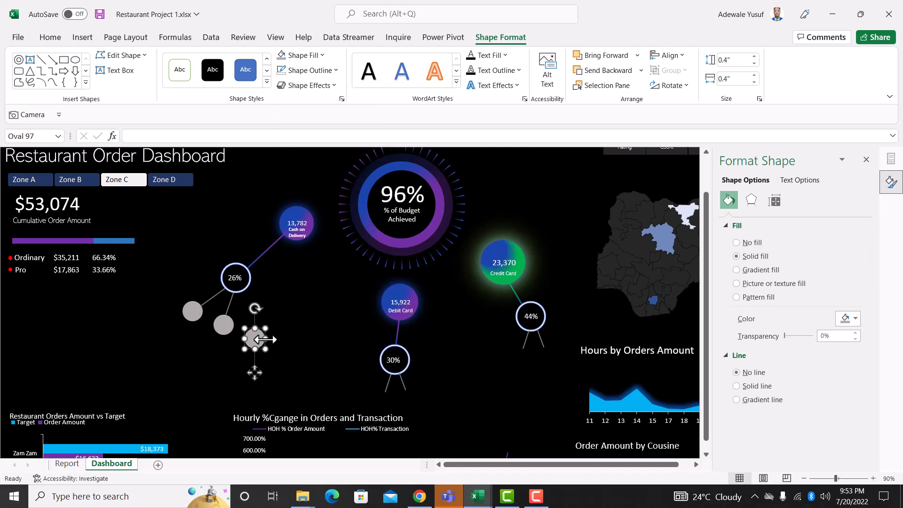
drag(258, 342, 386, 401)
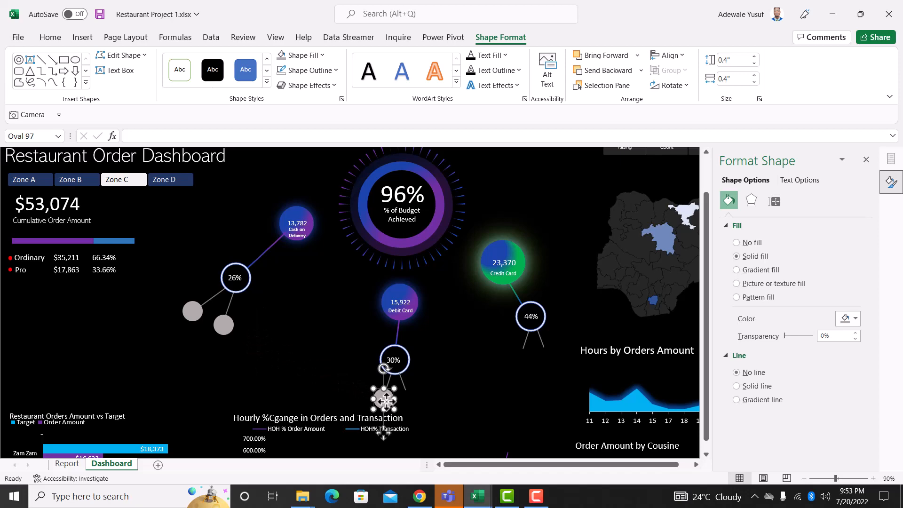
Place copies of the grey circle at the ends of the 30% ring's second branch and both branches of the 44% ring
click(403, 405)
scroll(401, 408, down, 8)
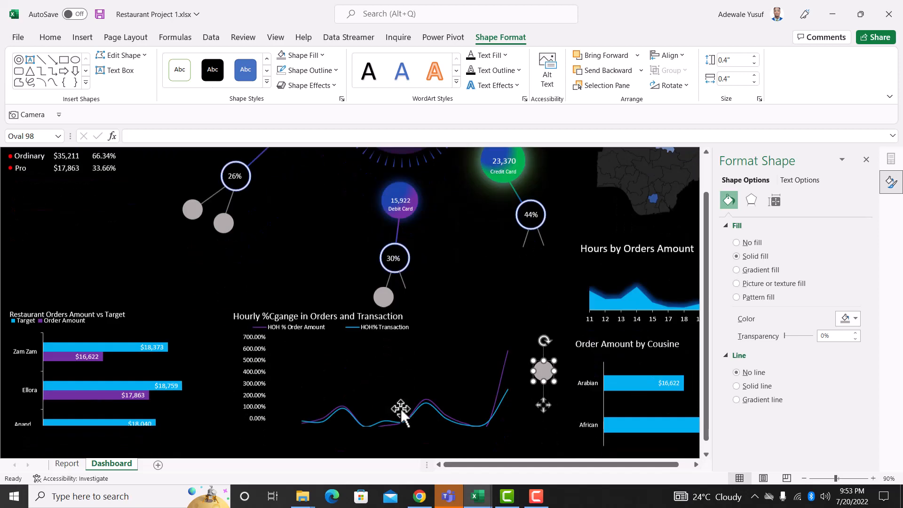
scroll(541, 305, up, 2)
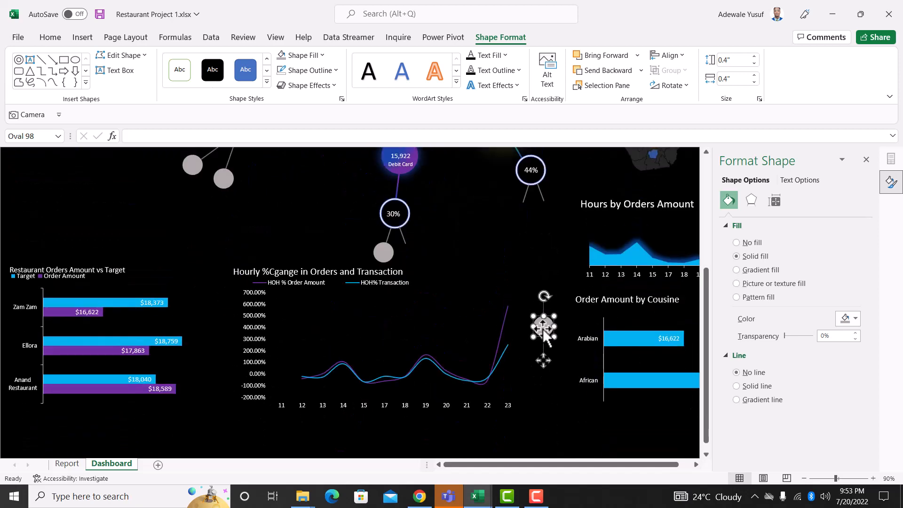
drag(544, 326, 550, 212)
key(ctrl+d)
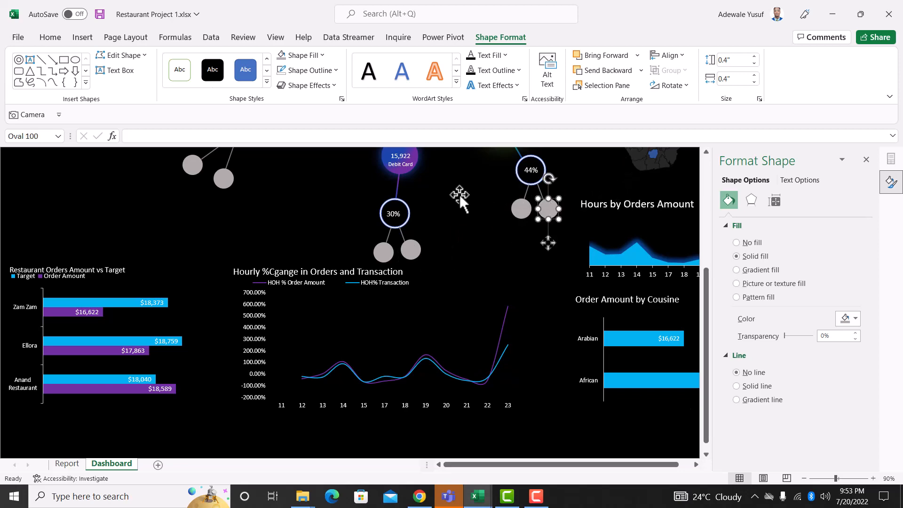
click(458, 194)
click(459, 195)
Fill all six small circles at the ends of the branch lines with Light Gray, Background 2, Darker 75%
scroll(452, 216, up, 4)
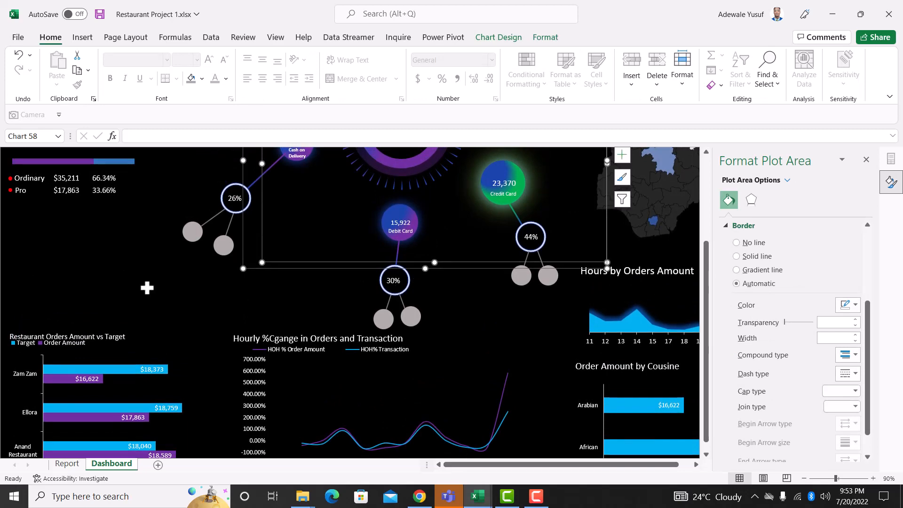
scroll(147, 288, up, 3)
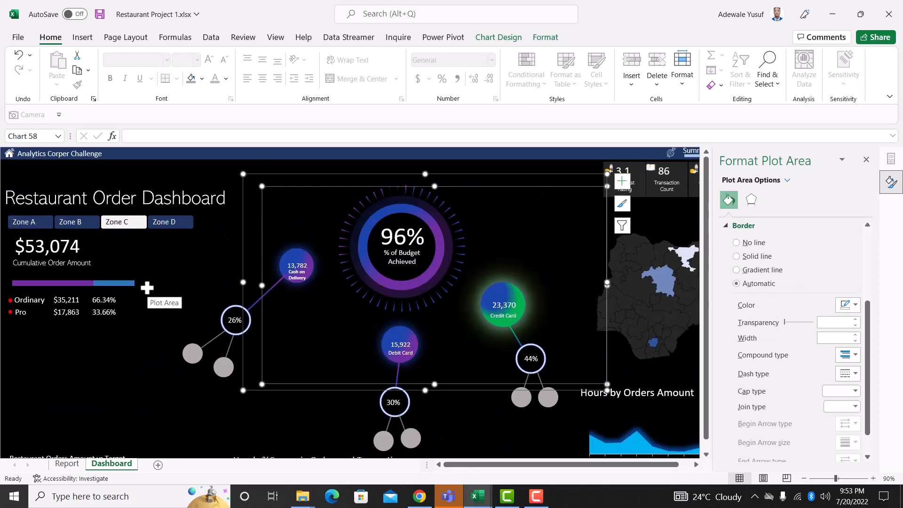
click(193, 353)
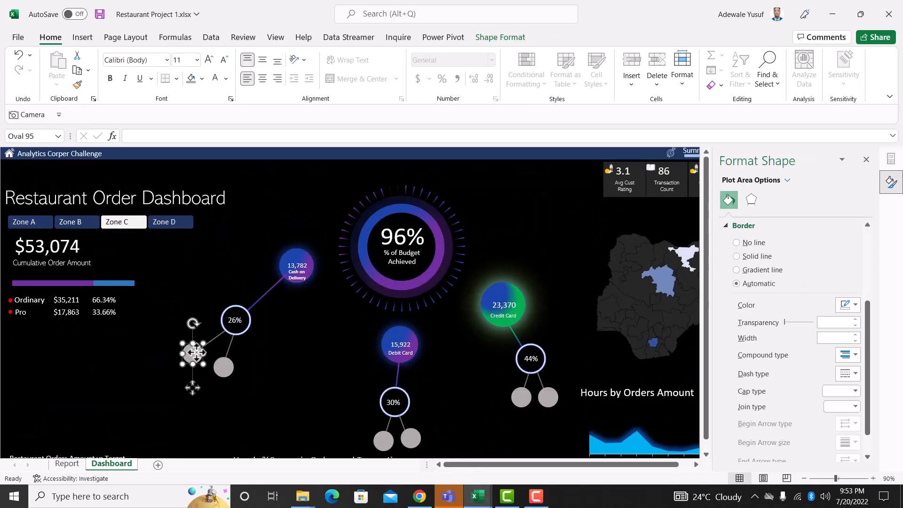
shift+click(225, 367)
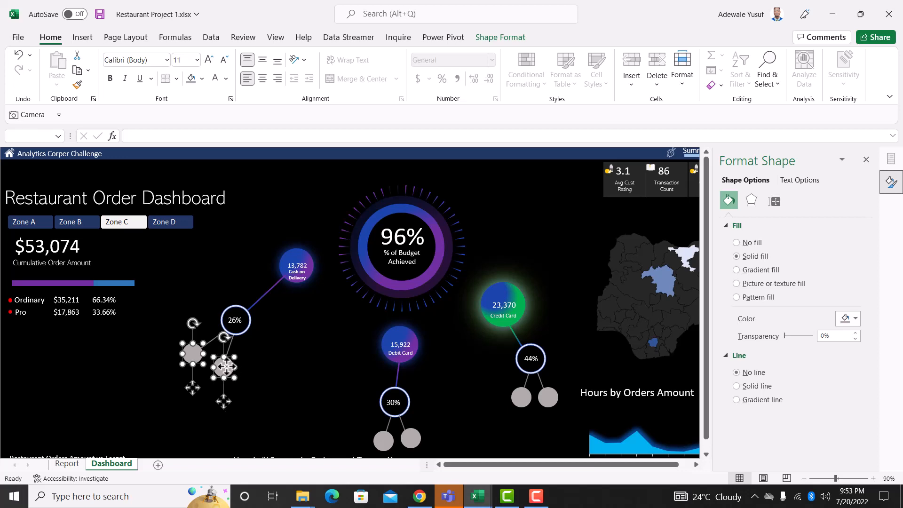
shift+click(384, 441)
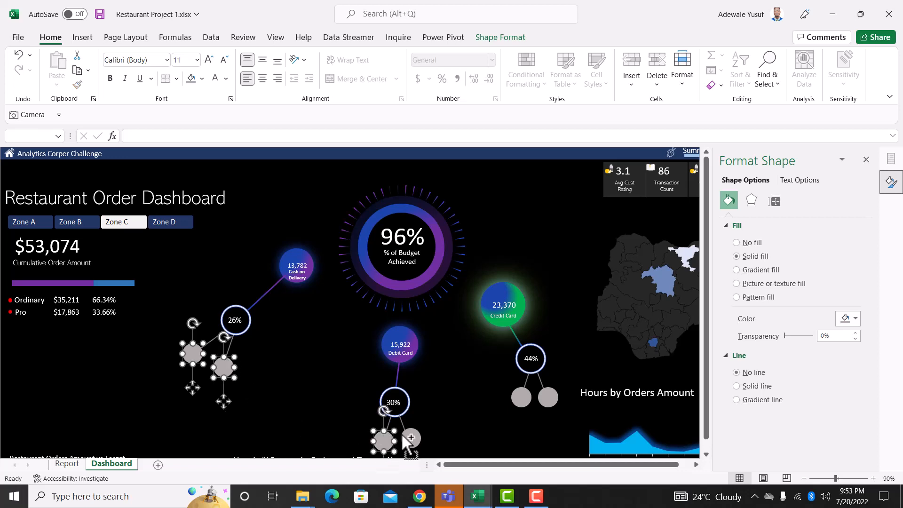
shift+click(411, 438)
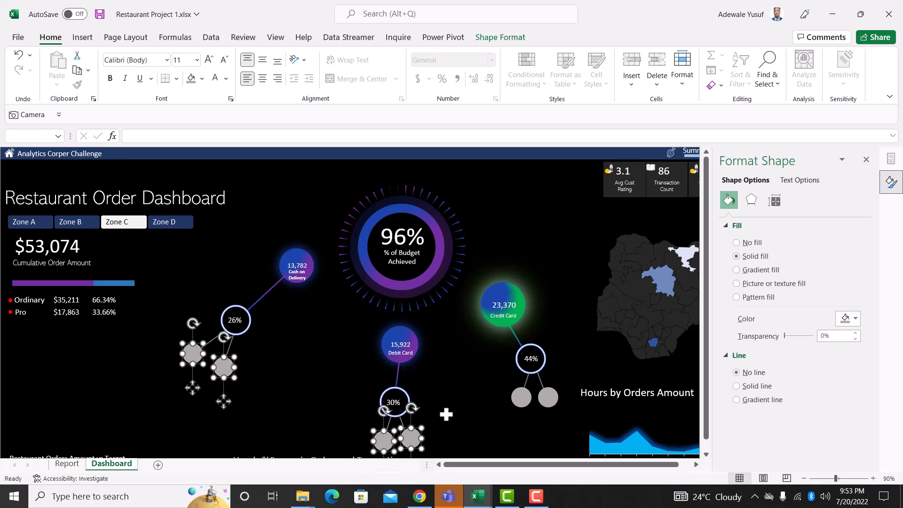
shift+click(517, 396)
shift+click(552, 394)
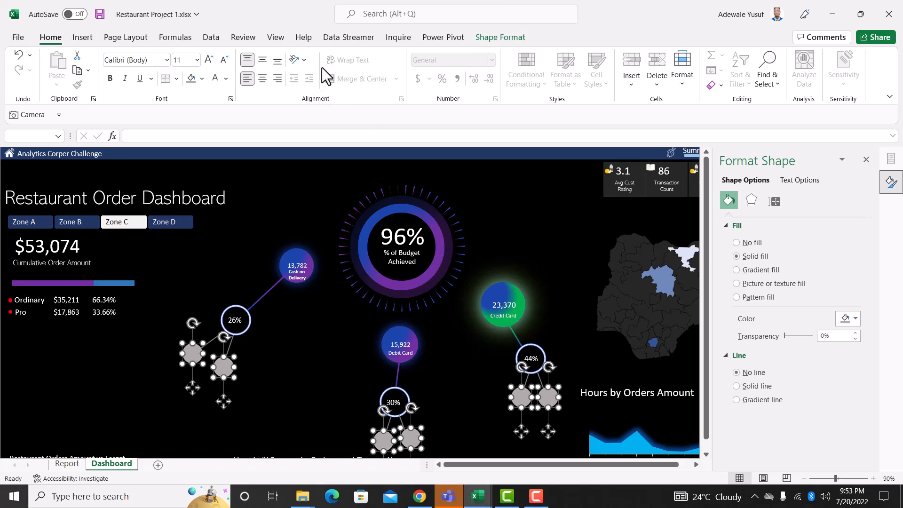
click(485, 43)
click(300, 55)
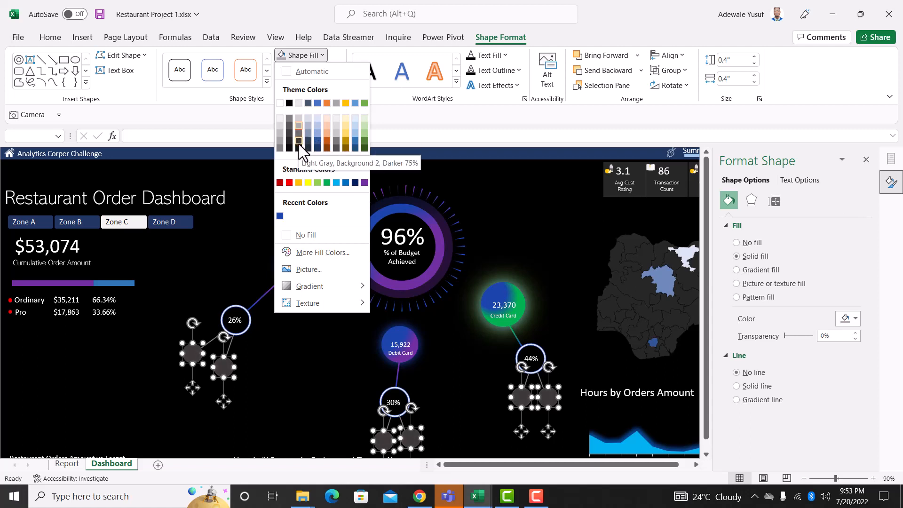
click(298, 141)
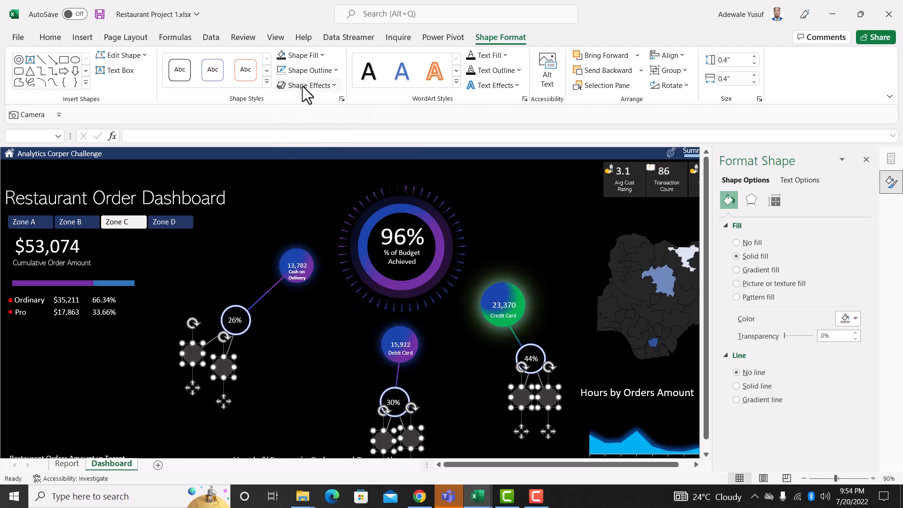
Lighten the fill of the six small branch circles to a medium grey
click(304, 55)
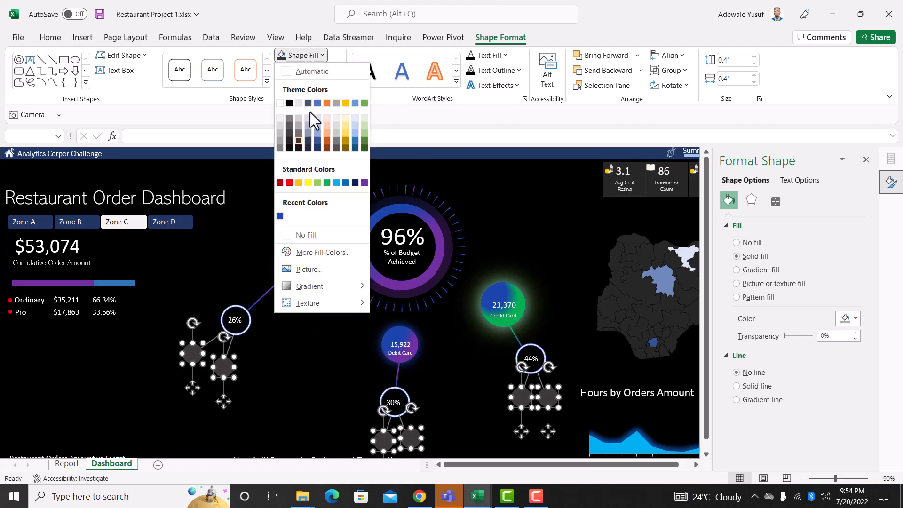
click(298, 140)
click(301, 355)
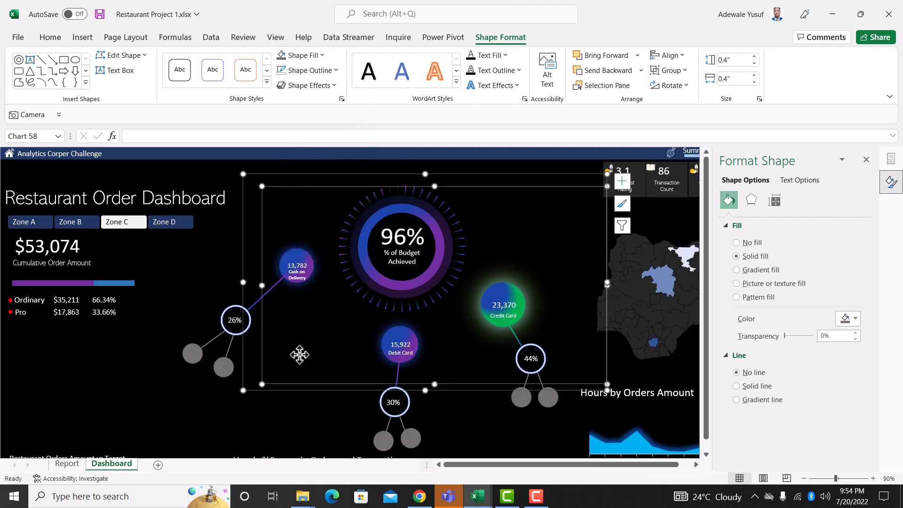
click(138, 380)
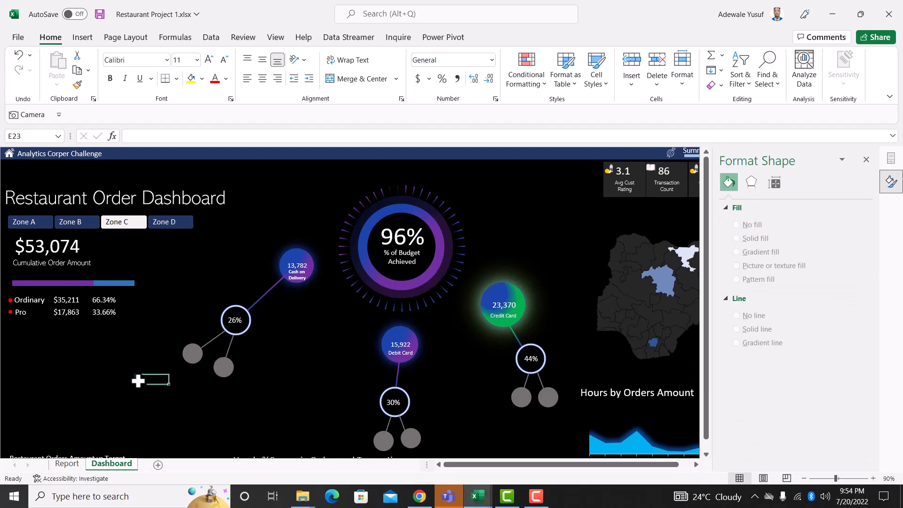
Draw a text box about 0.95" wide and 0.73" high beside the 26% ring's circles and link it to Report!AK20
click(92, 37)
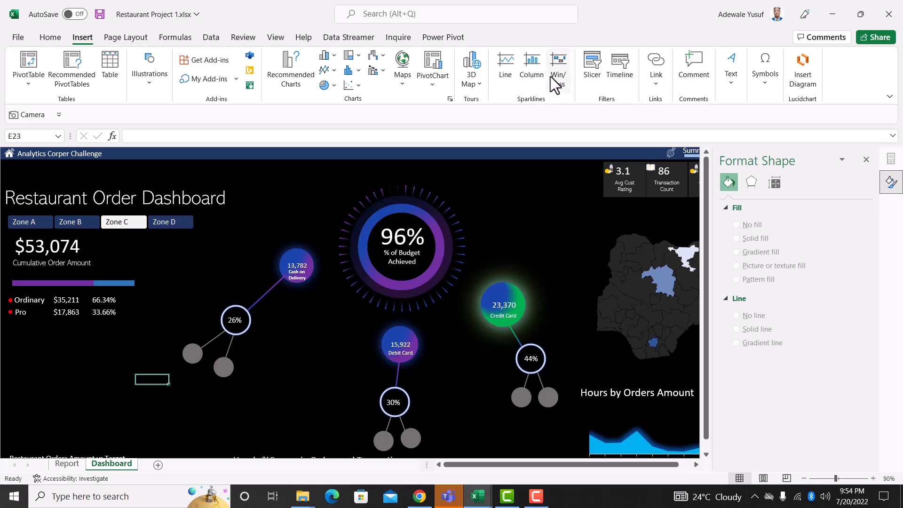
click(719, 86)
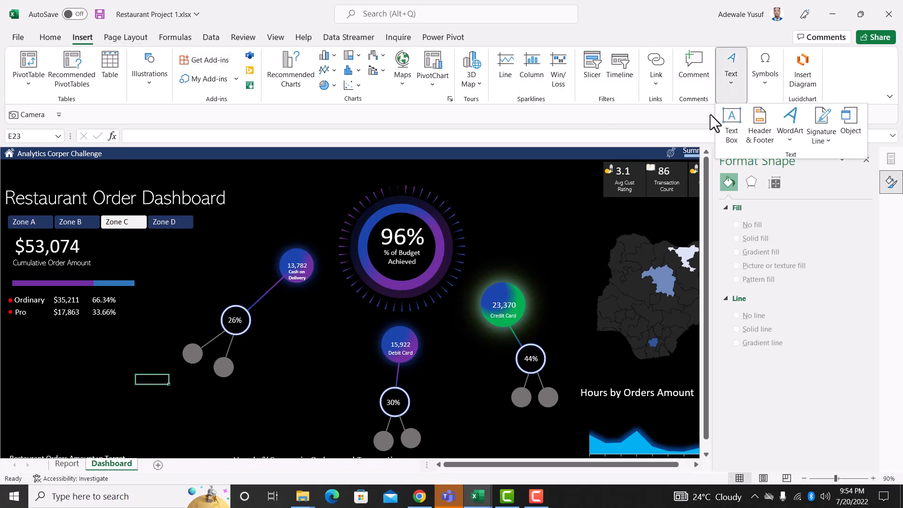
click(735, 136)
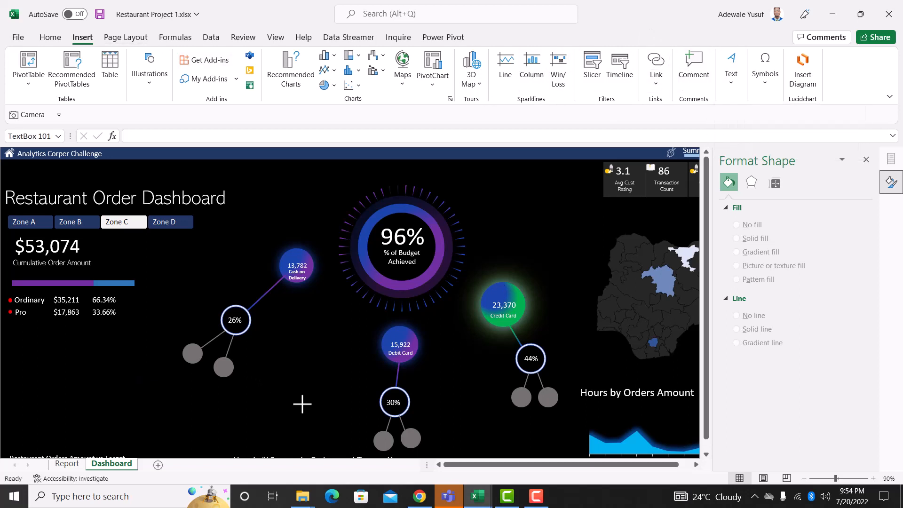
drag(304, 403, 254, 365)
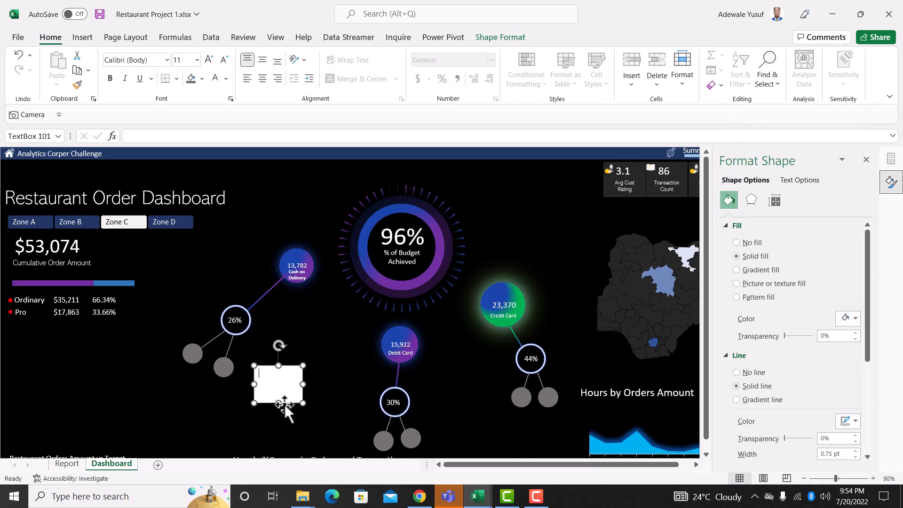
drag(284, 404, 283, 402)
click(178, 141)
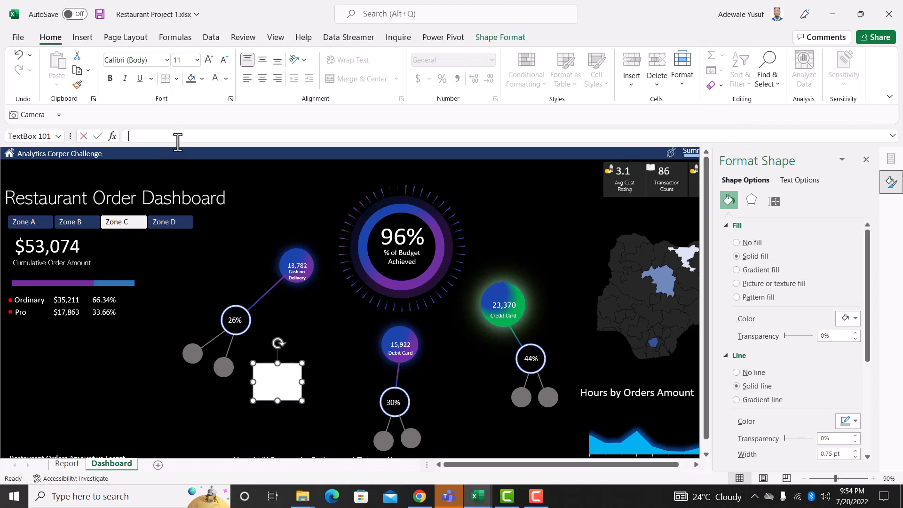
text(=)
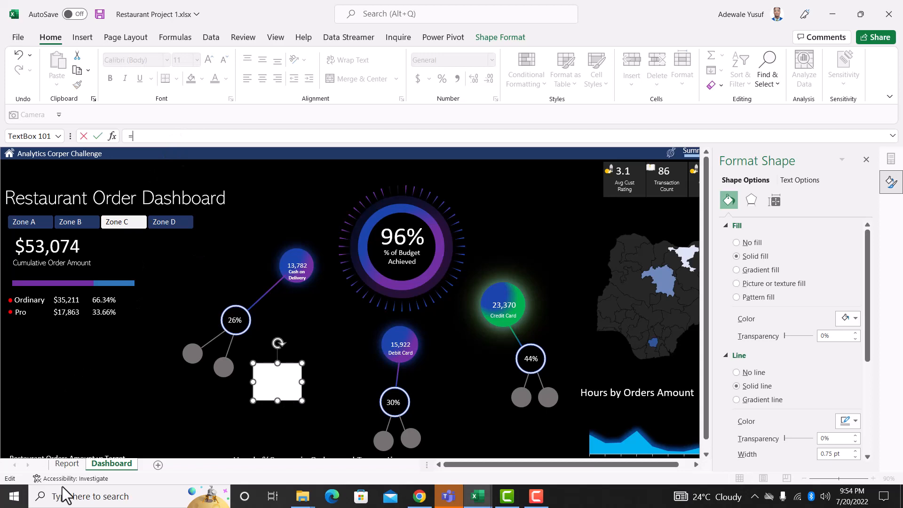
click(64, 464)
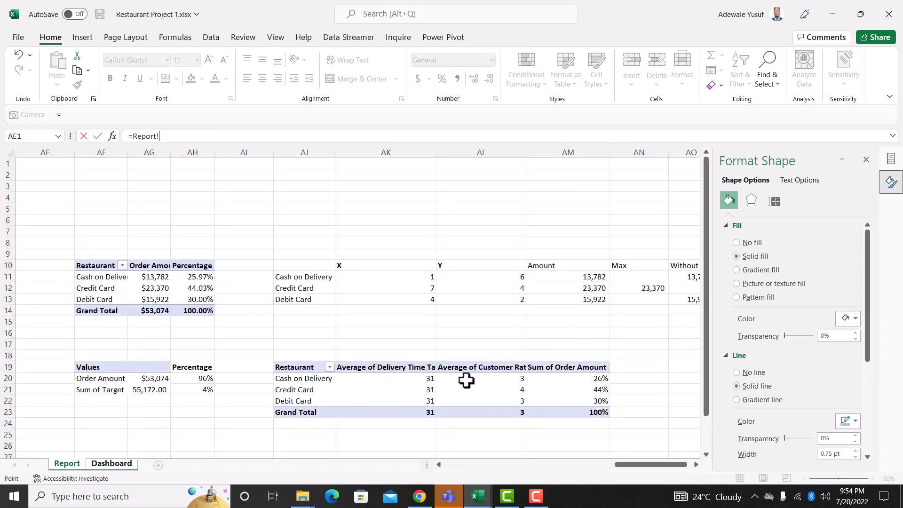
click(414, 379)
key(Return)
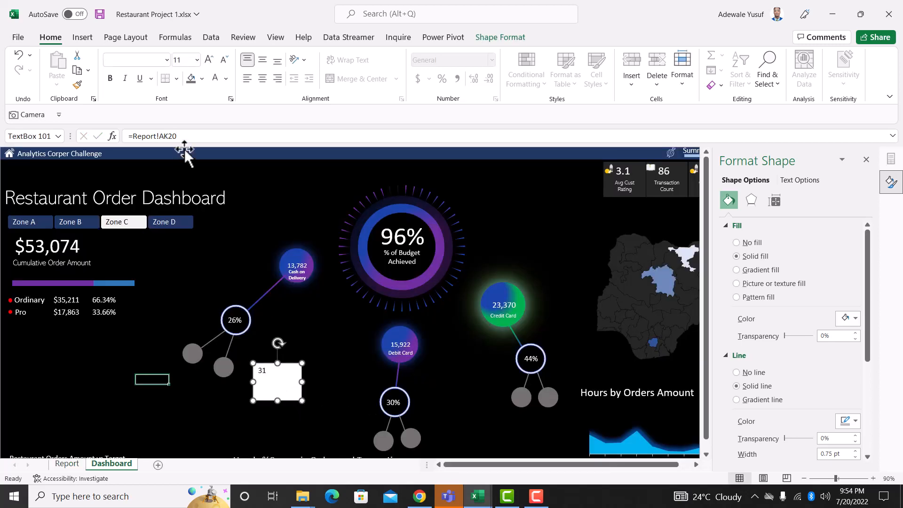
Remove the linked text box's fill and outline and make its text white
click(517, 37)
click(320, 55)
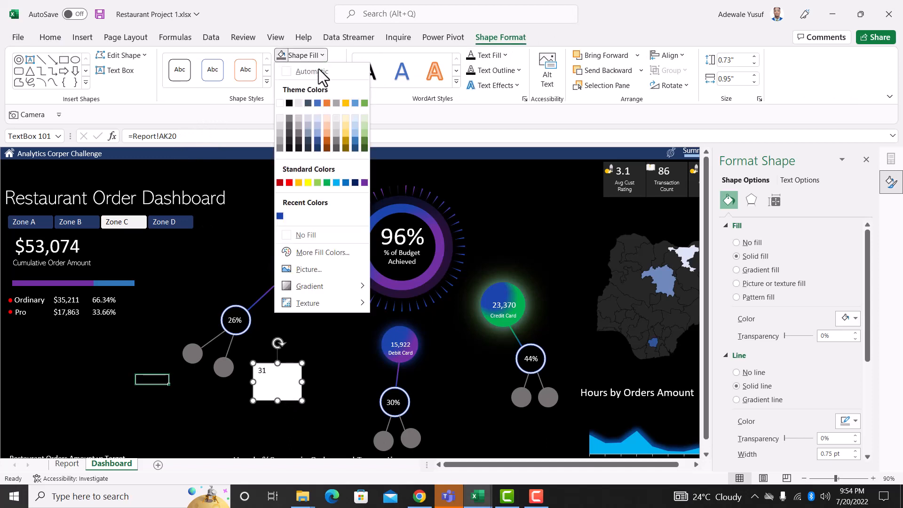
click(329, 236)
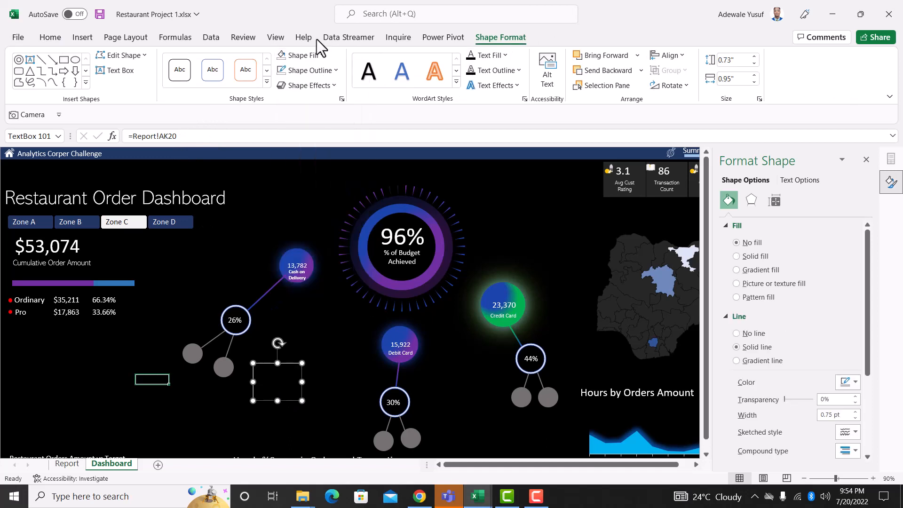
click(314, 70)
click(319, 249)
click(499, 56)
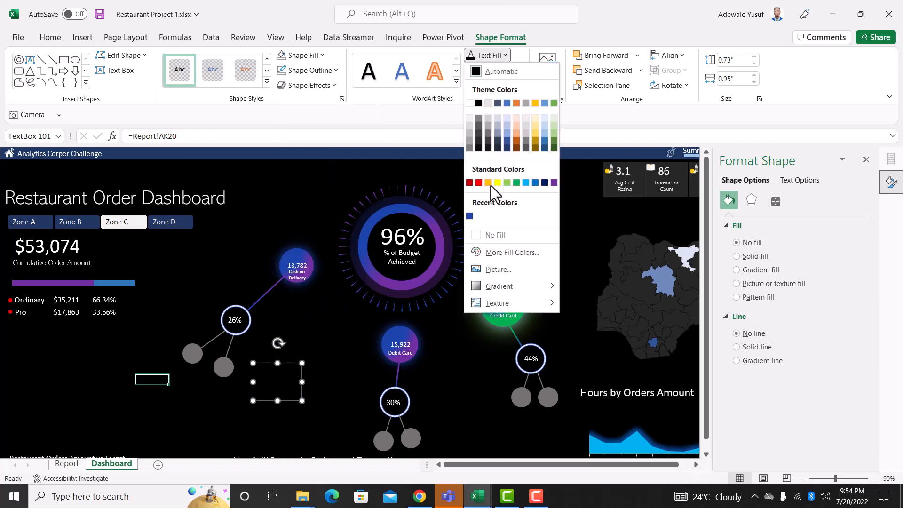
click(470, 102)
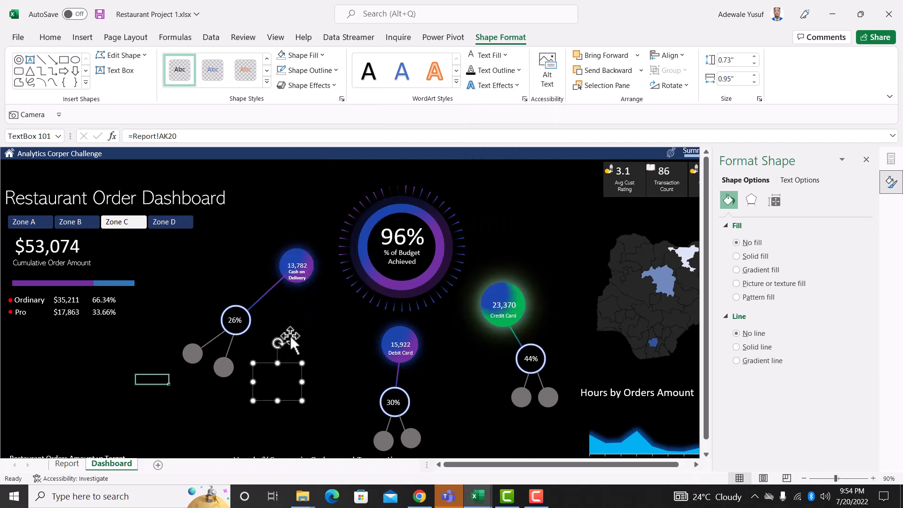
click(49, 38)
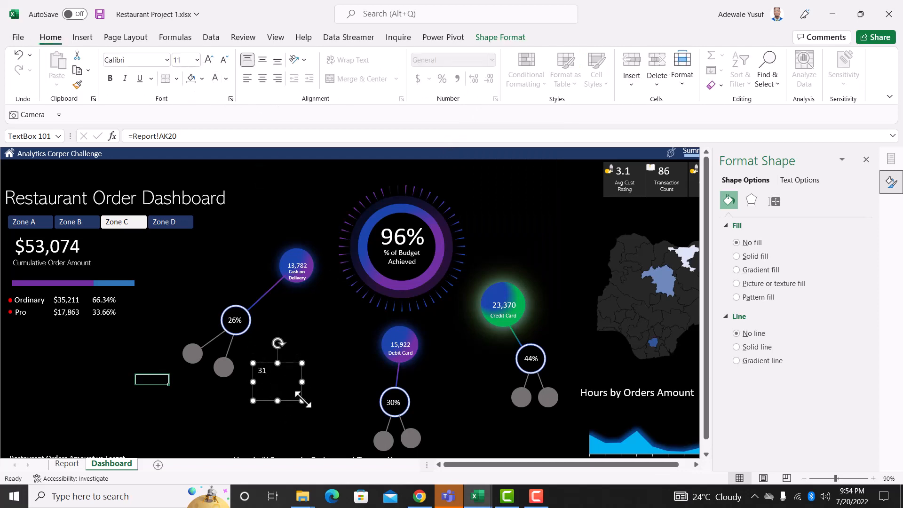
Fit the text box onto the 26% ring's outer circle and place a copy on its second circle, linked to Report!AL20
drag(301, 401, 229, 378)
key(ctrl+d)
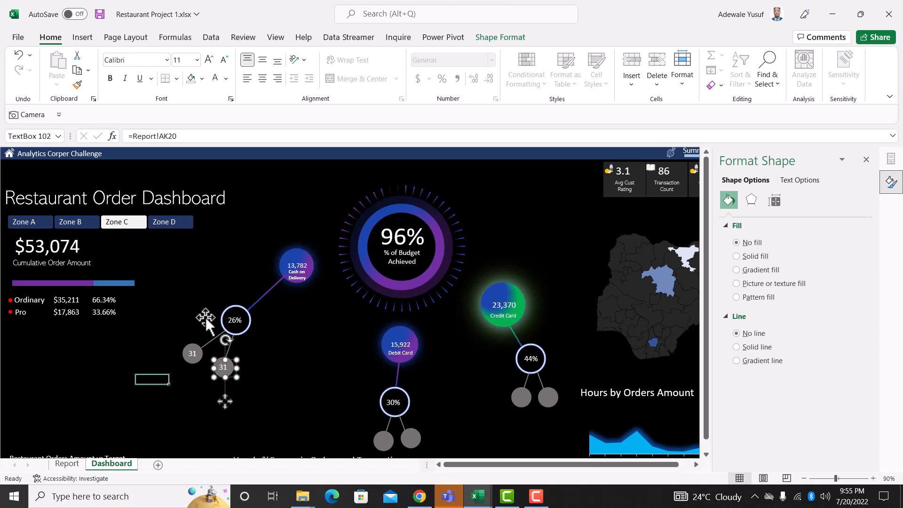
click(185, 135)
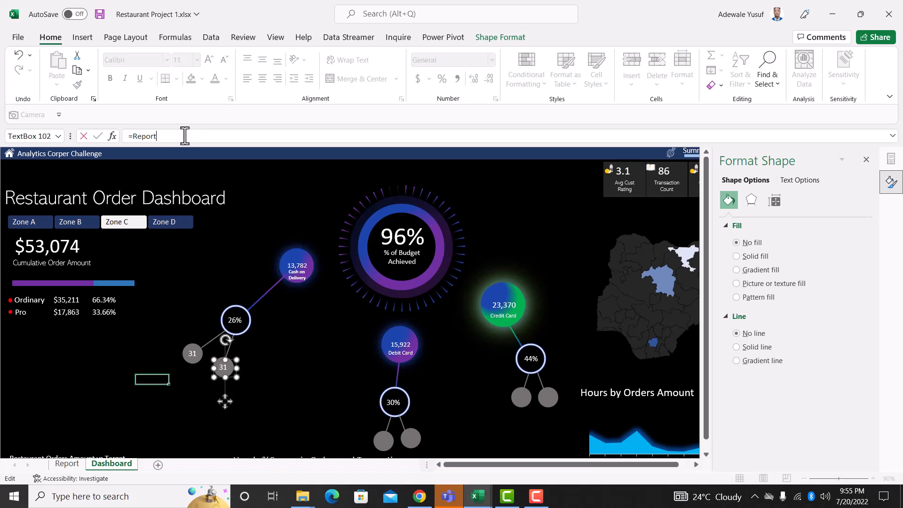
key(BackSpace)
key(BackSpace)
key(BackSpace)
click(70, 467)
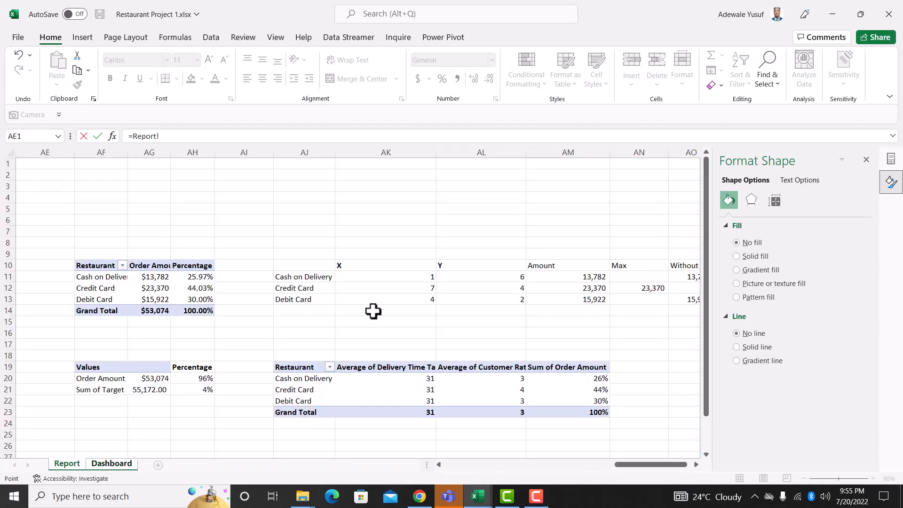
click(488, 378)
key(Return)
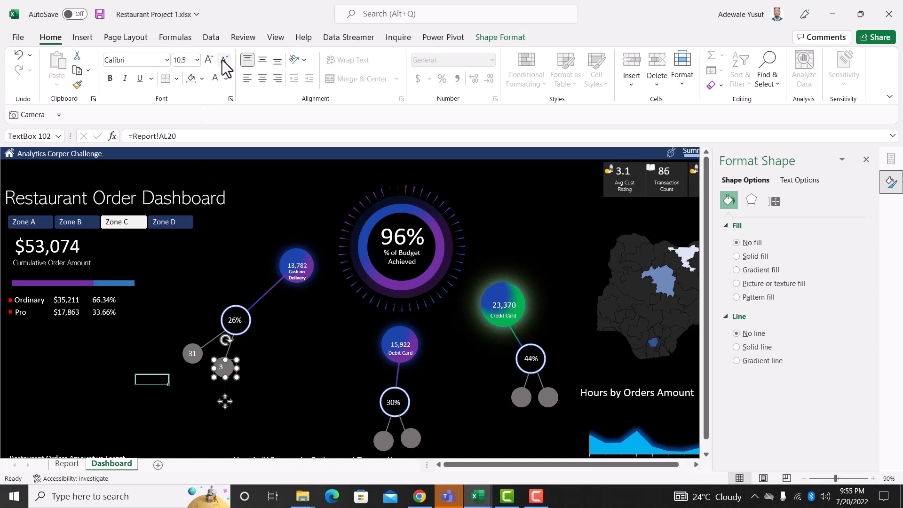
click(209, 60)
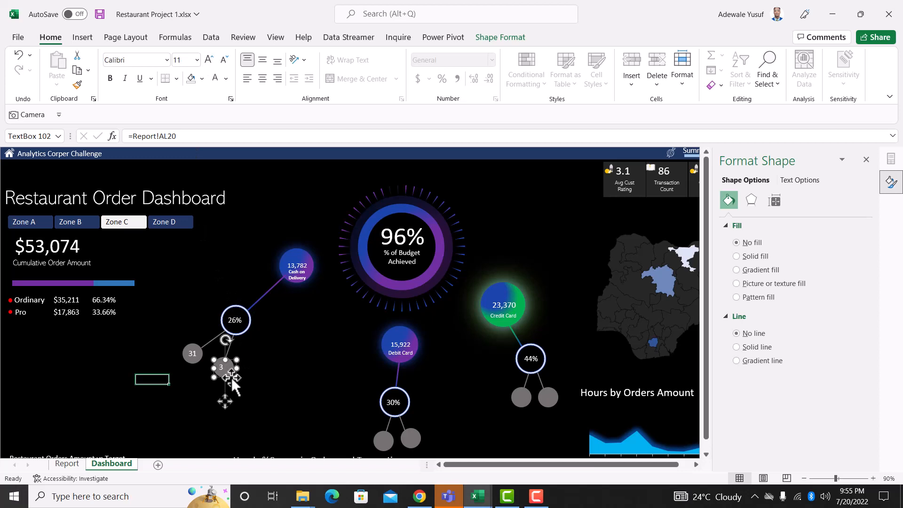
Place a copy of the text box on the 30% ring's first grey circle and link it to Report!AK22
drag(231, 378, 393, 454)
key(ctrl+d)
click(185, 136)
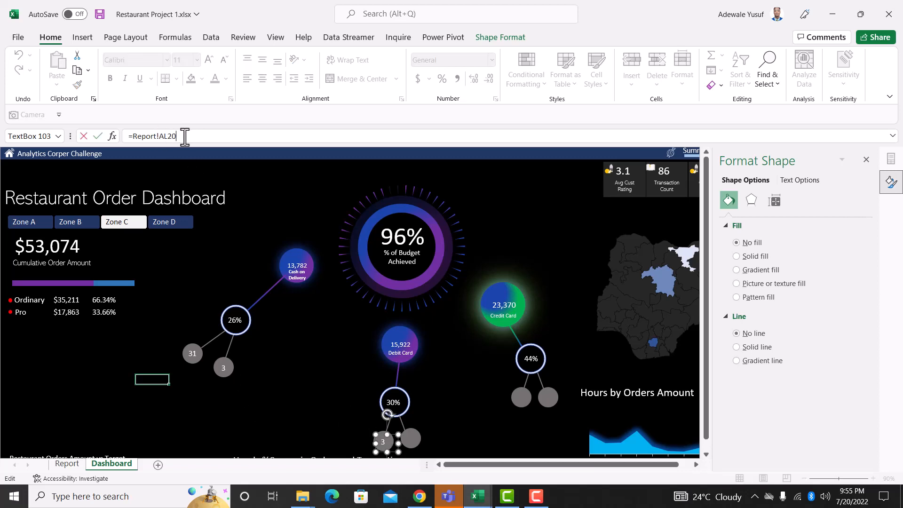
key(BackSpace)
key(BackSpace)
key(BackSpace)
key(BackSpace)
key(BackSpace)
key(BackSpace)
key(BackSpace)
key(BackSpace)
key(BackSpace)
key(BackSpace)
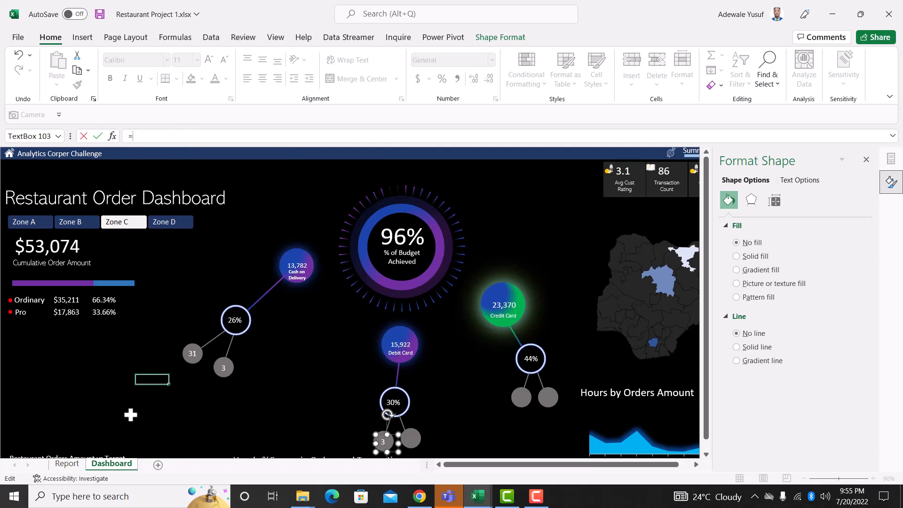
click(68, 464)
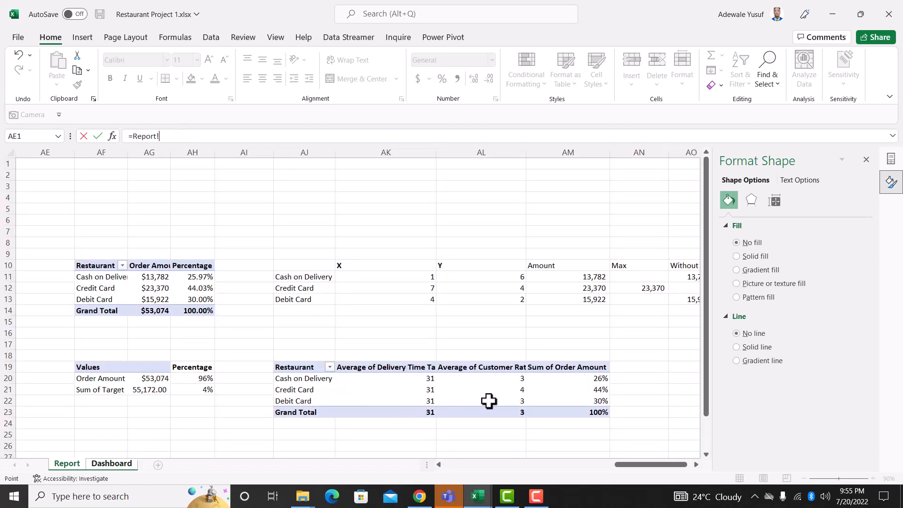
click(426, 401)
key(Return)
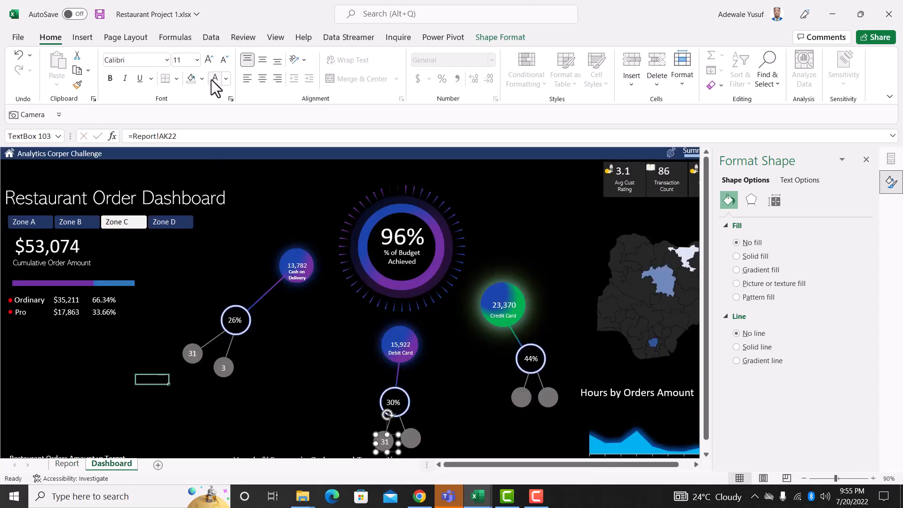
Place a copy of the linked text box on the 30% ring's second grey circle and link it to Report!AL22
key(ctrl+d)
scroll(417, 257, down, 3)
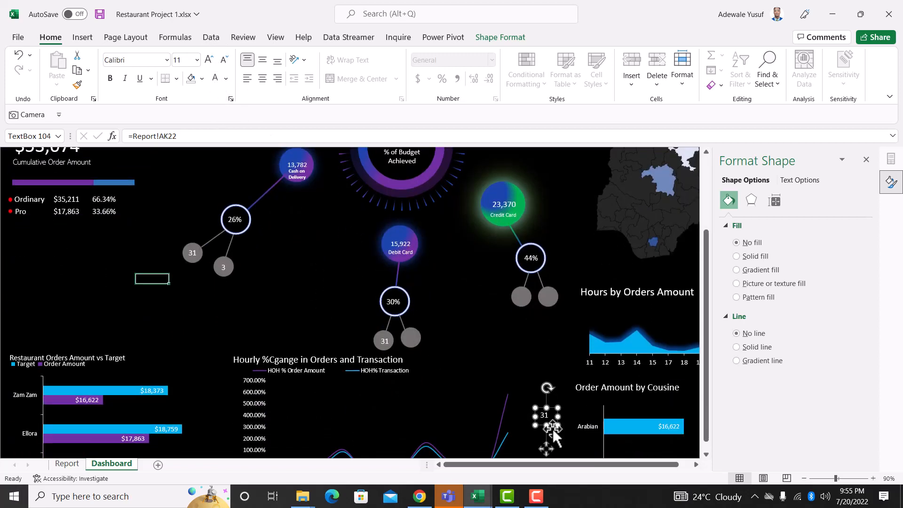
drag(553, 429, 419, 350)
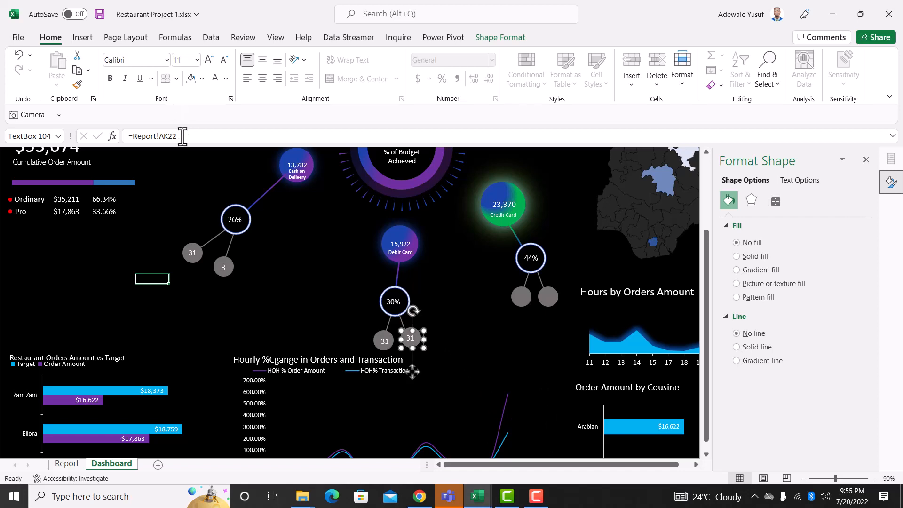
key(BackSpace)
key(BackSpace)
key(BackSpace)
key(BackSpace)
key(BackSpace)
key(BackSpace)
key(BackSpace)
key(BackSpace)
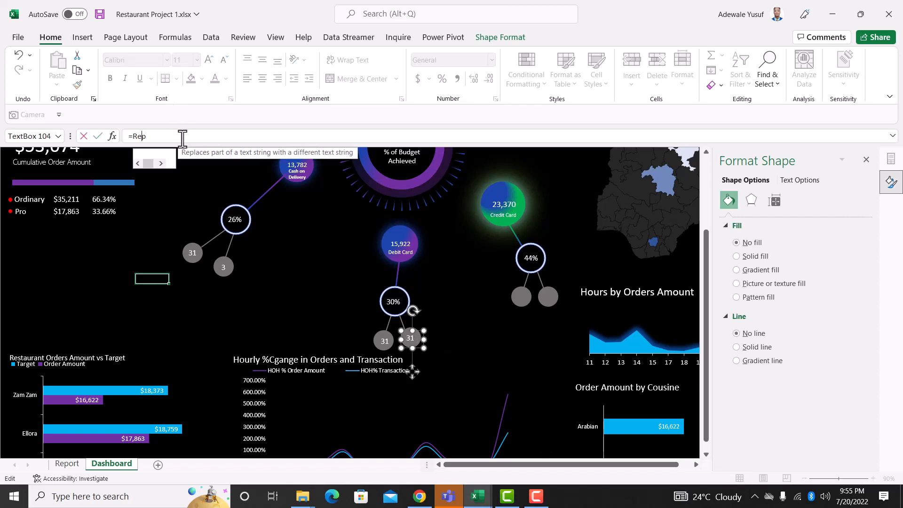
click(66, 464)
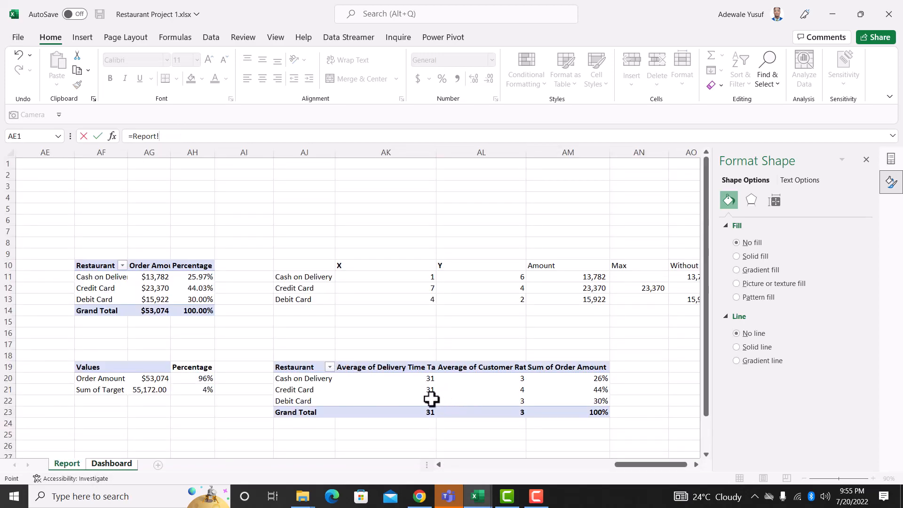
click(523, 401)
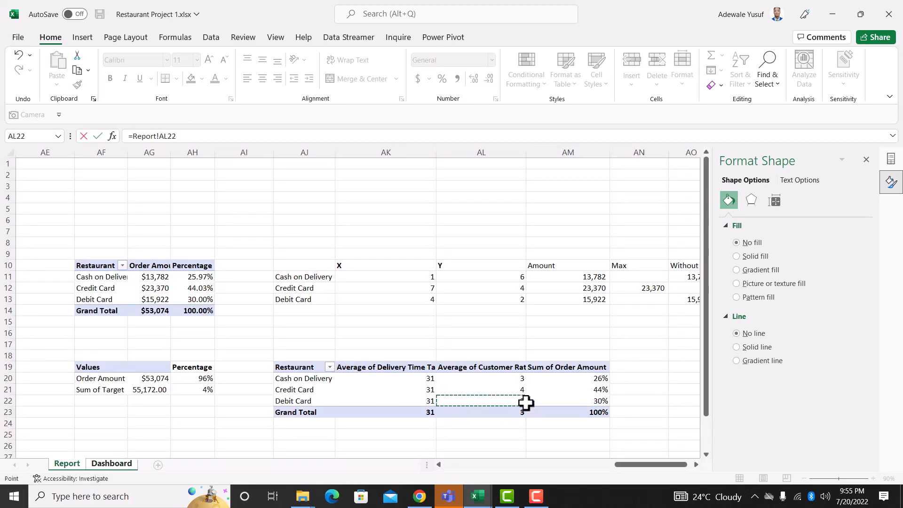
key(Return)
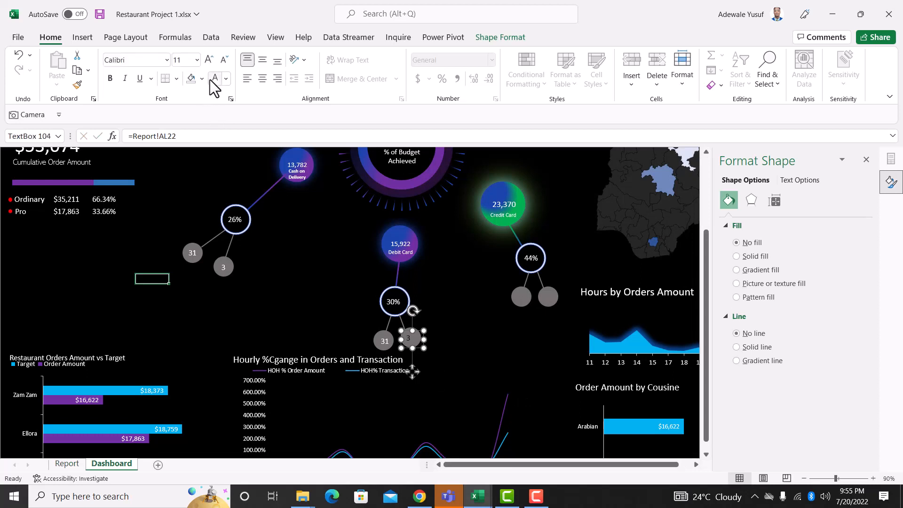
Place a copy of the text box on the 44% ring's first grey circle and link it to Report!AK21
key(ctrl+d)
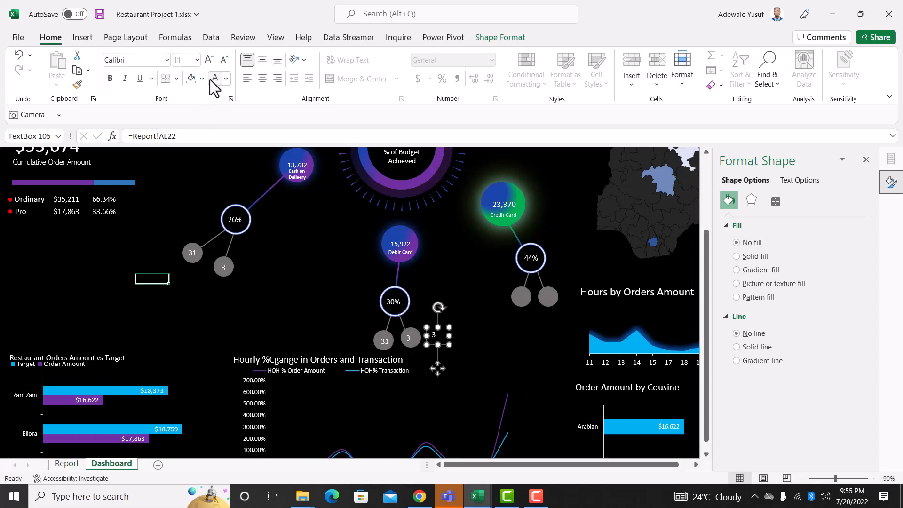
drag(442, 351, 532, 307)
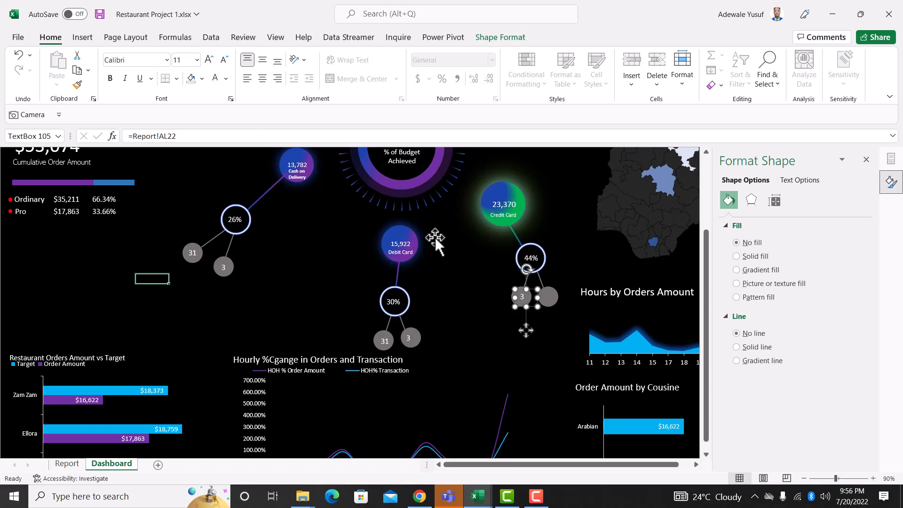
key(Left)
key(Left)
key(Left)
key(Left)
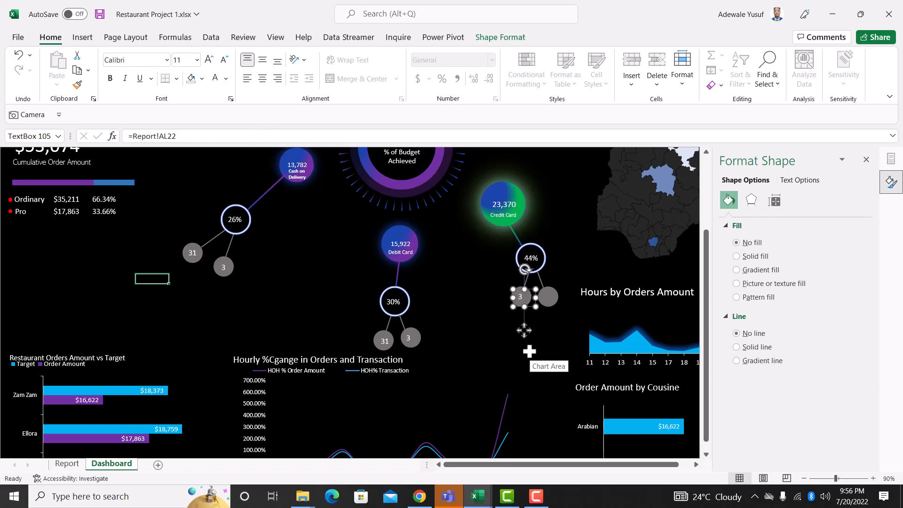
click(282, 136)
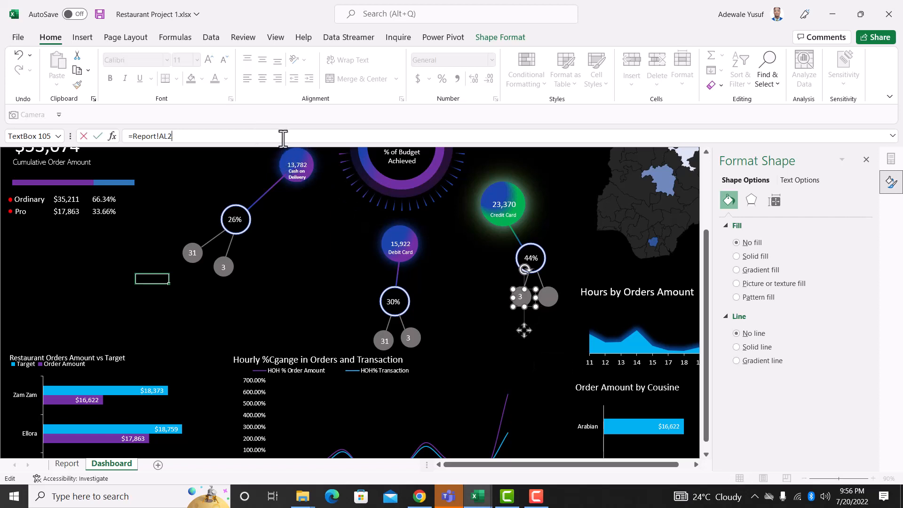
key(BackSpace)
key(BackSpace)
key(BackSpace)
key(BackSpace)
click(67, 463)
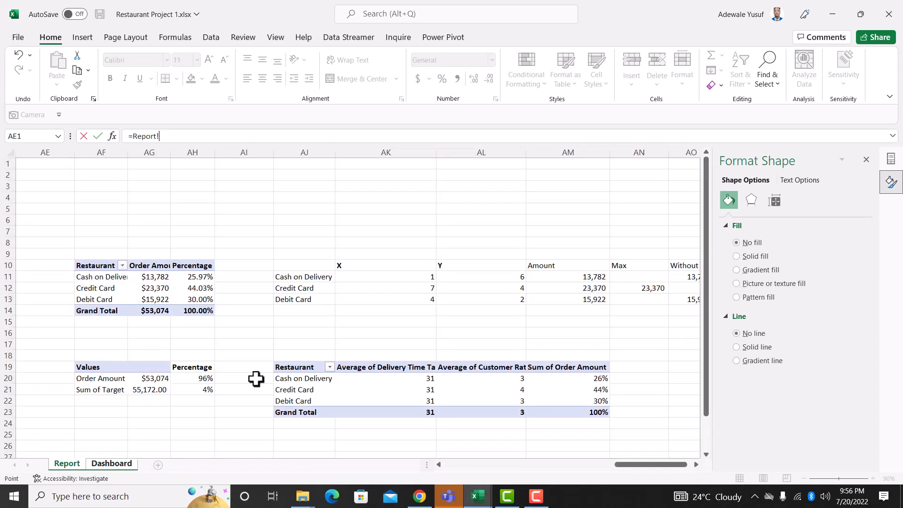
click(431, 392)
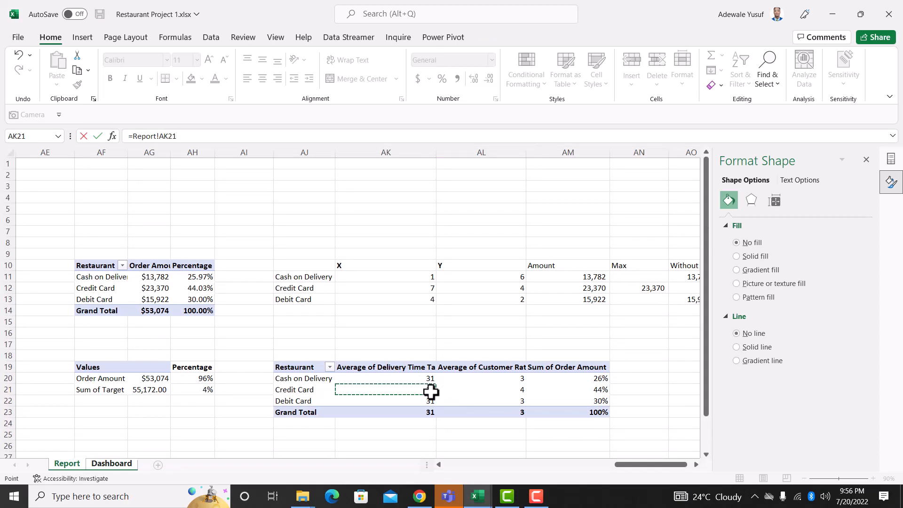
key(Return)
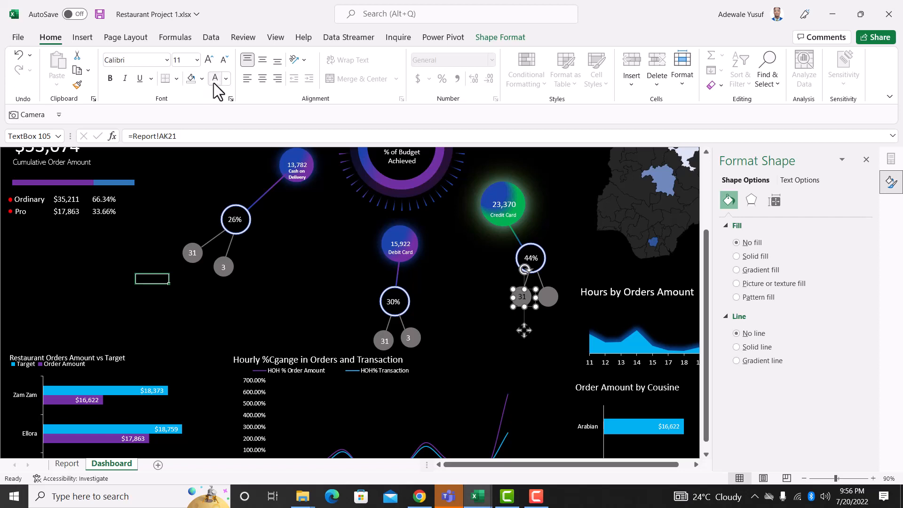
Place a copy of the text box on the 44% ring's second grey circle and link it to Report!AL21
key(ctrl+d)
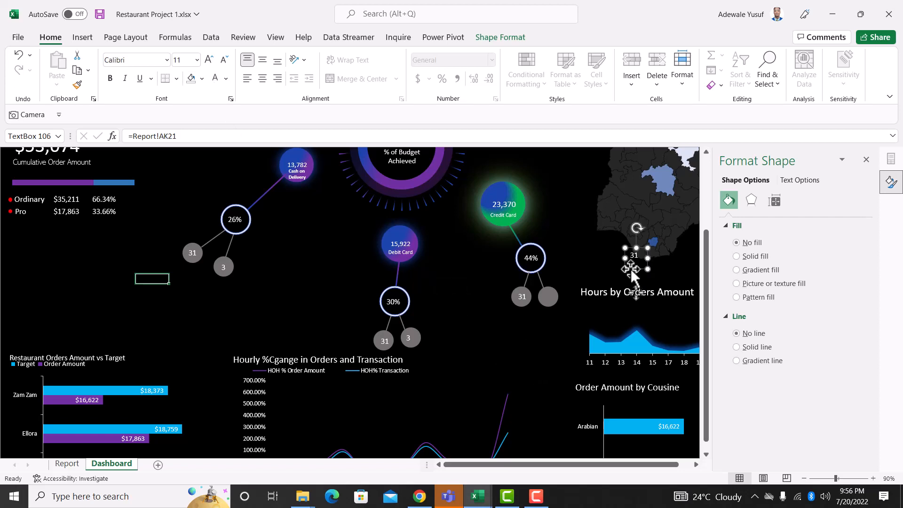
drag(633, 262, 540, 308)
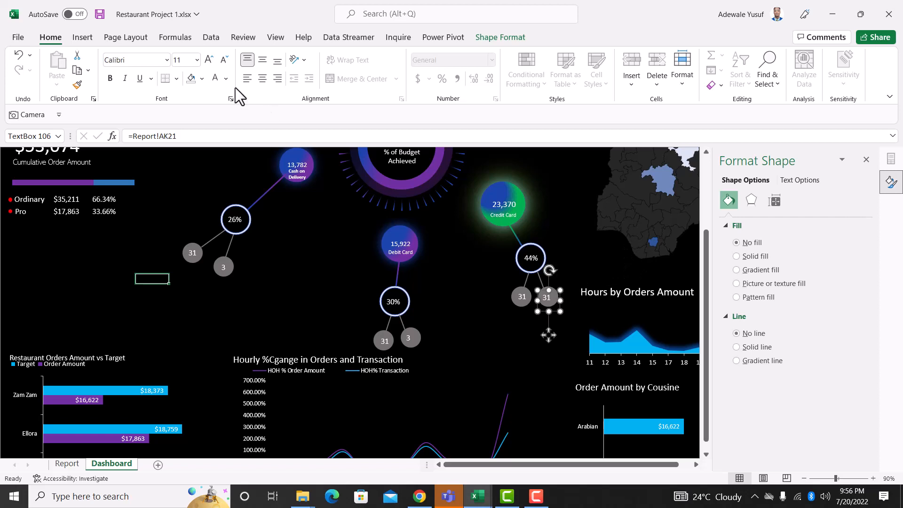
click(187, 141)
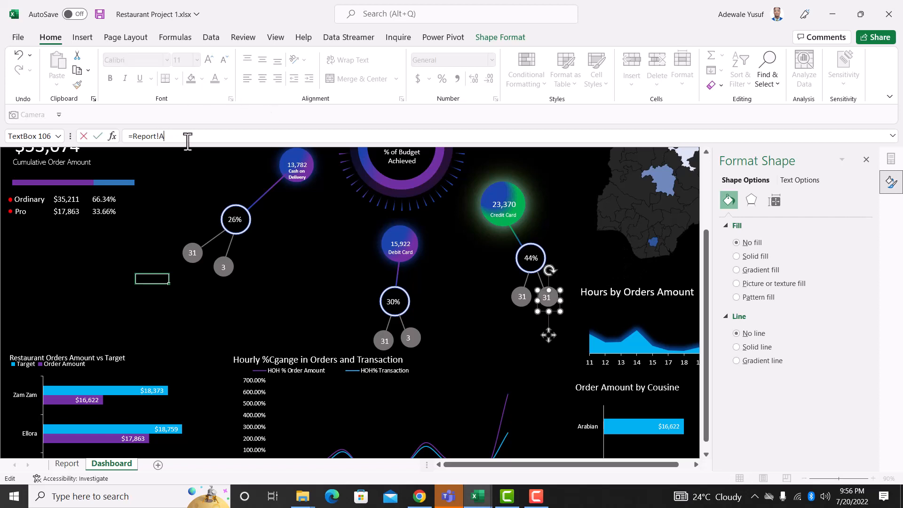
key(BackSpace)
key(BackSpace)
key(BackSpace)
key(BackSpace)
key(BackSpace)
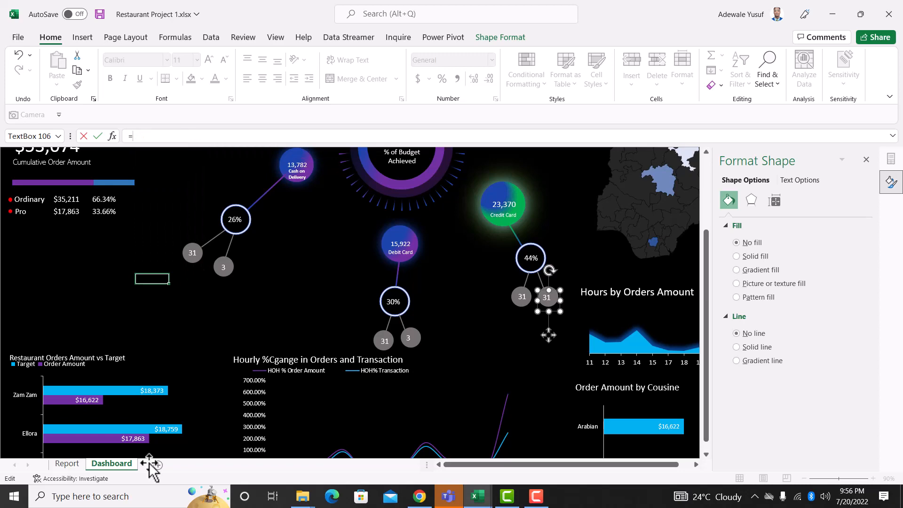
click(67, 465)
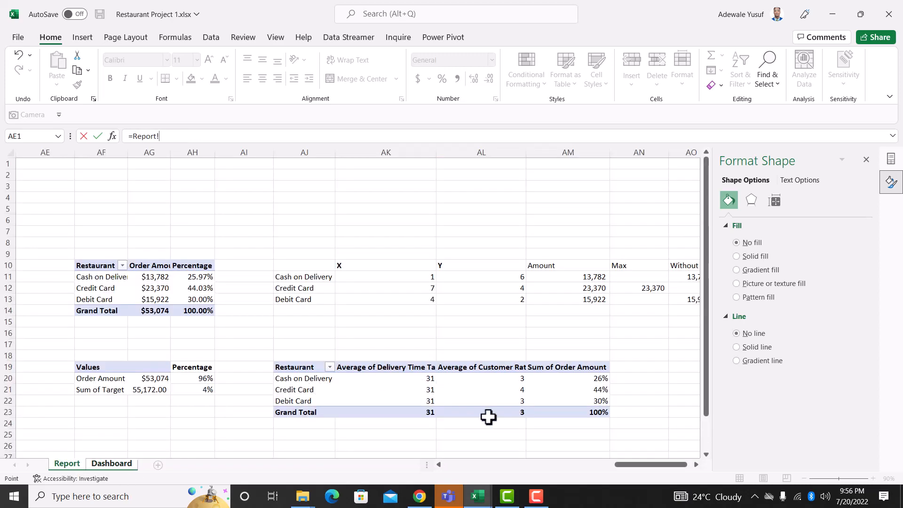
click(523, 389)
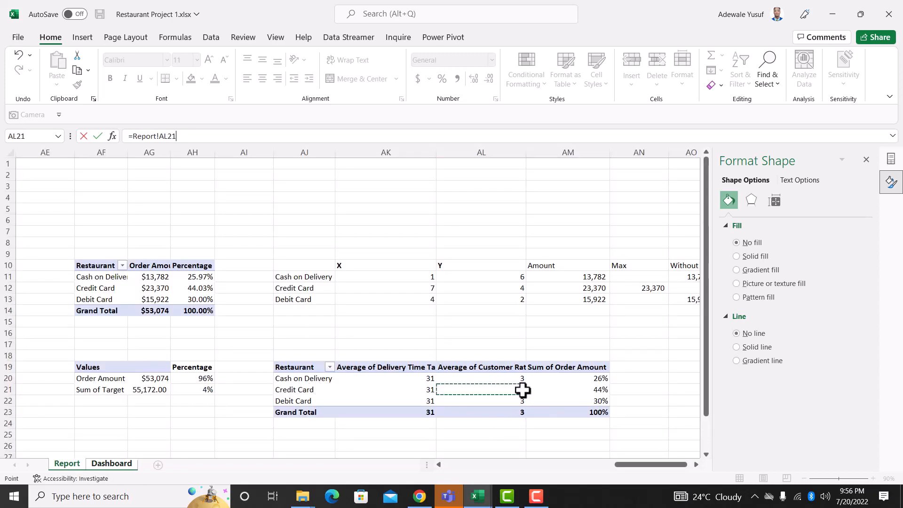
key(Return)
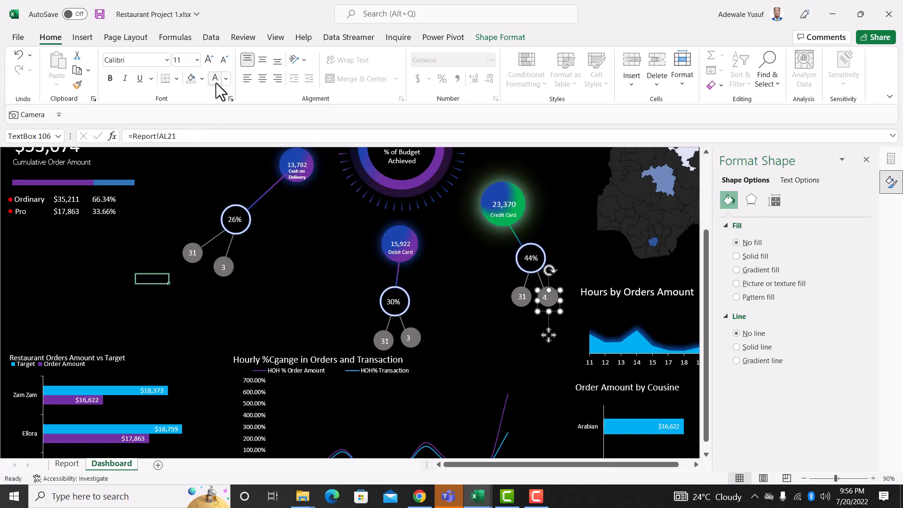
Format the Report sheet pivot table's Average of Delivery Time Taken (mins) values to one decimal place
click(66, 464)
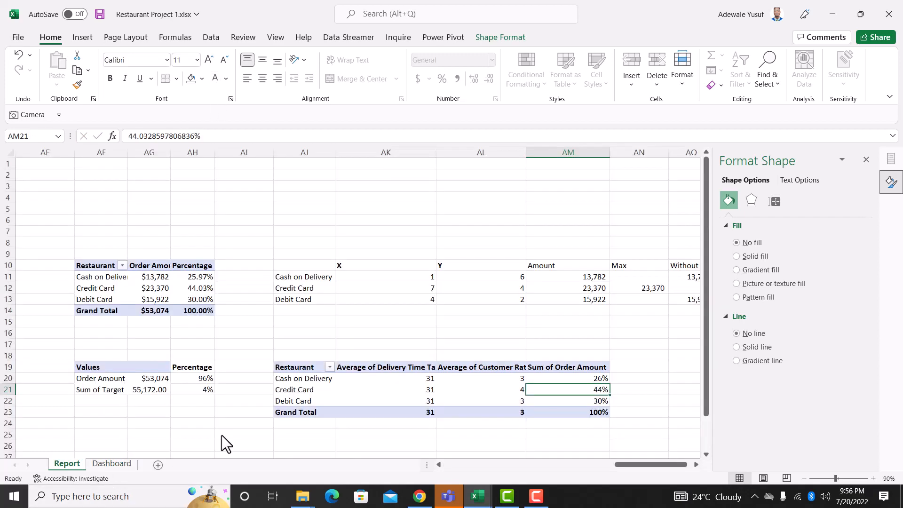
right_click(416, 394)
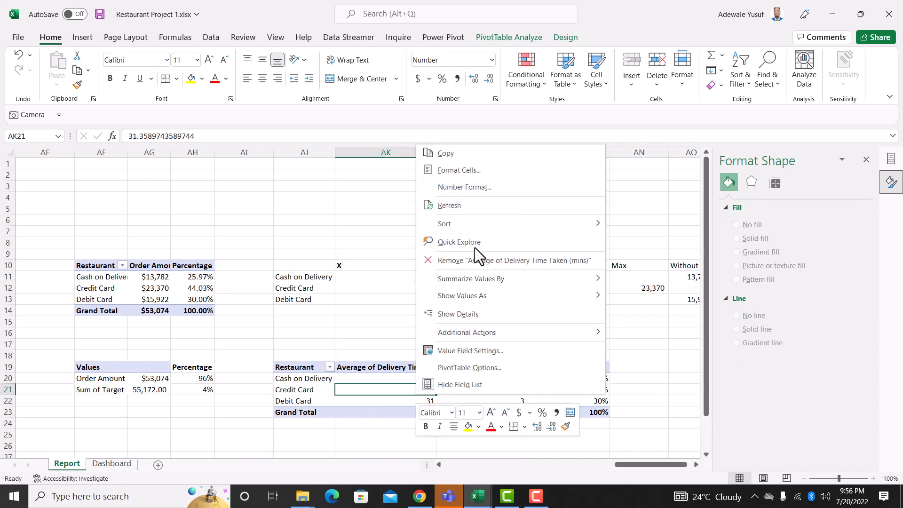
click(456, 184)
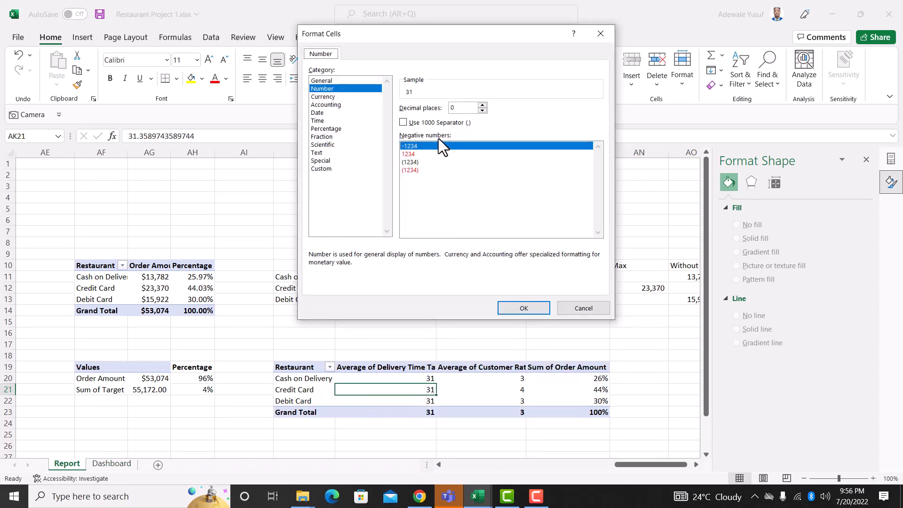
click(482, 105)
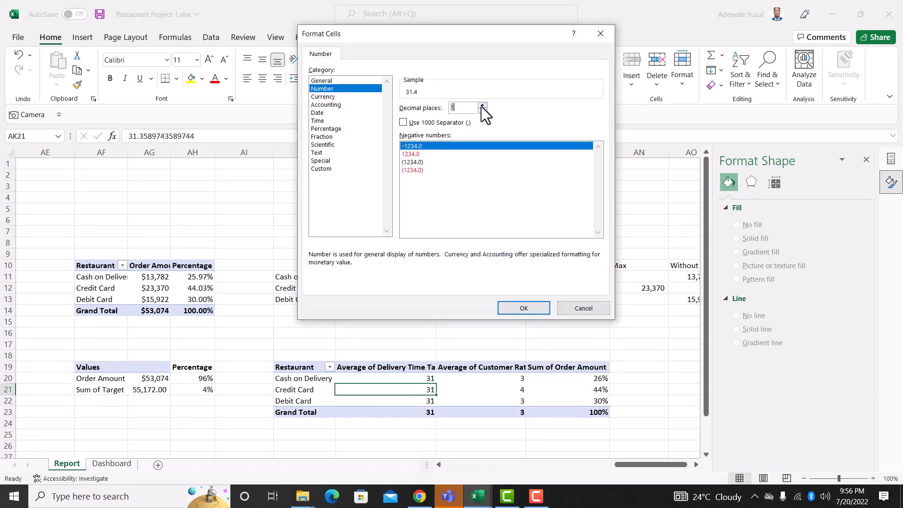
click(523, 303)
Format the pivot table's Average of Customer Rating-Food values to one decimal place
click(528, 382)
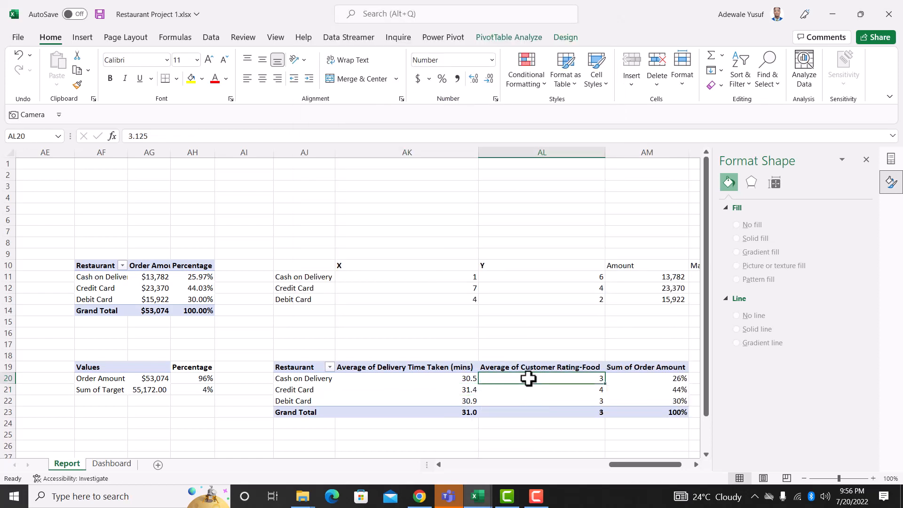
right_click(528, 383)
click(565, 174)
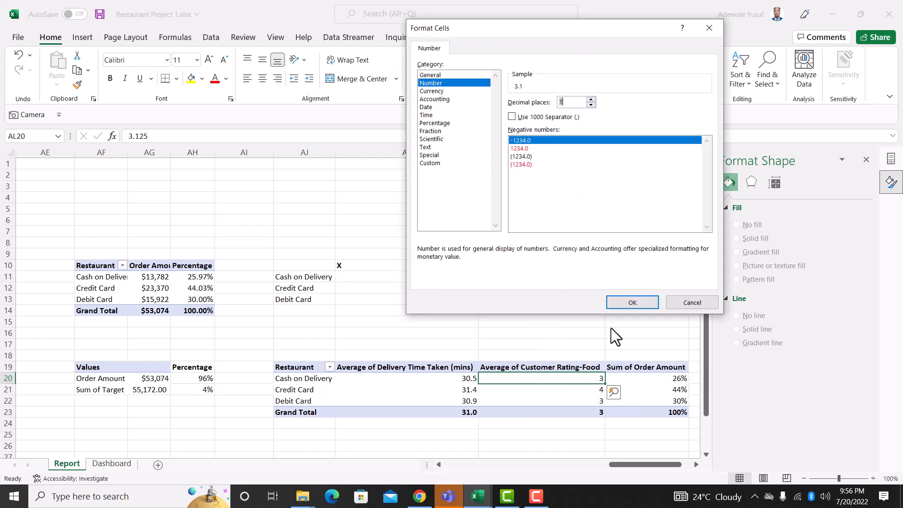
click(628, 307)
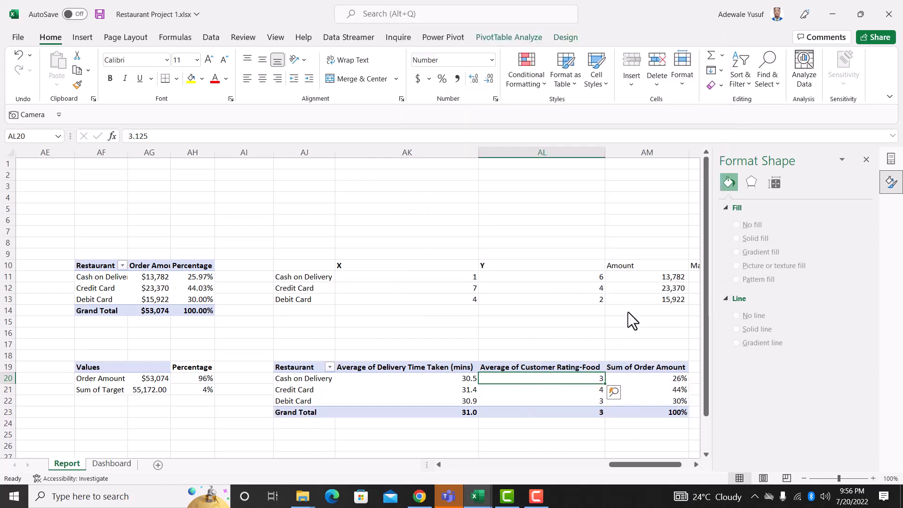
On the Dashboard sheet, enlarge the delivery-time text boxes of the 44%, 30% and 26% rings to fit their decimal values
click(121, 462)
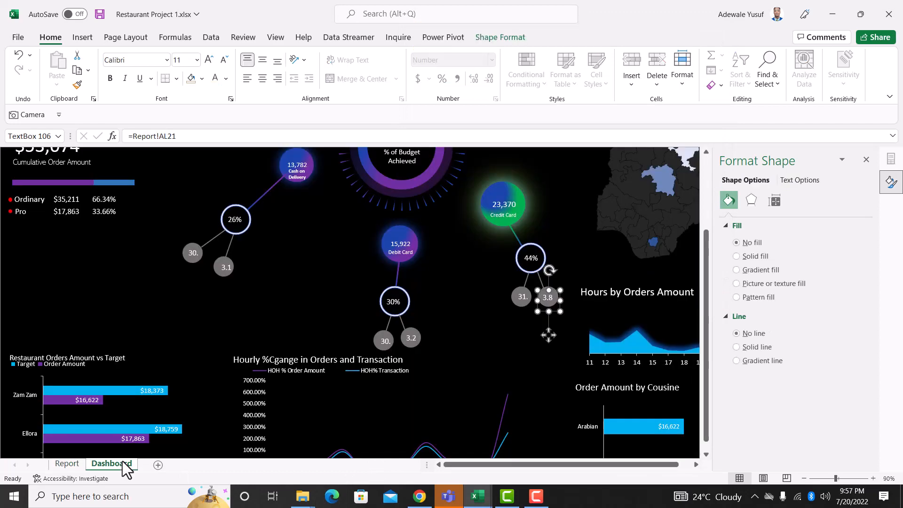
click(520, 297)
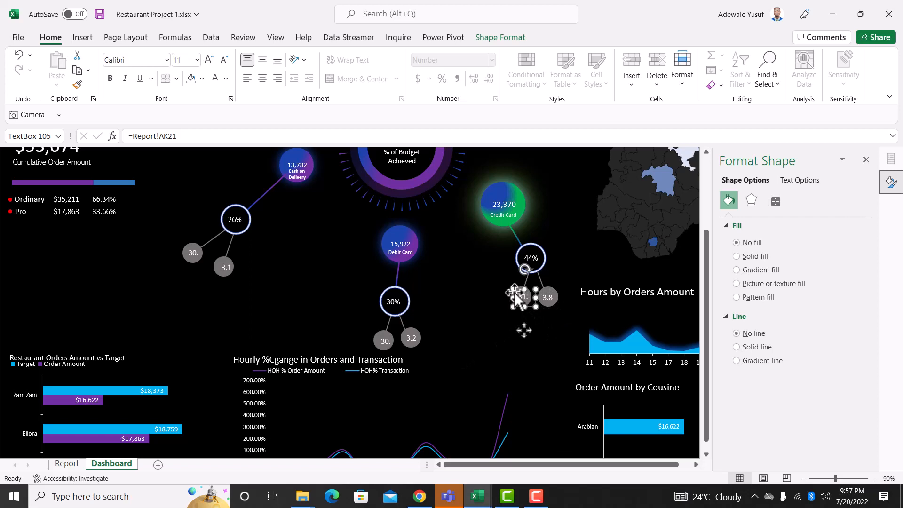
drag(514, 290, 510, 292)
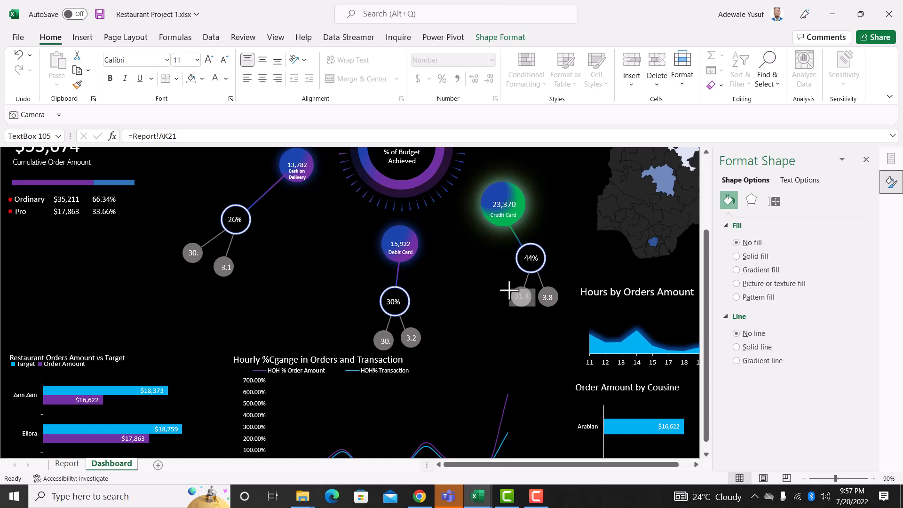
drag(509, 290, 509, 291)
click(385, 339)
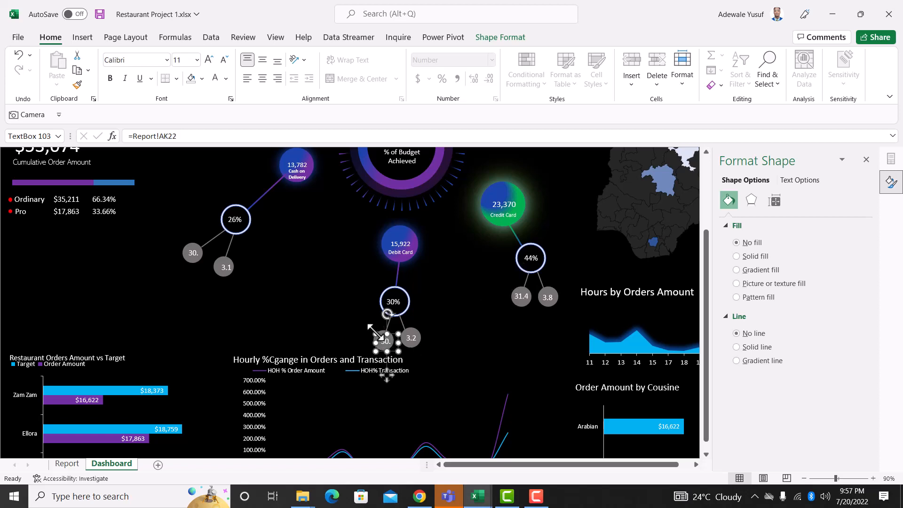
drag(372, 330, 371, 336)
click(195, 254)
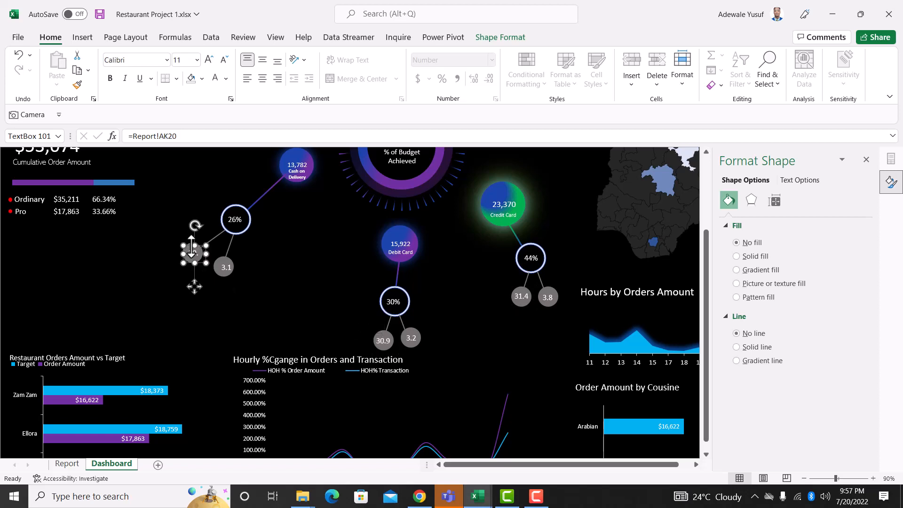
drag(182, 245, 179, 246)
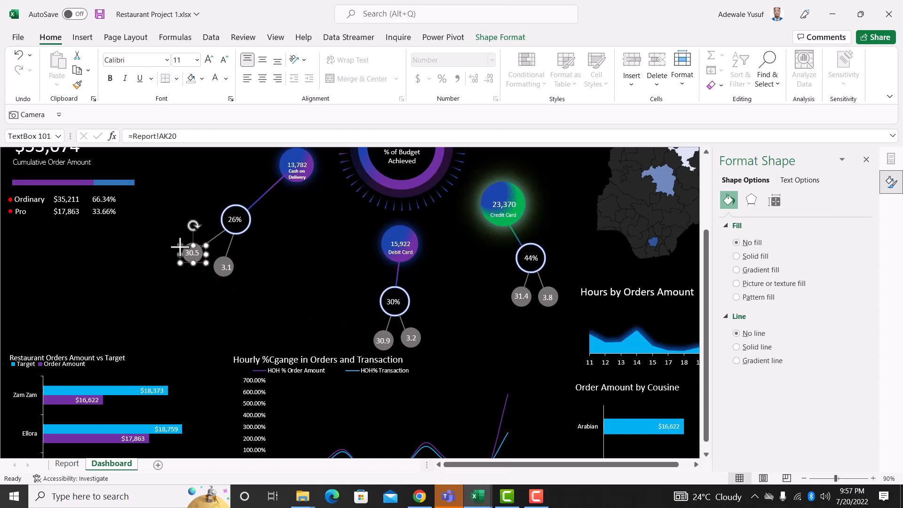
Nudge the 26% ring's customer-rating text box slightly left to centre it on its circle, and deselect it
click(218, 267)
key(Left)
key(Left)
key(Left)
key(Left)
key(Left)
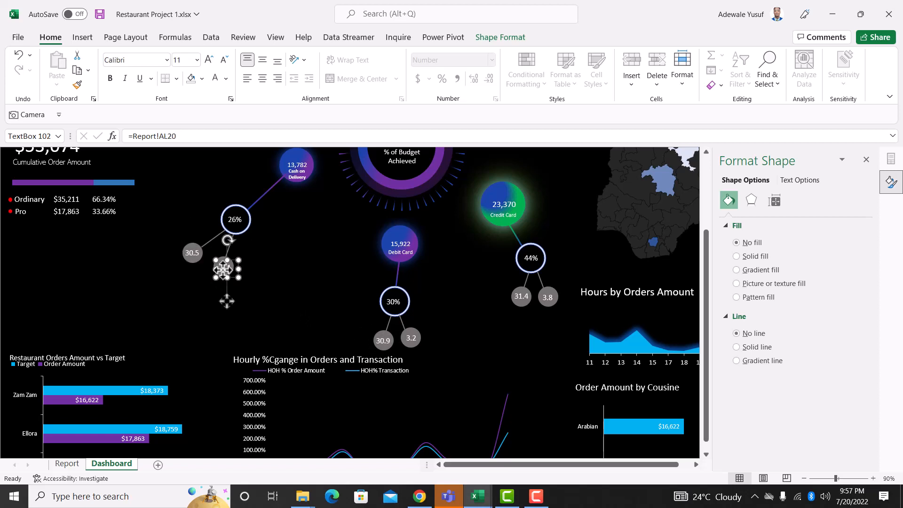
click(113, 282)
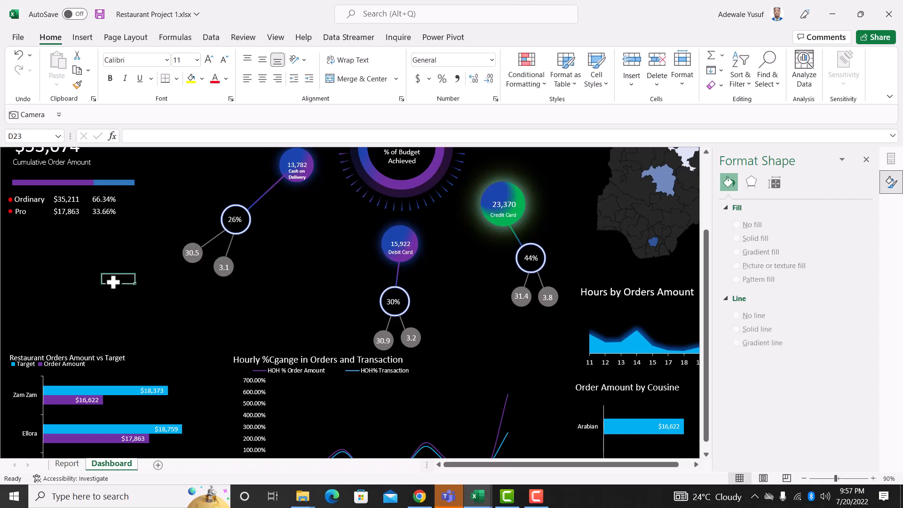
Insert a text box reading "Avg Delivery Time" in the empty area below the 26% ring's delivery-time circle
click(84, 37)
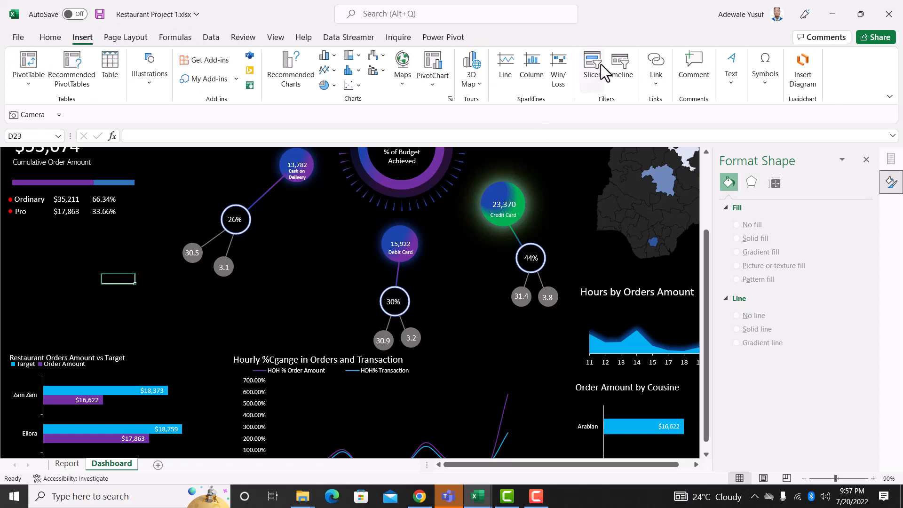
click(729, 77)
click(729, 126)
drag(182, 310, 111, 286)
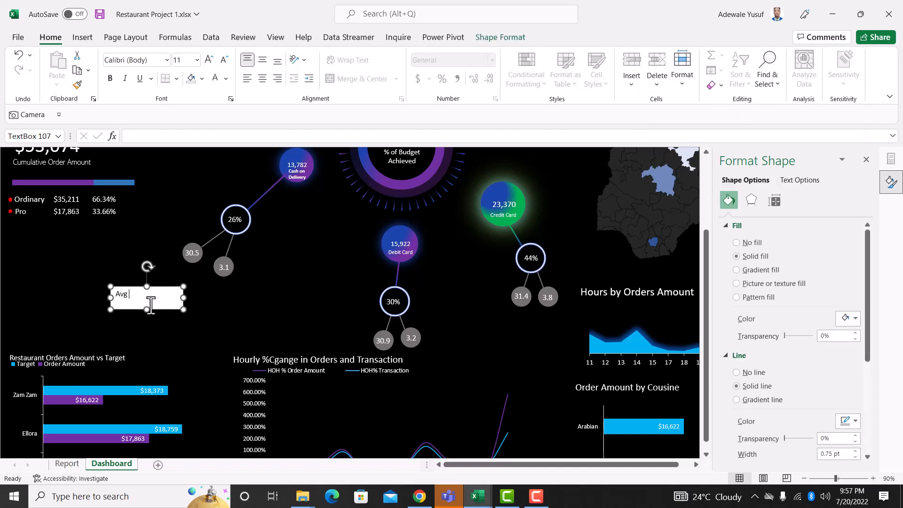
click(66, 463)
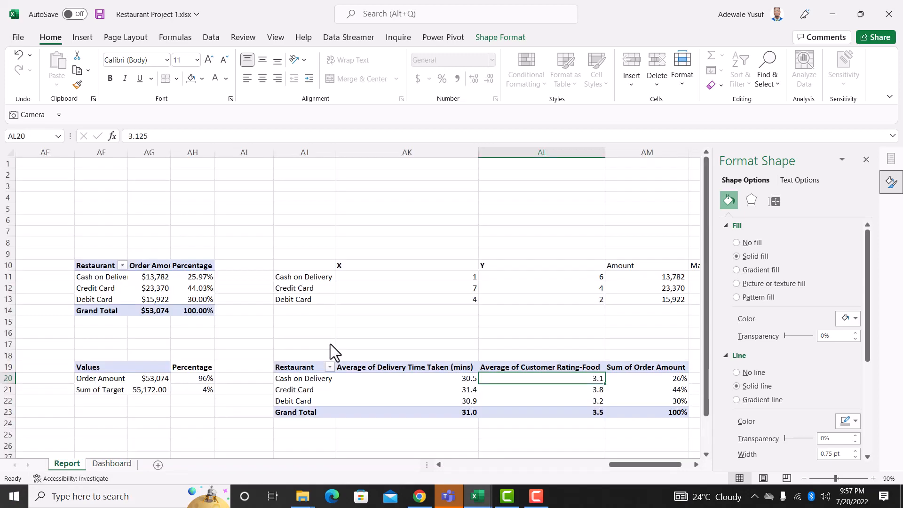
click(112, 463)
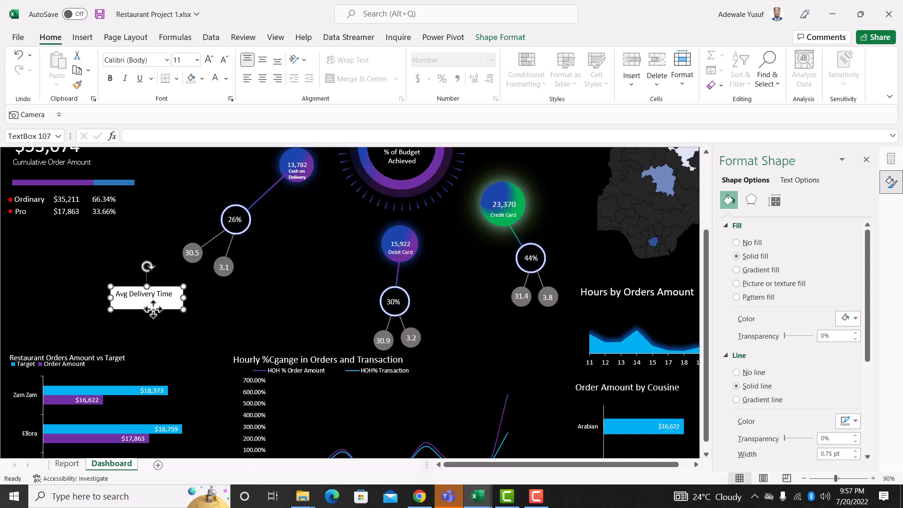
Italicise the "Avg Delivery Time" text box and remove its fill and outline
click(123, 78)
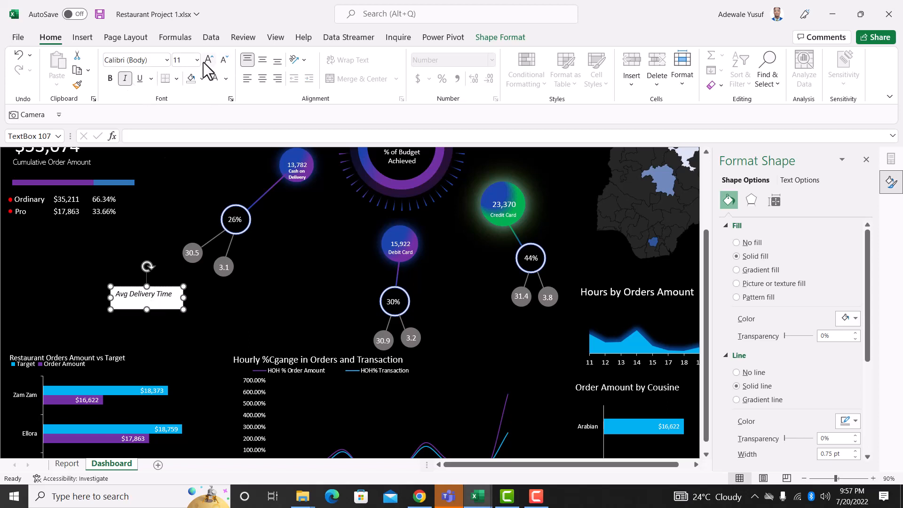
click(500, 37)
click(322, 55)
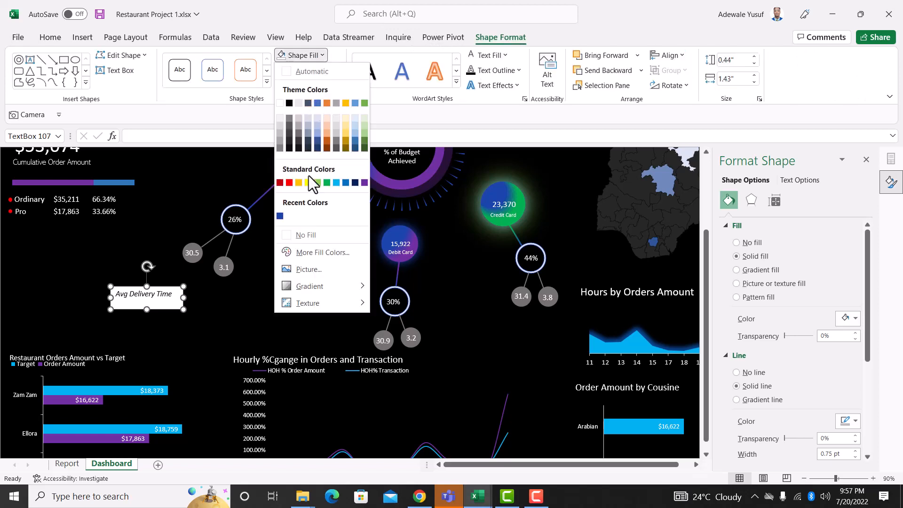
click(320, 235)
click(311, 70)
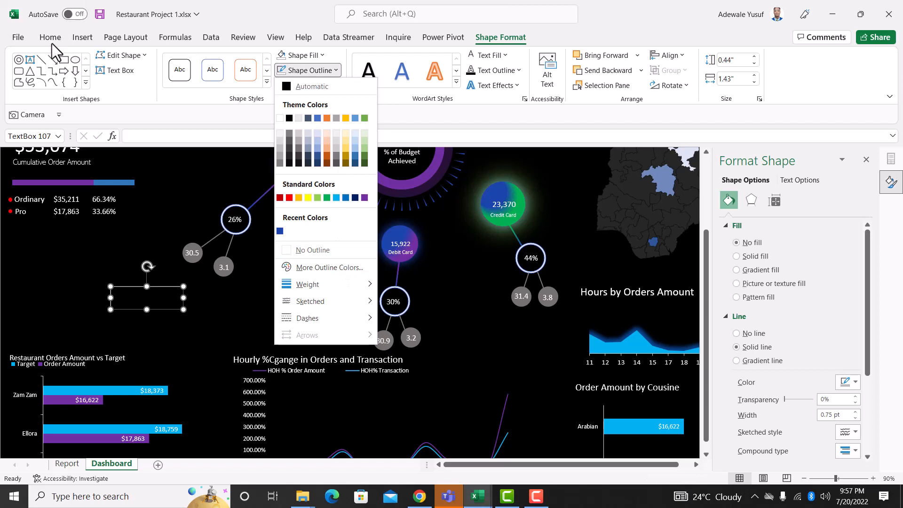
click(346, 250)
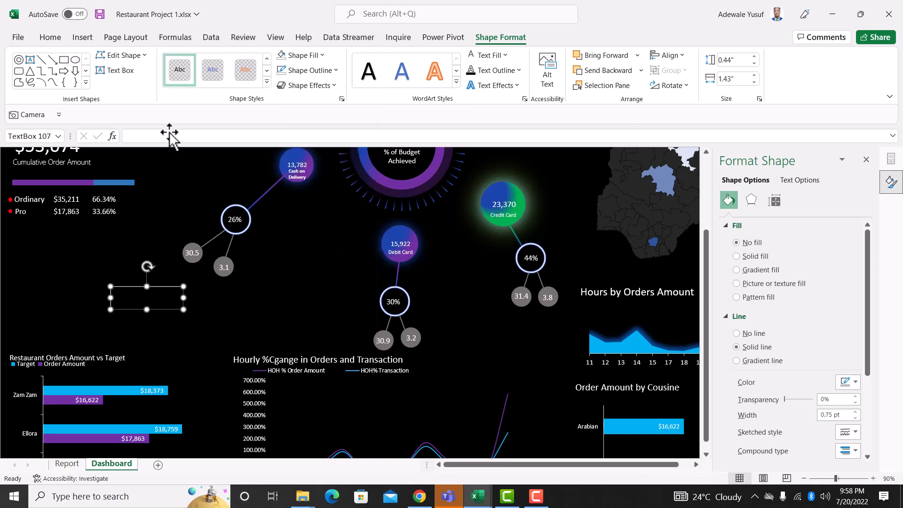
Set the "Avg Delivery Time" label's text to white at font size 8
click(47, 37)
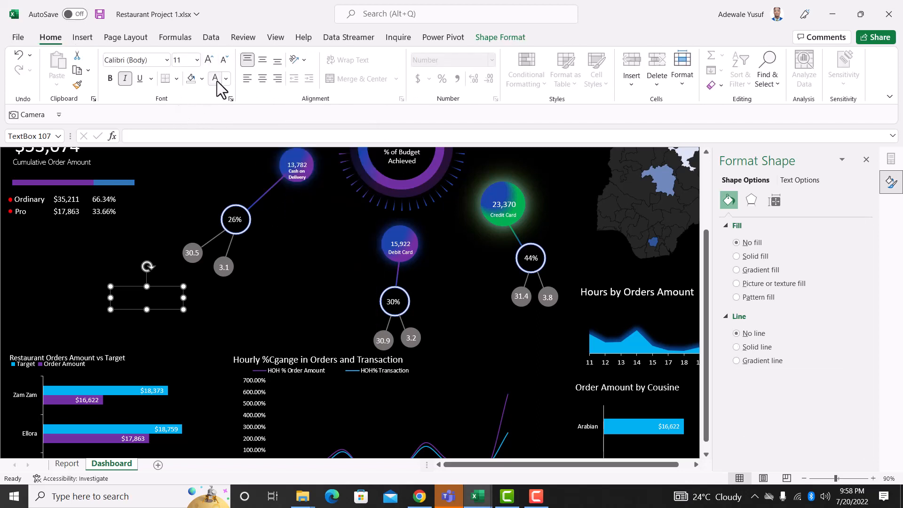
click(227, 61)
click(227, 61)
click(227, 61)
click(226, 61)
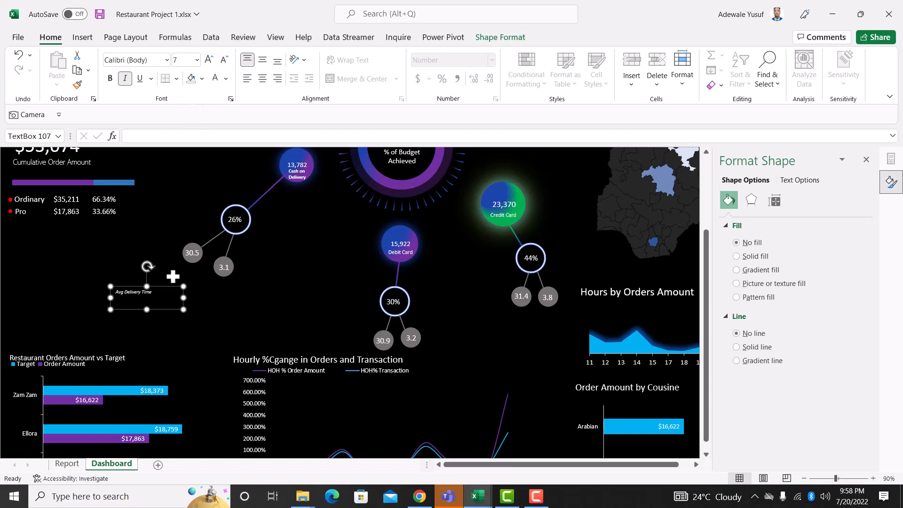
click(208, 60)
Place the "Avg Delivery Time" label beside the 26% ring's delivery-time circle and put duplicates beside those of the 30% and 44% rings
drag(180, 308, 360, 347)
key(ctrl+d)
key(ctrl+d)
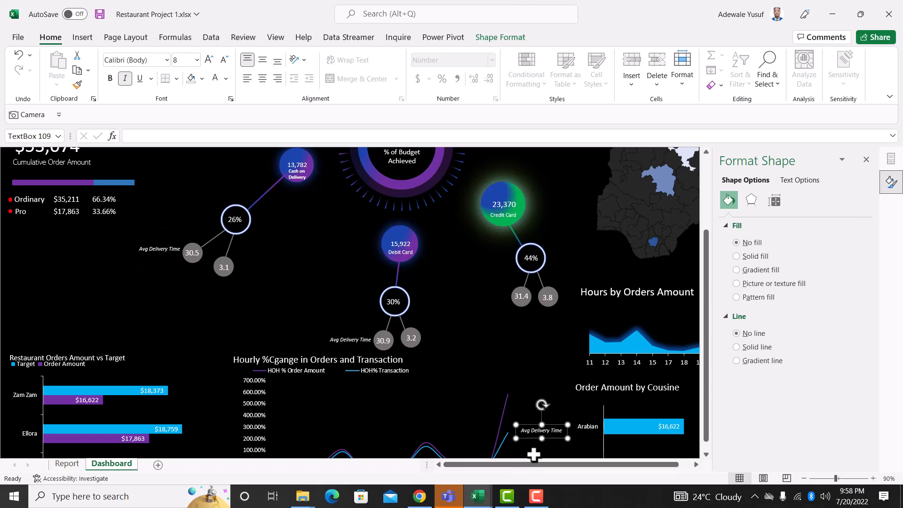
drag(533, 441, 478, 309)
Duplicate the label, reword it "Avg Customer rating", widen it to one line, and place copies by the rating circles of all three rings
key(ctrl+d)
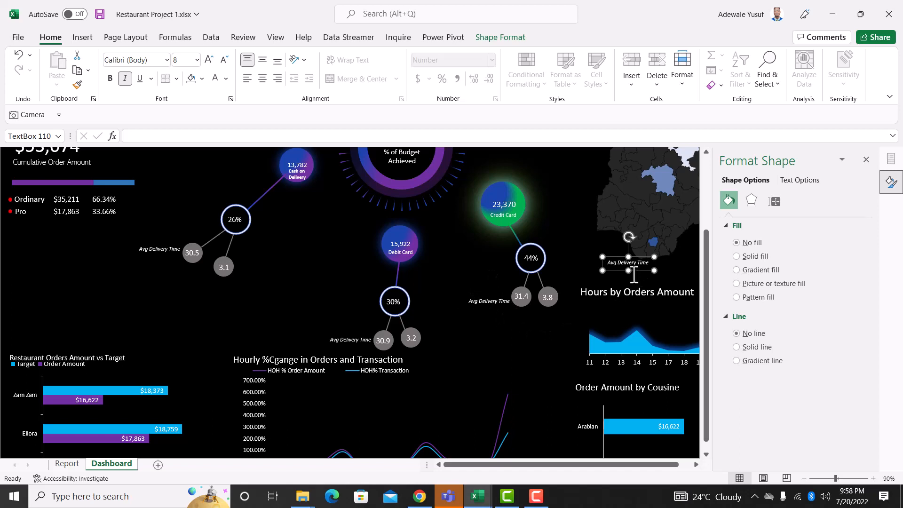
drag(633, 271, 215, 295)
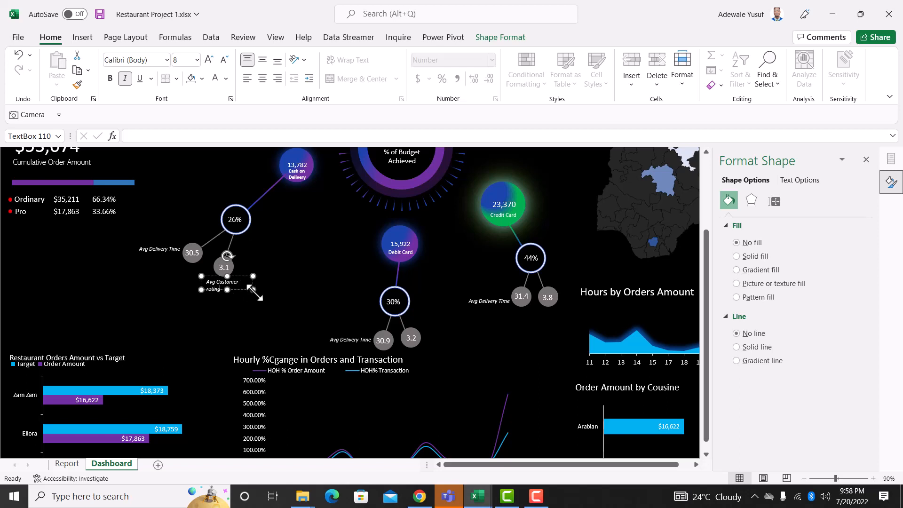
drag(254, 291, 263, 291)
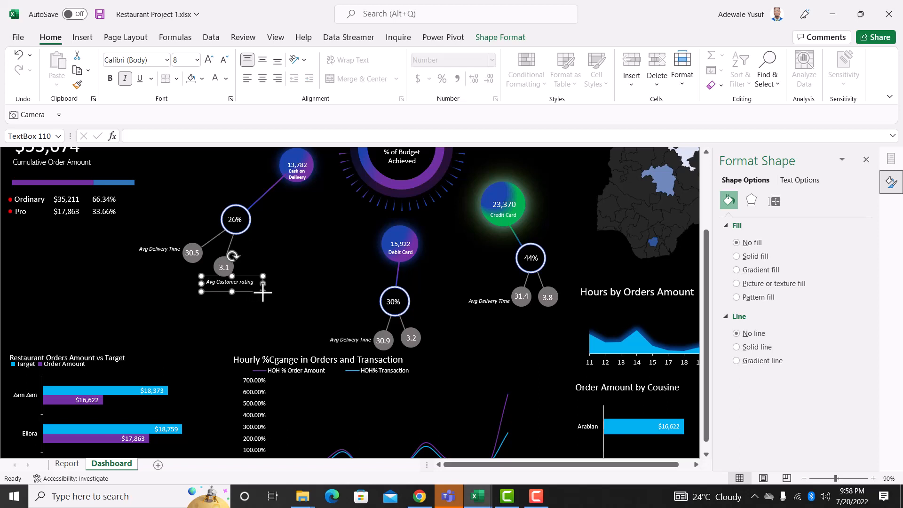
click(133, 268)
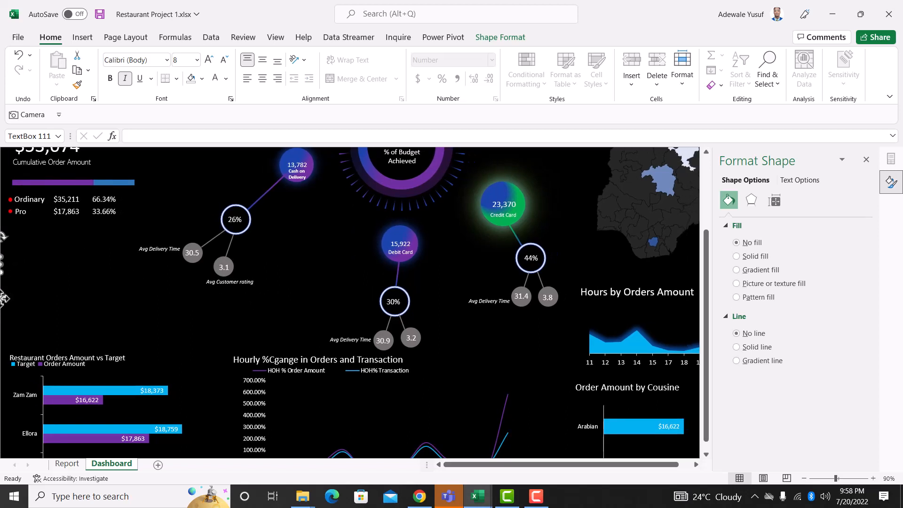
drag(7, 297, 549, 330)
Move the "Avg Delivery Time" labels of the 26% and 44% rings directly below their circles and deselect everything
click(168, 254)
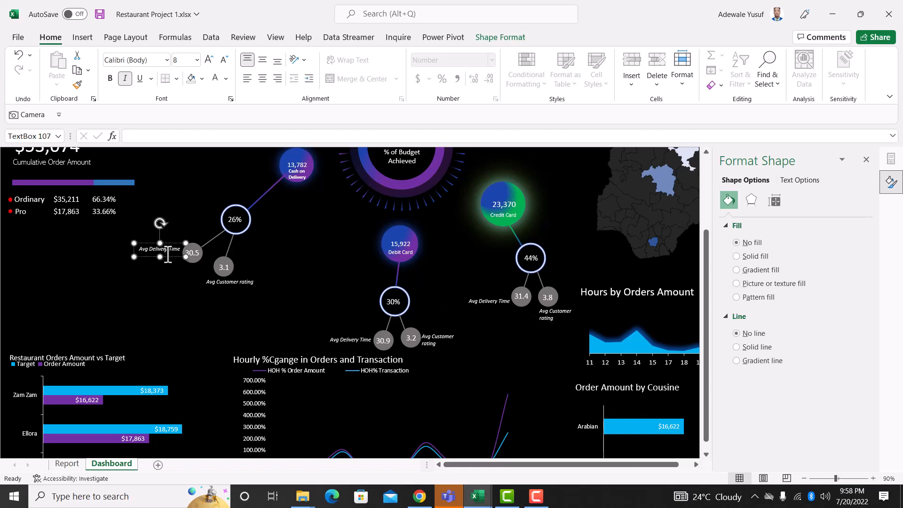
drag(168, 257, 192, 276)
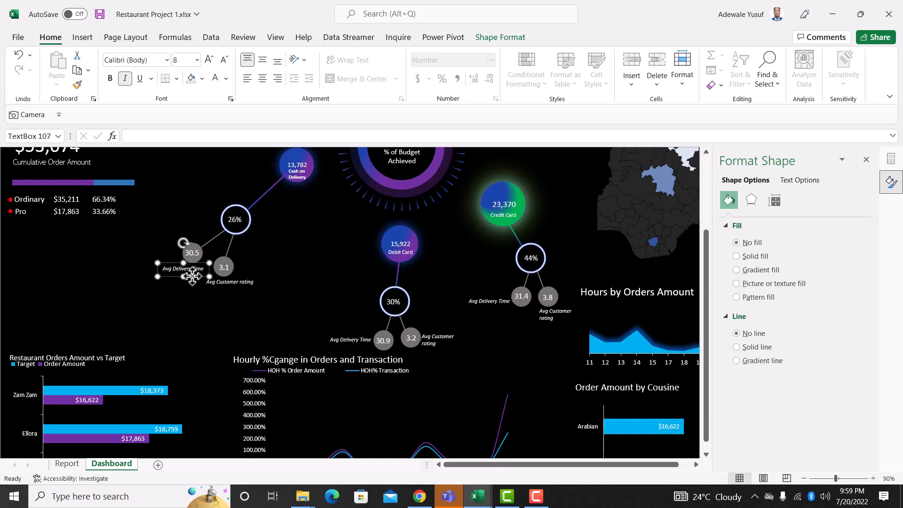
click(500, 309)
drag(500, 309, 523, 322)
click(470, 263)
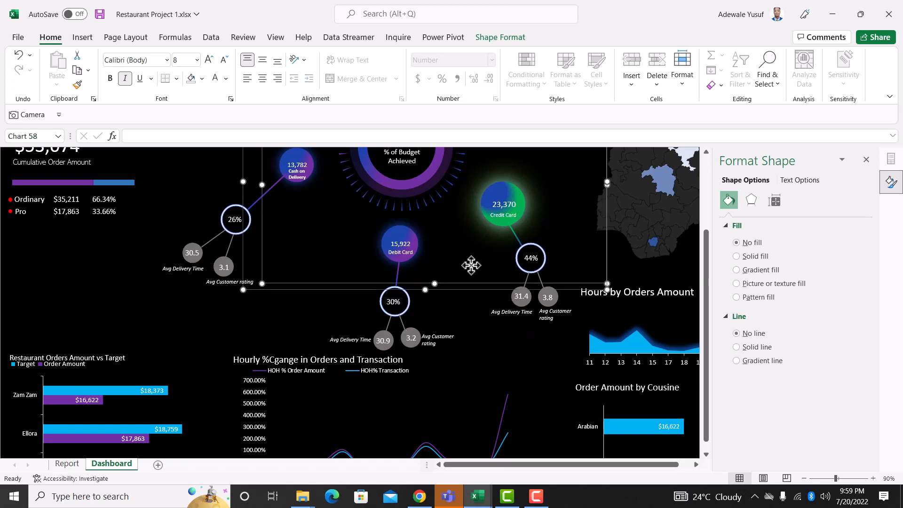
click(126, 302)
Close the Format Shape pane and switch the dashboard to full-screen mode
scroll(127, 302, up, 2)
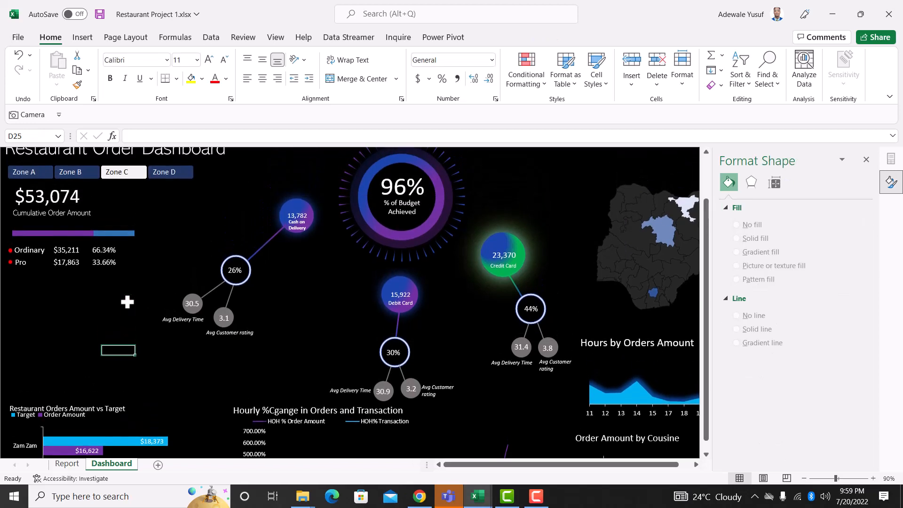
scroll(127, 301, up, 2)
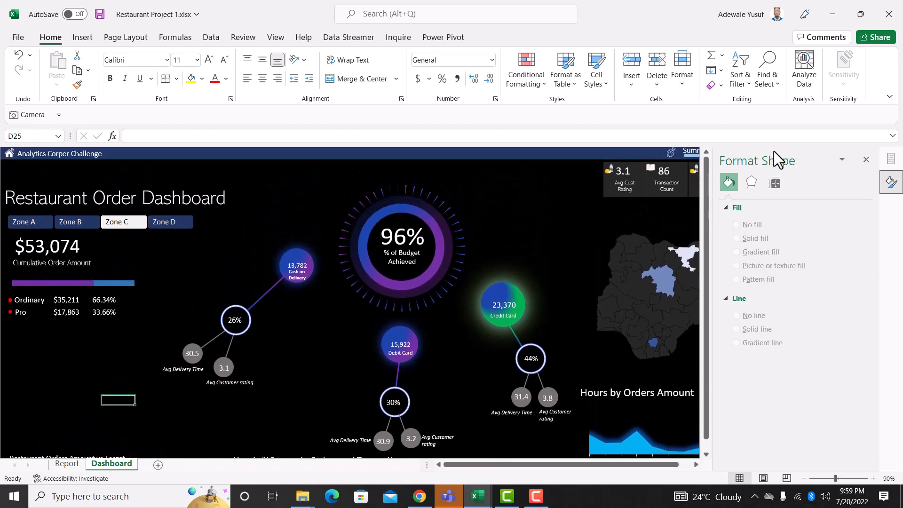
click(866, 160)
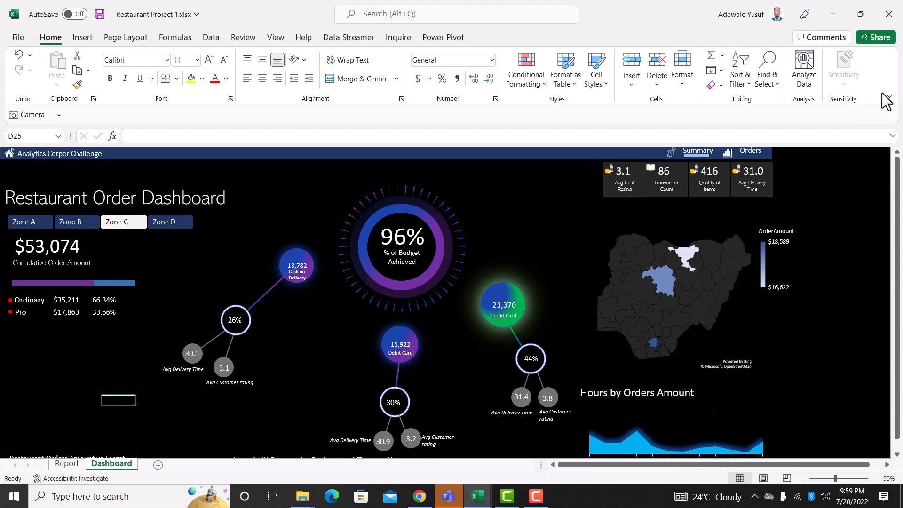
click(889, 98)
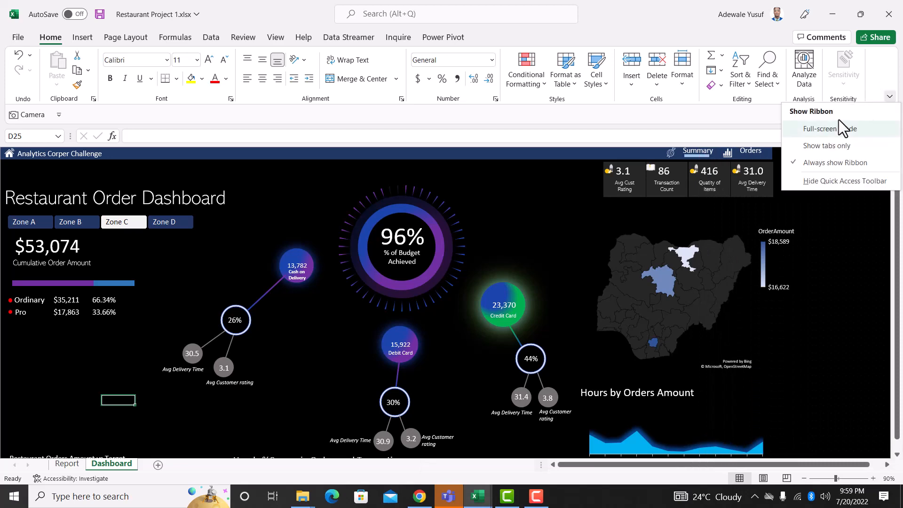
click(841, 129)
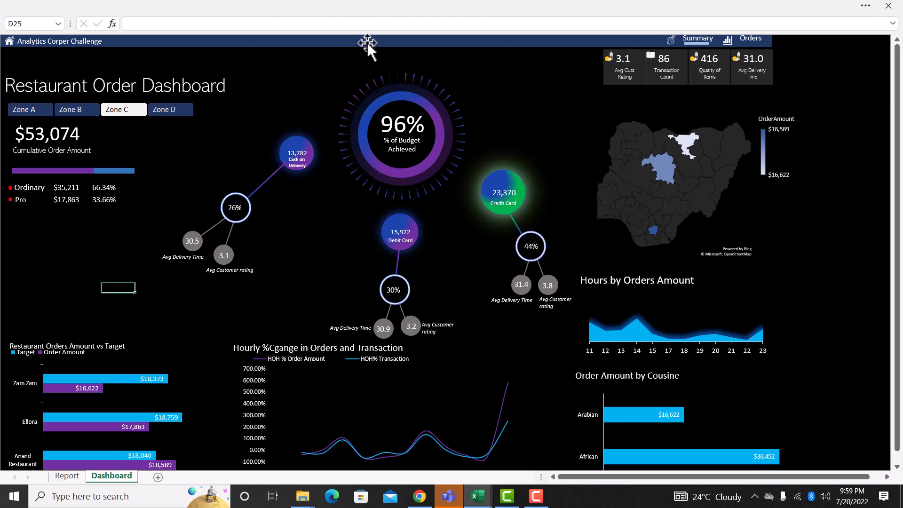
Insert the picture Top-9-States-That-Pay-Corpers-State-Allowance.webp from the Downloads folder onto the dashboard
click(610, 29)
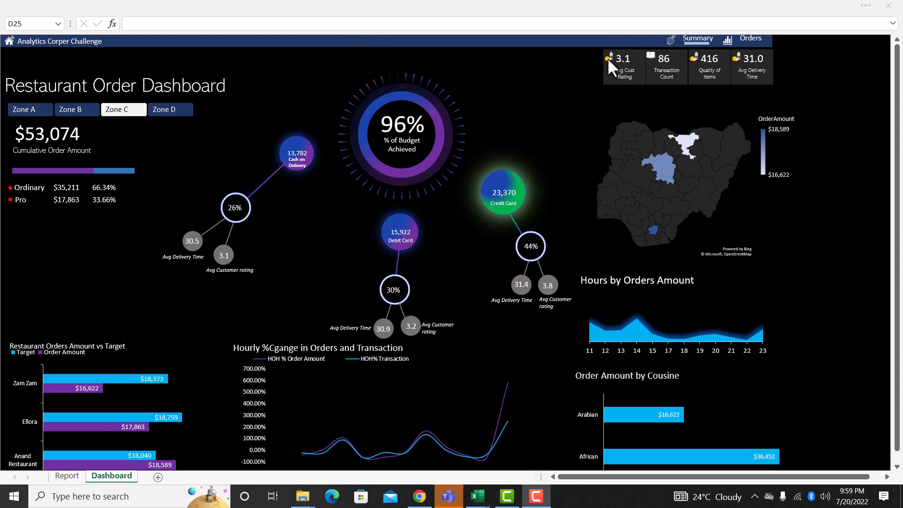
click(860, 11)
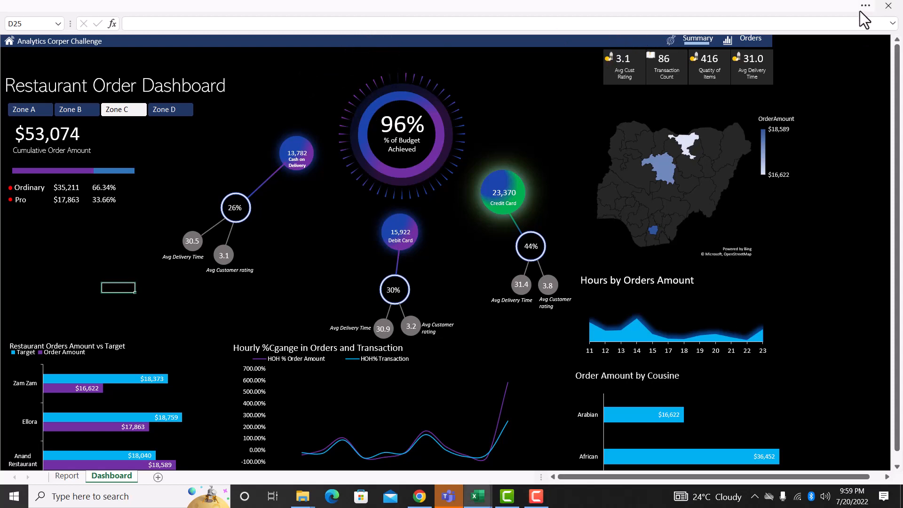
click(861, 10)
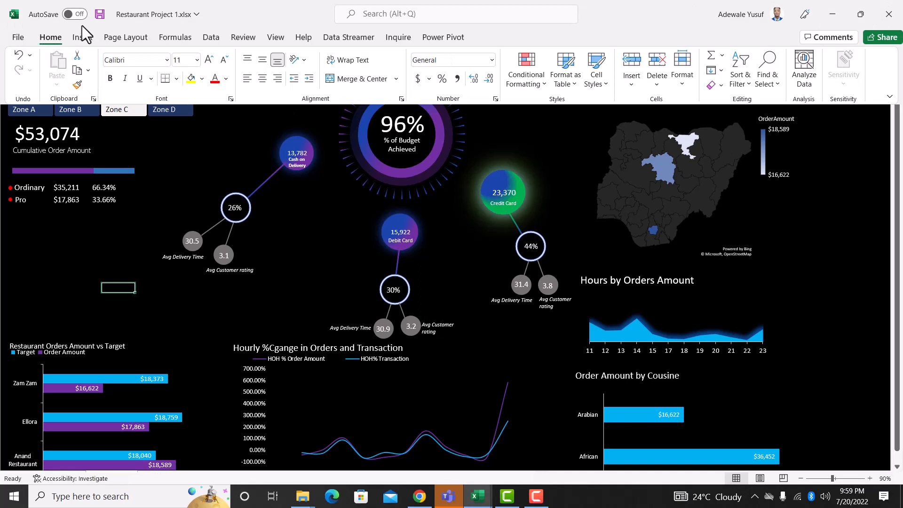
click(91, 37)
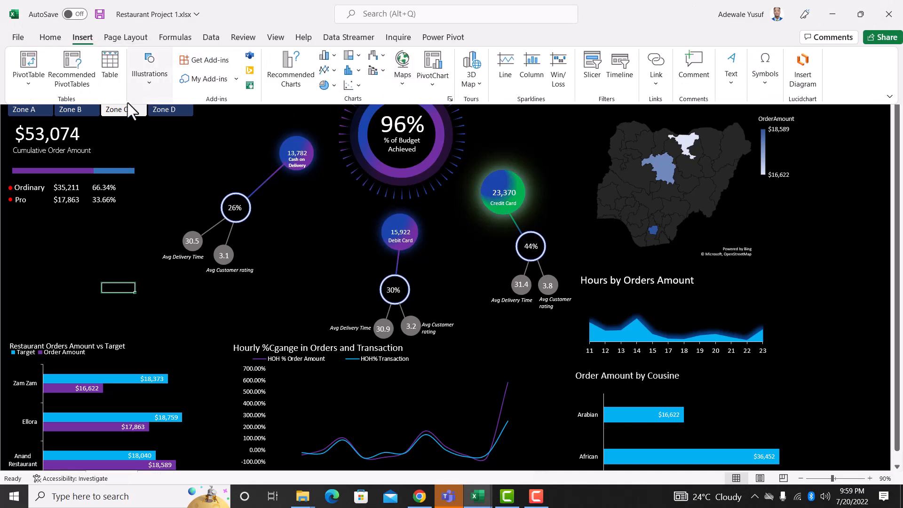
click(162, 80)
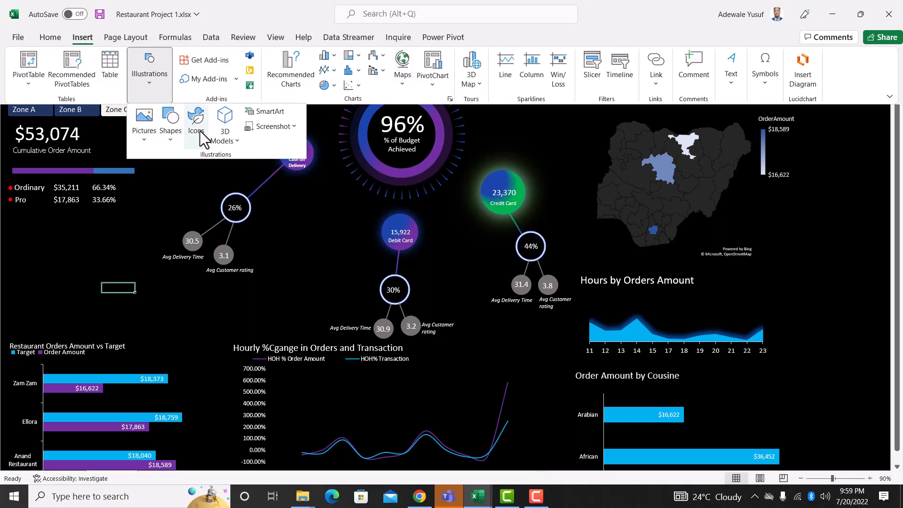
click(144, 134)
click(180, 180)
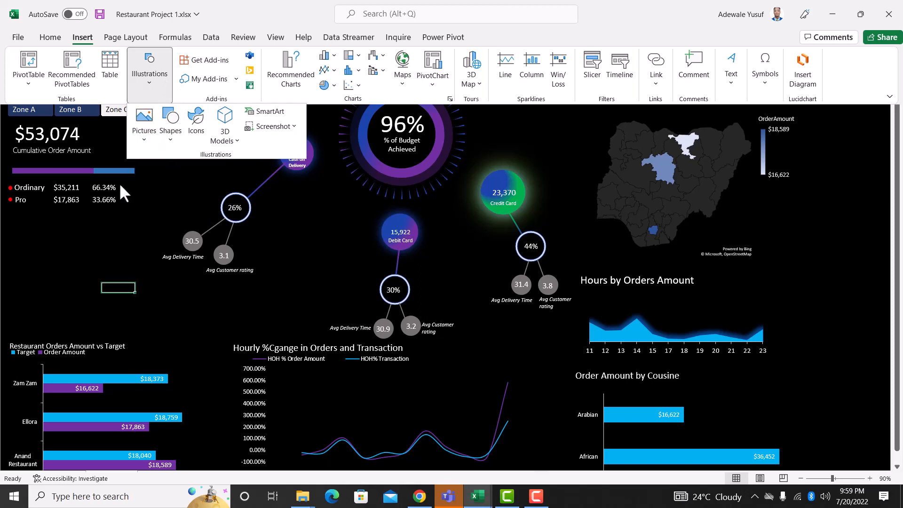
click(108, 159)
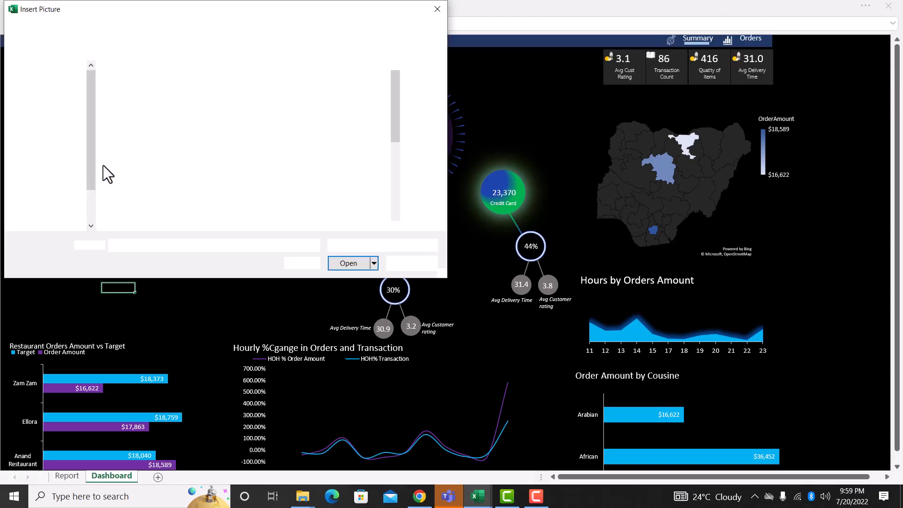
click(52, 147)
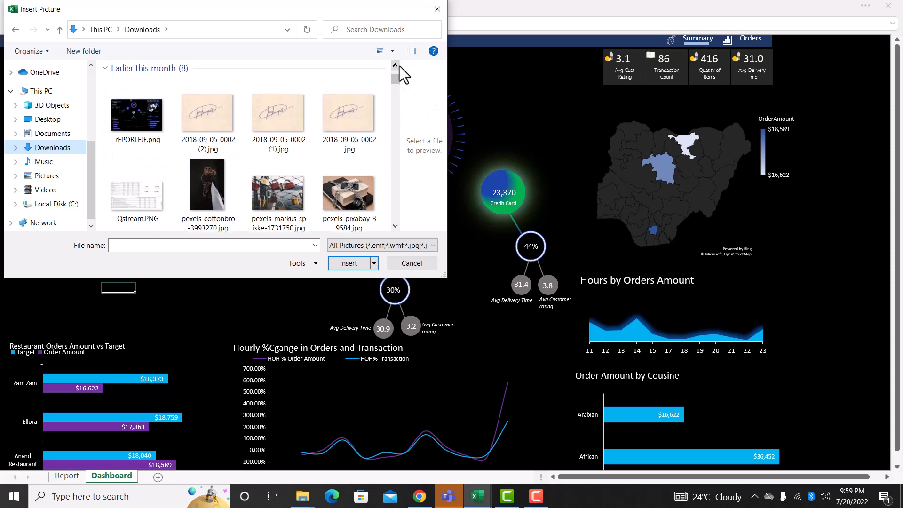
scroll(399, 66, up, 2)
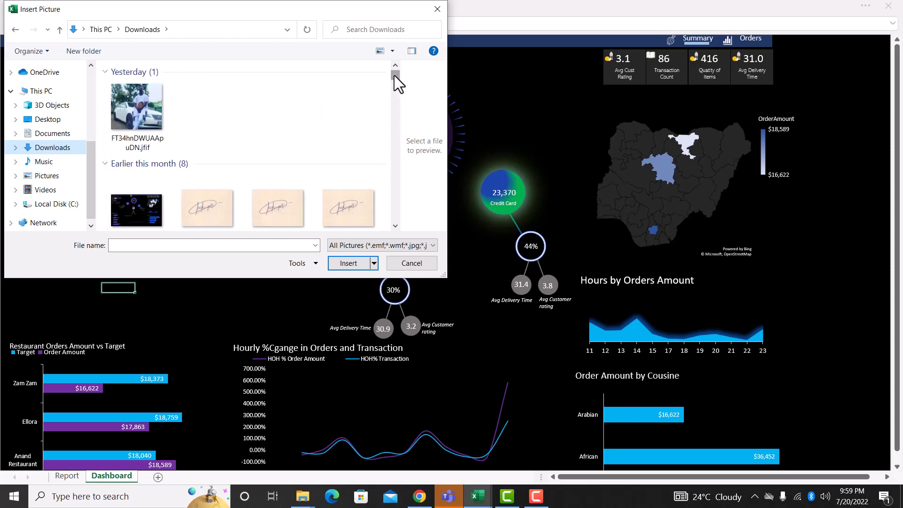
drag(394, 75, 396, 98)
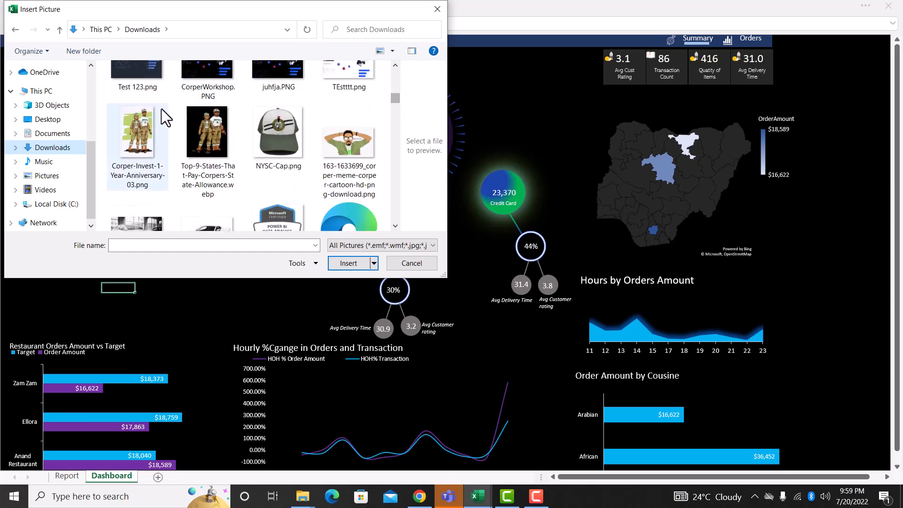
double_click(220, 135)
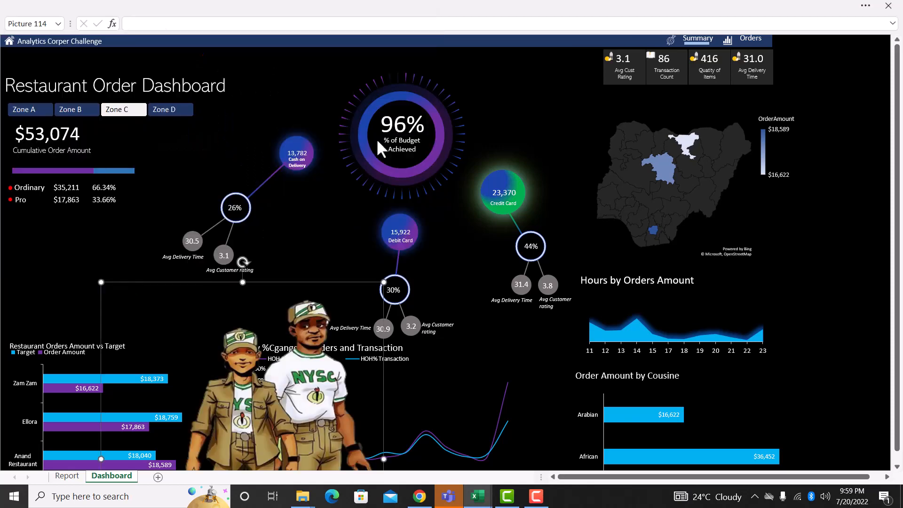
Shrink the corps members picture and move it to the empty area to the right of the map
drag(109, 282, 166, 364)
drag(317, 421, 563, 108)
drag(413, 50, 483, 134)
drag(574, 201, 801, 229)
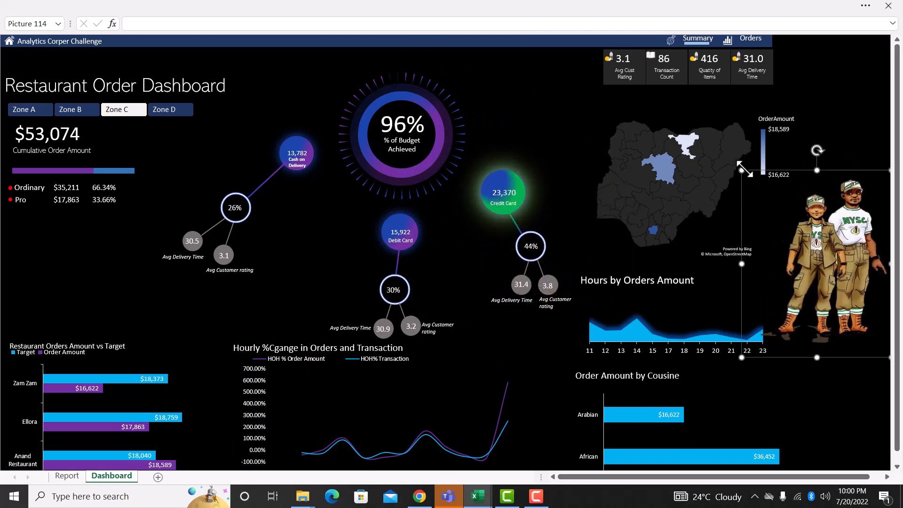
Shrink the corps members picture to a small icon, place it above and to the left of the 96% gauge, and deselect it
drag(743, 170, 801, 220)
drag(835, 254, 529, 78)
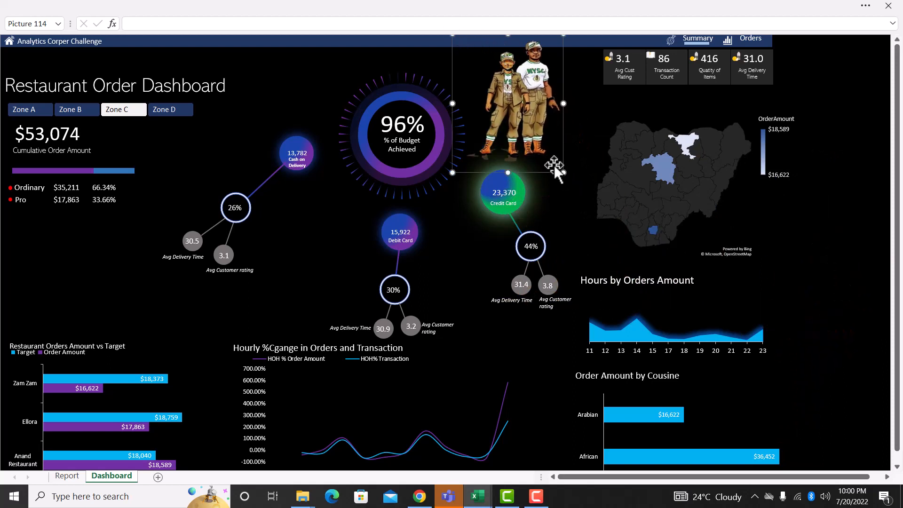
drag(564, 173, 320, 46)
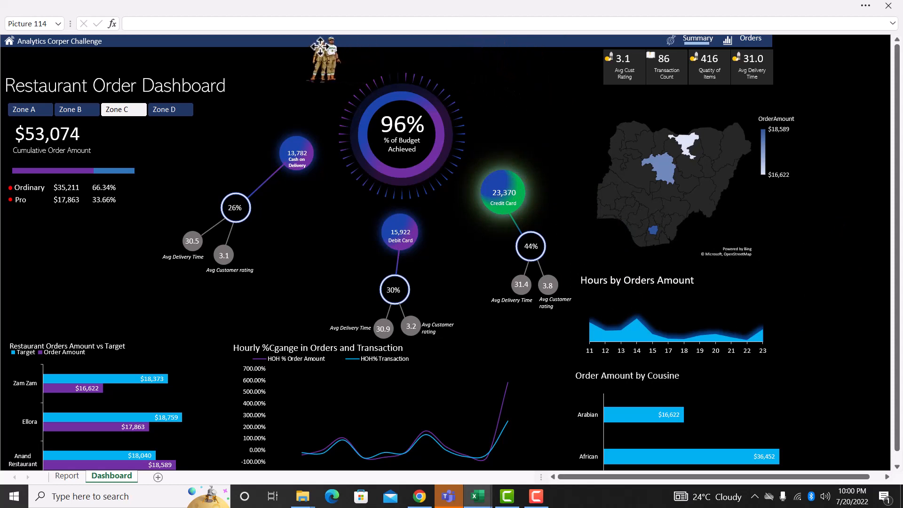
click(265, 83)
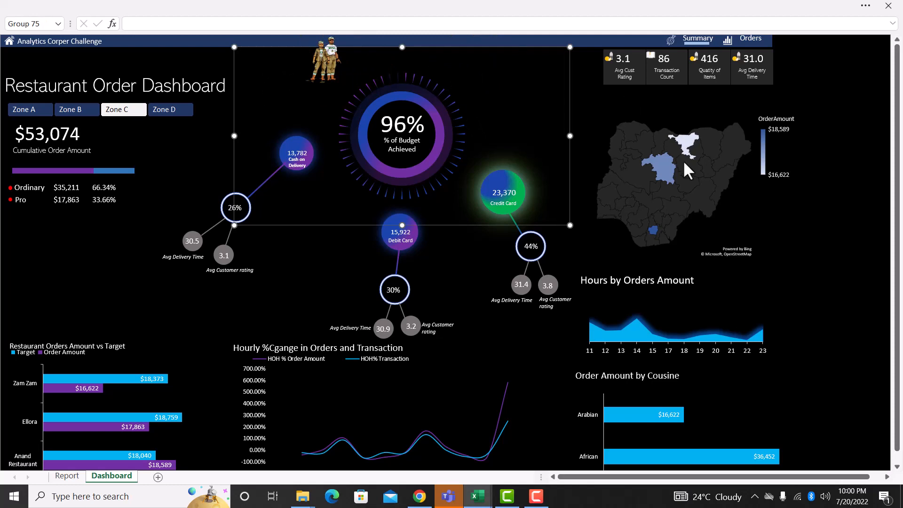
click(845, 269)
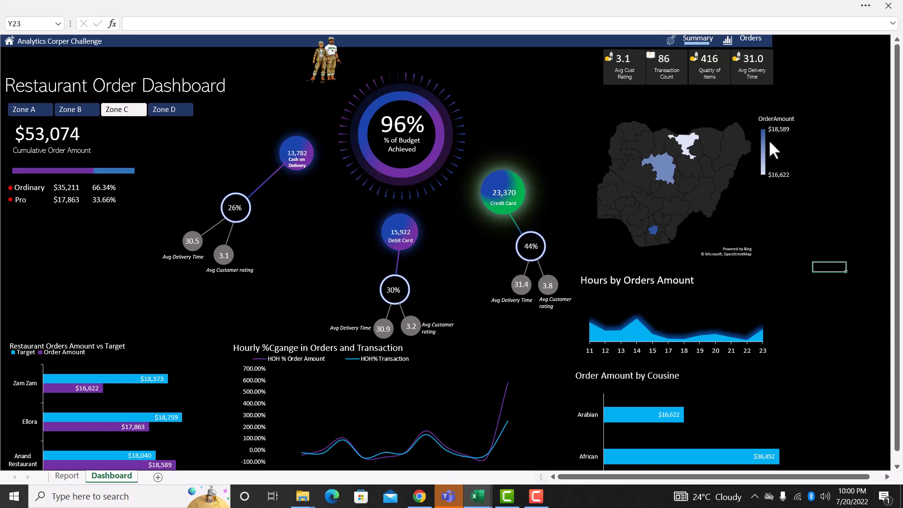
Shift the Nigeria order amount map slightly left and up, and deselect it
click(768, 172)
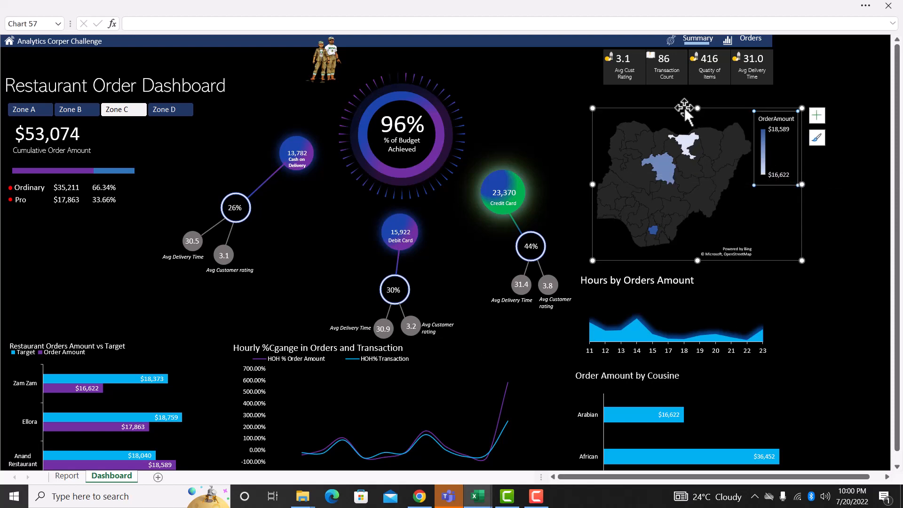
drag(683, 108, 664, 104)
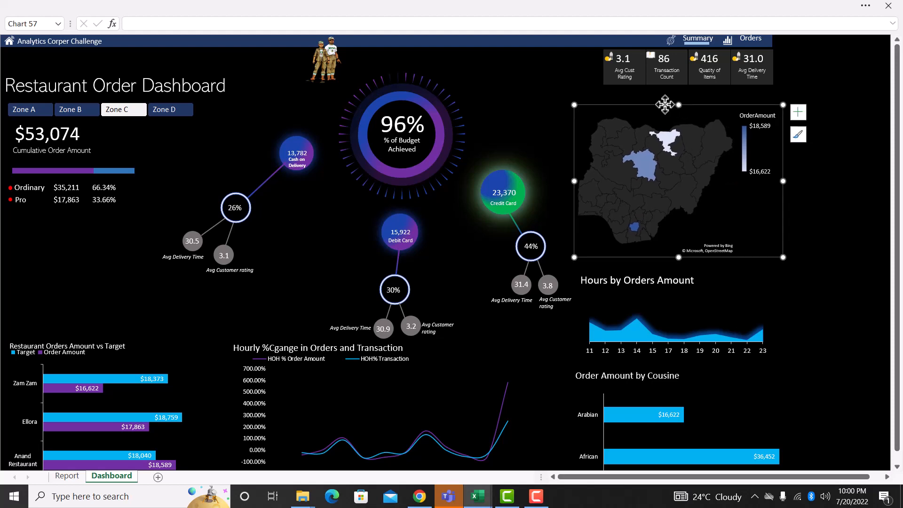
click(844, 317)
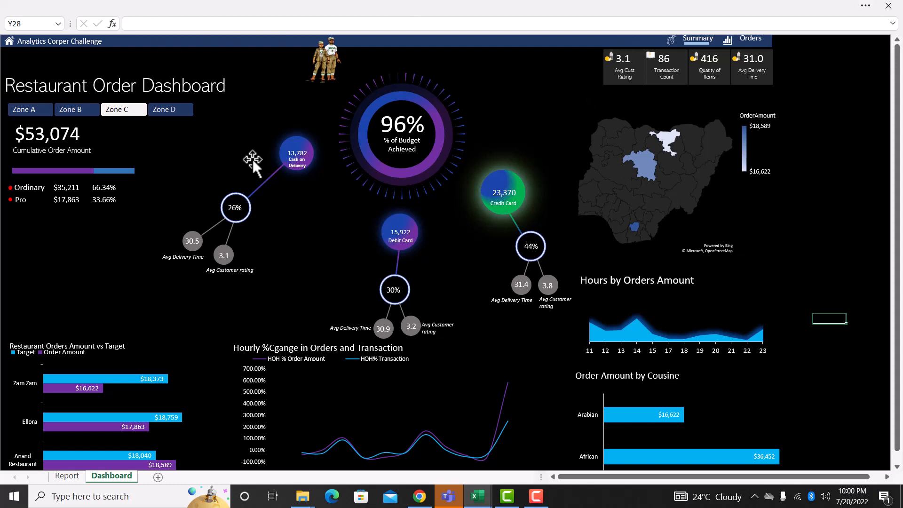
Draw a rectangle shape that covers the entire dashboard area, from the header bar down to the bottom charts
click(860, 6)
click(85, 37)
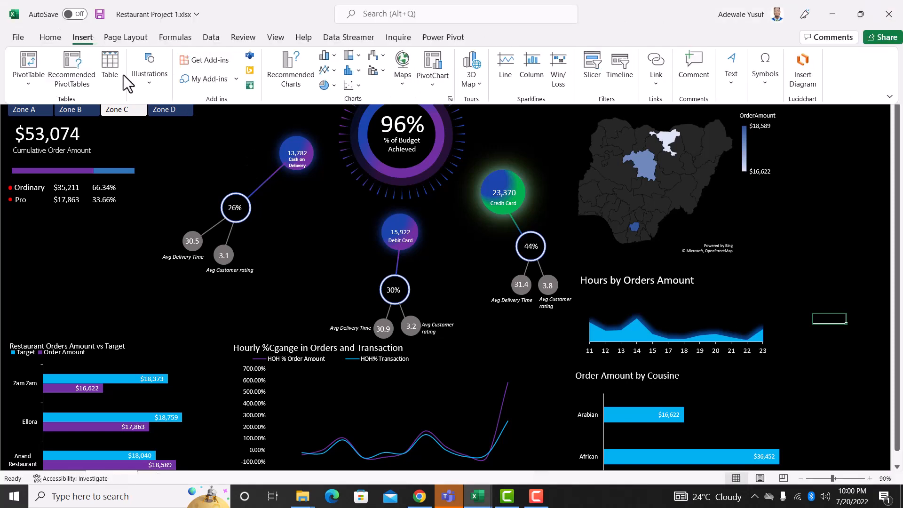
click(153, 85)
click(170, 123)
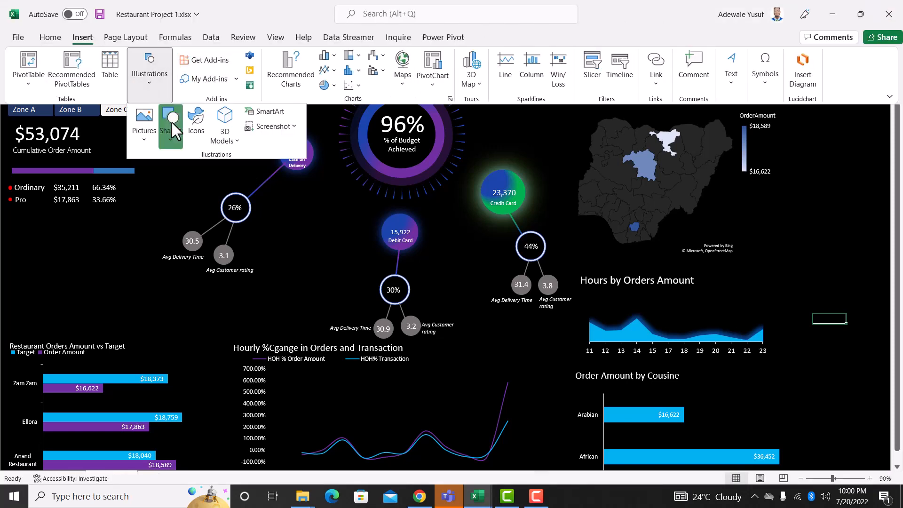
click(215, 177)
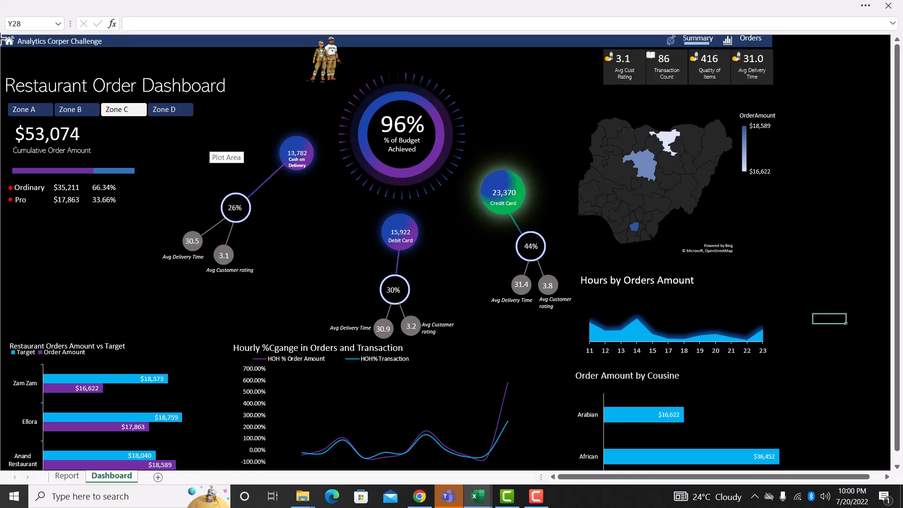
mouse_move(2, 36)
mouse_down()
mouse_move(457, 429)
mouse_move(679, 428)
mouse_move(784, 464)
mouse_move(765, 484)
mouse_move(788, 502)
mouse_move(779, 476)
mouse_up()
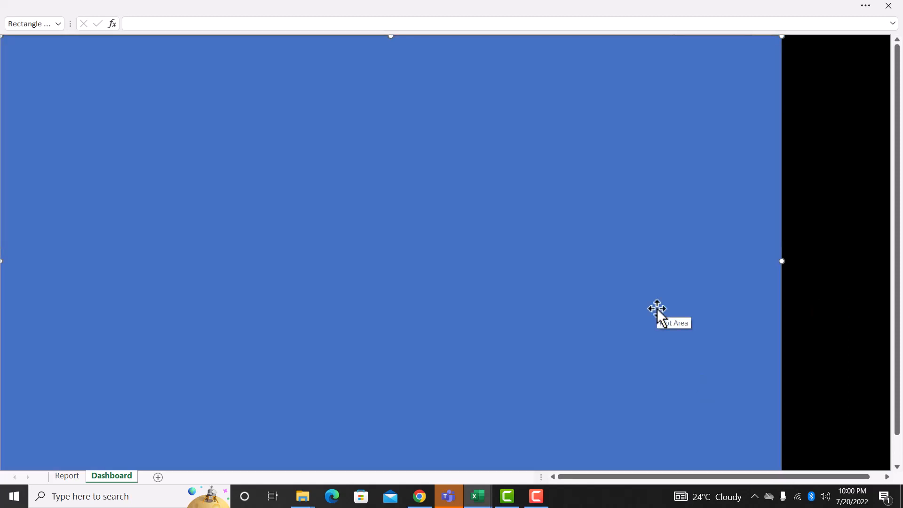
scroll(657, 312, down, 1)
scroll(657, 312, down, 4)
scroll(490, 305, up, 5)
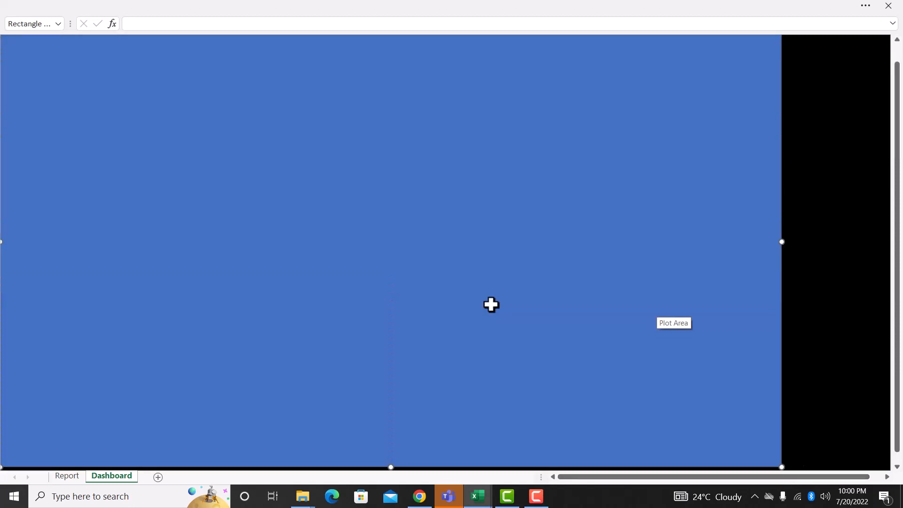
Fill the covering rectangle with solid black and send it to the back behind all dashboard elements
right_click(505, 235)
click(550, 472)
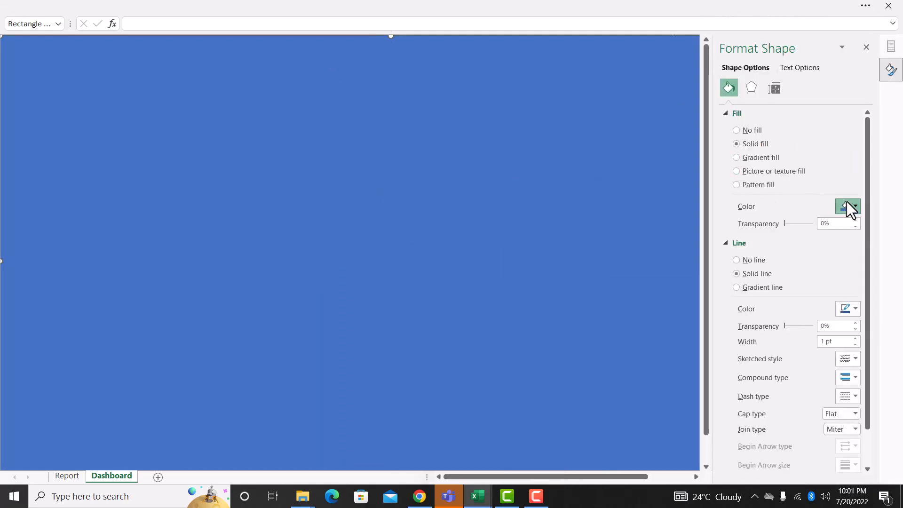
click(847, 202)
click(820, 239)
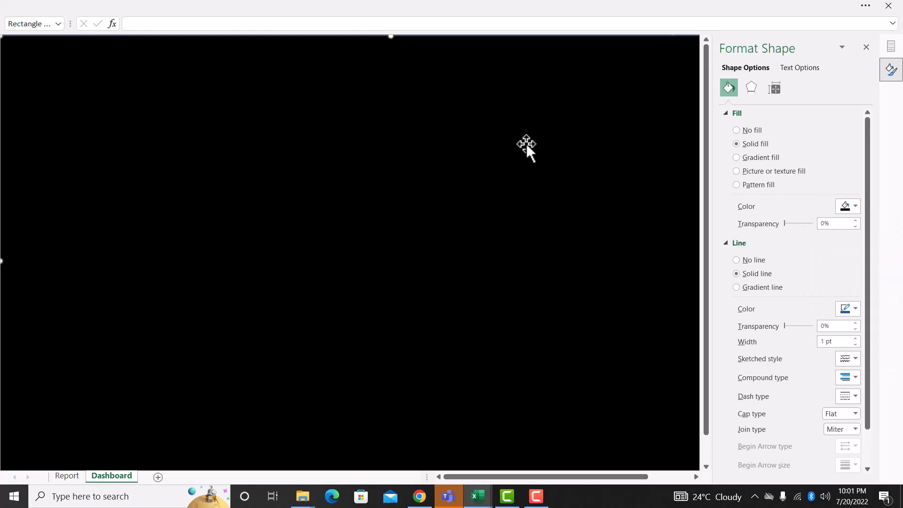
click(866, 48)
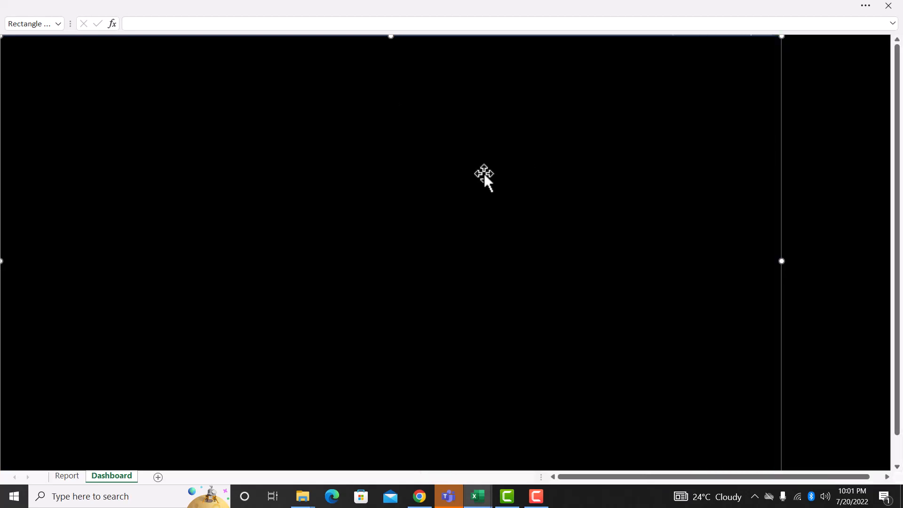
right_click(483, 173)
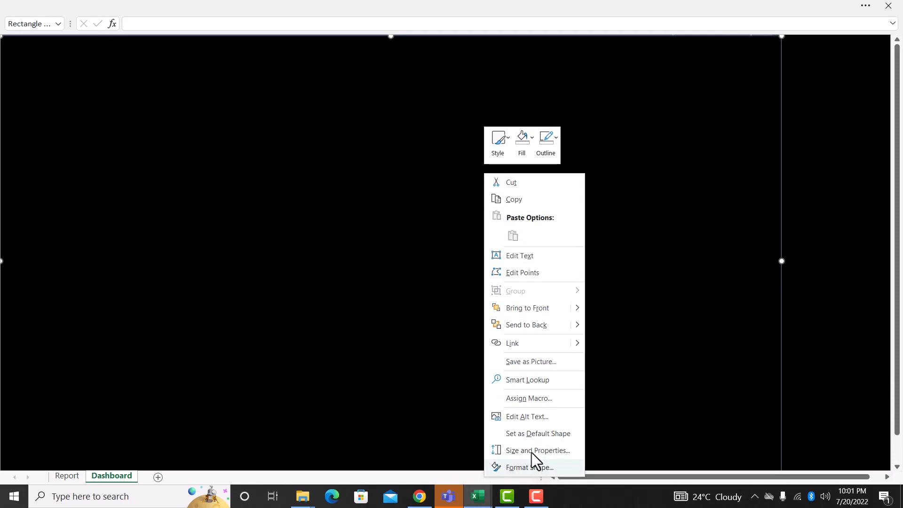
click(530, 324)
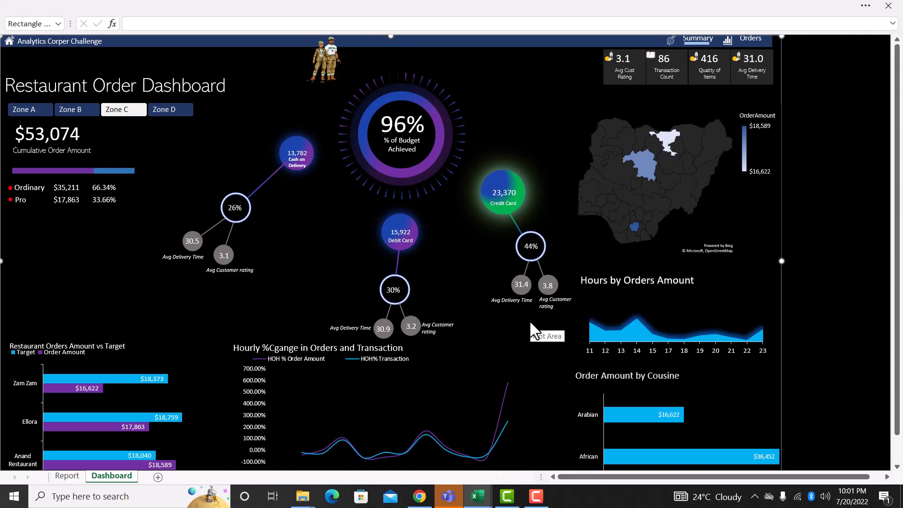
Select all objects on the dashboard, including the background rectangle, and group them together
key(ctrl+a)
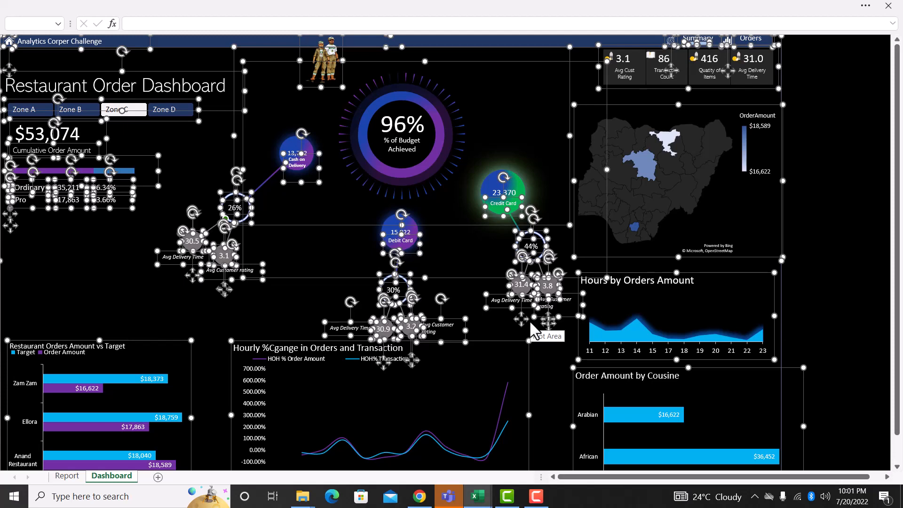
key(ctrl+g)
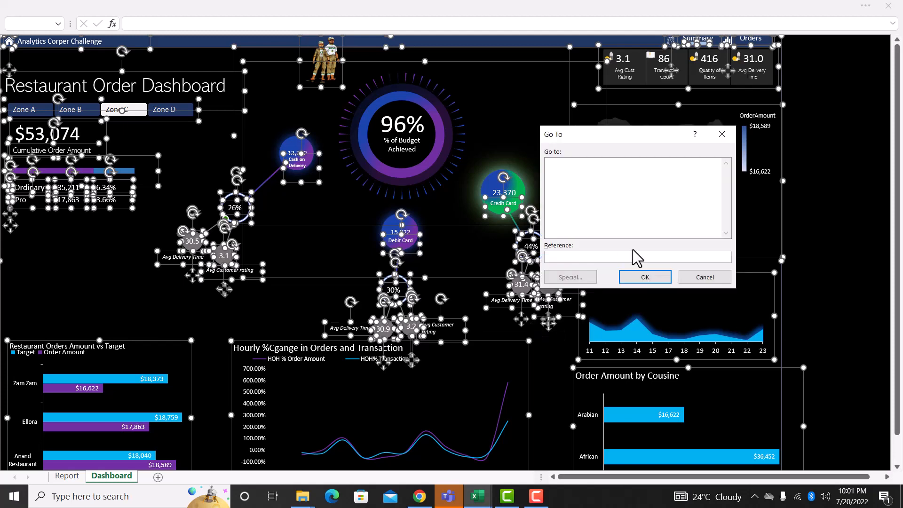
click(692, 276)
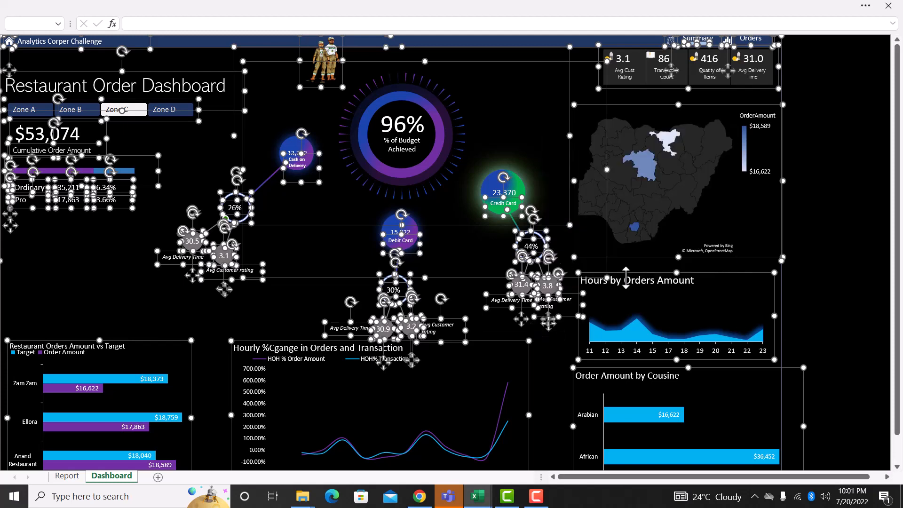
right_click(495, 228)
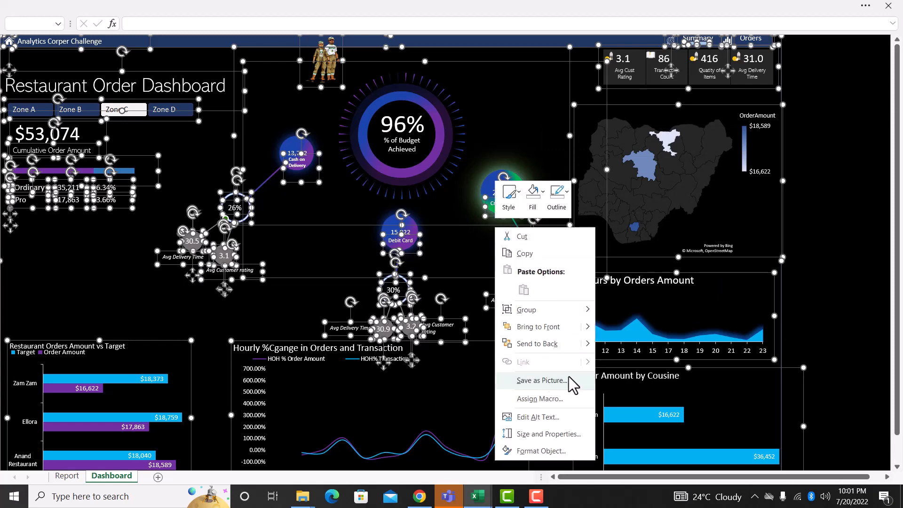
mouse_move(588, 342)
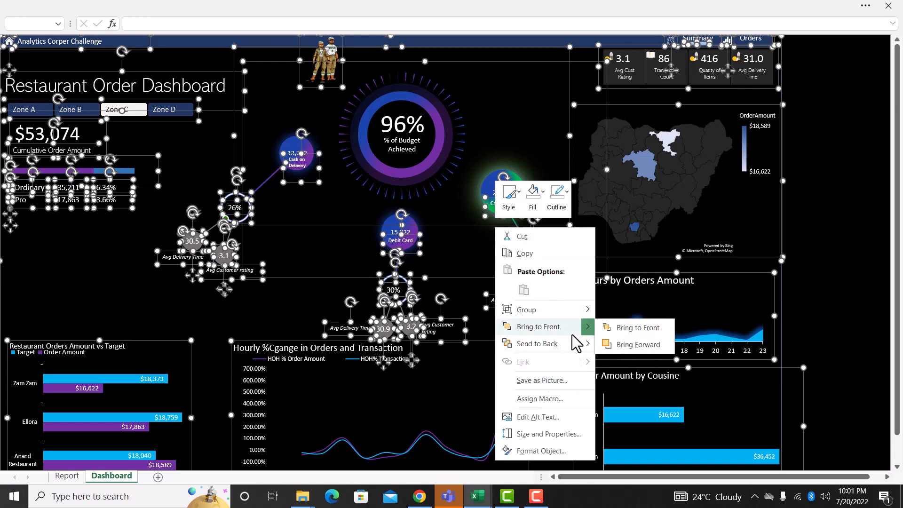
mouse_move(586, 313)
click(626, 311)
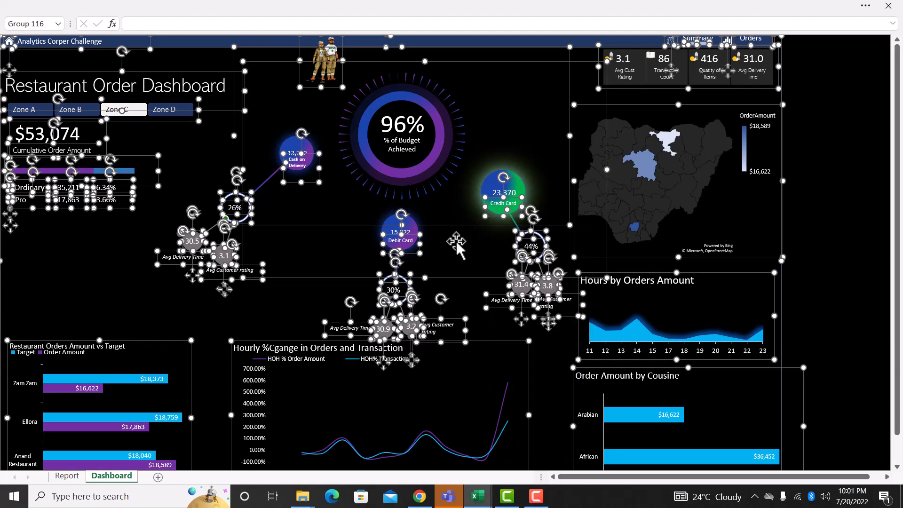
Select the whole dashboard group and nudge it slightly to the left
click(426, 225)
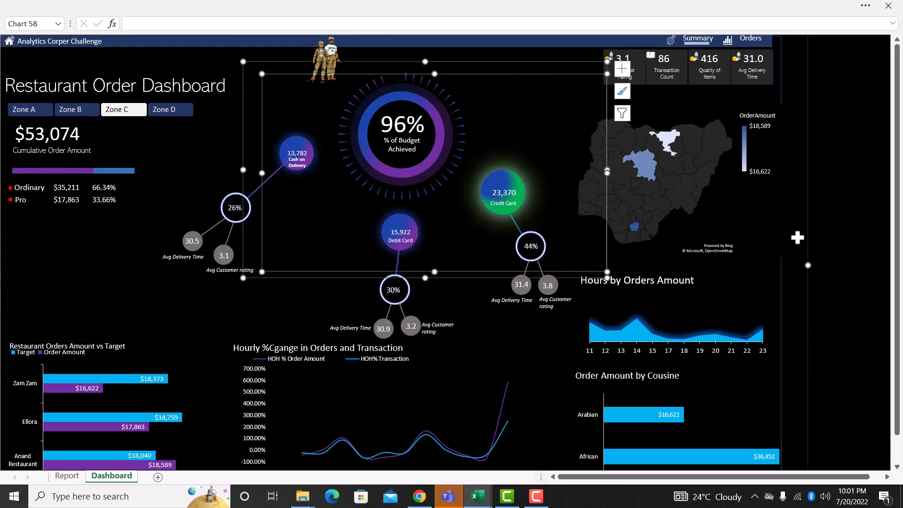
click(803, 237)
click(807, 222)
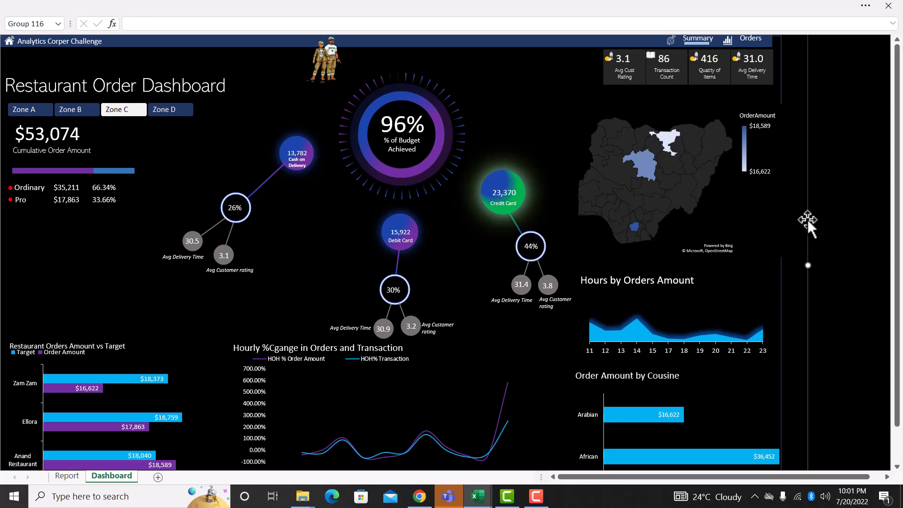
drag(815, 237, 806, 214)
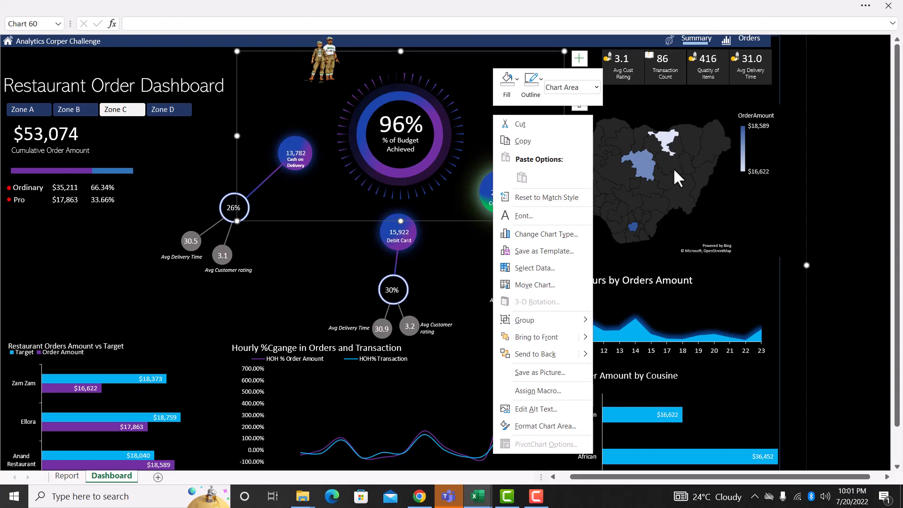
Select the whole dashboard group and start saving it as a picture
click(805, 201)
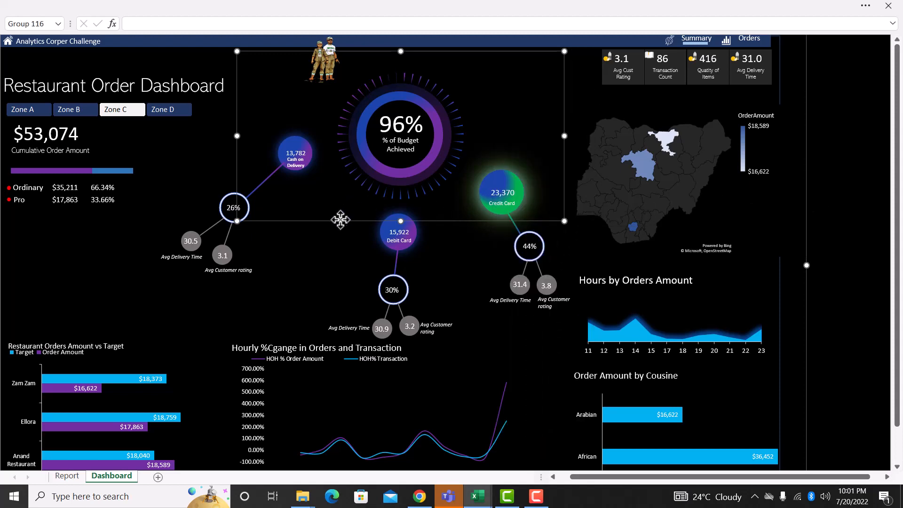
click(333, 264)
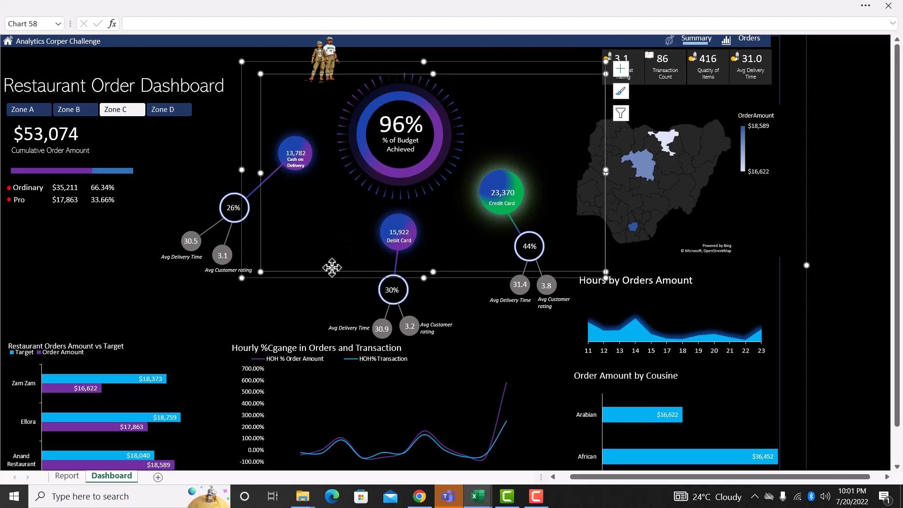
click(243, 323)
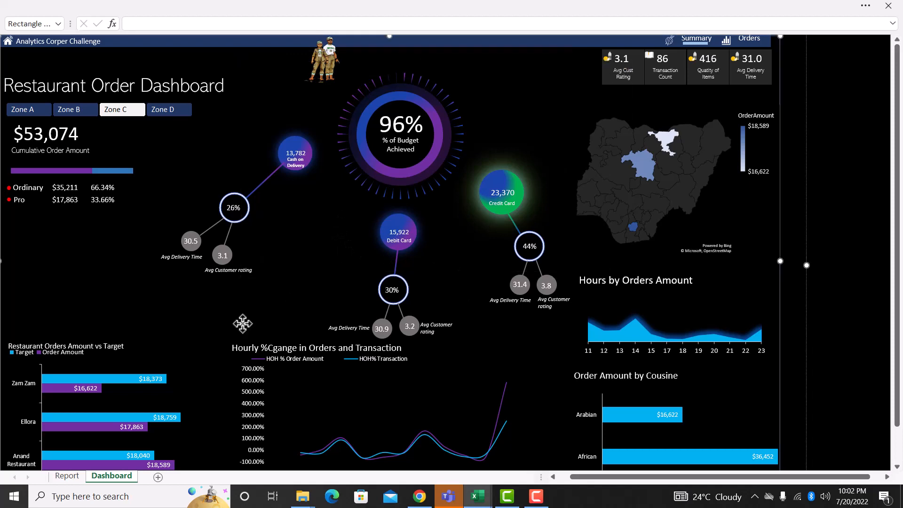
click(242, 323)
right_click(242, 323)
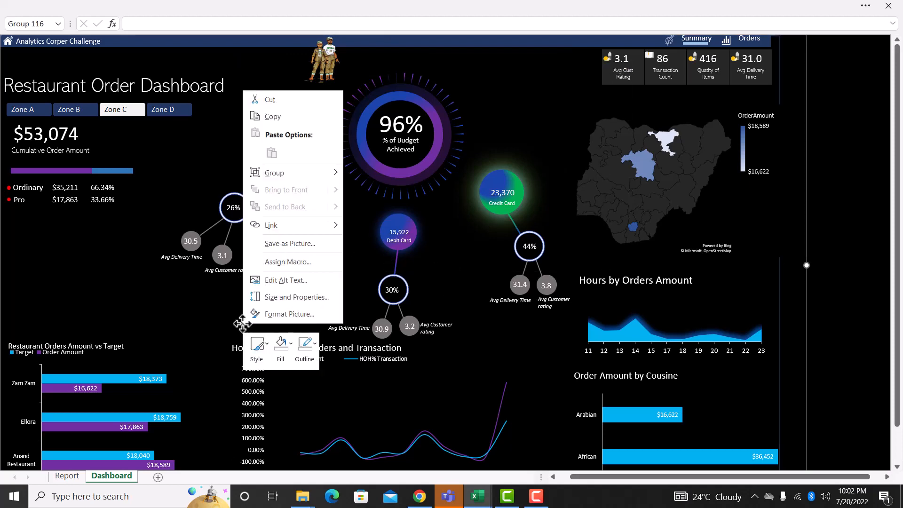
click(304, 240)
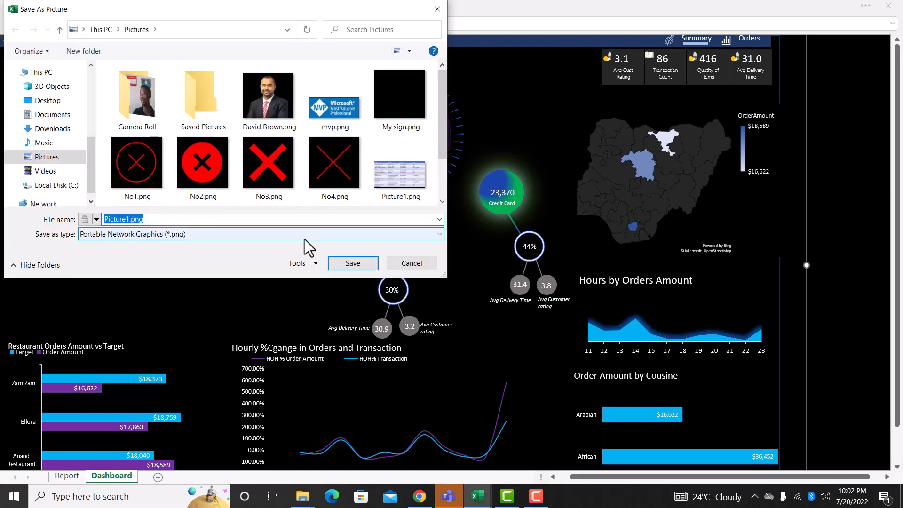
Save the dashboard picture as a PNG named My Dashboard in the Downloads folder
text(My D)
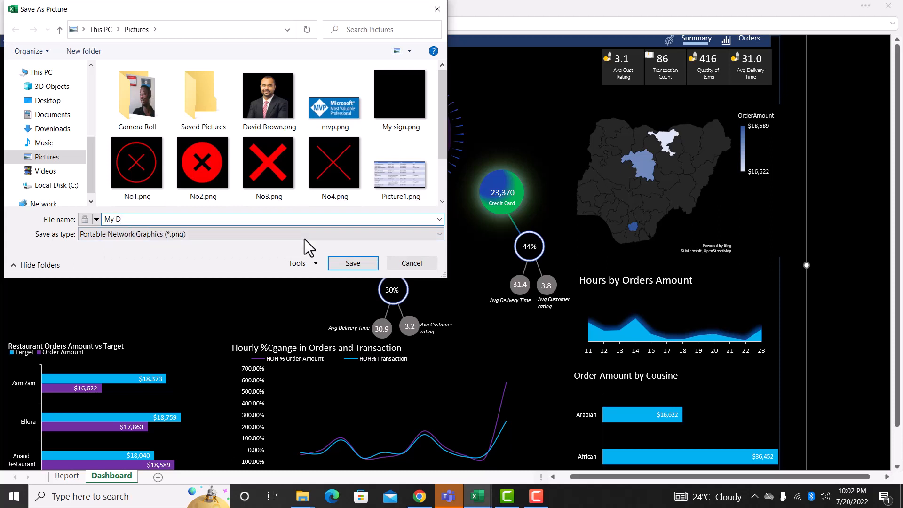
text(ashbaor)
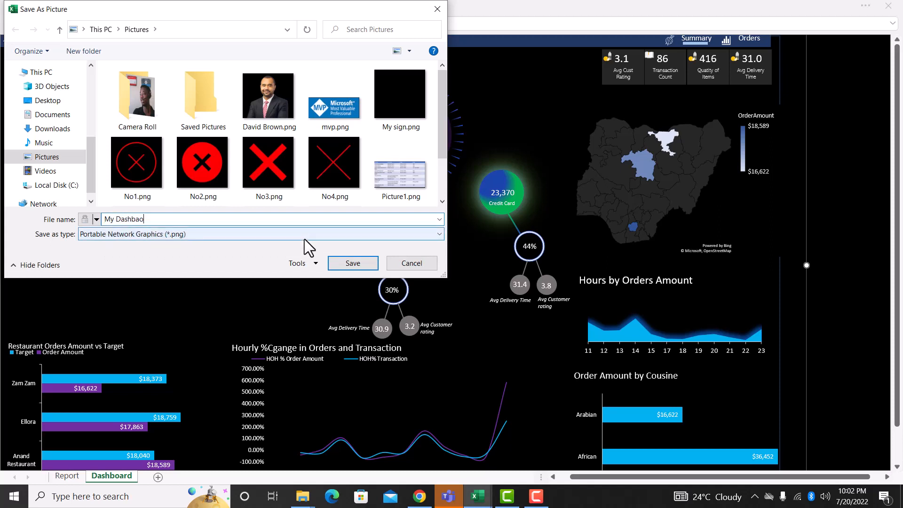
key(BackSpace)
key(BackSpace)
text(oard)
click(53, 129)
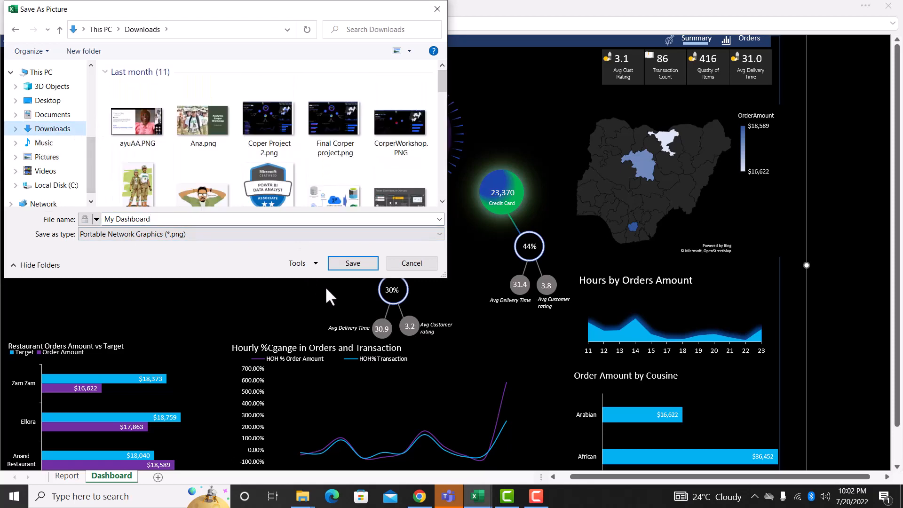
click(353, 263)
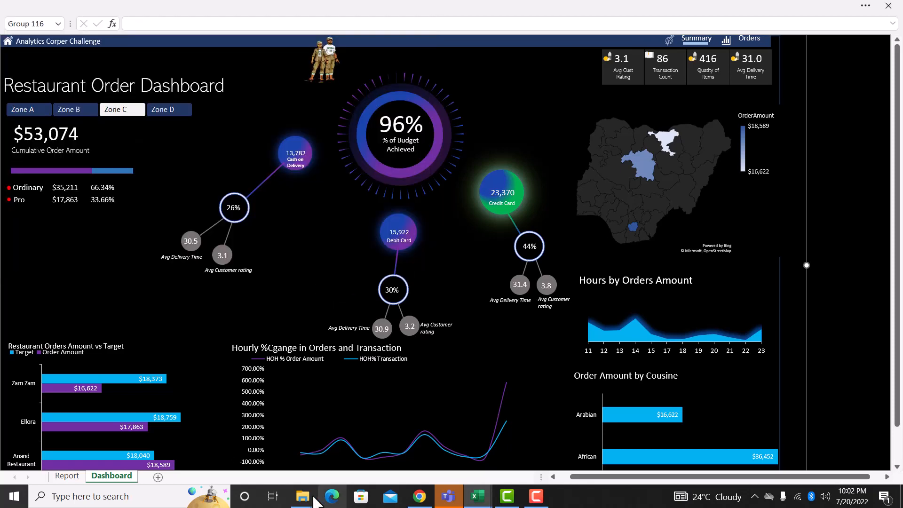
Switch to File Explorer and select the exported My Dashboard.png in the Downloads folder
mouse_move(311, 498)
click(258, 452)
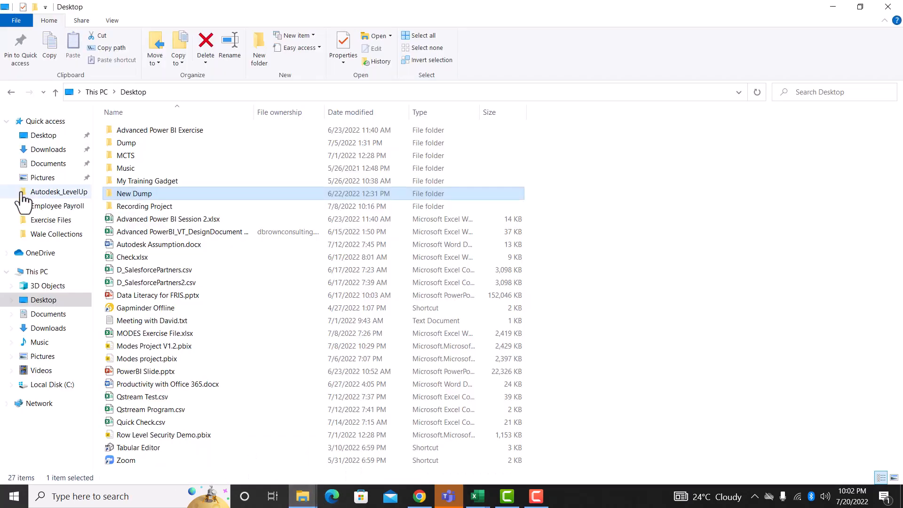
click(50, 329)
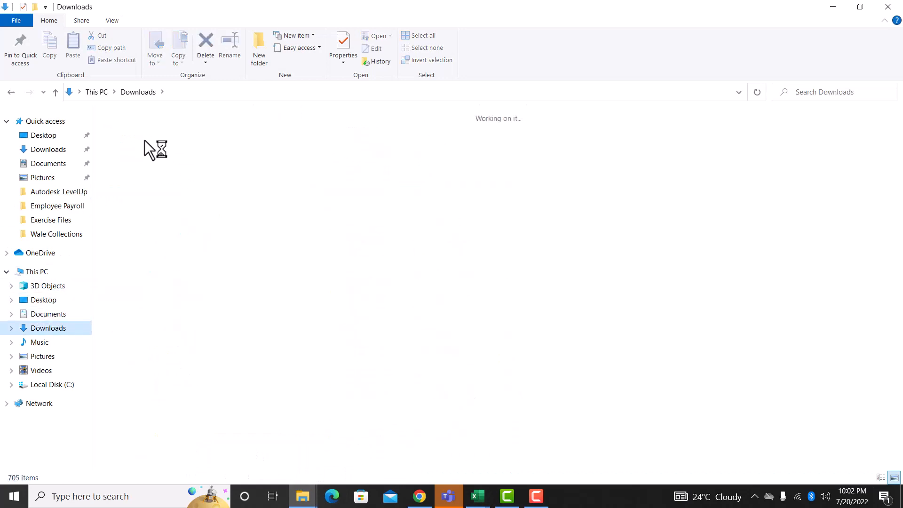
click(157, 145)
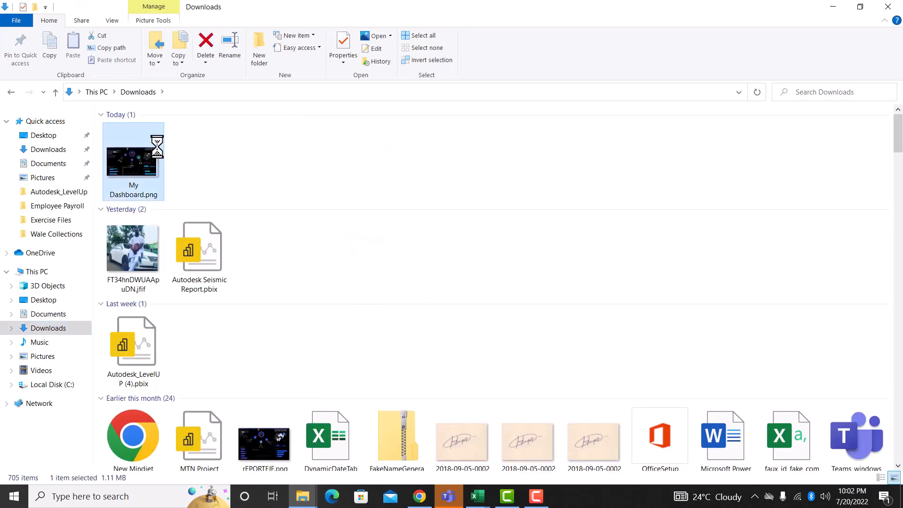